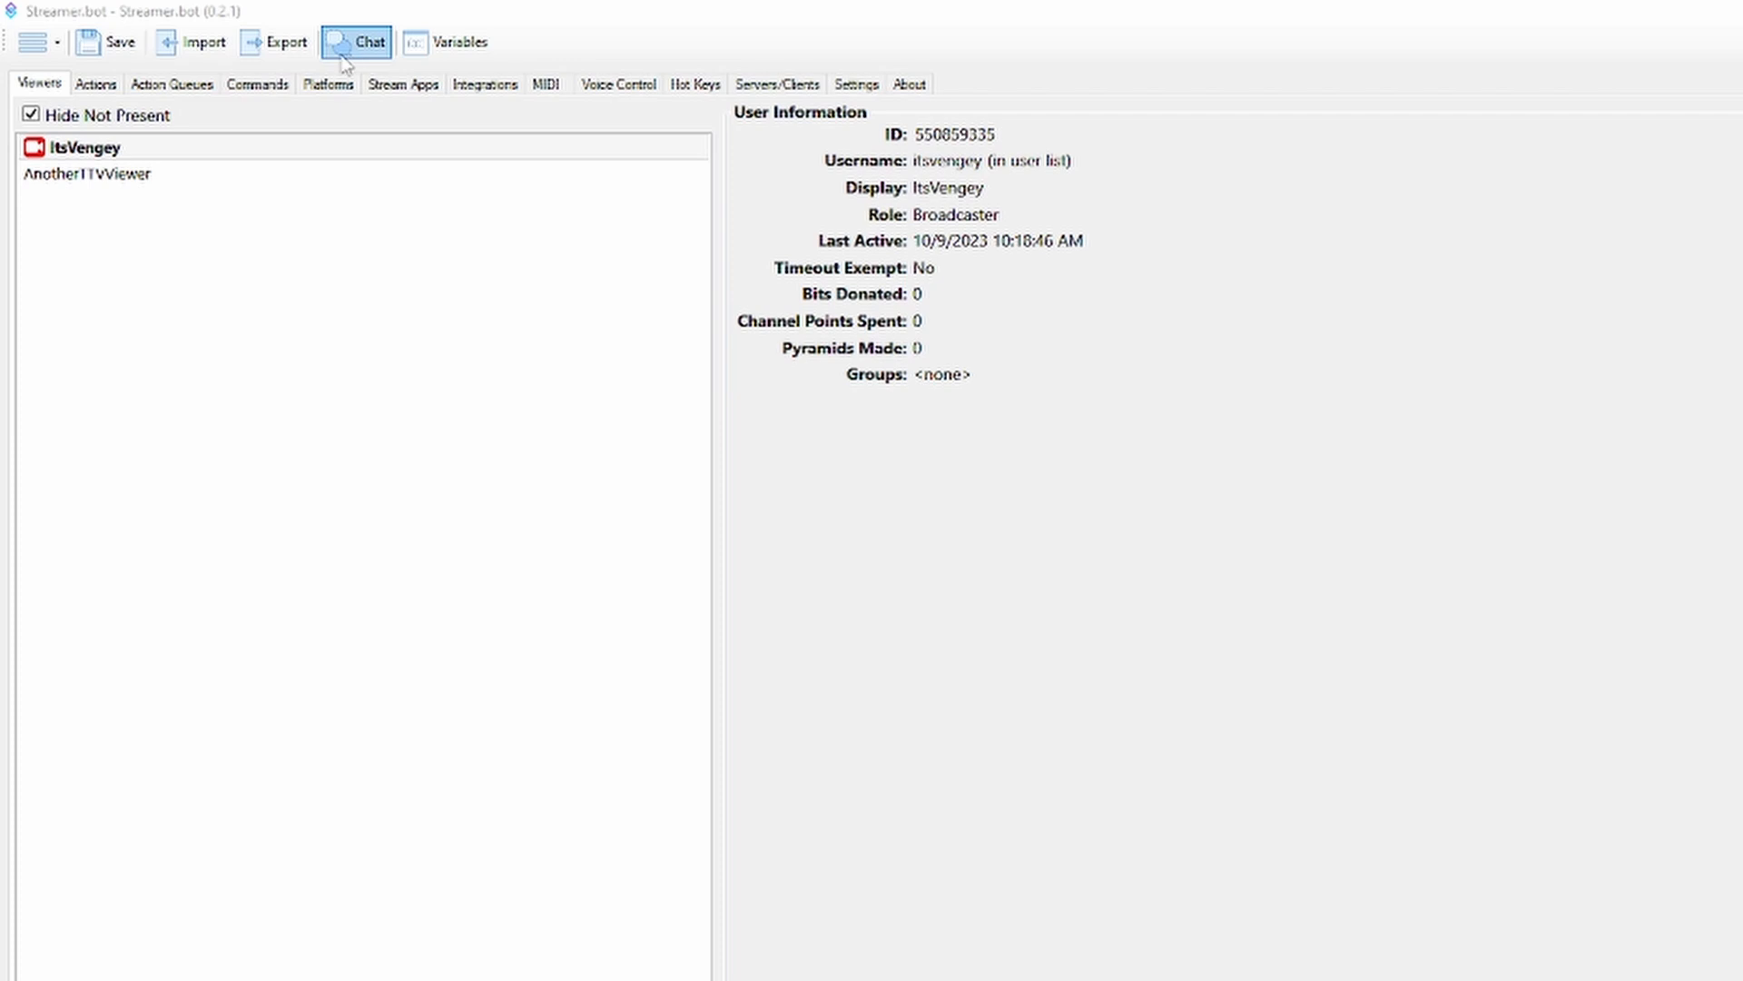
# Open the chat window and examine its general and Twitch quick actions
pyautogui.click(345, 55)
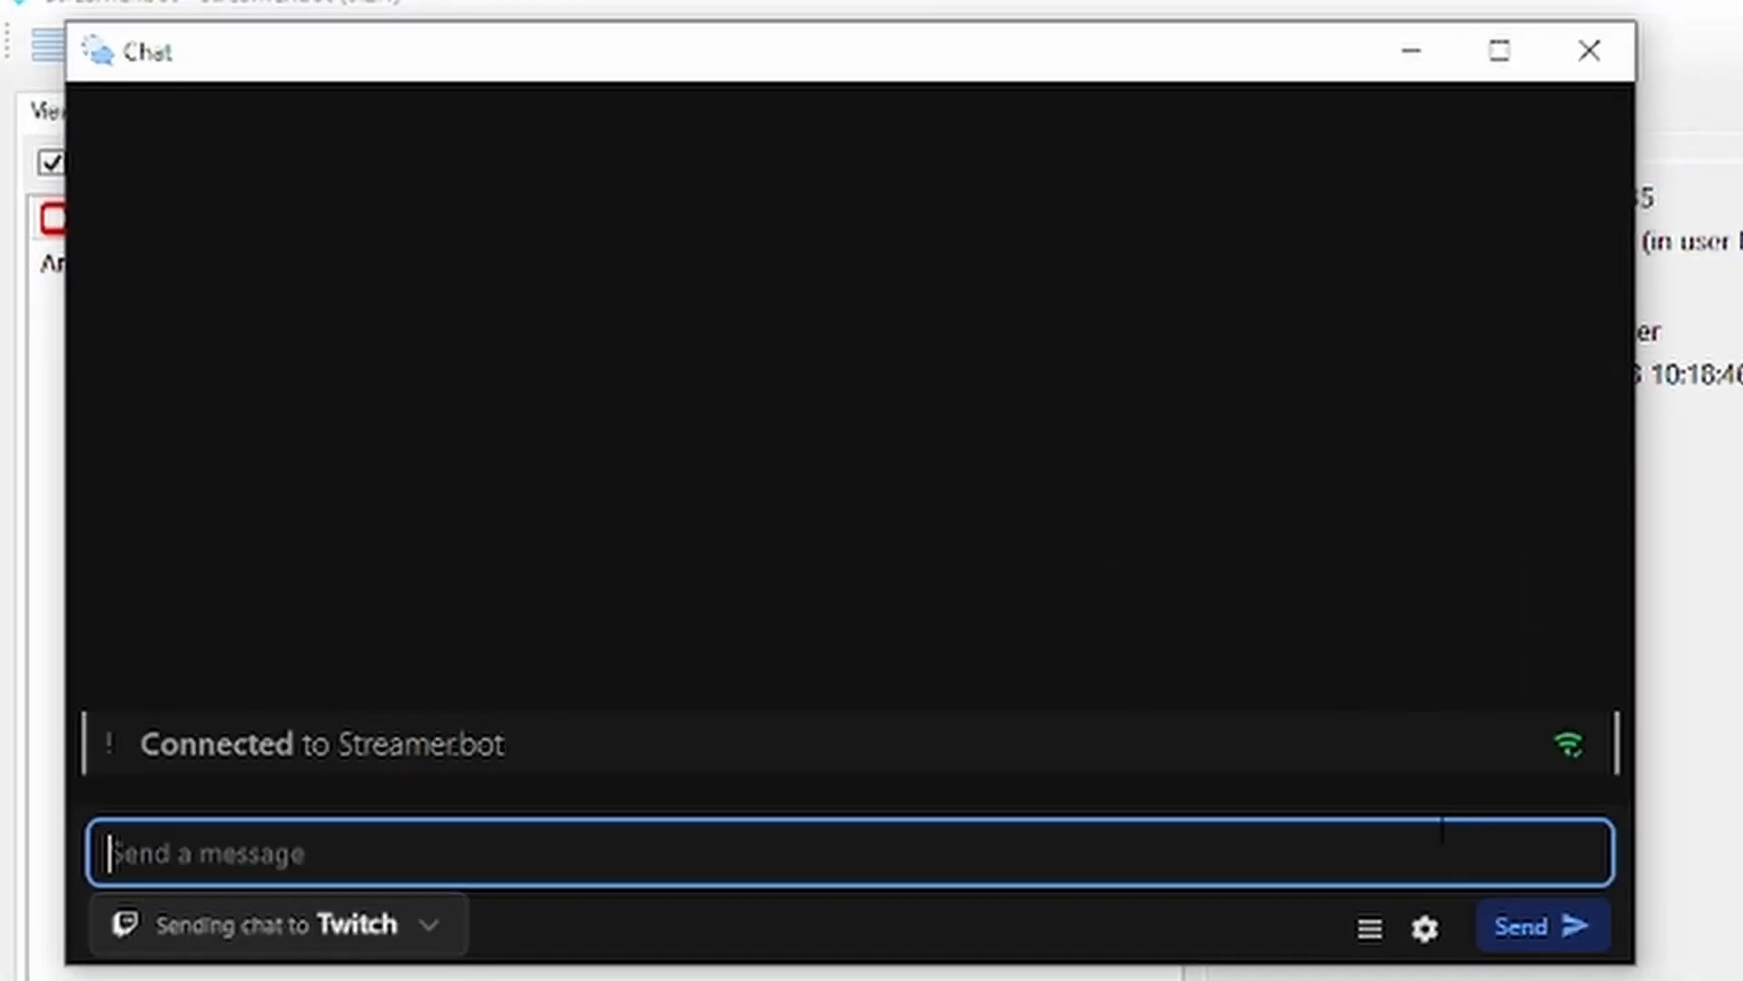
pyautogui.click(1370, 927)
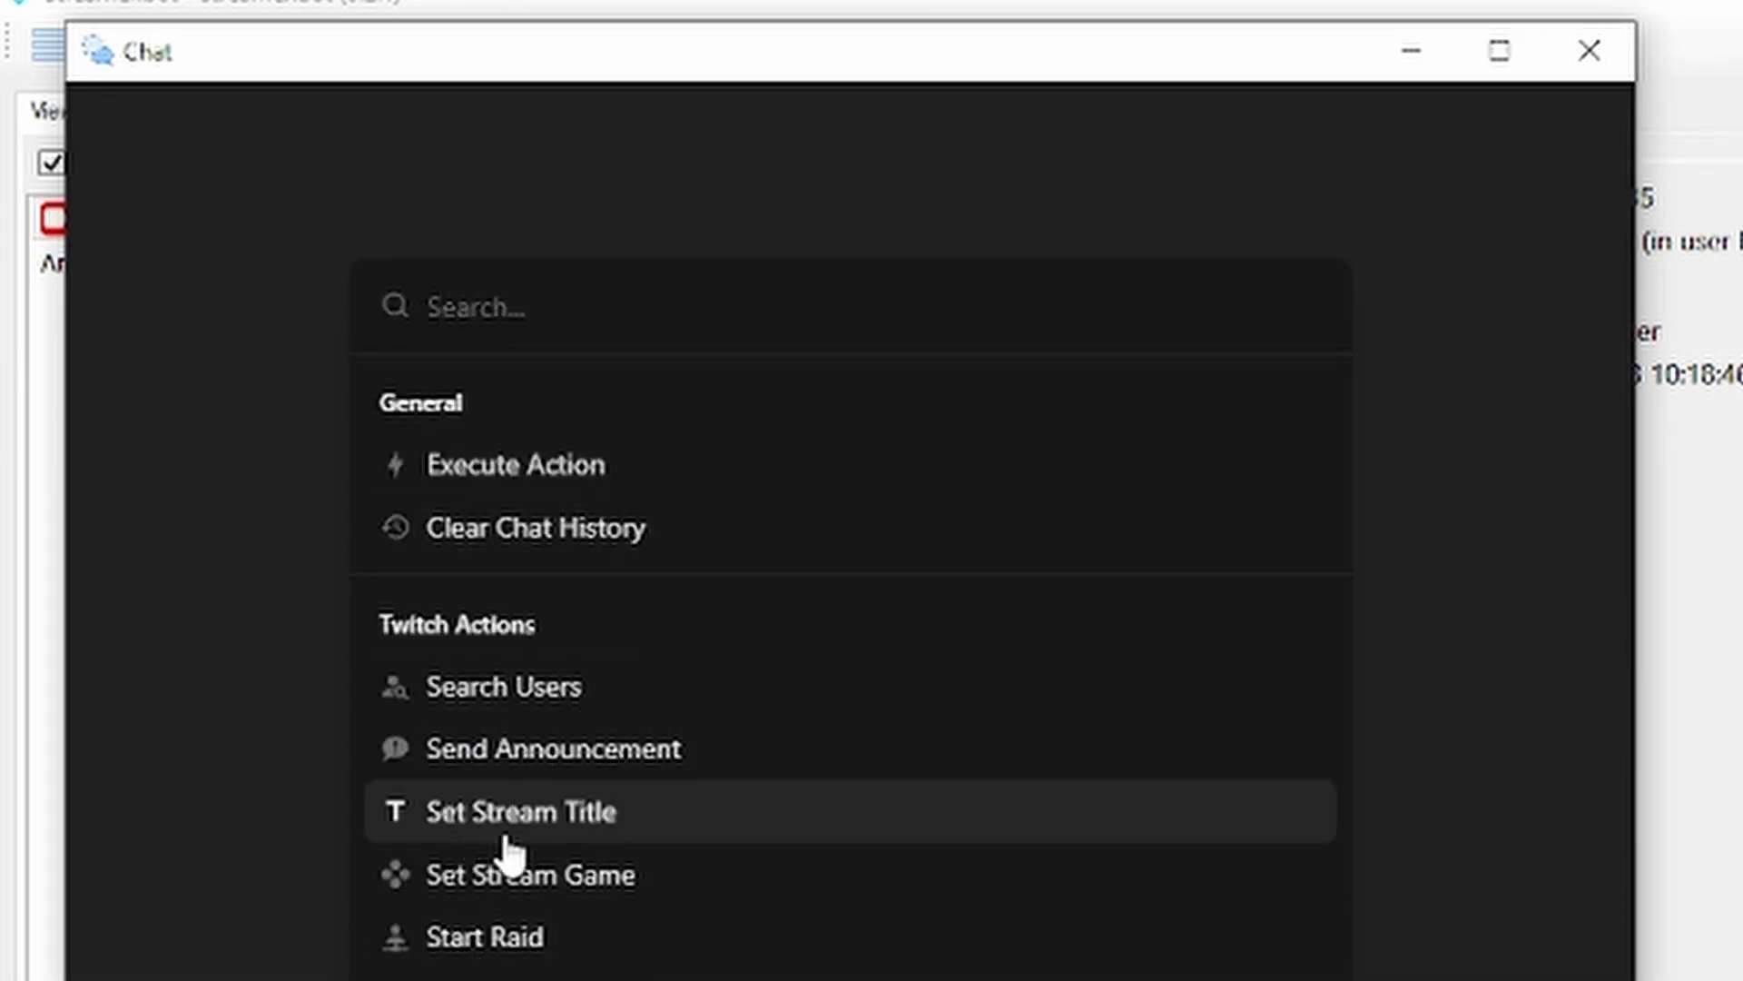
pyautogui.click(214, 445)
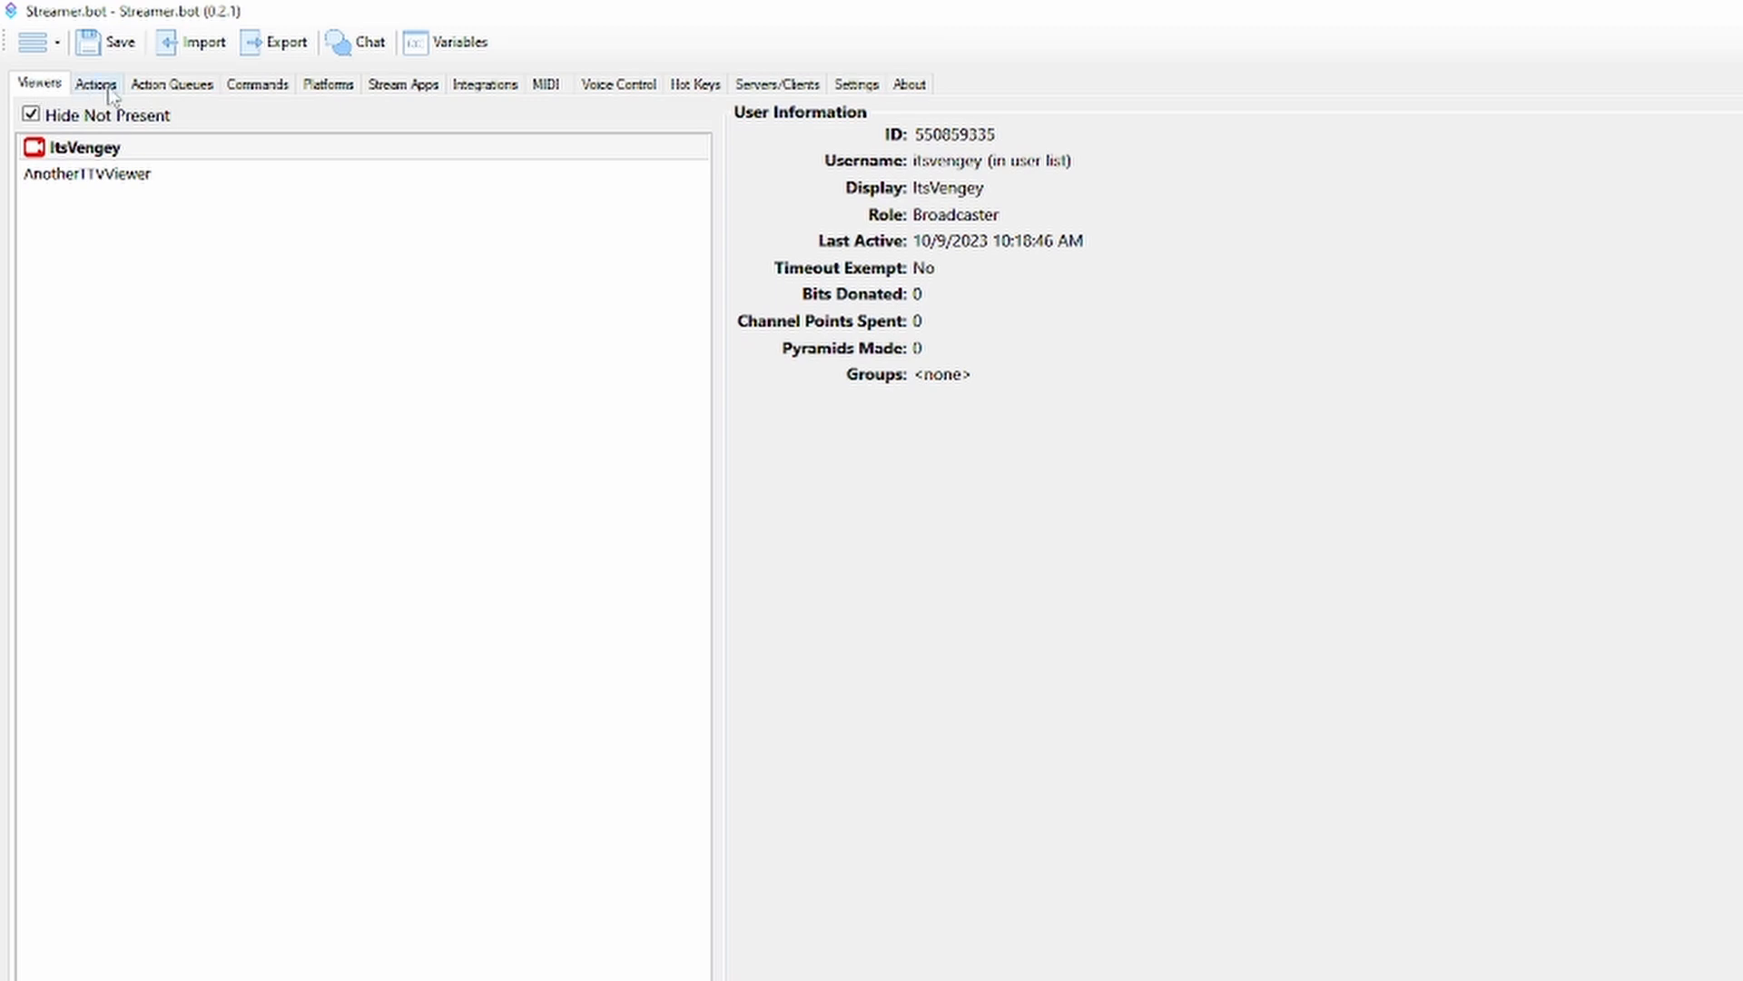
# Create a new action named Test in the default queue
pyautogui.click(95, 85)
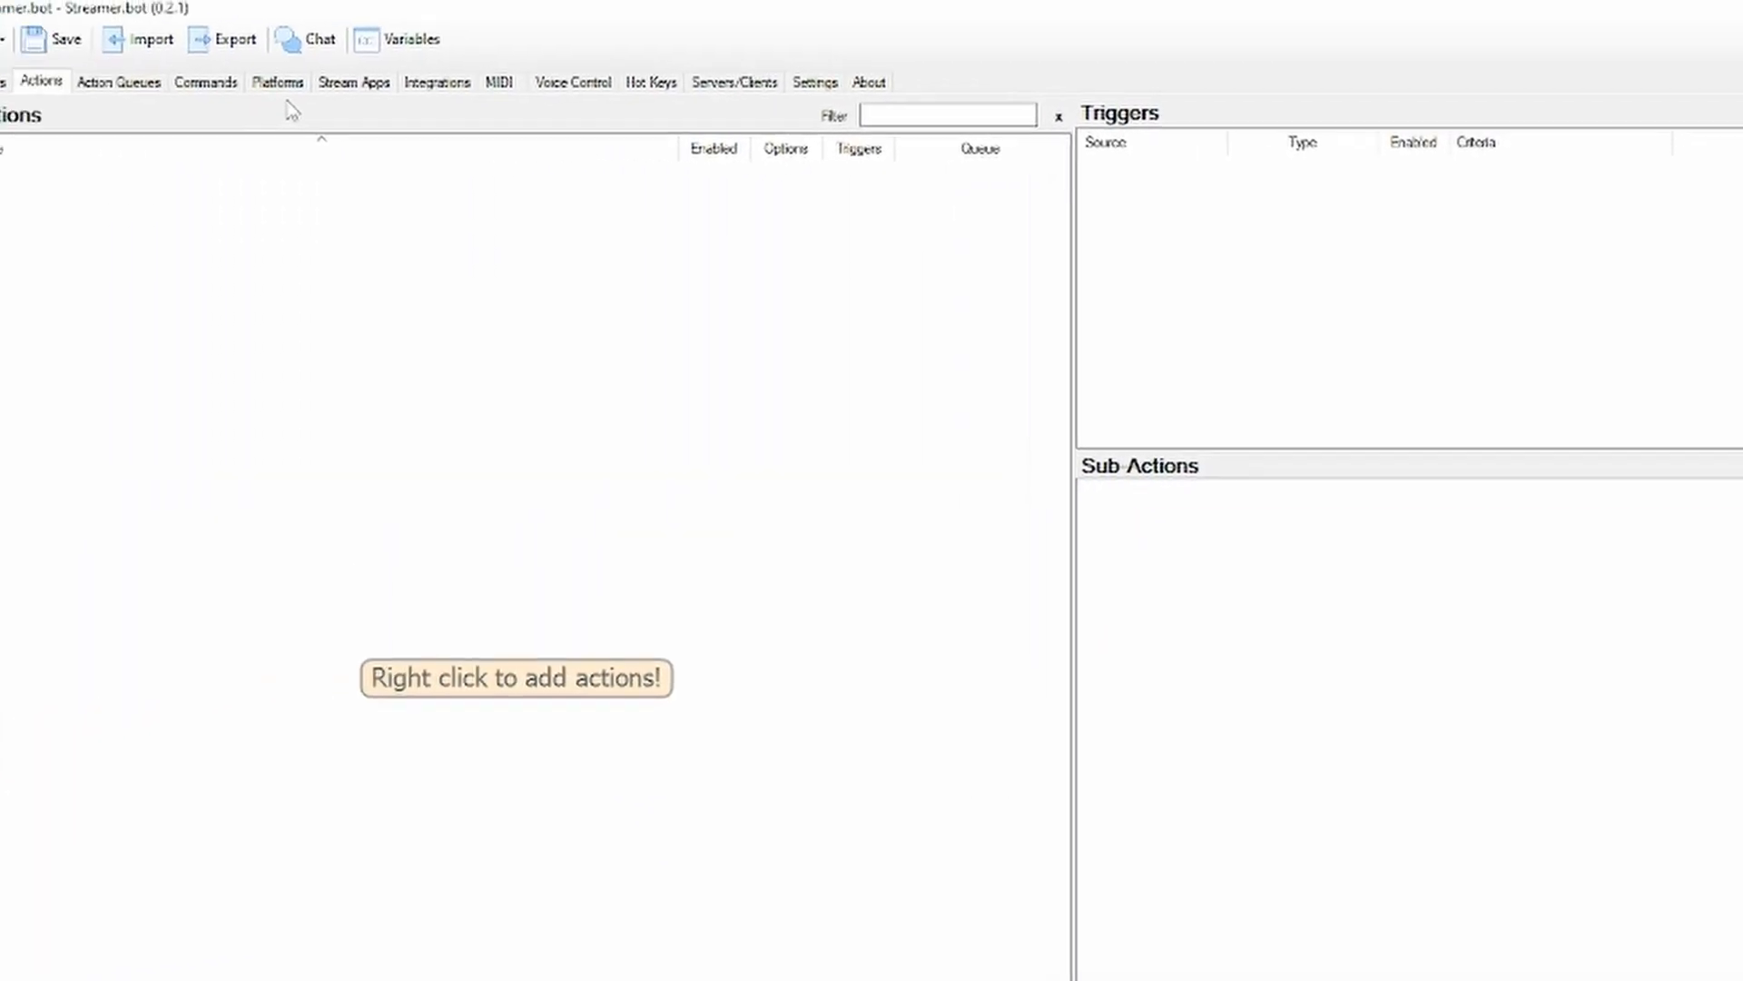
pyautogui.rightClick(334, 240)
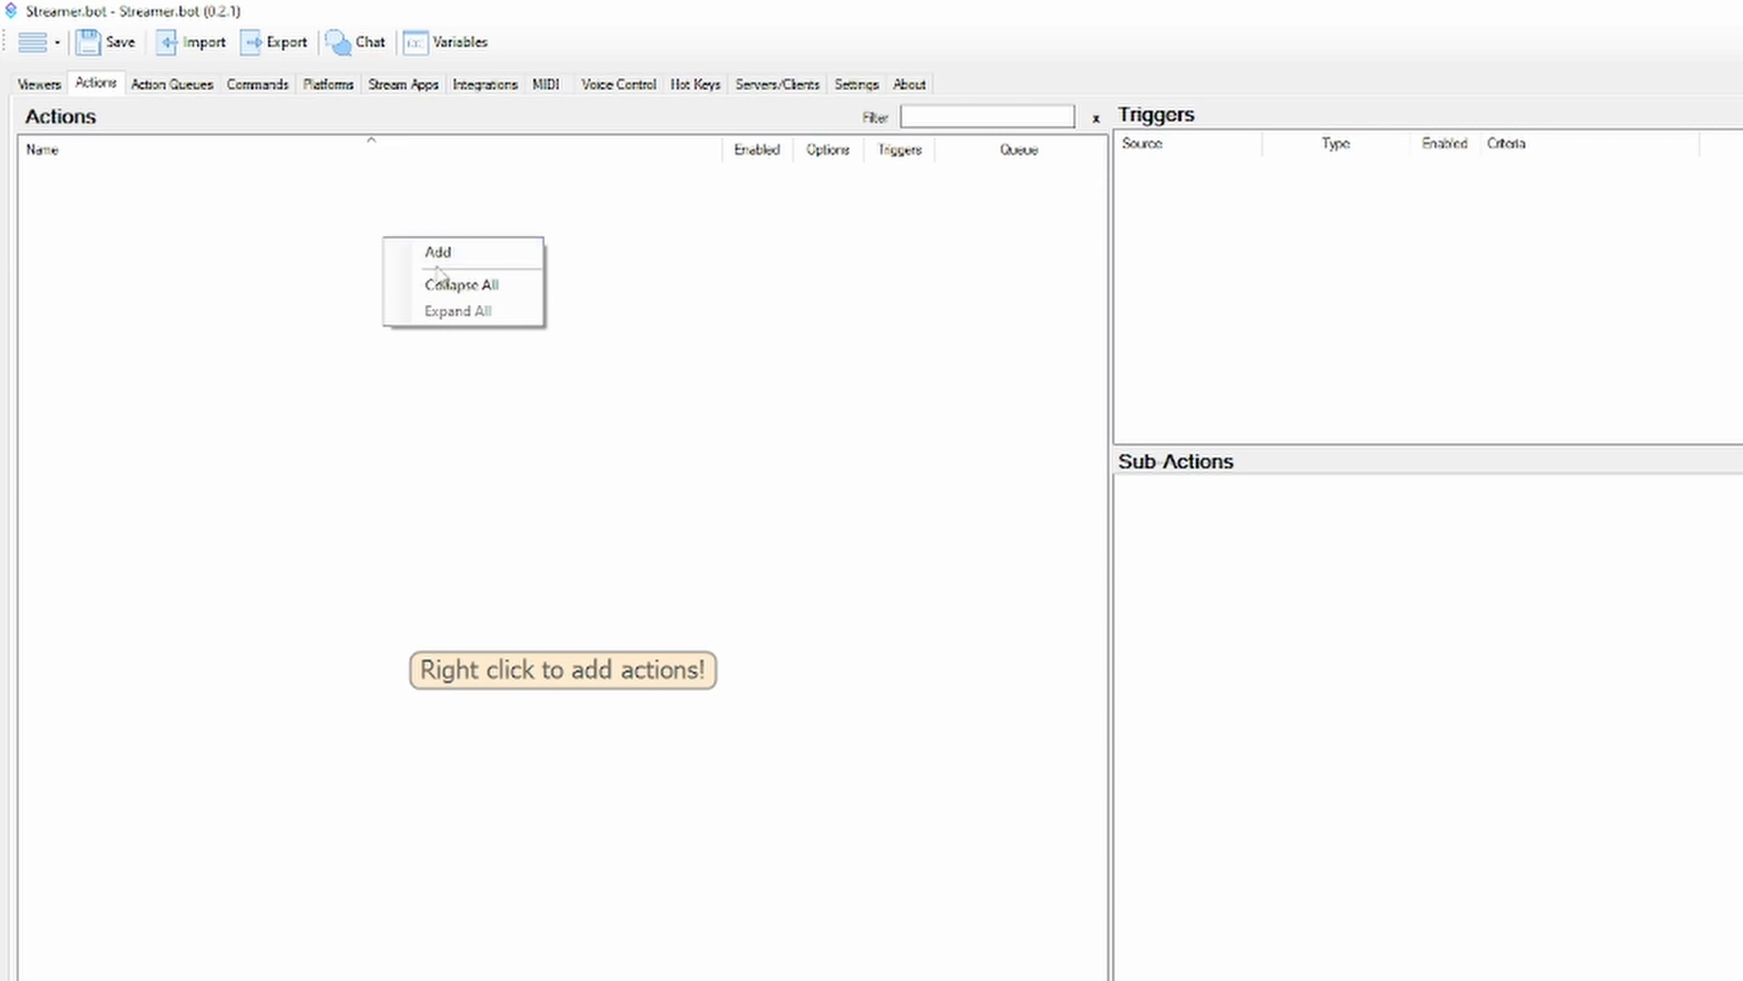
pyautogui.click(438, 257)
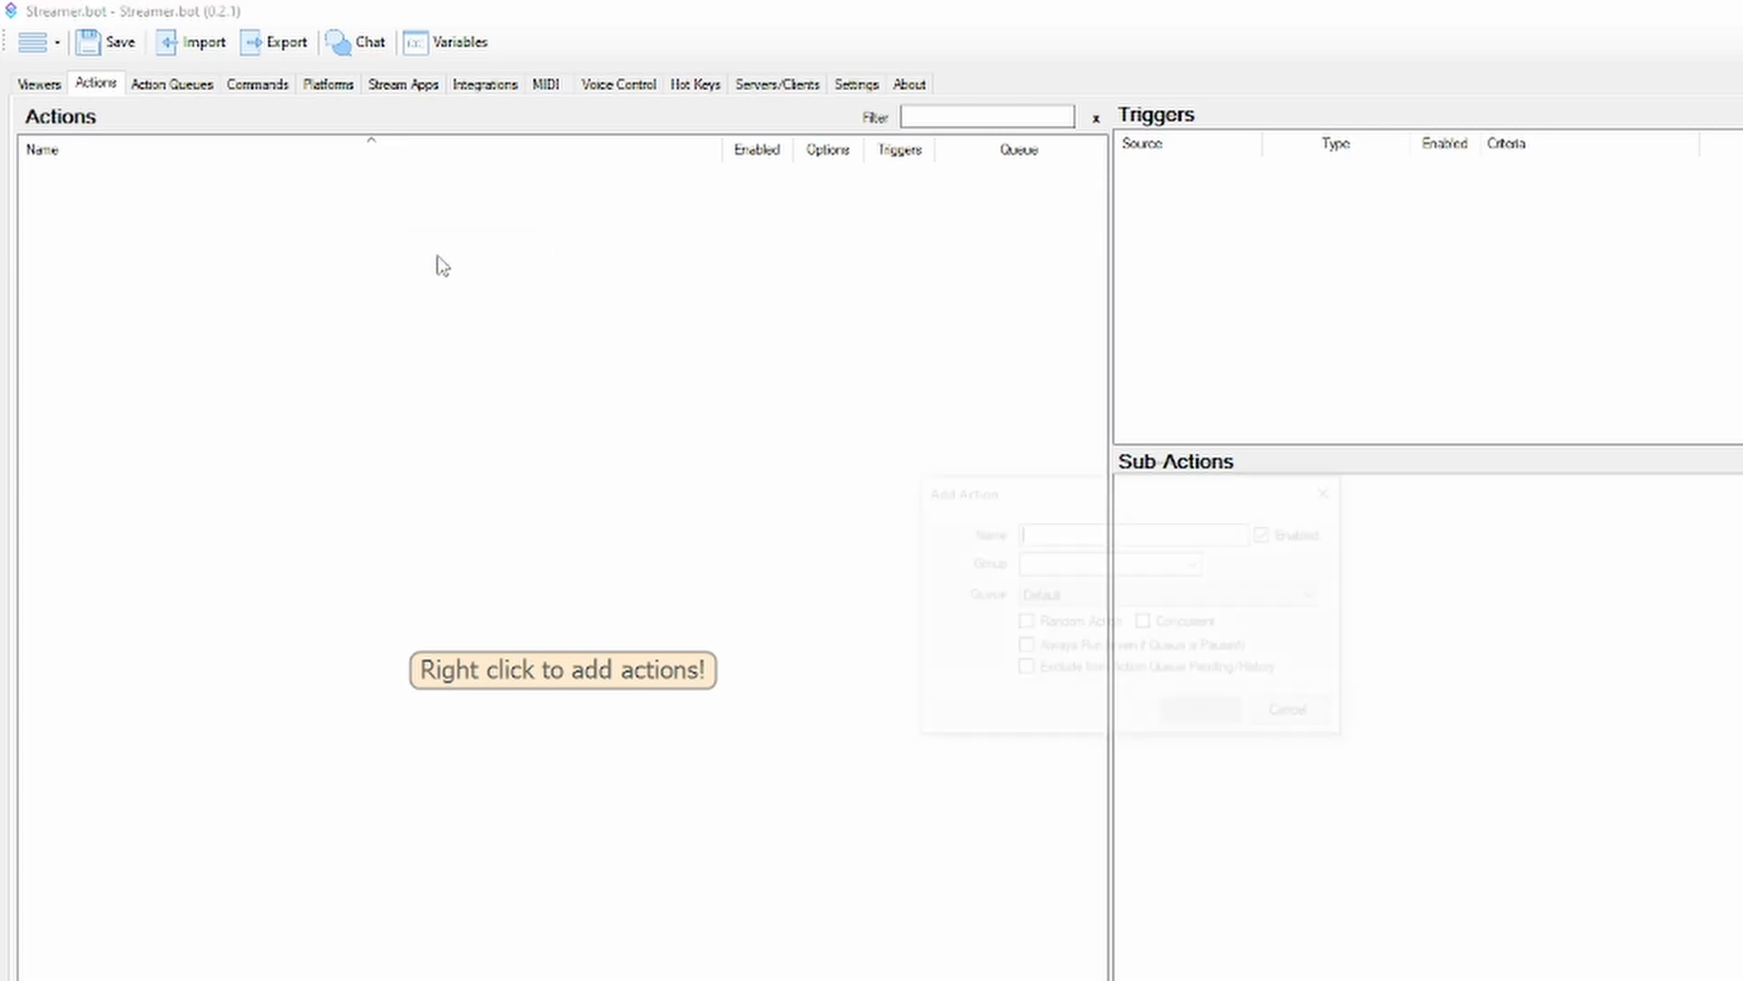
pyautogui.write('Test')
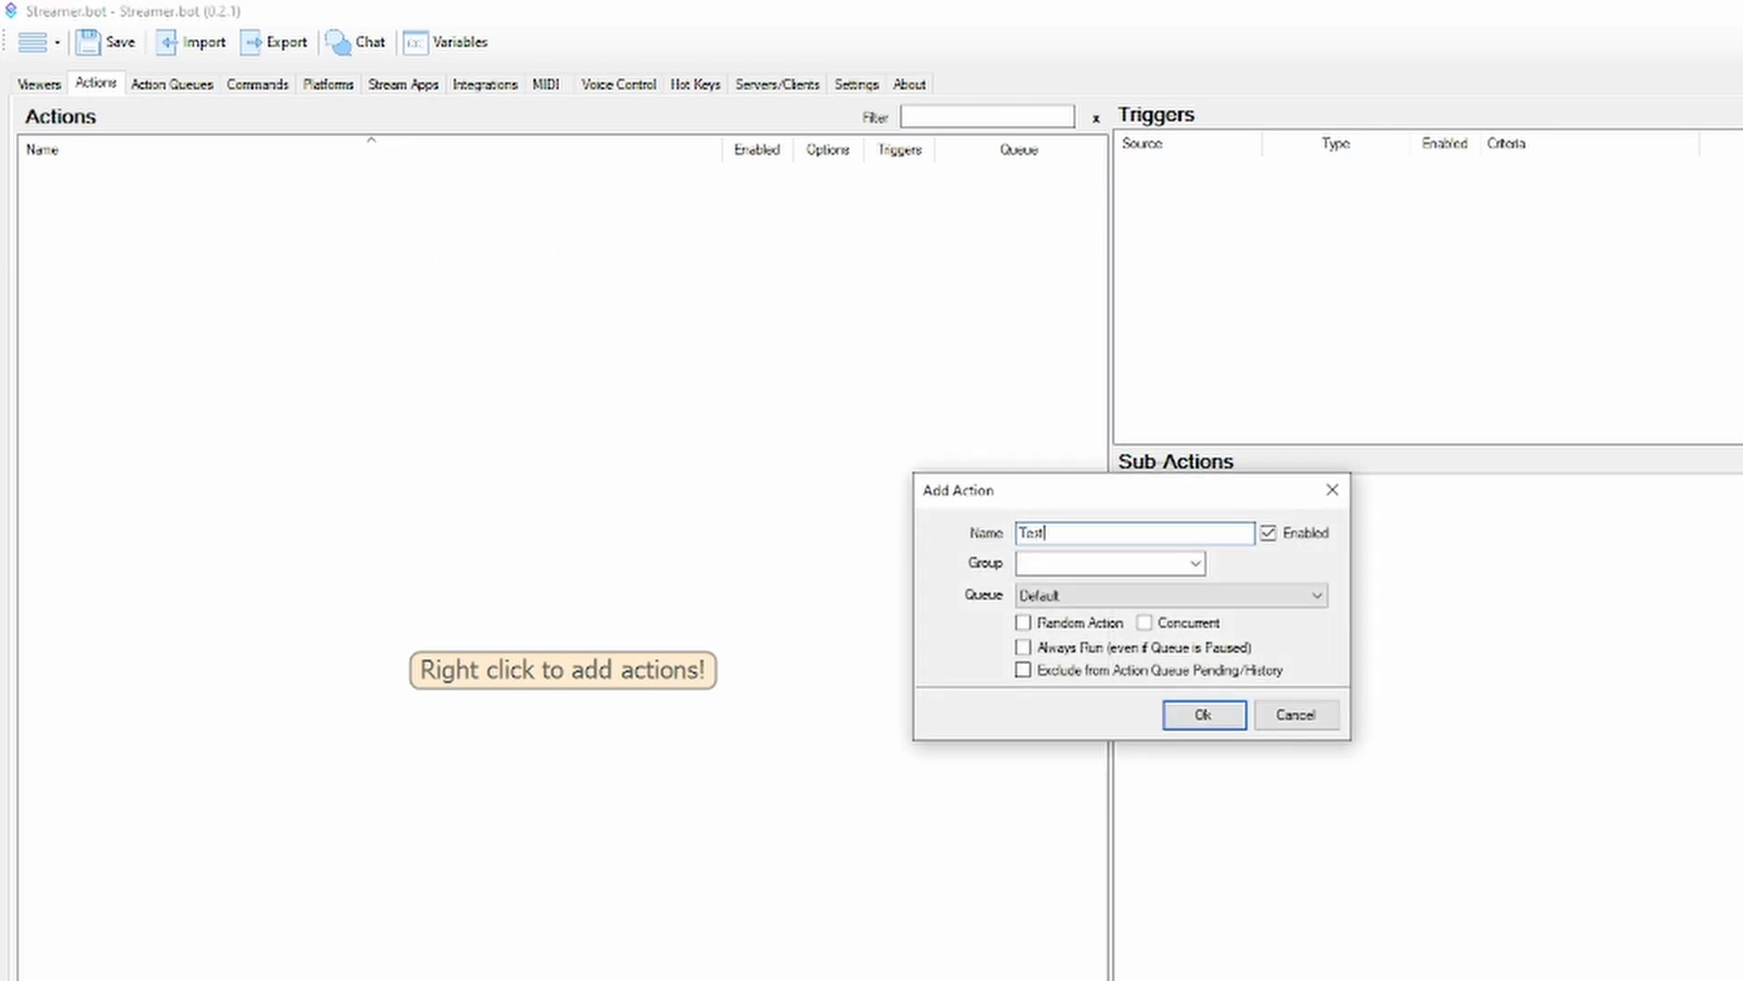
pyautogui.press('Return')
pyautogui.click(989, 596)
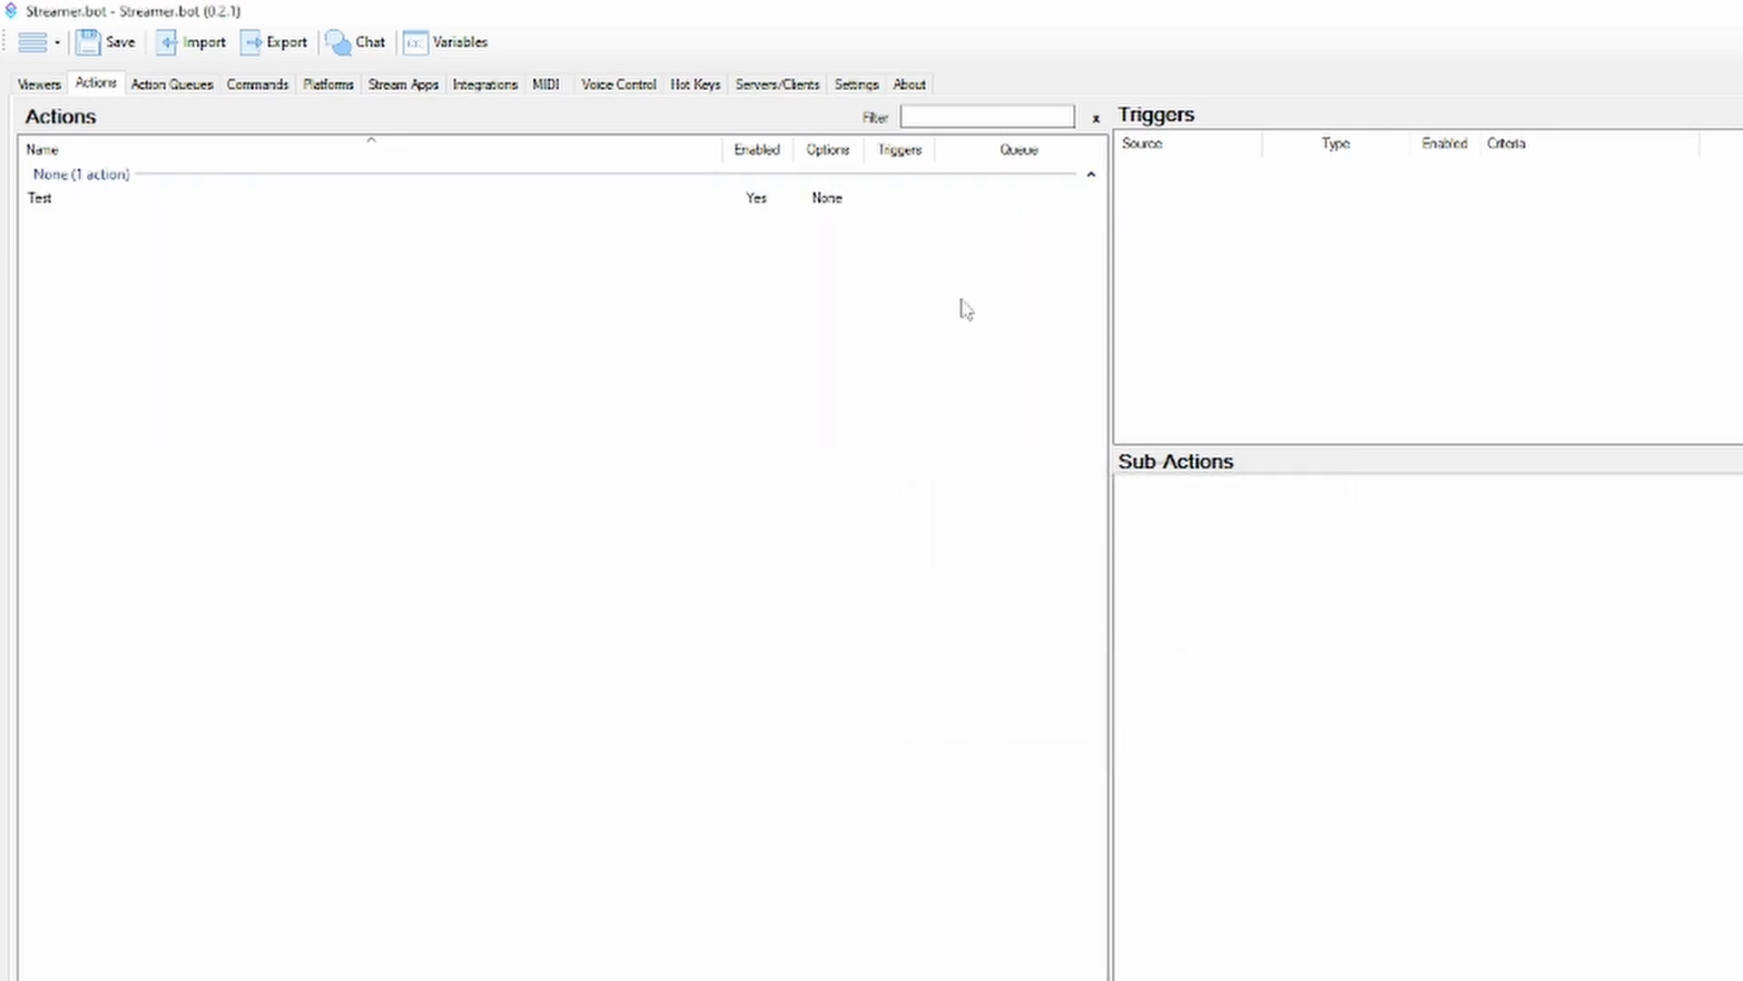
# Add a Twitch chat Send Message sub-action with the message "Test" to the Test action, sent from the Bot account
pyautogui.click(915, 210)
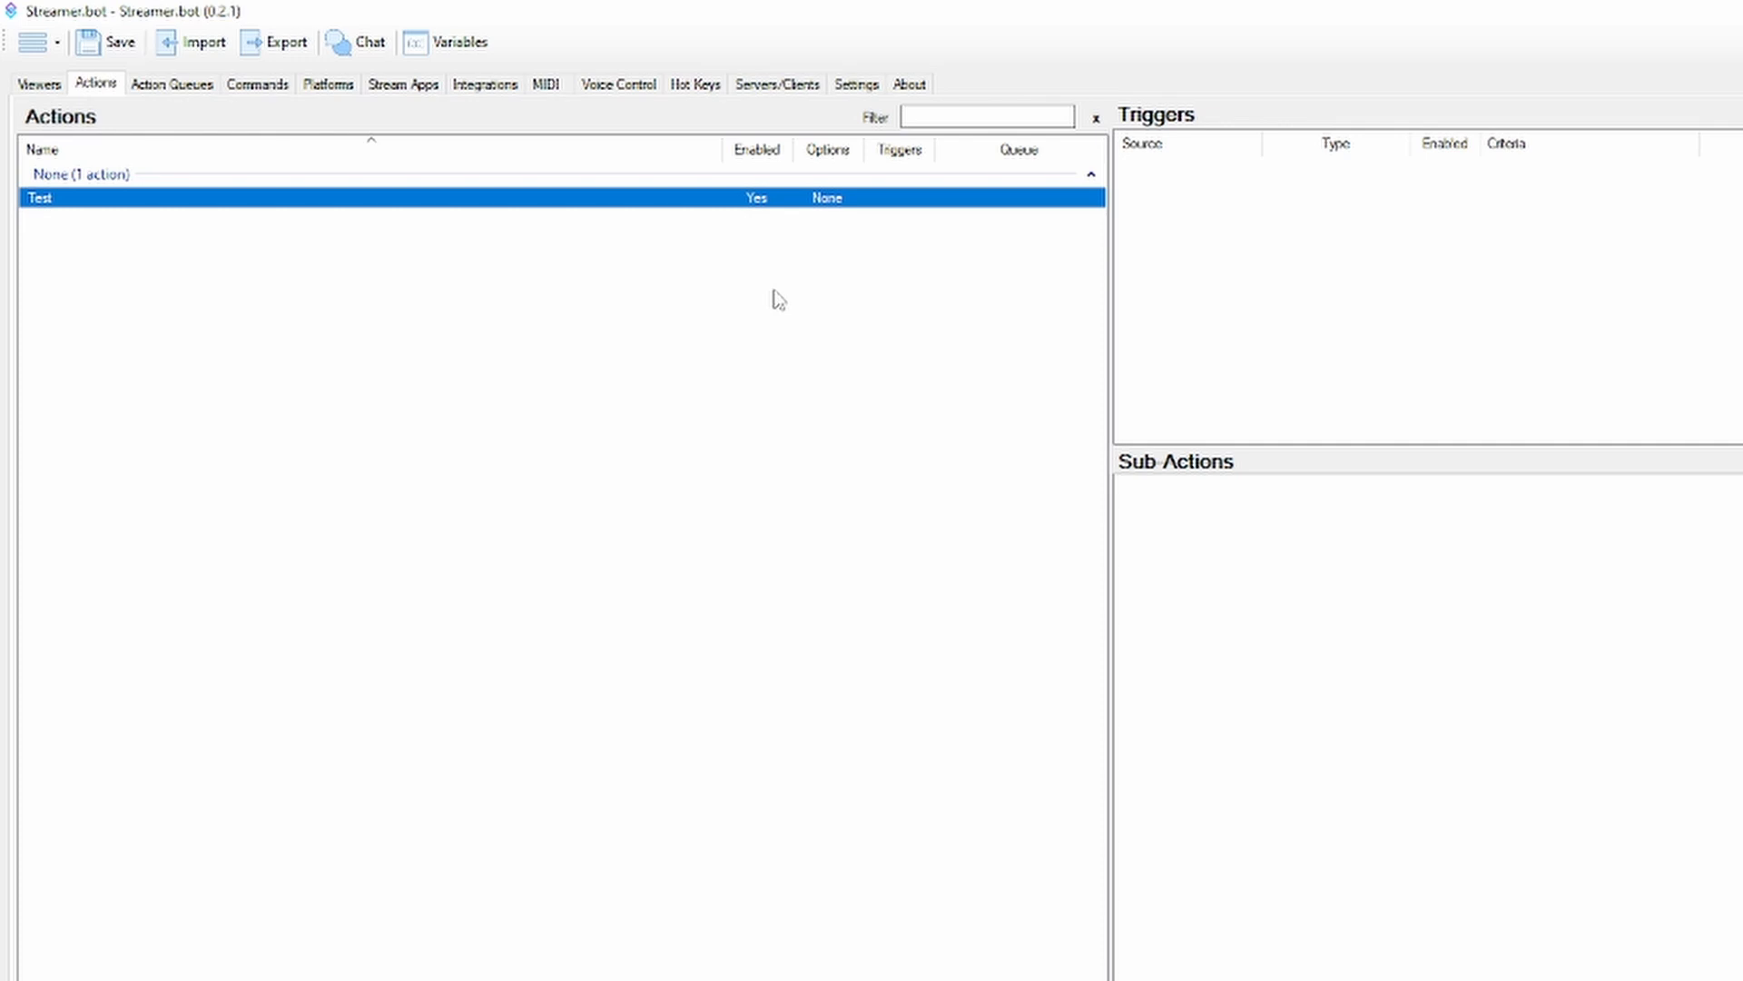
pyautogui.rightClick(1242, 510)
pyautogui.moveTo(1326, 792)
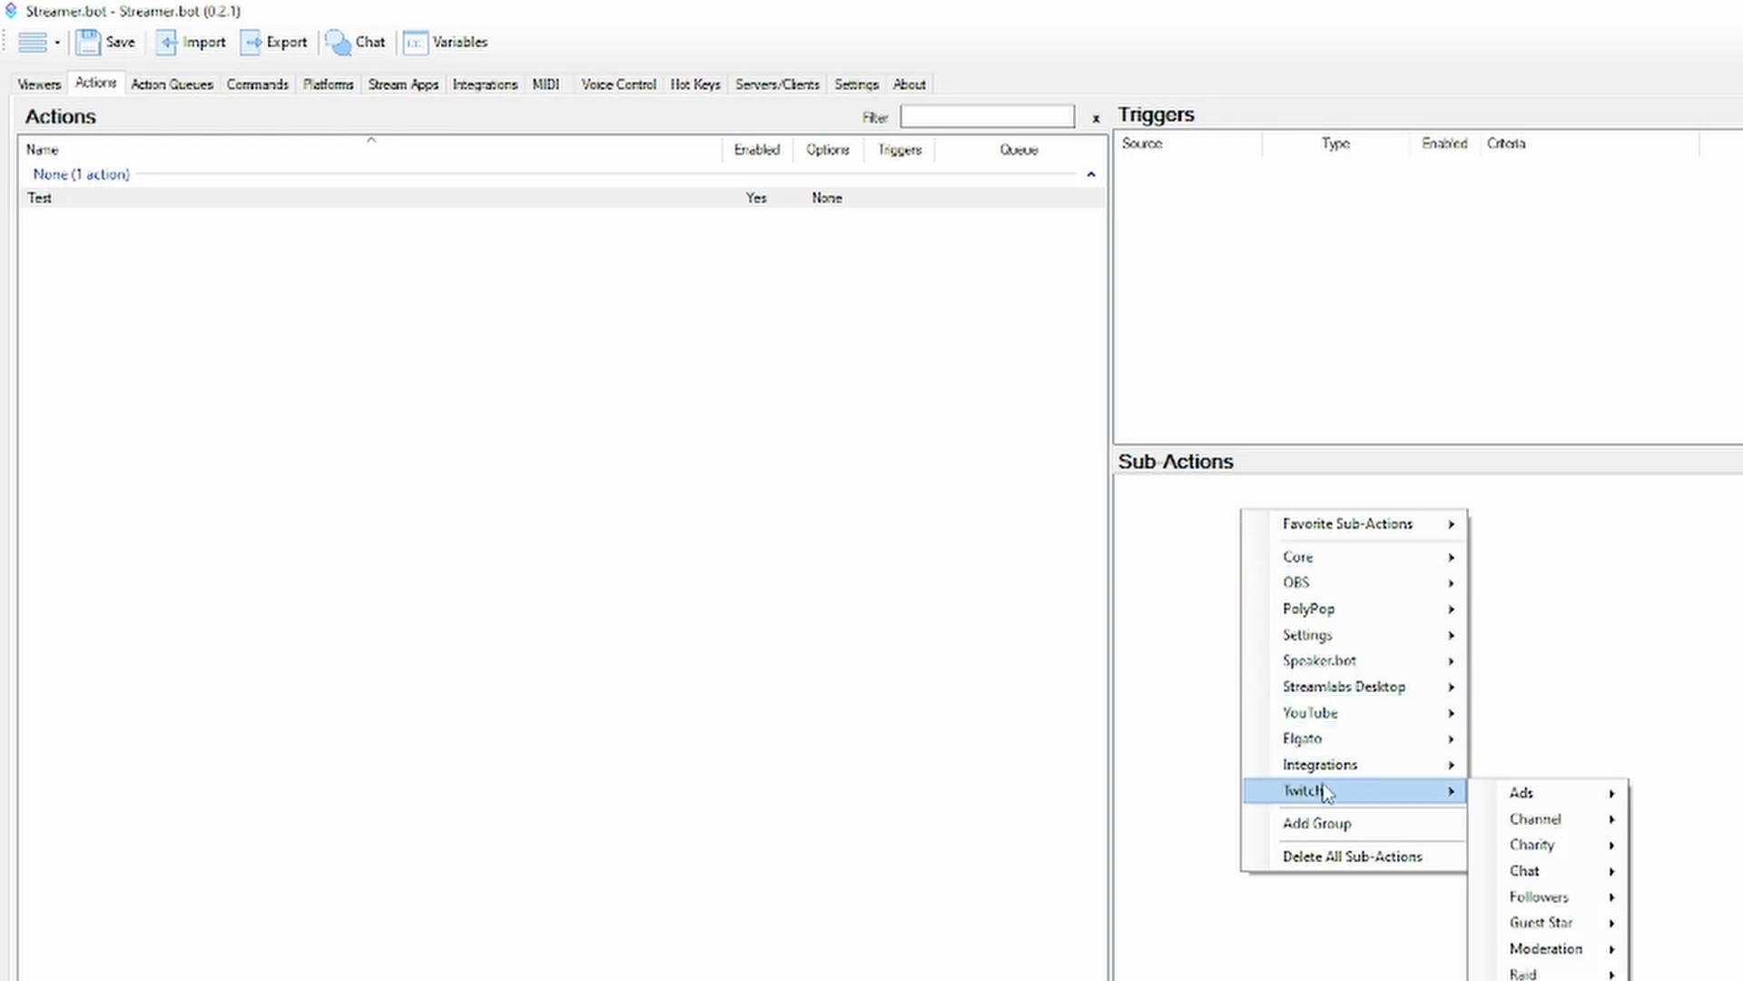
pyautogui.moveTo(1549, 874)
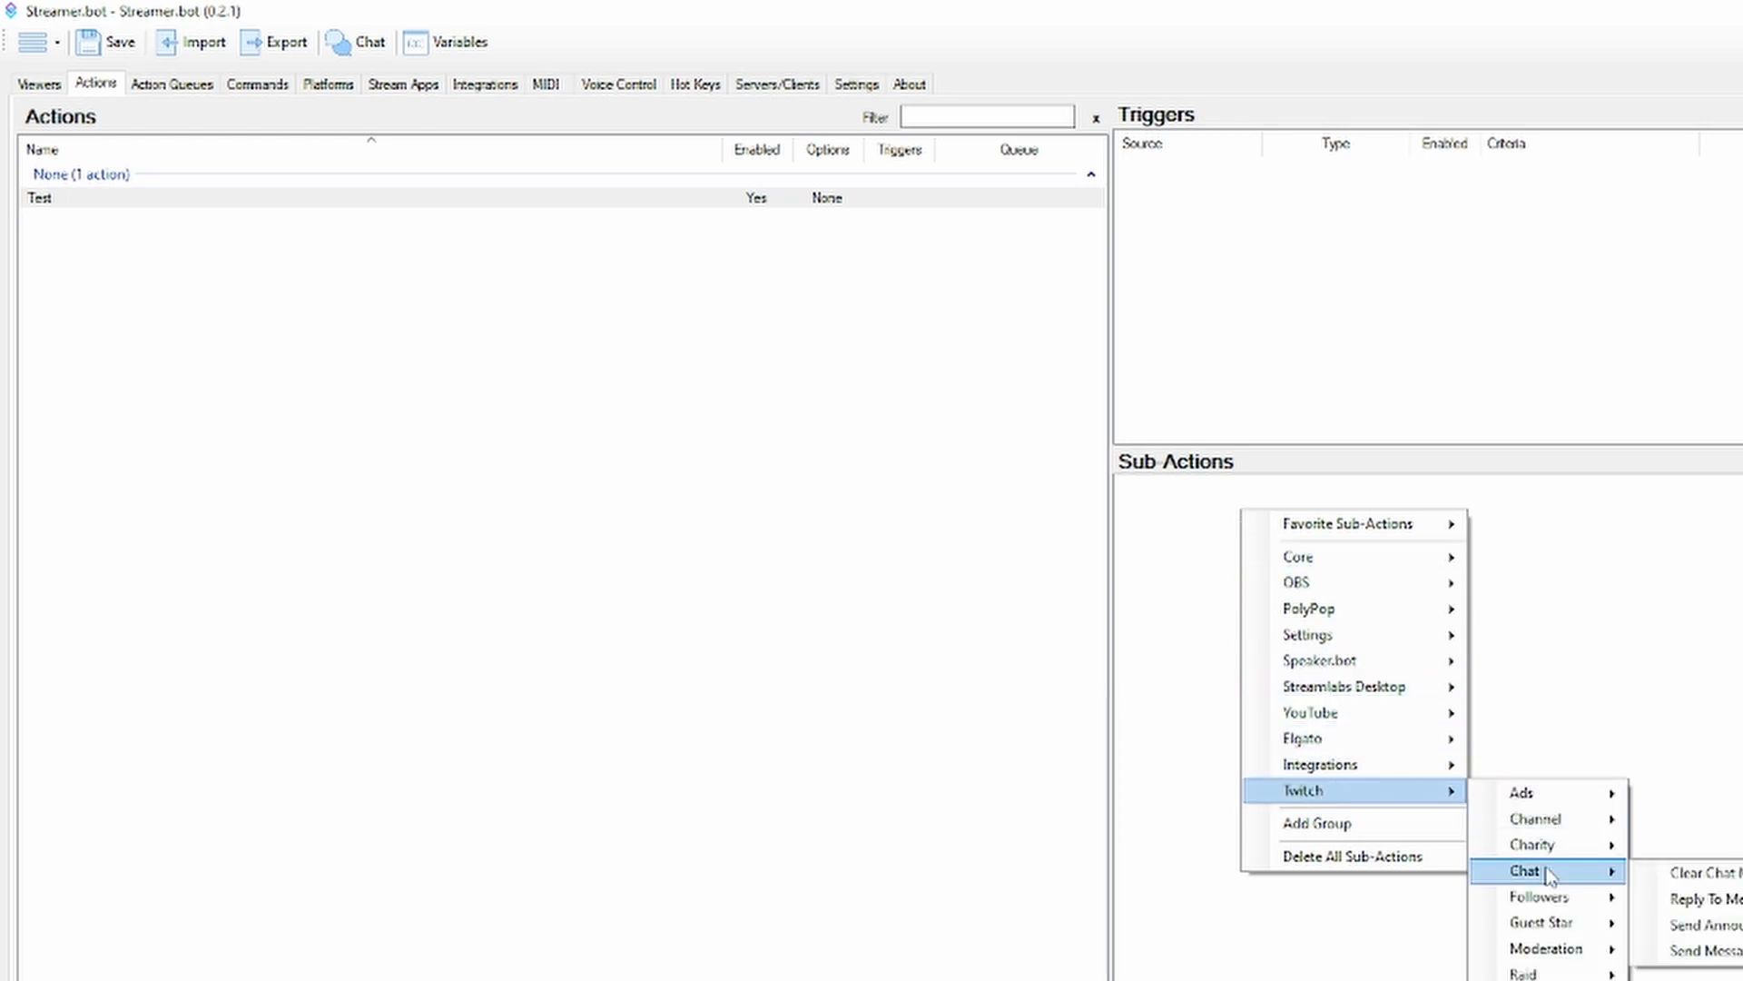
pyautogui.click(1707, 950)
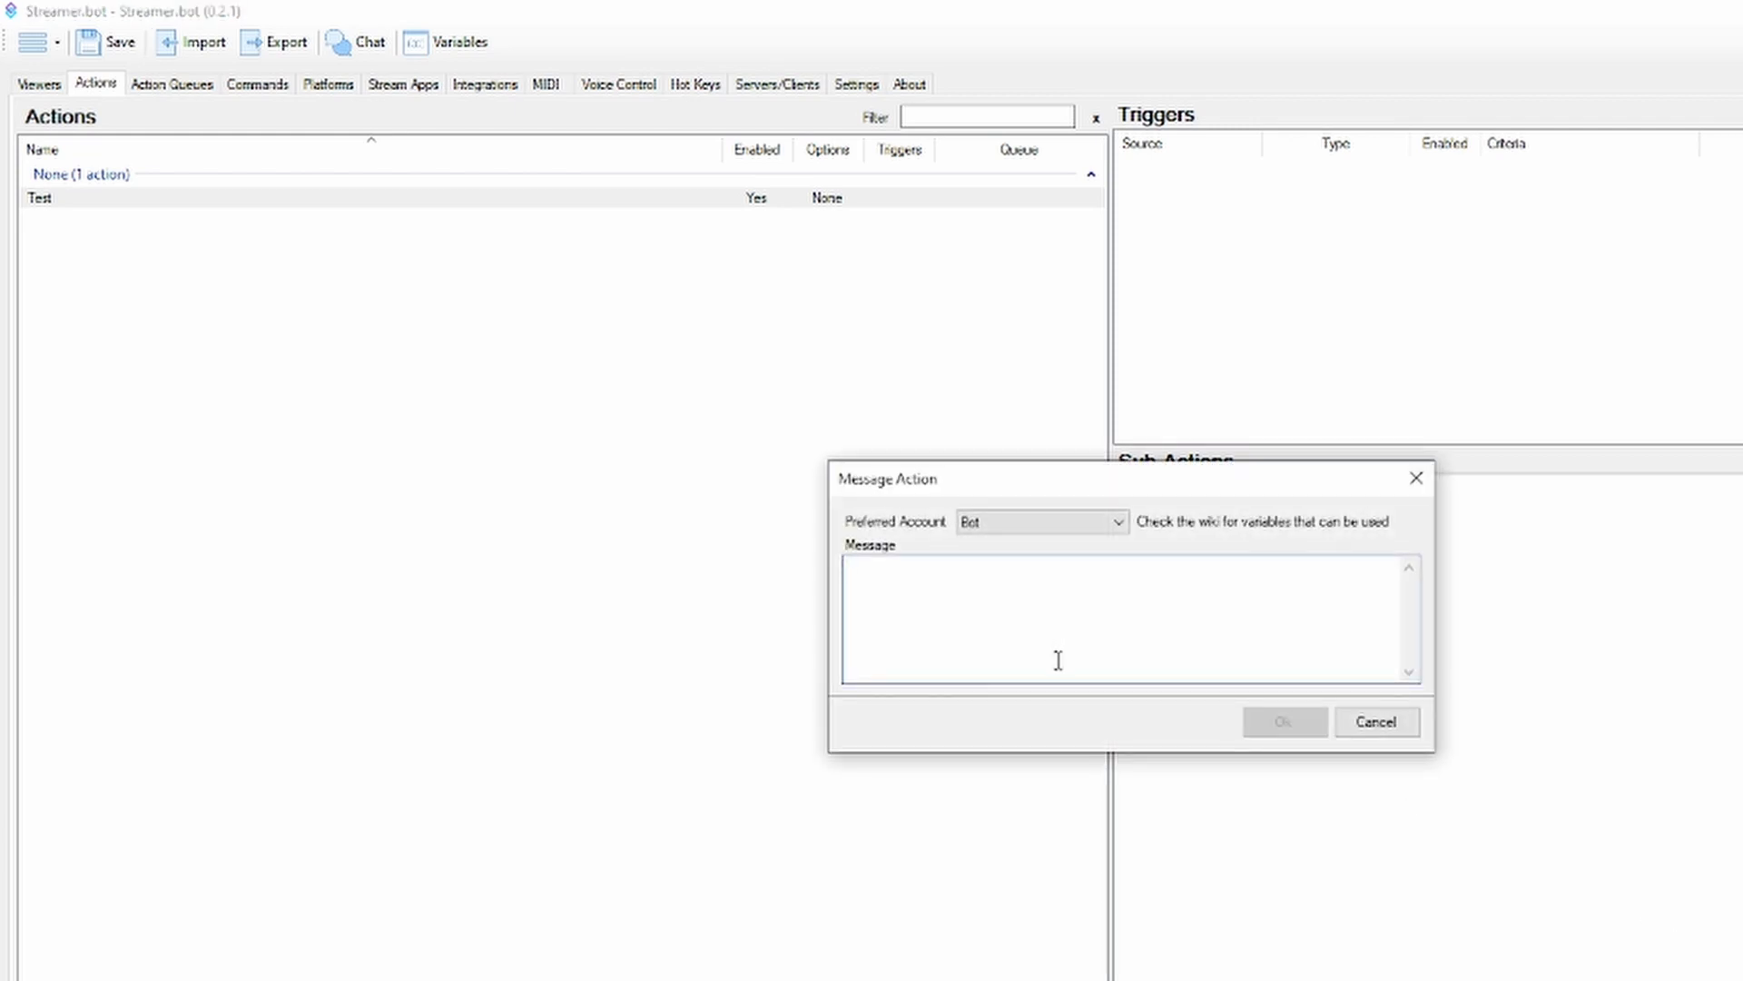
pyautogui.click(1057, 660)
pyautogui.write('Test')
pyautogui.click(1289, 721)
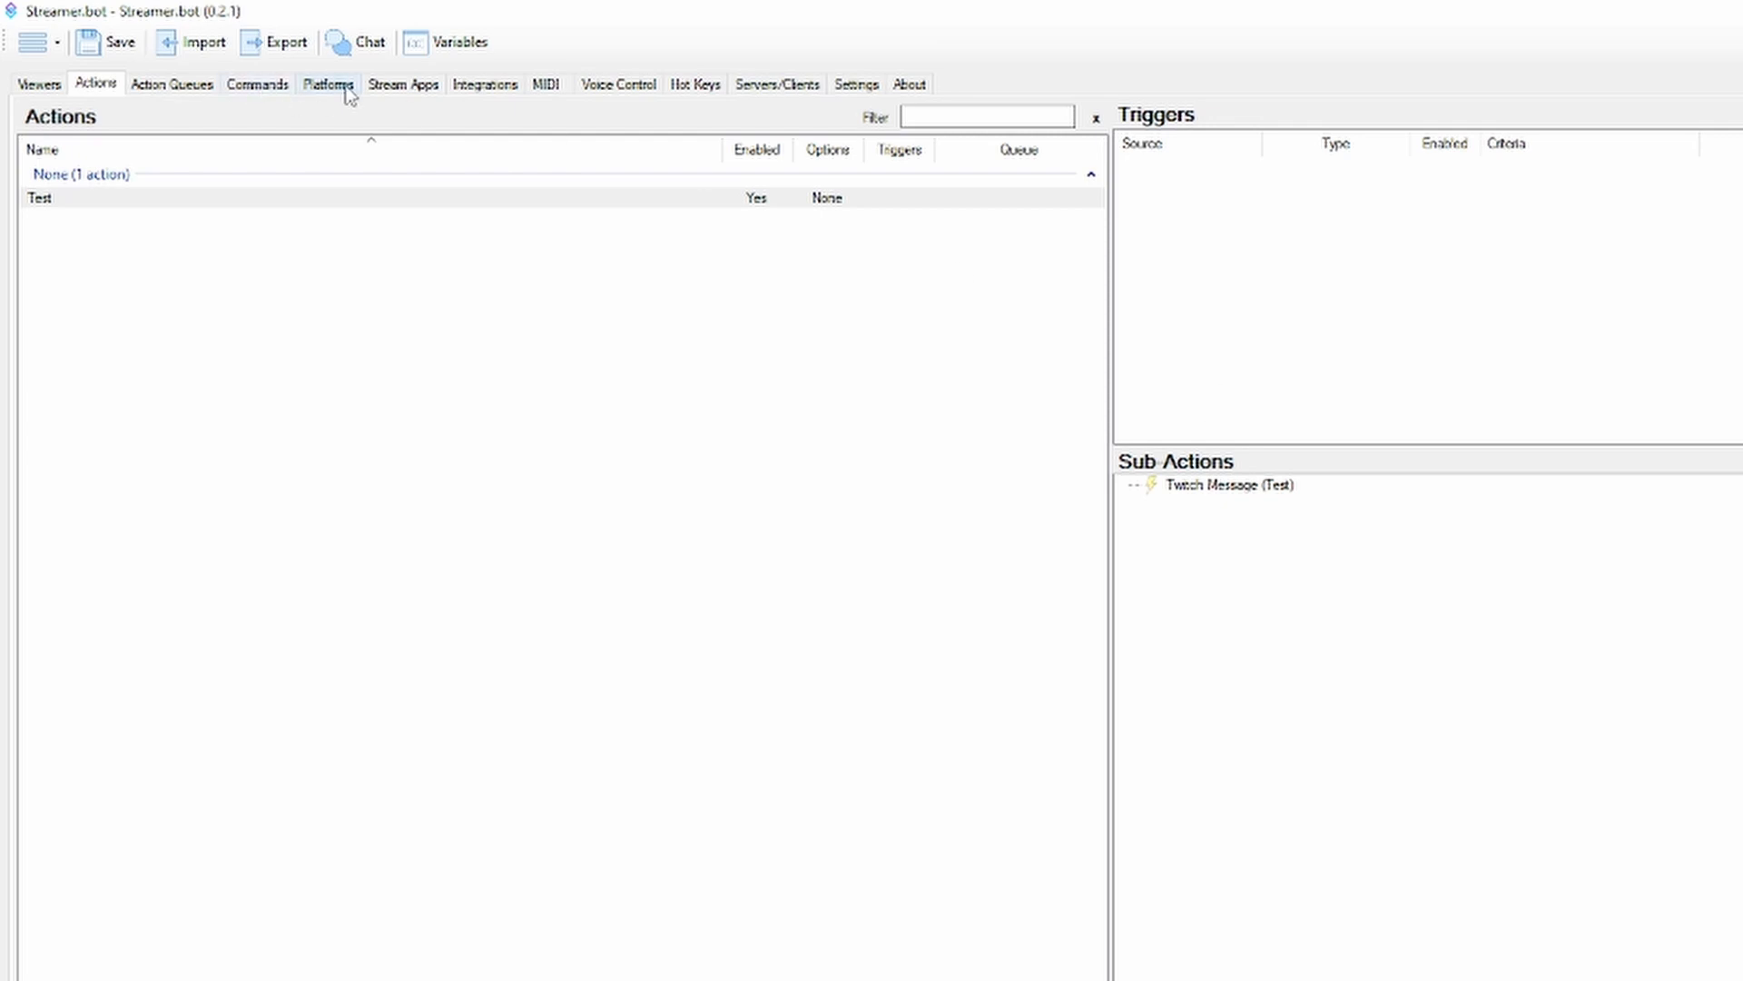
# Add a Twitch Chat Message trigger to the Test action
pyautogui.rightClick(1150, 195)
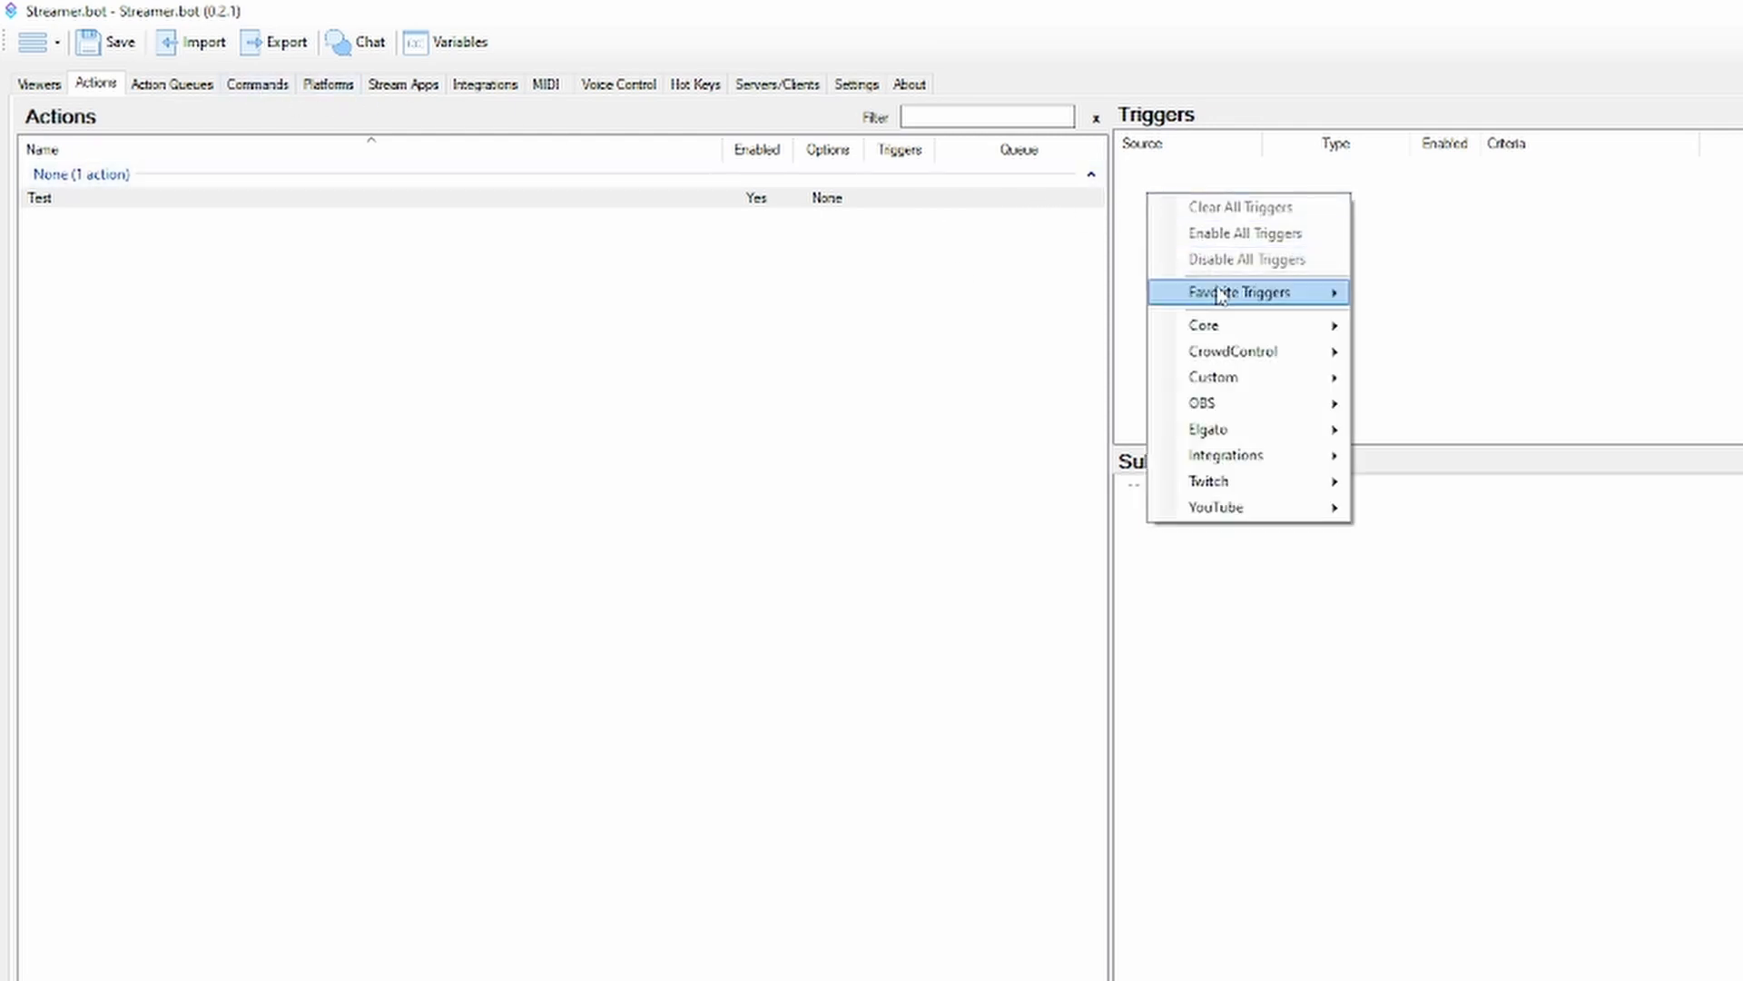
pyautogui.moveTo(1240, 383)
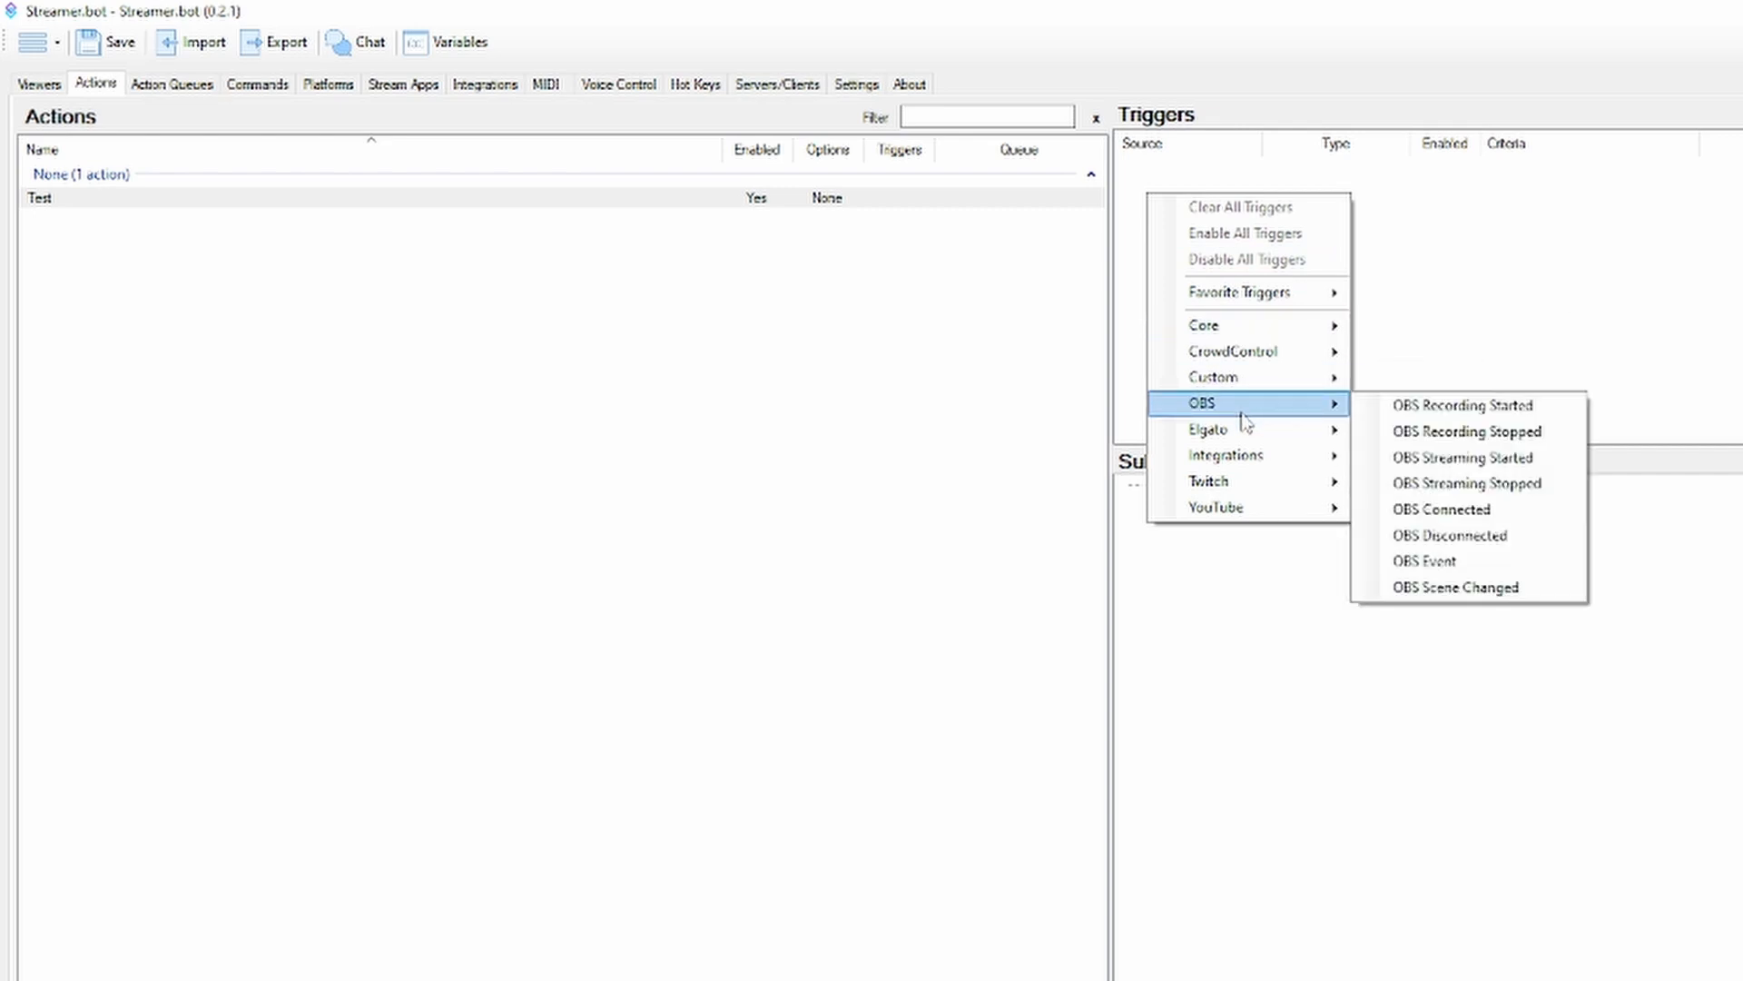
pyautogui.moveTo(1253, 488)
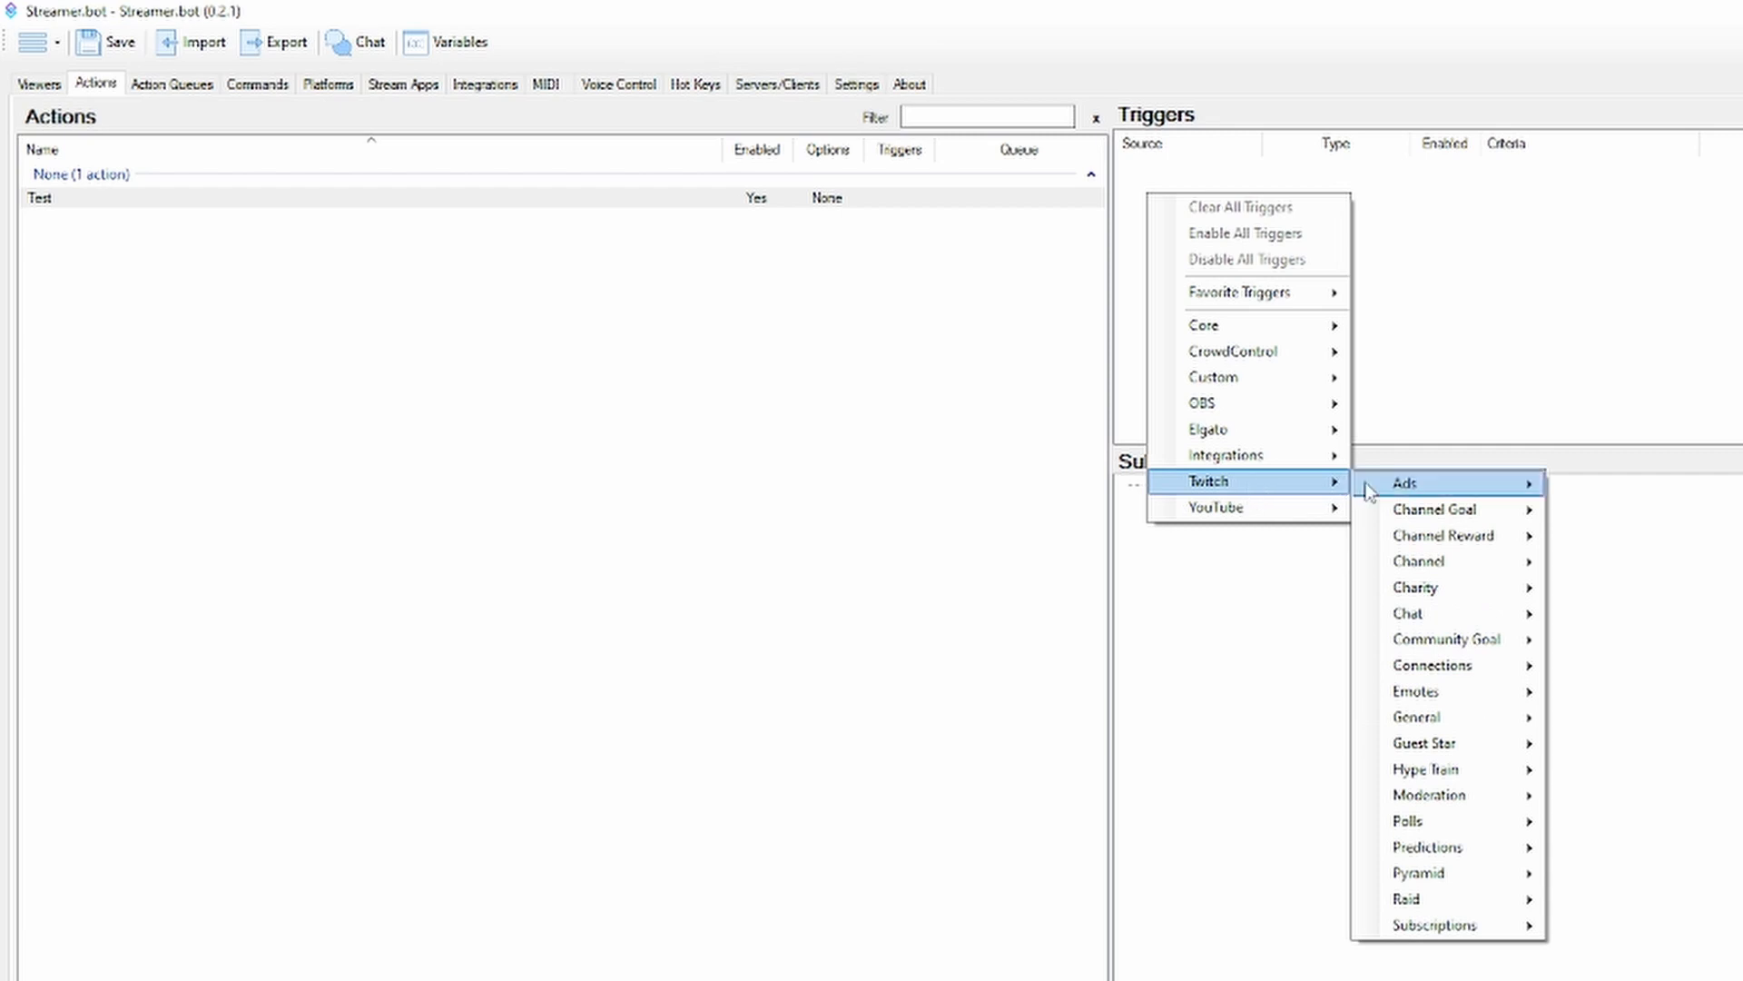
pyautogui.moveTo(1490, 726)
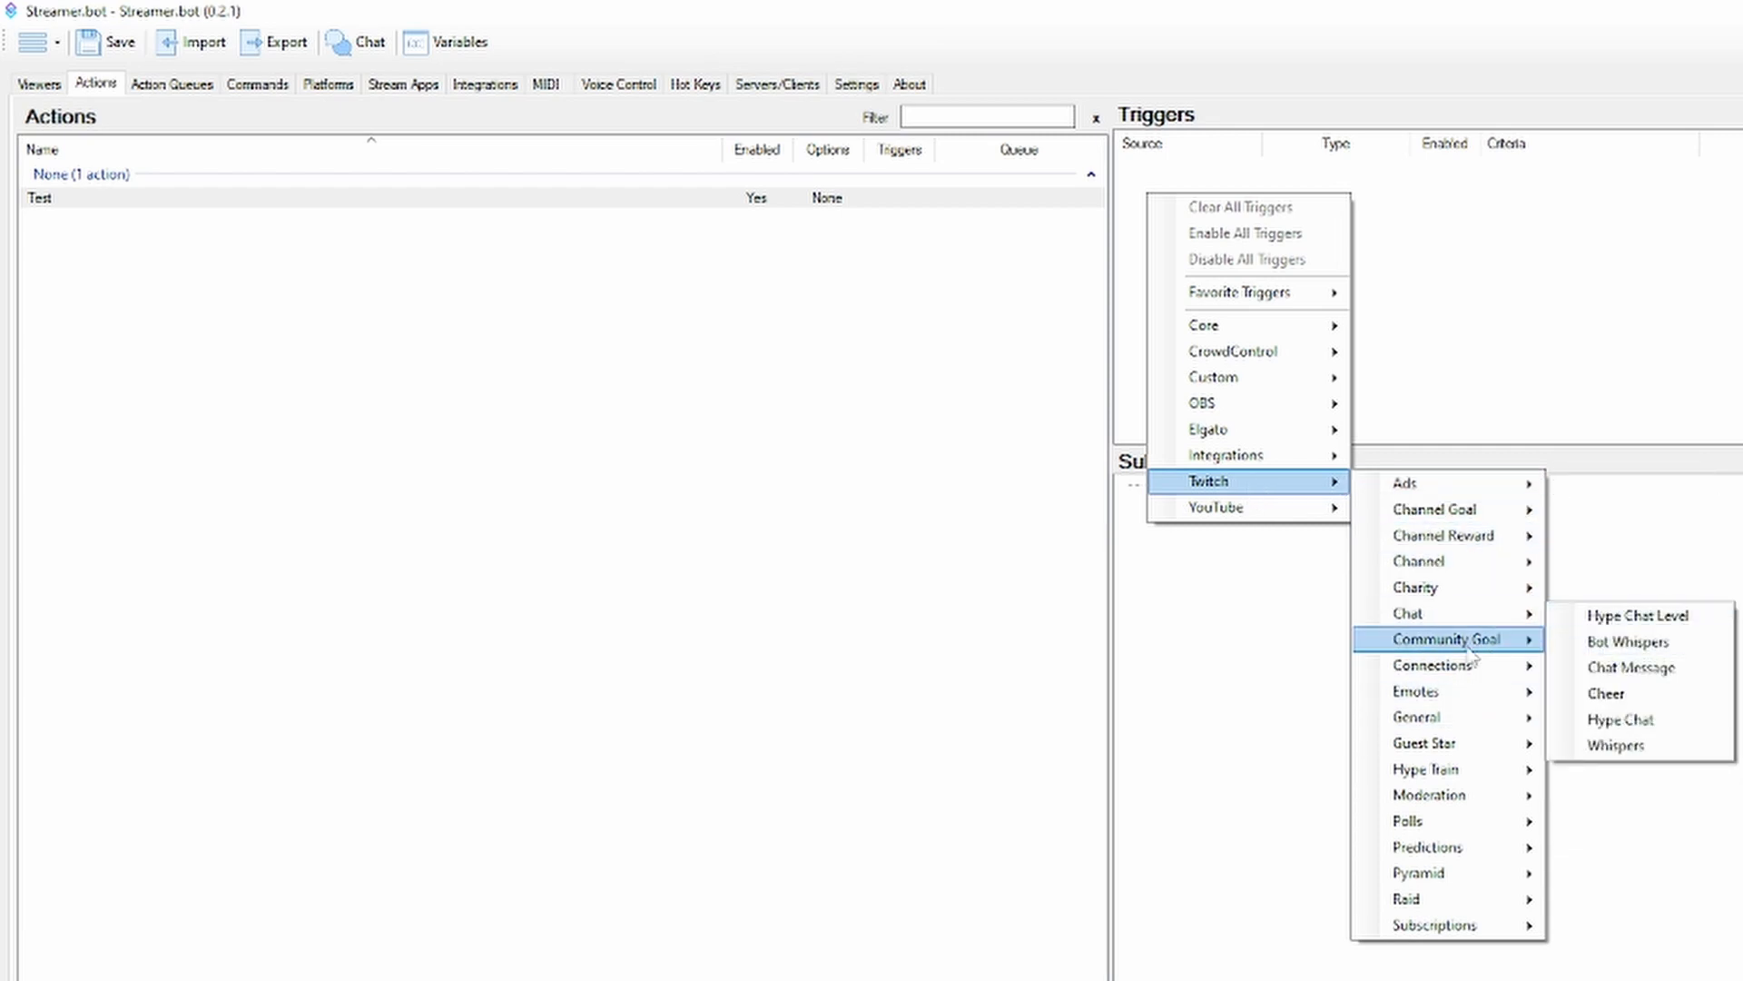
pyautogui.moveTo(1465, 617)
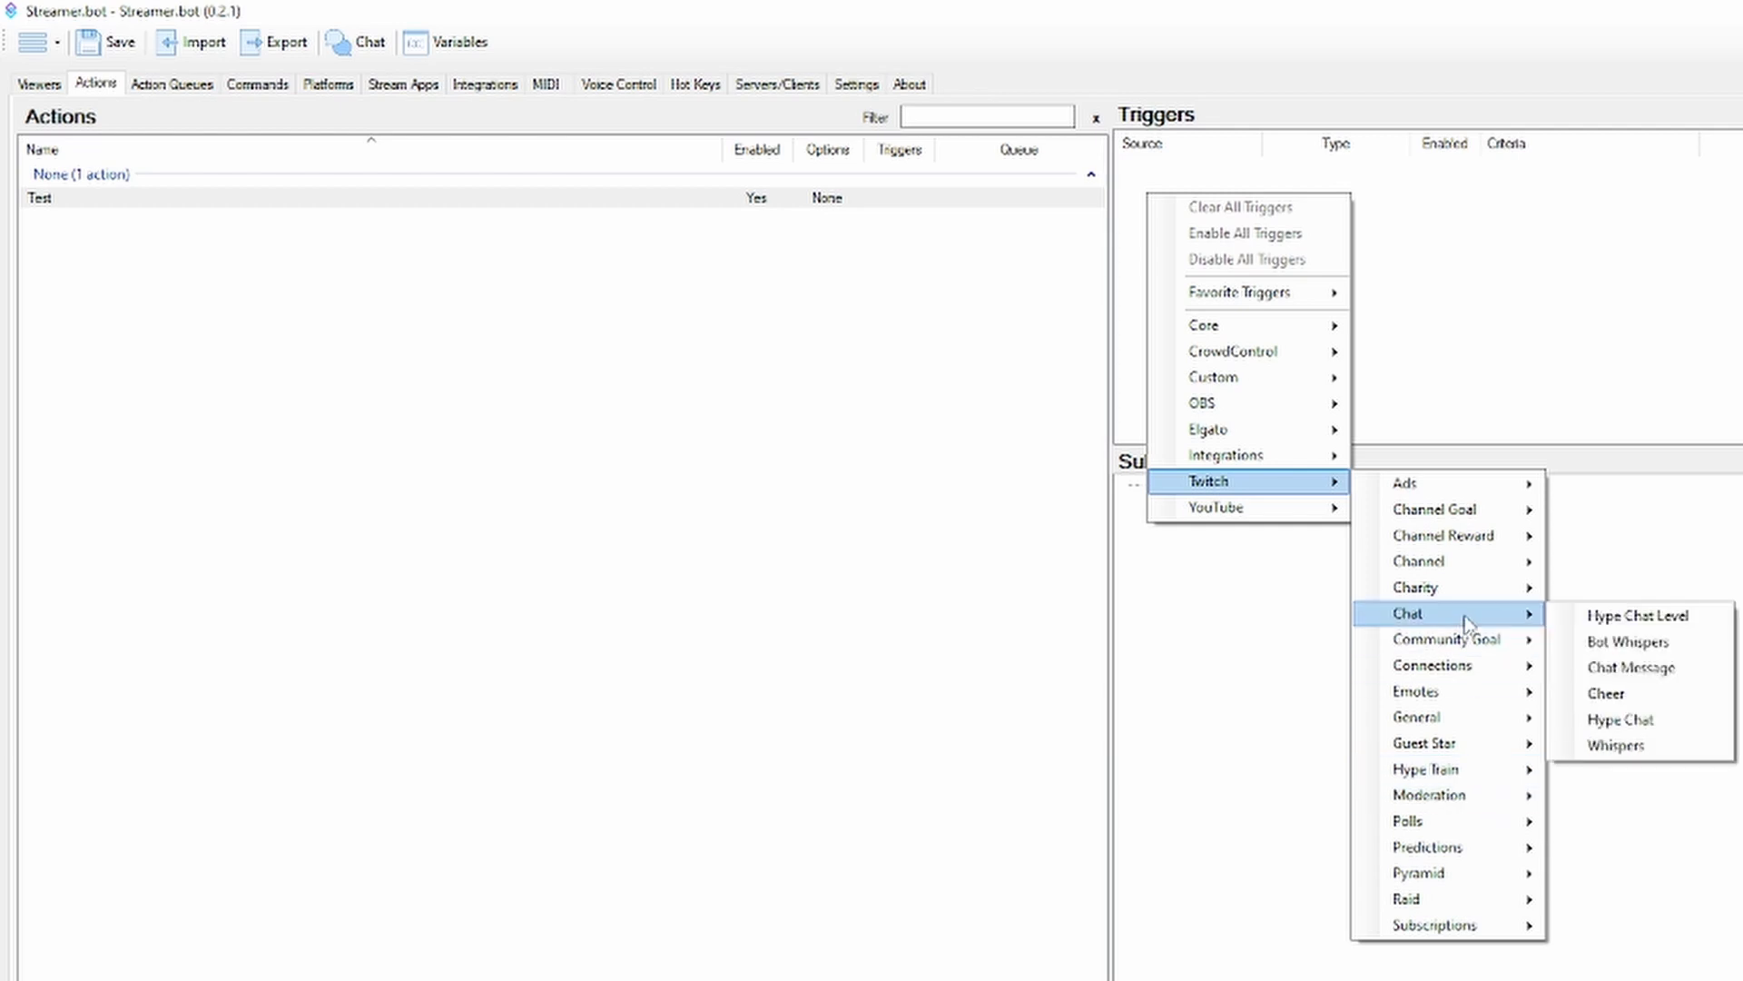
pyautogui.click(1620, 670)
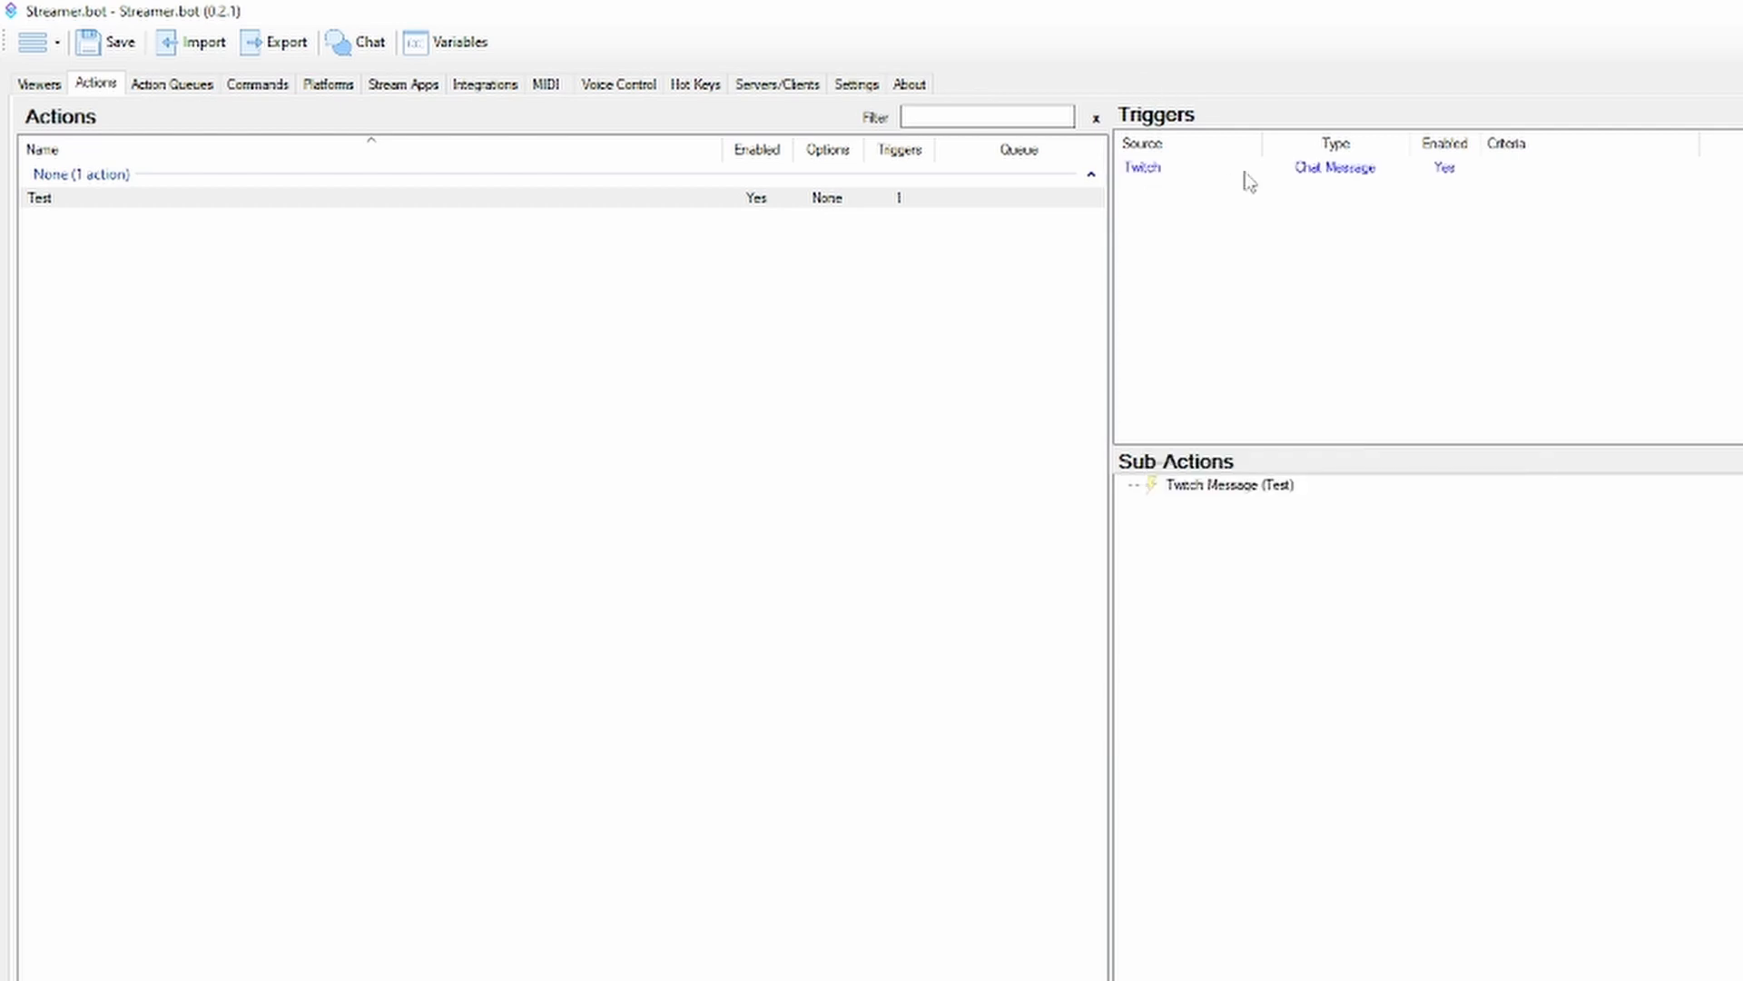
# Delete the Chat Message trigger from the Test action, with the deletion confirmation set not to show again
pyautogui.click(1251, 167)
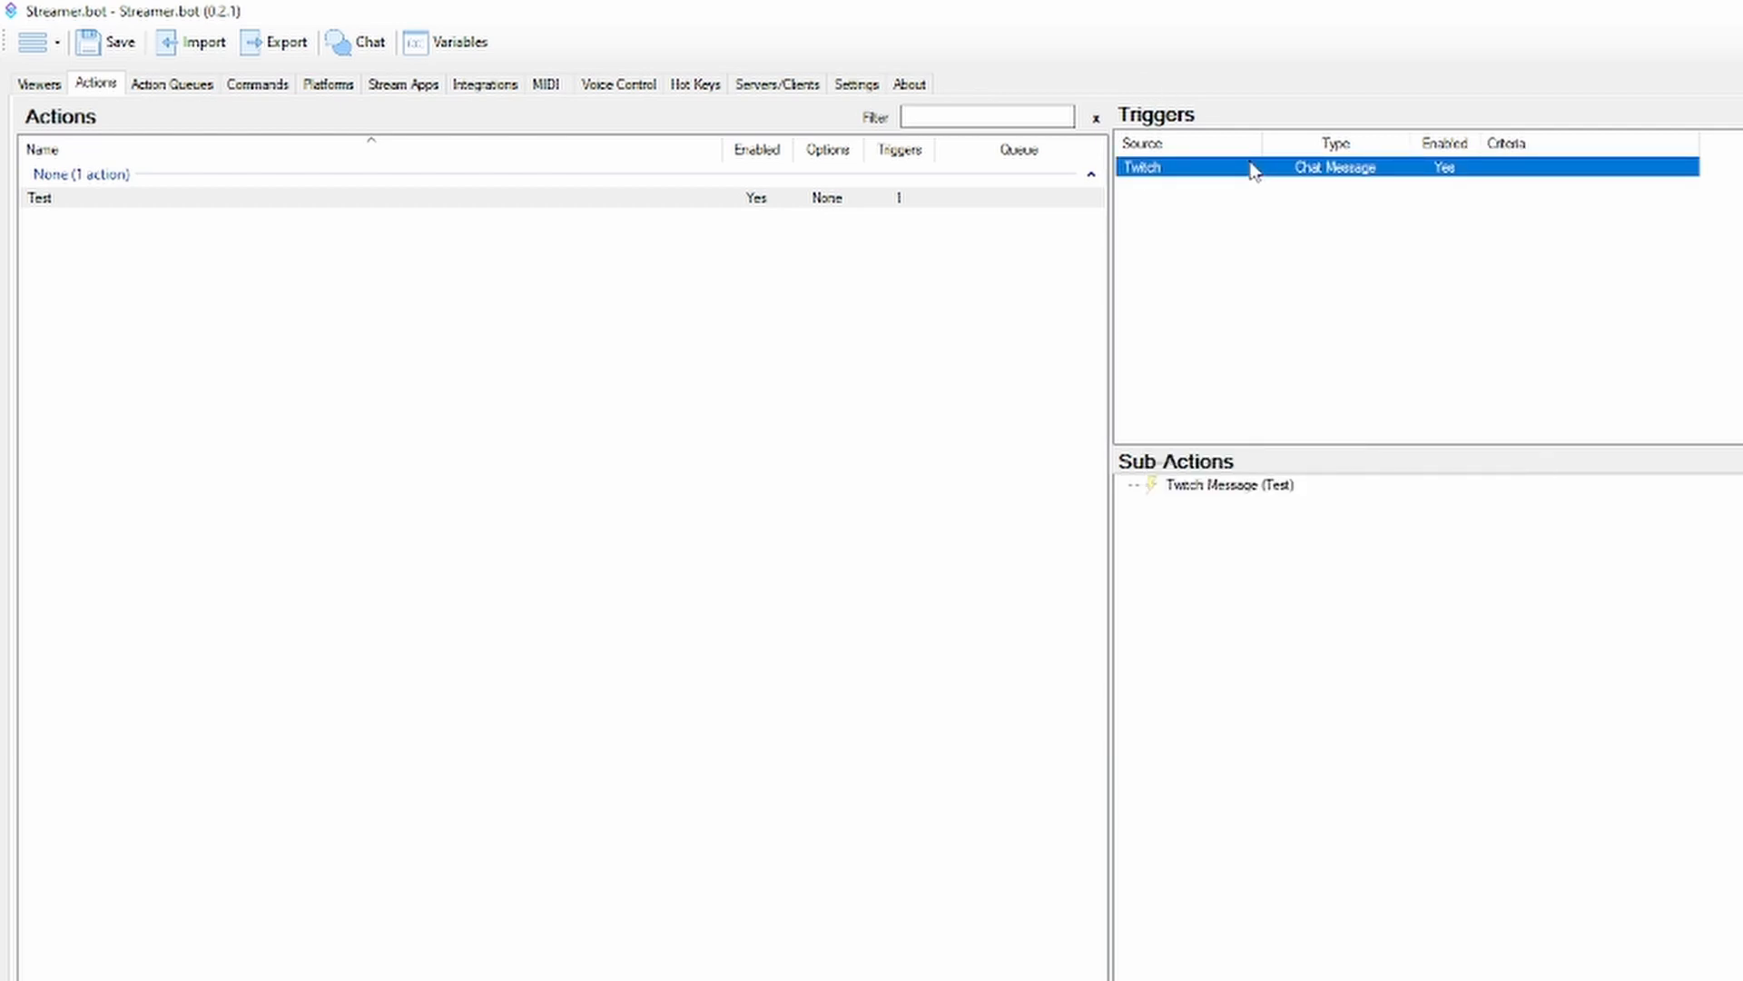
pyautogui.rightClick(1262, 176)
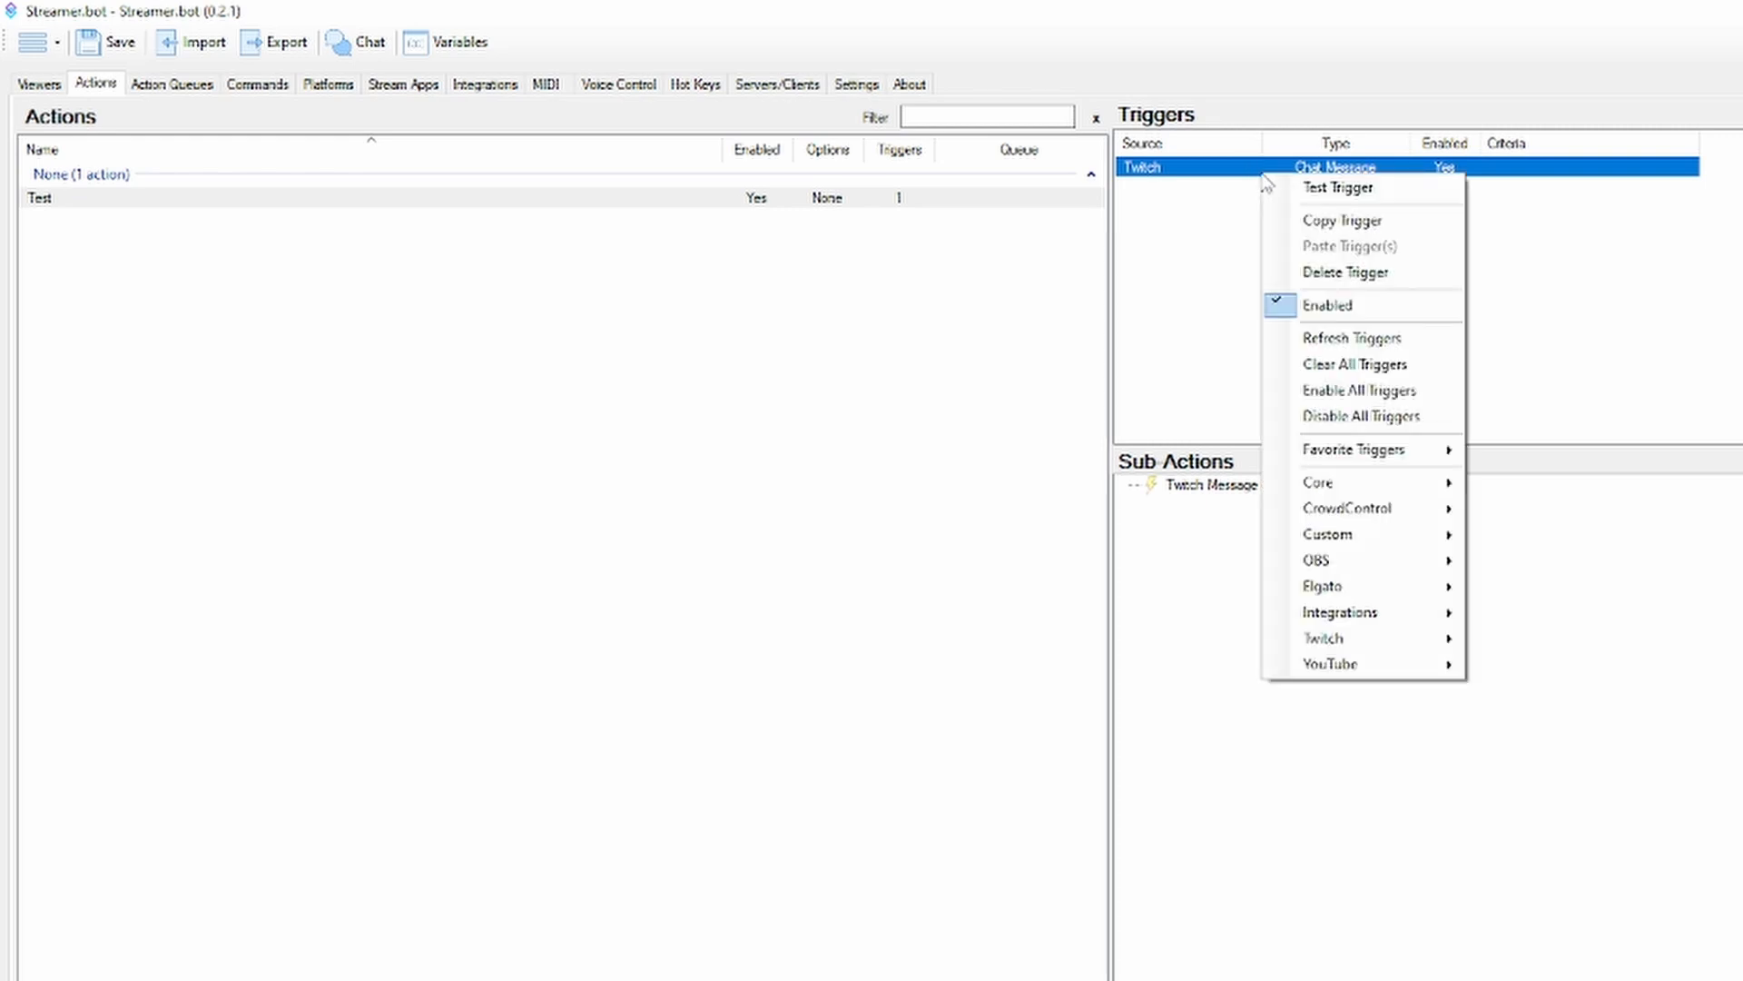
pyautogui.click(1344, 274)
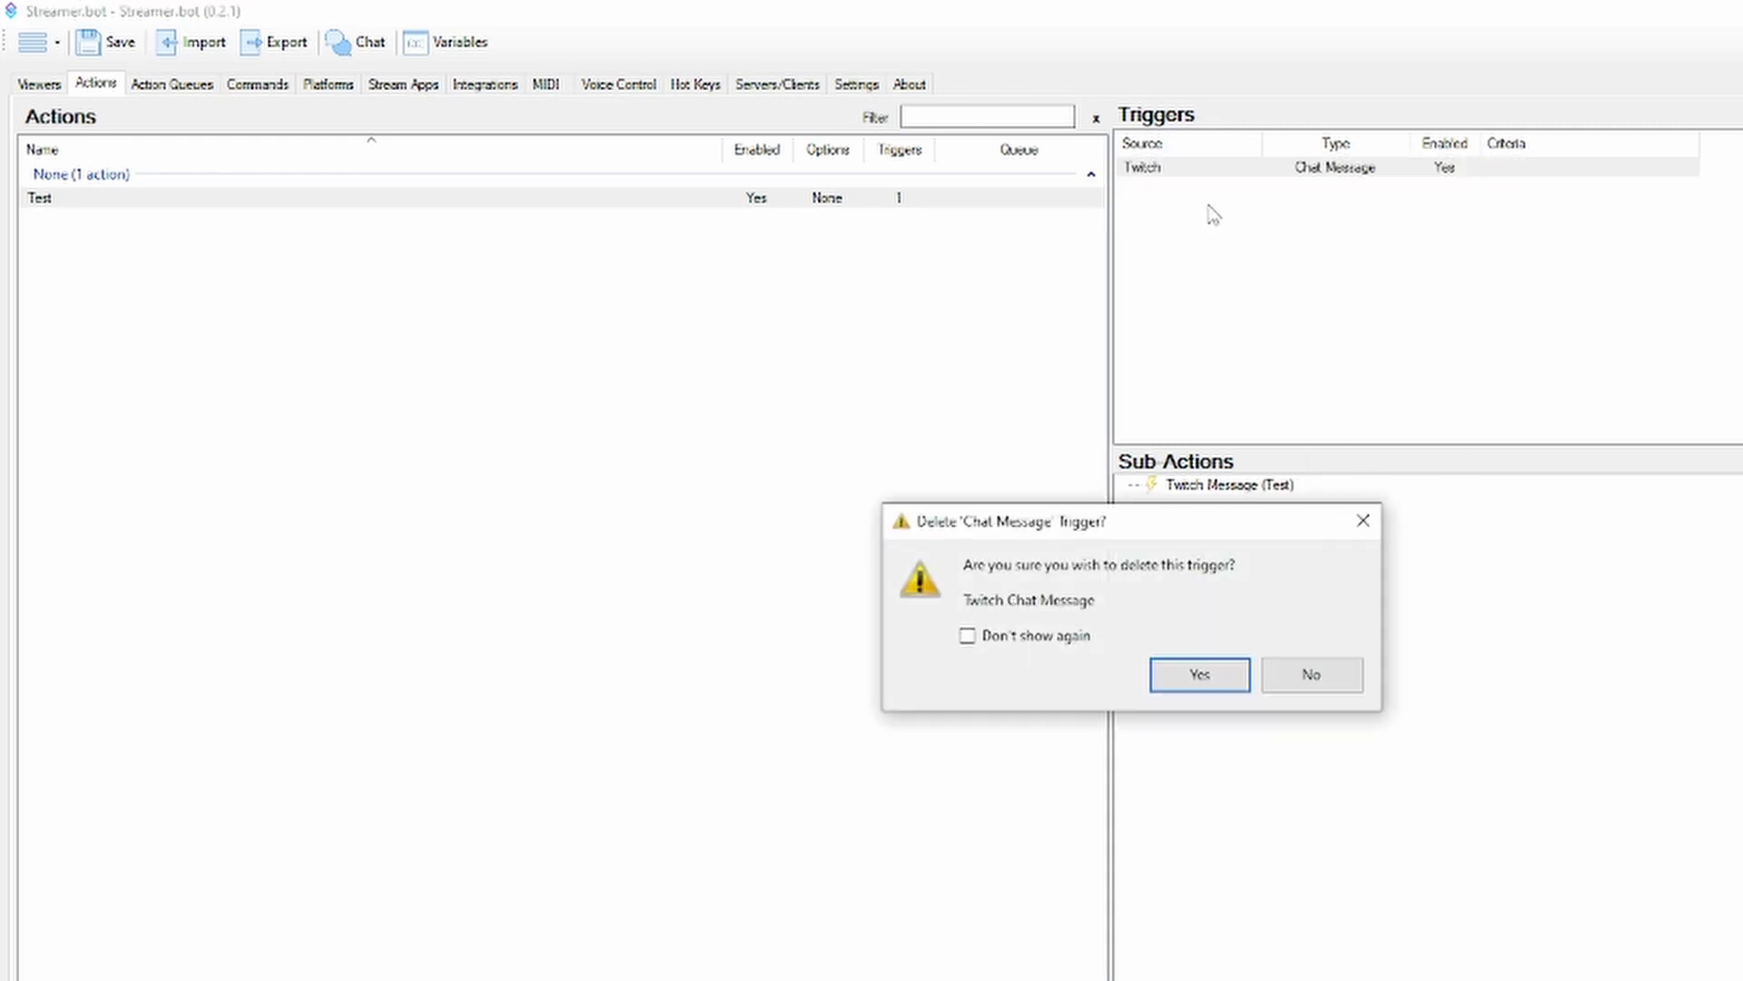
pyautogui.click(1223, 674)
pyautogui.rightClick(1195, 308)
pyautogui.moveTo(1289, 437)
pyautogui.moveTo(1535, 519)
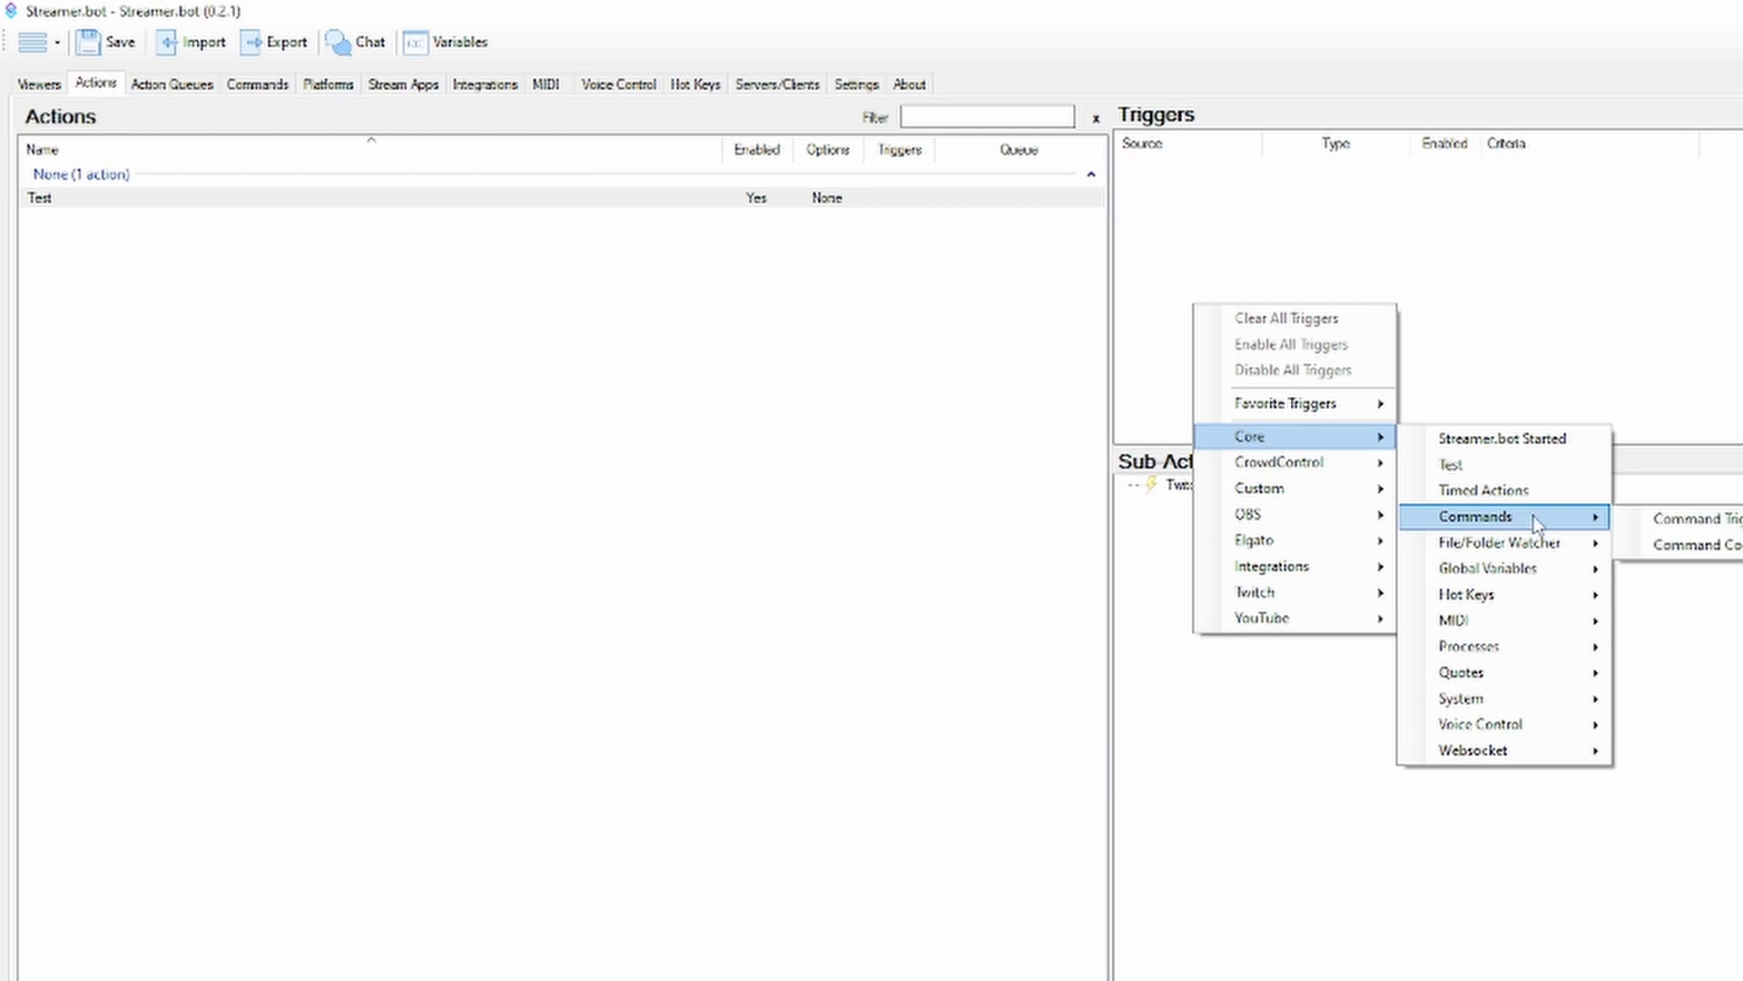
pyautogui.click(1687, 518)
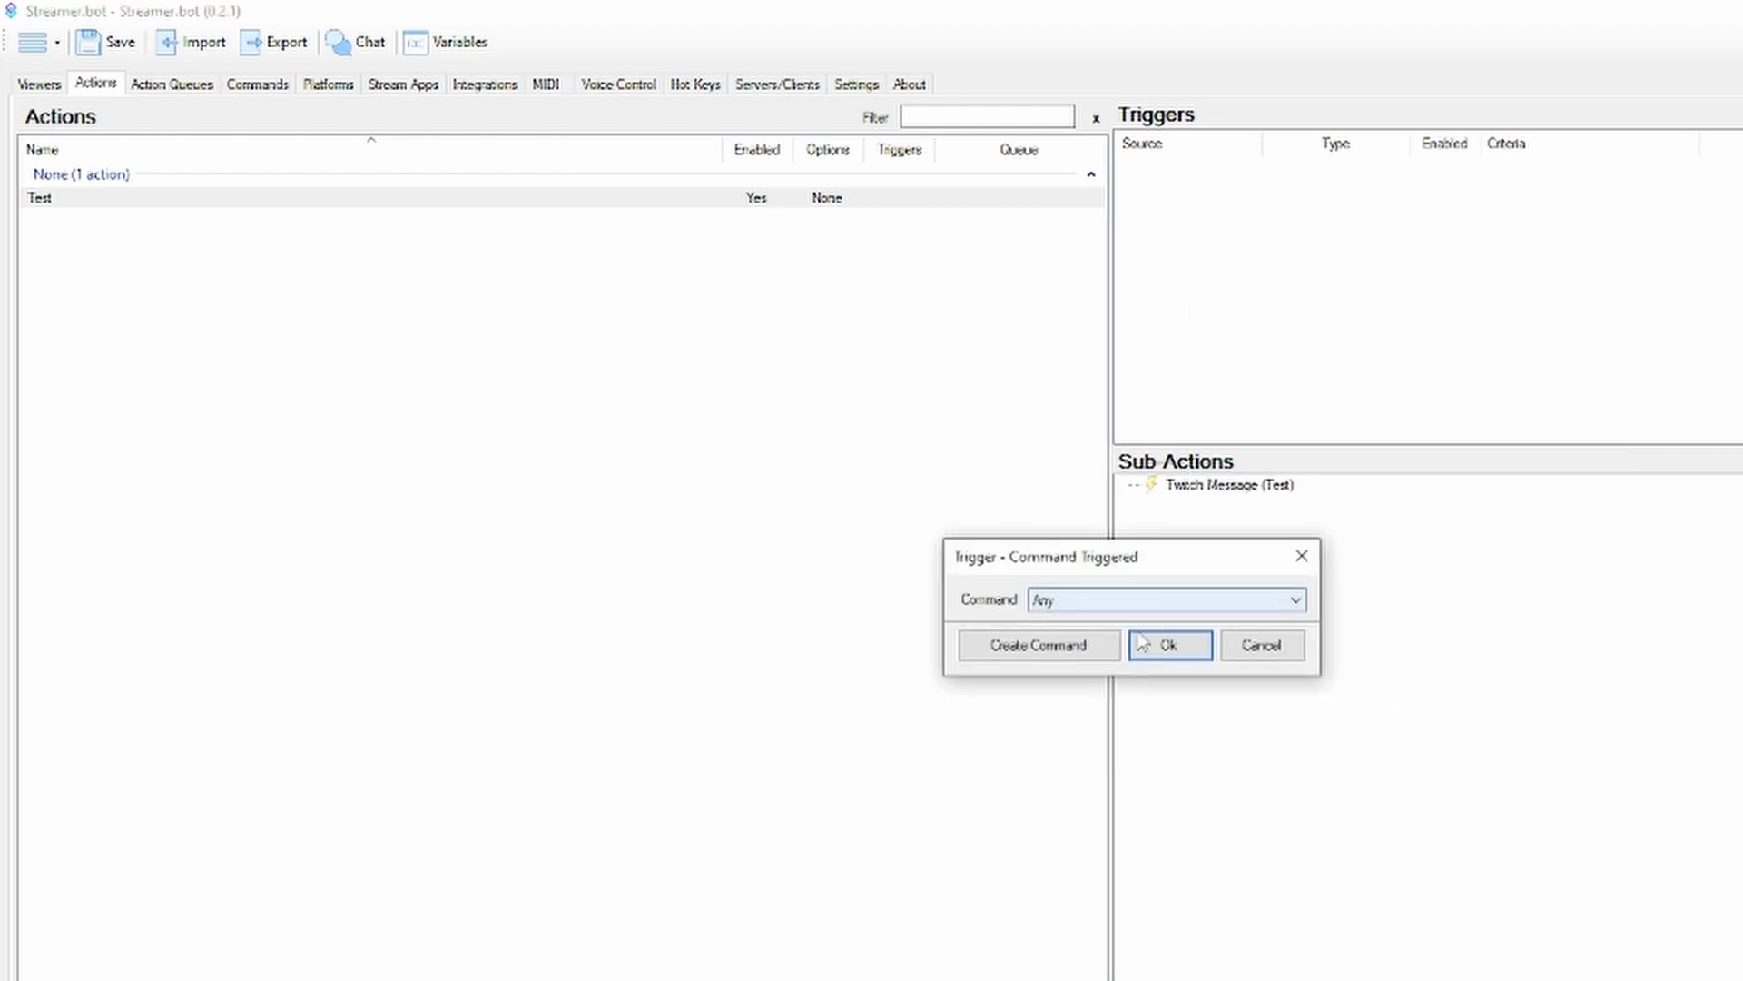
pyautogui.click(1257, 647)
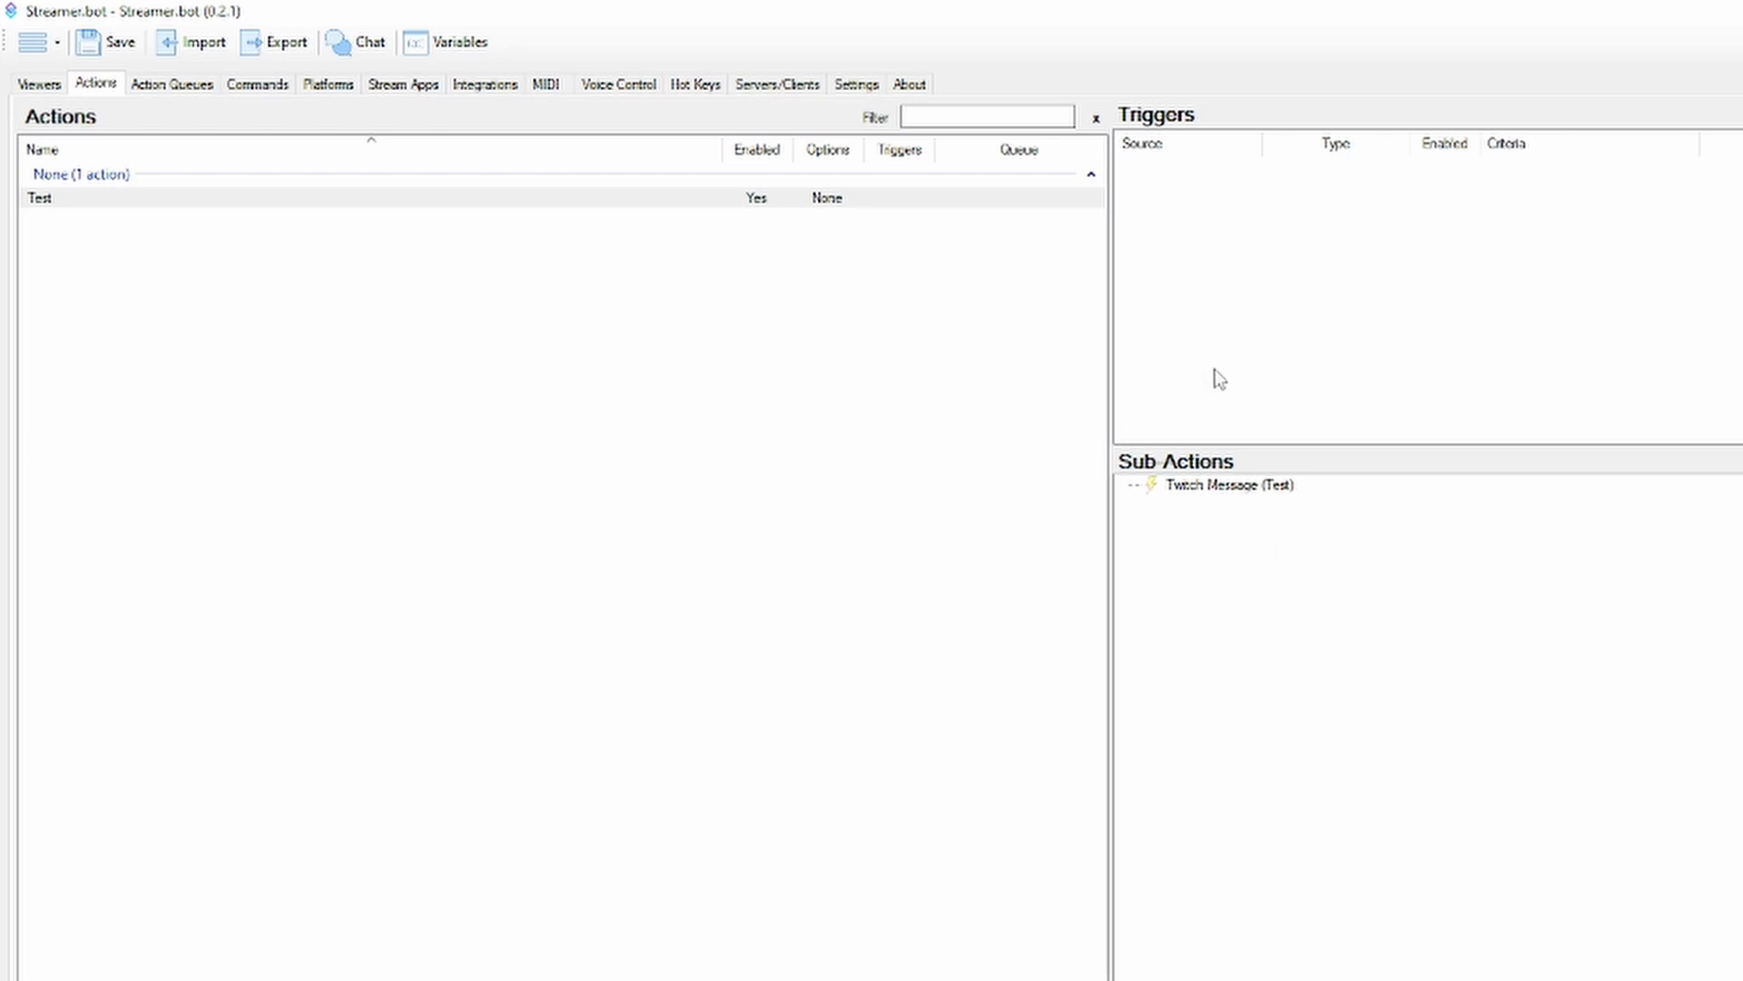
# Mark the Core Command Triggered trigger as a favorite
pyautogui.rightClick(1211, 346)
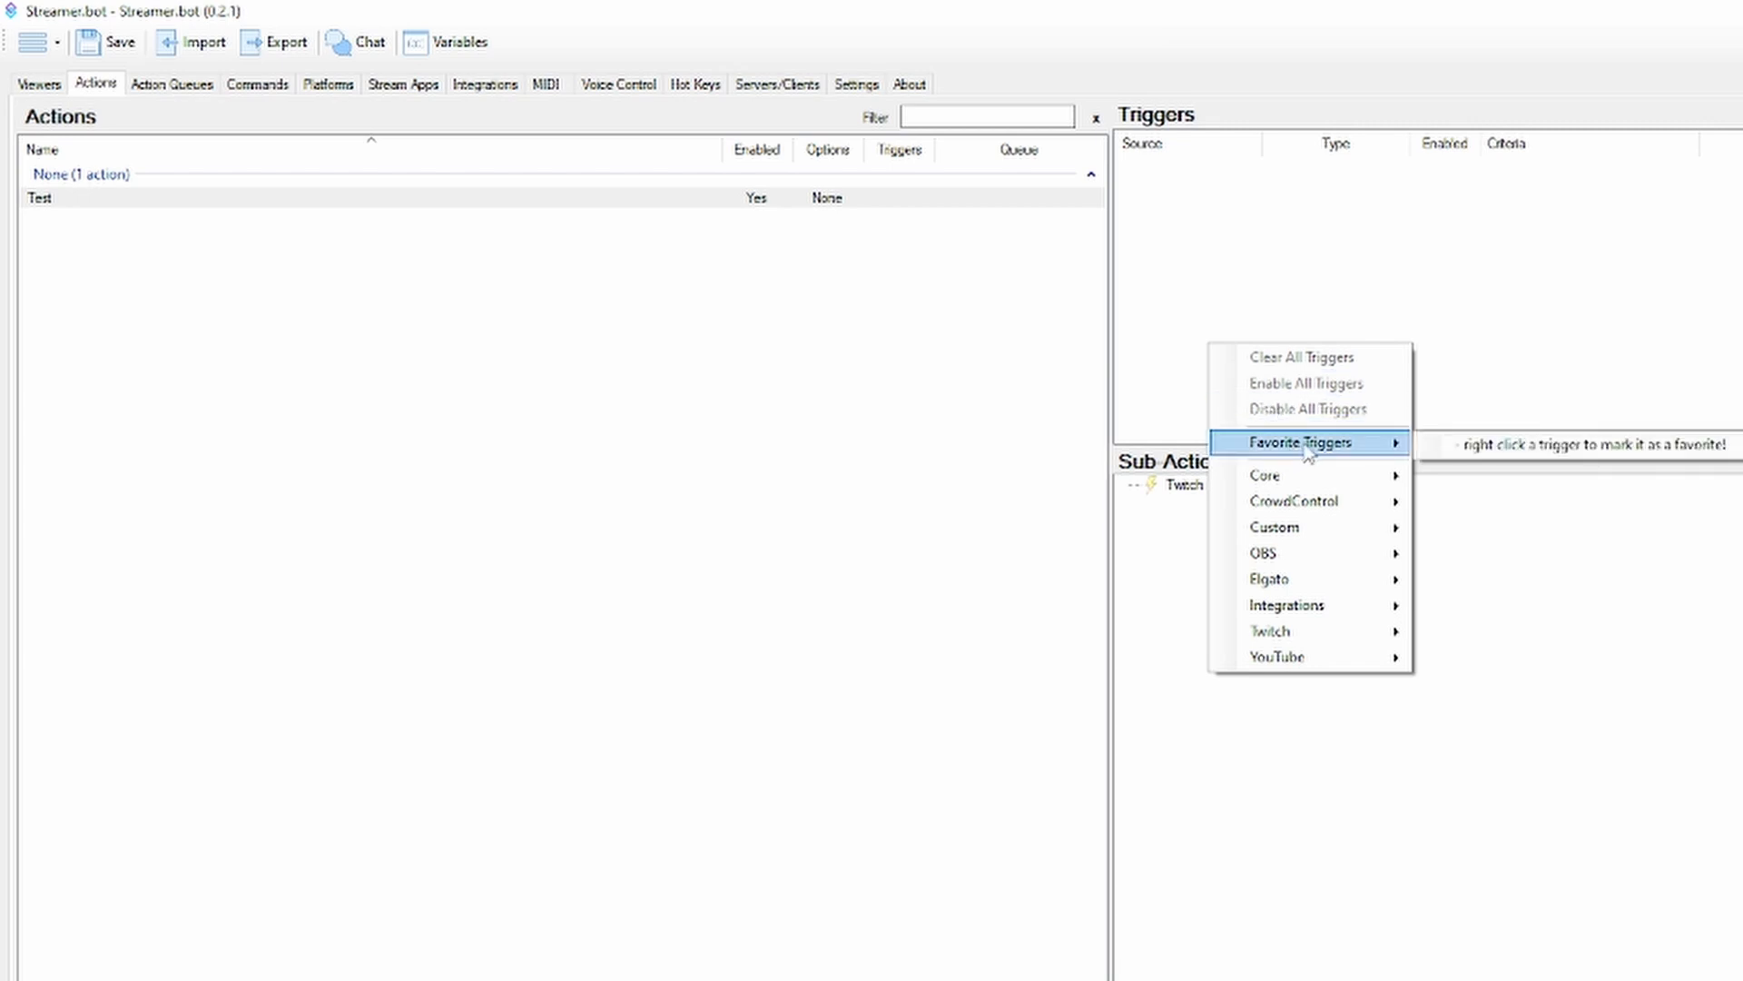
pyautogui.moveTo(1289, 633)
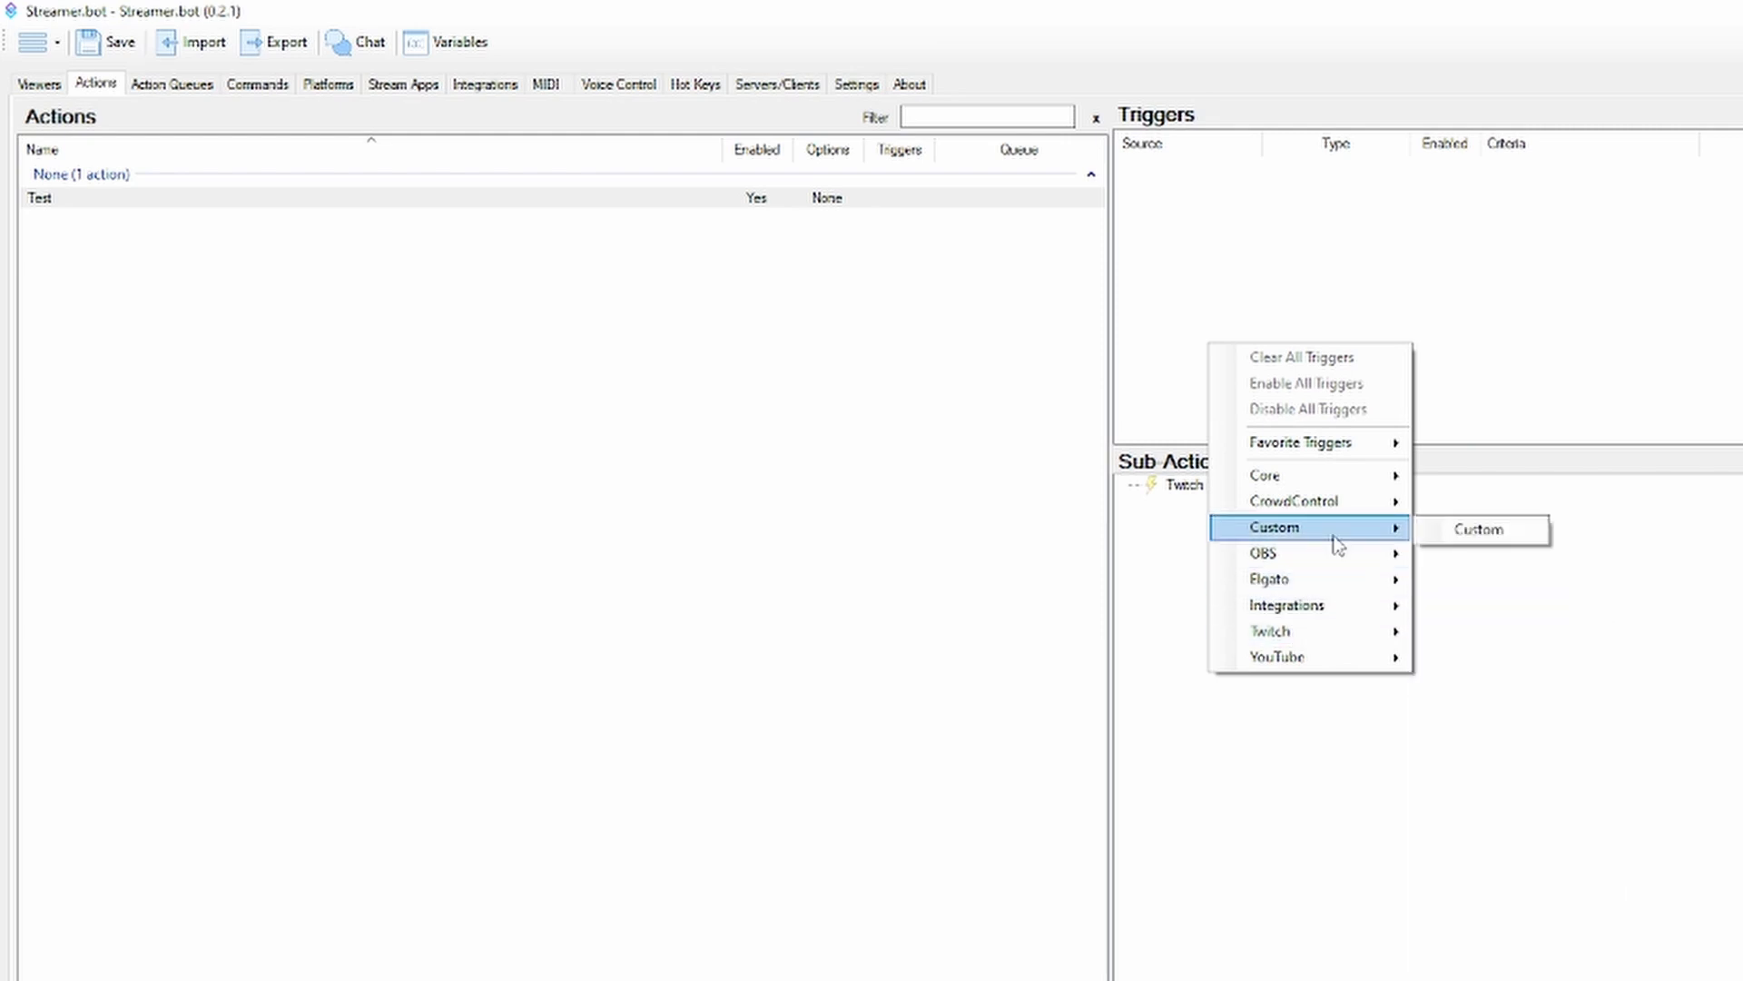
pyautogui.moveTo(1328, 490)
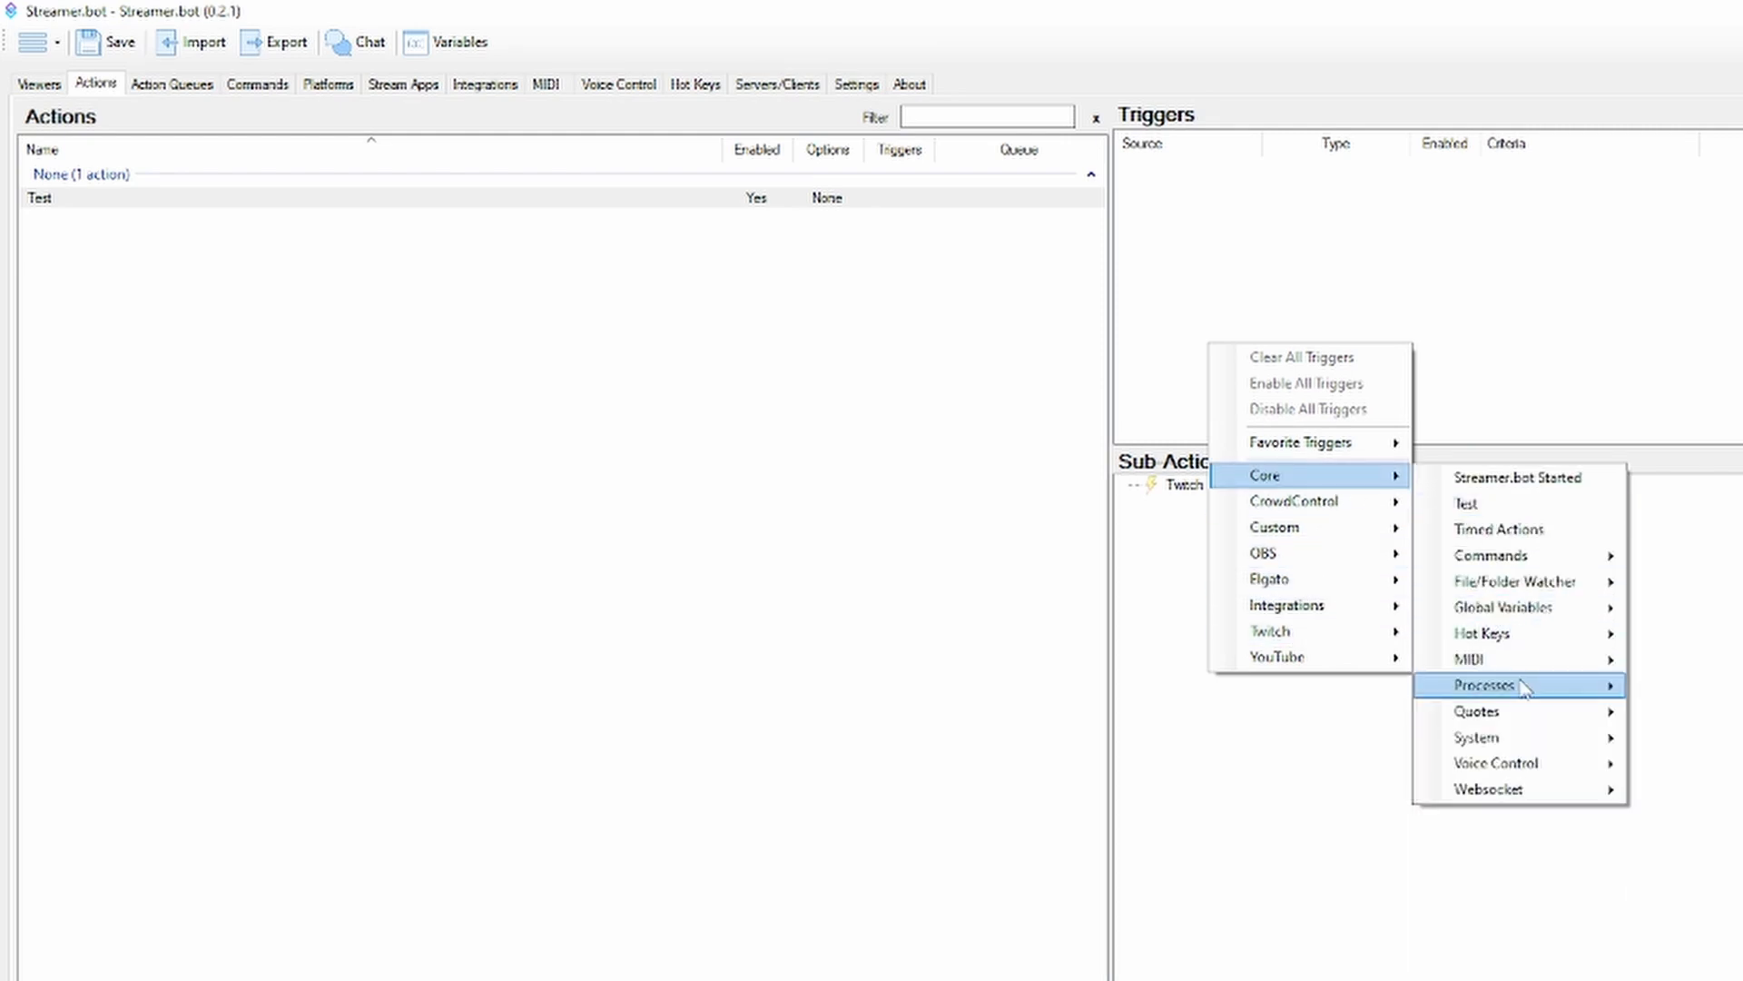
pyautogui.moveTo(1521, 567)
pyautogui.click(1699, 556)
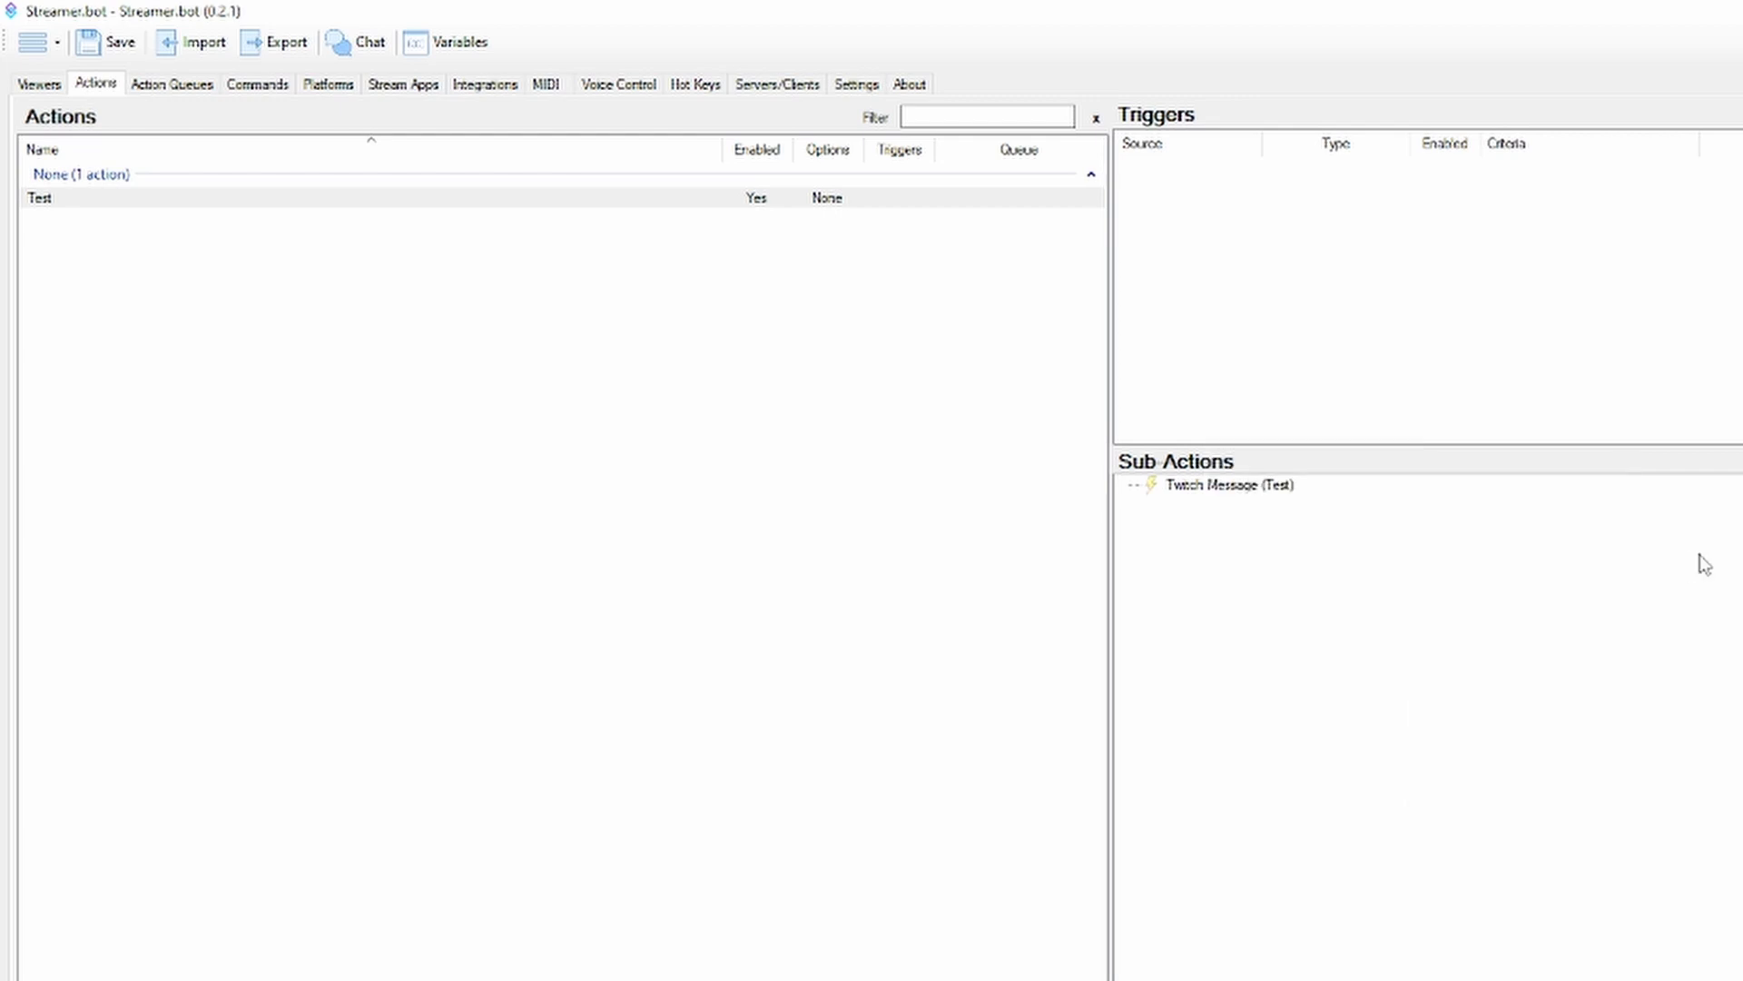
pyautogui.rightClick(1274, 309)
pyautogui.moveTo(1362, 408)
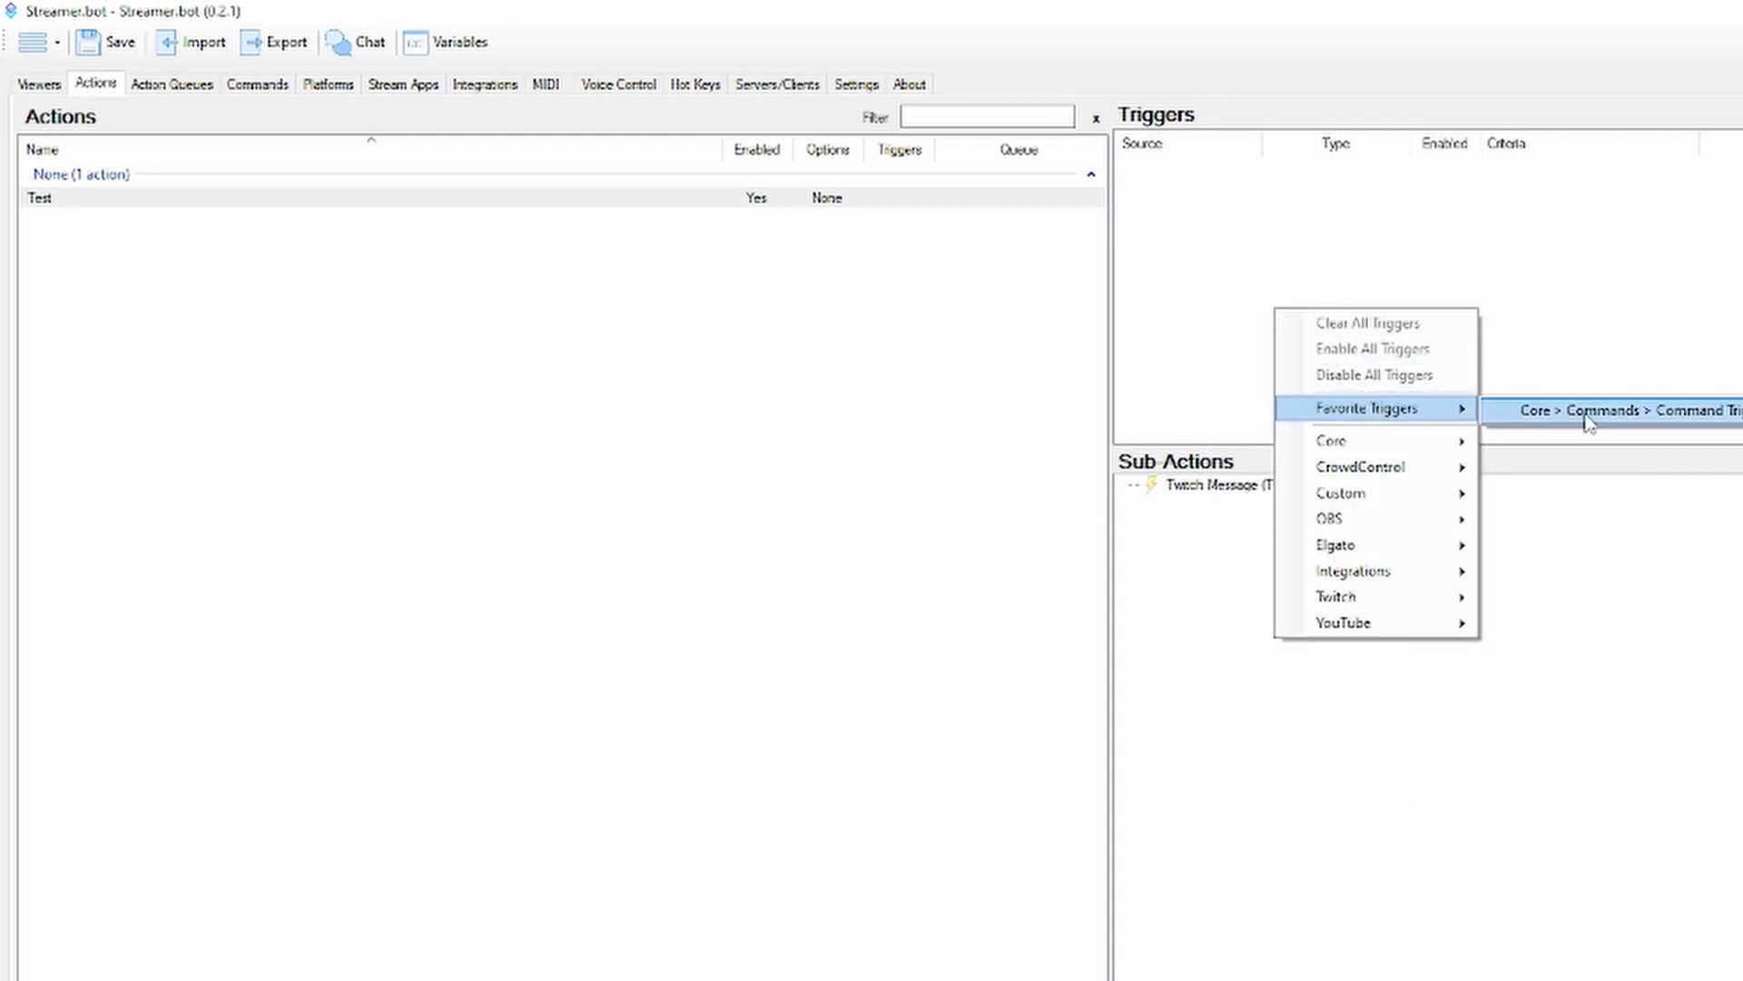
pyautogui.click(1588, 420)
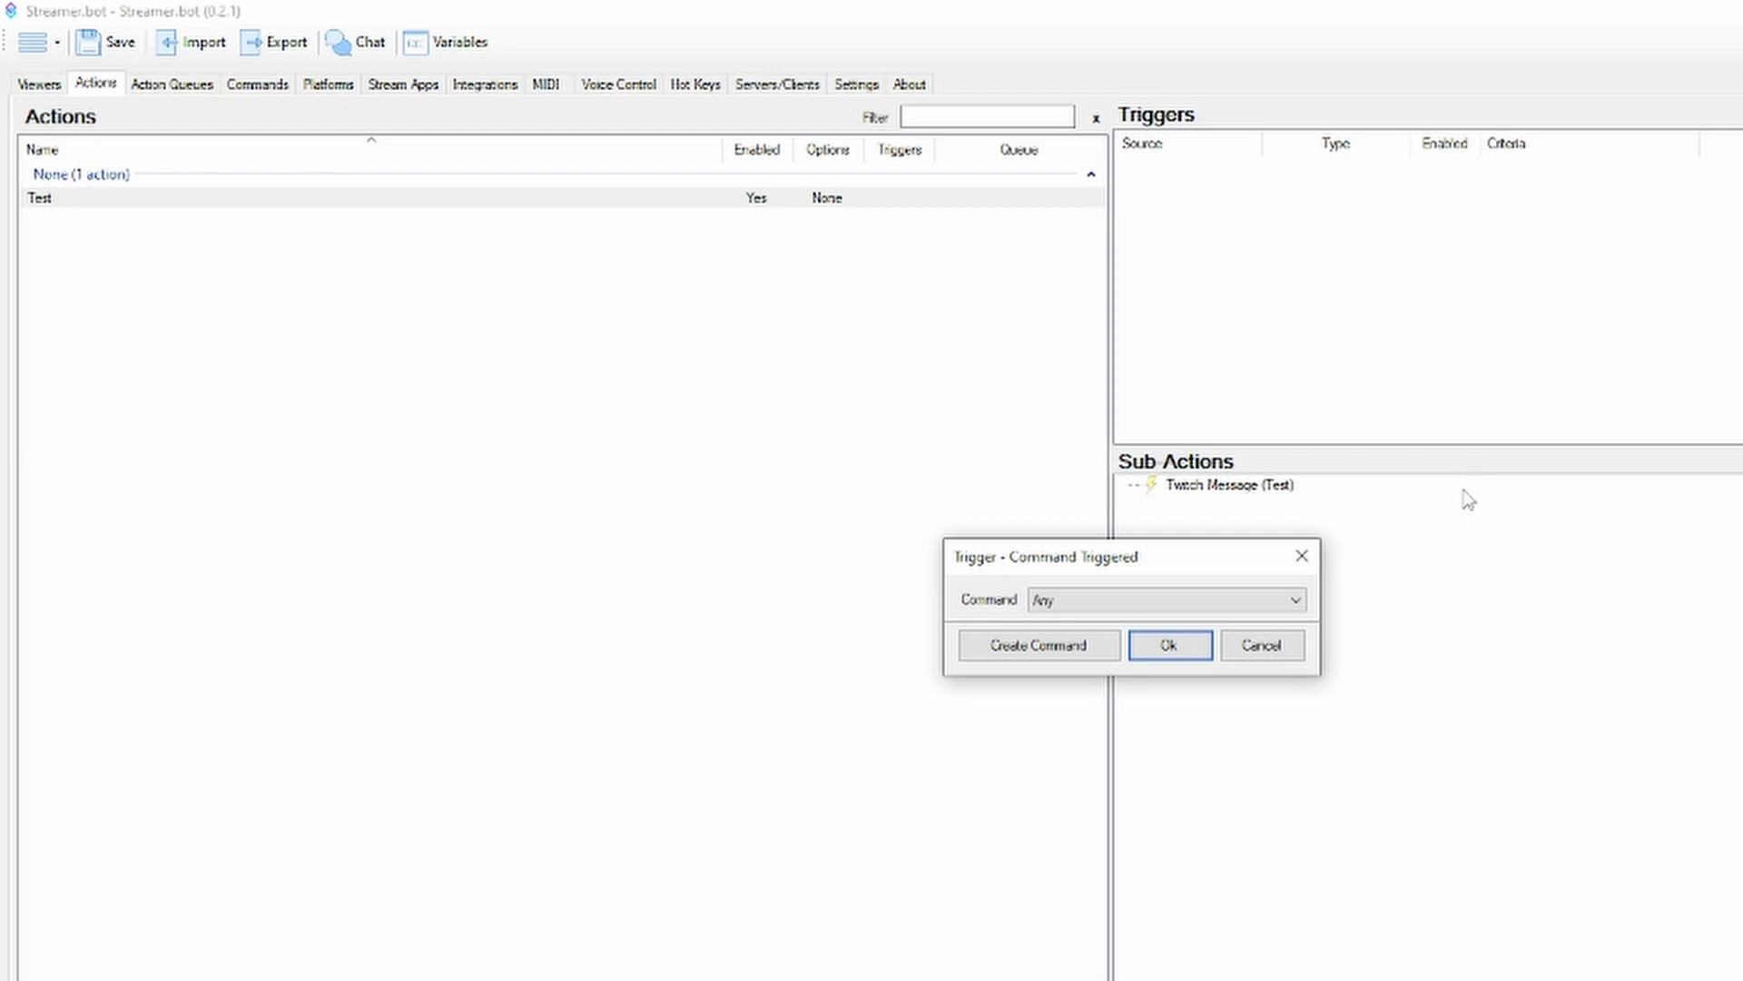
pyautogui.click(1276, 649)
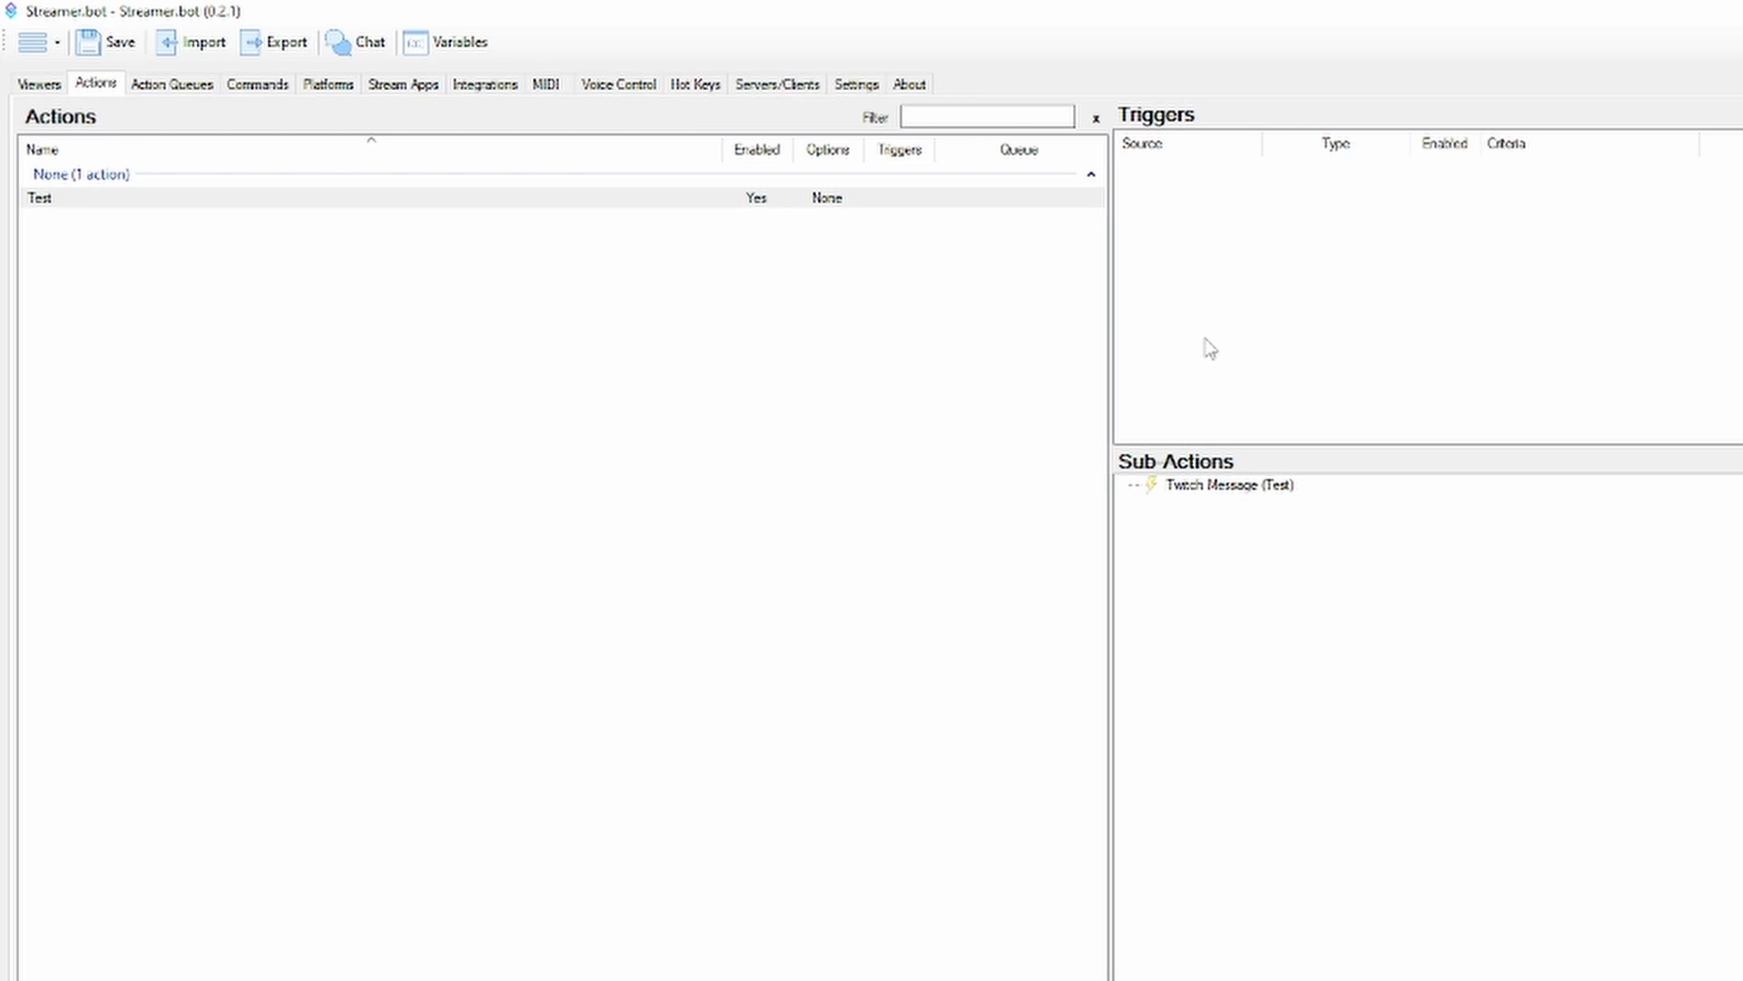
# View the pending actions and the list of action queues, and select the Test queue
pyautogui.click(164, 85)
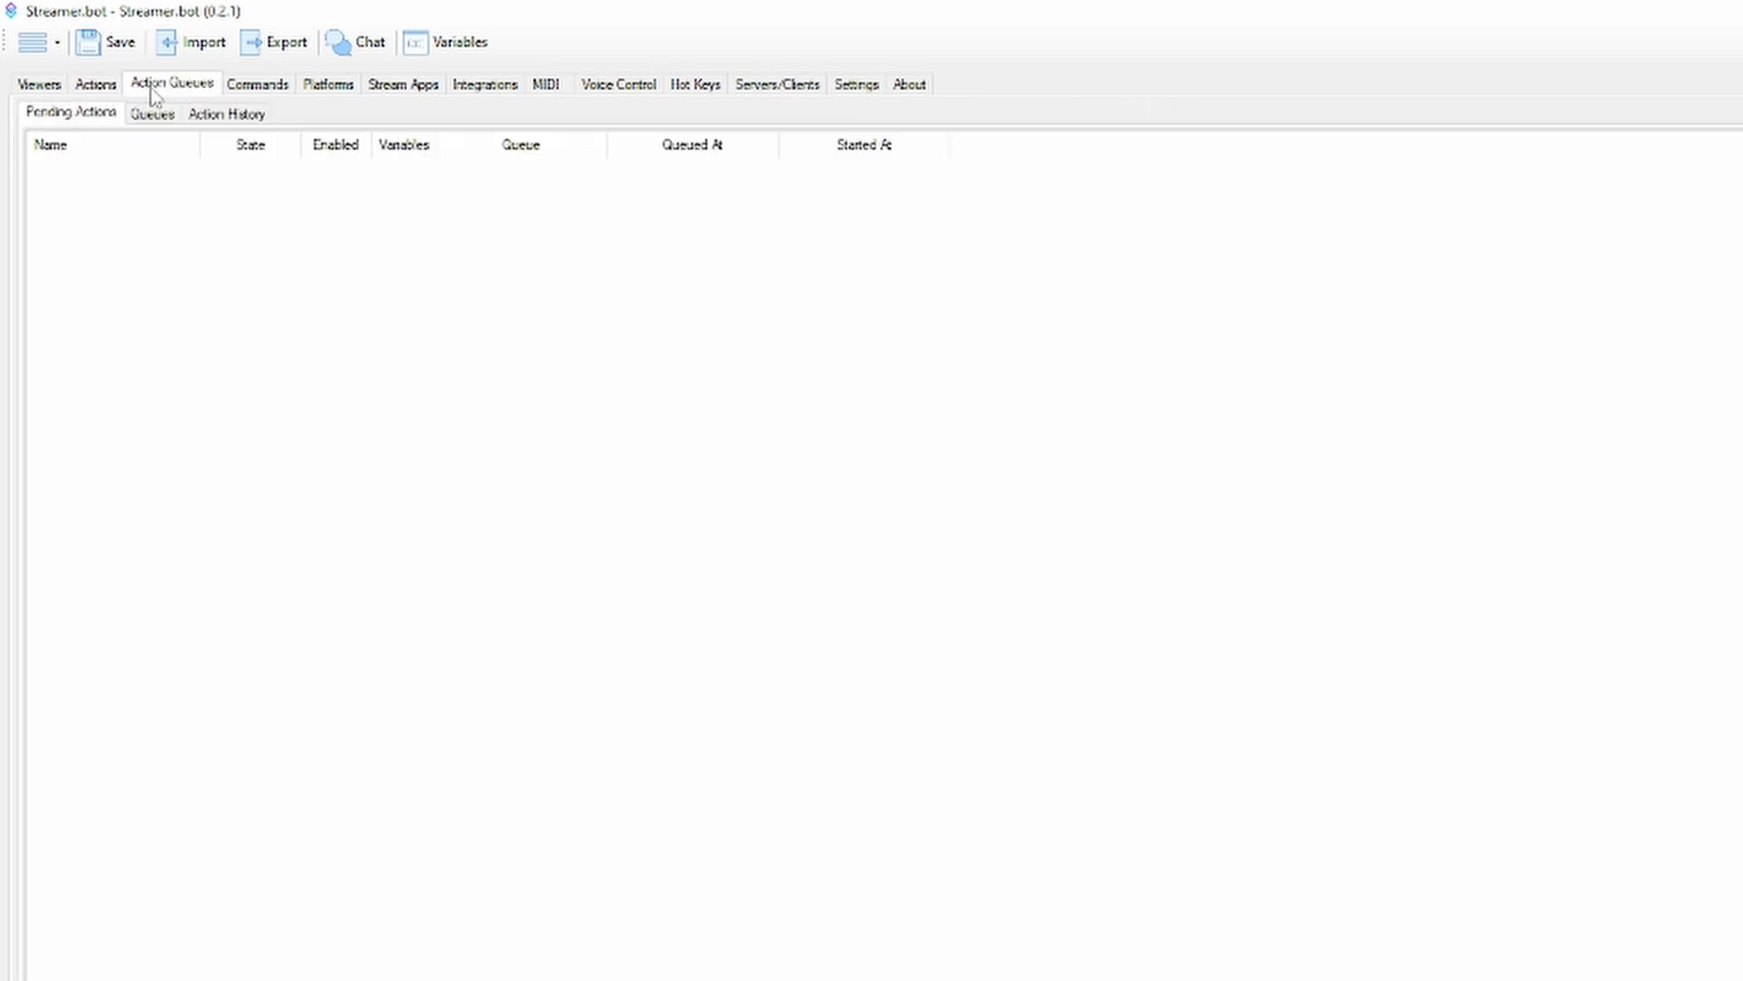
pyautogui.click(91, 85)
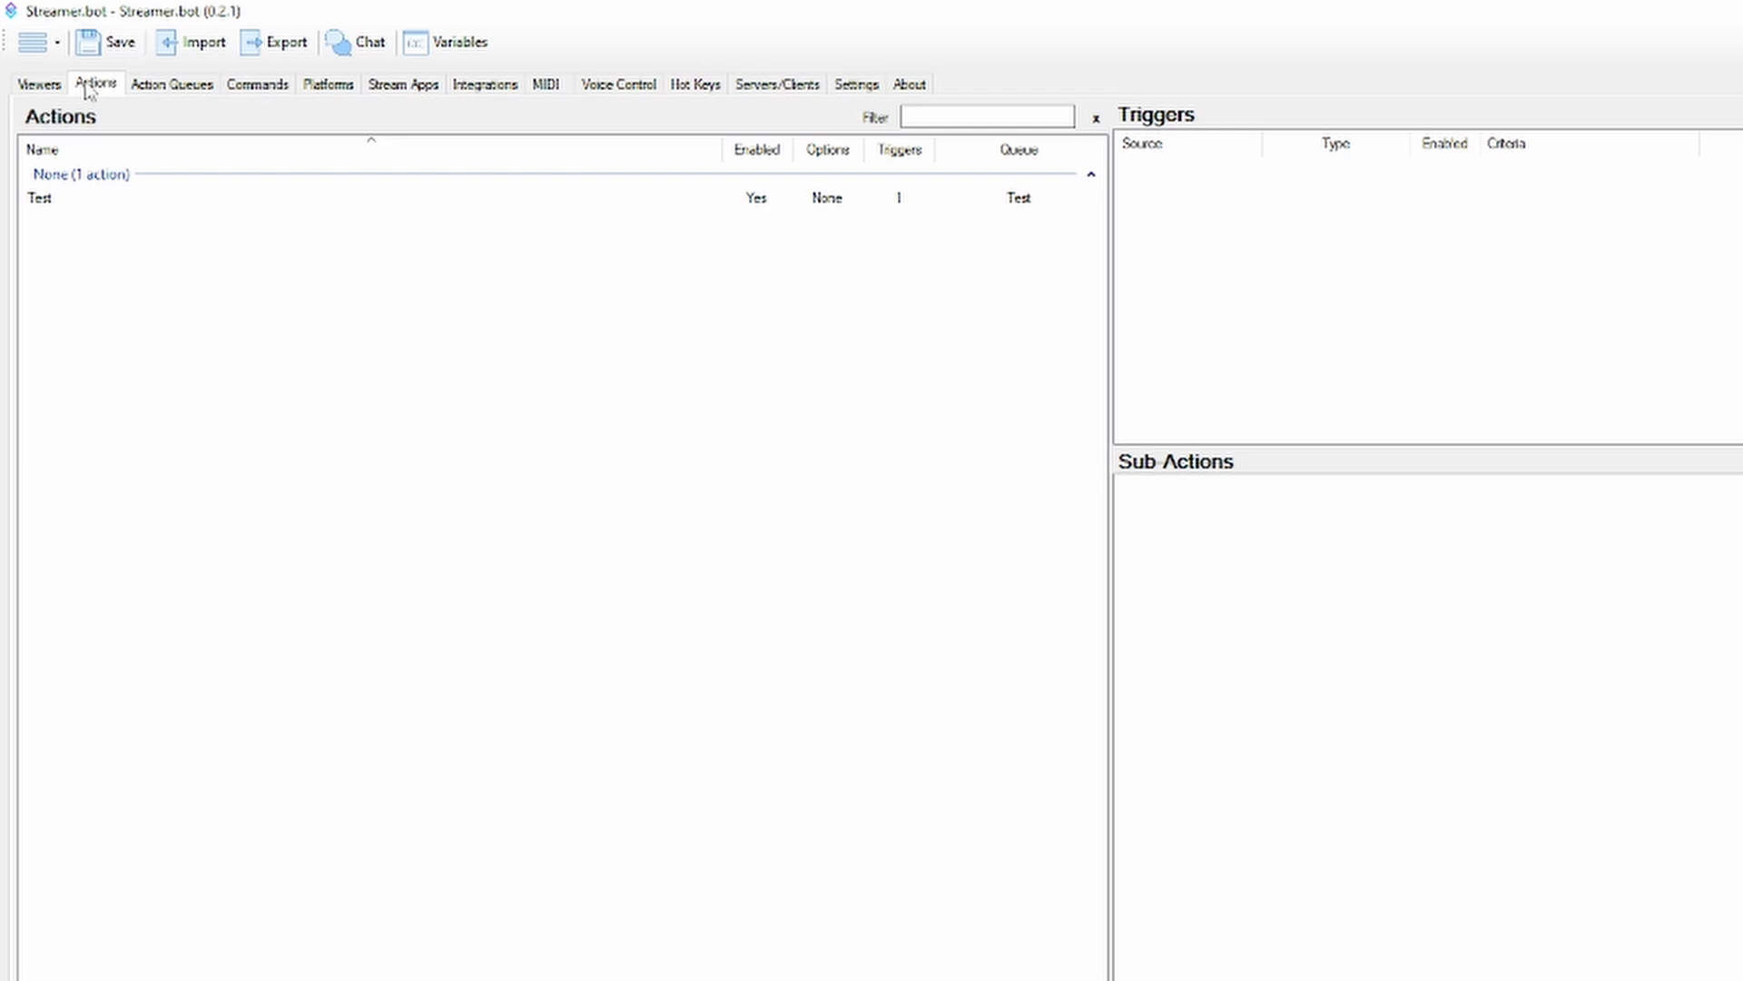
pyautogui.click(169, 88)
pyautogui.click(151, 113)
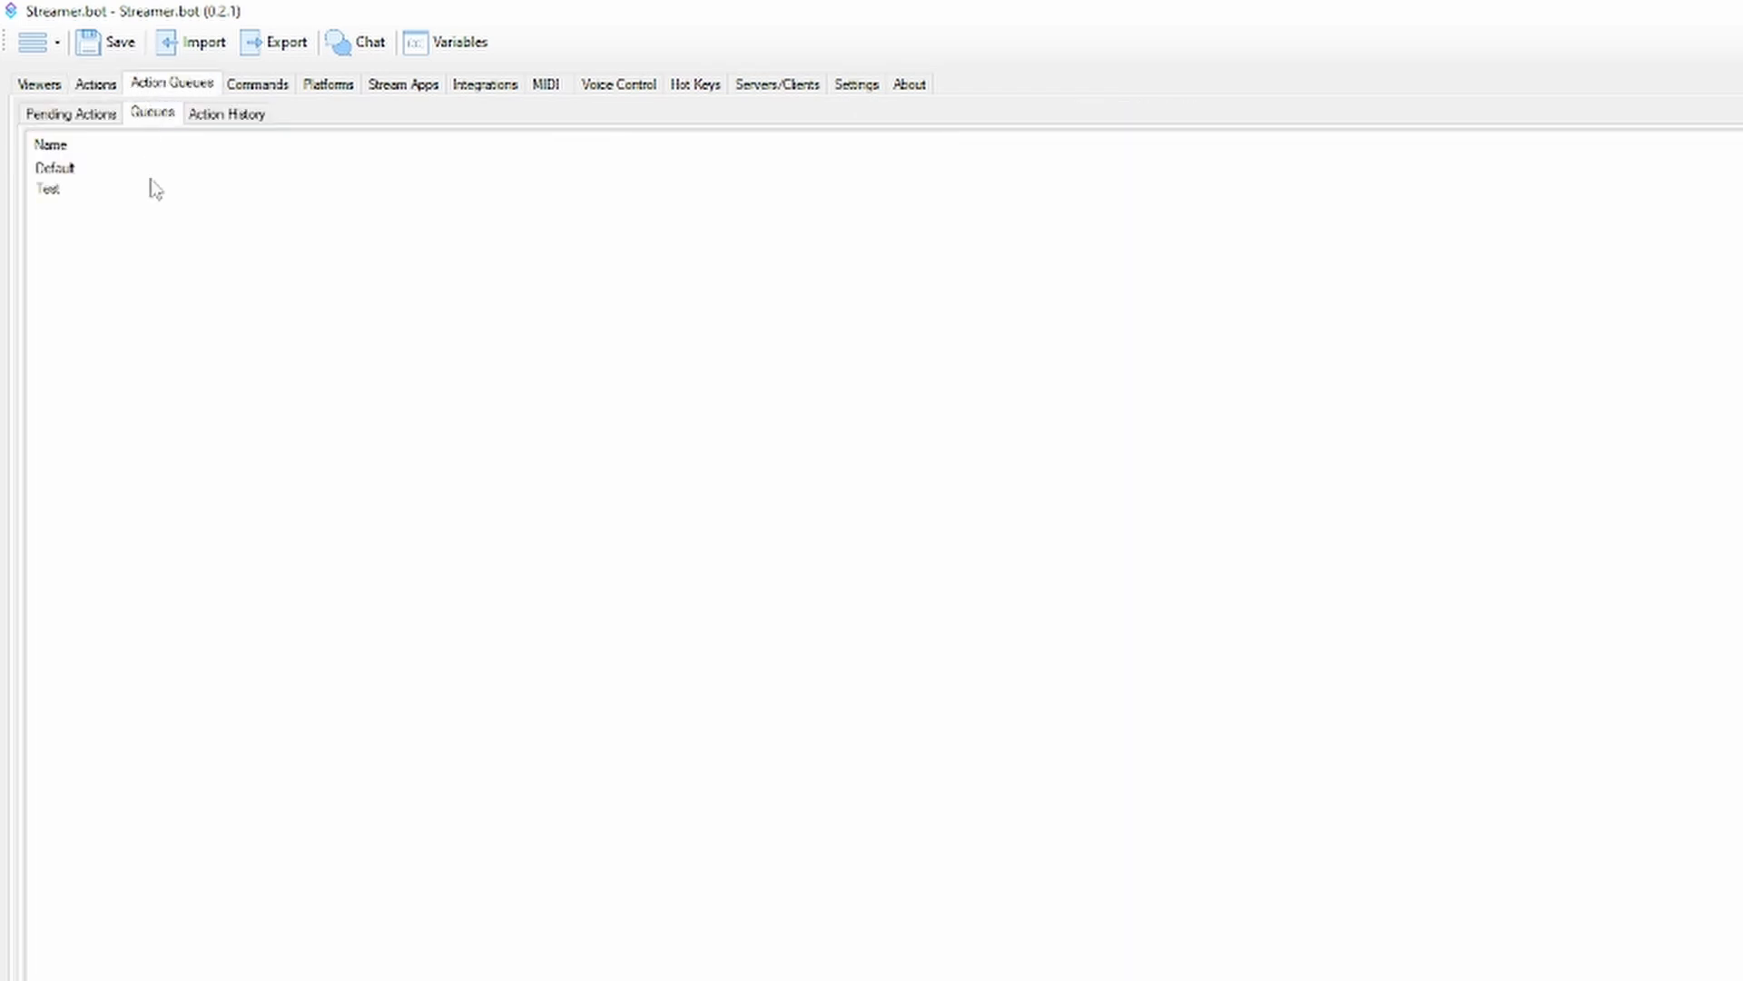
pyautogui.click(80, 190)
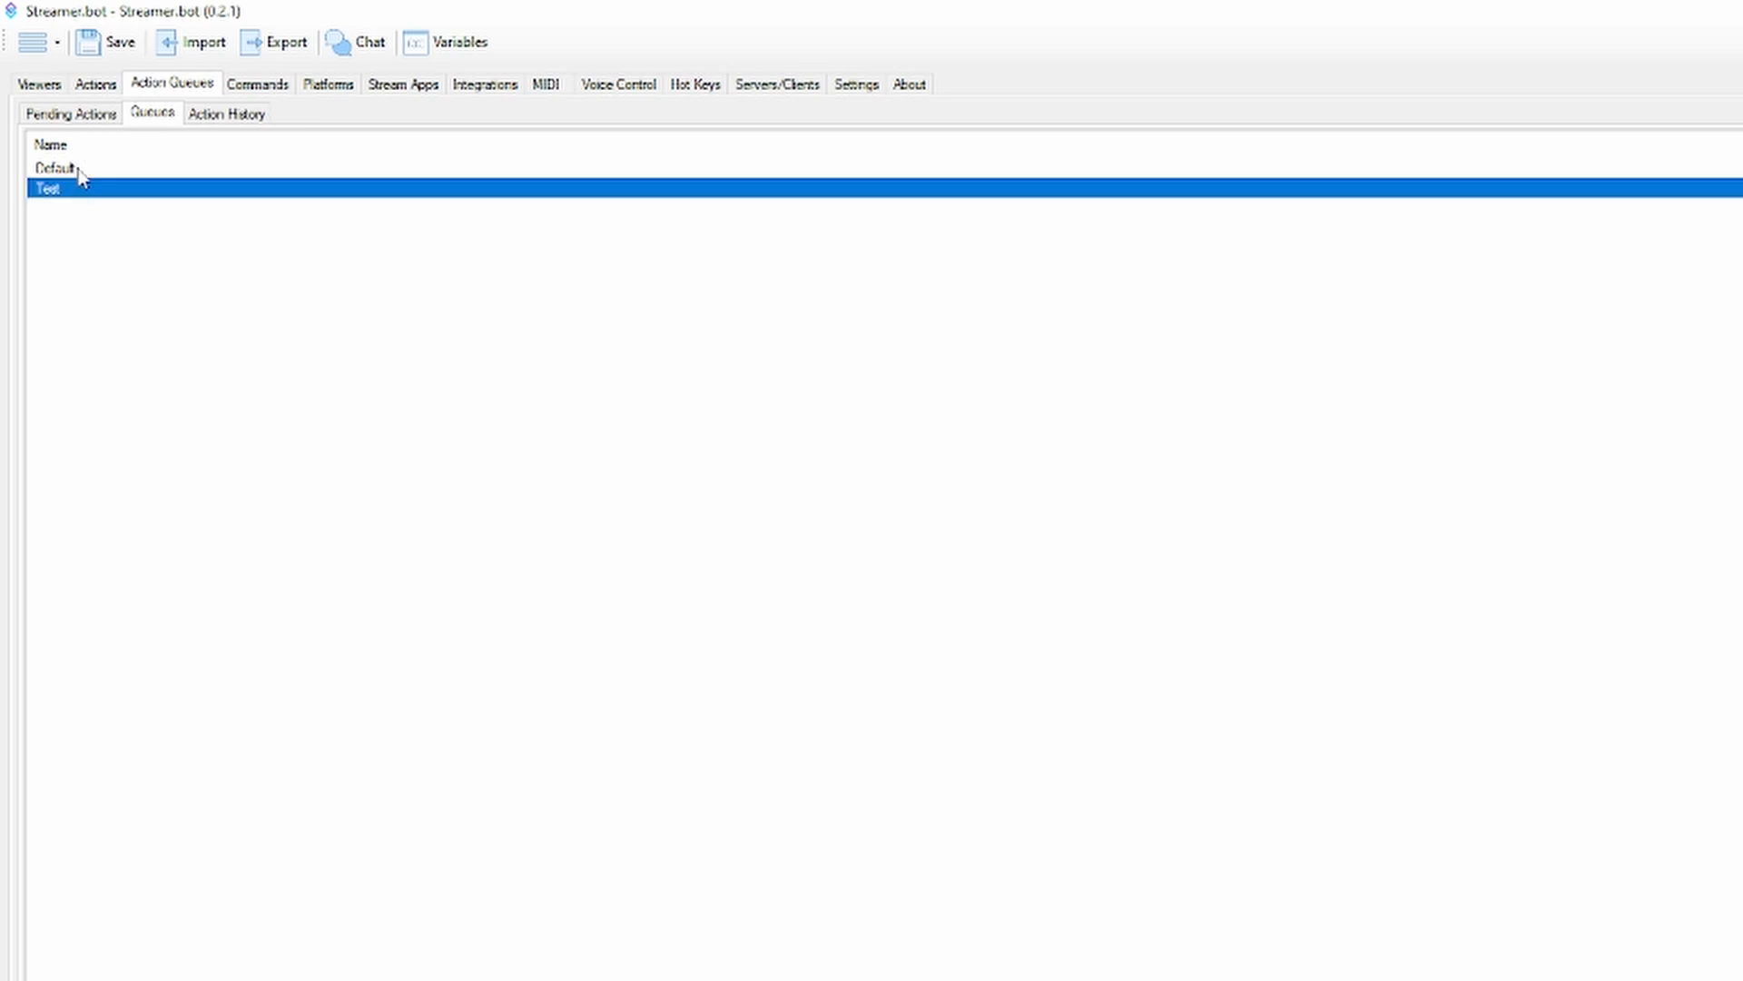
# Open the Test action queue for editing to review its Blocking option, and accept it with Blocking enabled
pyautogui.click(80, 171)
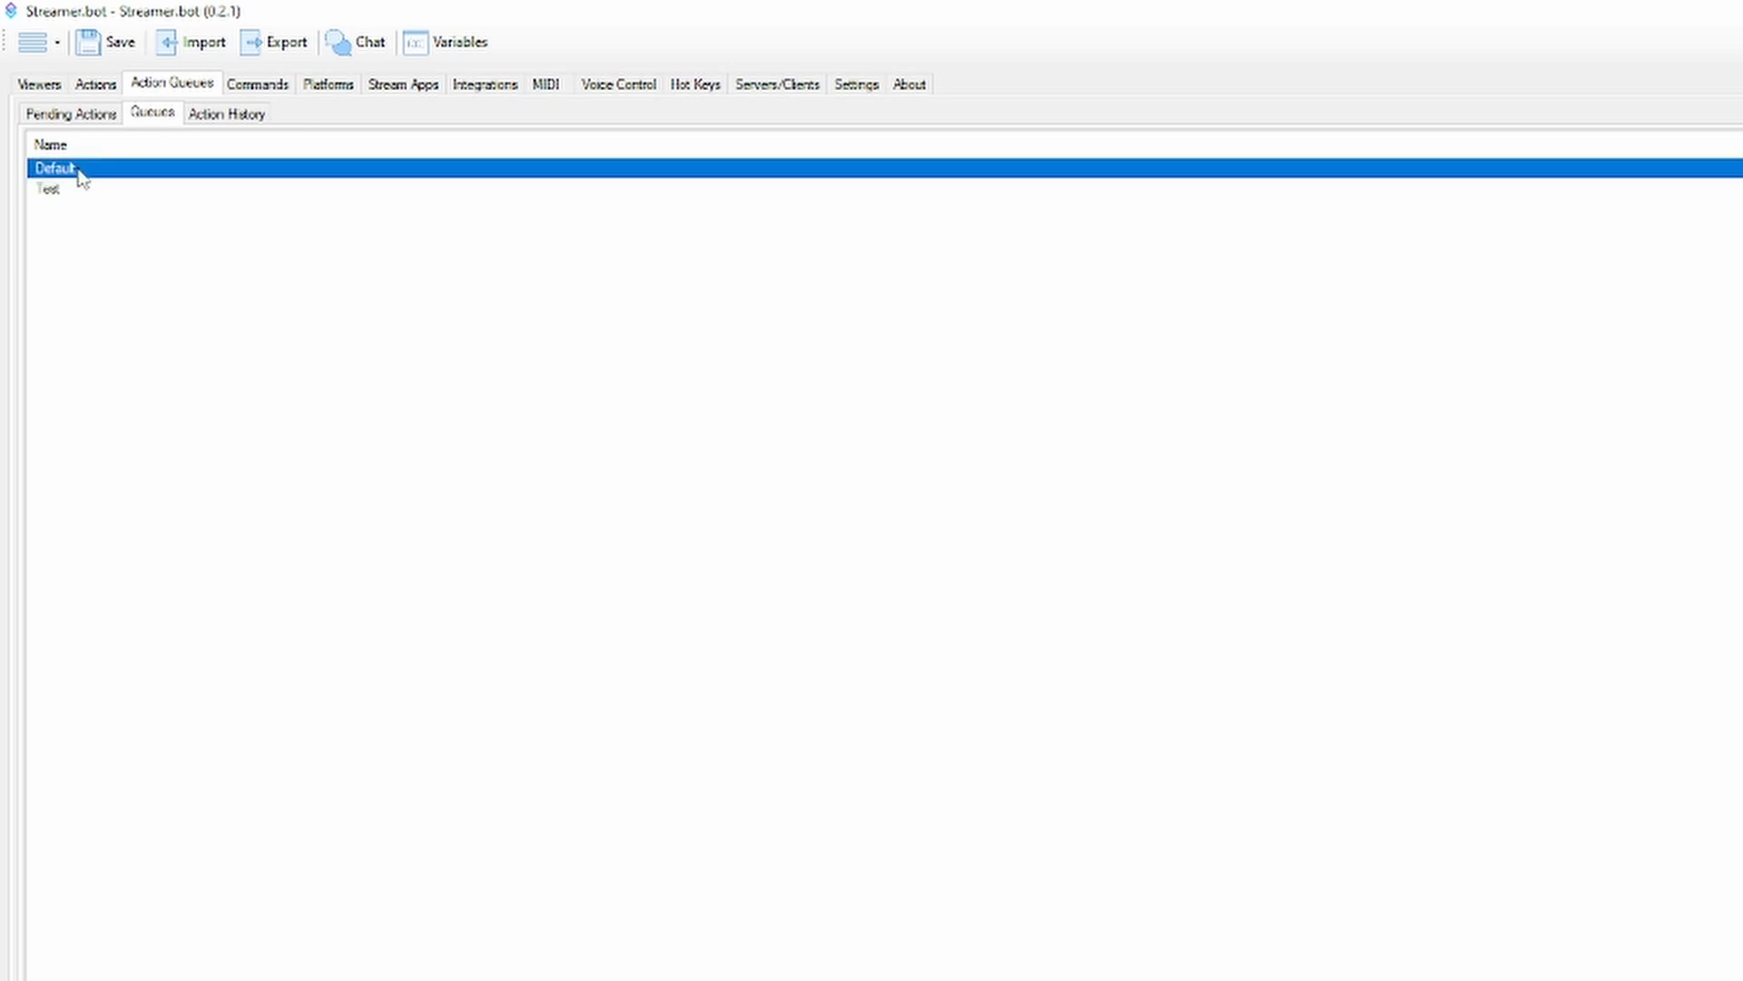
pyautogui.click(85, 192)
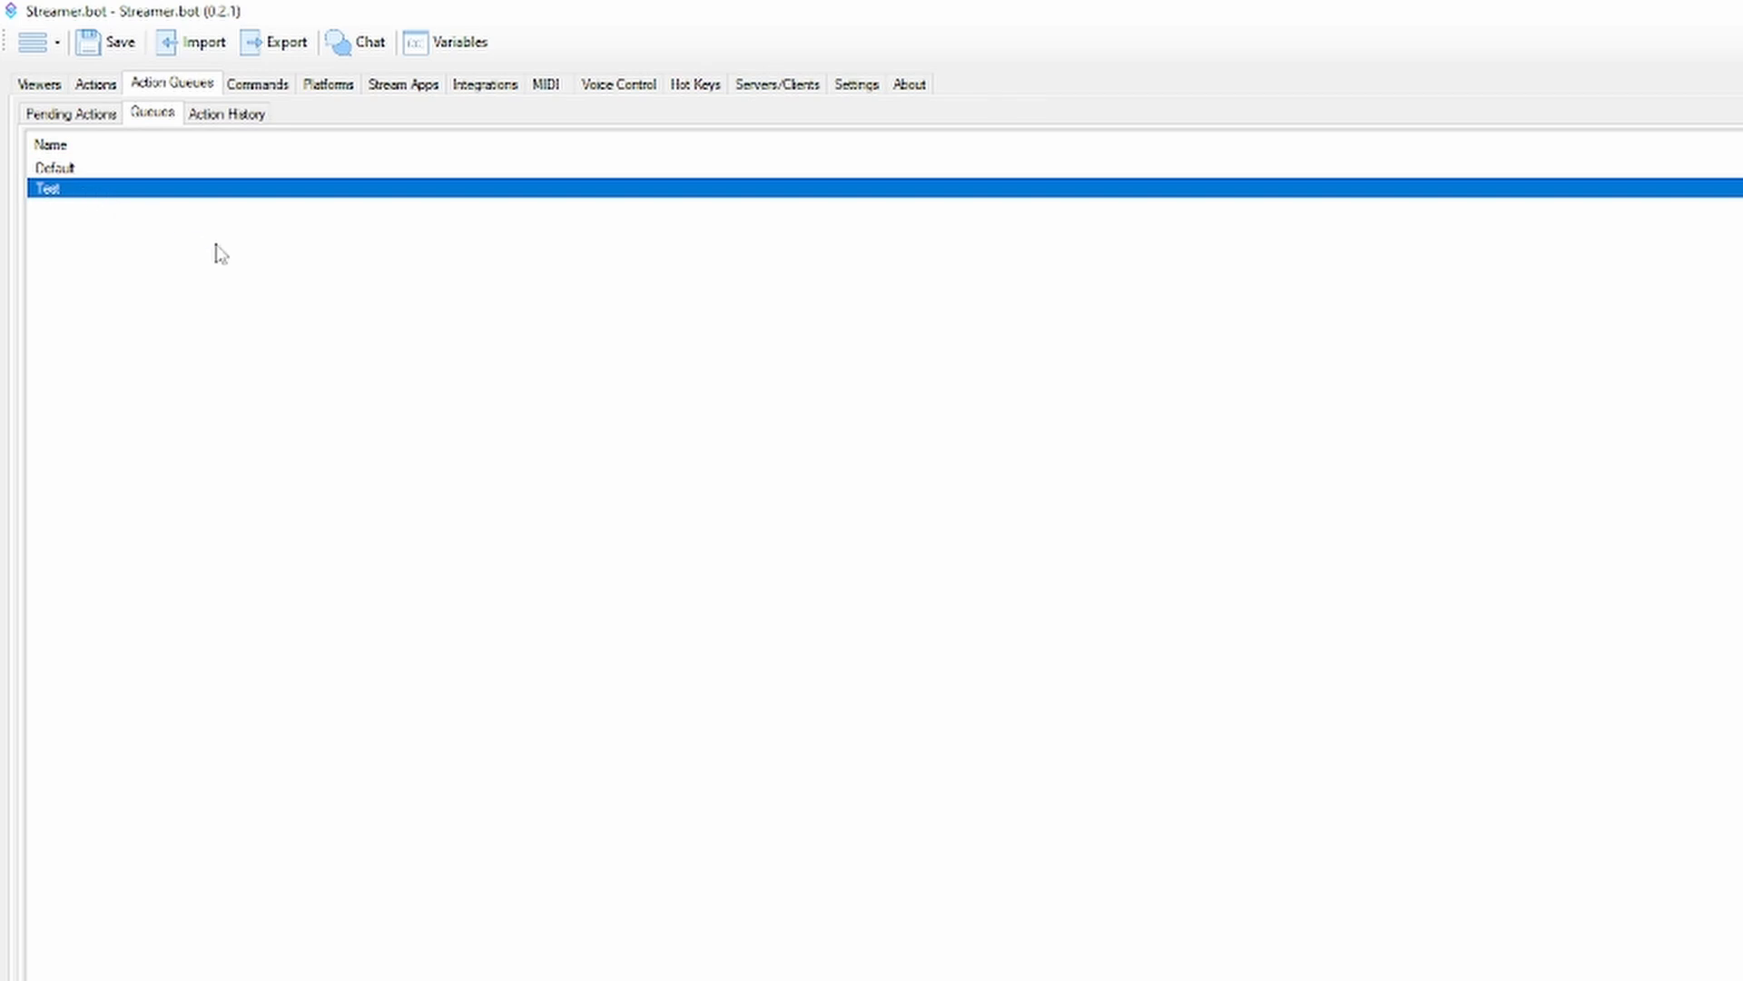
pyautogui.rightClick(224, 193)
pyautogui.click(277, 226)
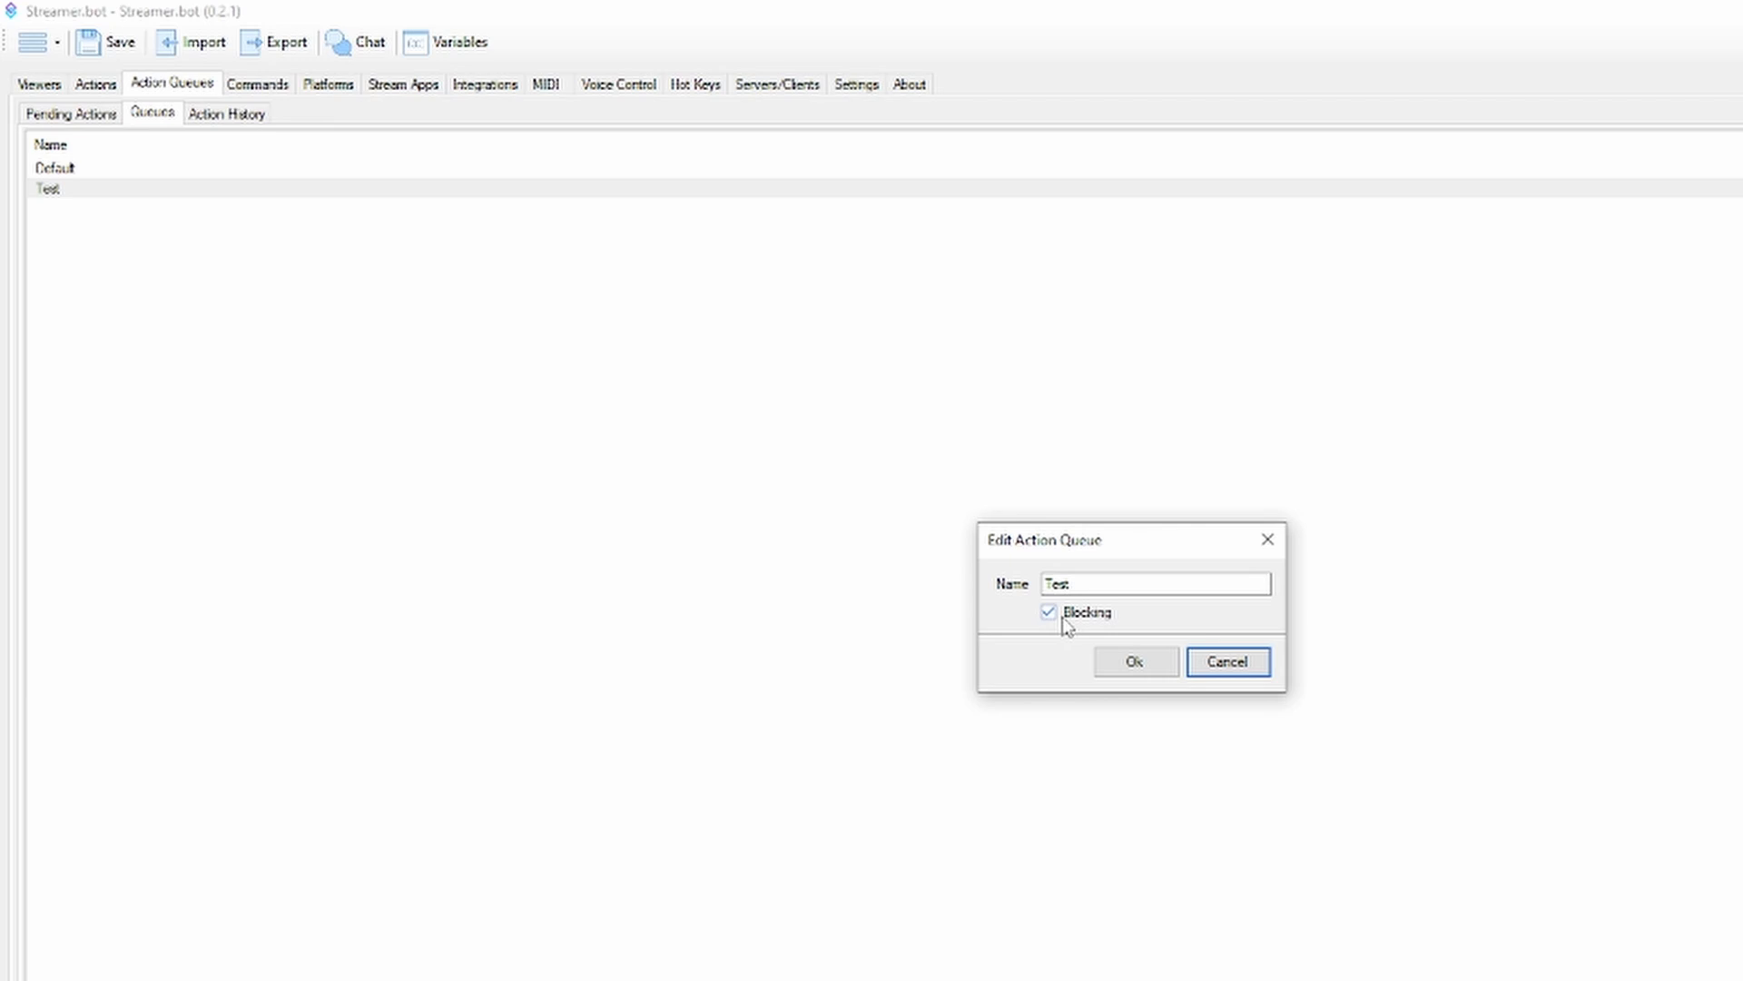
pyautogui.click(1126, 663)
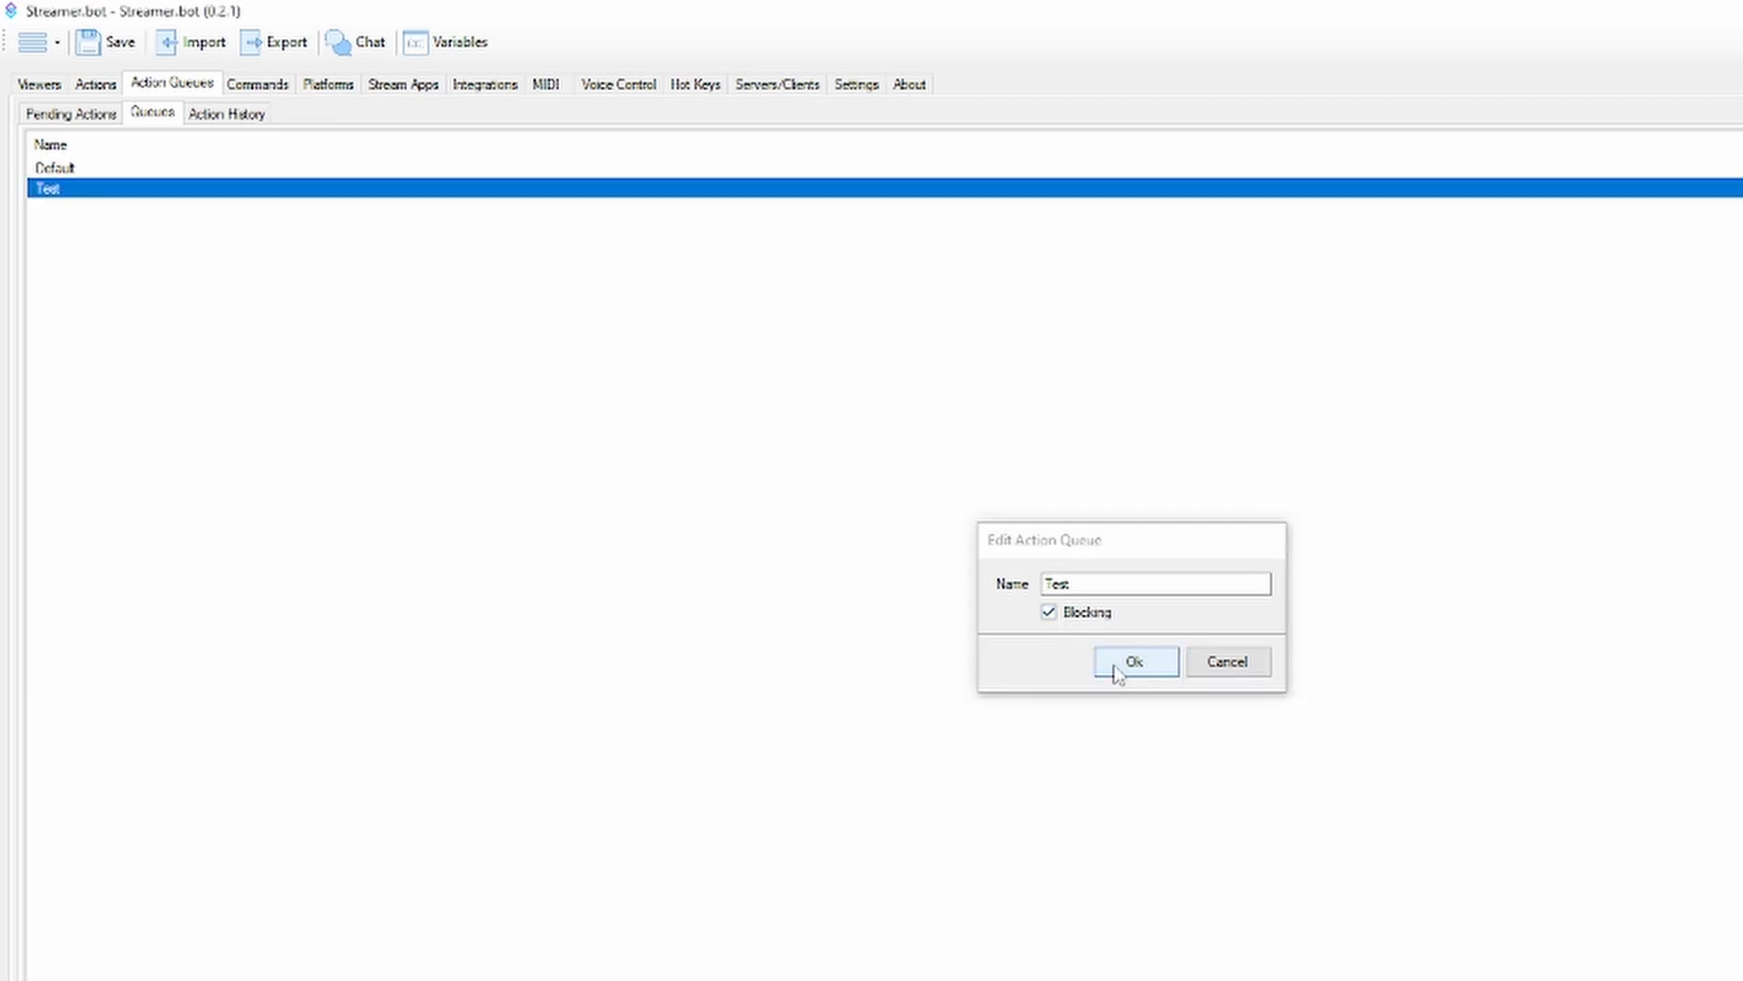
# Edit the Test action and choose Test as its queue
pyautogui.click(95, 85)
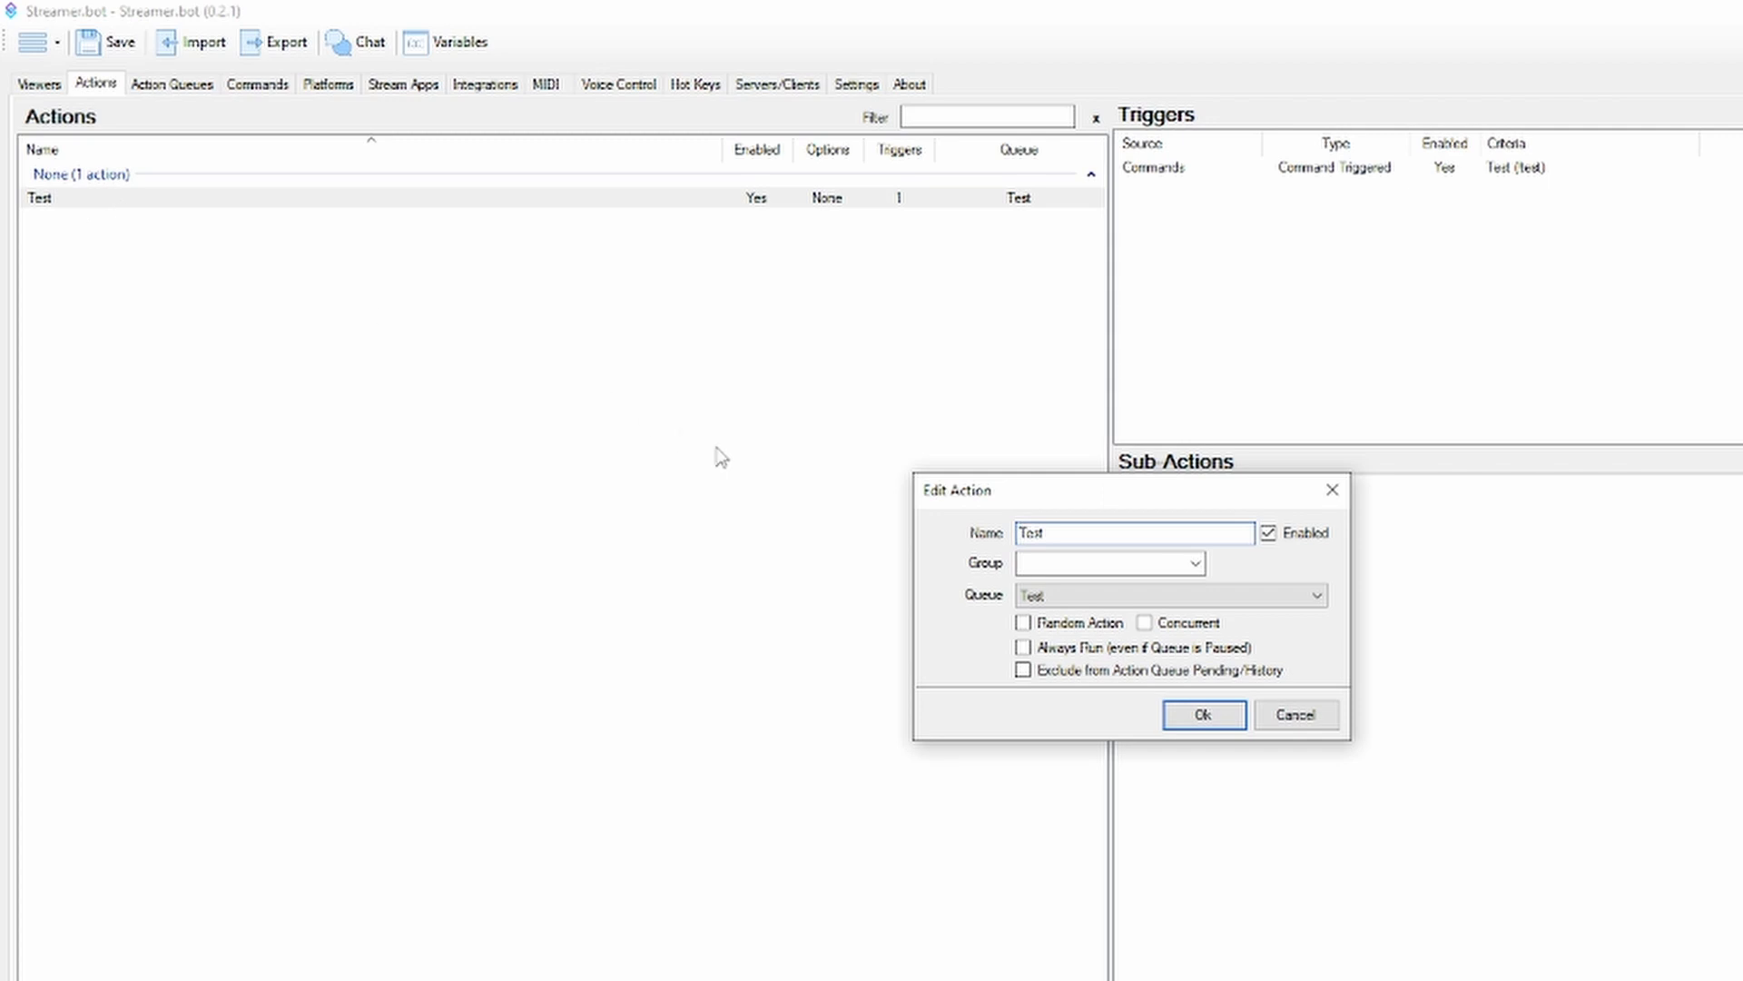
pyautogui.click(1094, 599)
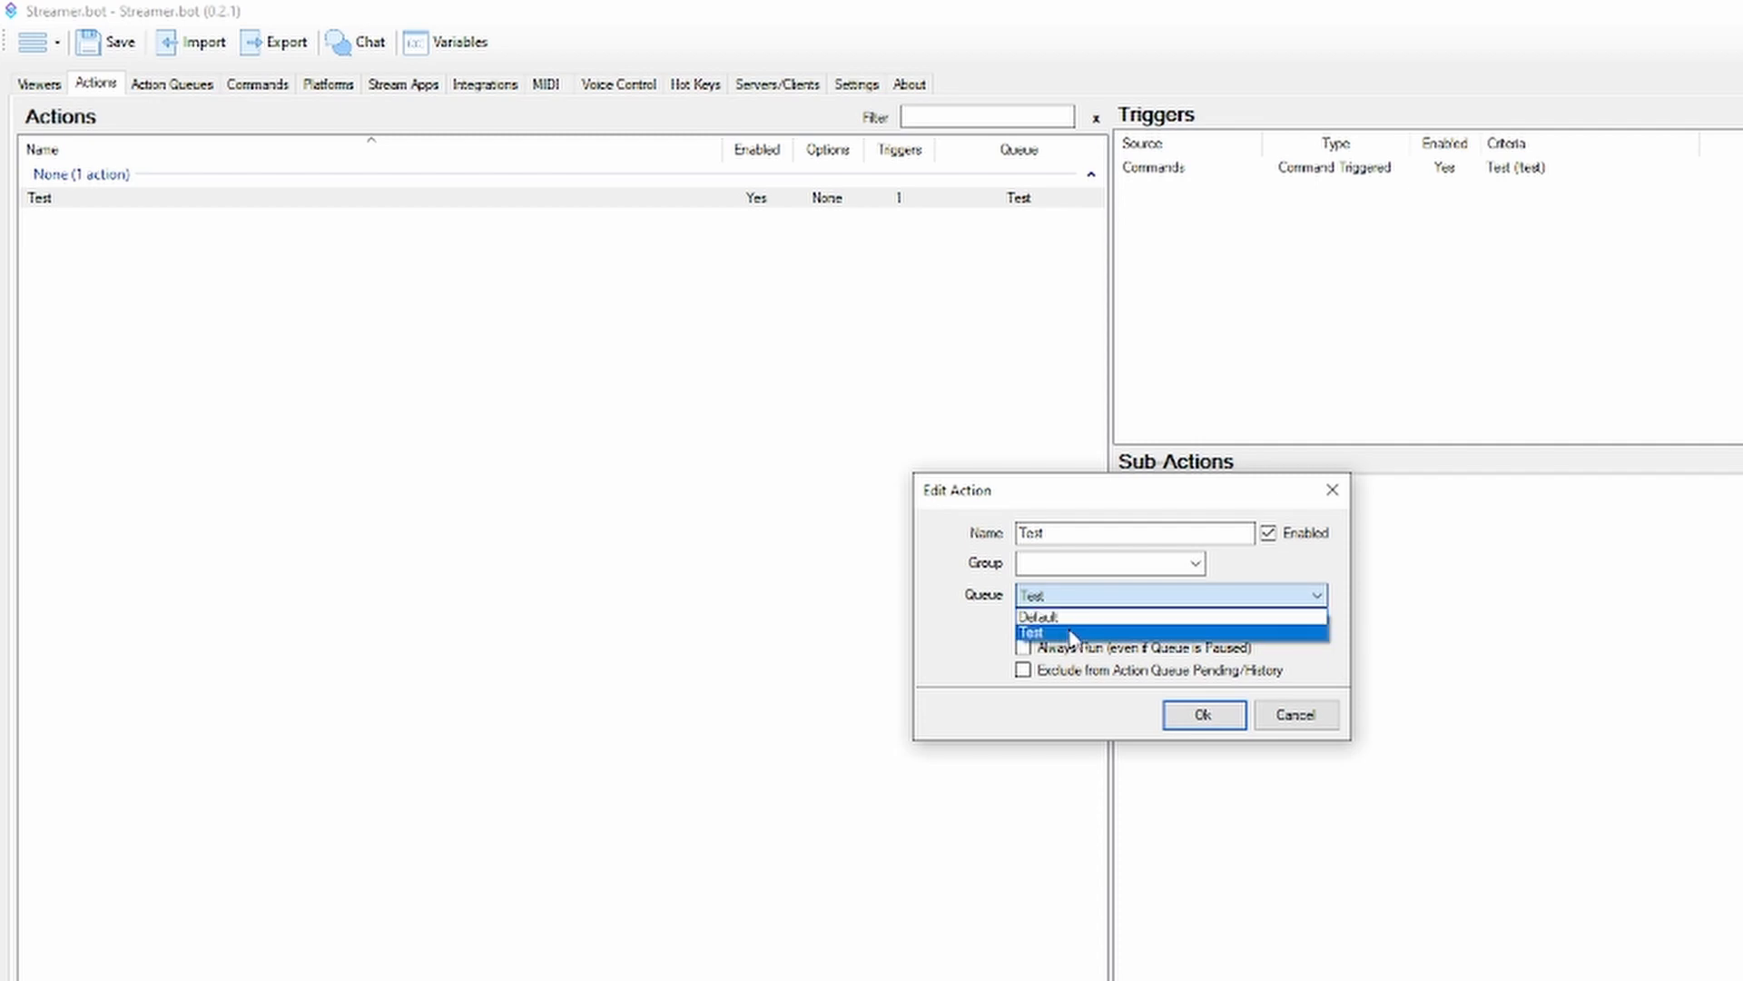
pyautogui.click(1071, 632)
pyautogui.click(1203, 715)
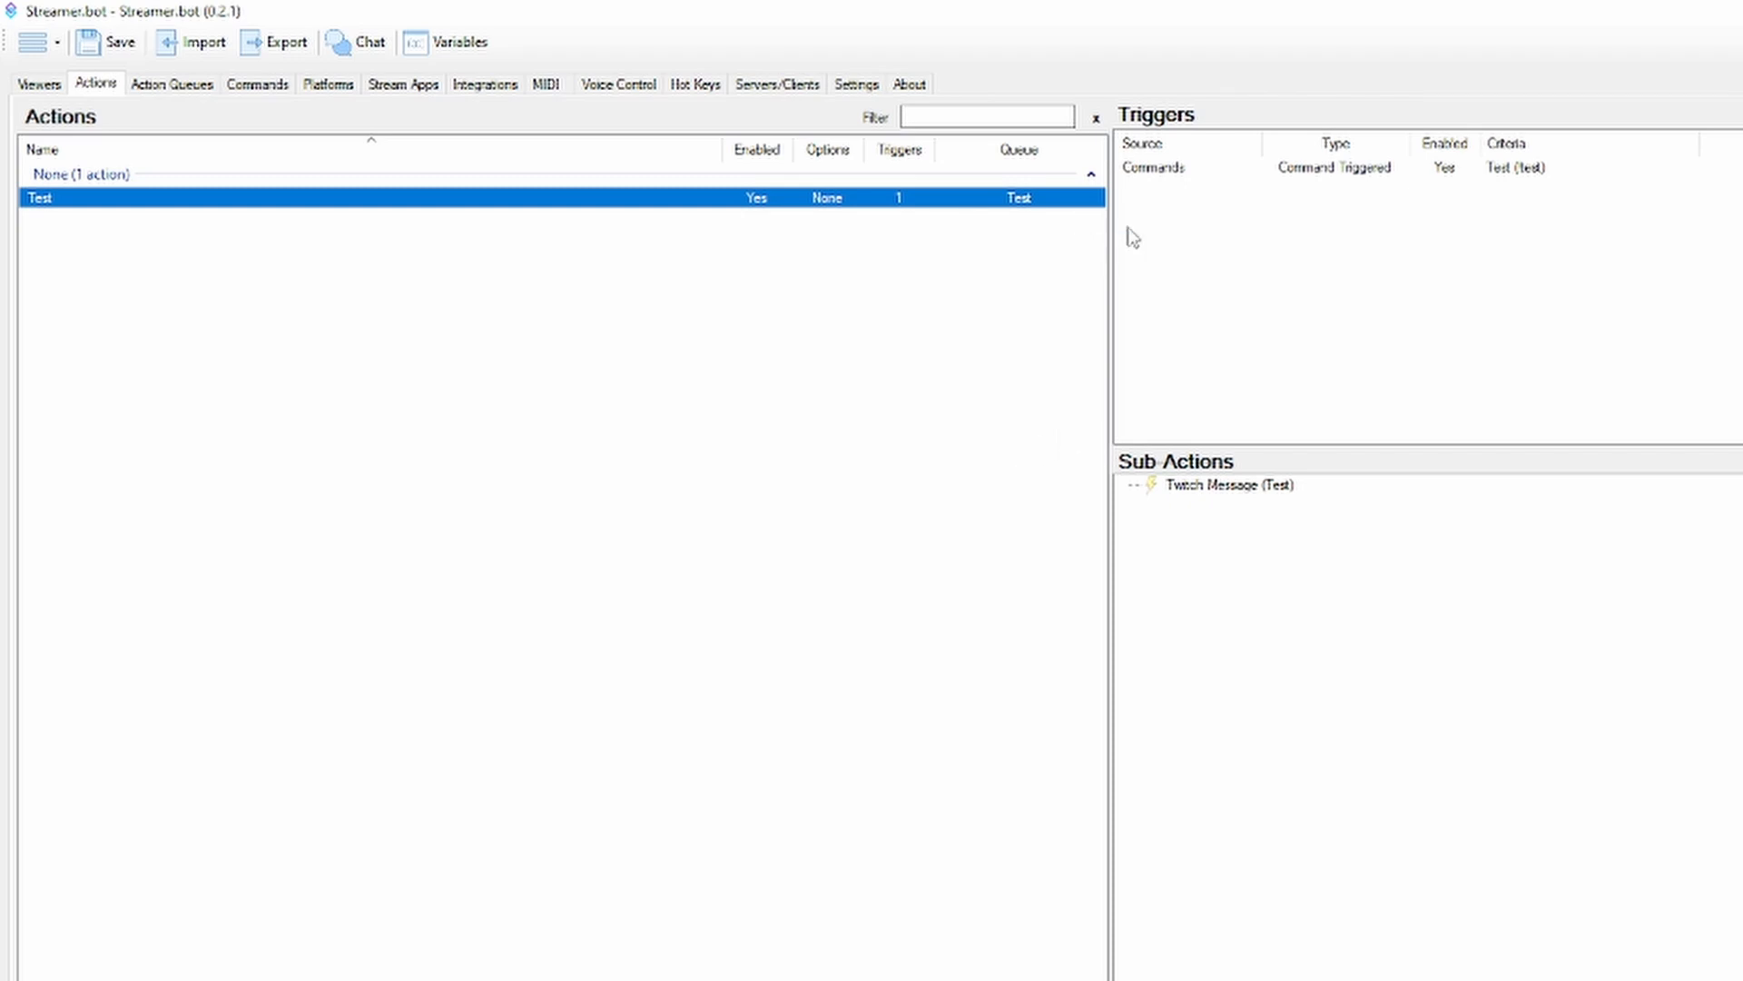
# Add a Core Delay sub-action of 2000 ms to the Test action
pyautogui.click(1211, 570)
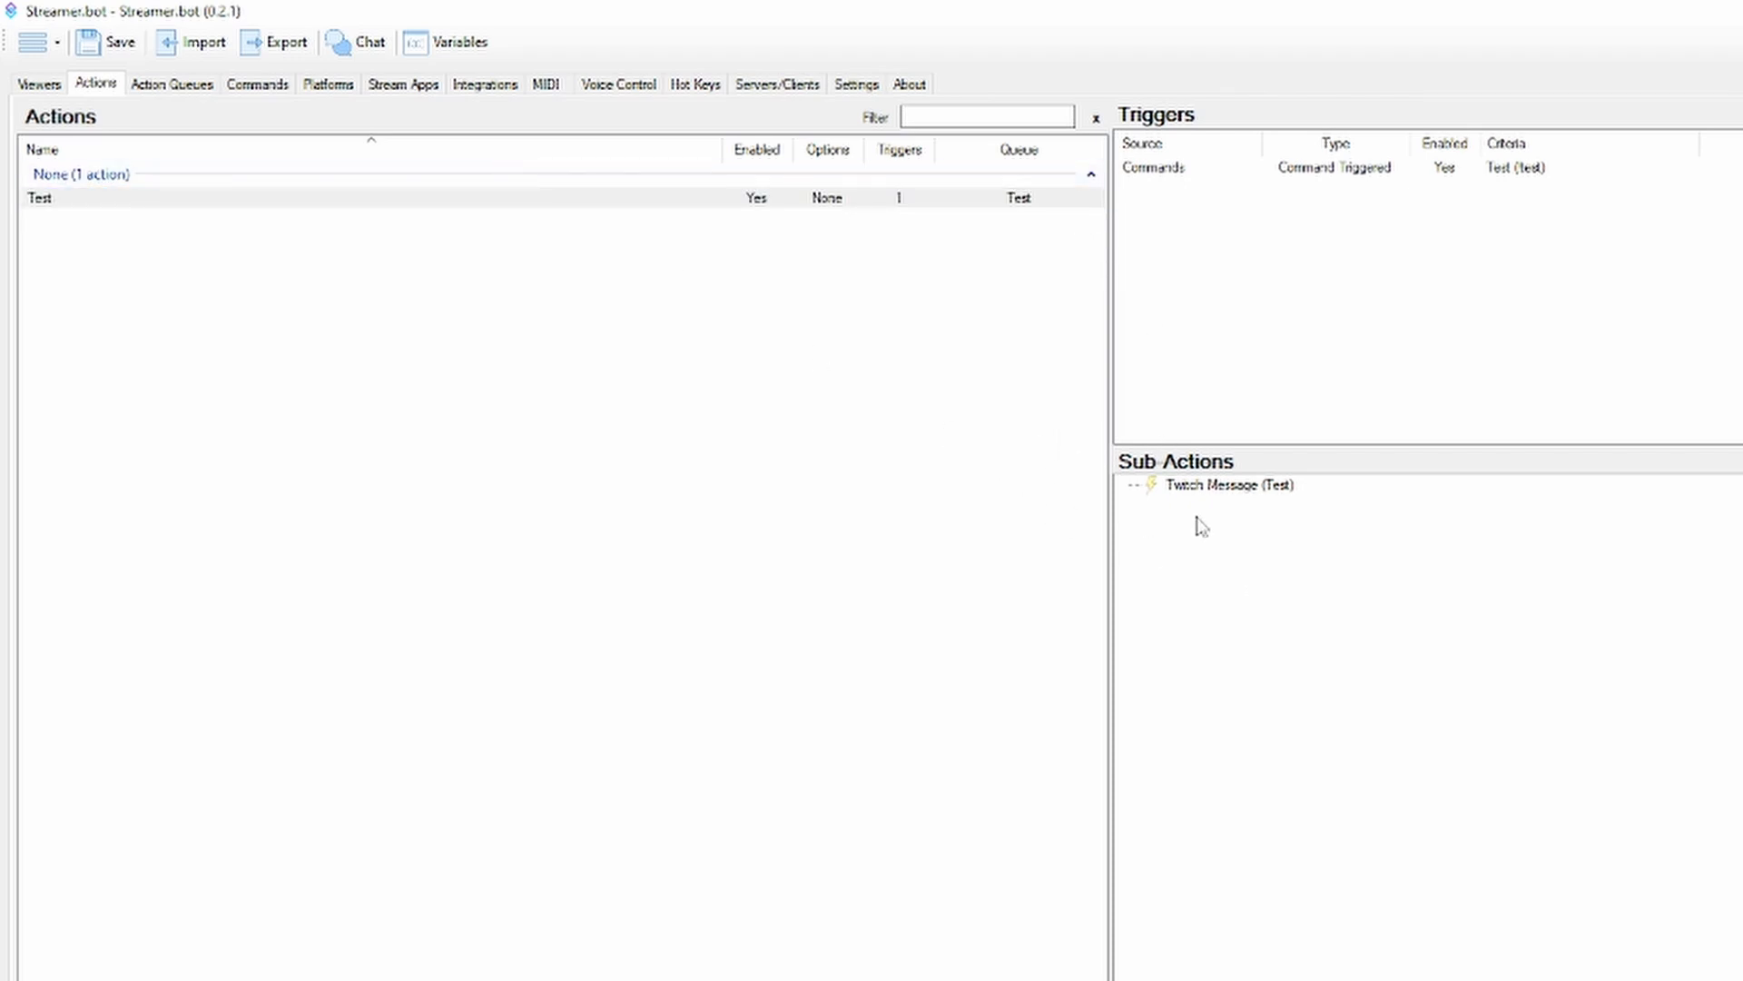
pyautogui.rightClick(1271, 559)
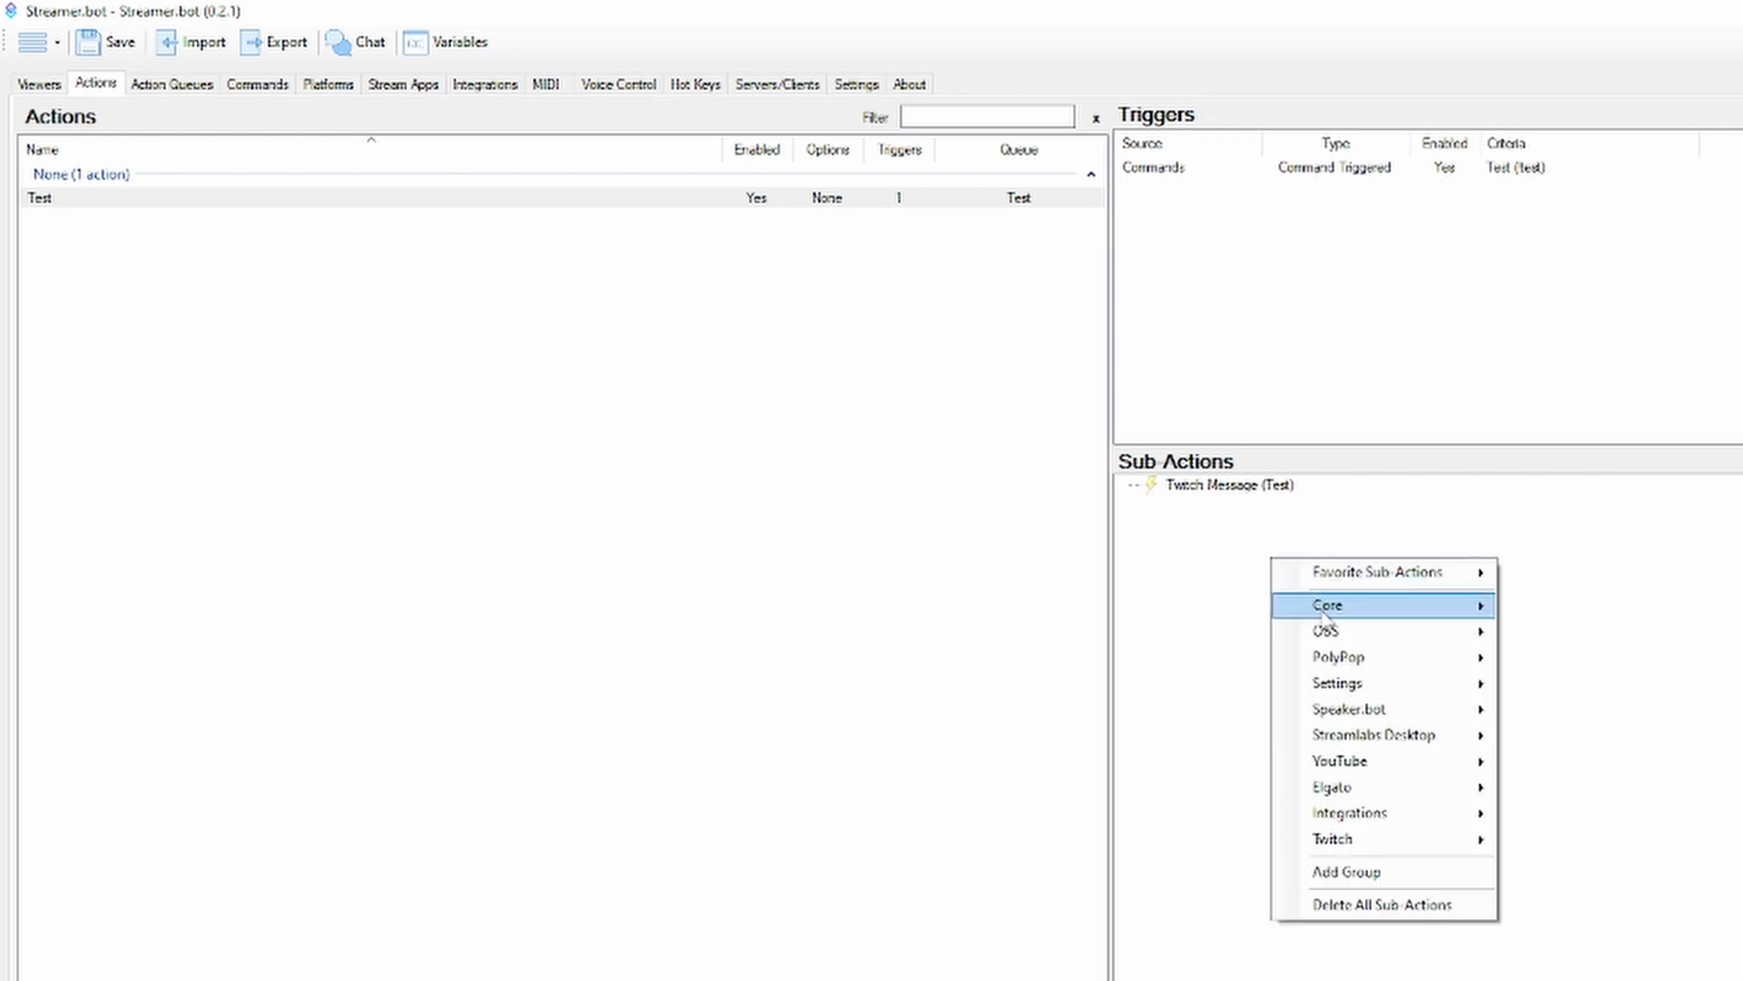
pyautogui.moveTo(1412, 613)
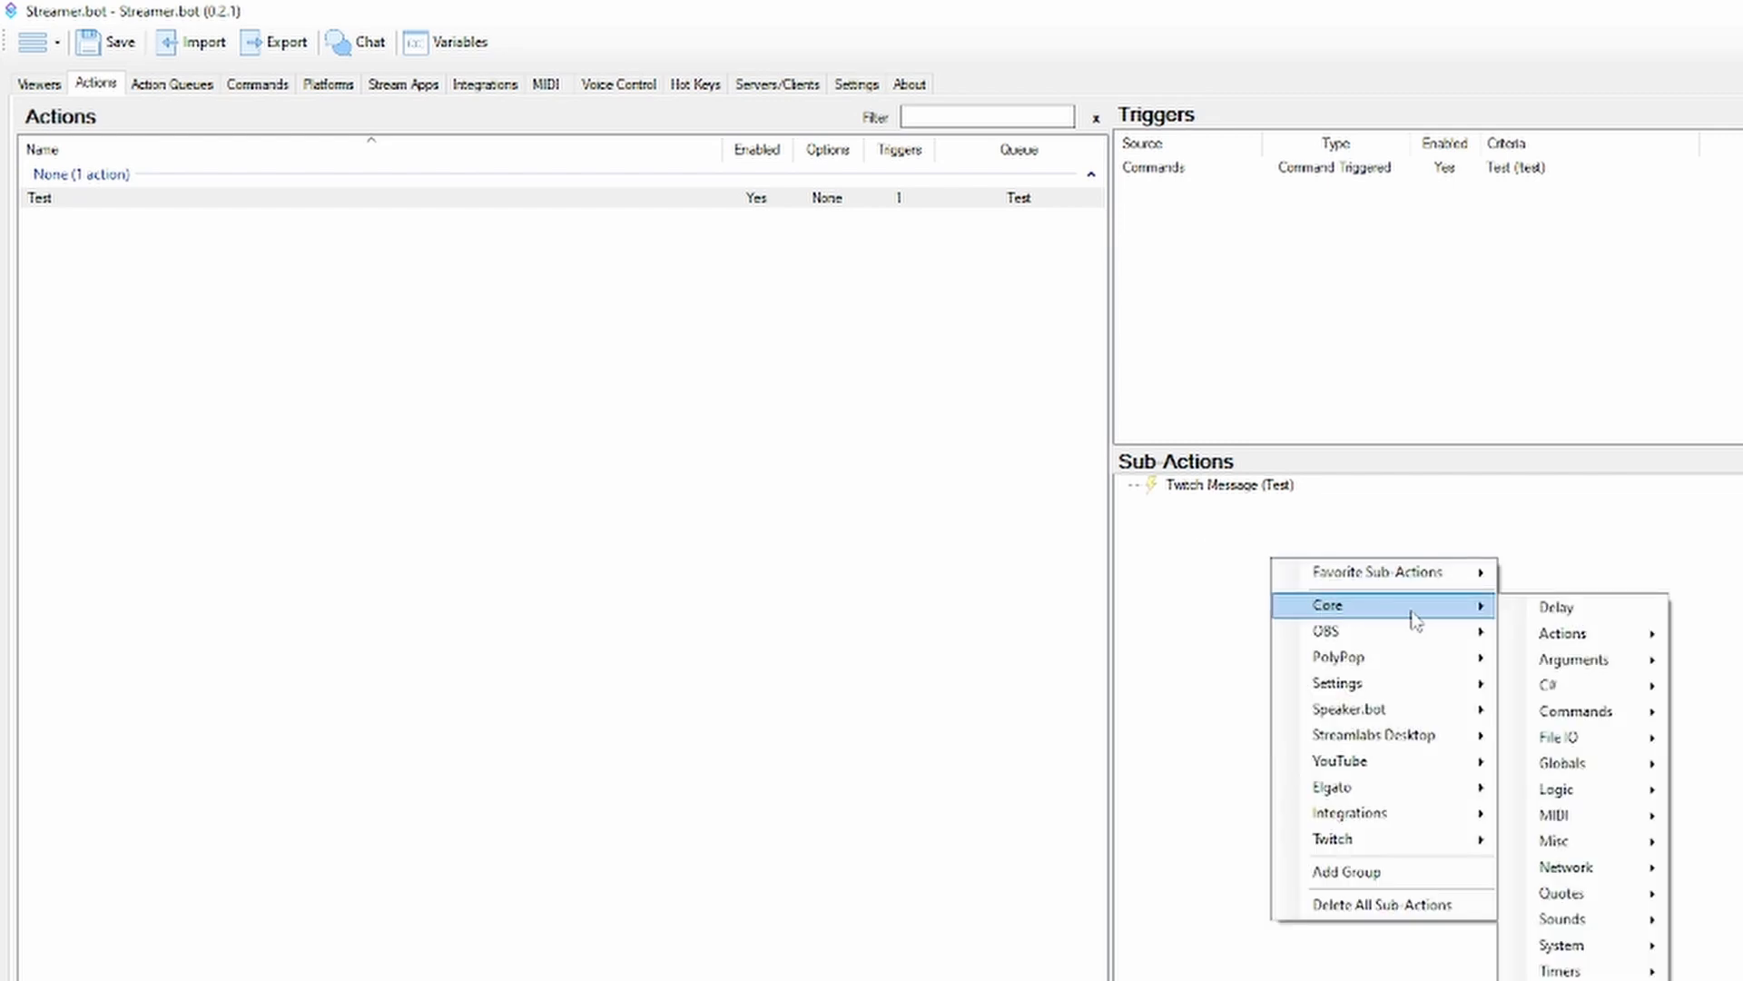
pyautogui.click(1572, 608)
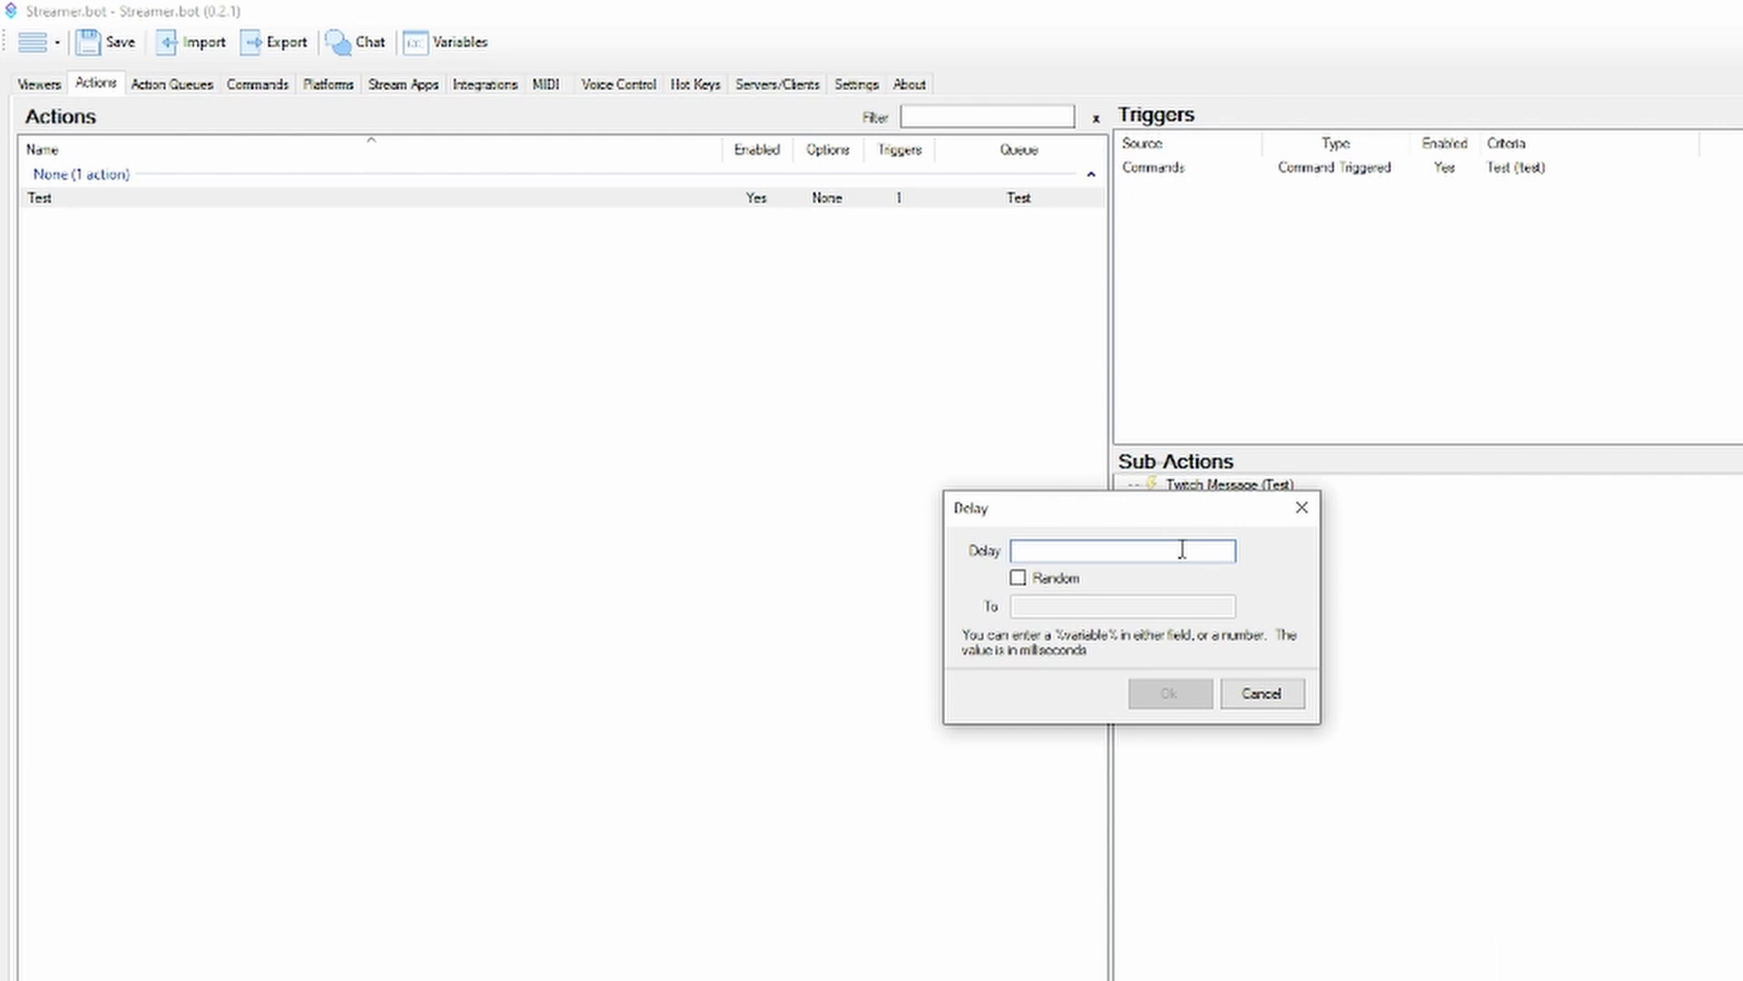
pyautogui.write('2000')
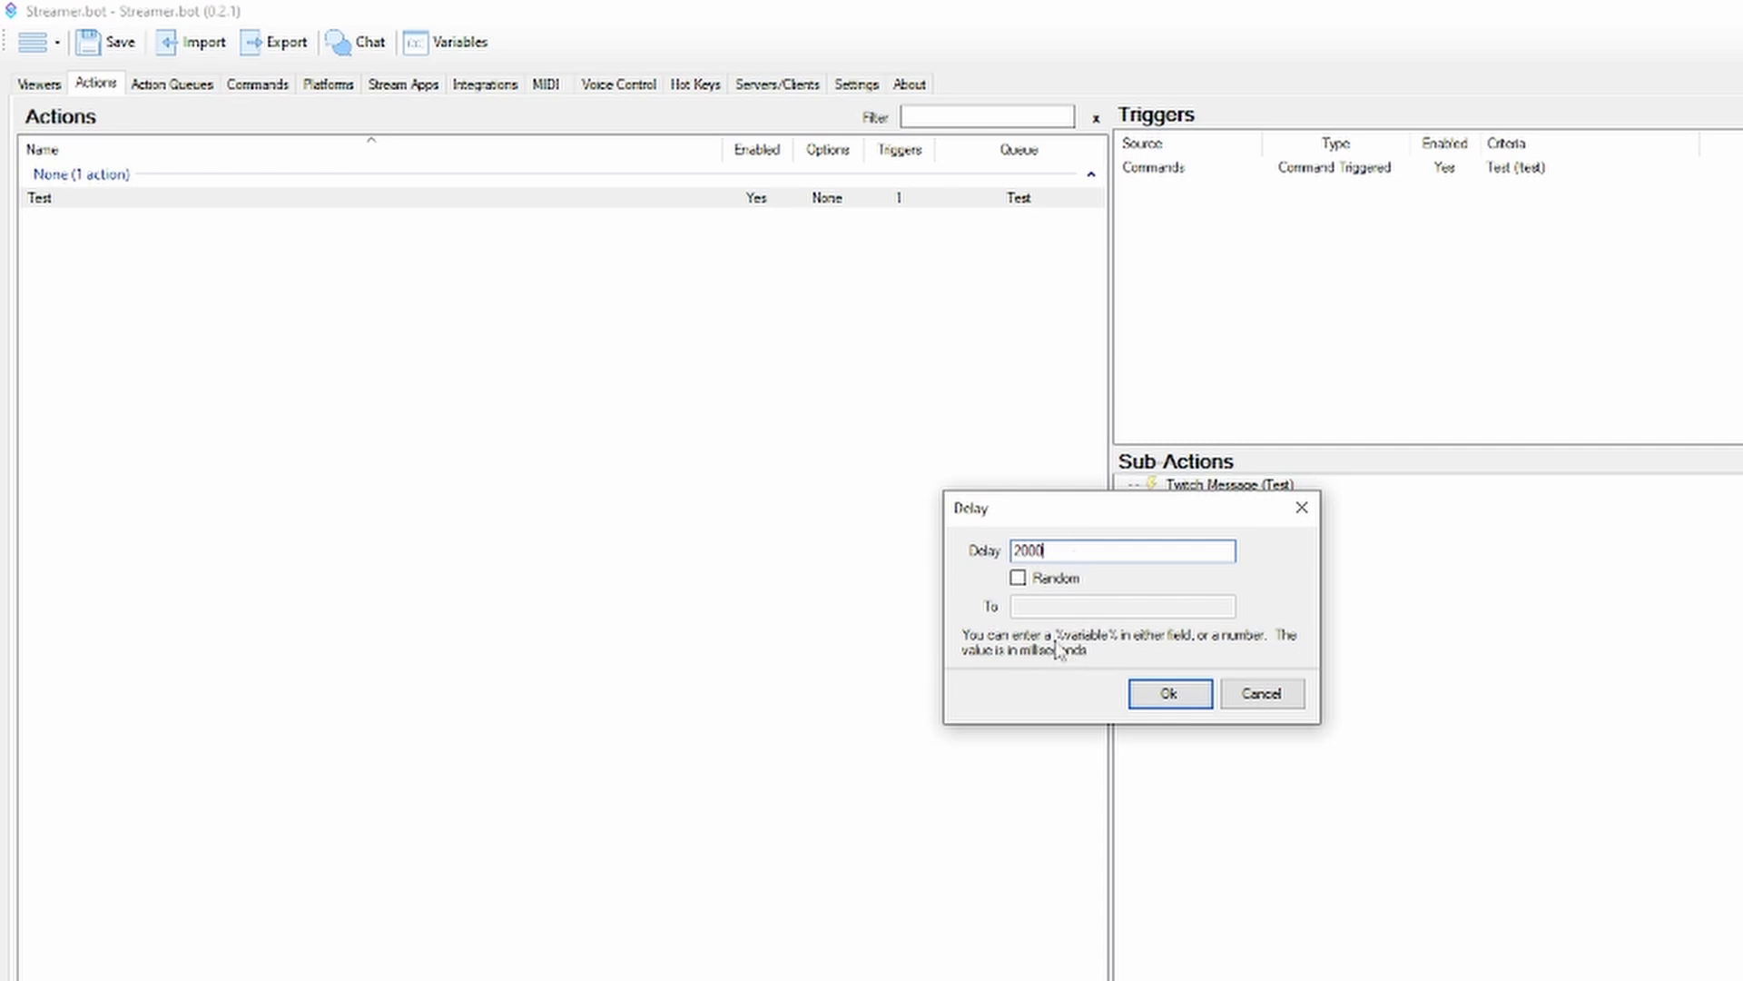
pyautogui.click(1175, 688)
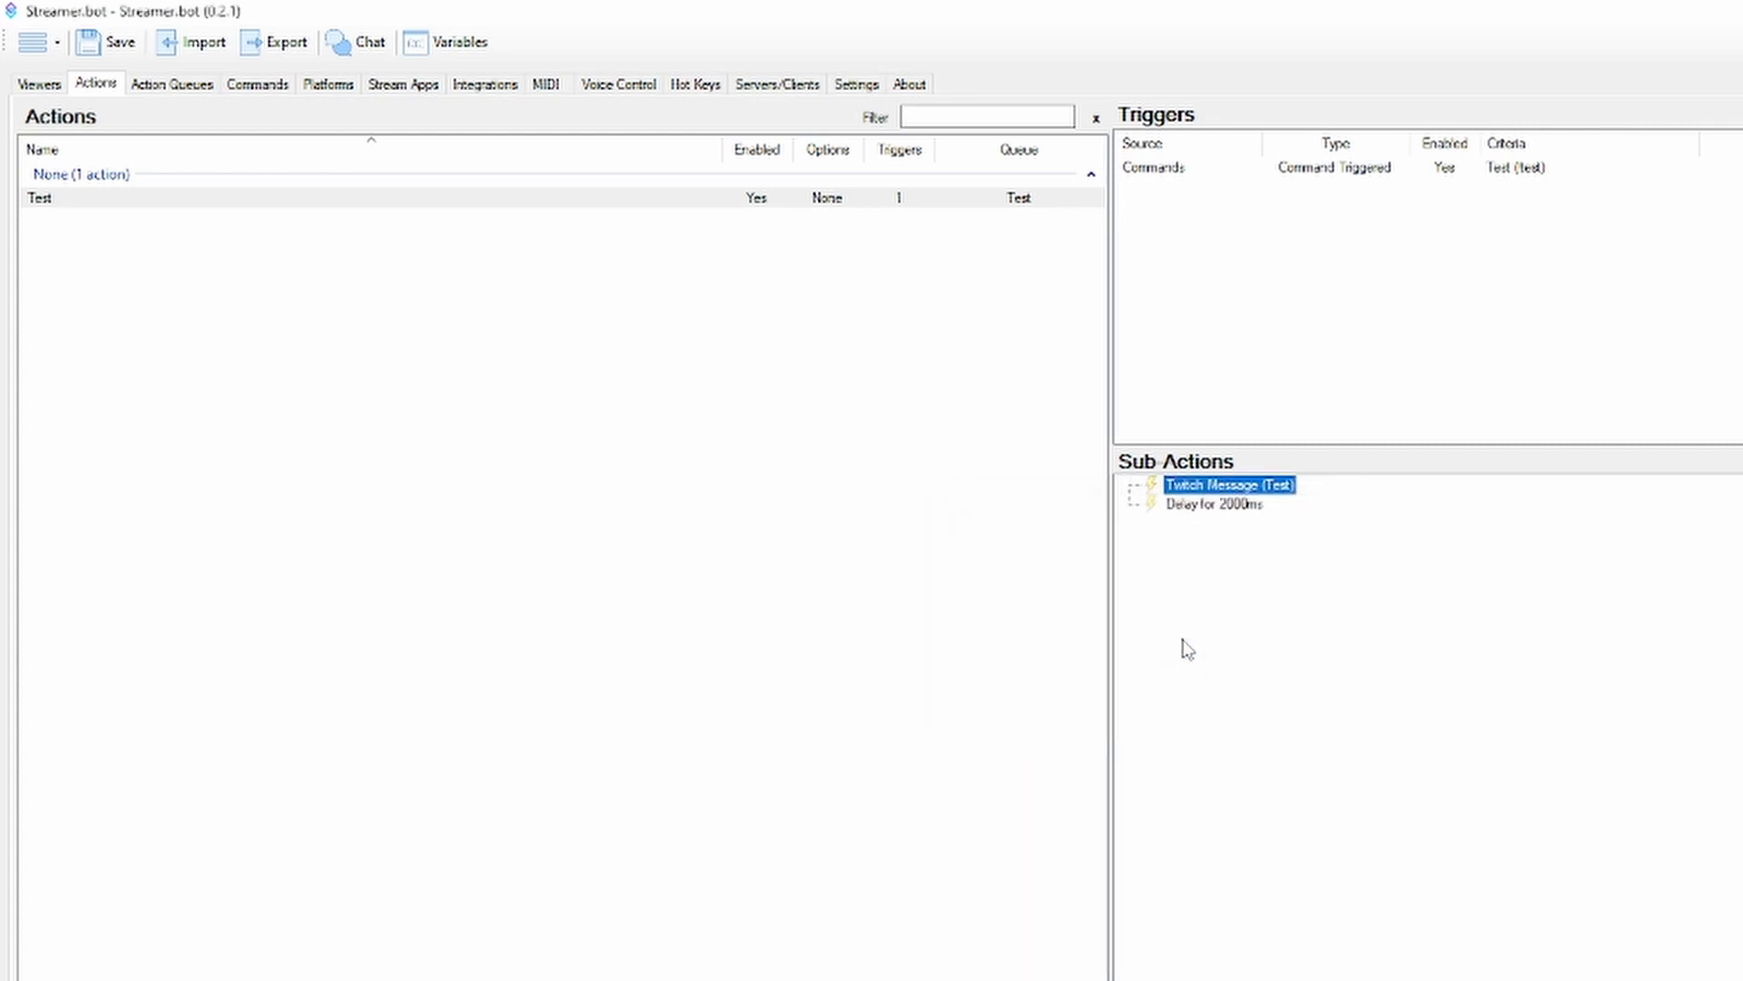
# Copy the Twitch Message (Test) sub-action and paste it after the delay
pyautogui.click(1210, 614)
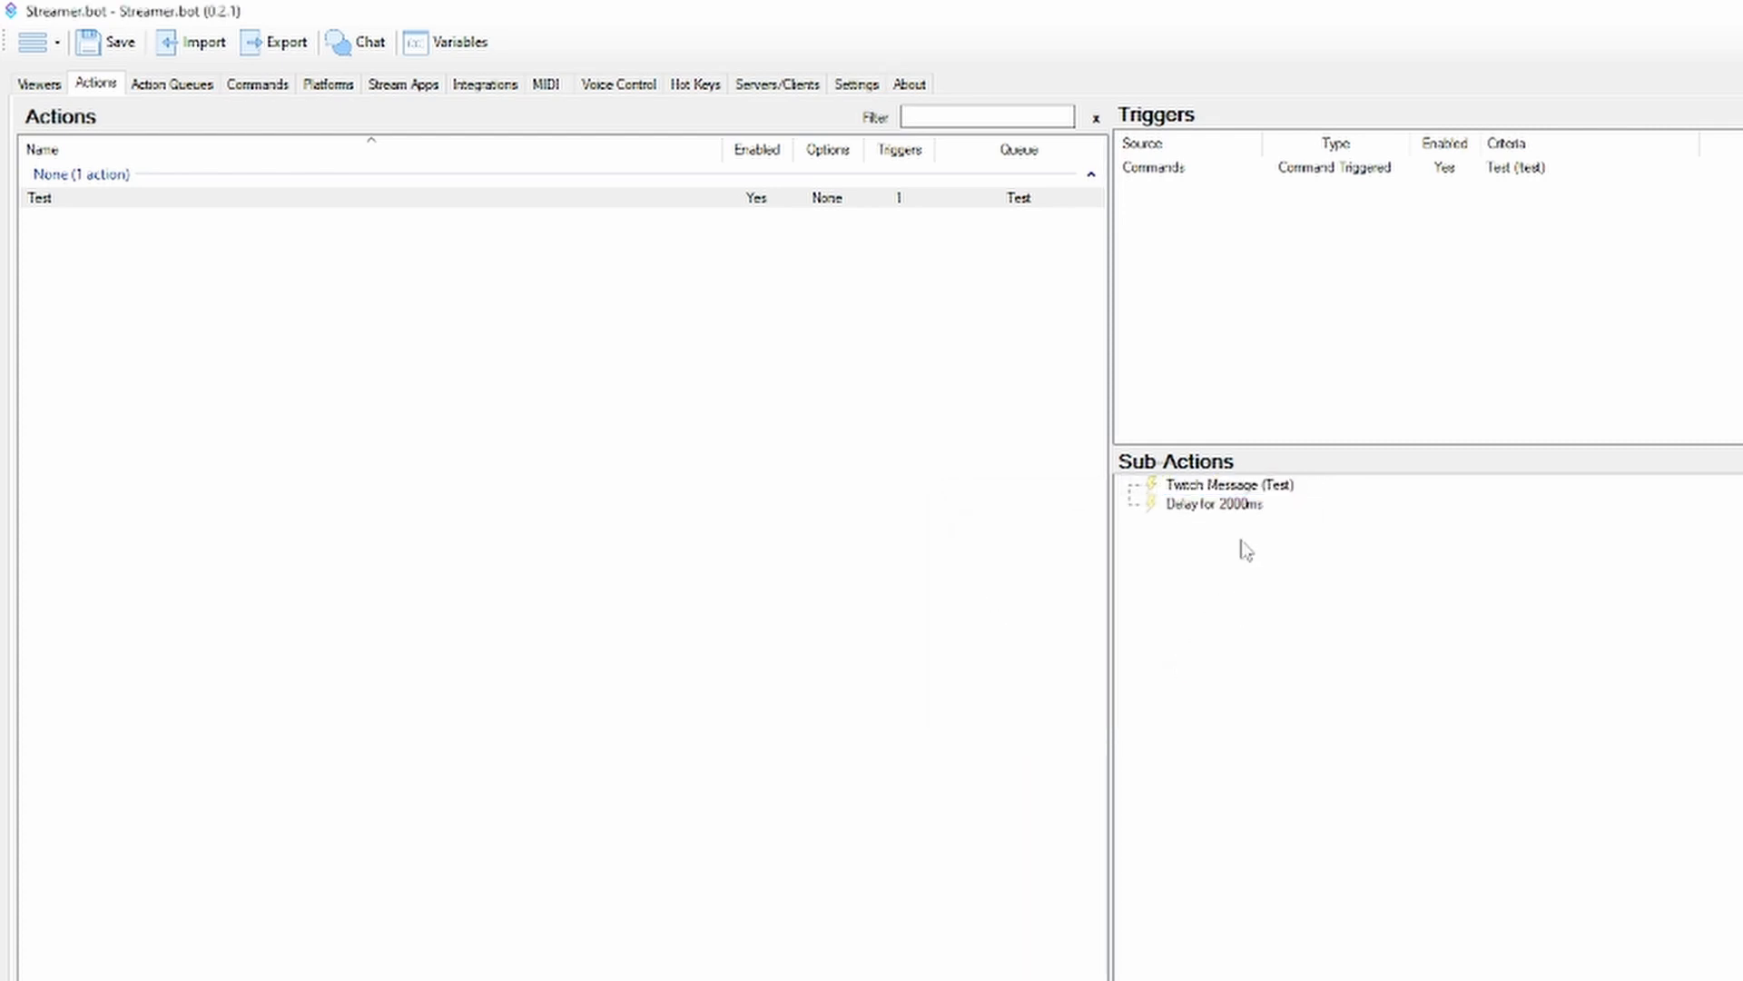
pyautogui.click(1258, 493)
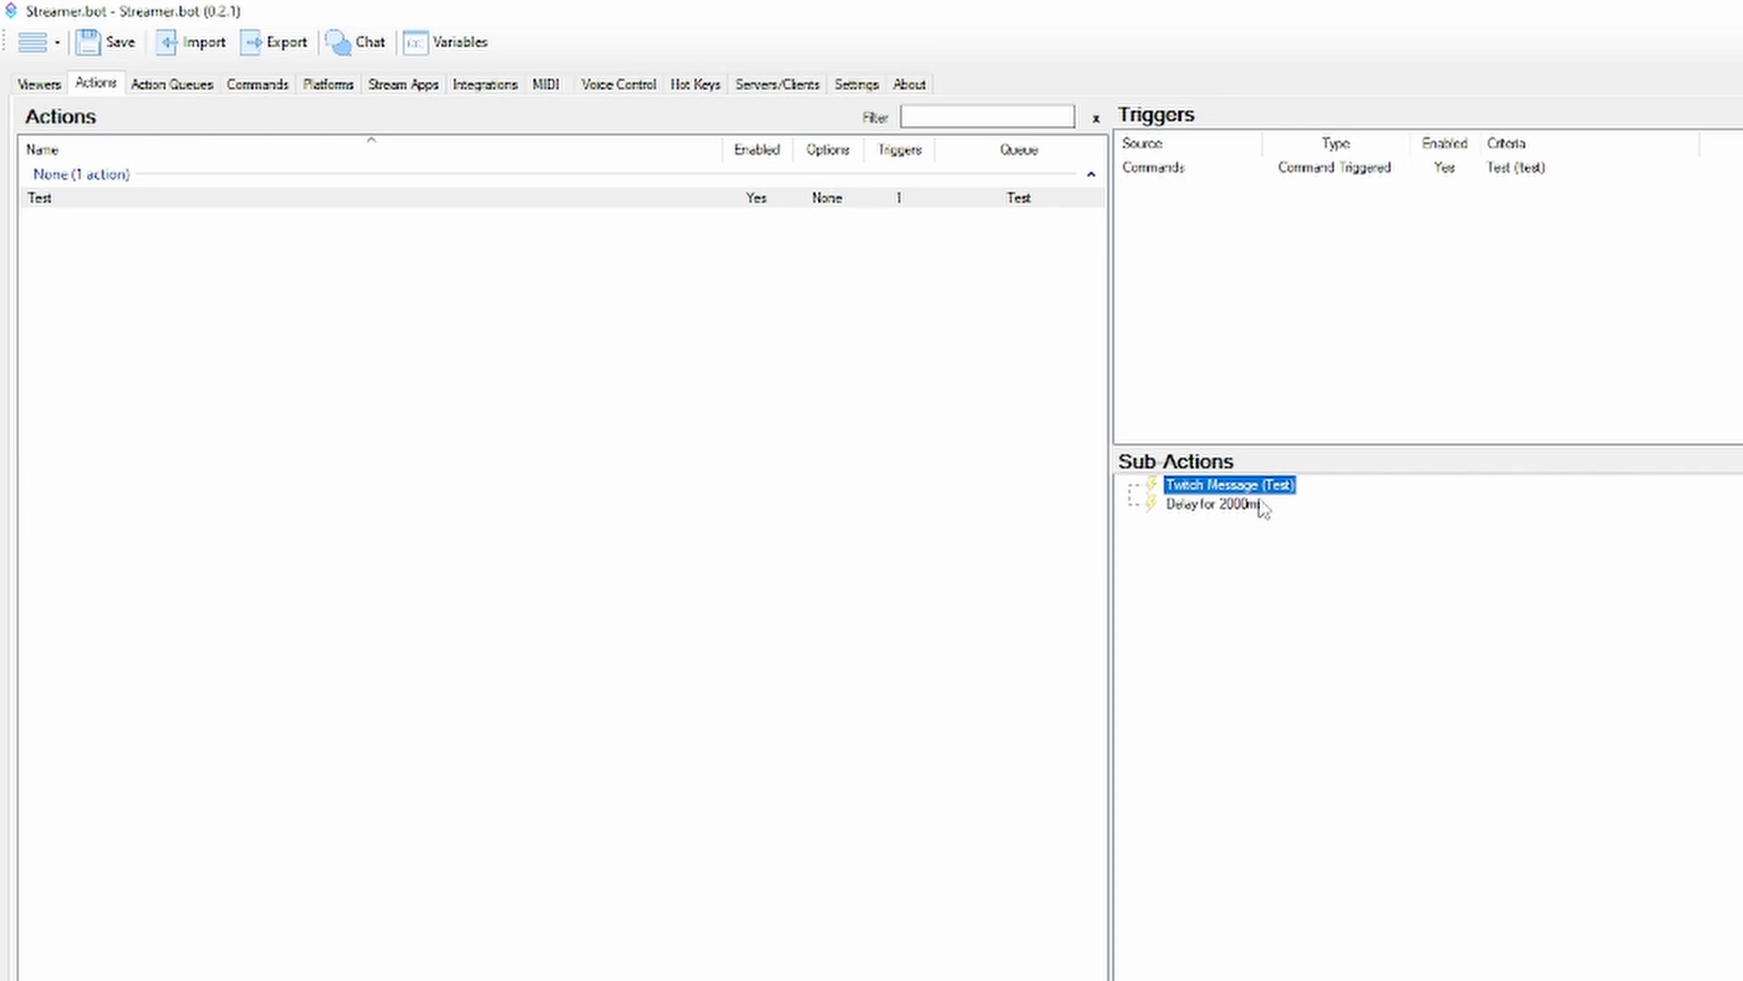
pyautogui.rightClick(1262, 507)
pyautogui.click(1326, 903)
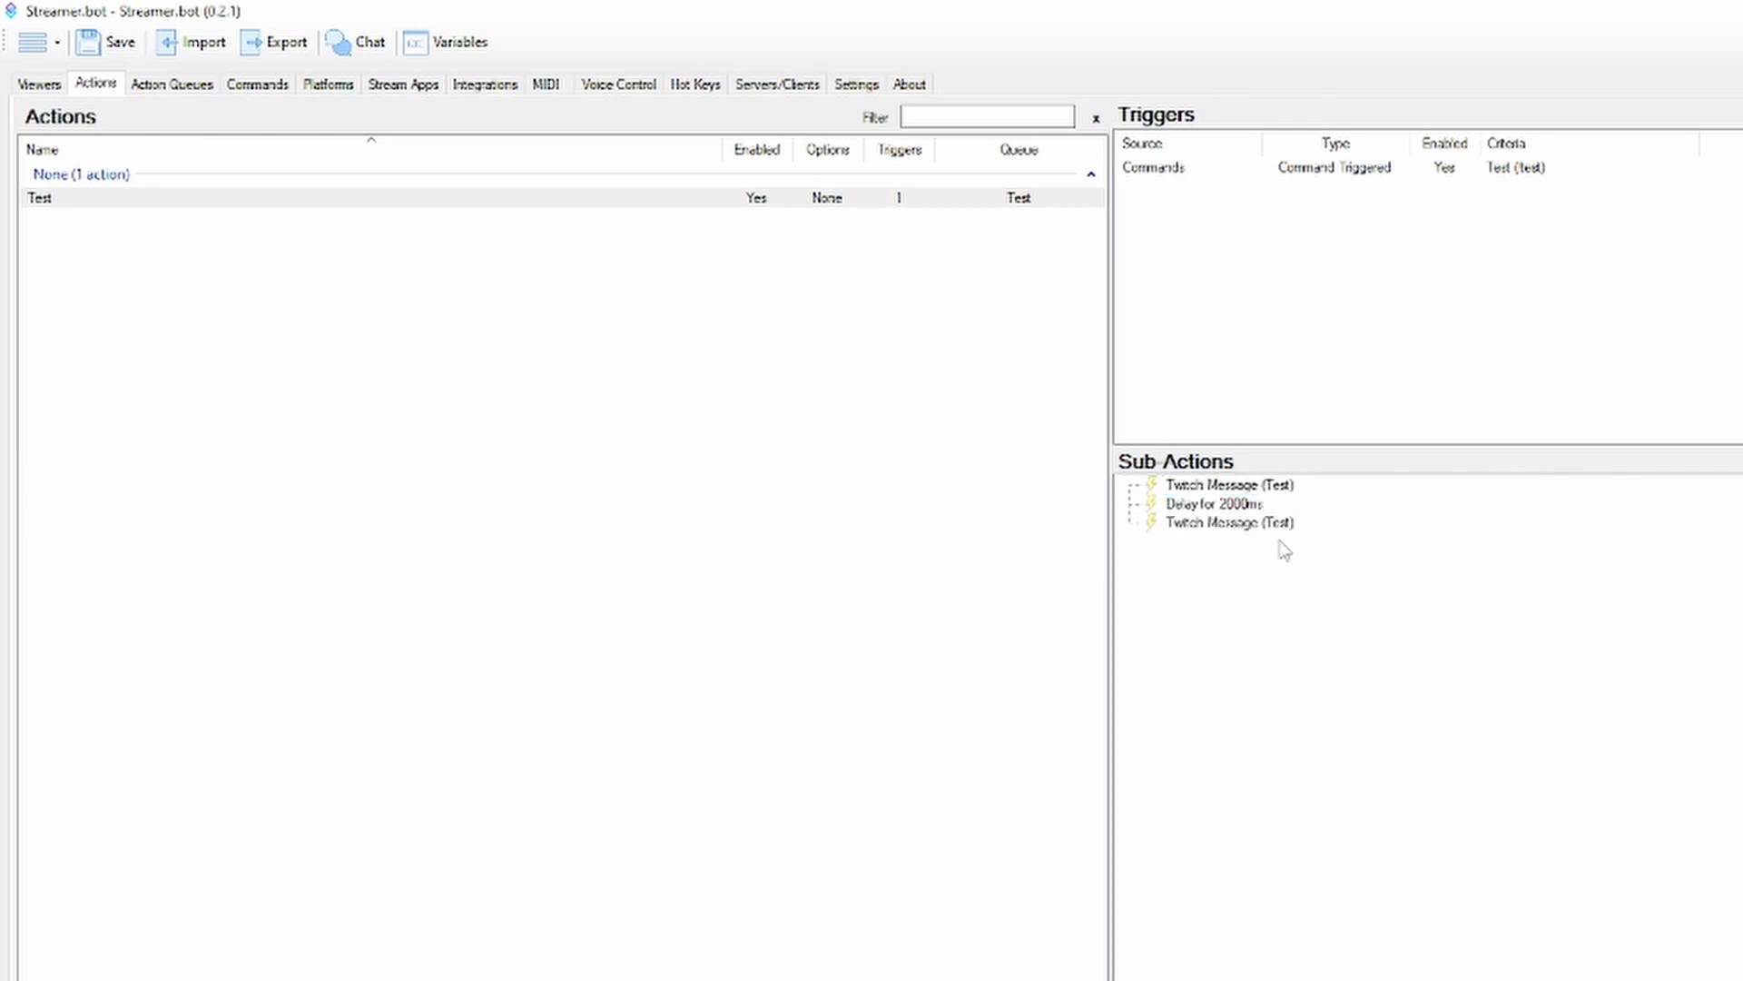
# Change the Test action's queue to Default
pyautogui.click(186, 87)
pyautogui.click(88, 116)
pyautogui.doubleClick(242, 201)
pyautogui.click(1135, 596)
pyautogui.click(1094, 610)
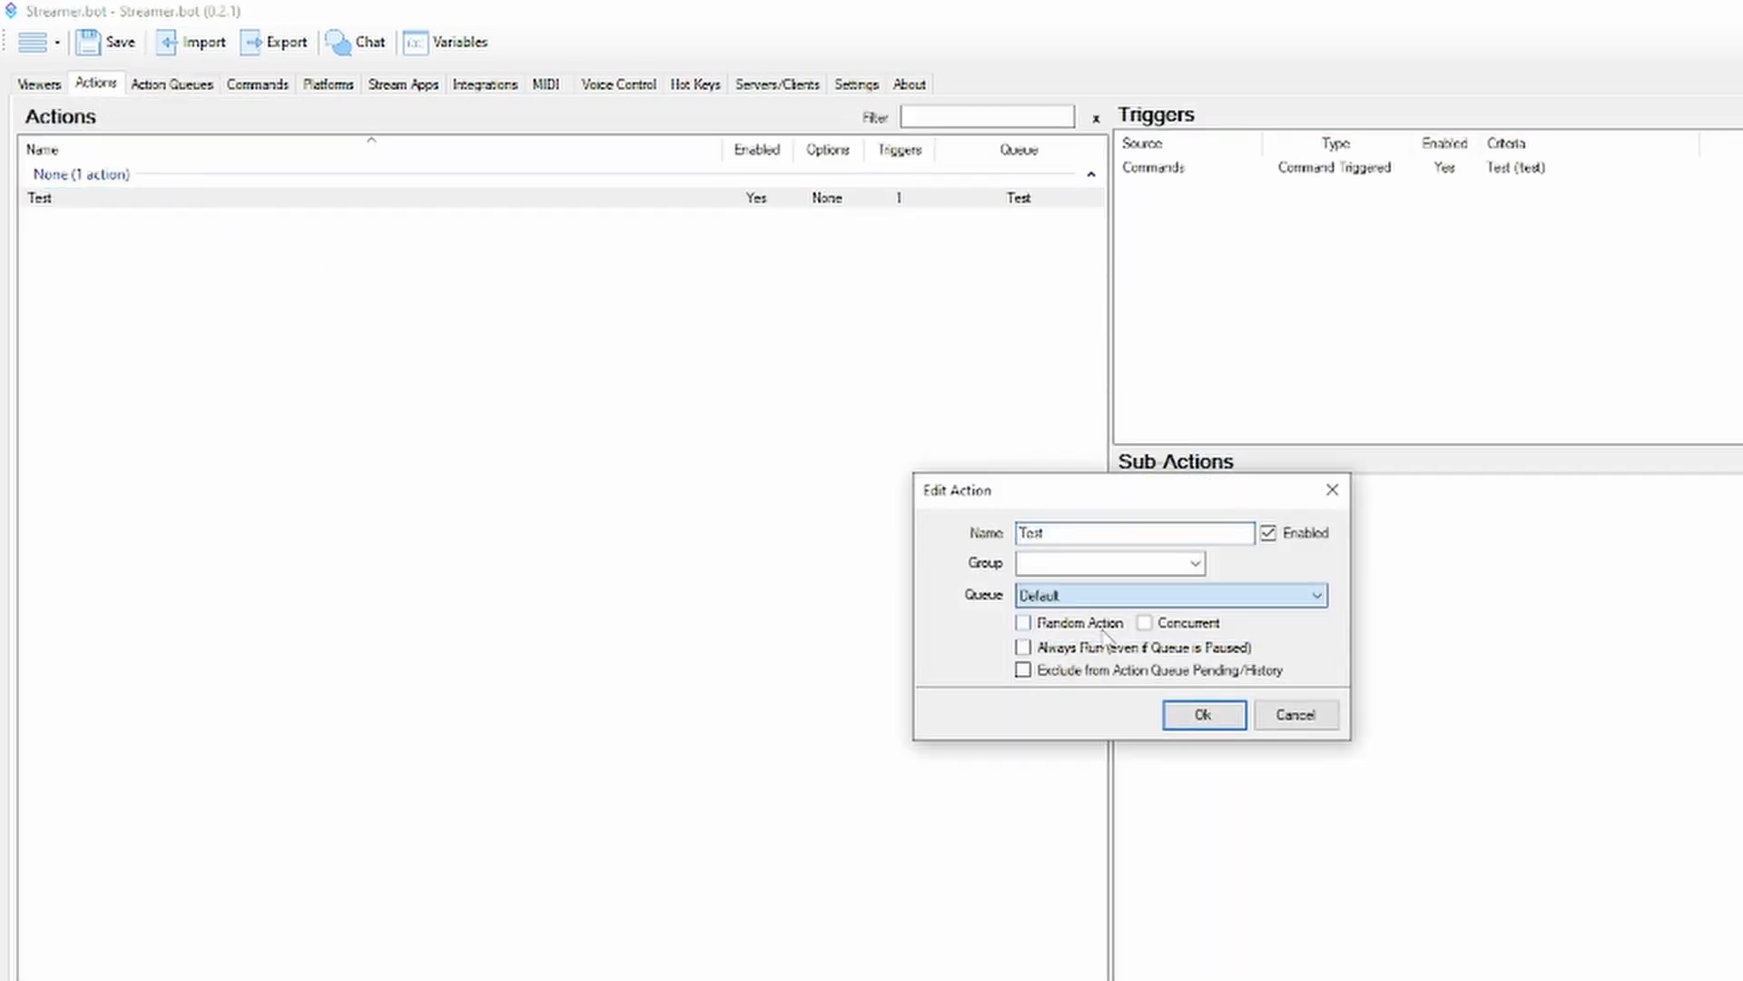
pyautogui.click(1205, 715)
# Disable the Test action's Delay sub-action, and view the pending actions and the action history
pyautogui.click(162, 90)
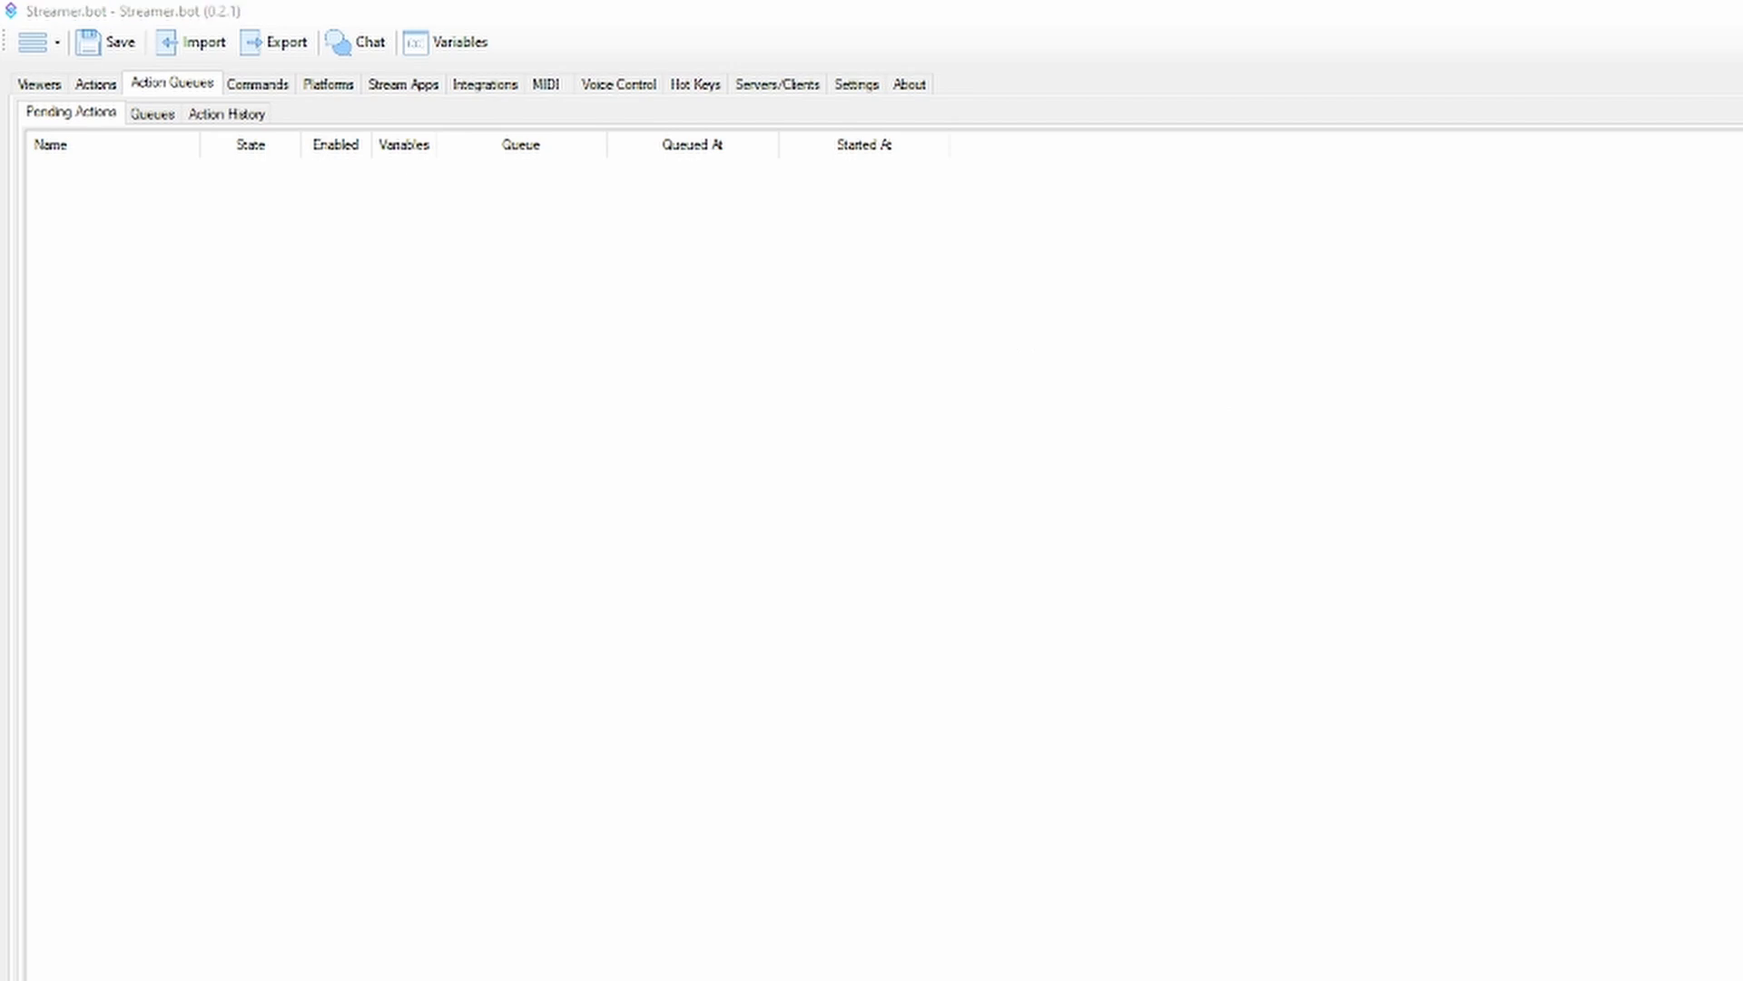
pyautogui.click(946, 438)
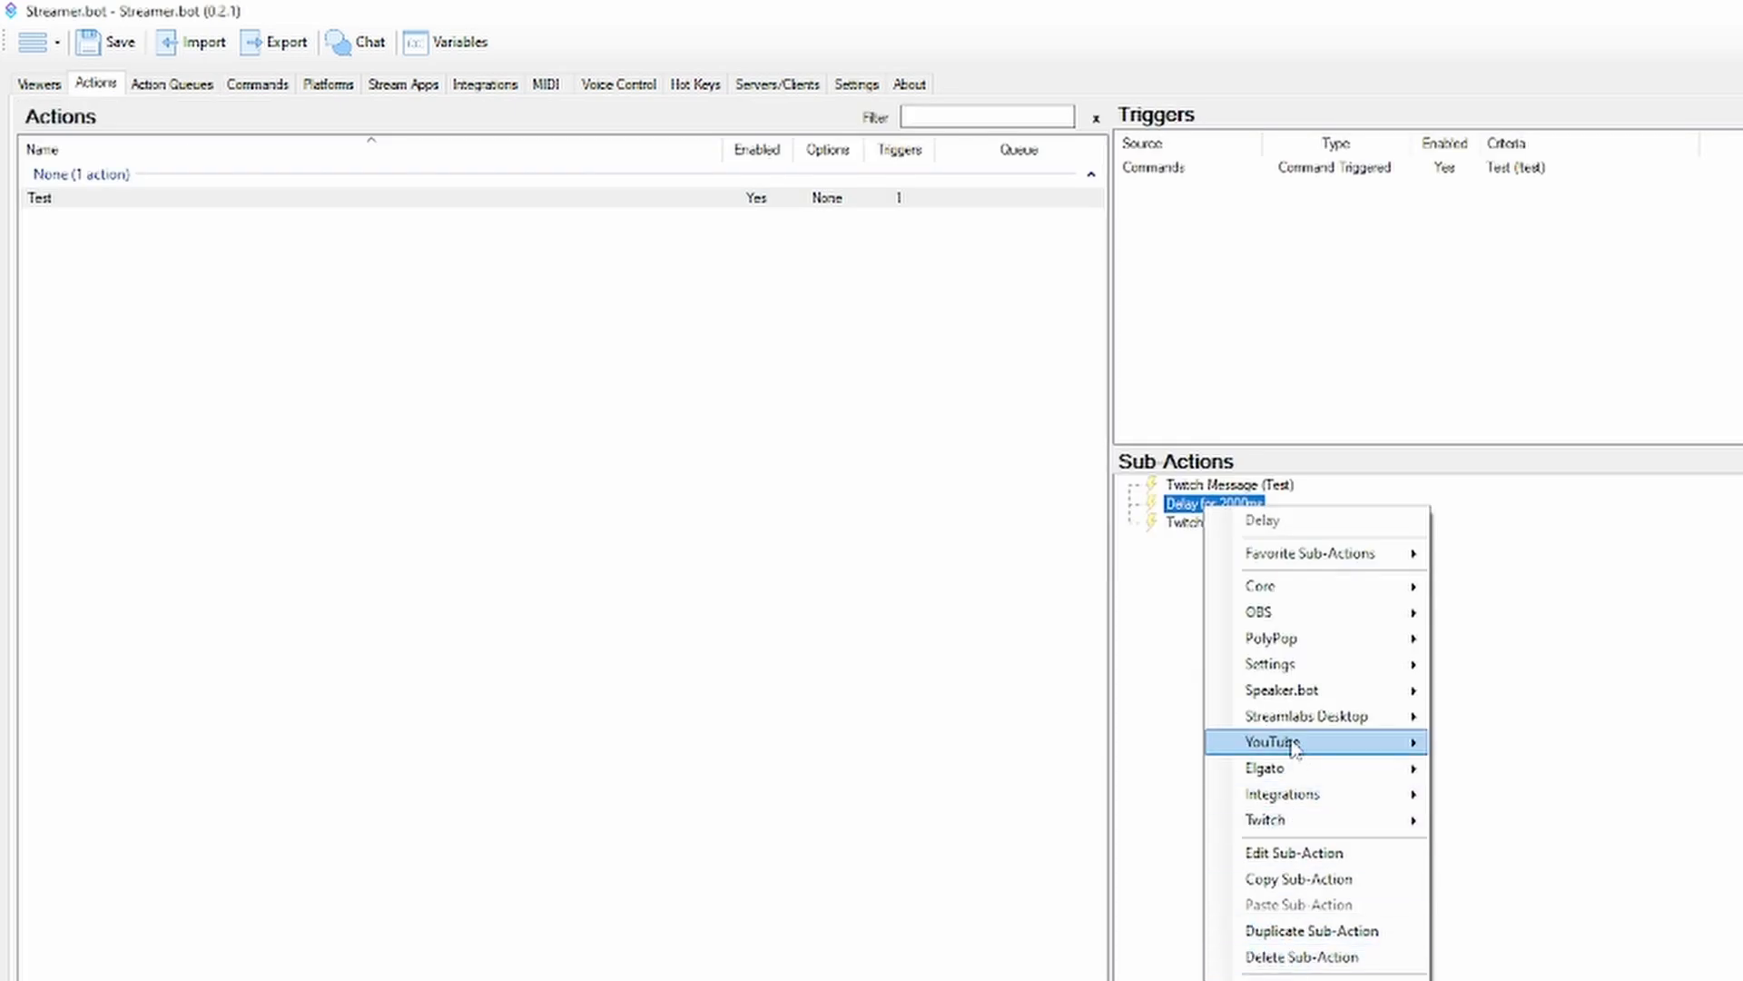
pyautogui.press('Escape')
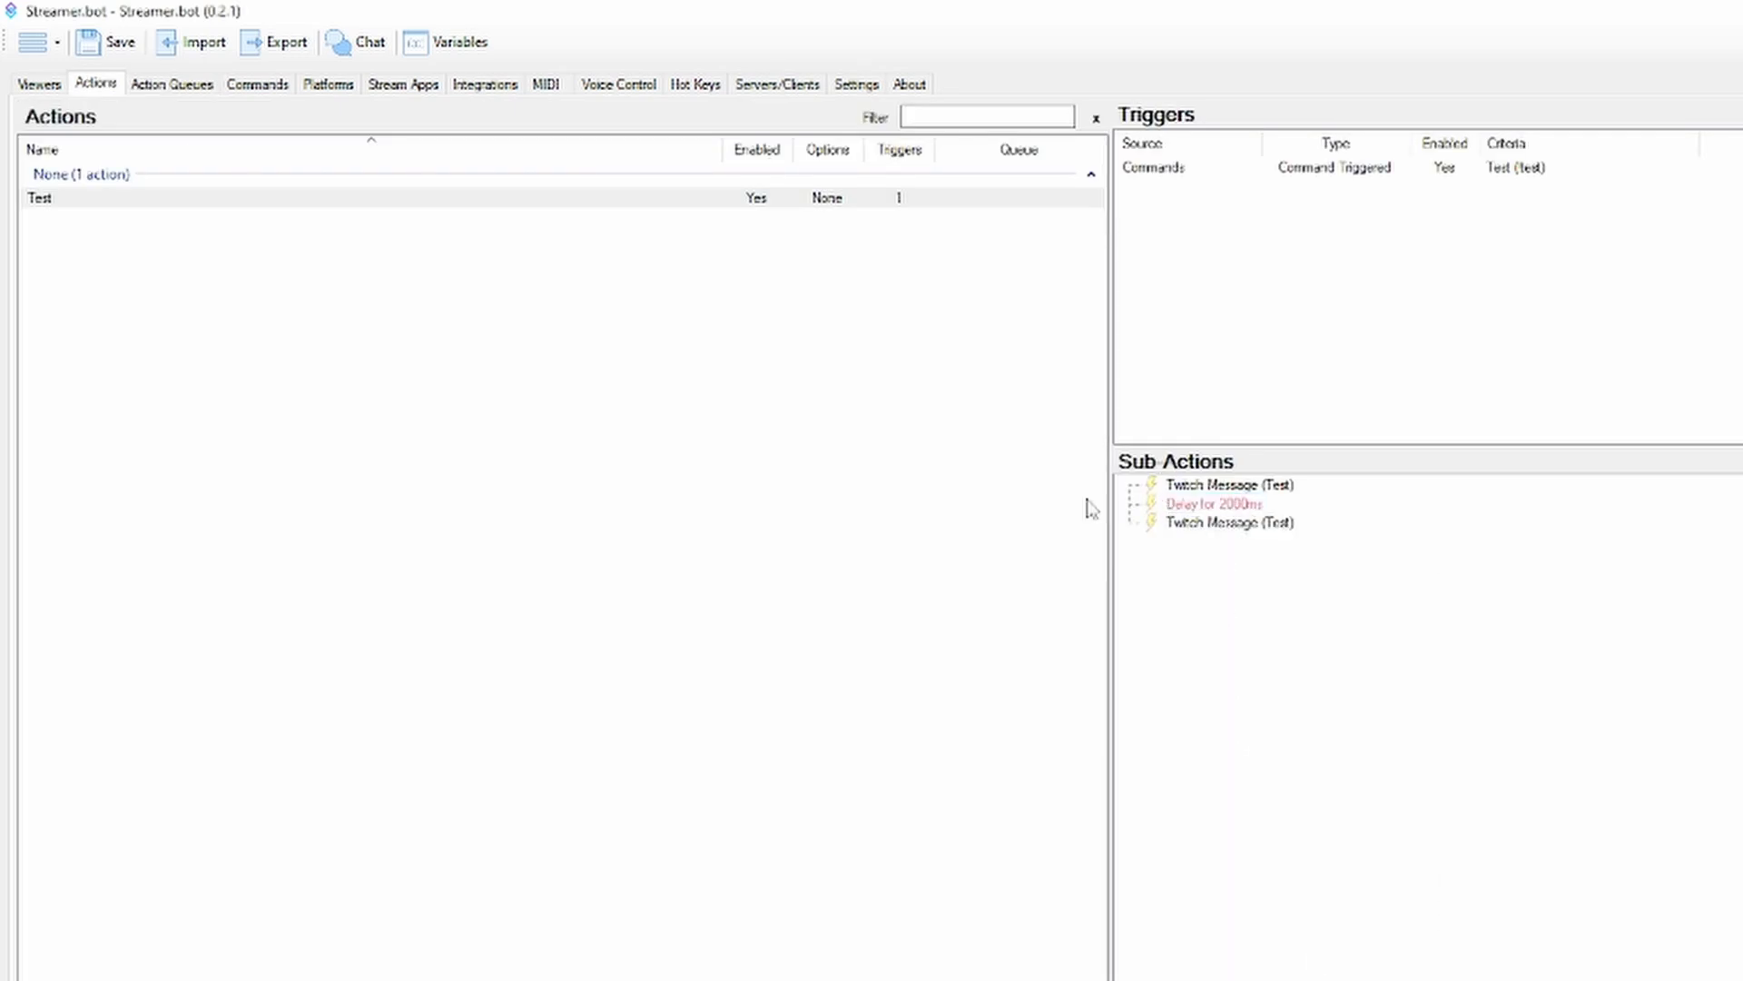
pyautogui.click(207, 88)
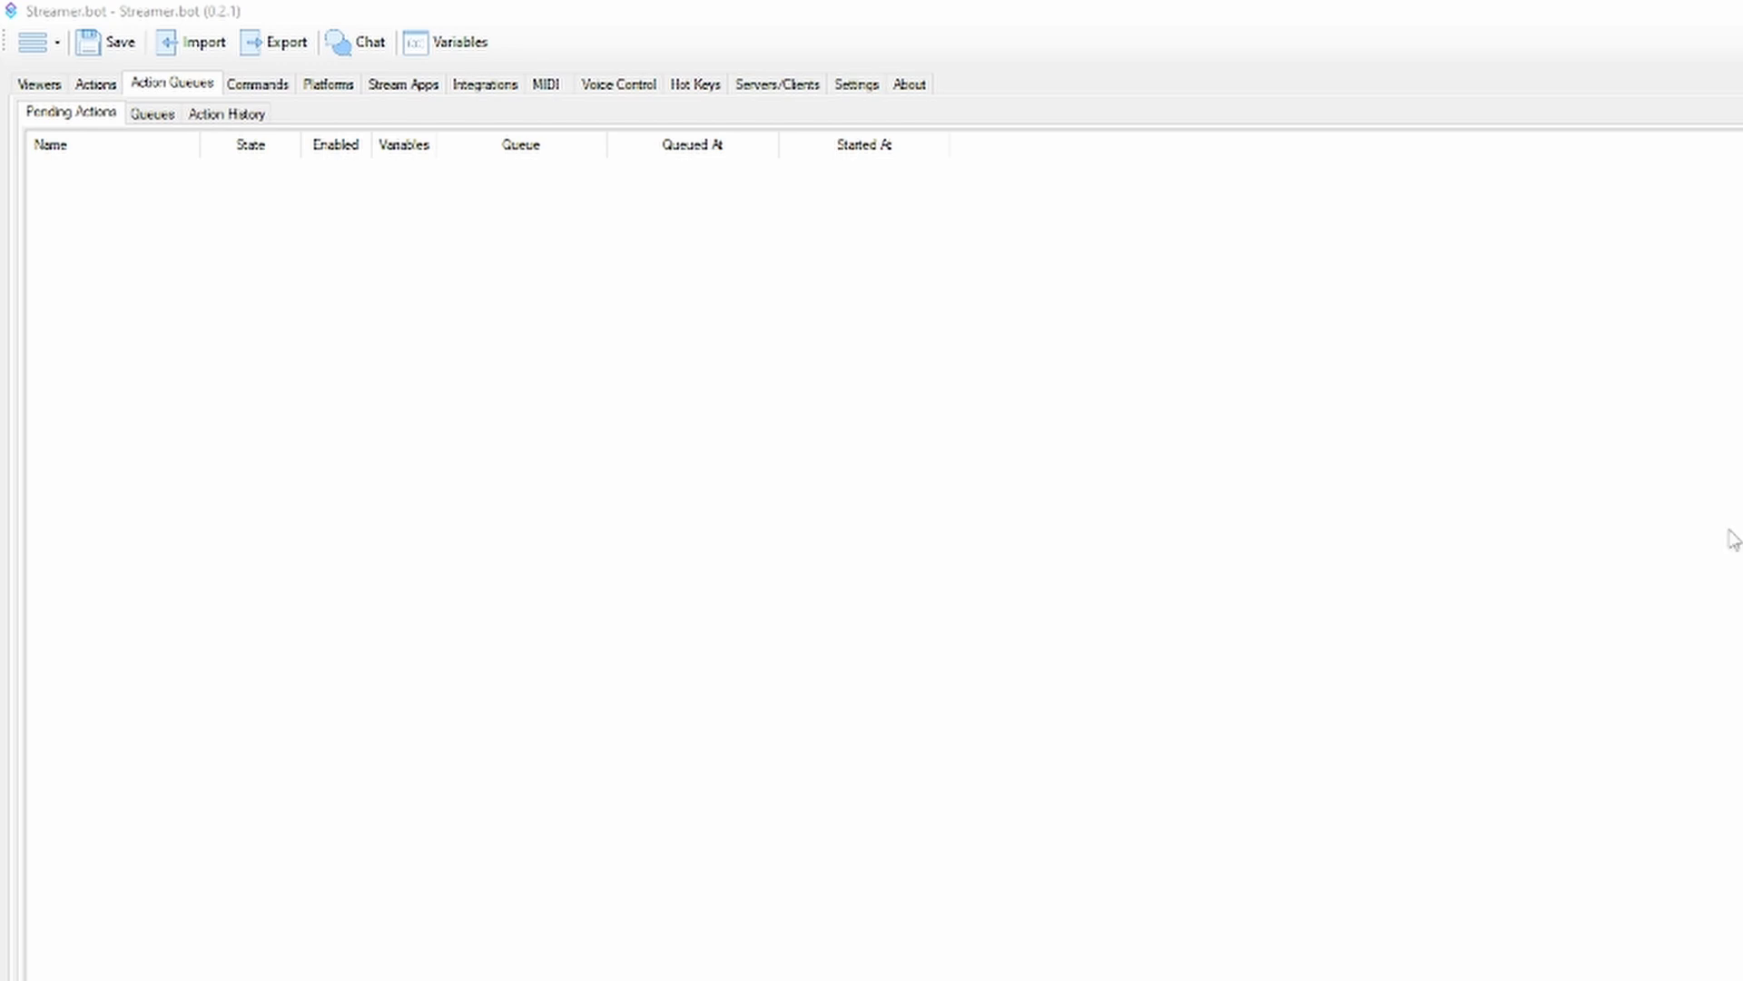
pyautogui.click(207, 114)
# Re-enable the Delay sub-action in the Test action
pyautogui.click(96, 83)
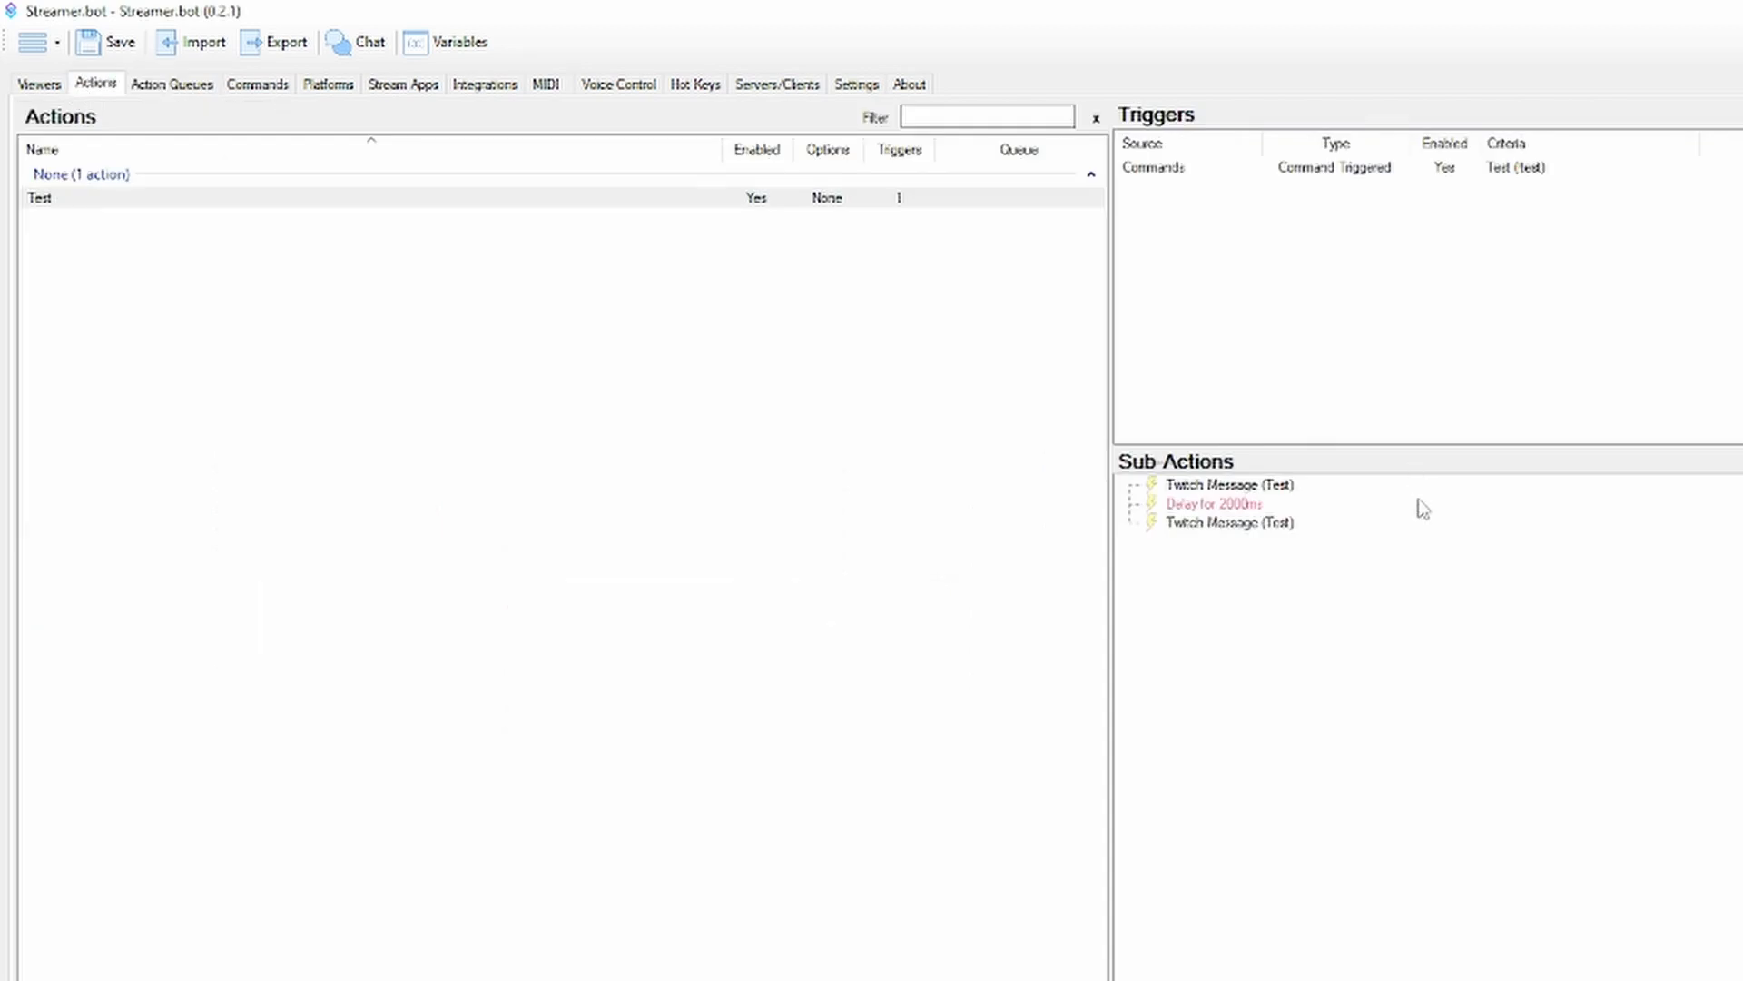
pyautogui.rightClick(1215, 513)
pyautogui.click(1212, 504)
pyautogui.rightClick(1215, 509)
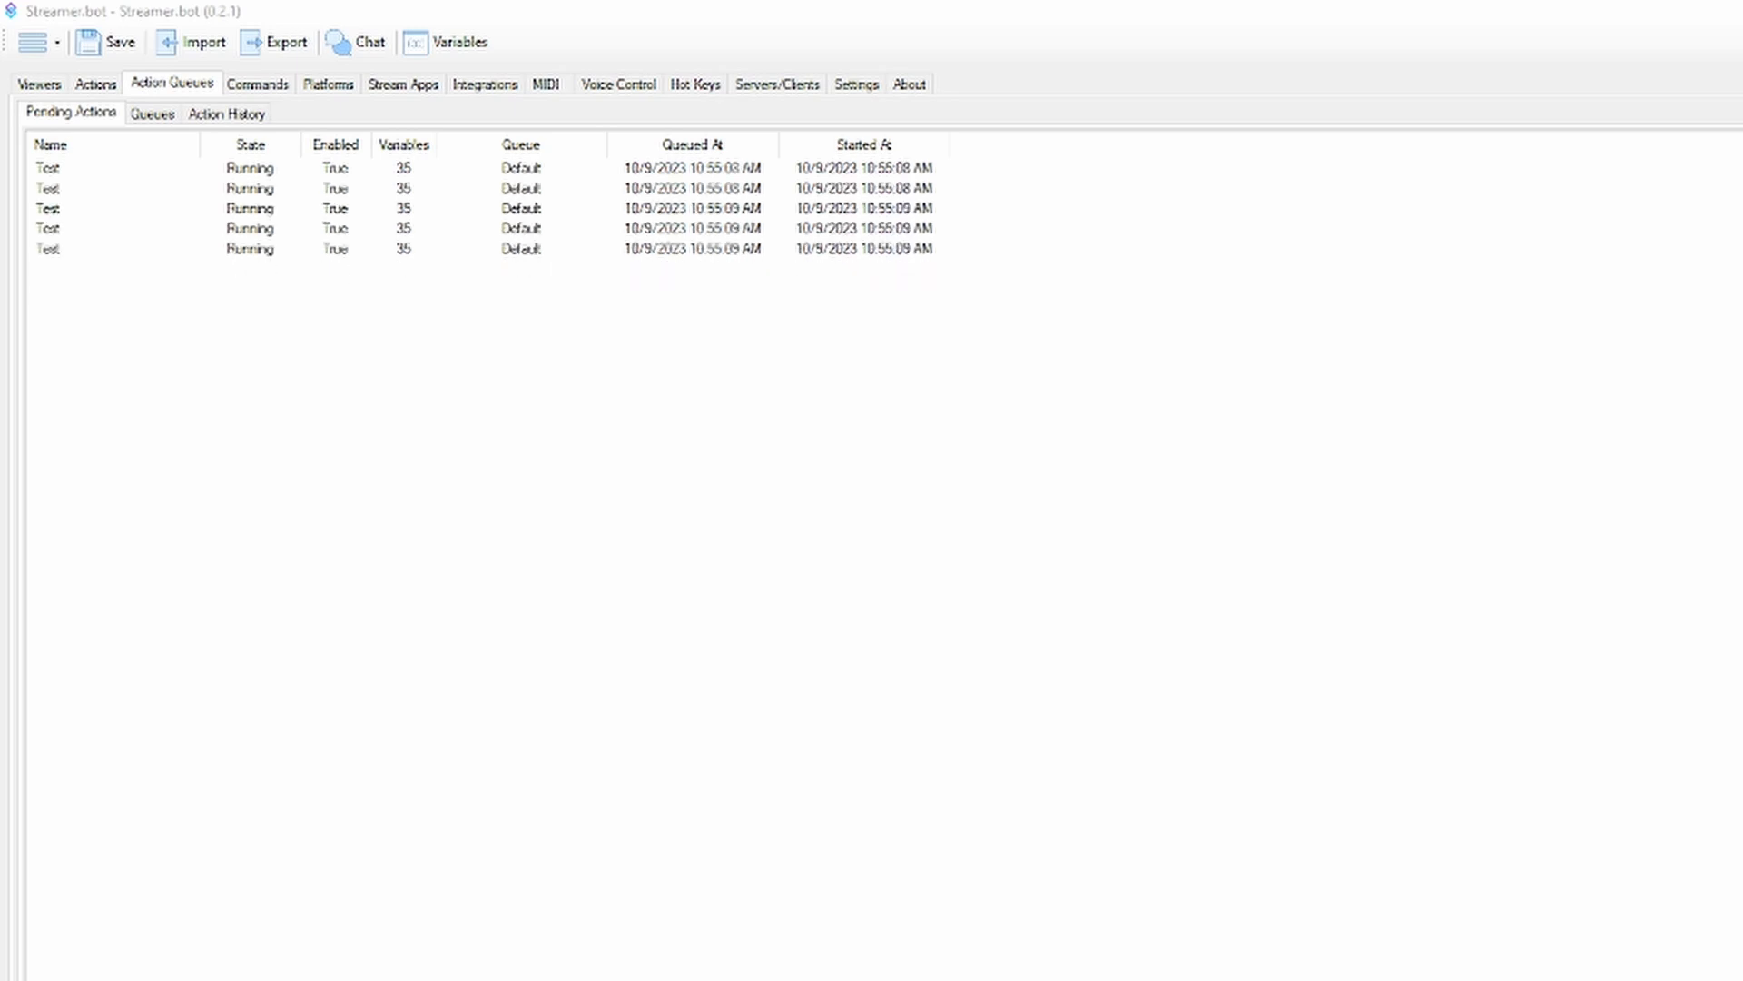
# Reassign the Test action from the Default queue to the Test queue
pyautogui.click(102, 87)
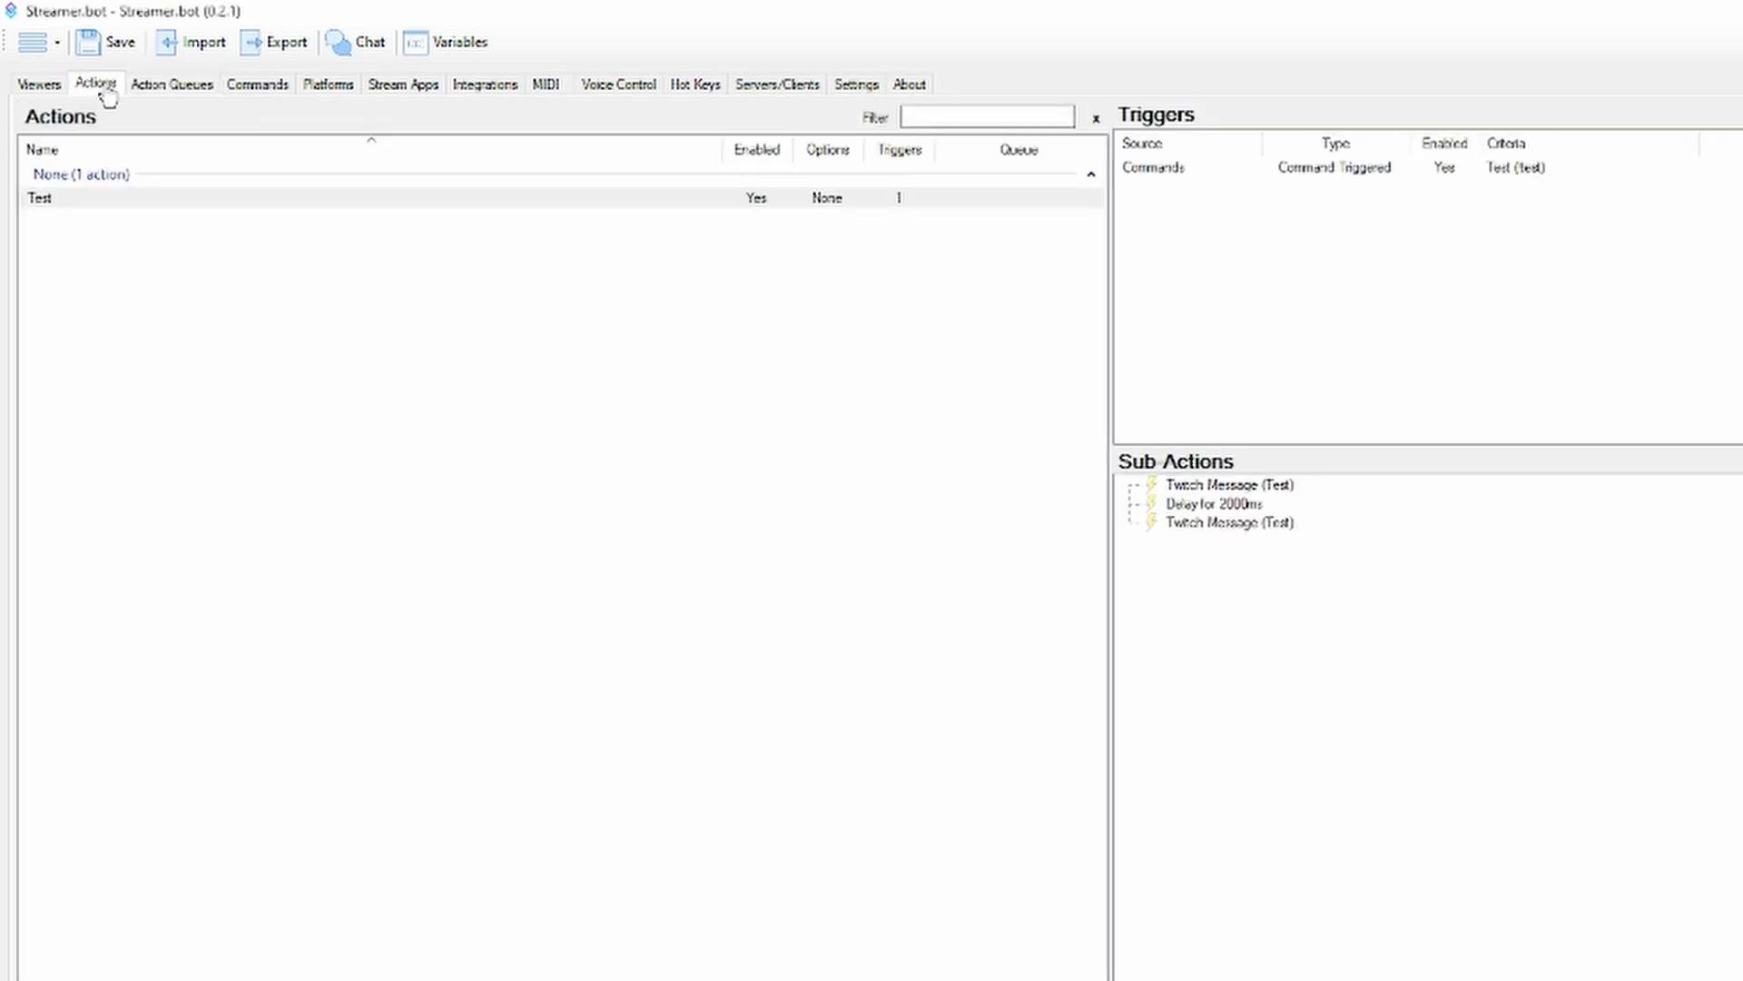
pyautogui.click(107, 200)
pyautogui.doubleClick(107, 200)
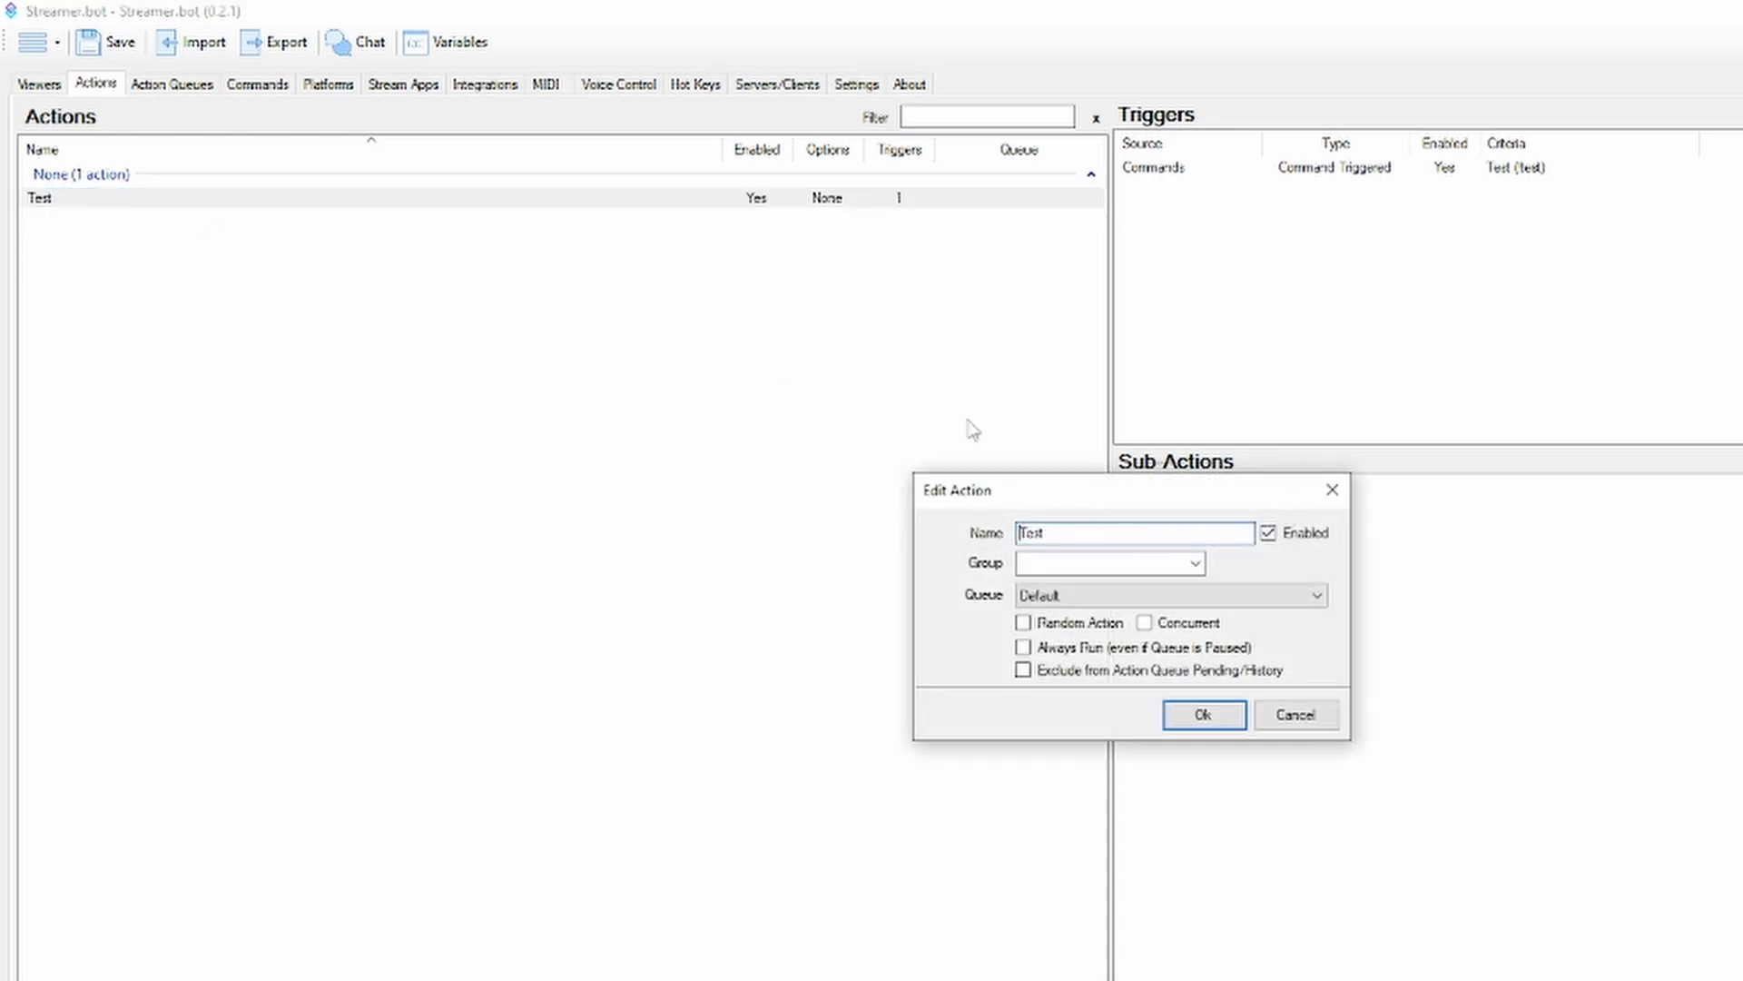
pyautogui.click(1198, 594)
pyautogui.click(1171, 626)
pyautogui.click(1180, 716)
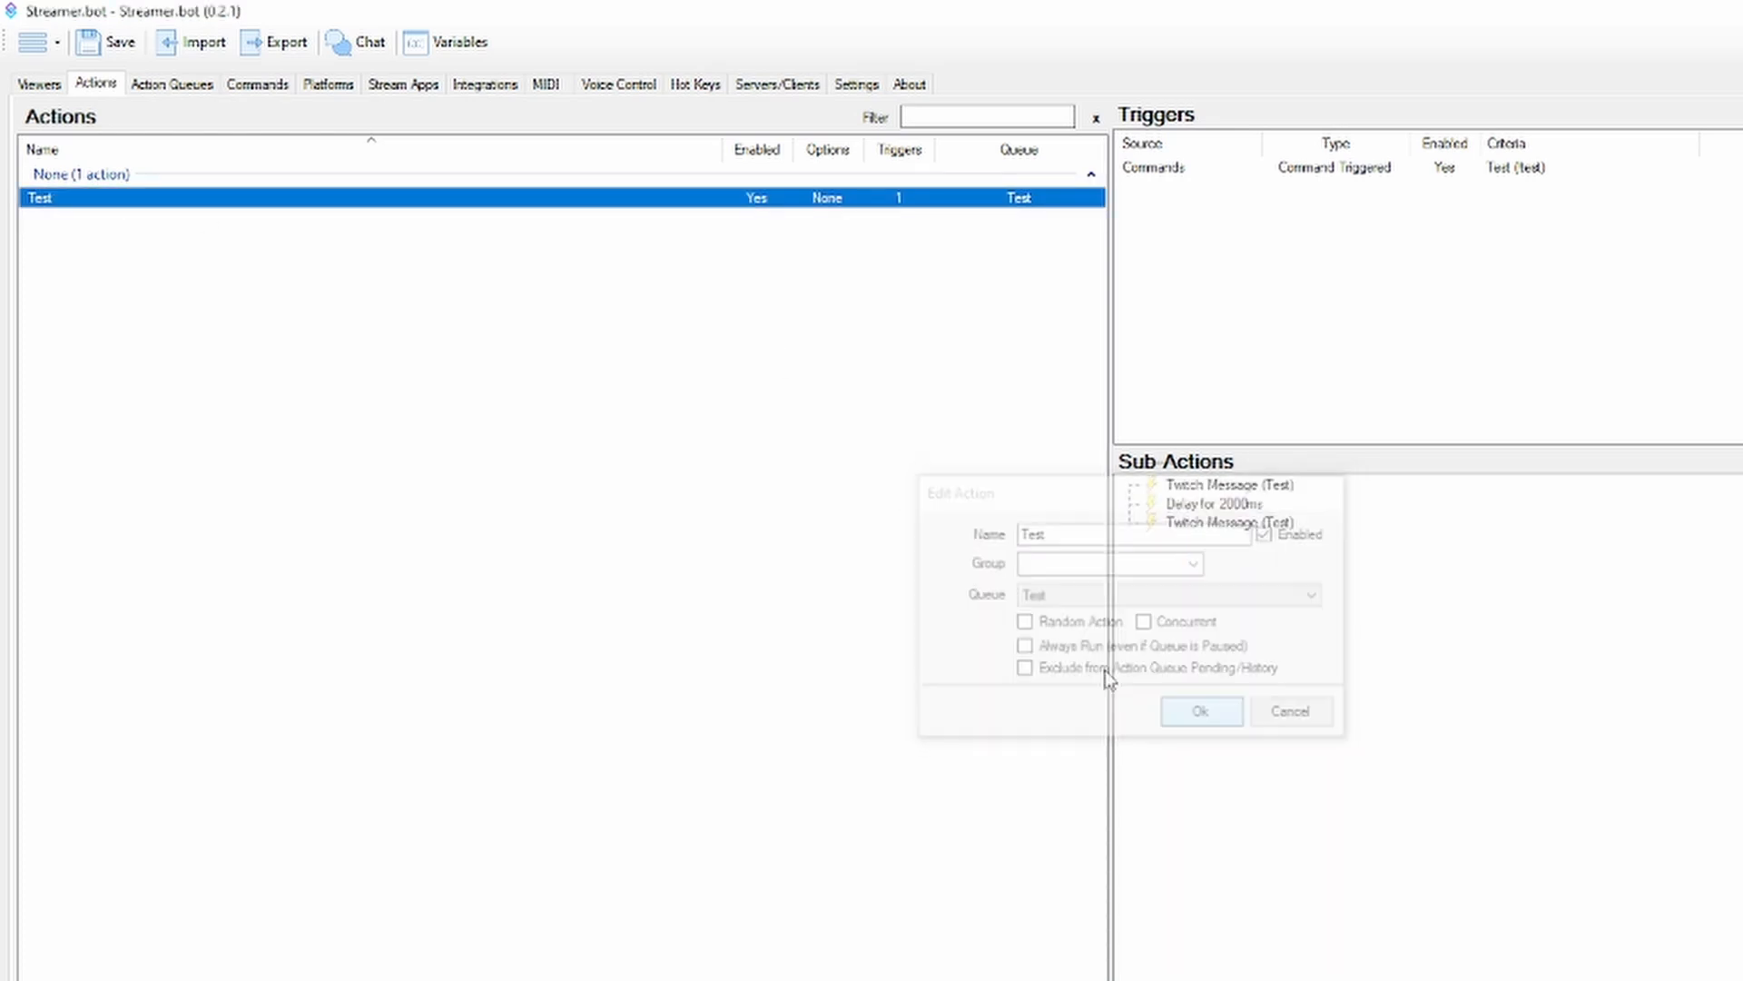
# View the pending actions, and select the Delay sub-action in the Test action
pyautogui.click(193, 84)
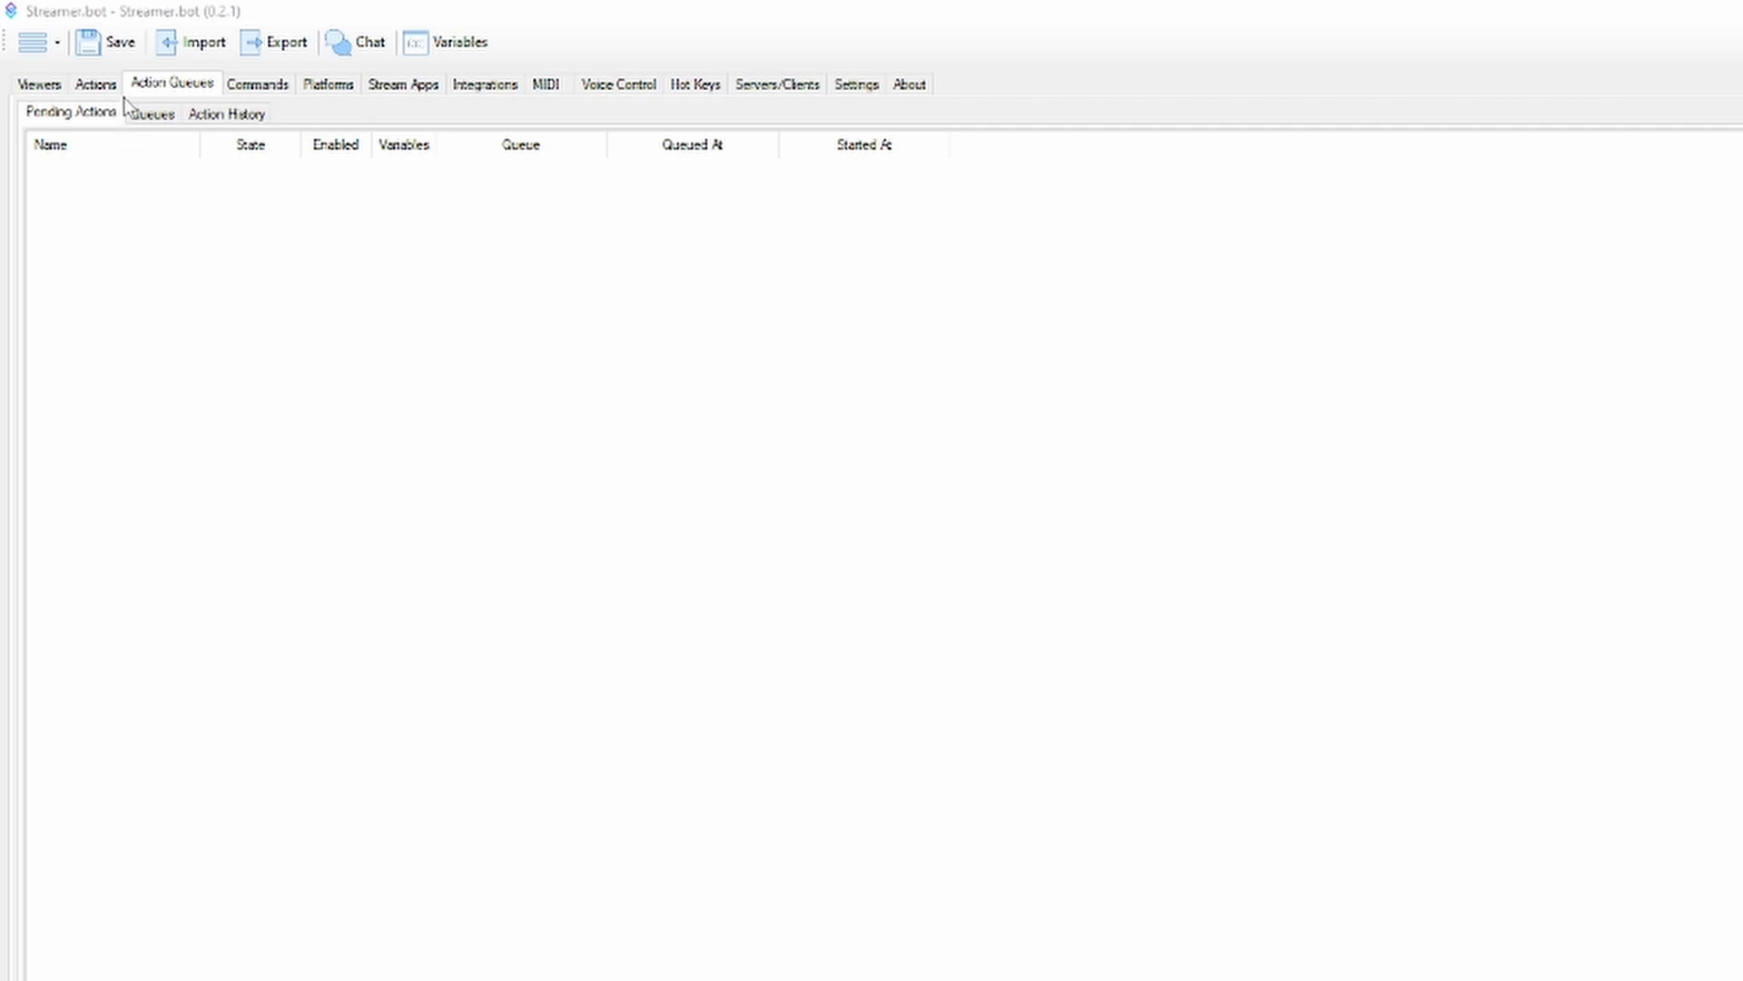
pyautogui.click(96, 84)
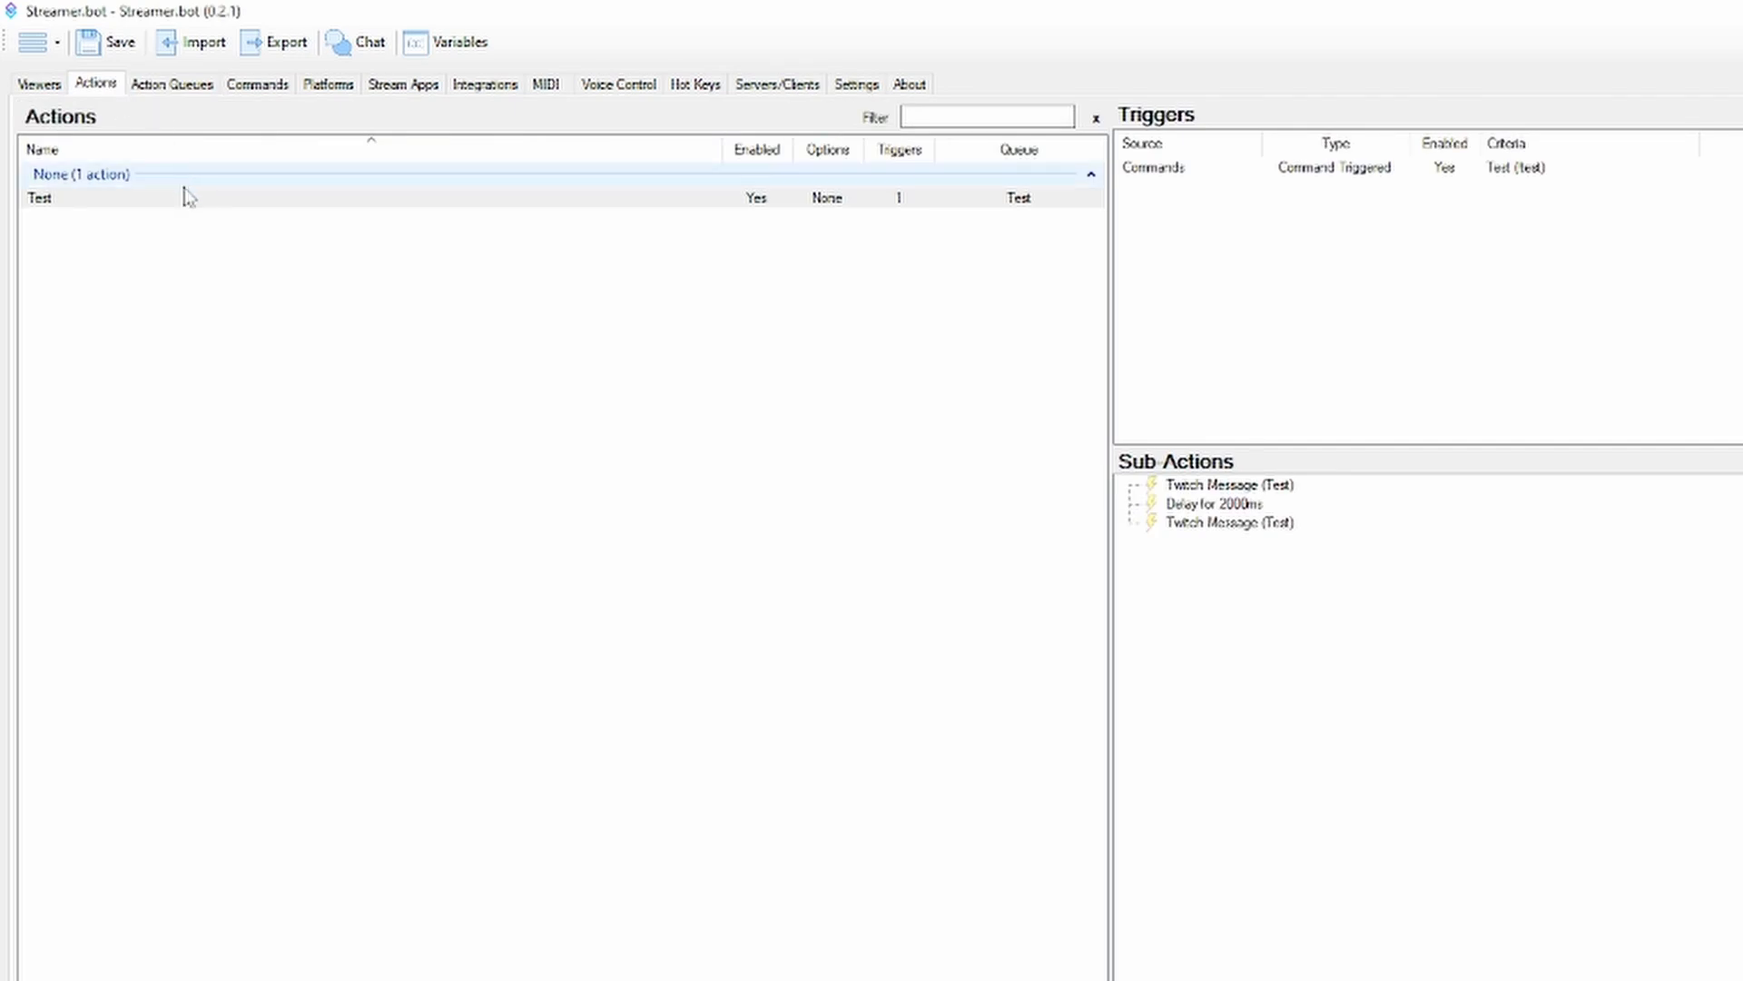
pyautogui.click(1222, 507)
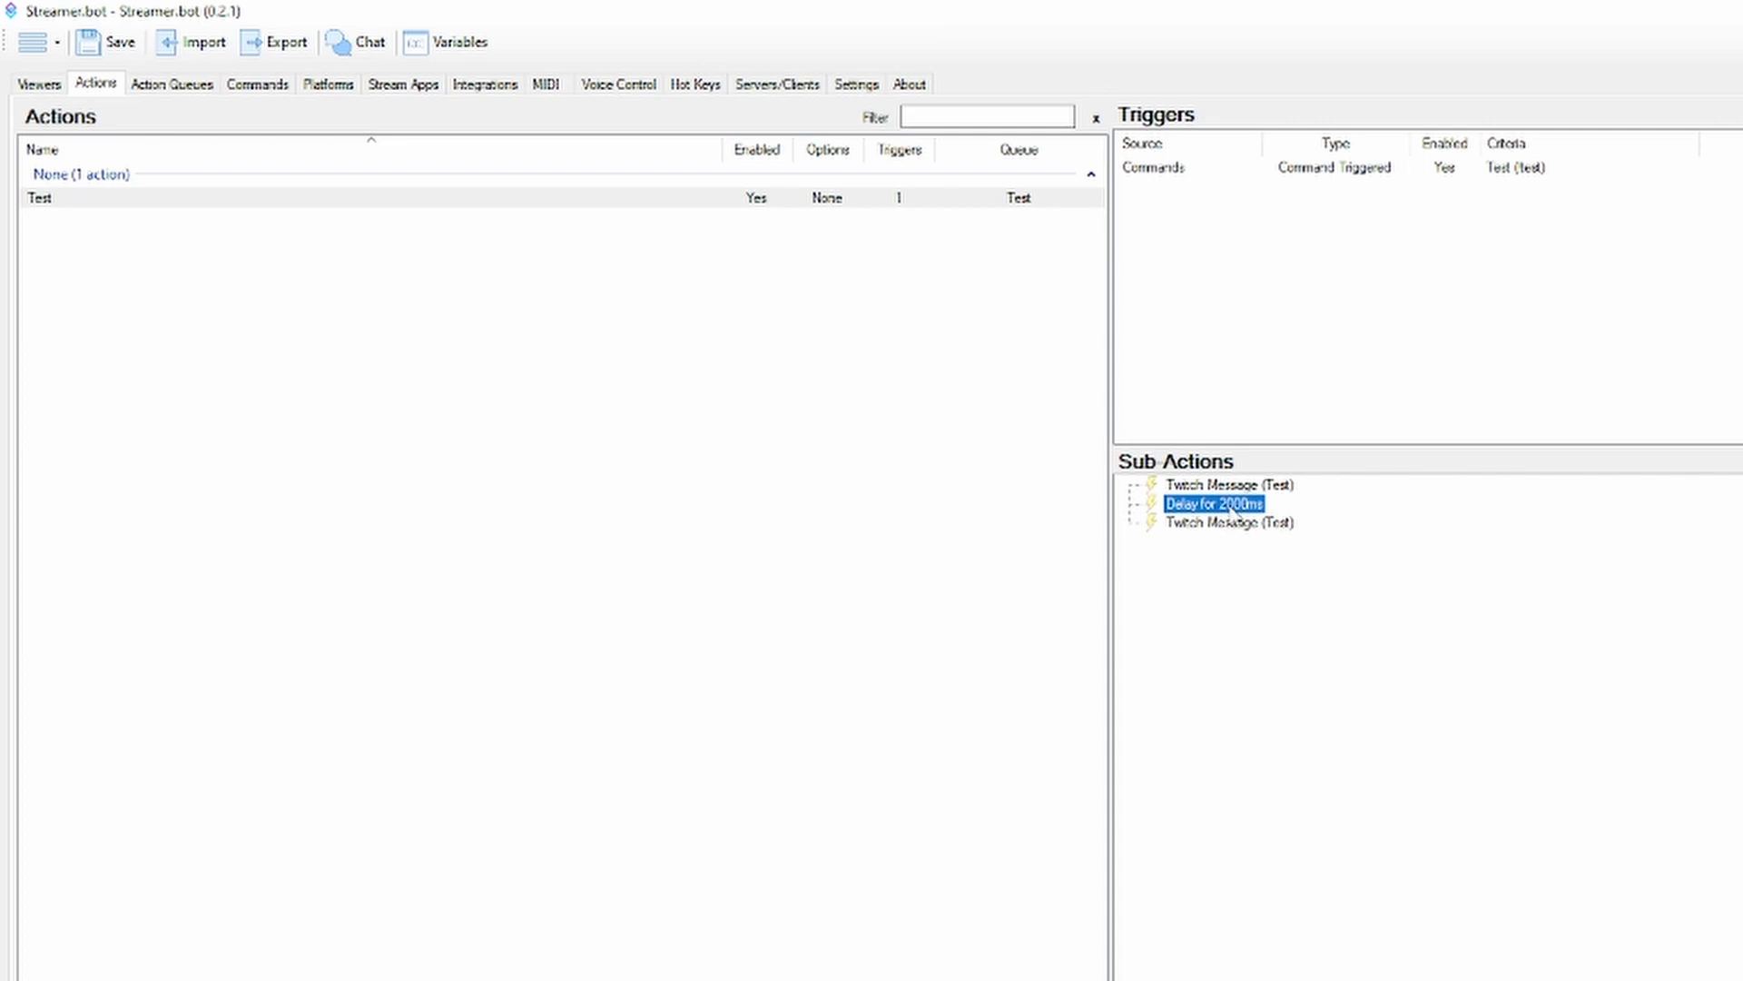
# Open the Test command to examine its options, sources, cooldowns and permissions, and leave it without saving
pyautogui.click(251, 87)
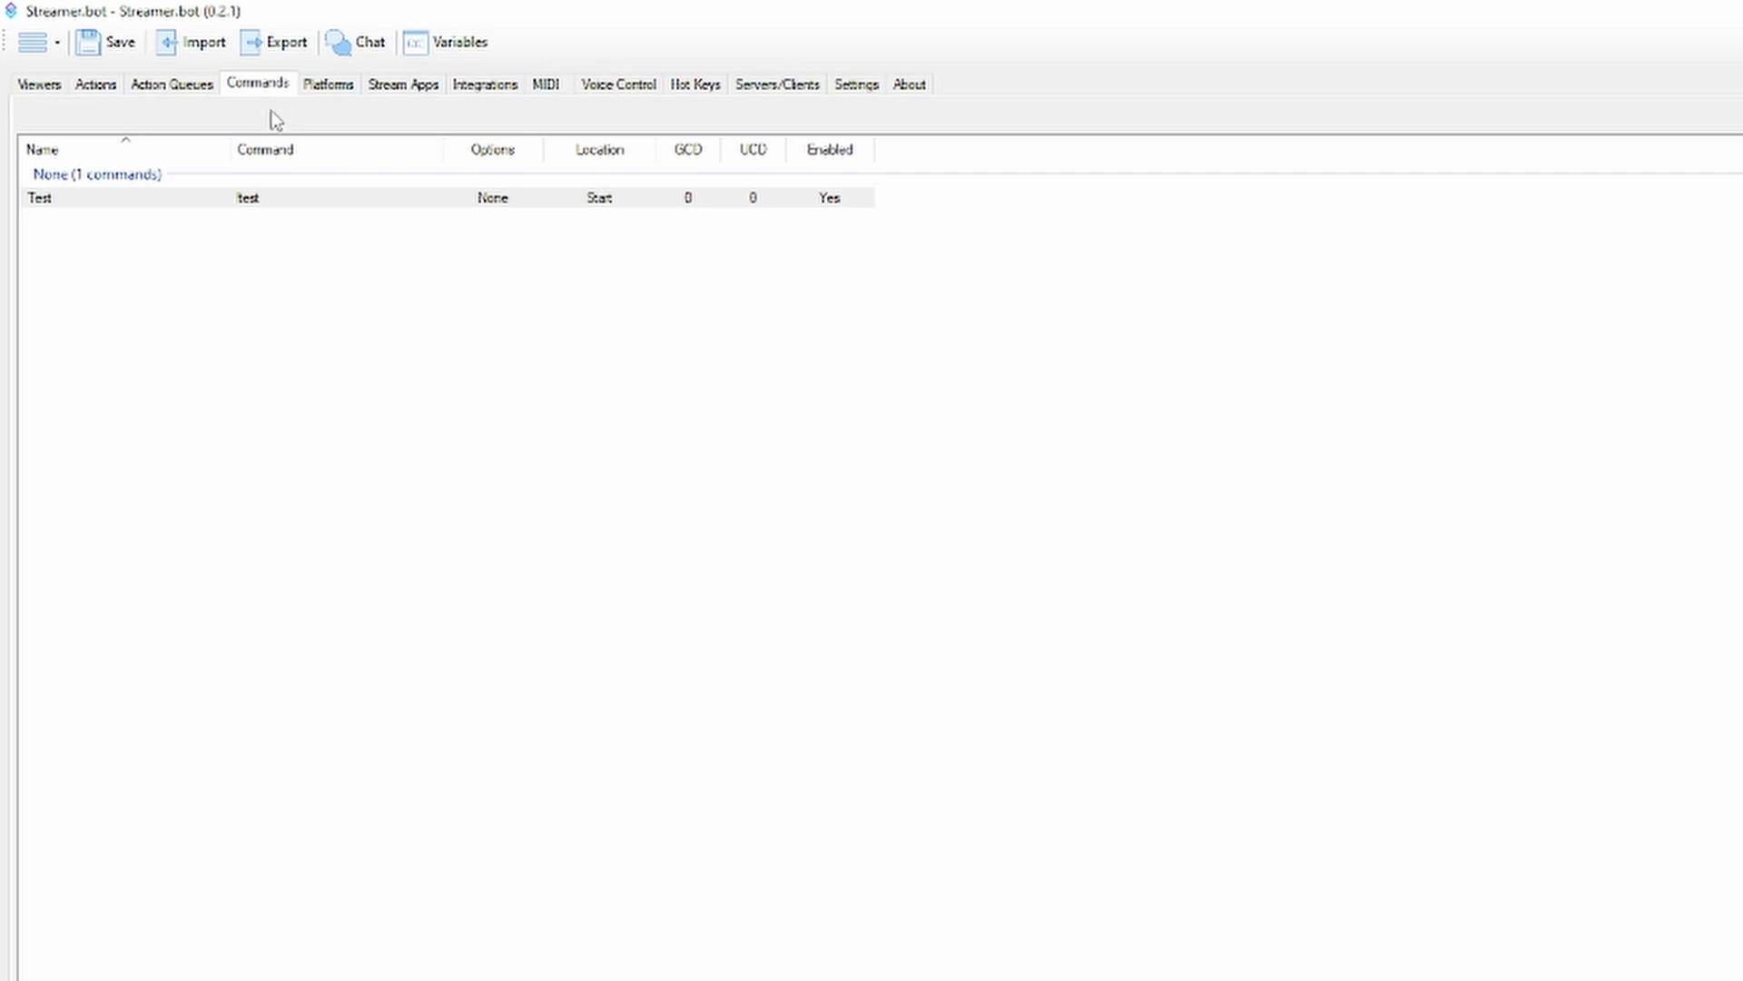
pyautogui.click(296, 198)
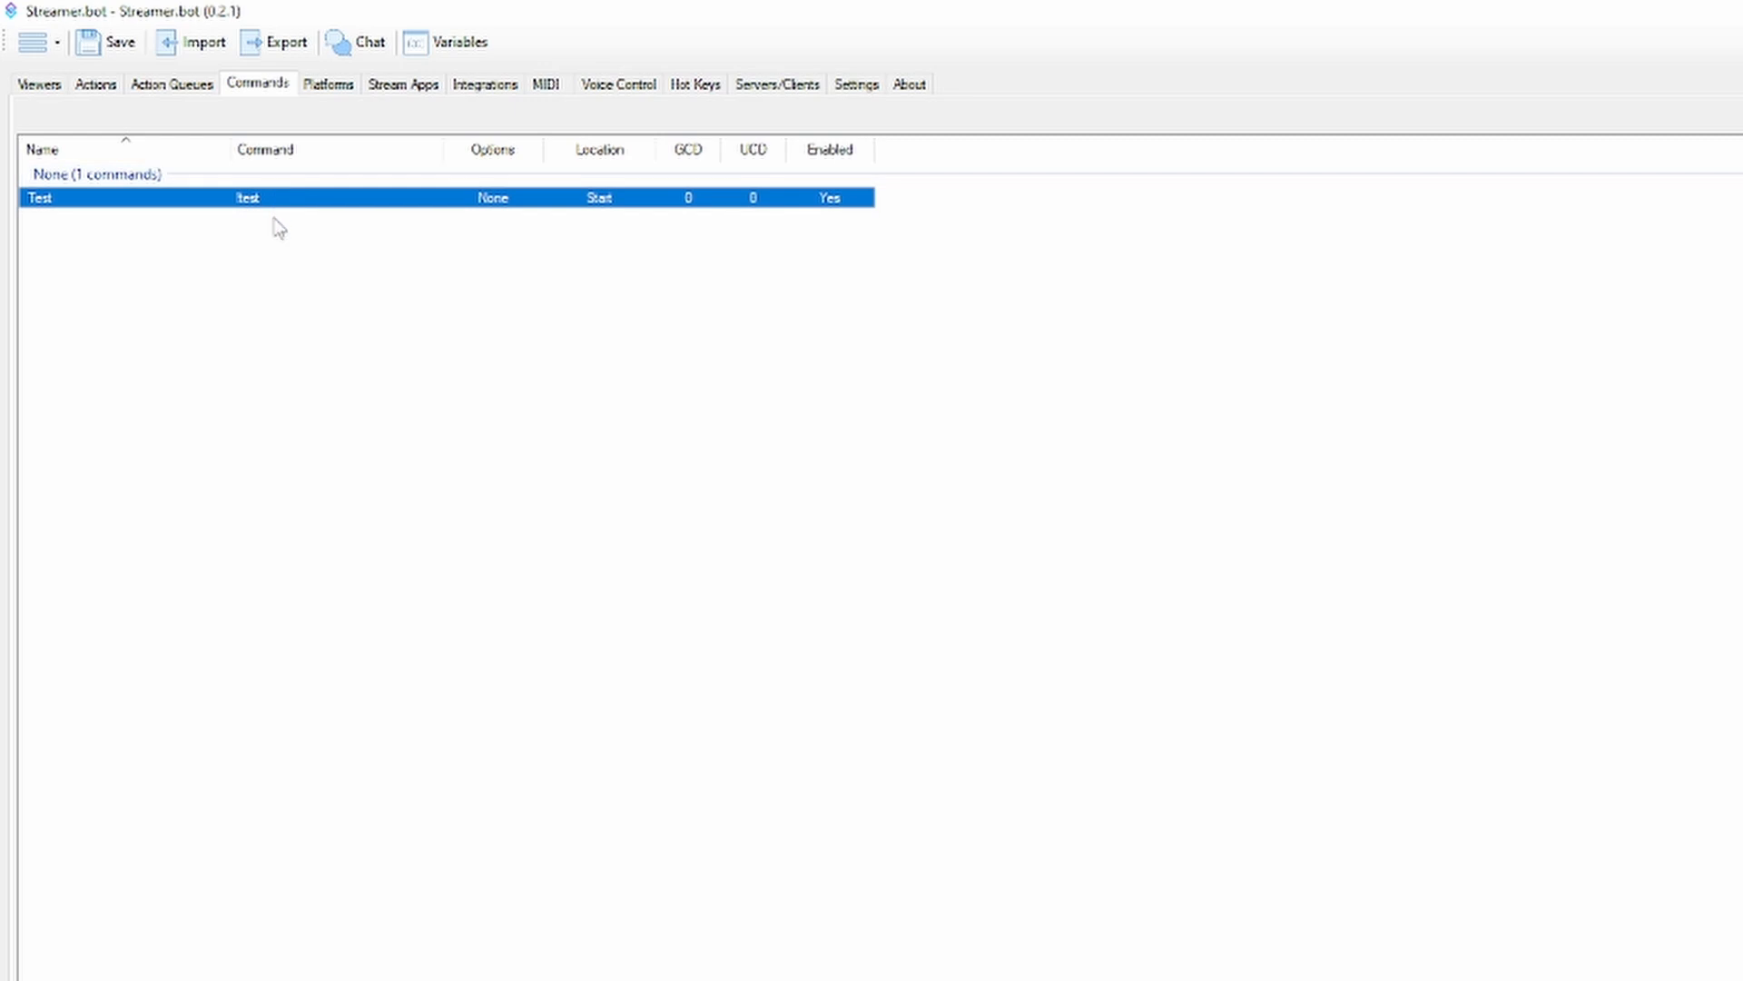
pyautogui.click(280, 230)
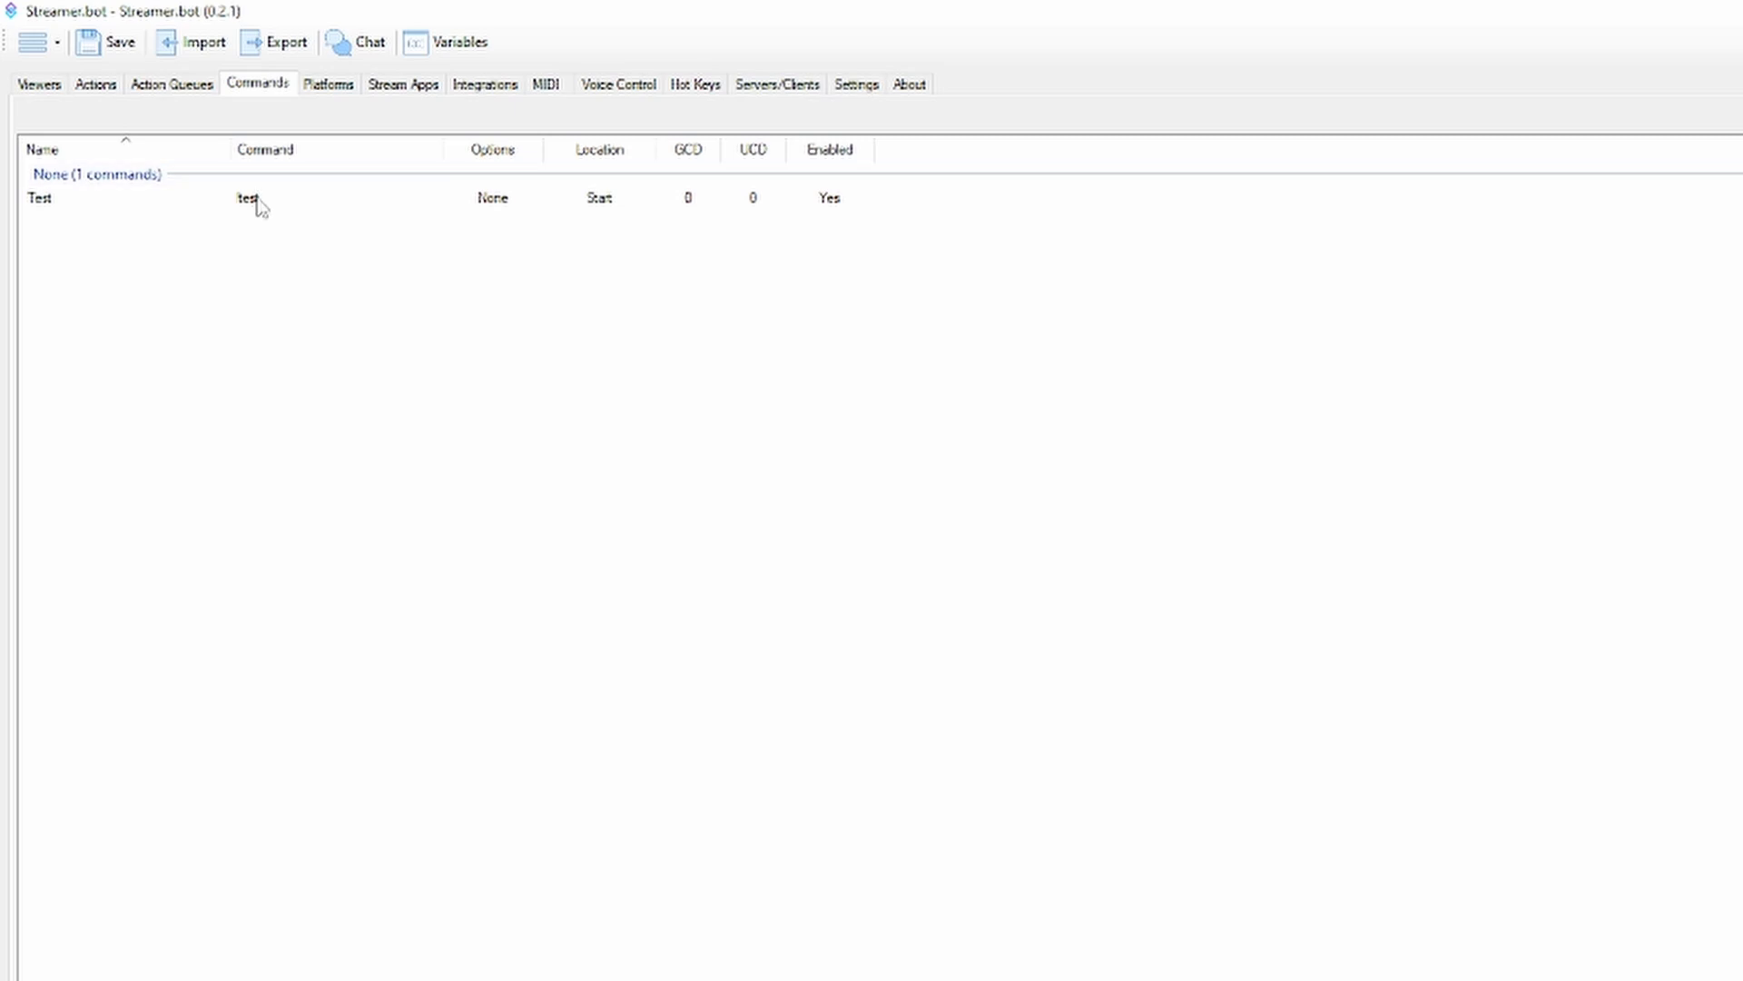
pyautogui.doubleClick(255, 203)
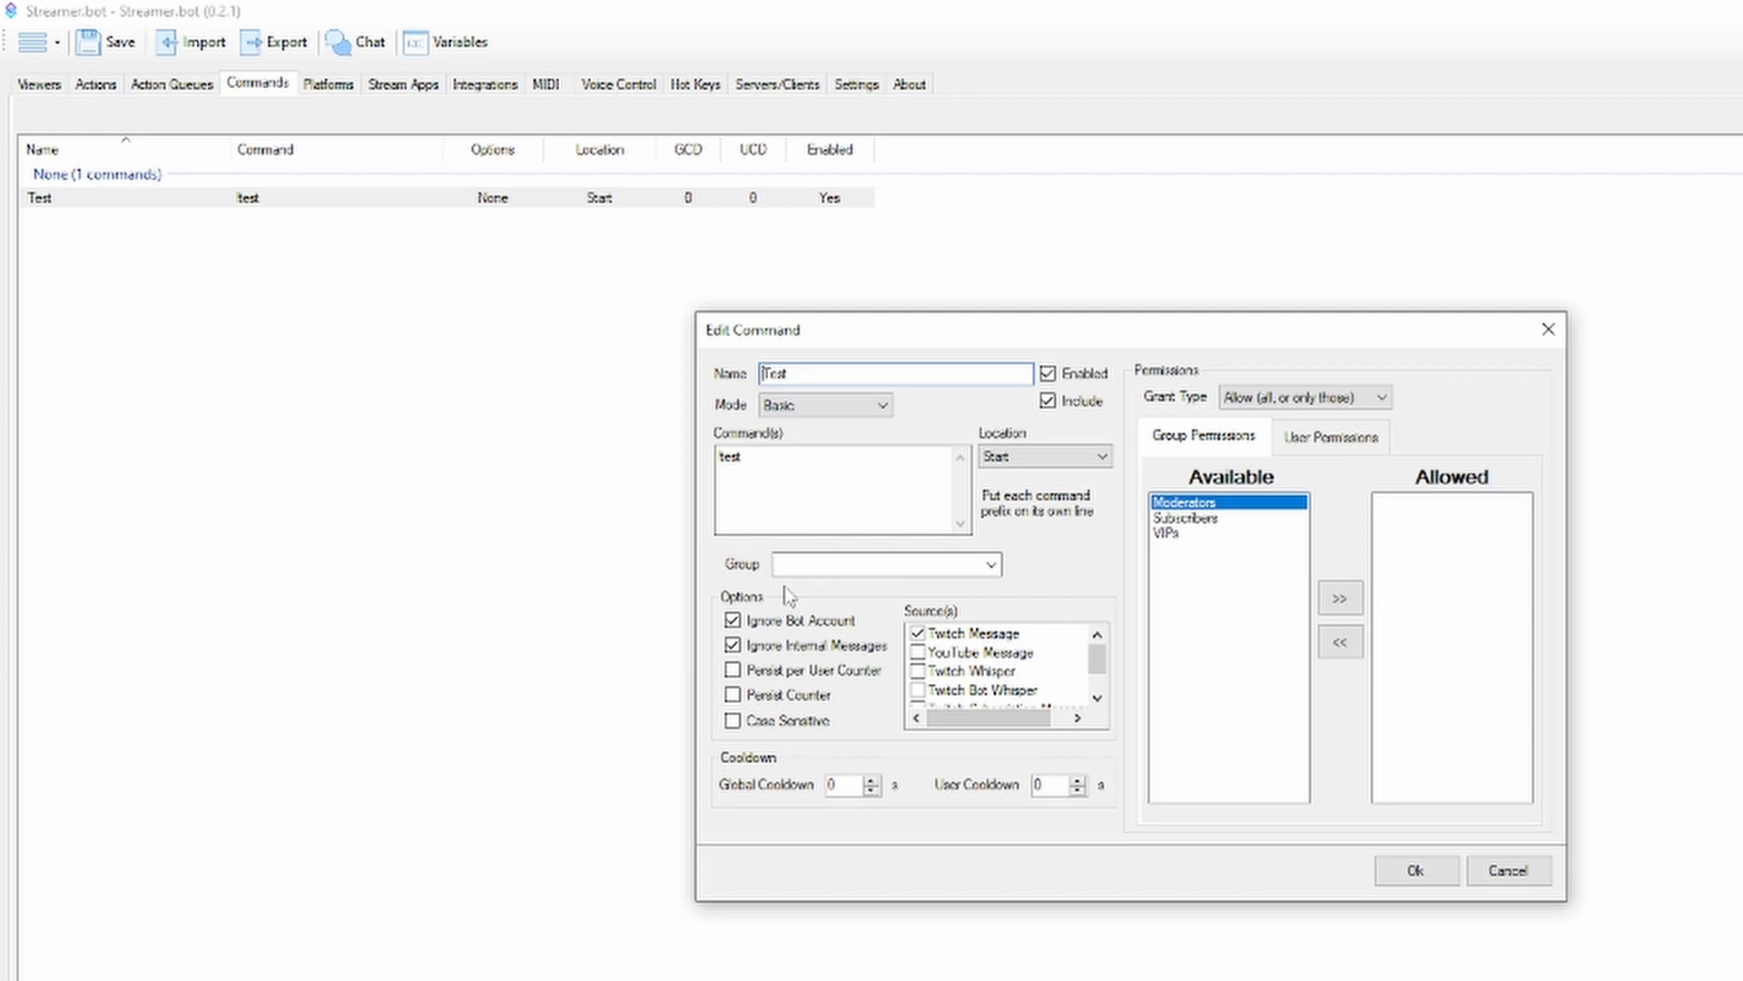
pyautogui.click(1507, 870)
# Select the Test action to view its triggers and sub-actions
pyautogui.click(96, 85)
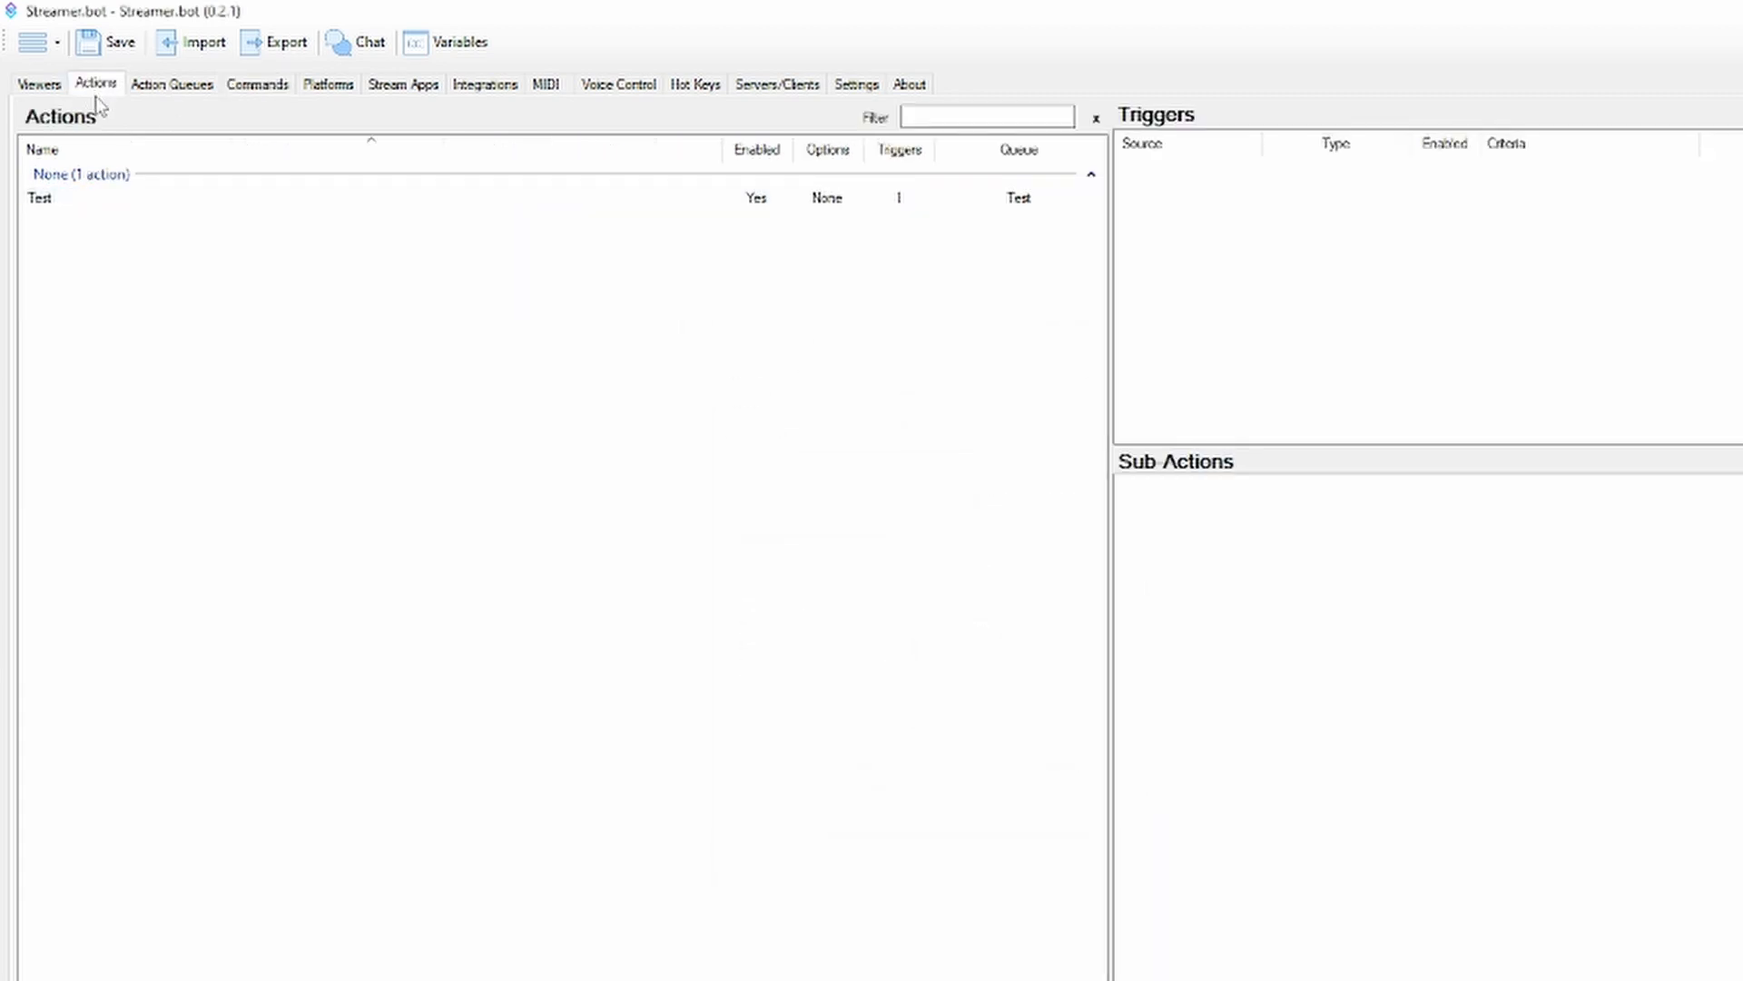
pyautogui.click(1026, 203)
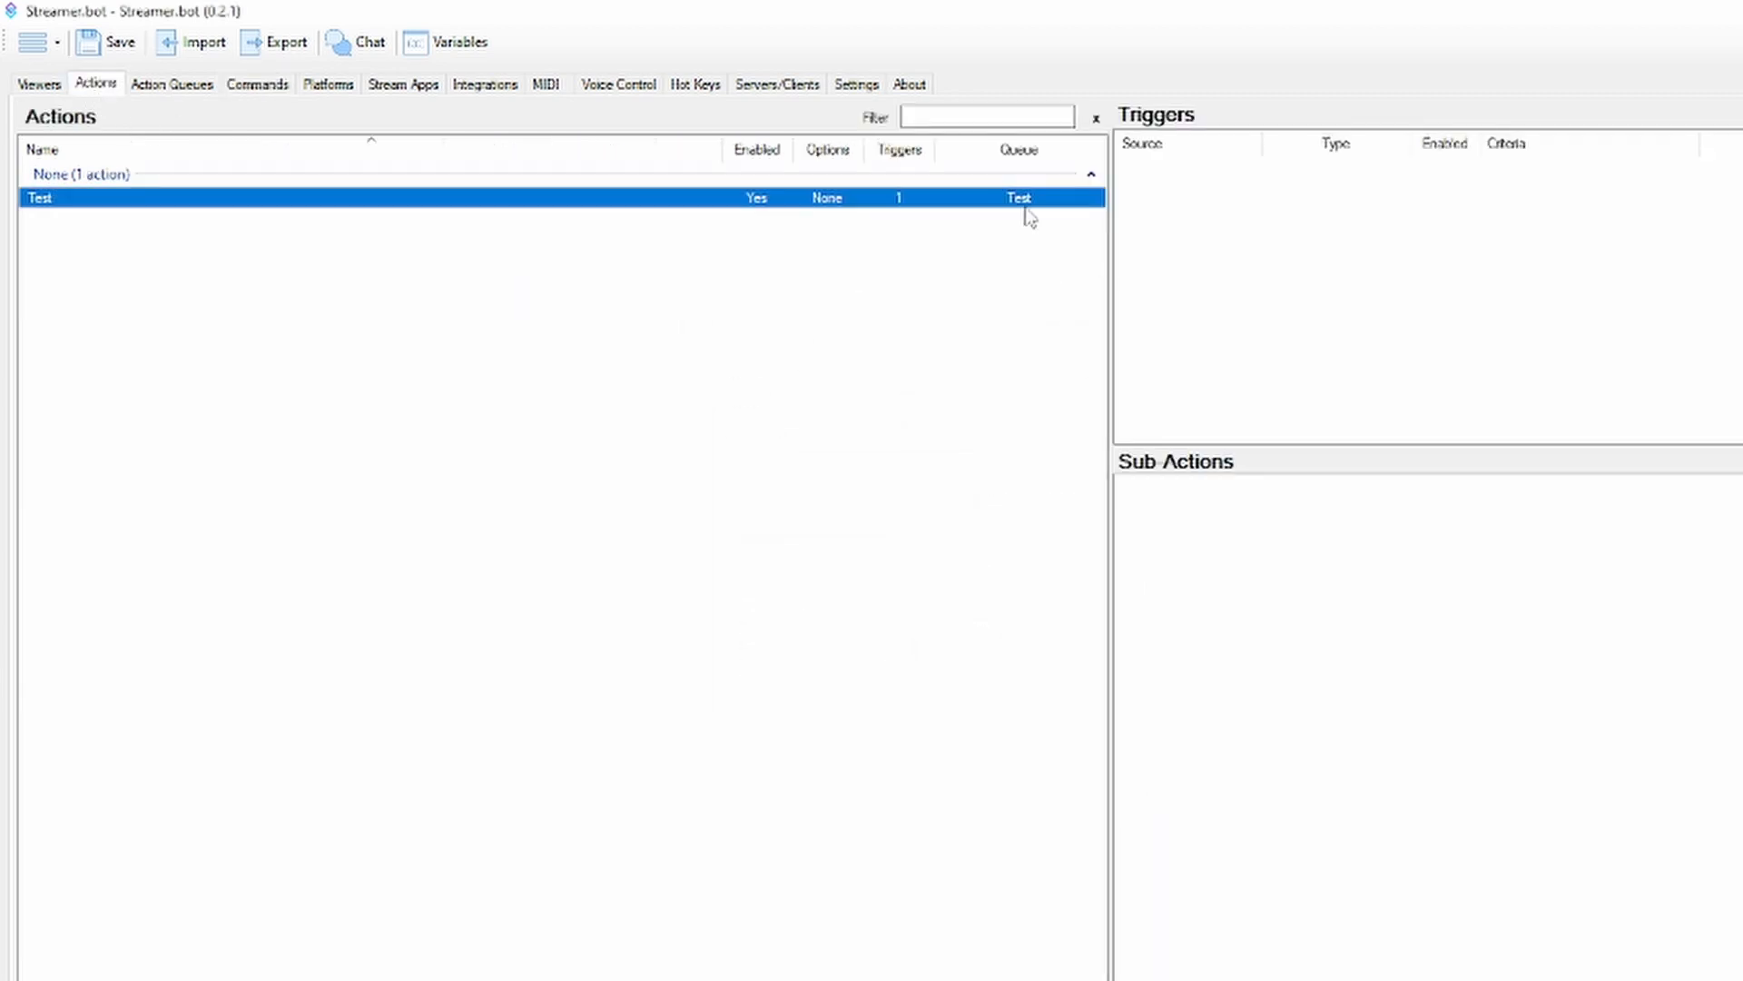
# Inspect the command trigger attached to the Test action
pyautogui.click(1195, 215)
pyautogui.click(1171, 169)
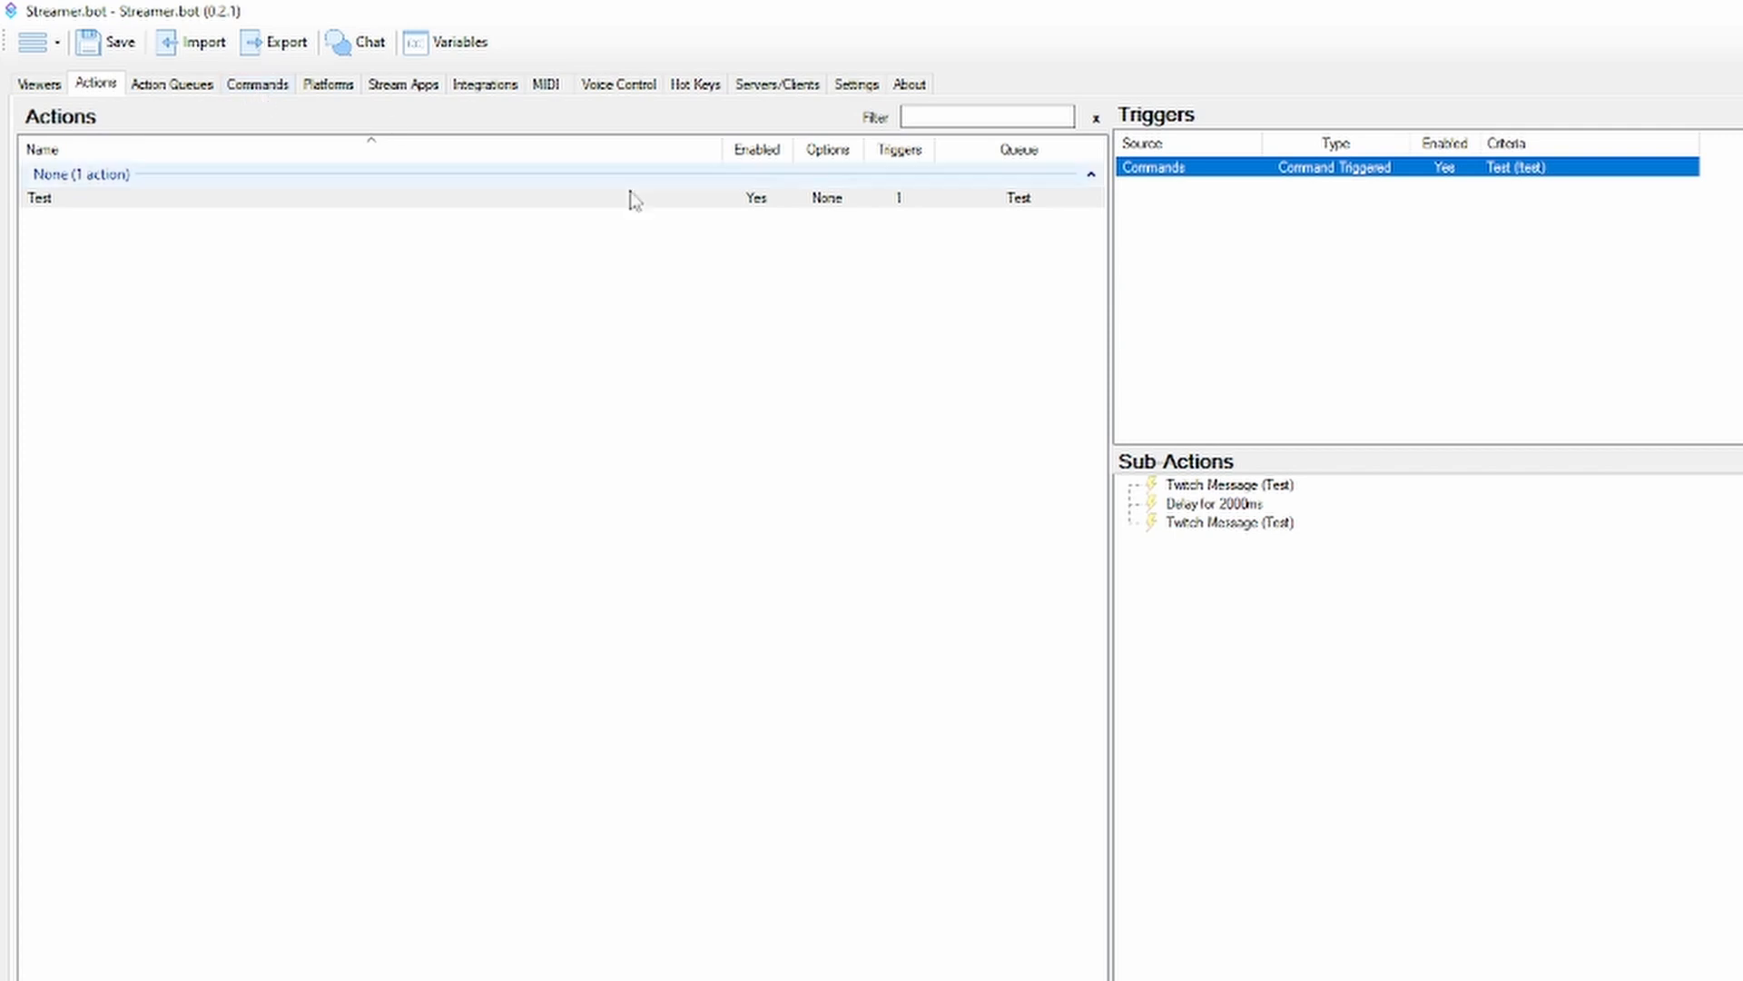
pyautogui.click(1228, 227)
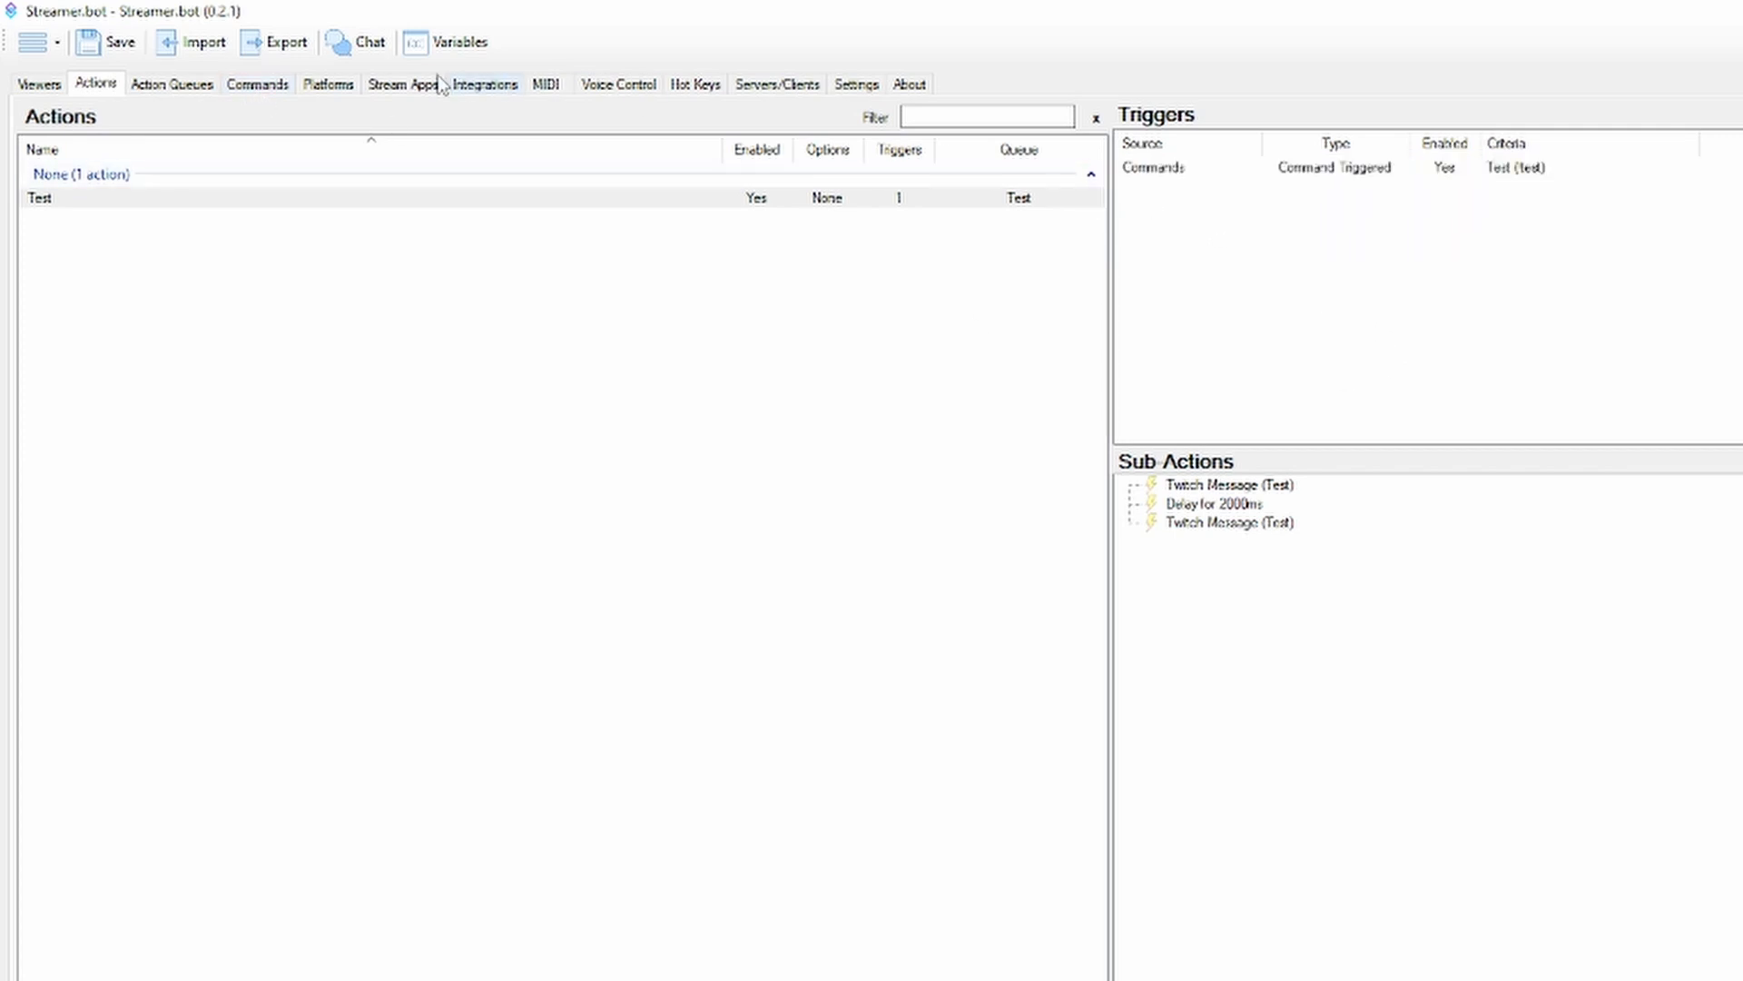
# Review the Test command's name and command text without saving, and return to the Test action's command trigger
pyautogui.click(253, 85)
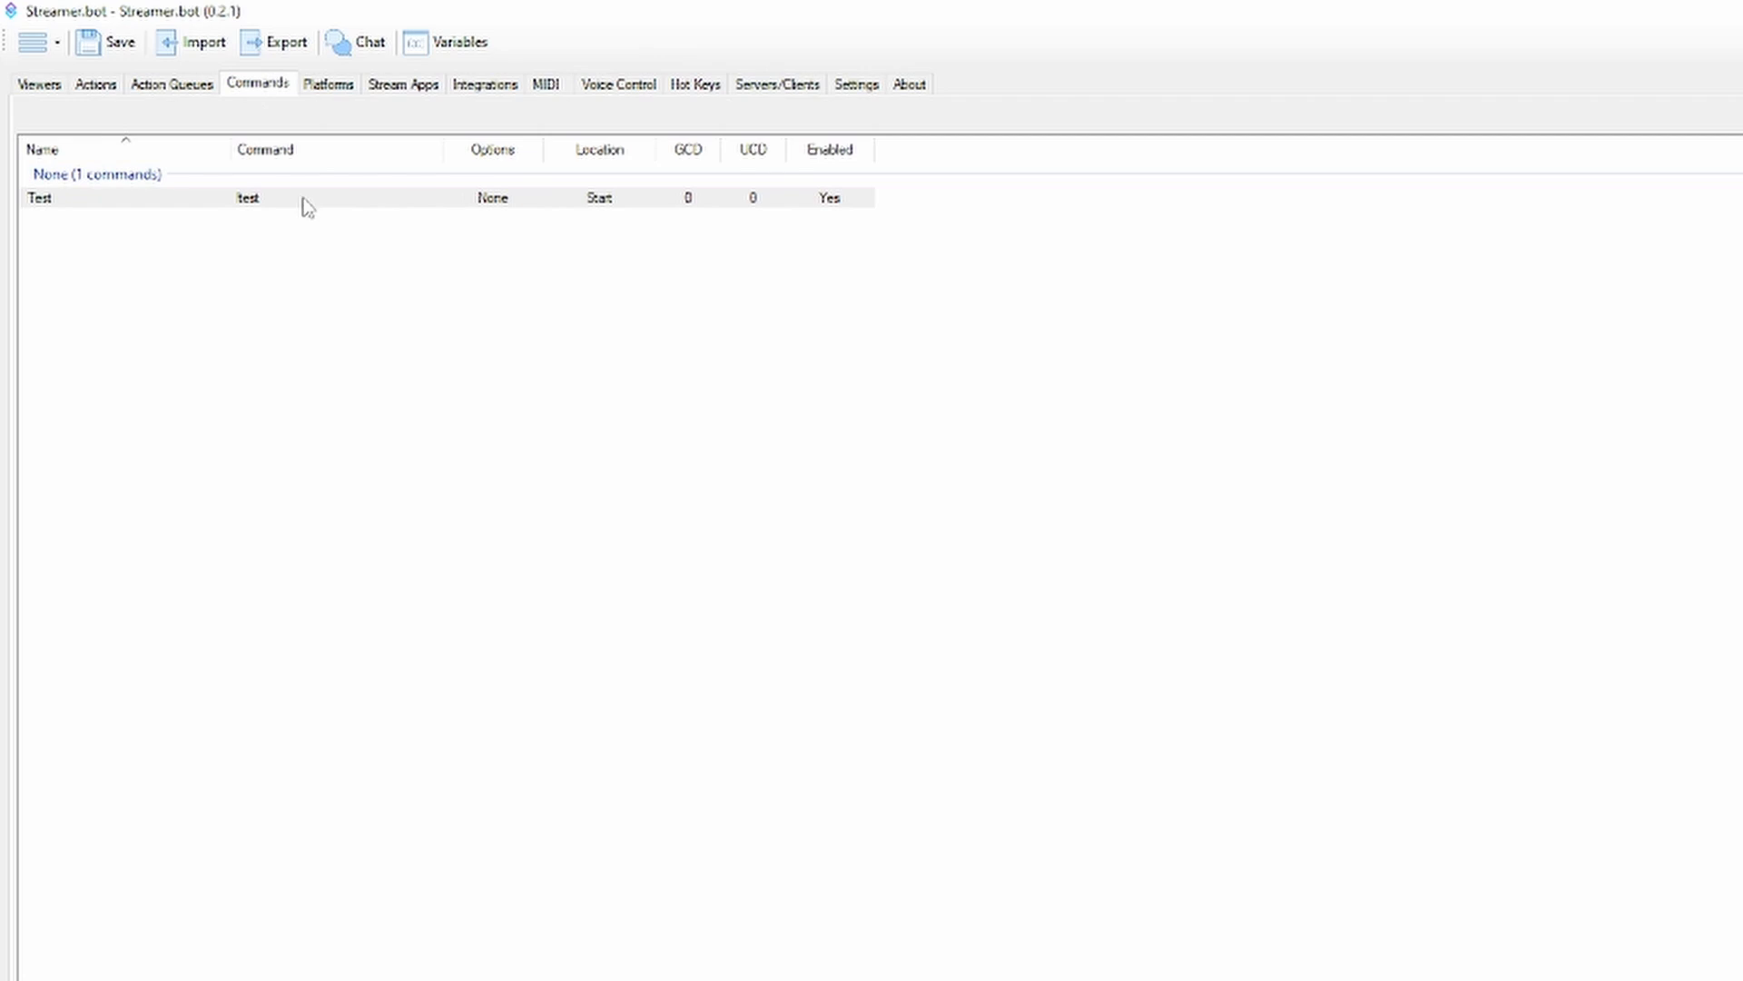
pyautogui.doubleClick(305, 204)
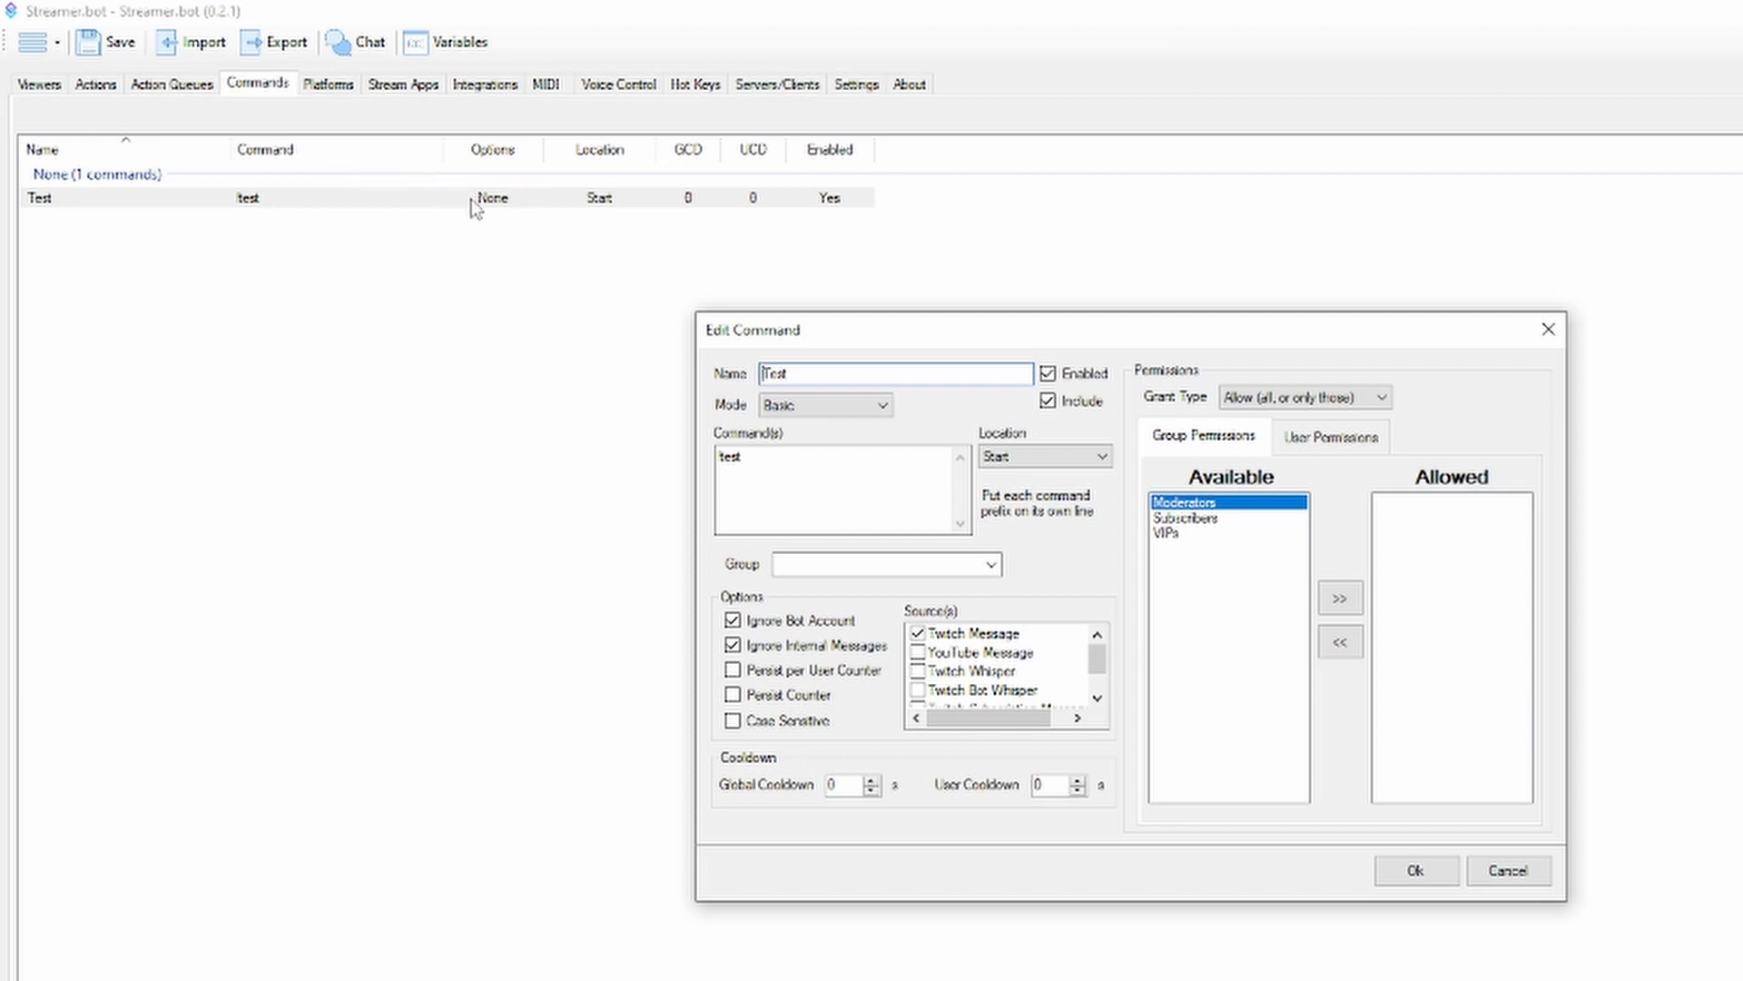
pyautogui.click(774, 467)
pyautogui.moveTo(741, 460); pyautogui.dragTo(684, 463)
pyautogui.click(801, 467)
pyautogui.moveTo(804, 374); pyautogui.dragTo(655, 363)
pyautogui.click(845, 372)
pyautogui.click(1542, 872)
pyautogui.click(86, 84)
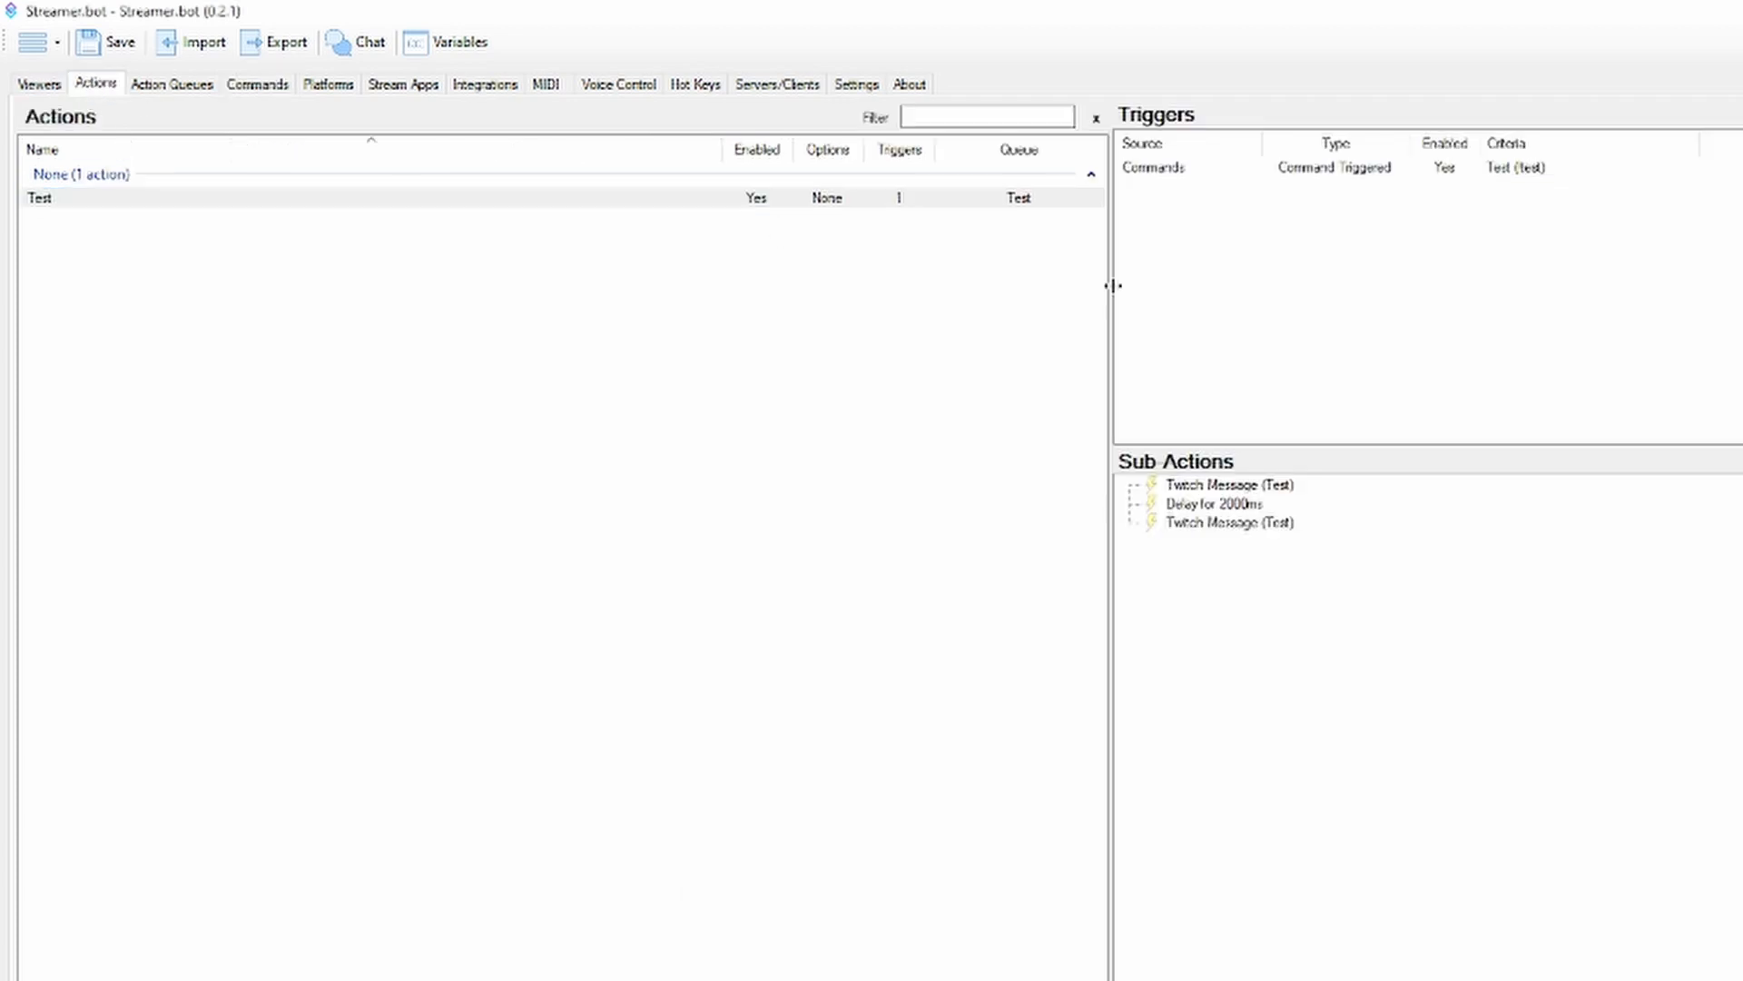
pyautogui.click(1191, 169)
# Assign the Test command to a new group named Chat Messages and save the change
pyautogui.click(259, 80)
pyautogui.doubleClick(155, 179)
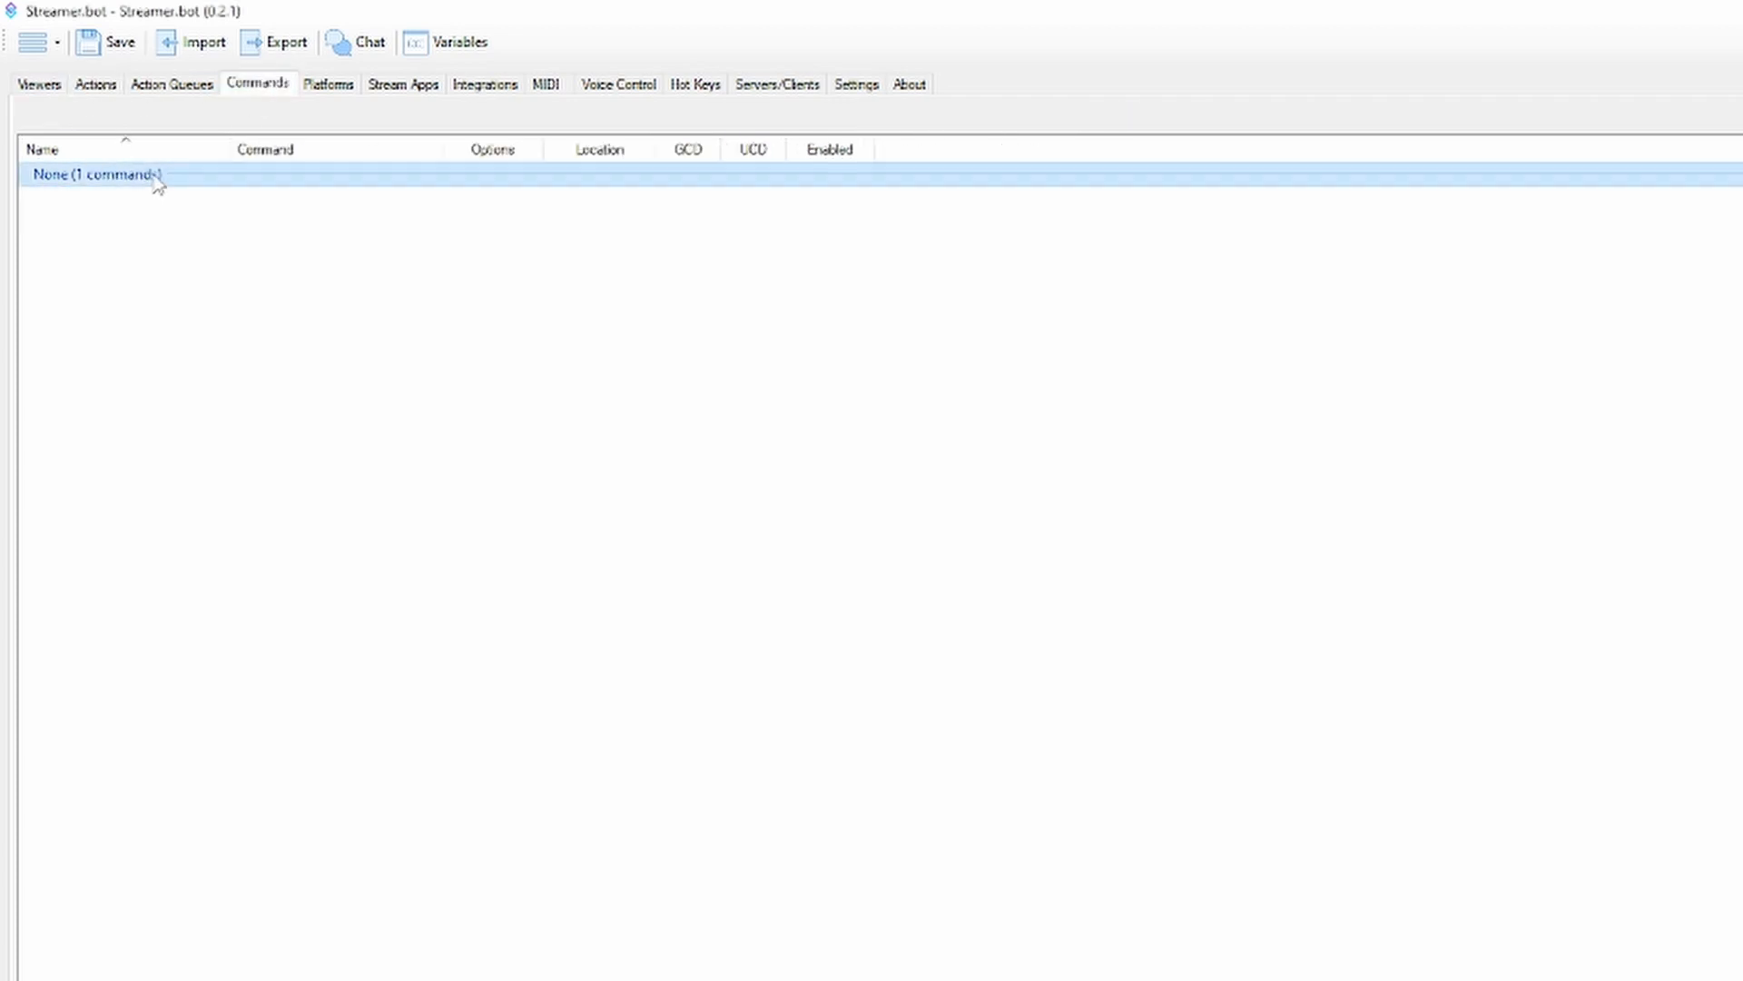
pyautogui.doubleClick(155, 176)
pyautogui.doubleClick(146, 204)
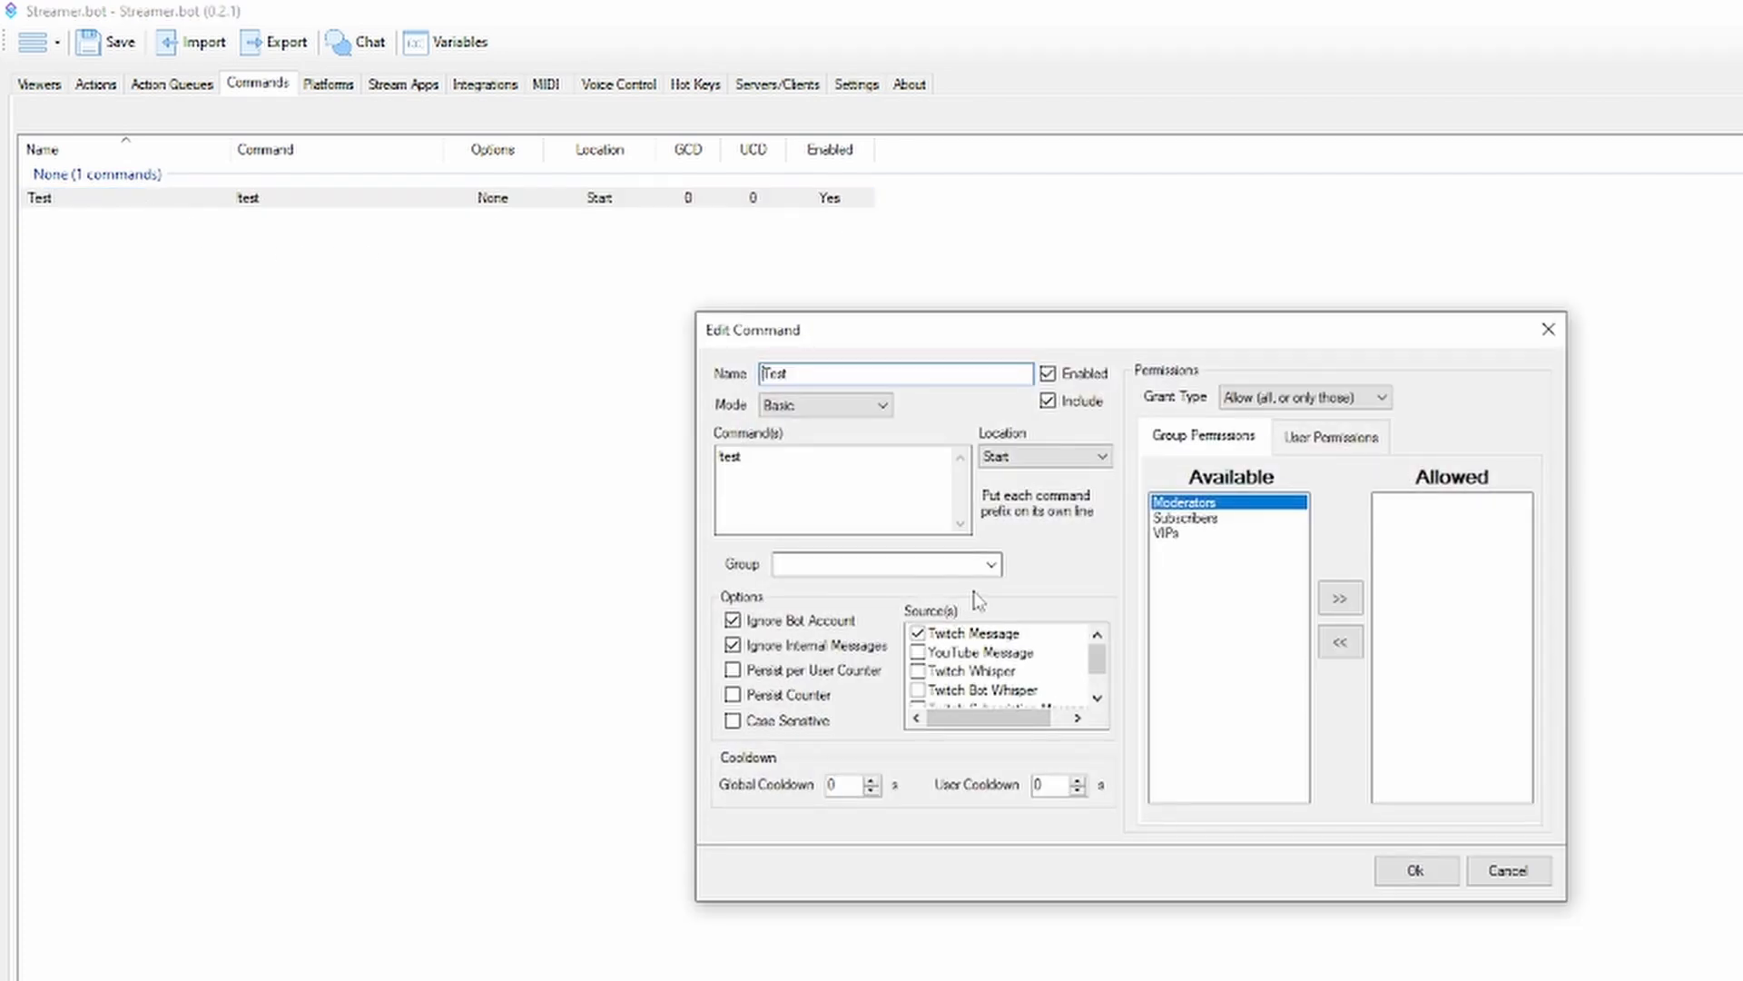
pyautogui.click(992, 567)
pyautogui.click(992, 566)
pyautogui.write('Chat Messages')
pyautogui.click(1412, 870)
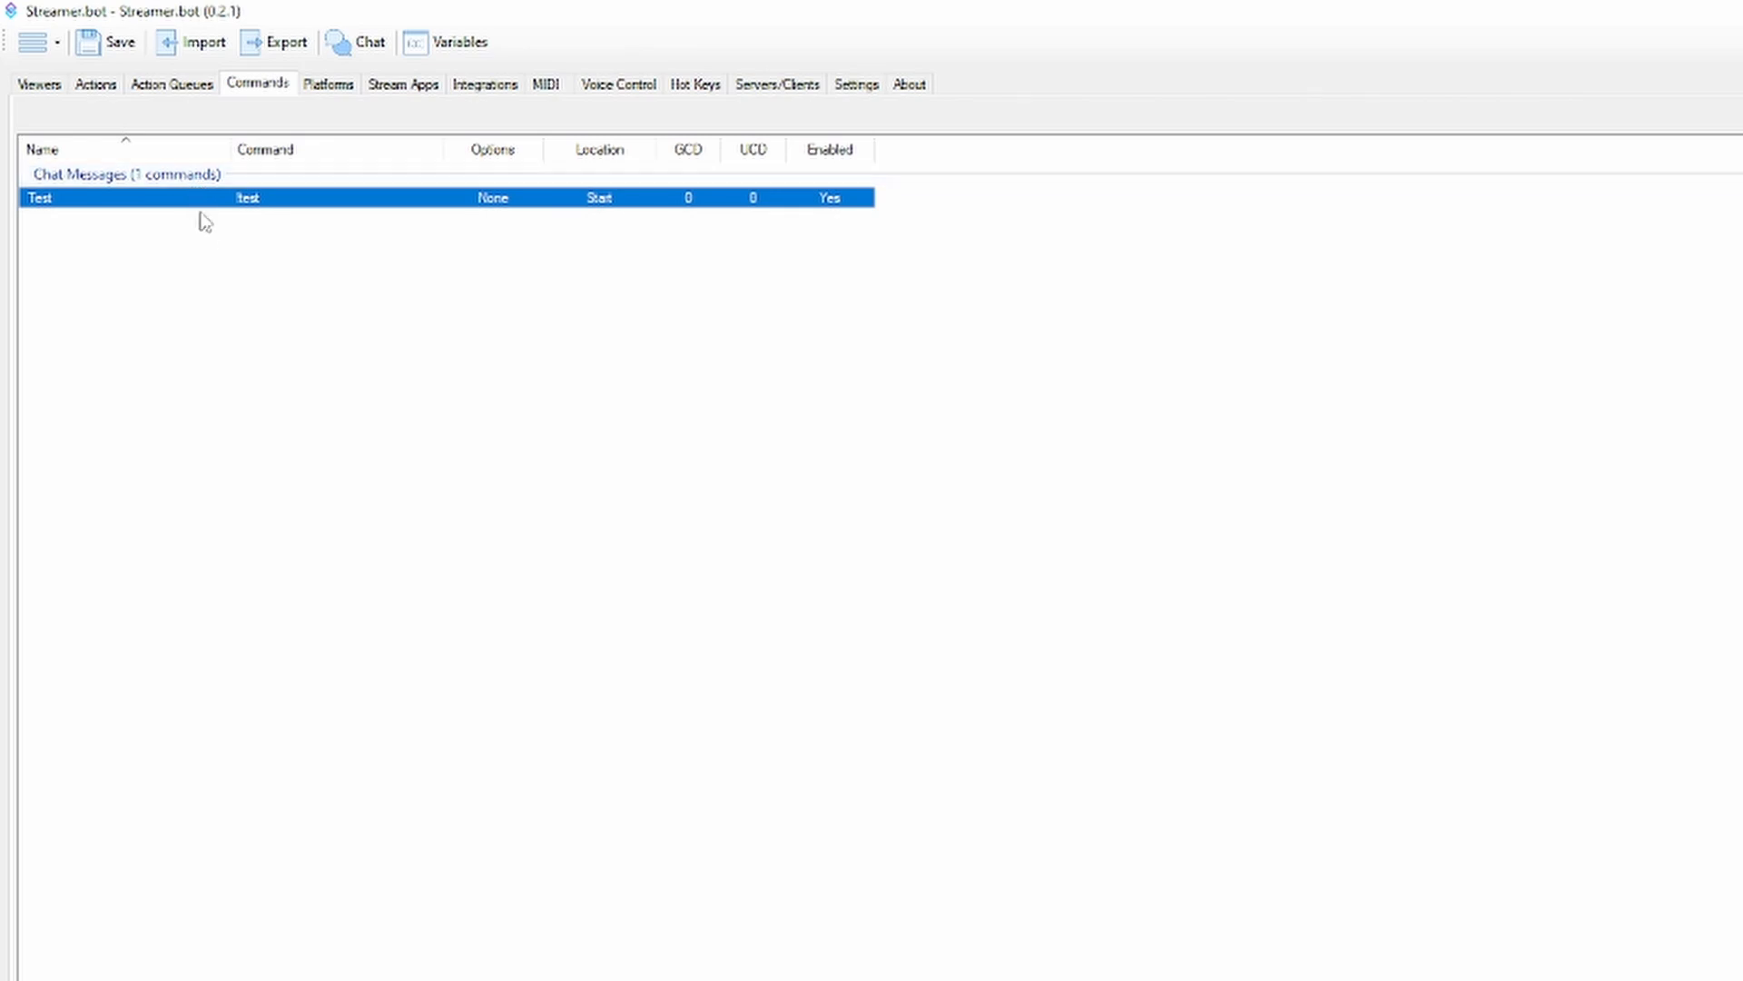
# Add a command named Test with the command text !test2 in a new group named Fun Stuff
pyautogui.rightClick(205, 247)
pyautogui.click(247, 260)
pyautogui.click(769, 470)
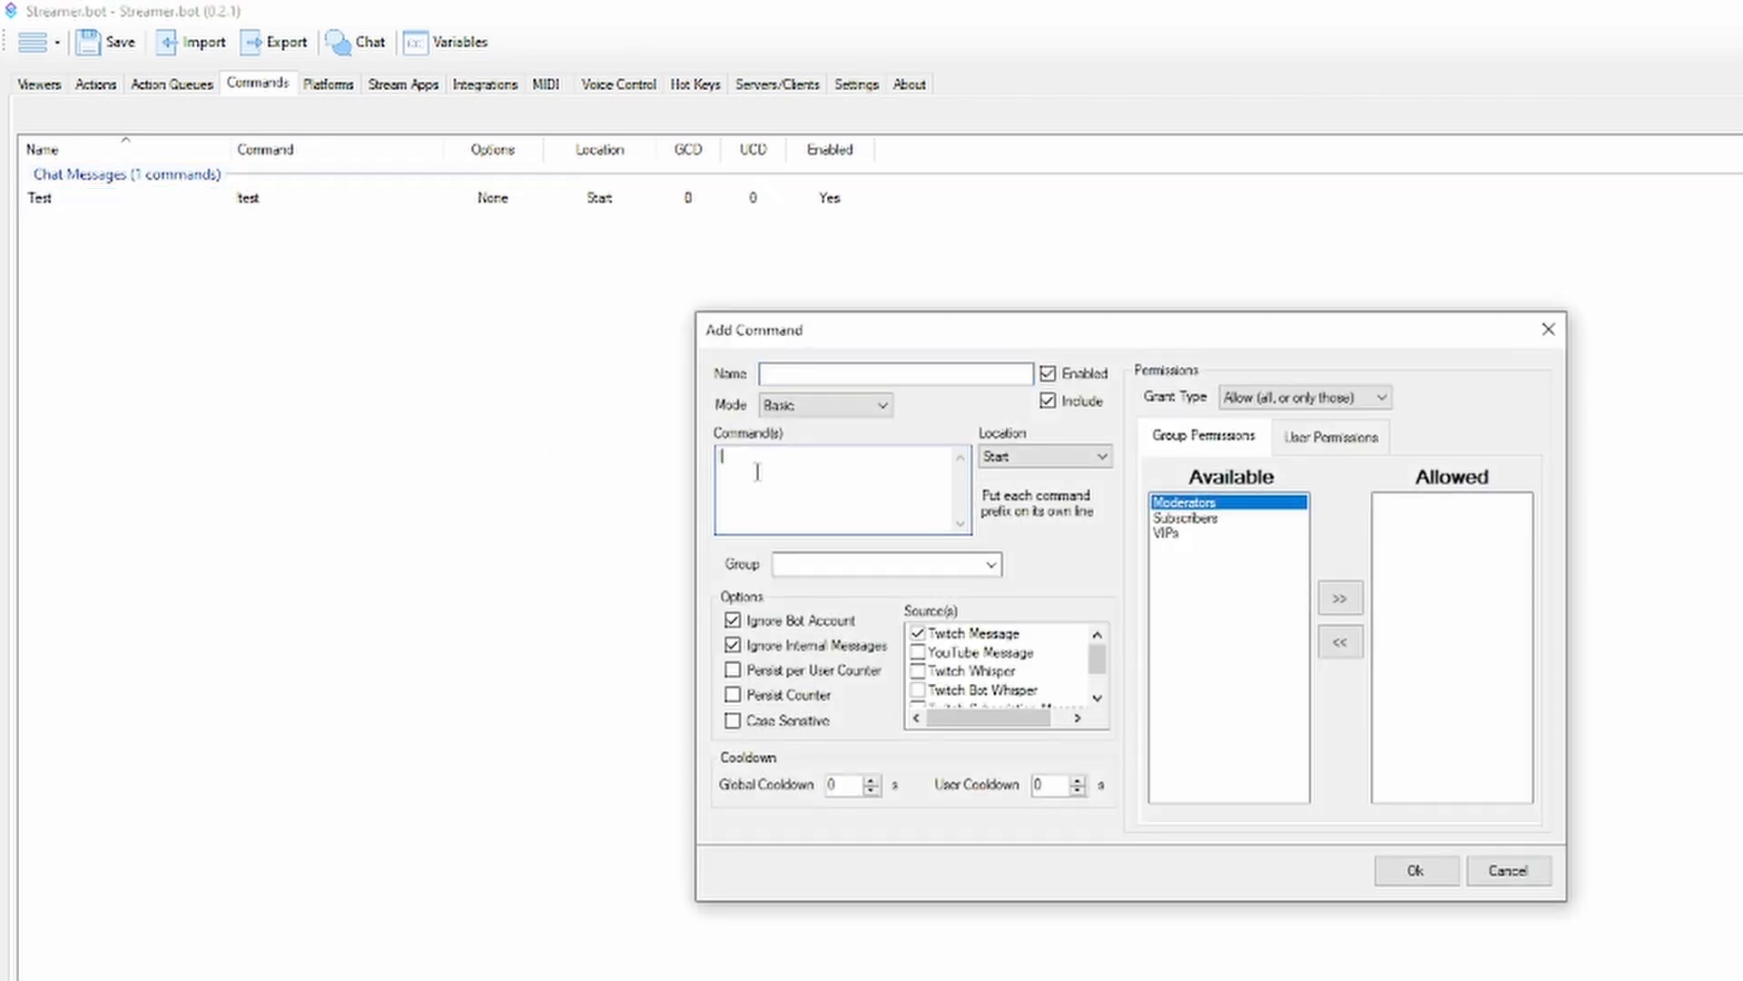
pyautogui.write('test2')
pyautogui.click(816, 370)
pyautogui.write('Test')
pyautogui.click(823, 561)
pyautogui.write('Fun Stuff')
pyautogui.click(1403, 870)
pyautogui.click(413, 391)
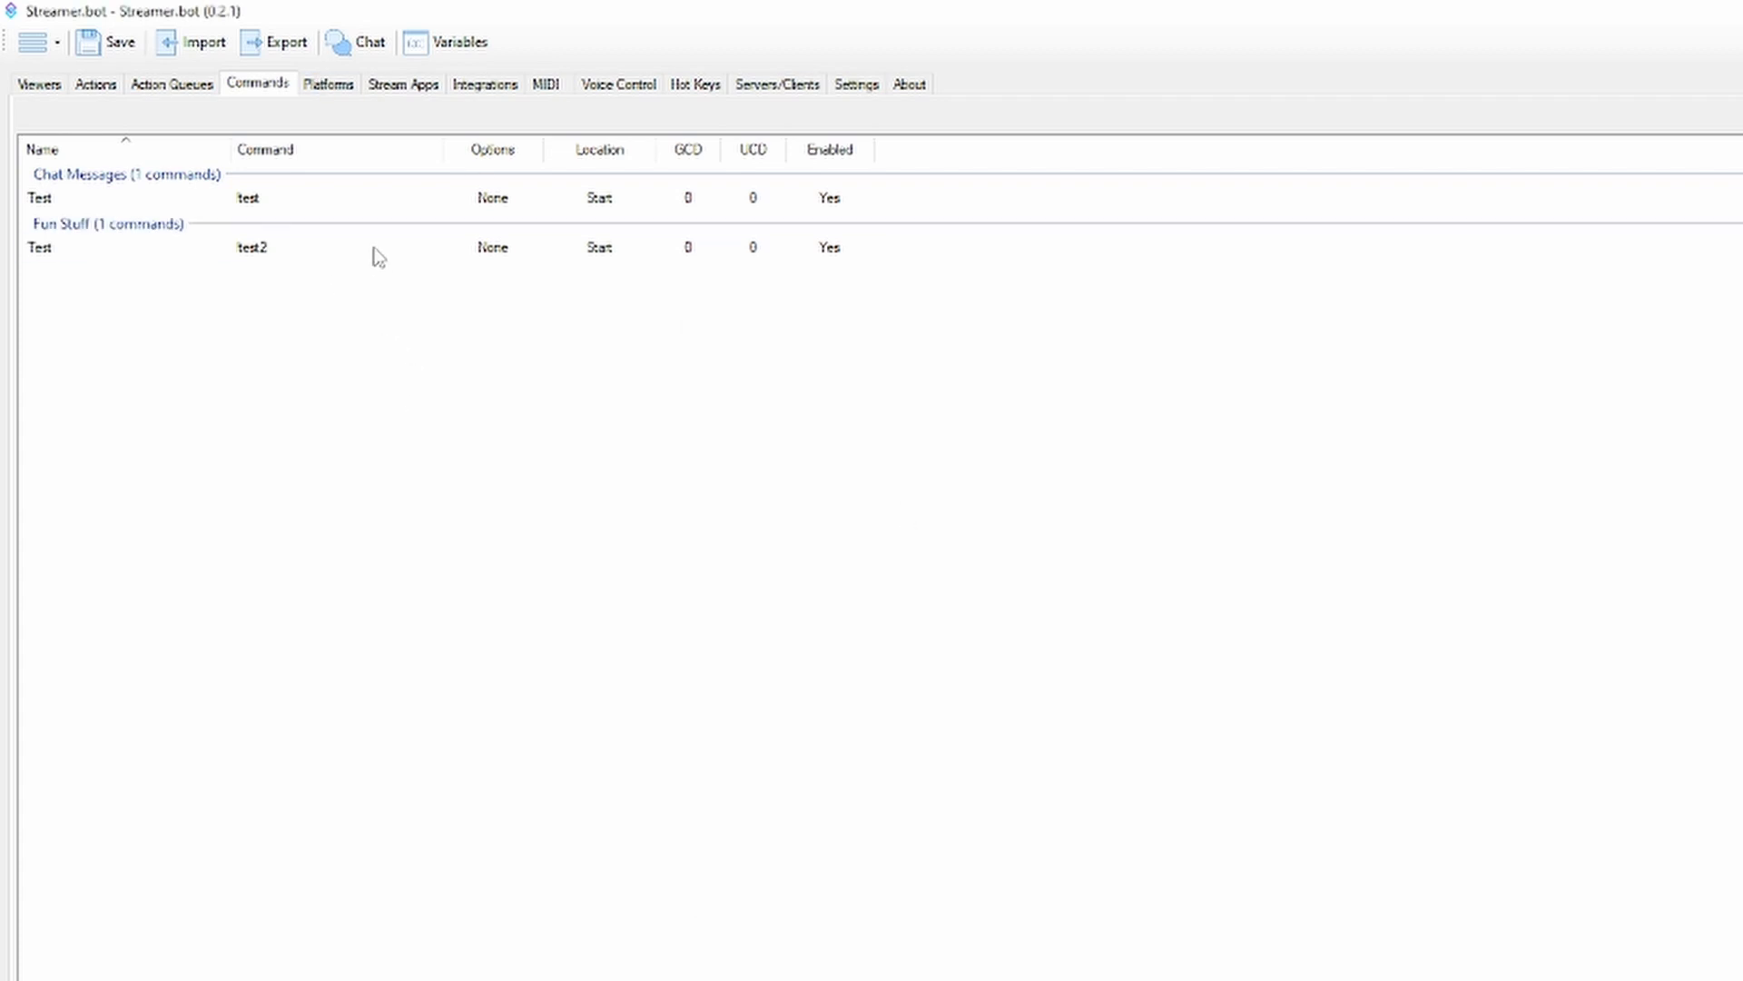
# Open the Test command in the Chat Messages group and examine its group permissions and message sources
pyautogui.doubleClick(200, 198)
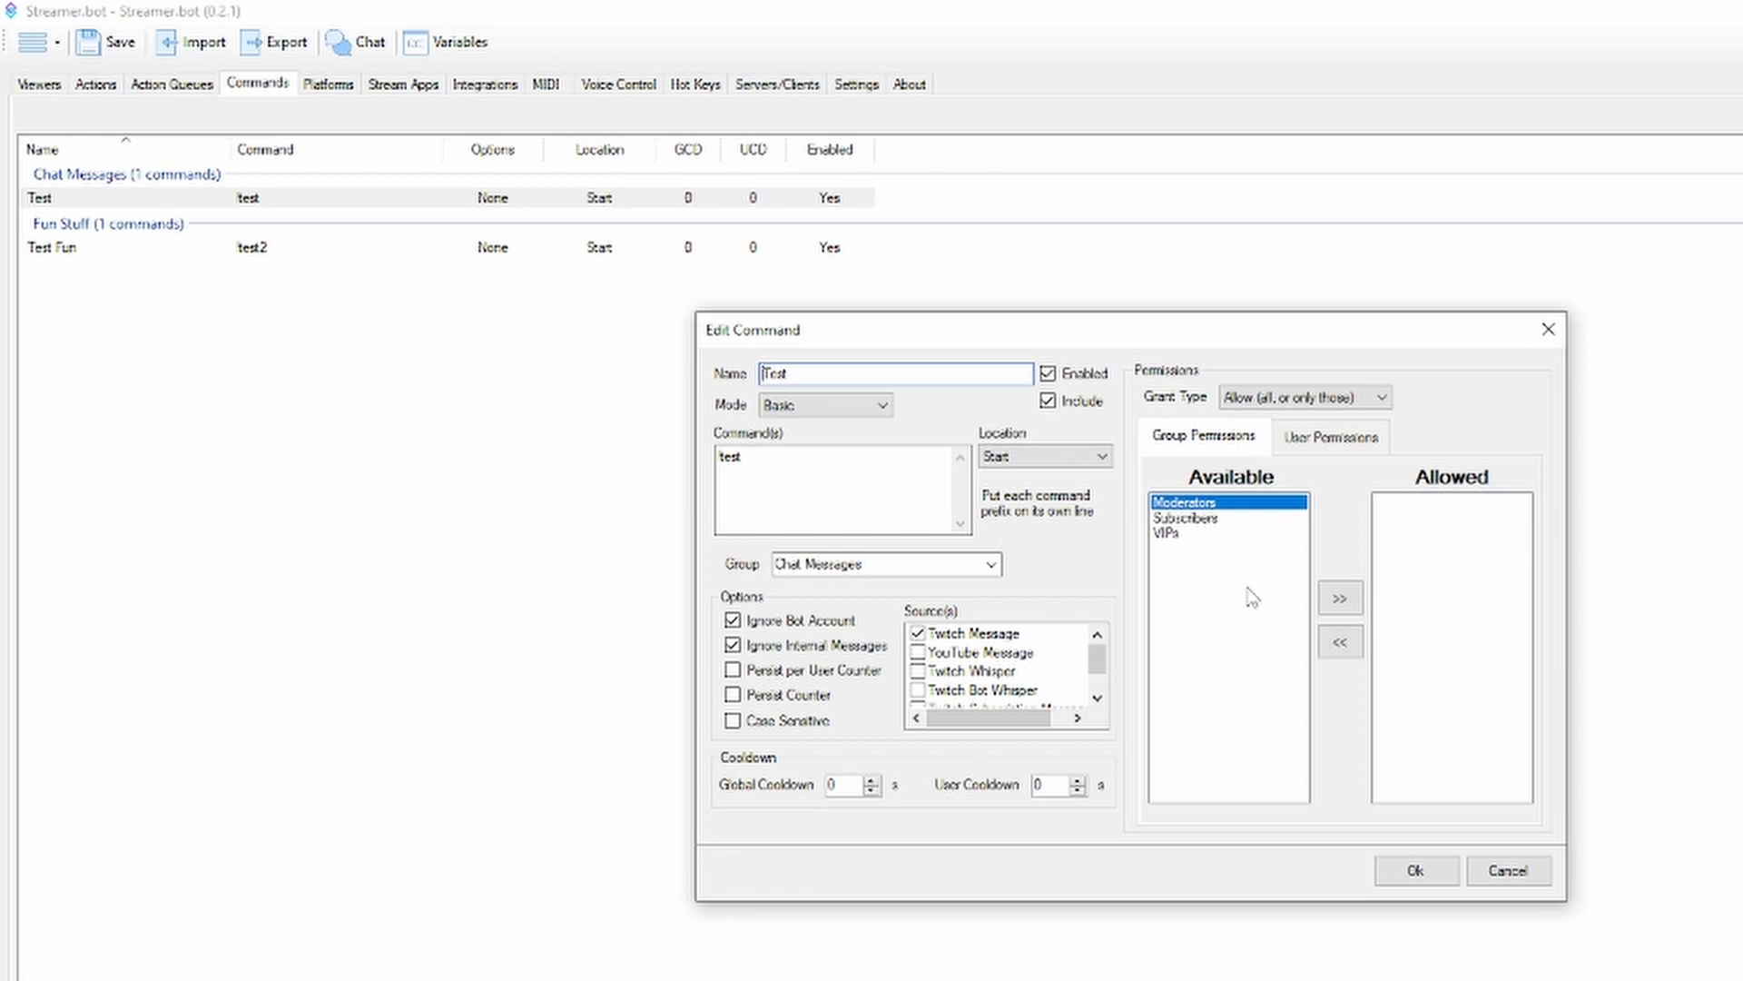
pyautogui.click(1339, 598)
pyautogui.moveTo(1097, 664)
pyautogui.mouseDown()
pyautogui.moveTo(1111, 679)
pyautogui.moveTo(1113, 654)
pyautogui.mouseUp()
pyautogui.click(875, 468)
pyautogui.scroll(-1, 920, 657)
pyautogui.scroll(1, 919, 658)
pyautogui.scroll(-1, 923, 679)
pyautogui.scroll(1, 944, 677)
# Switch the Test command's mode to Regex to view its expression field, and set it back to Basic
pyautogui.click(883, 405)
pyautogui.click(876, 439)
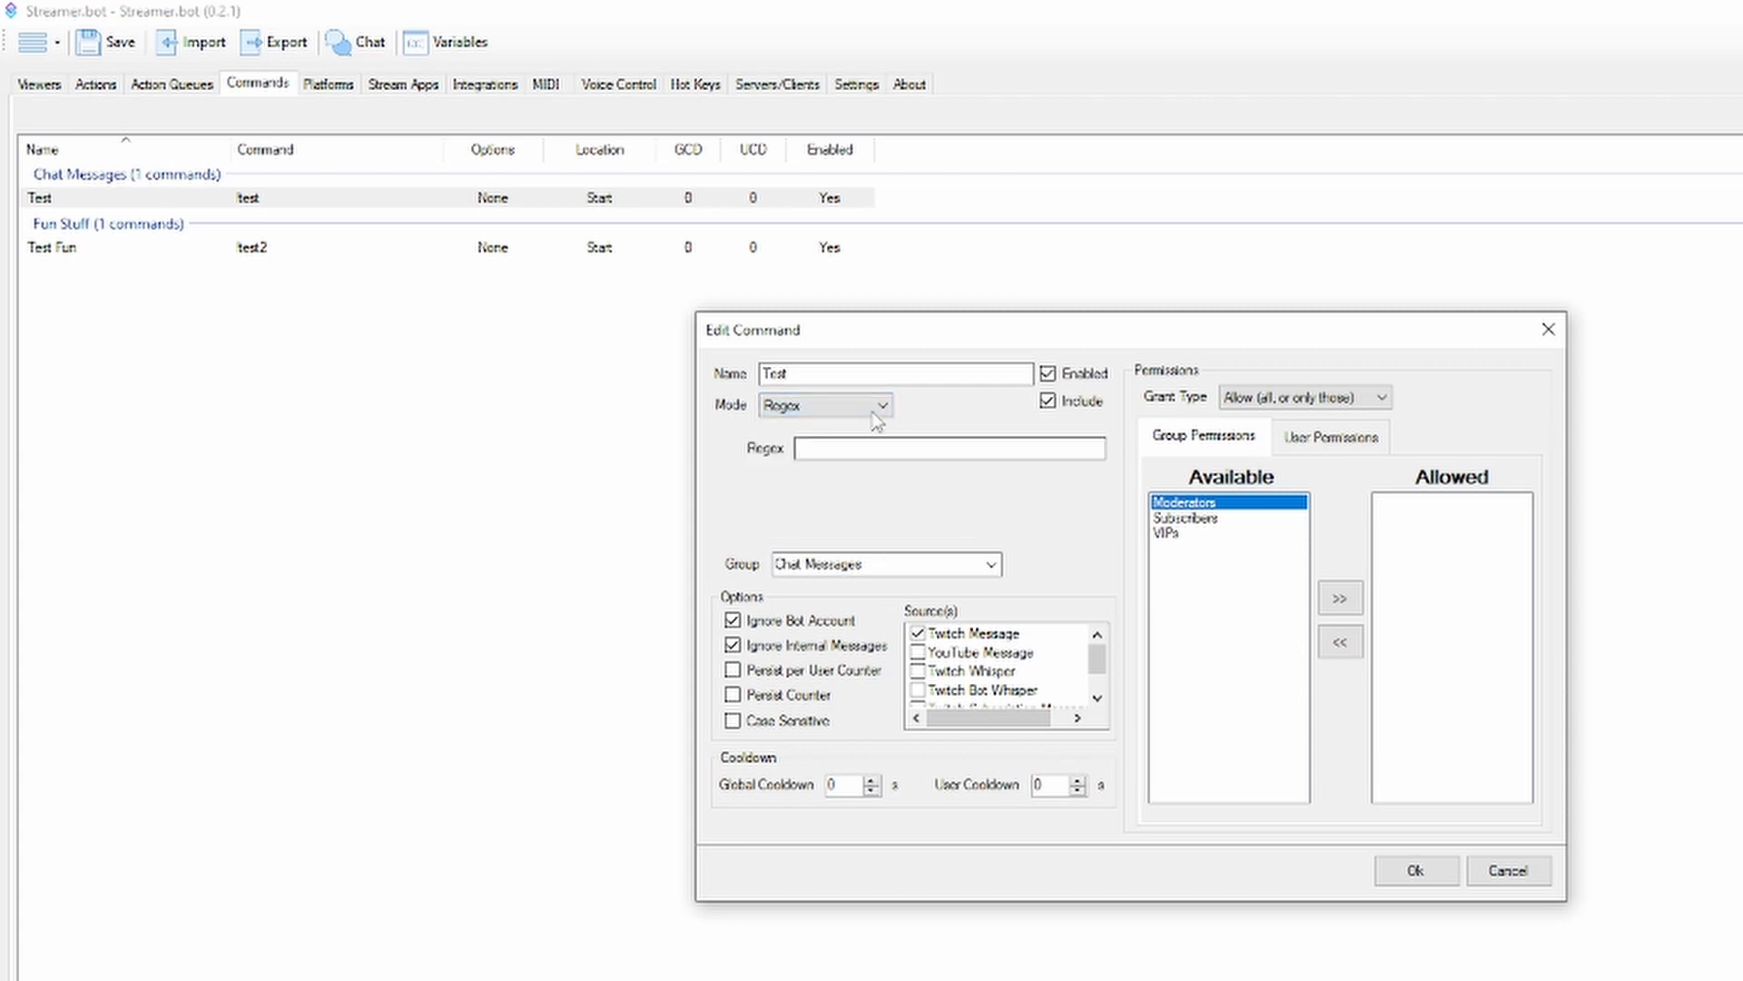
pyautogui.click(883, 405)
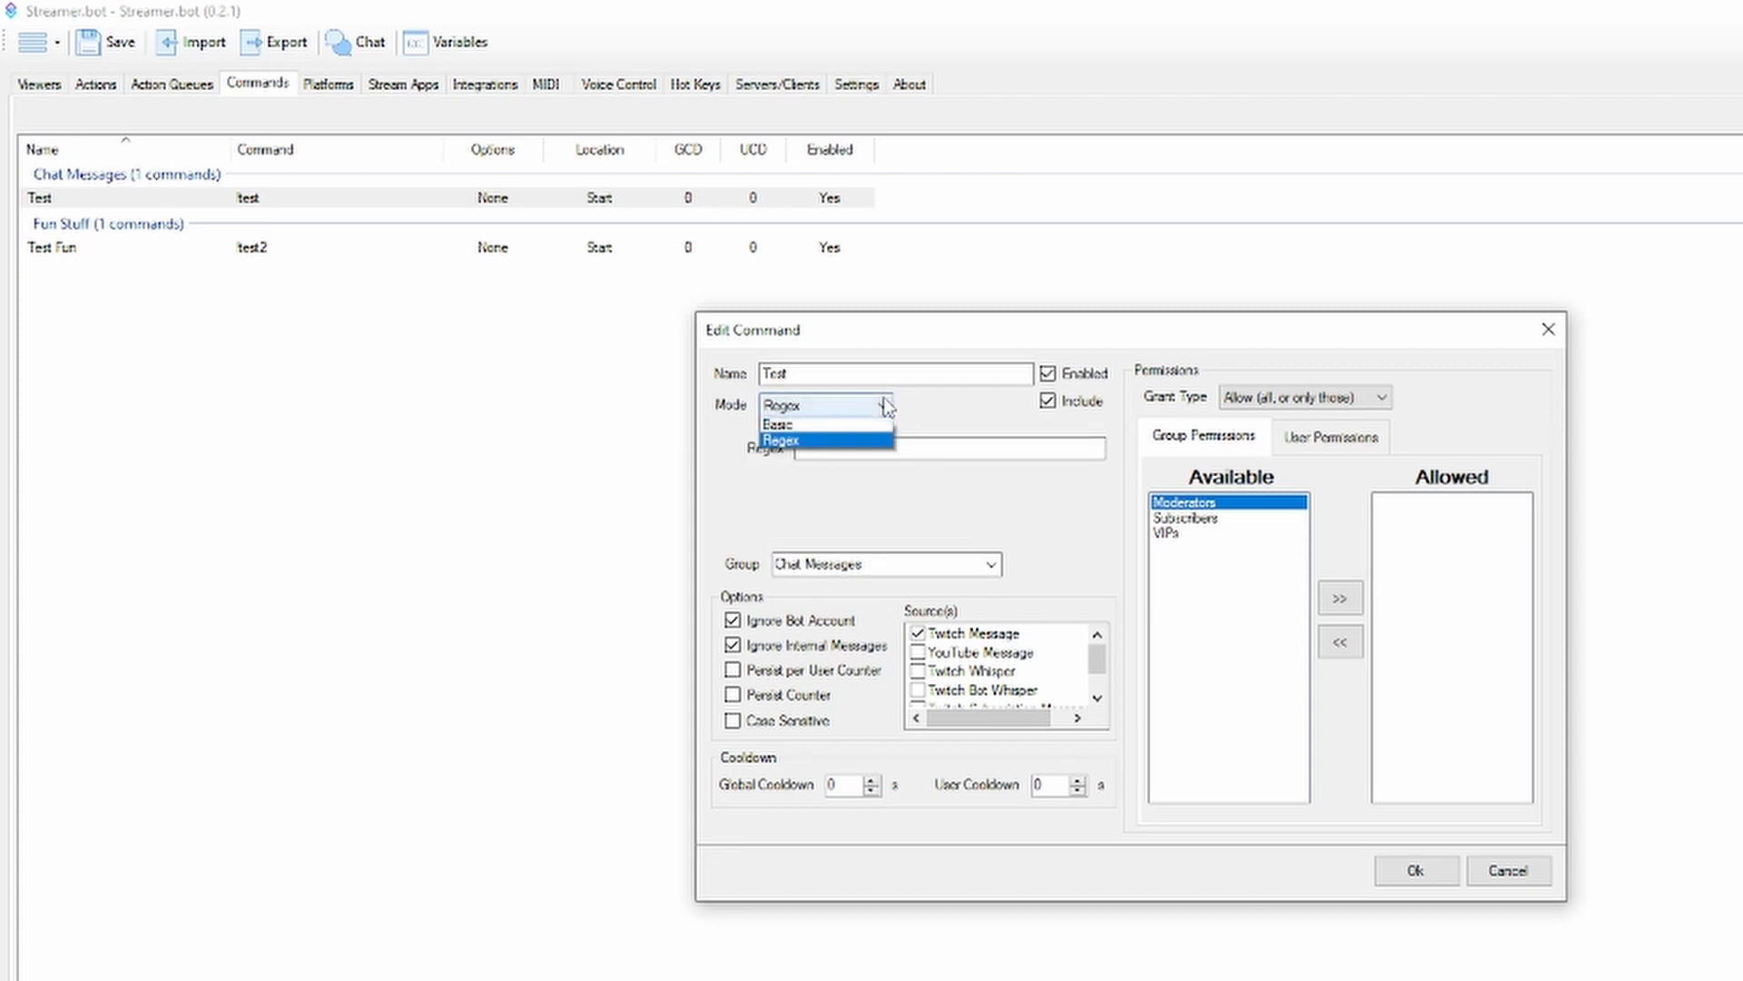
pyautogui.click(876, 421)
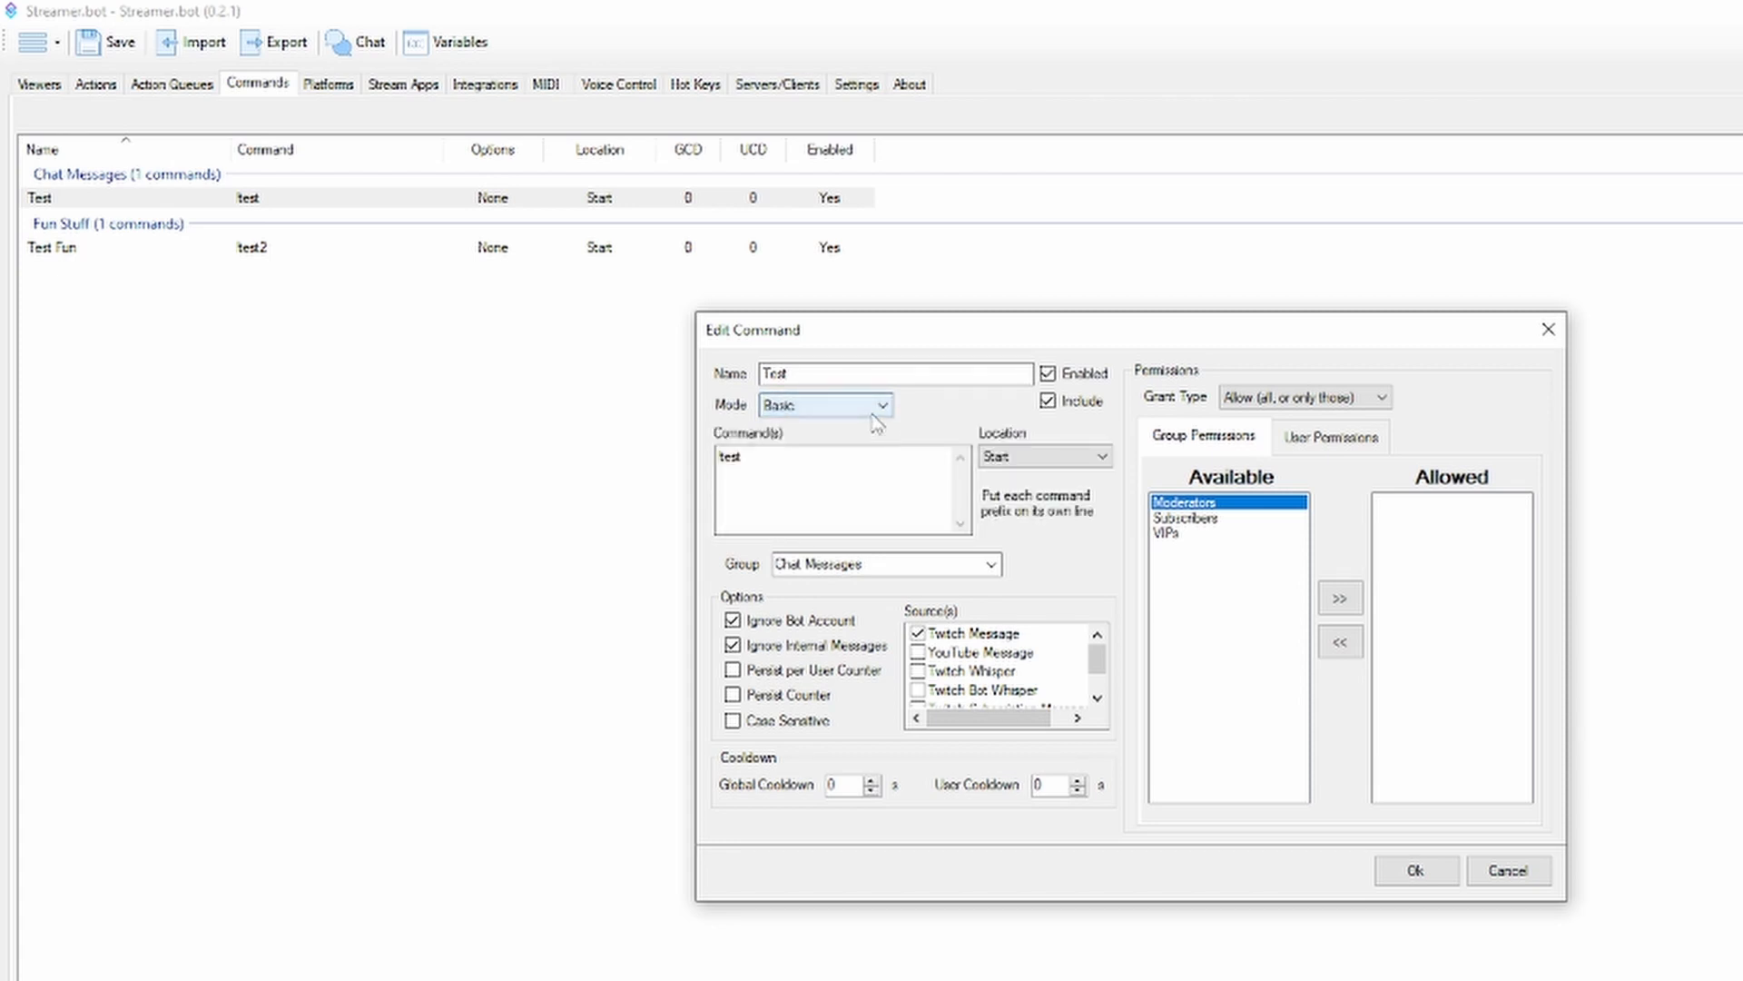
pyautogui.click(876, 410)
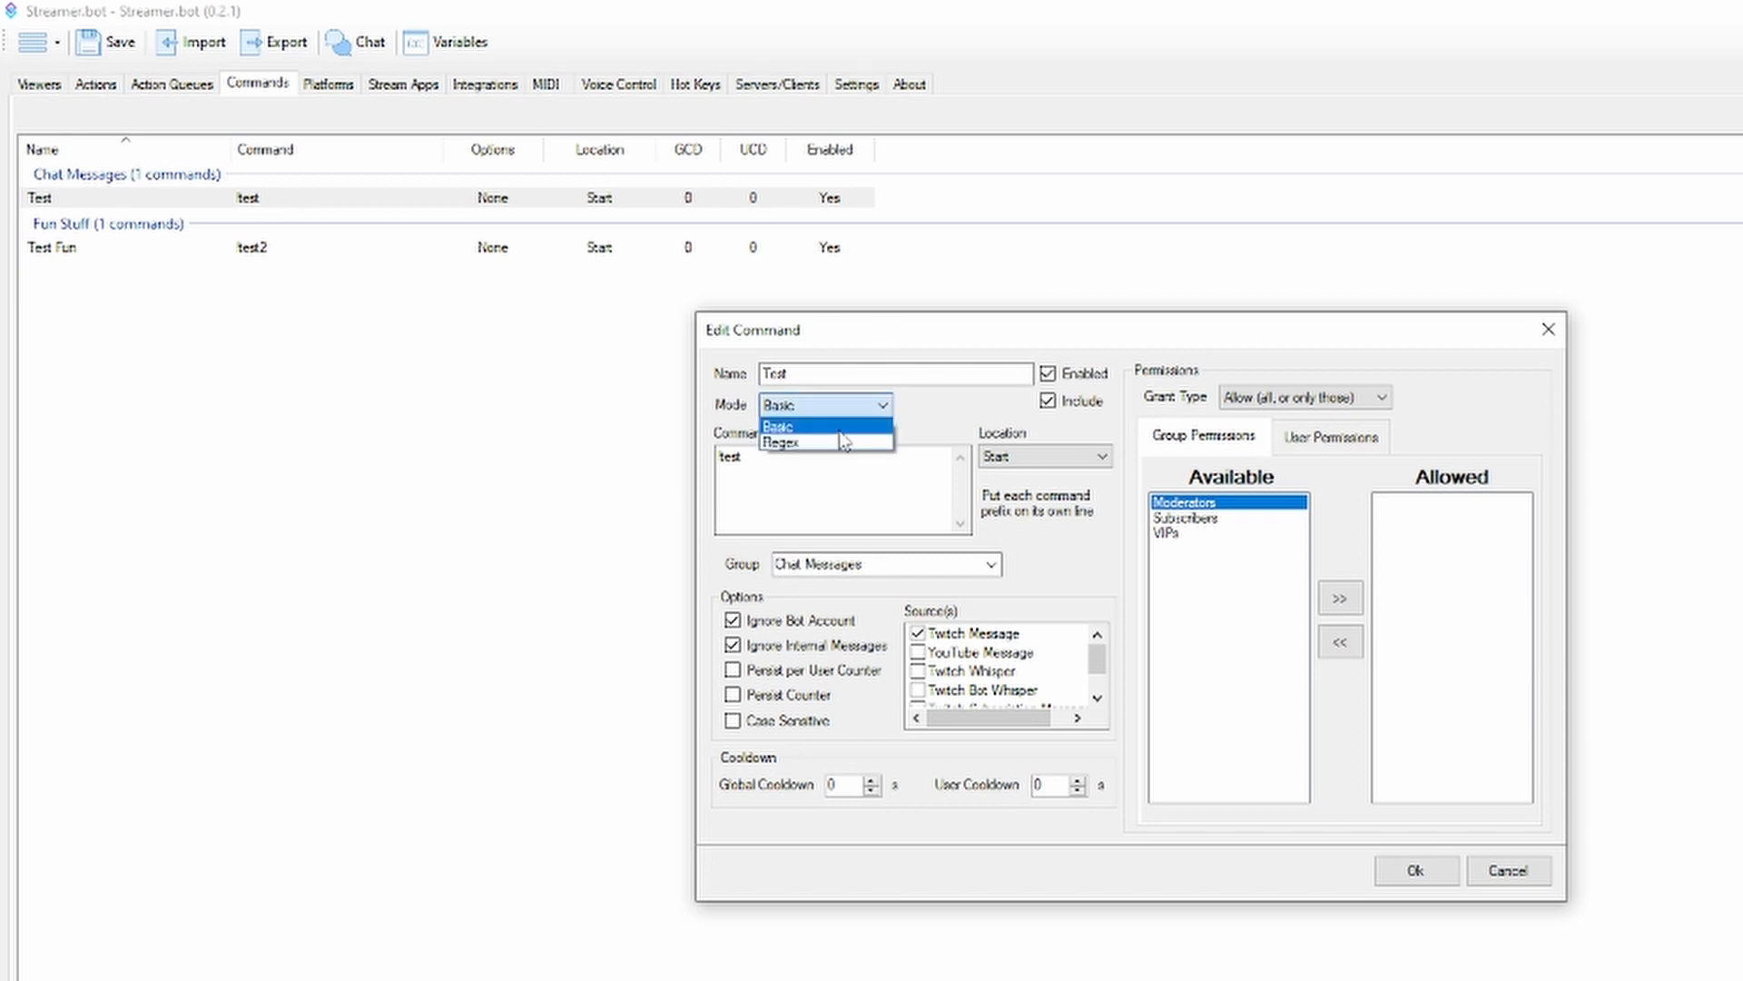
pyautogui.click(850, 440)
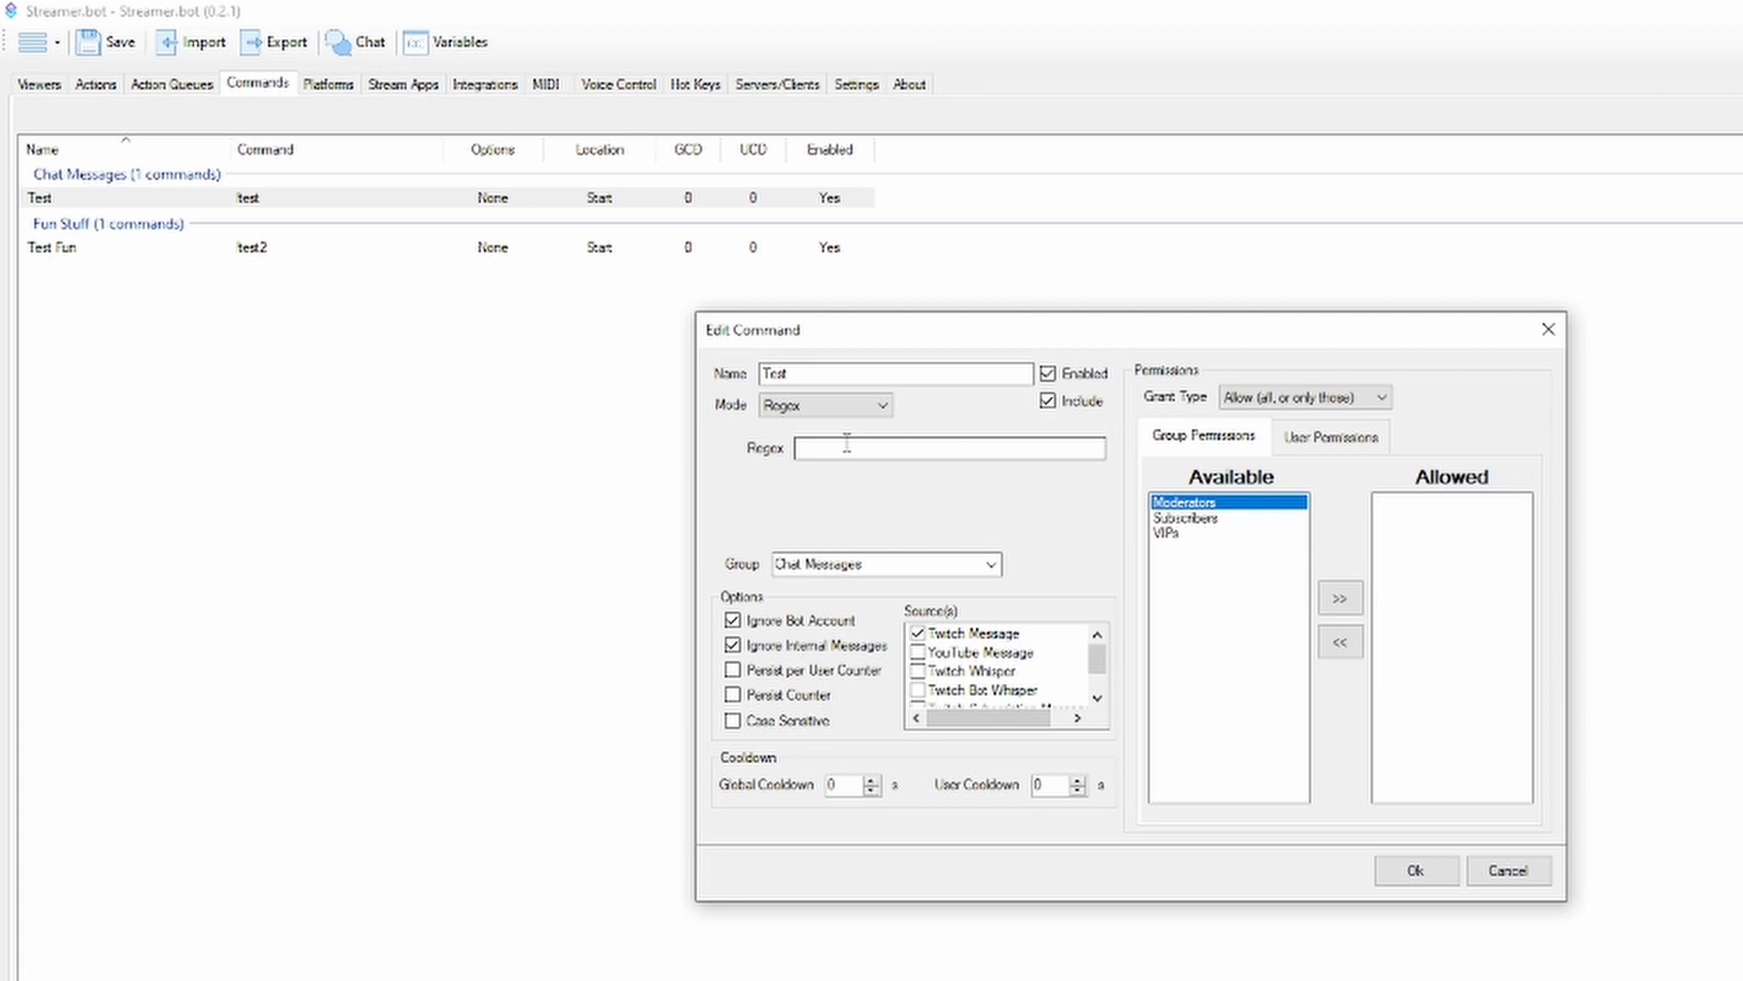
pyautogui.click(882, 406)
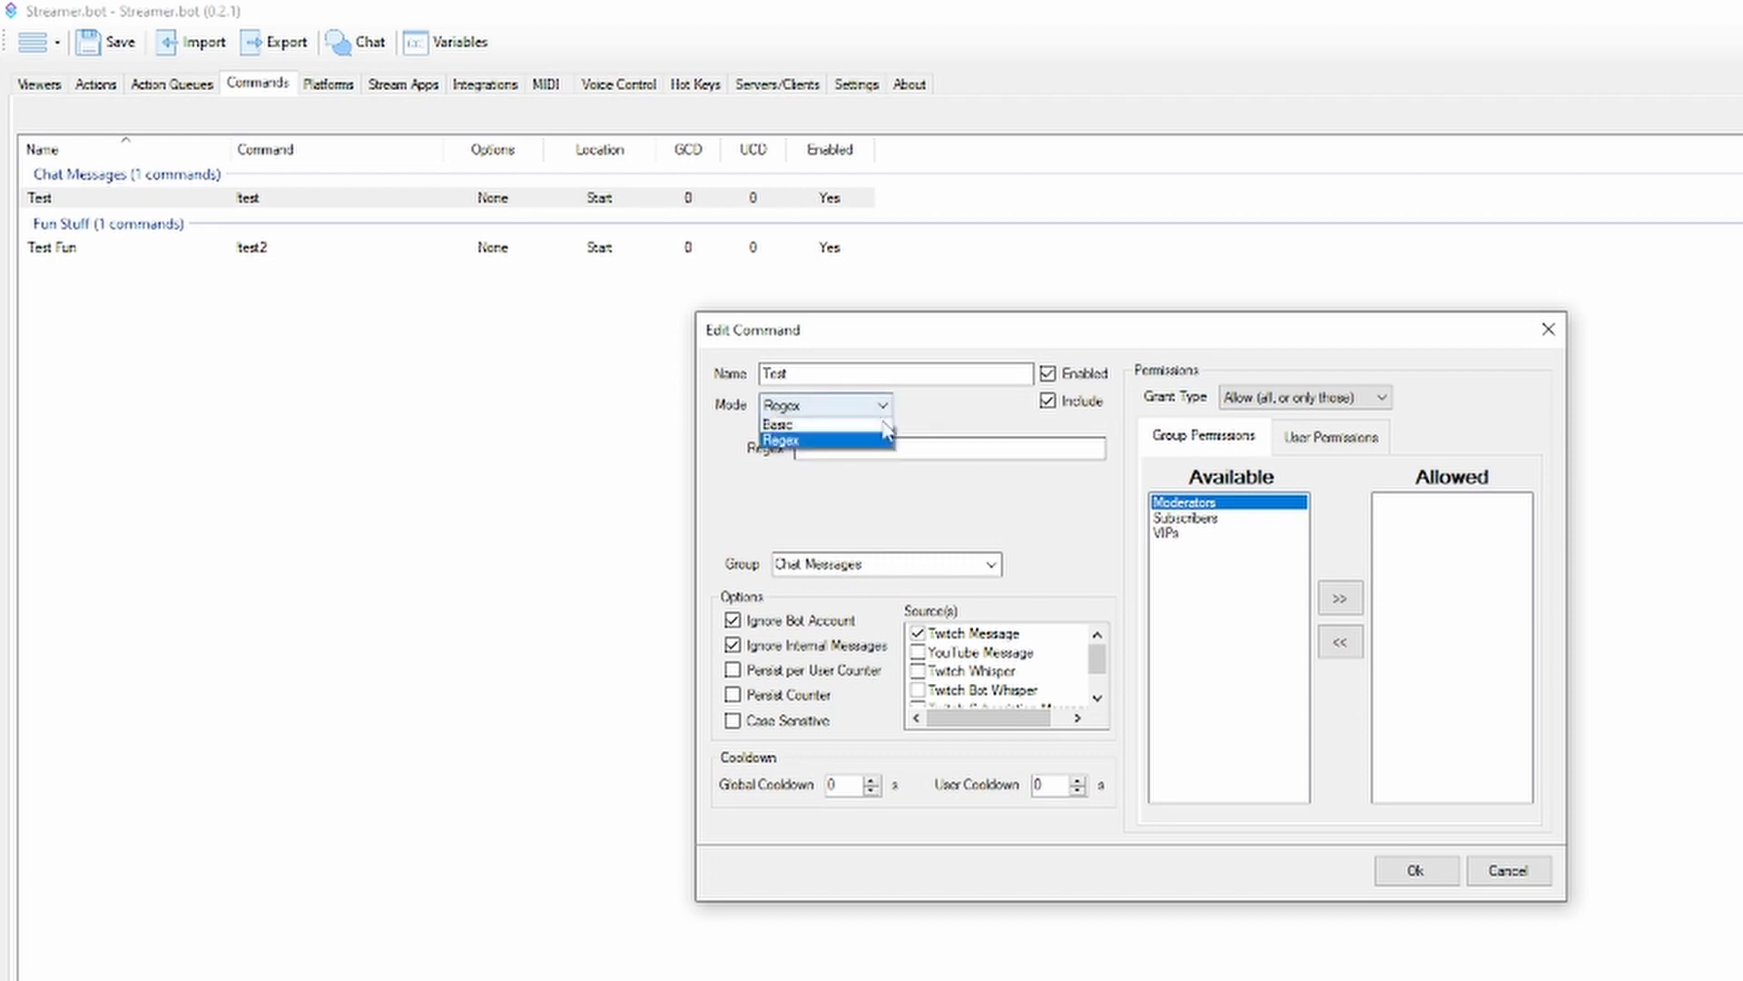
pyautogui.click(876, 441)
pyautogui.click(882, 407)
pyautogui.click(879, 426)
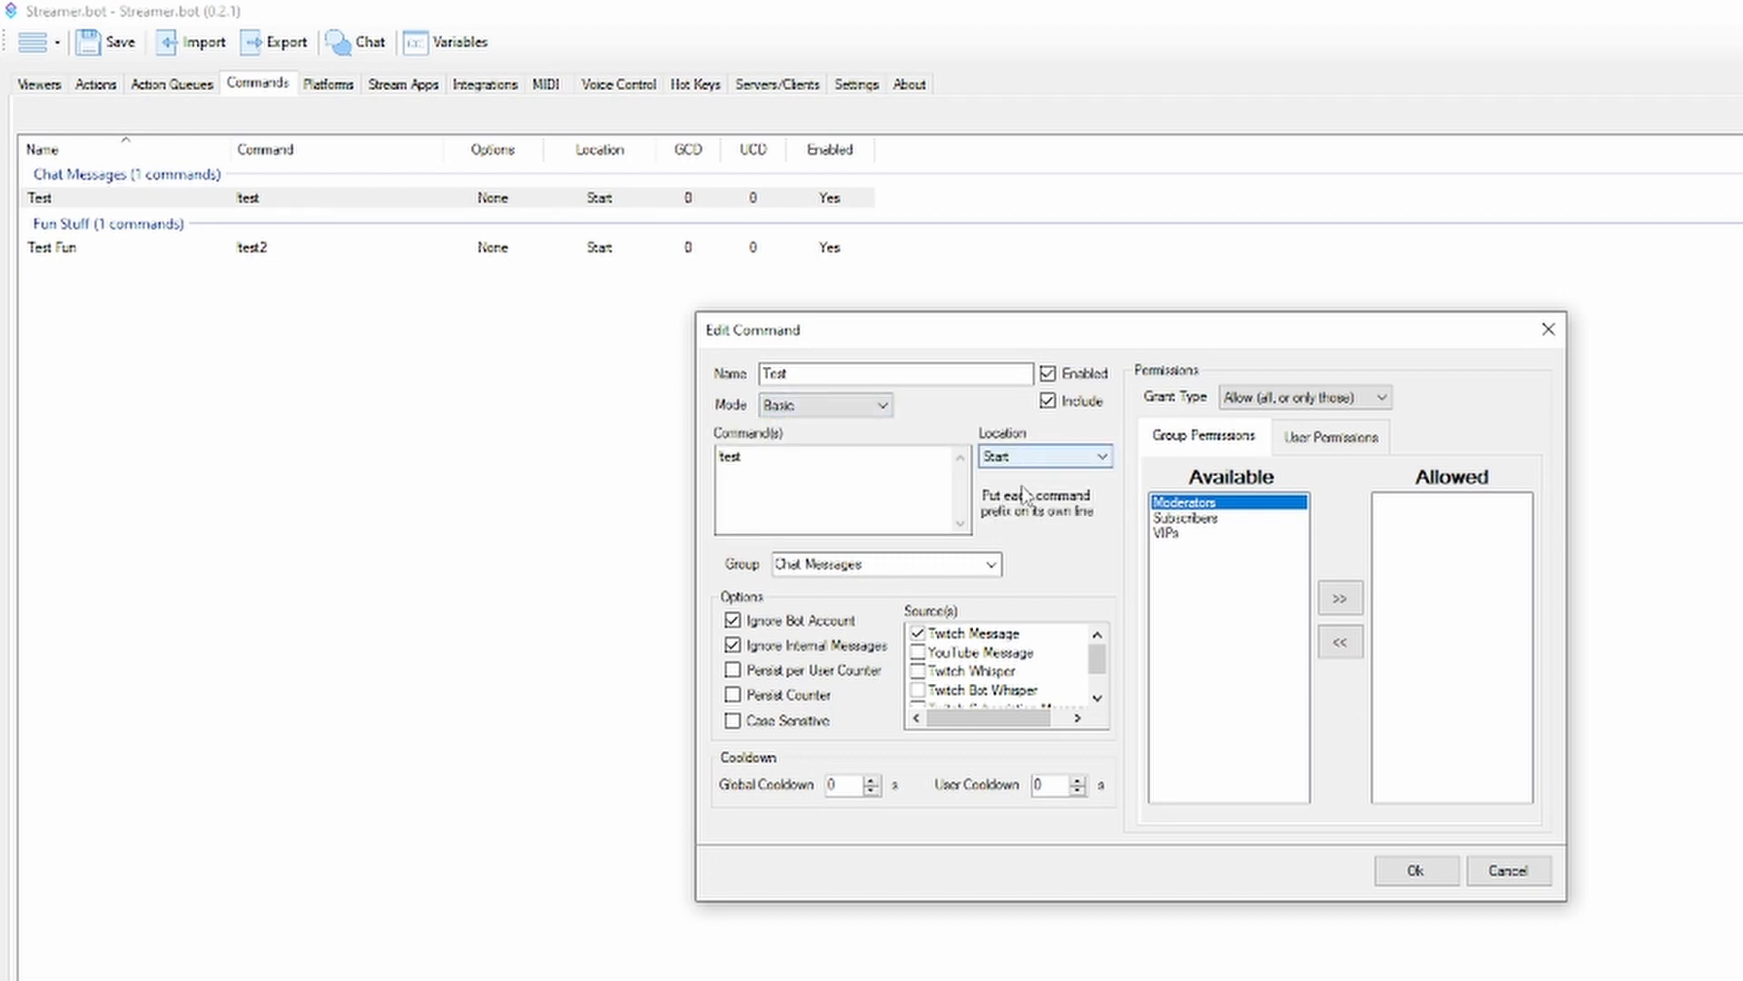
# Review the Test command's location options, keeping Start selected
pyautogui.click(1053, 458)
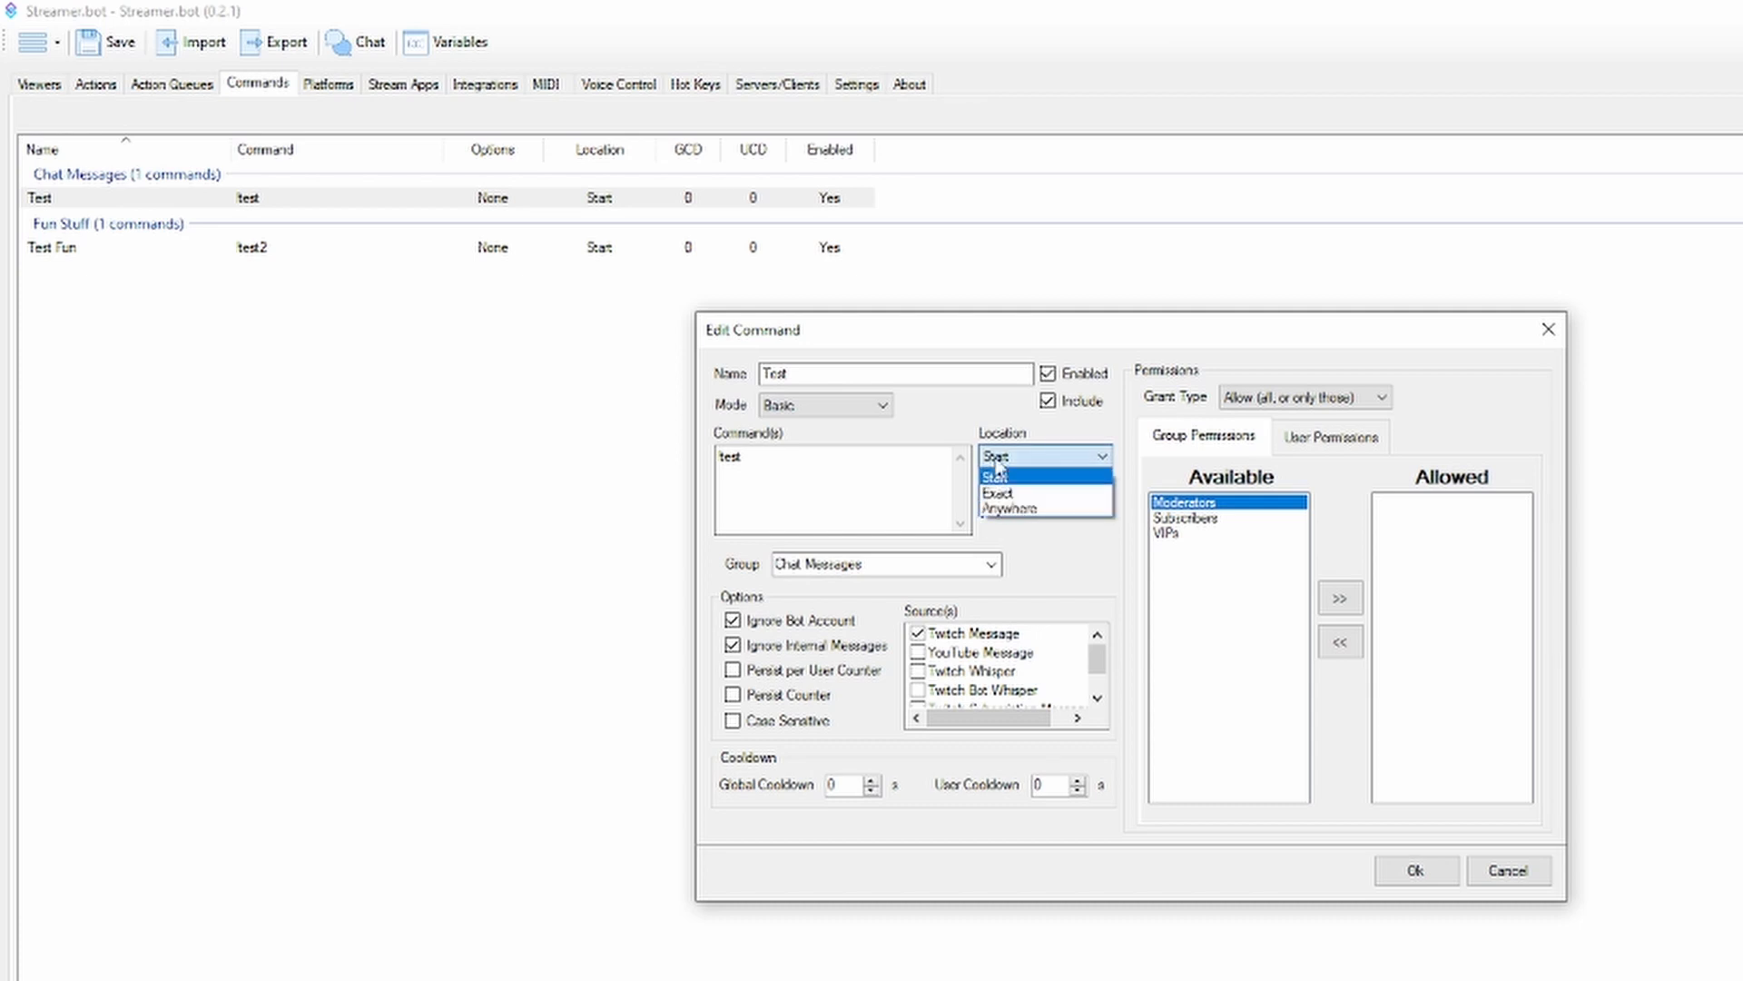
pyautogui.click(998, 478)
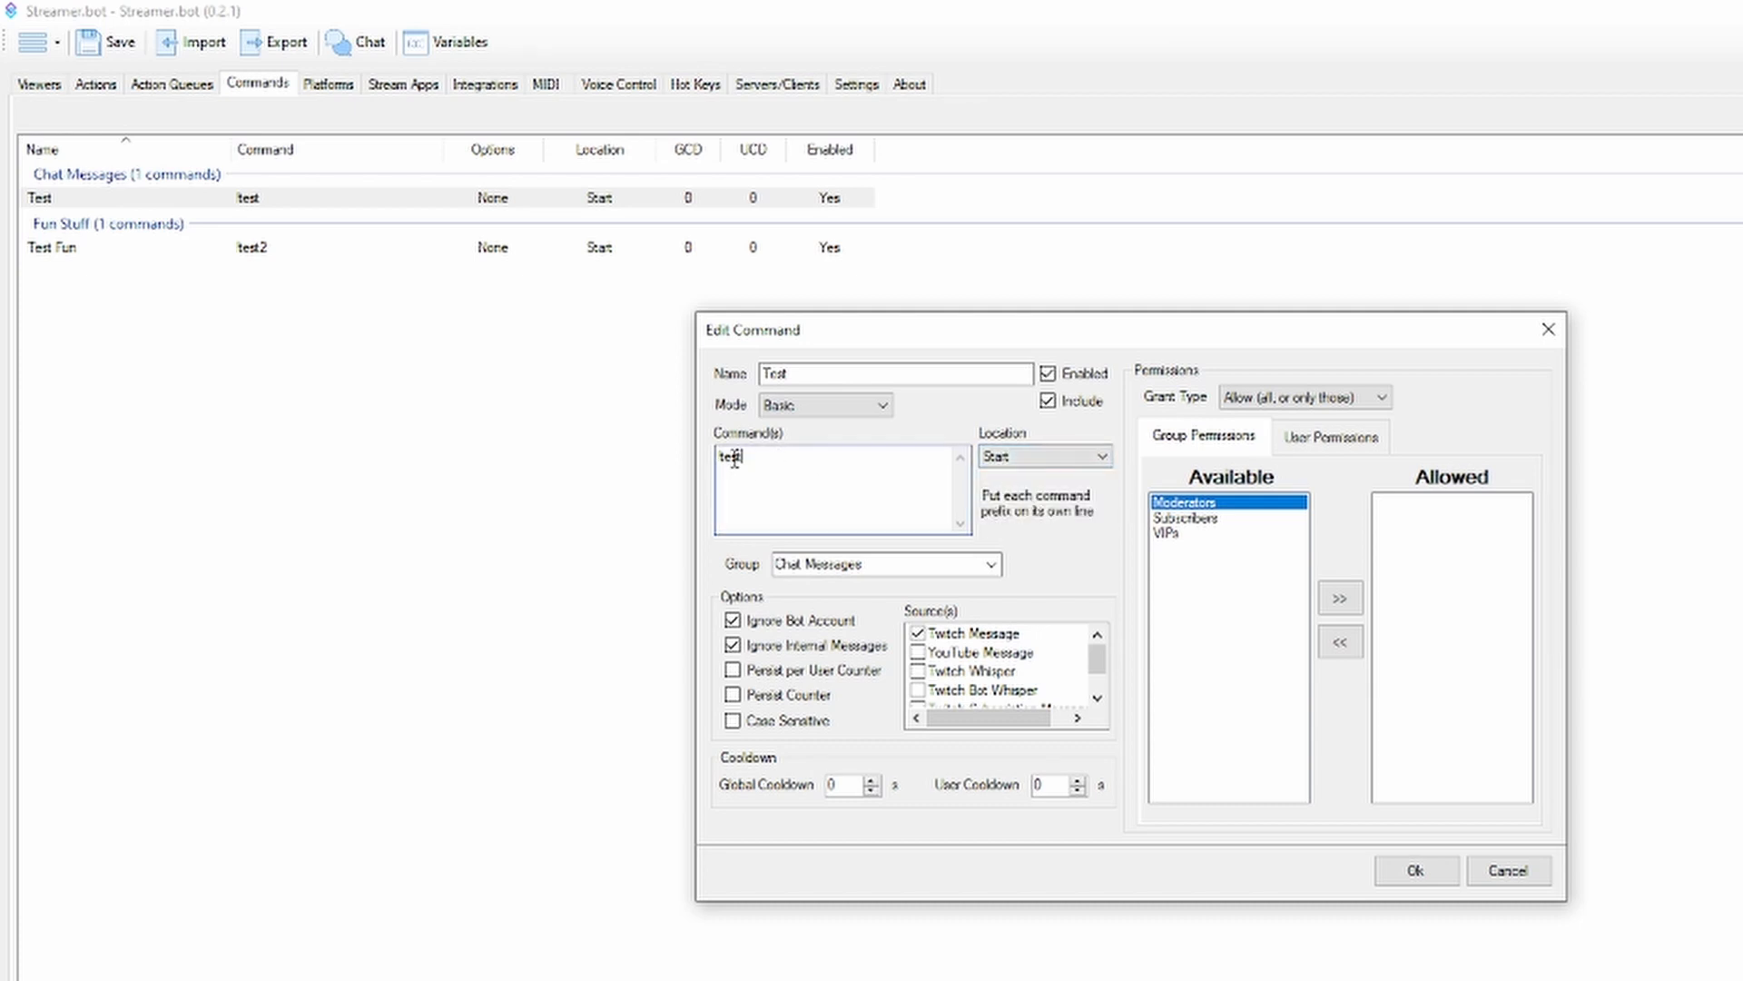
pyautogui.click(1003, 457)
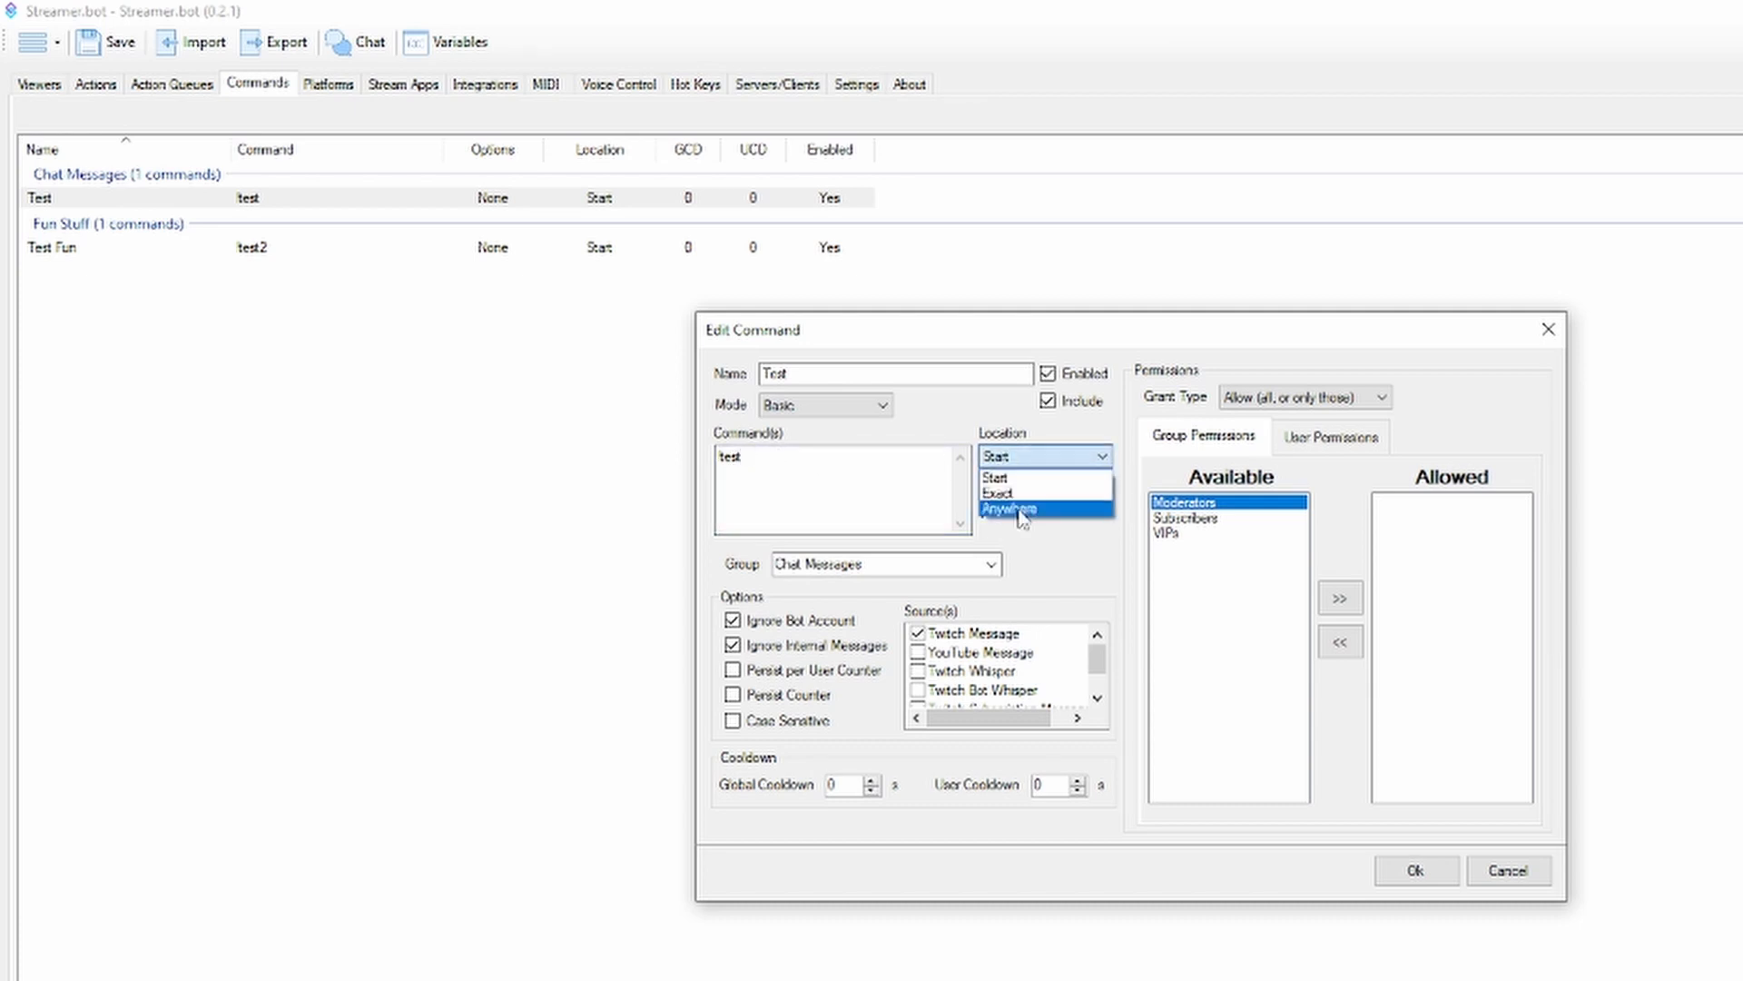
pyautogui.click(1004, 445)
# Try the Deny grant type in the Test command's permissions, return it to Allow, and leave the command without saving
pyautogui.click(1344, 397)
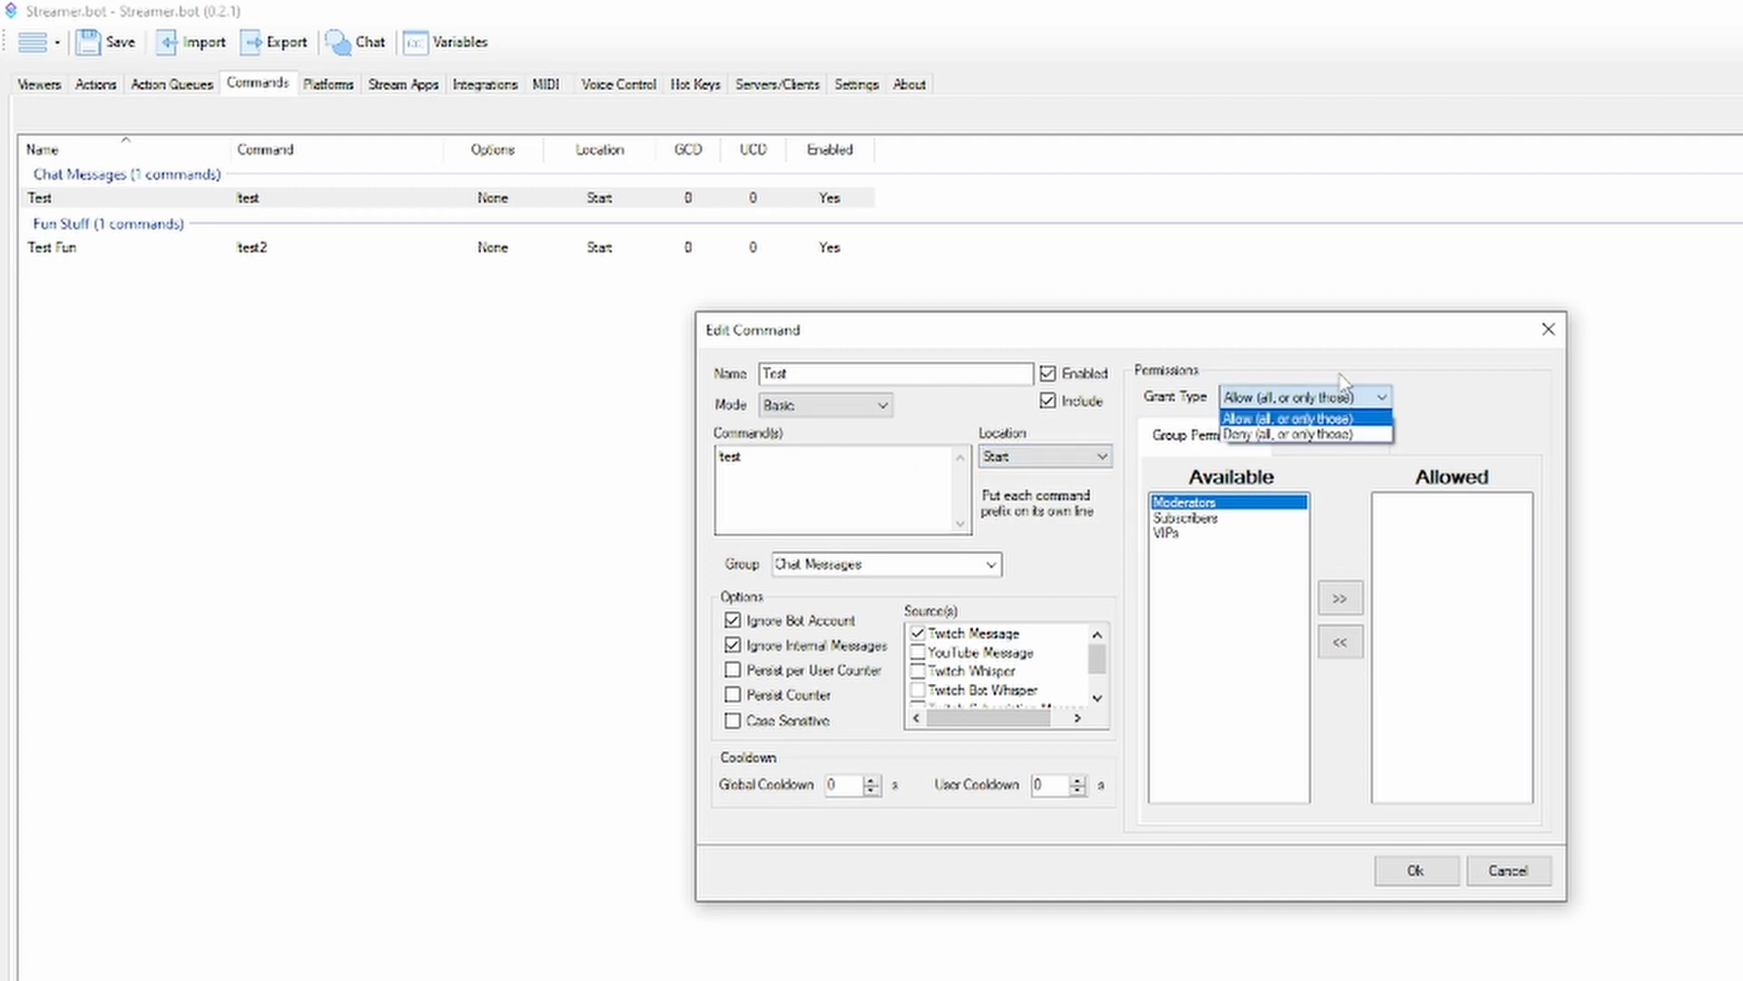
pyautogui.click(1340, 414)
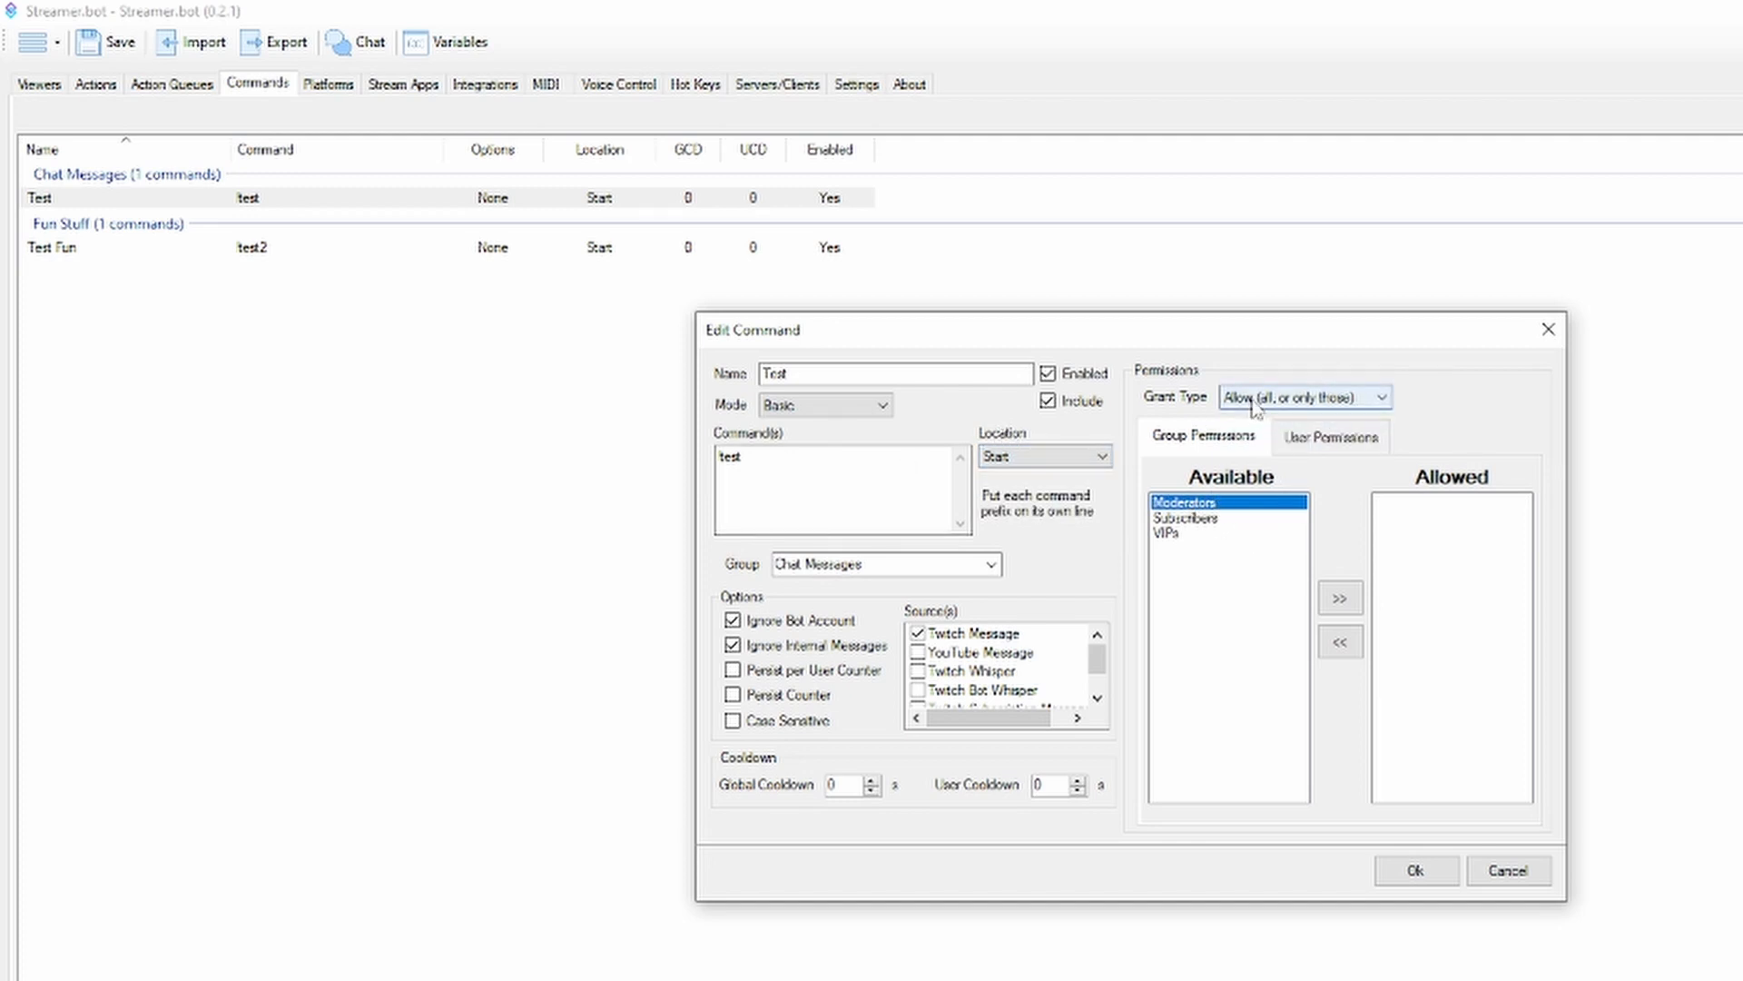
pyautogui.click(1310, 400)
pyautogui.click(1312, 406)
pyautogui.click(1312, 399)
pyautogui.click(1288, 439)
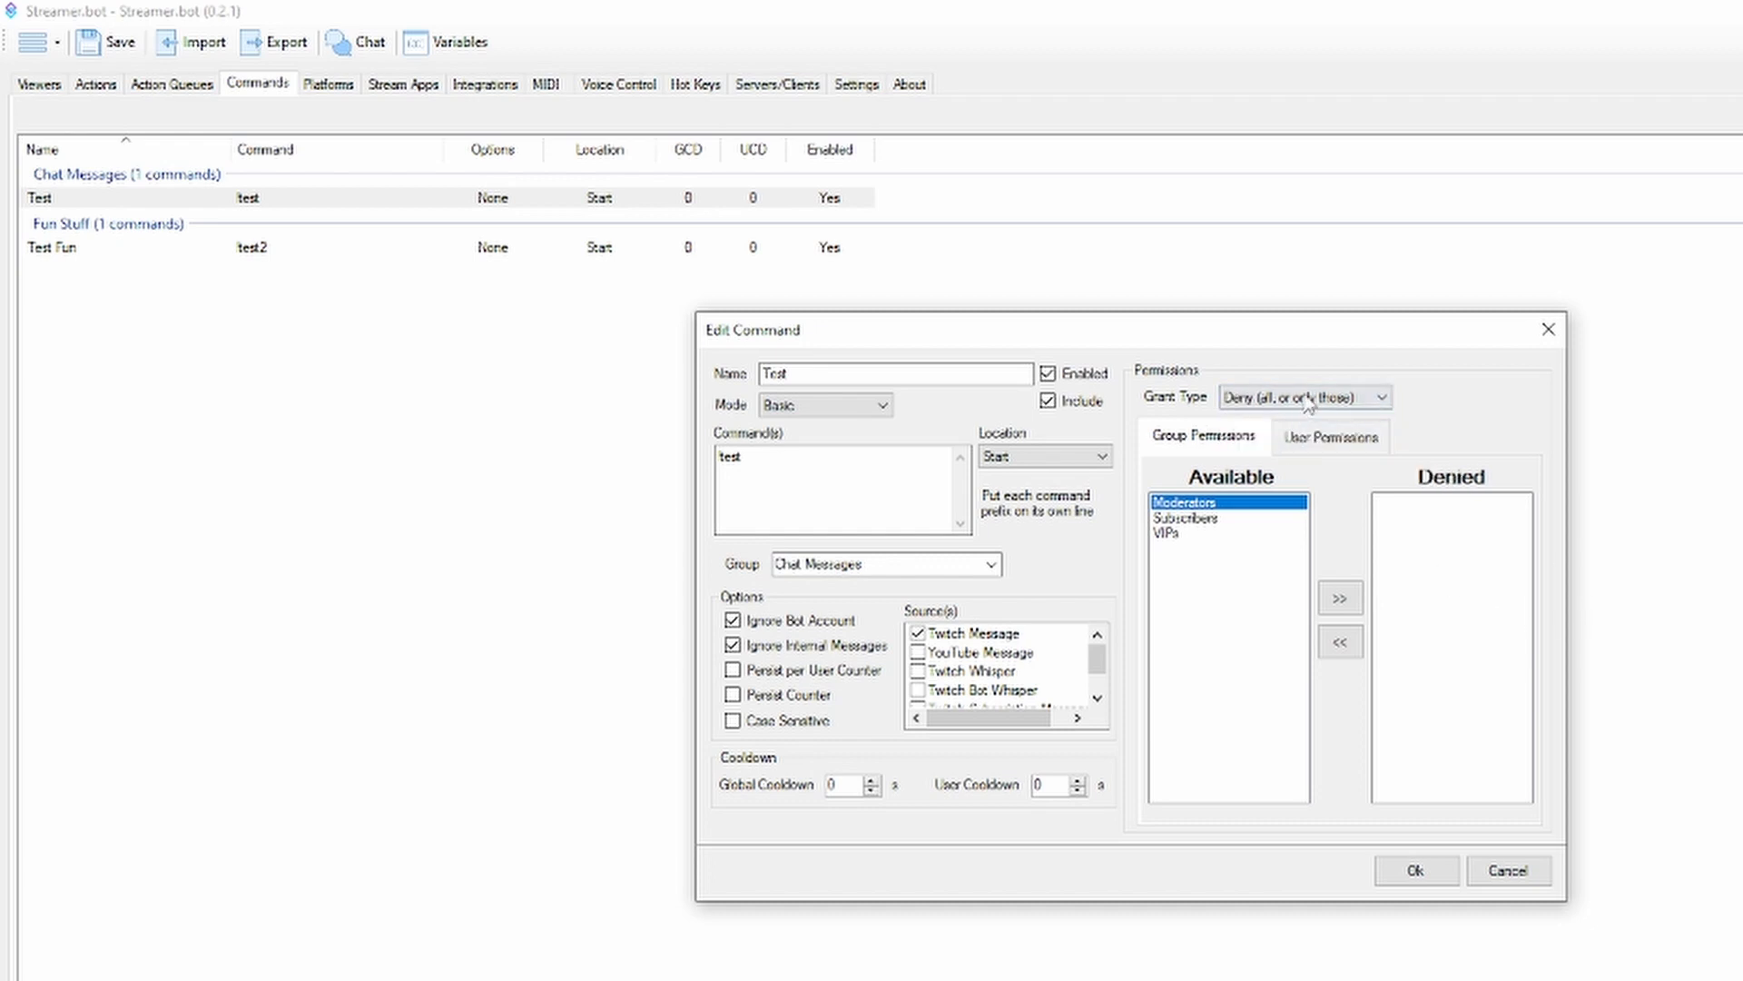
pyautogui.click(1341, 400)
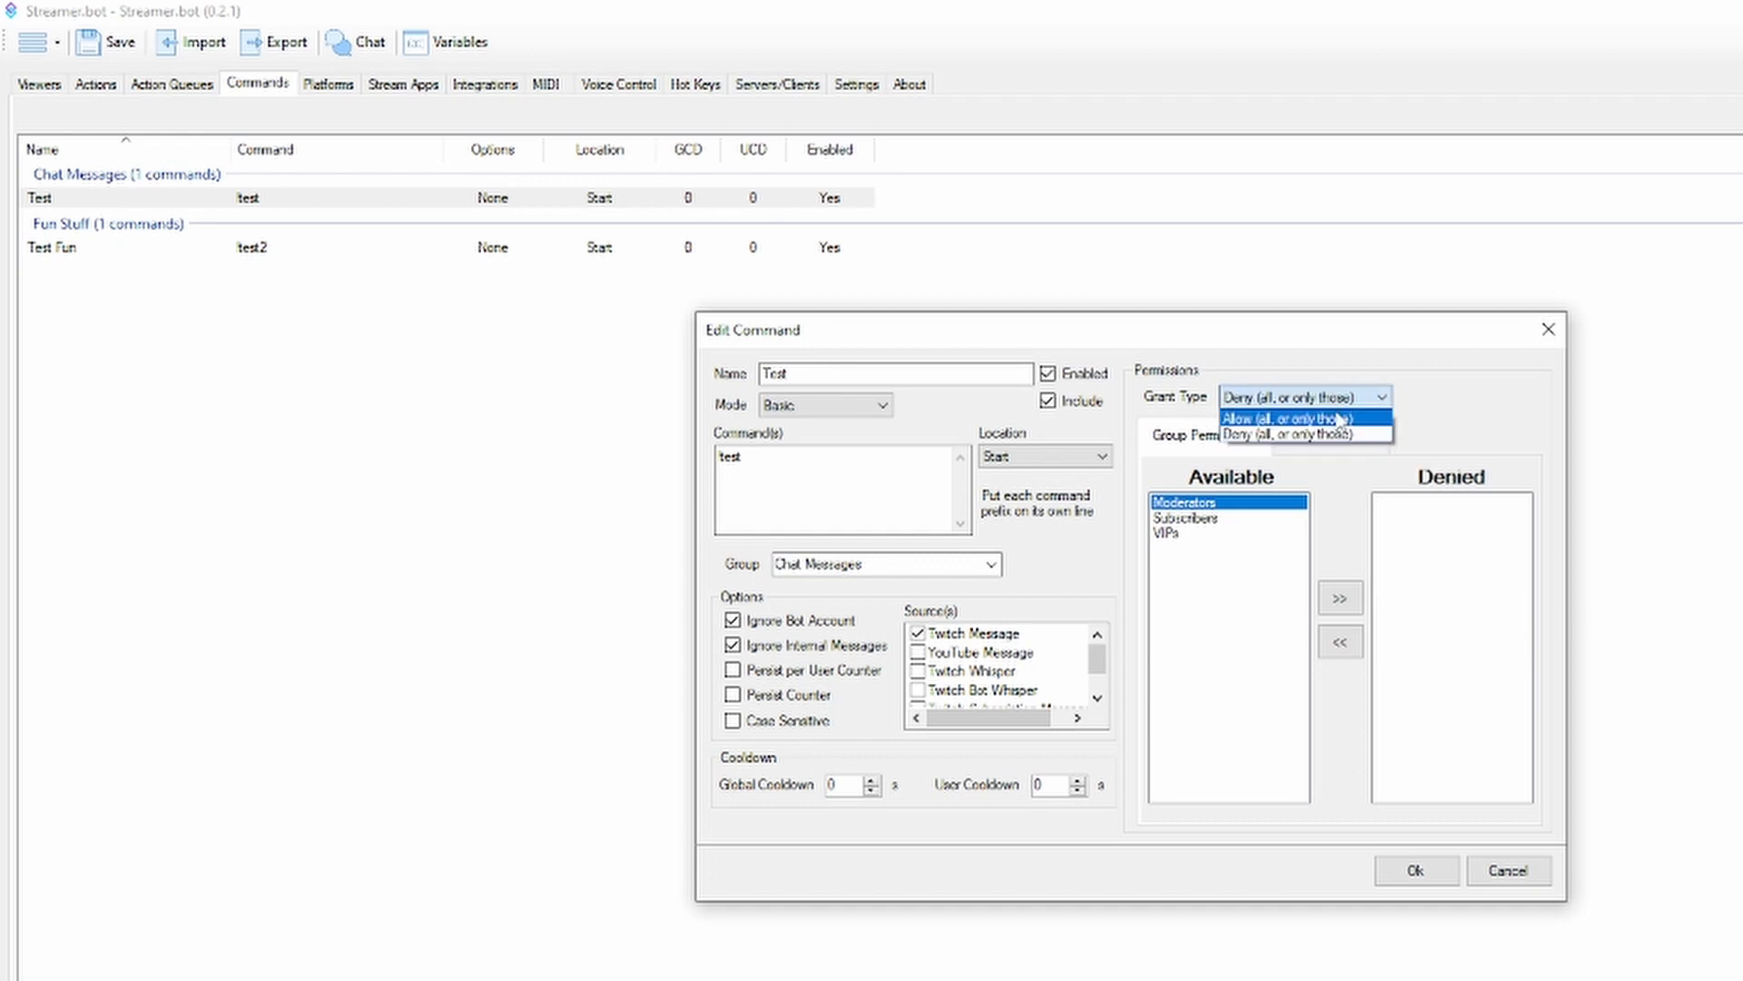
pyautogui.click(1341, 420)
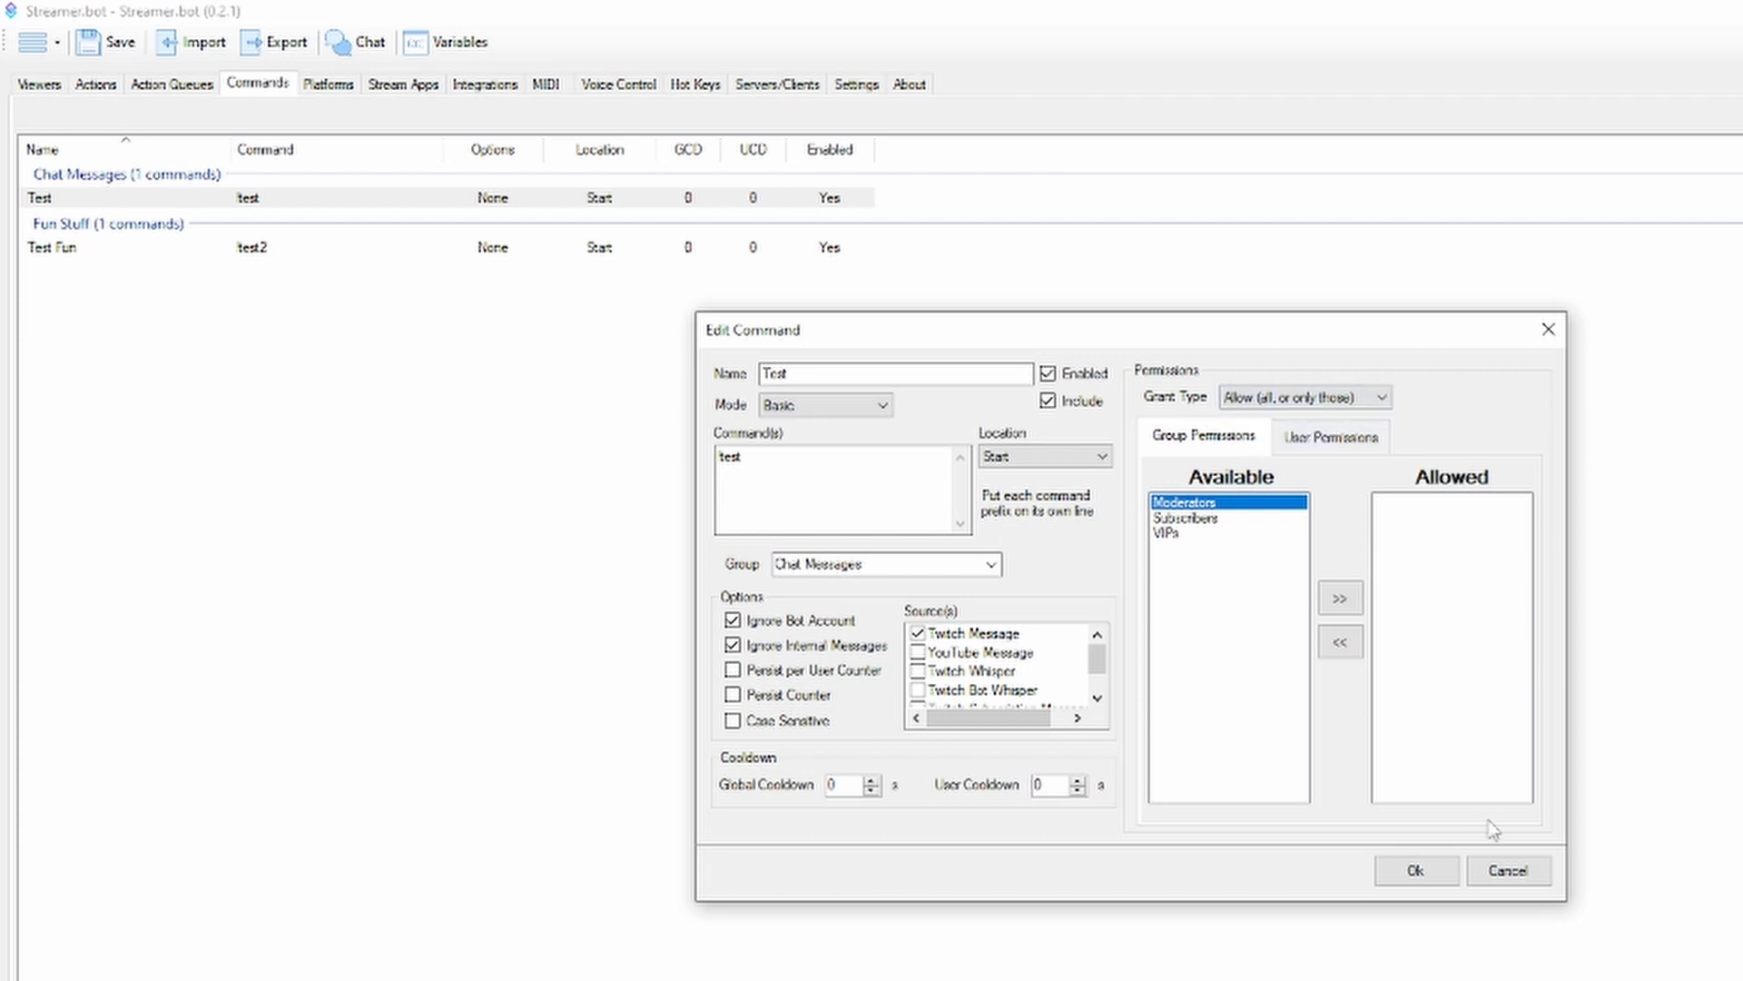
pyautogui.click(1508, 871)
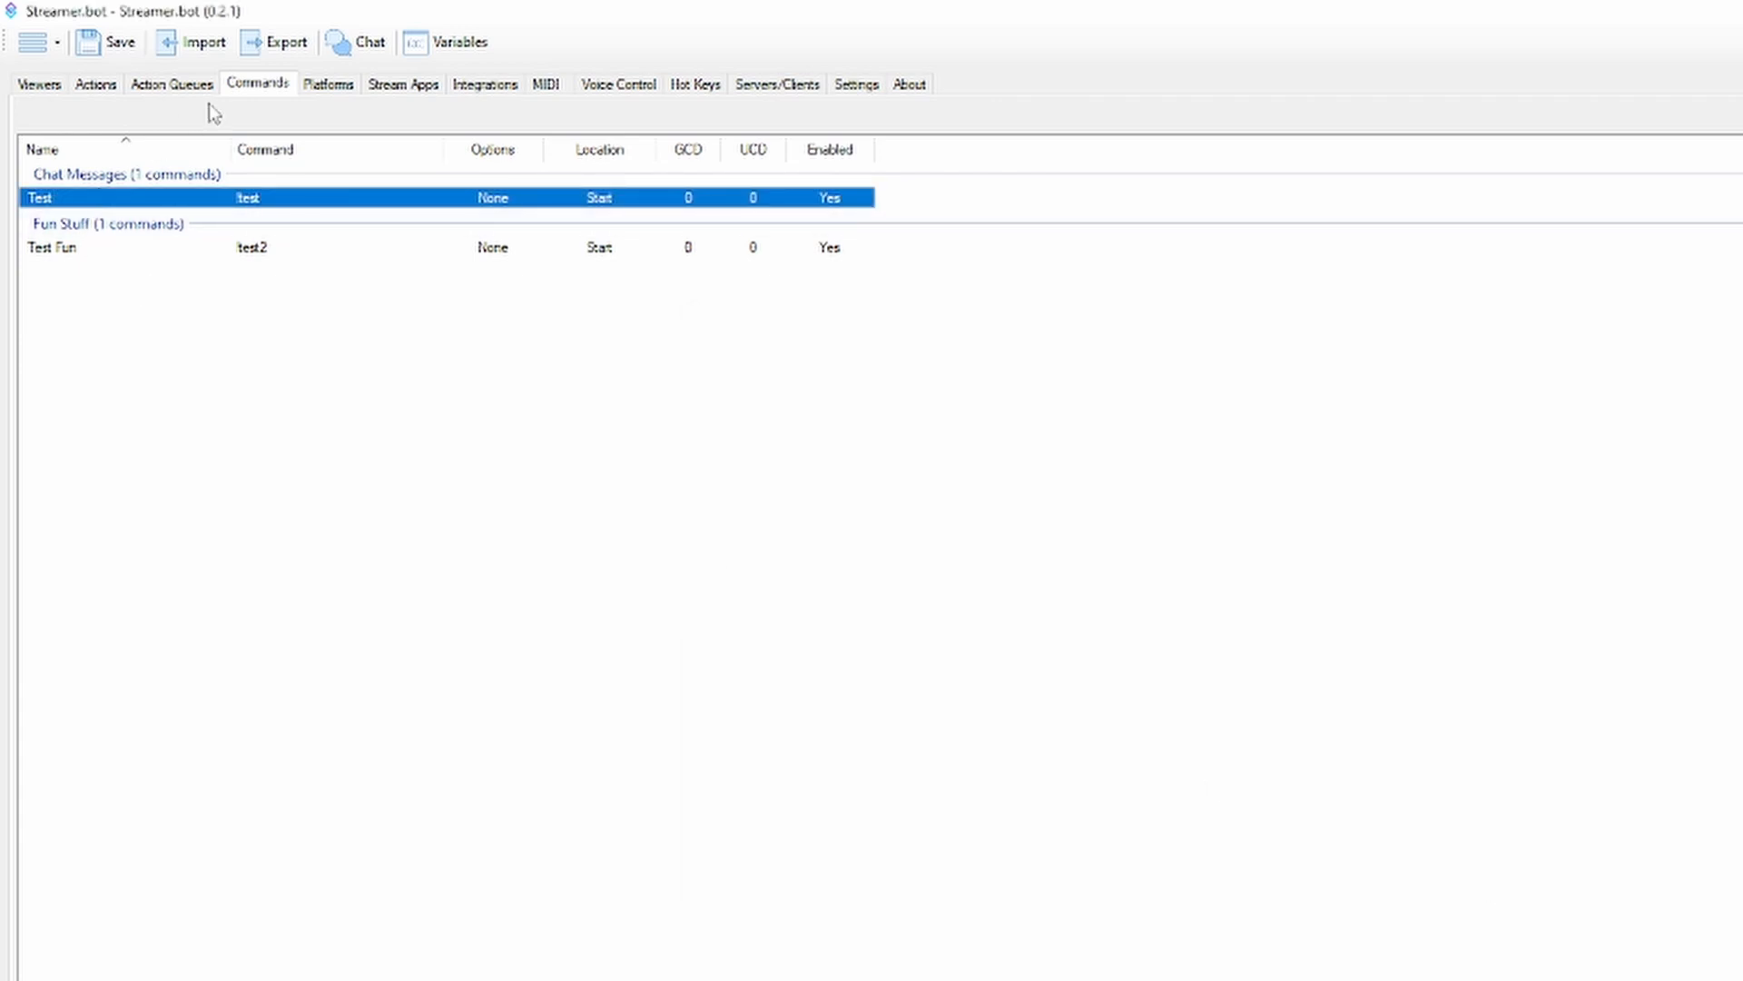
# View the connected Twitch accounts, and check the preferred account options of the Test action's last Twitch Message sub-action without saving
pyautogui.click(327, 91)
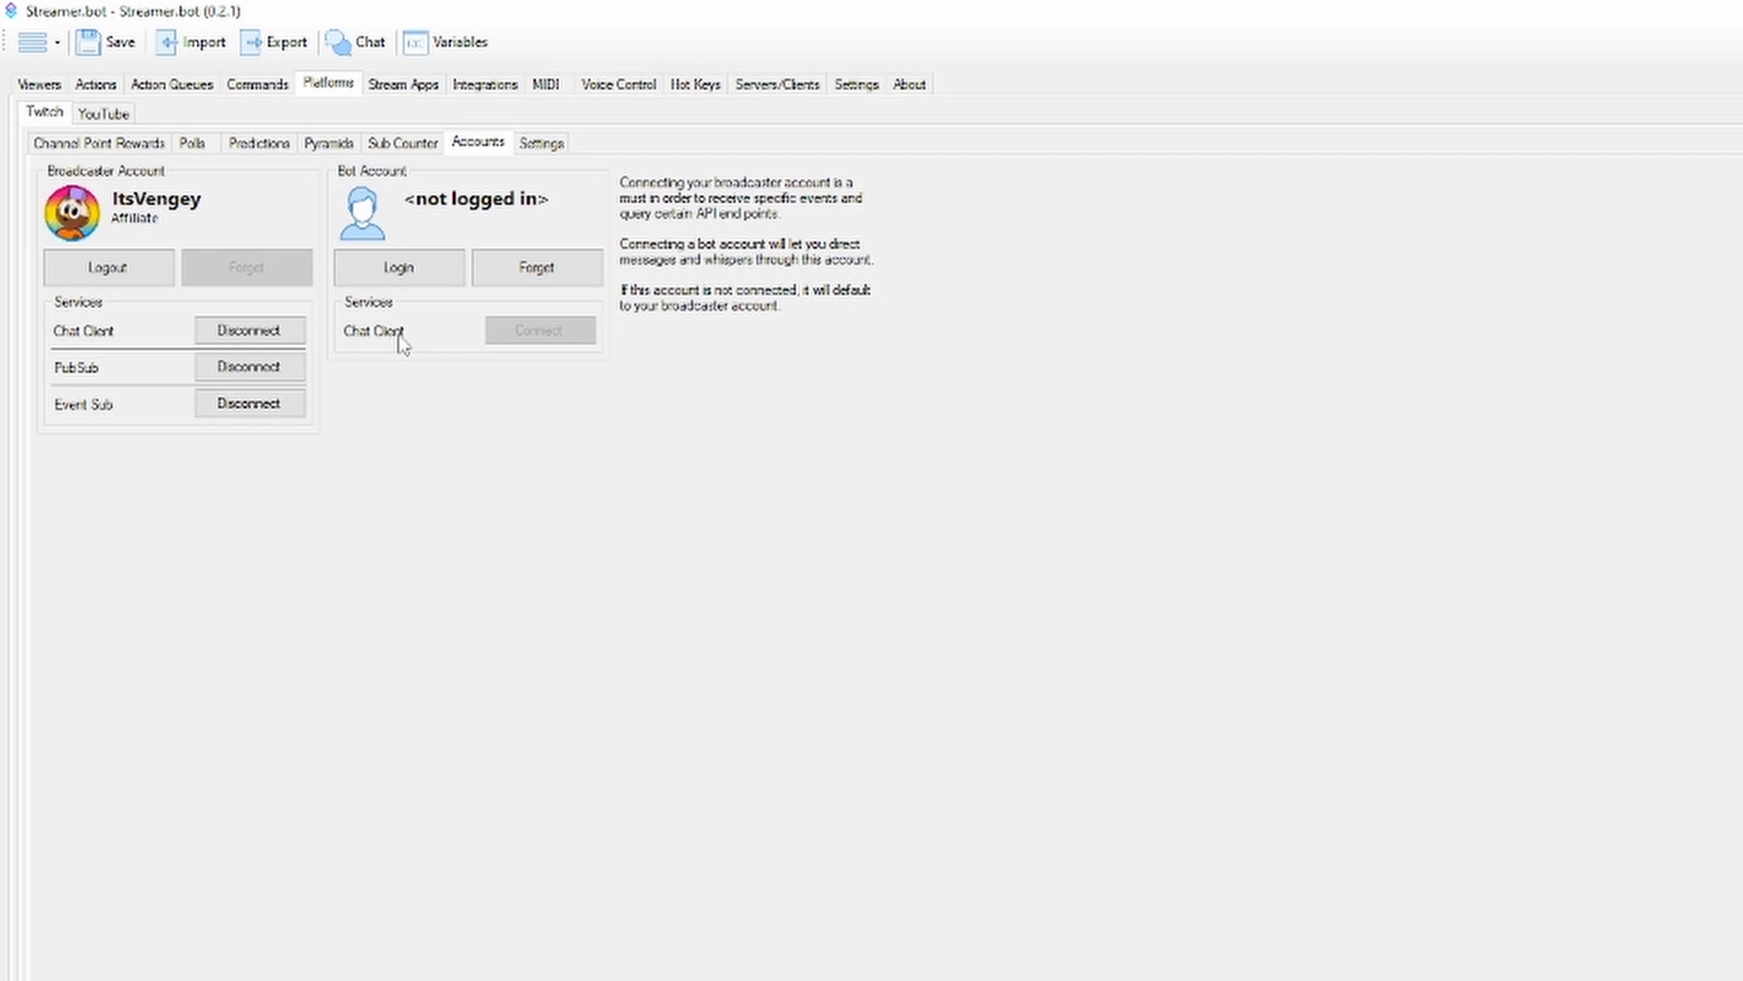
pyautogui.click(100, 85)
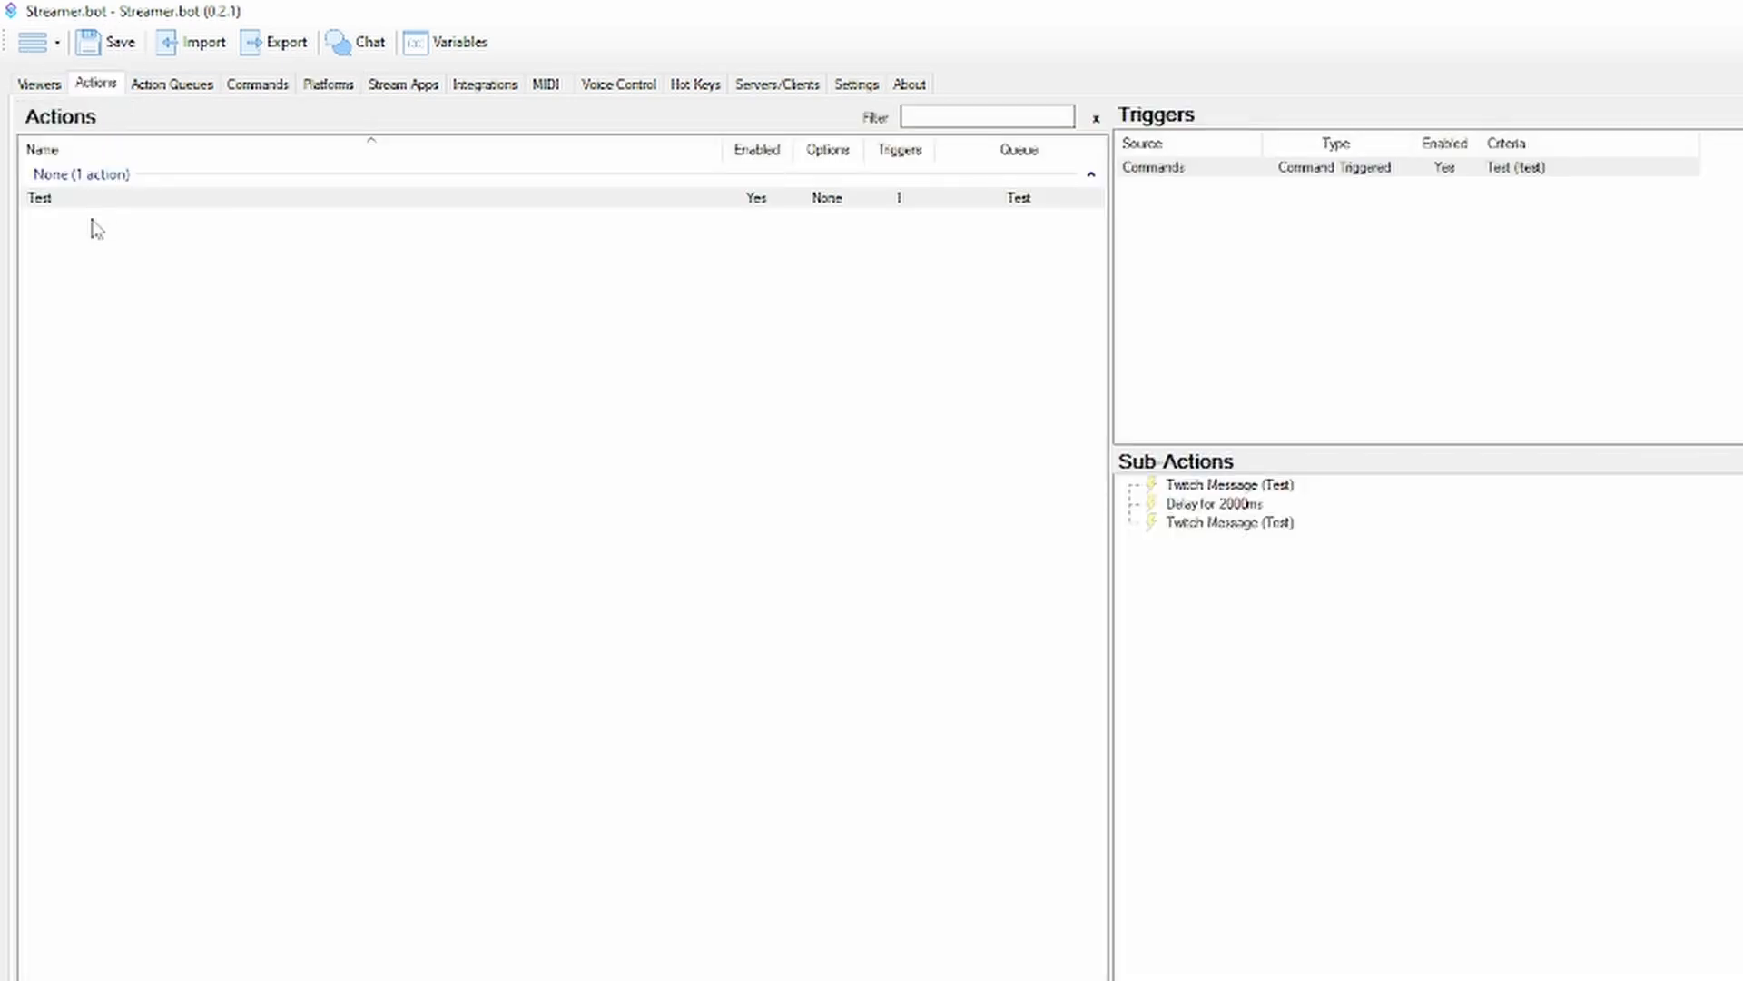
pyautogui.doubleClick(1282, 528)
pyautogui.click(1087, 529)
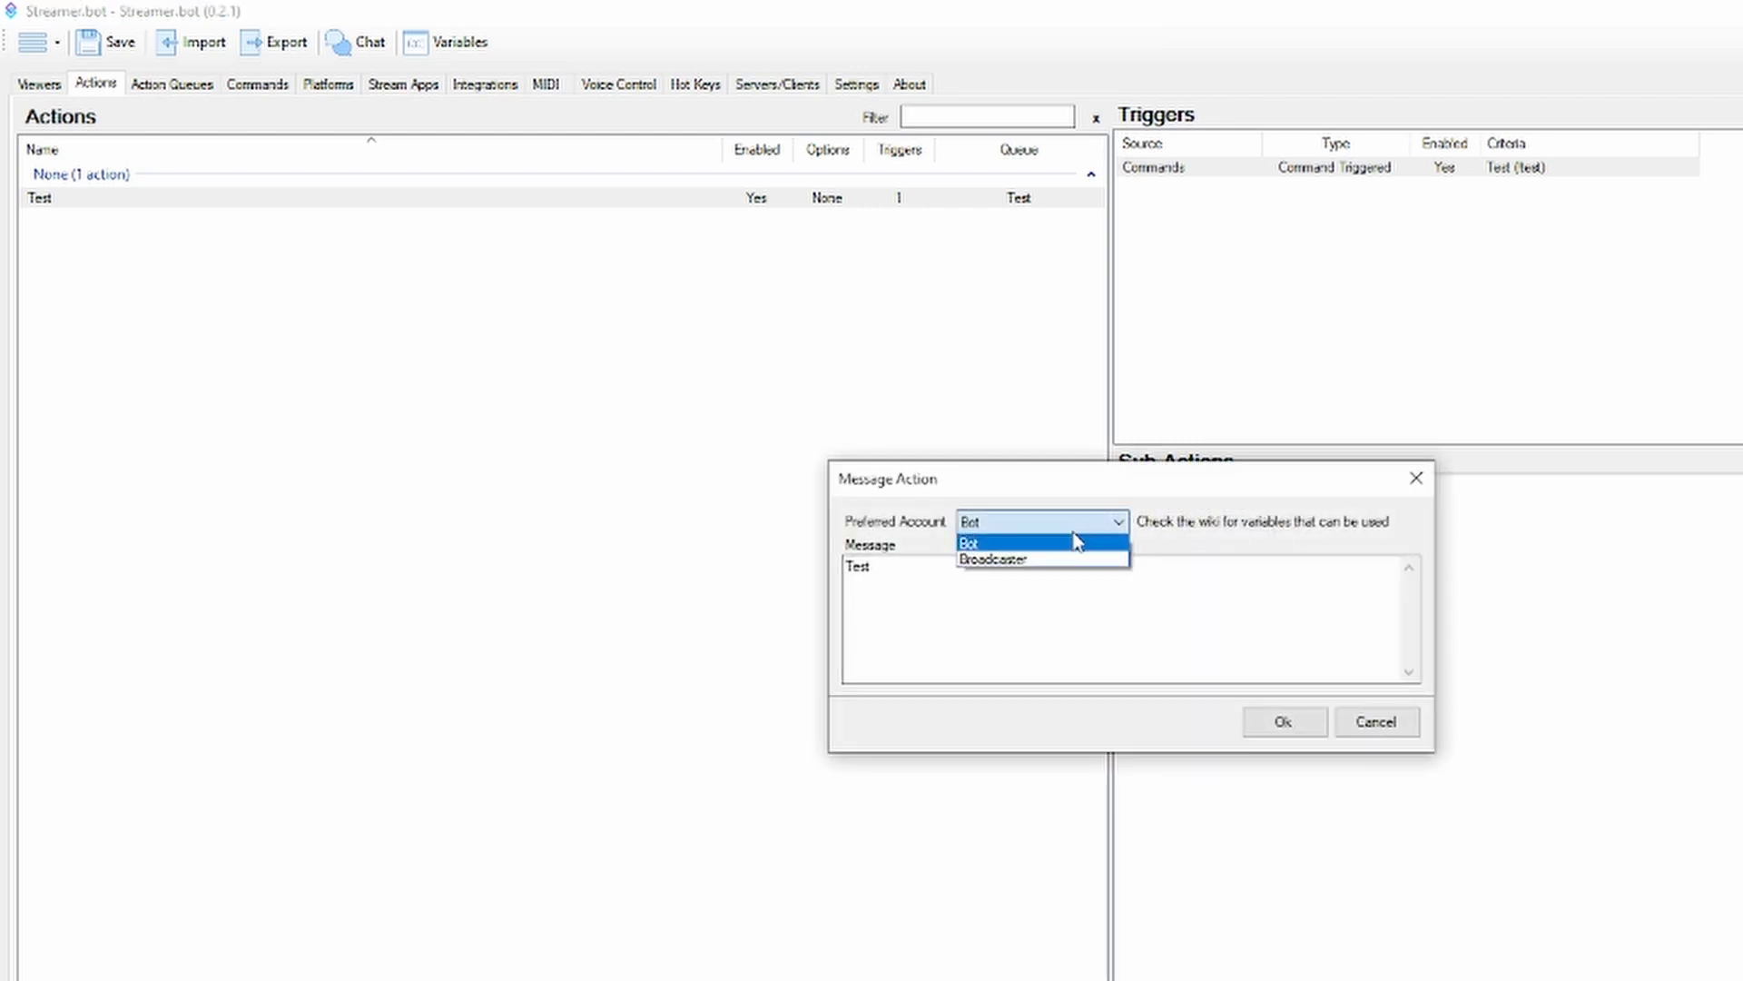
pyautogui.click(1076, 521)
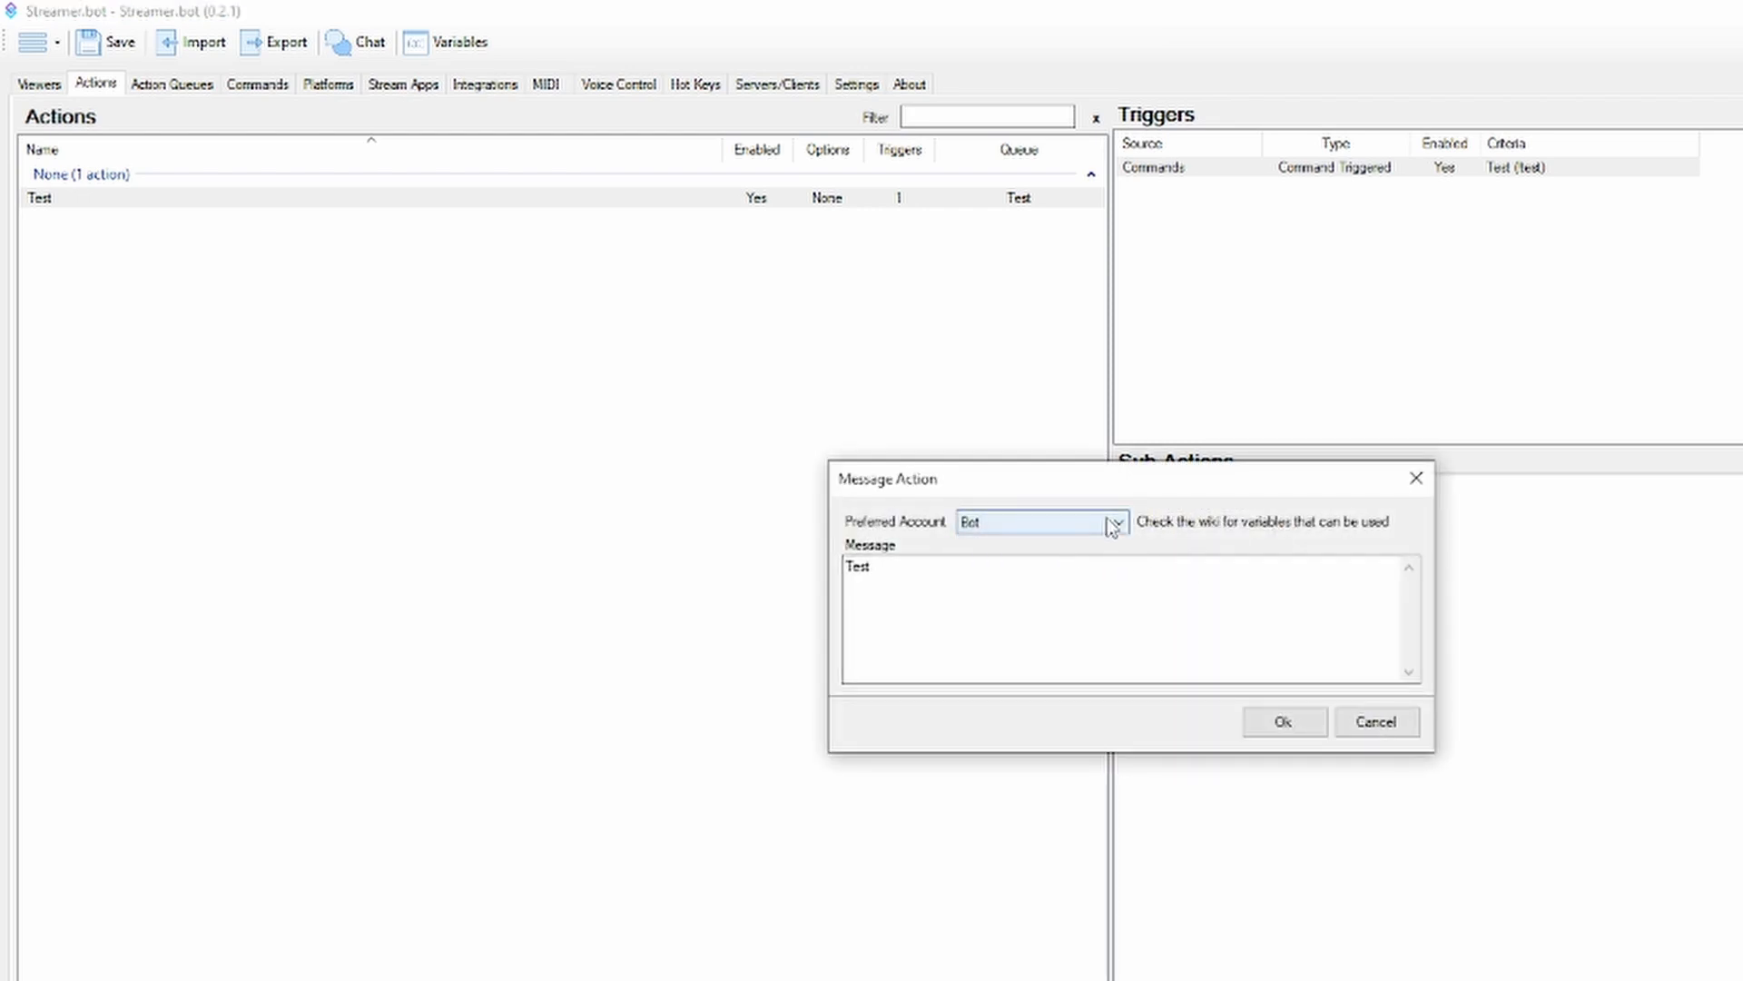
pyautogui.click(1113, 520)
pyautogui.click(1086, 499)
pyautogui.click(1359, 733)
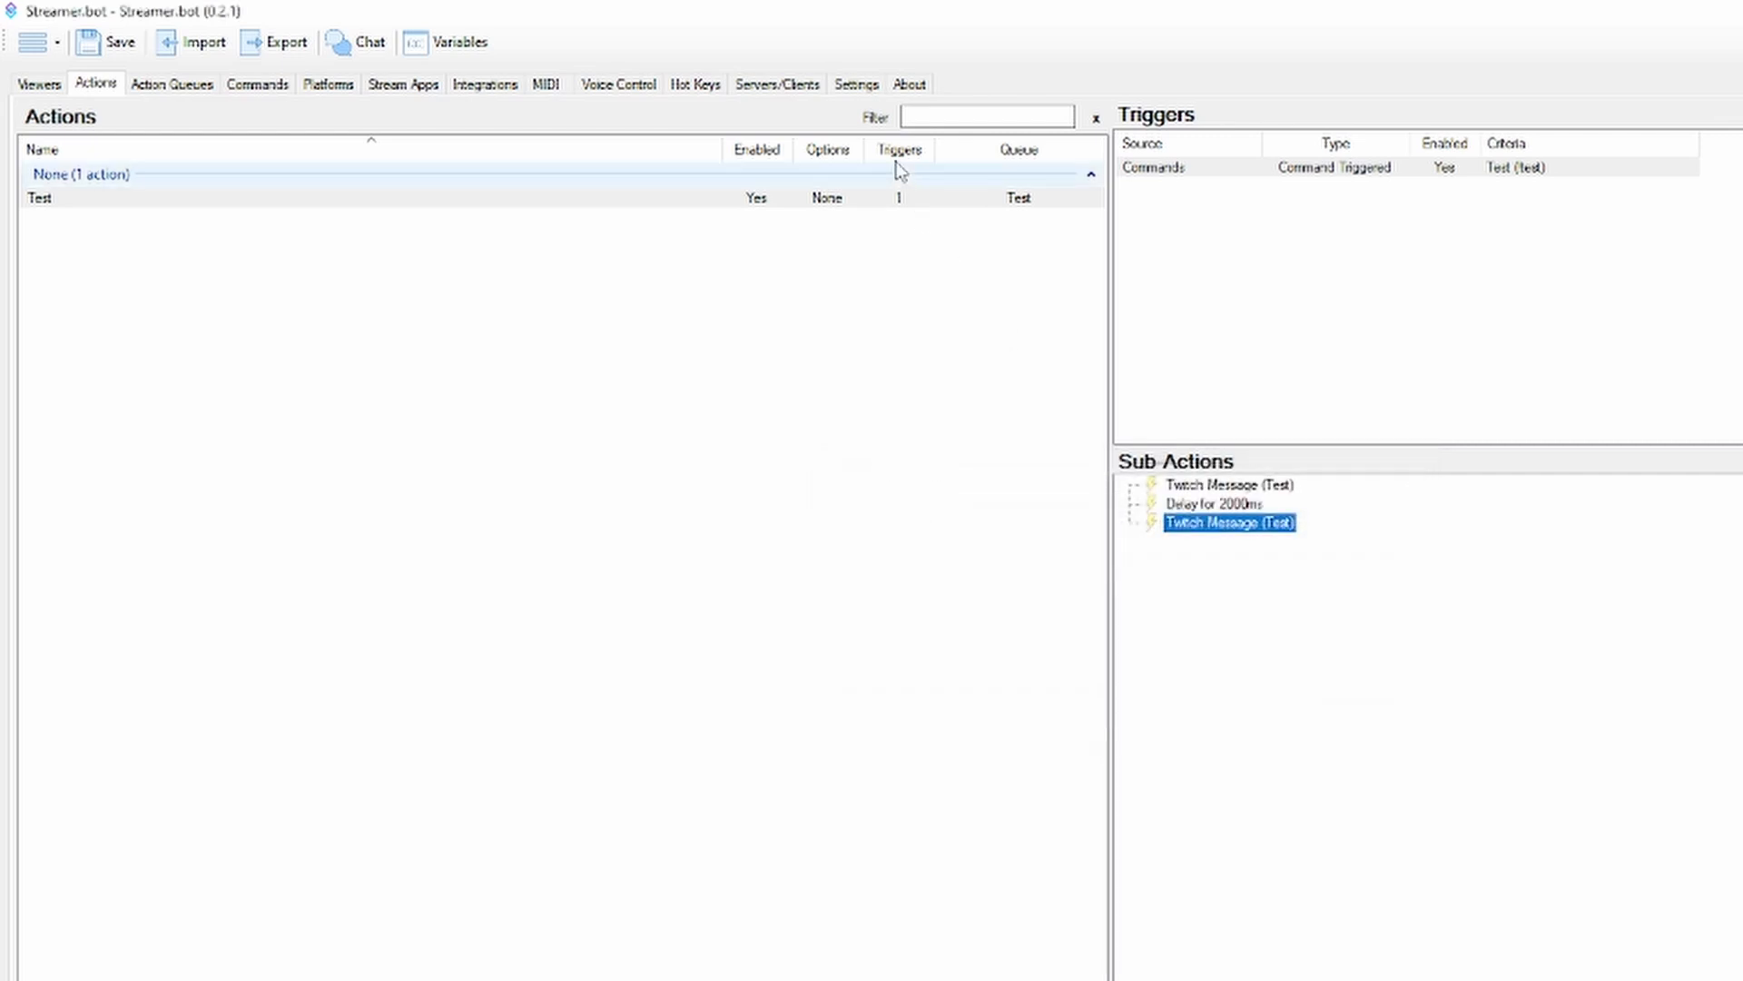
# Browse the list of Twitch channel point rewards
pyautogui.click(333, 87)
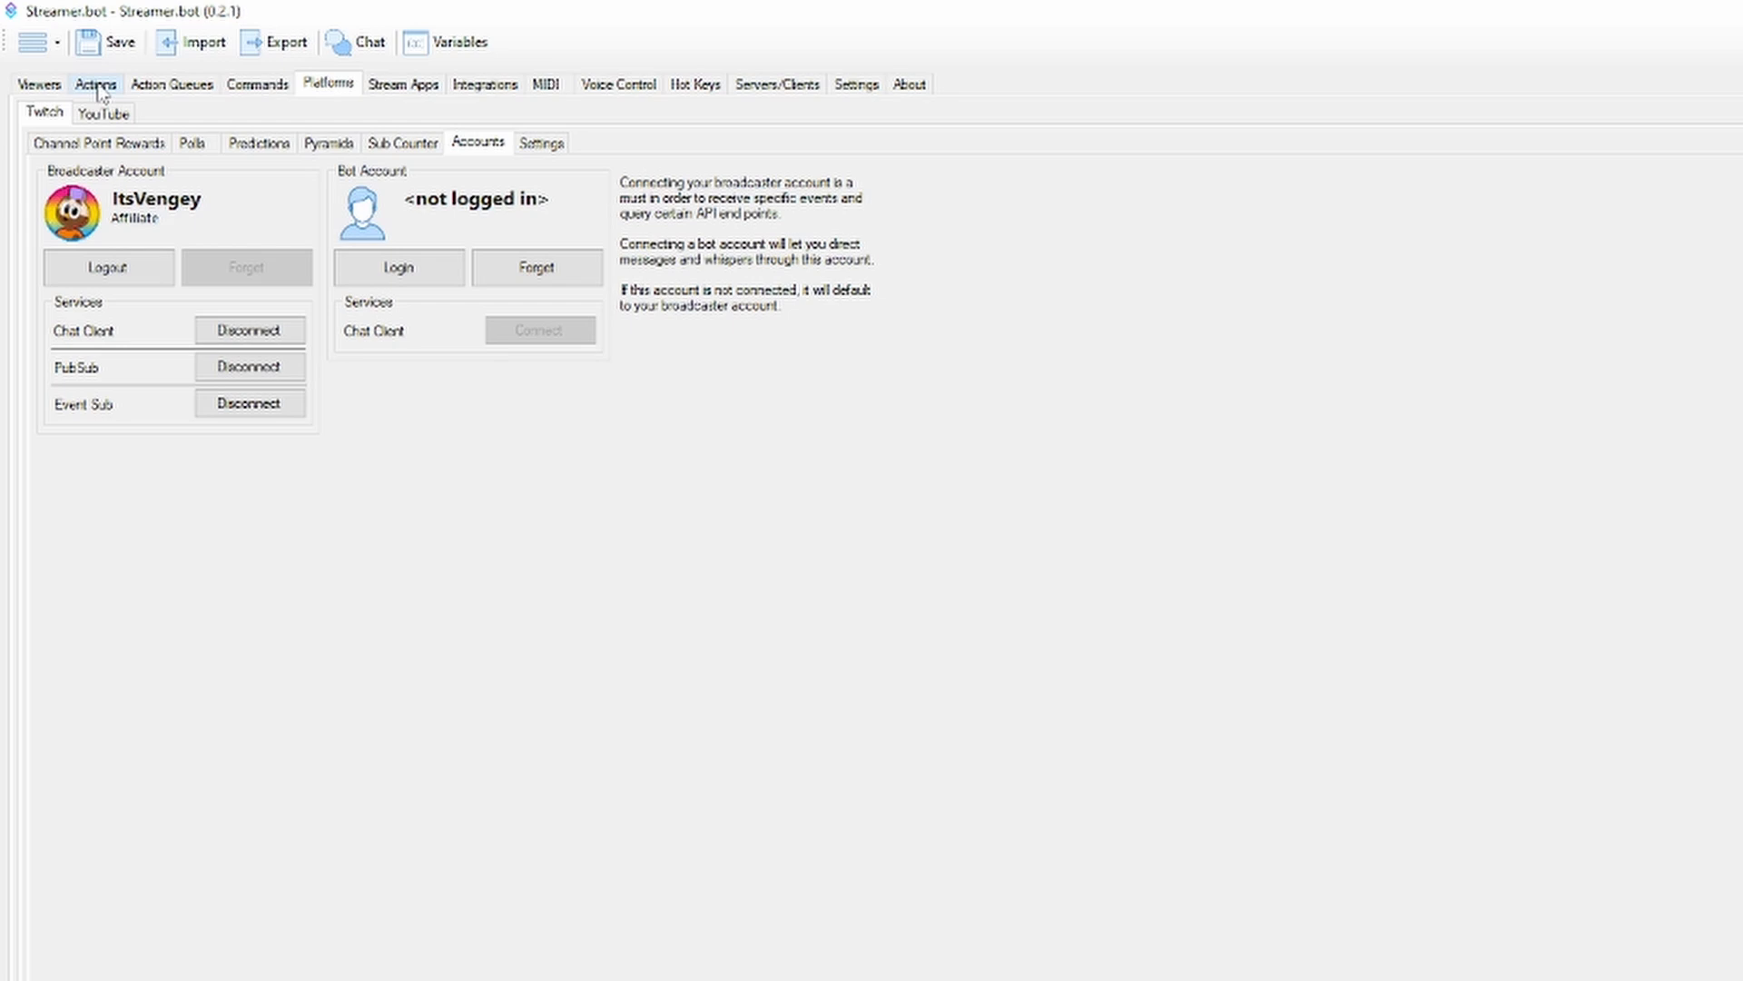
pyautogui.click(125, 143)
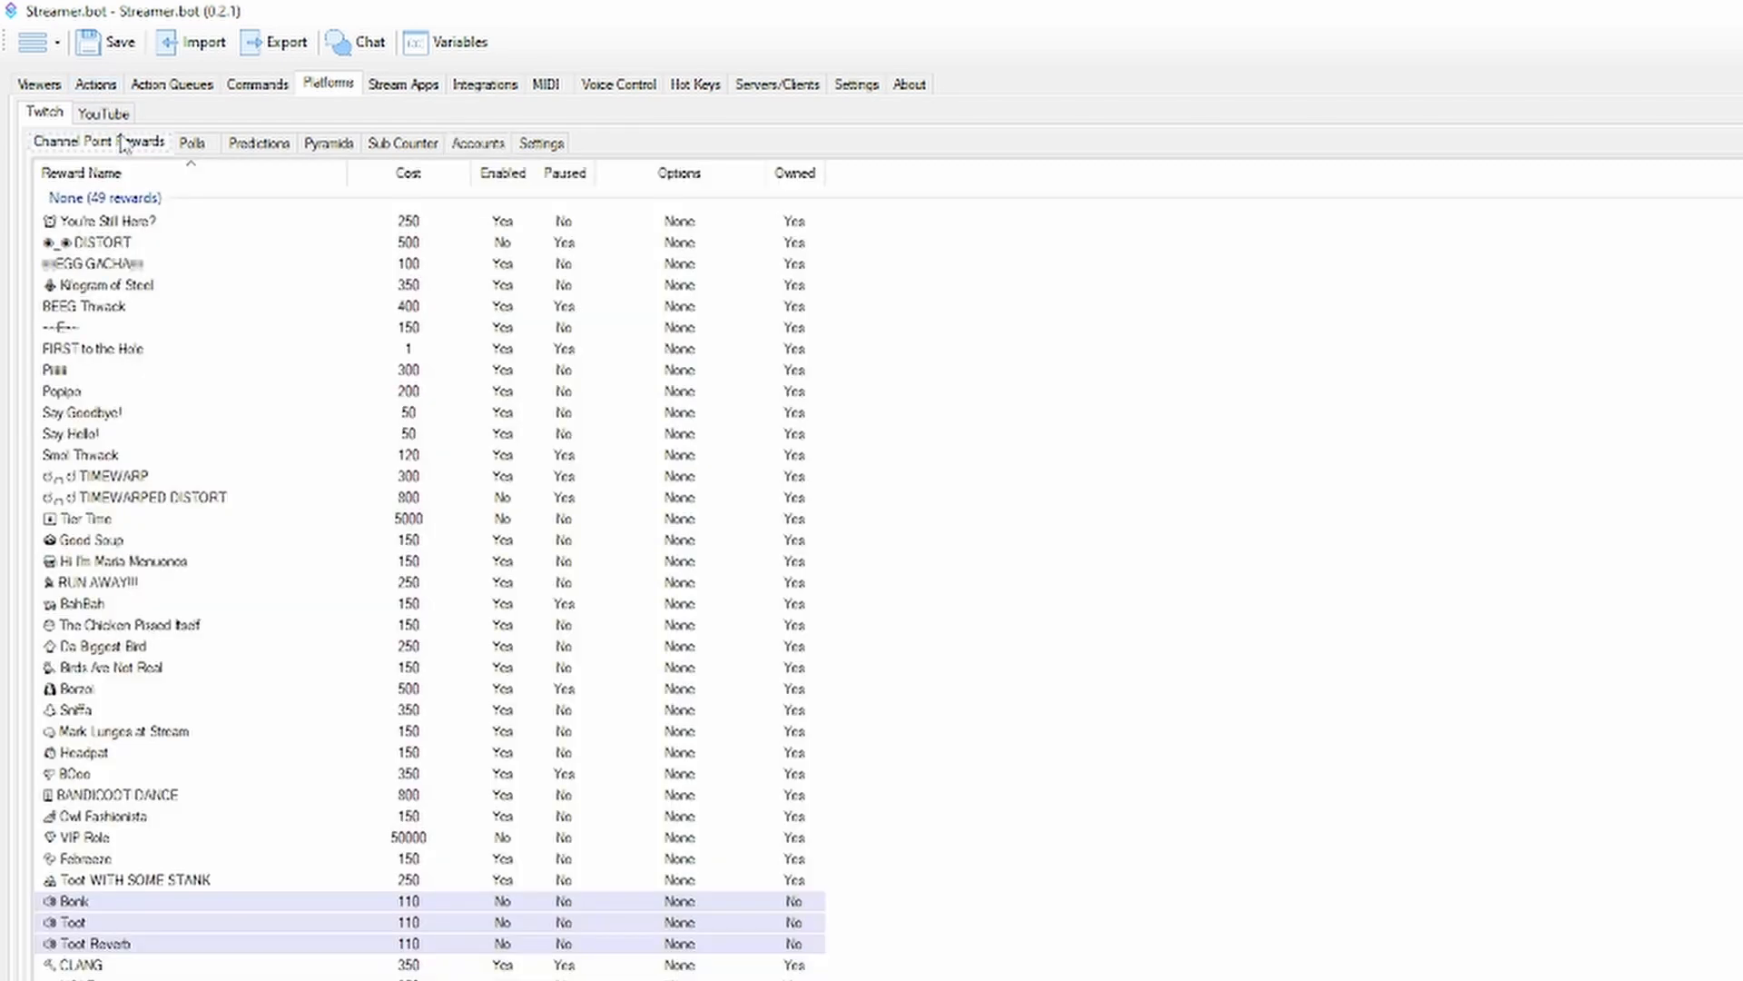
pyautogui.scroll(-2, 195, 364)
pyautogui.scroll(2, 193, 378)
pyautogui.scroll(-2, 192, 381)
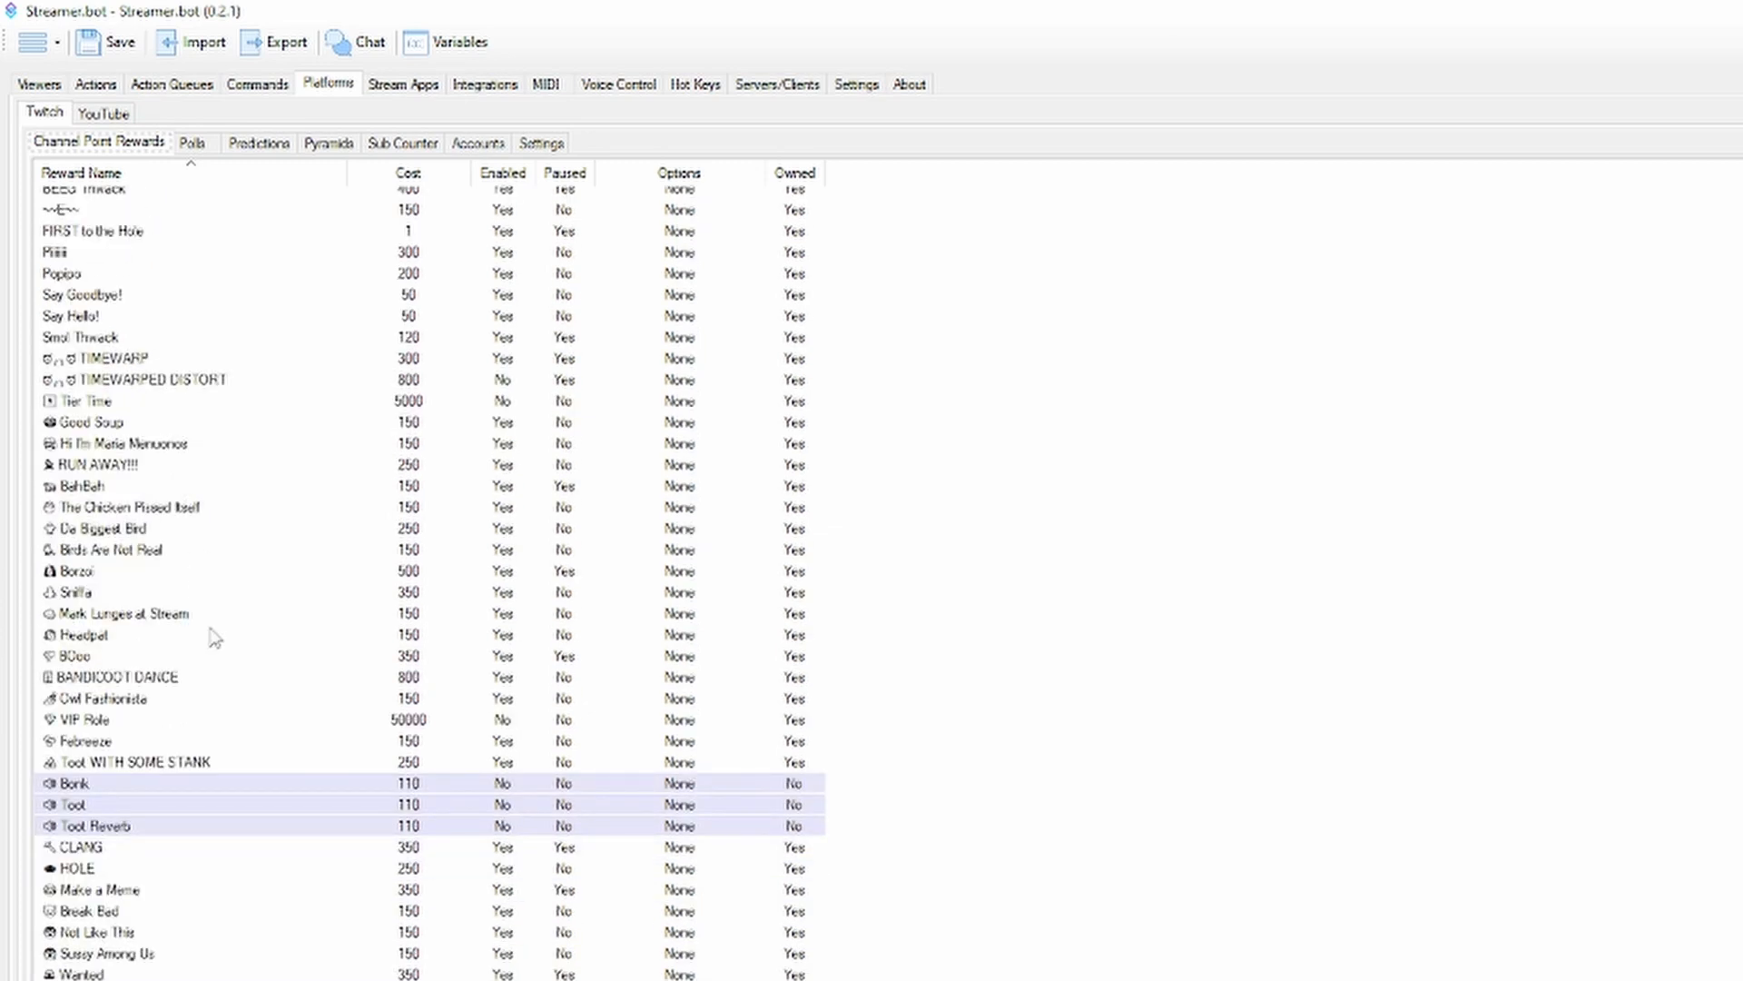
# Compare the unowned Bonk and Toot channel point rewards with owned ones such as BEEG Thwack
pyautogui.click(136, 784)
pyautogui.click(125, 806)
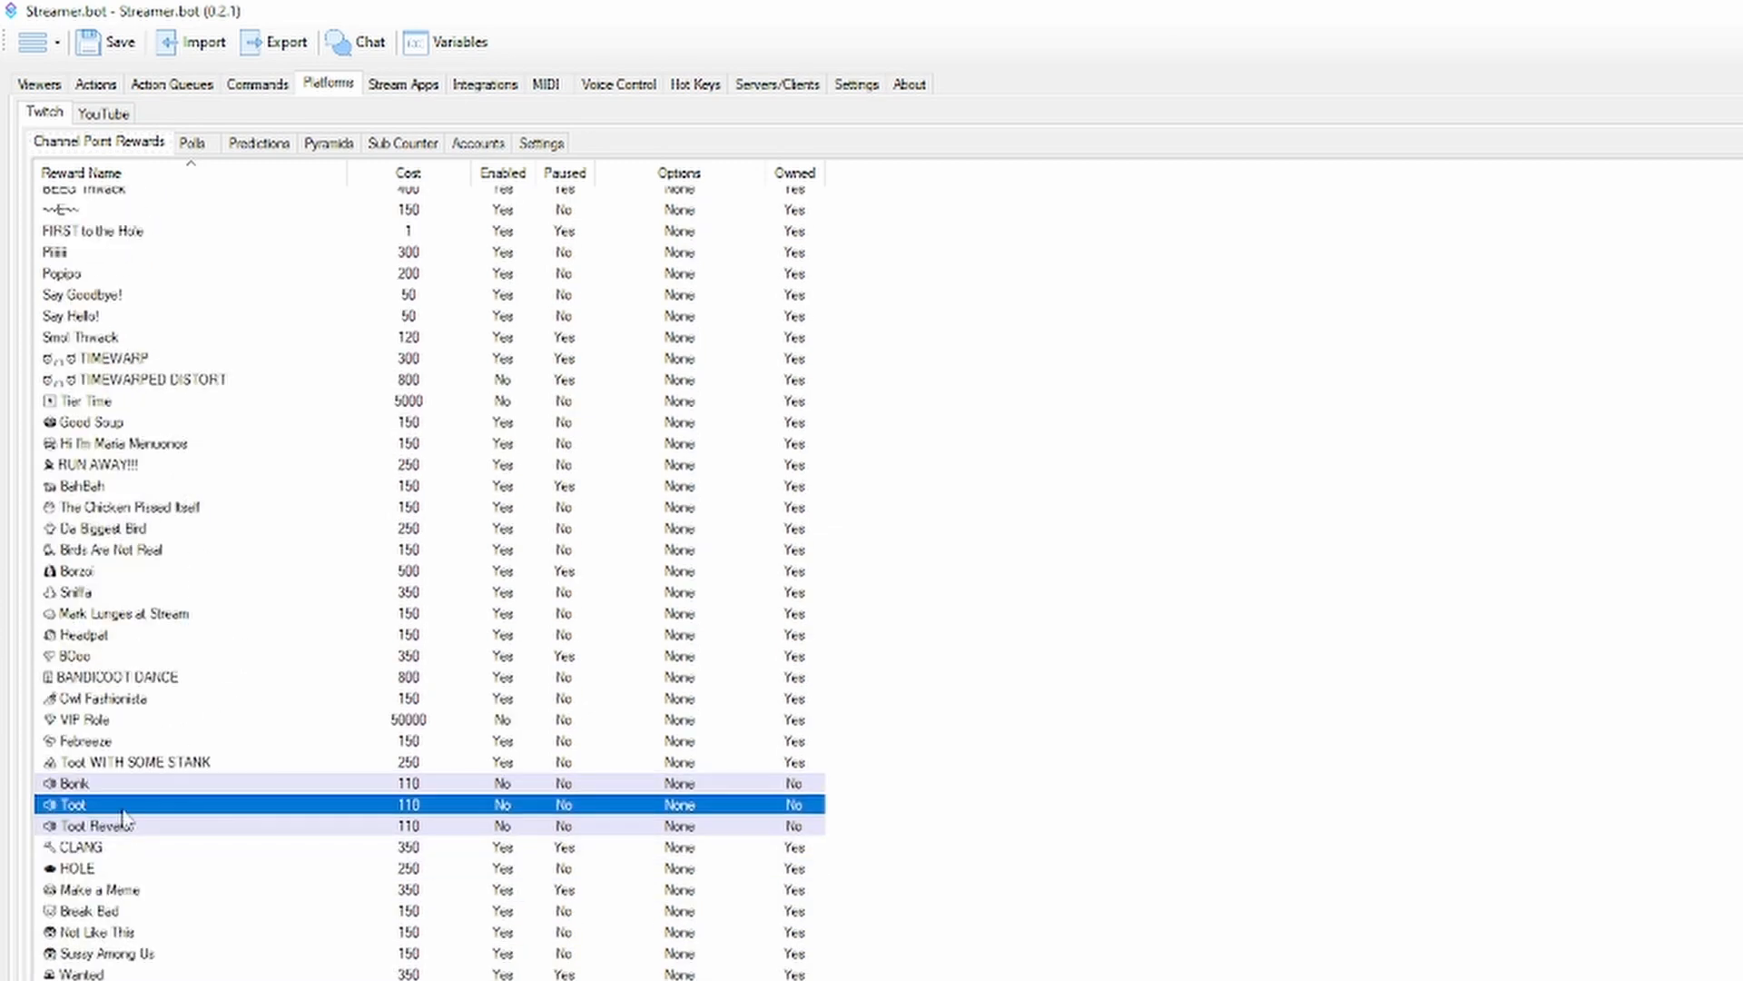
pyautogui.scroll(2, 119, 654)
pyautogui.click(171, 308)
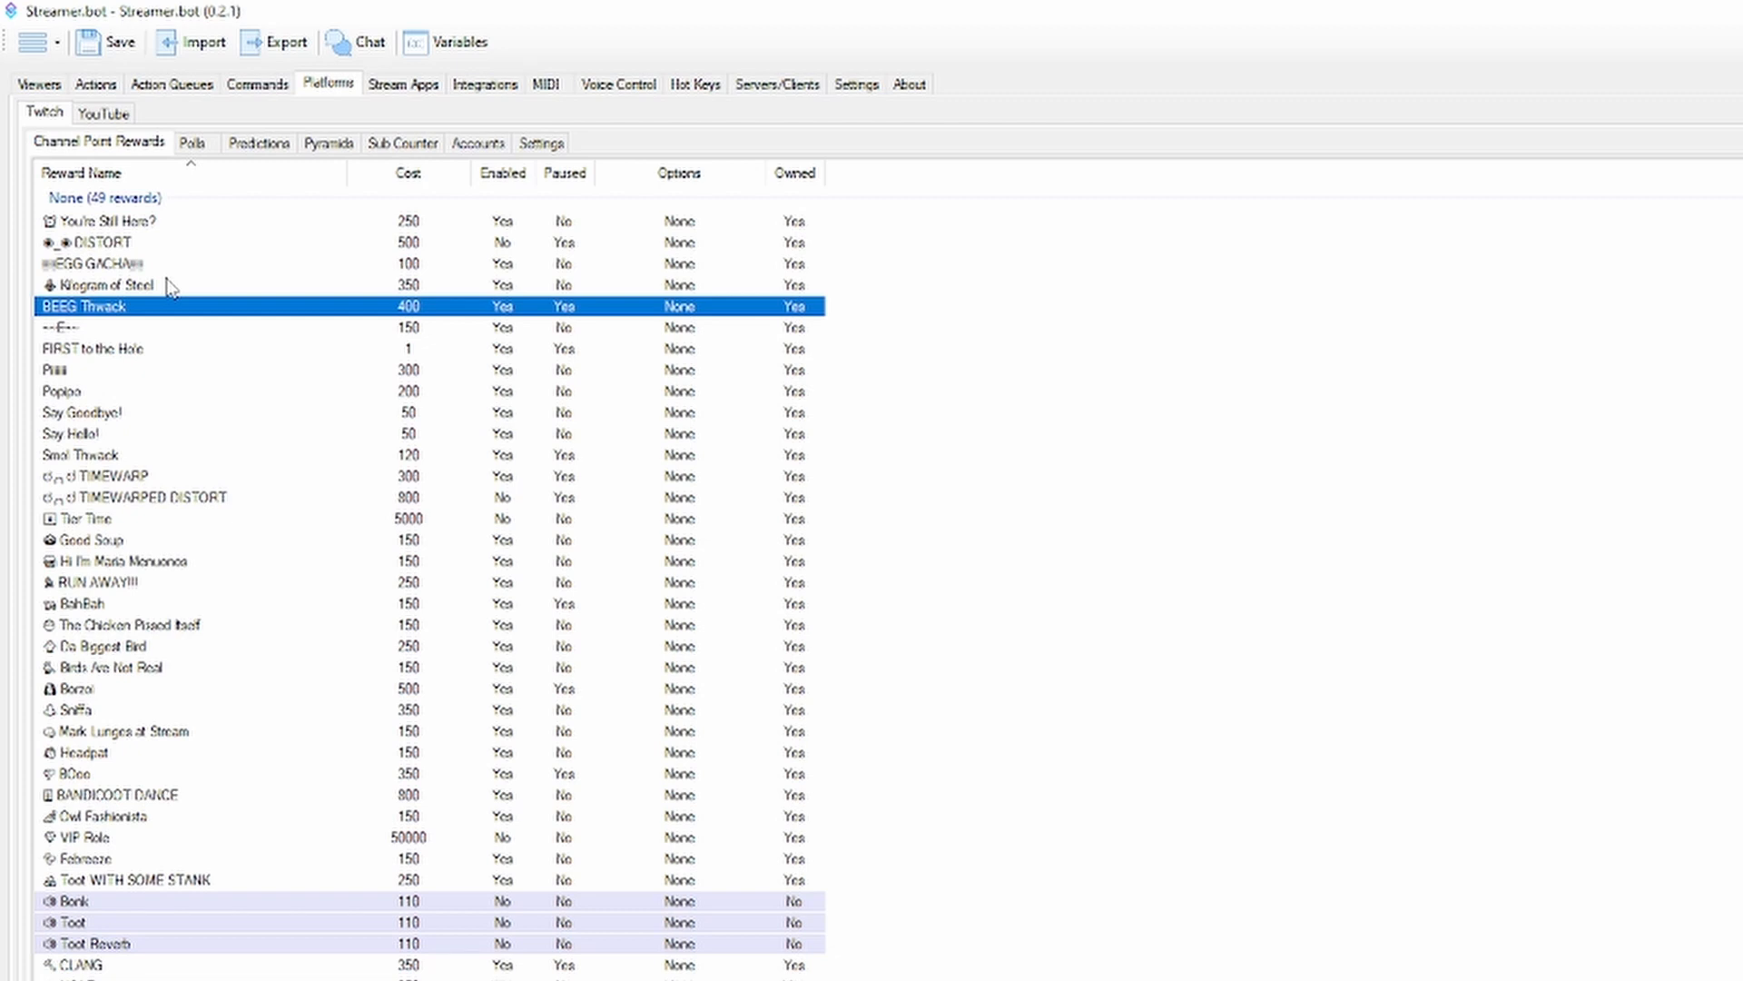
# Start adding a channel point reward to review the available fields, and cancel without creating it
pyautogui.rightClick(1249, 376)
pyautogui.click(1269, 389)
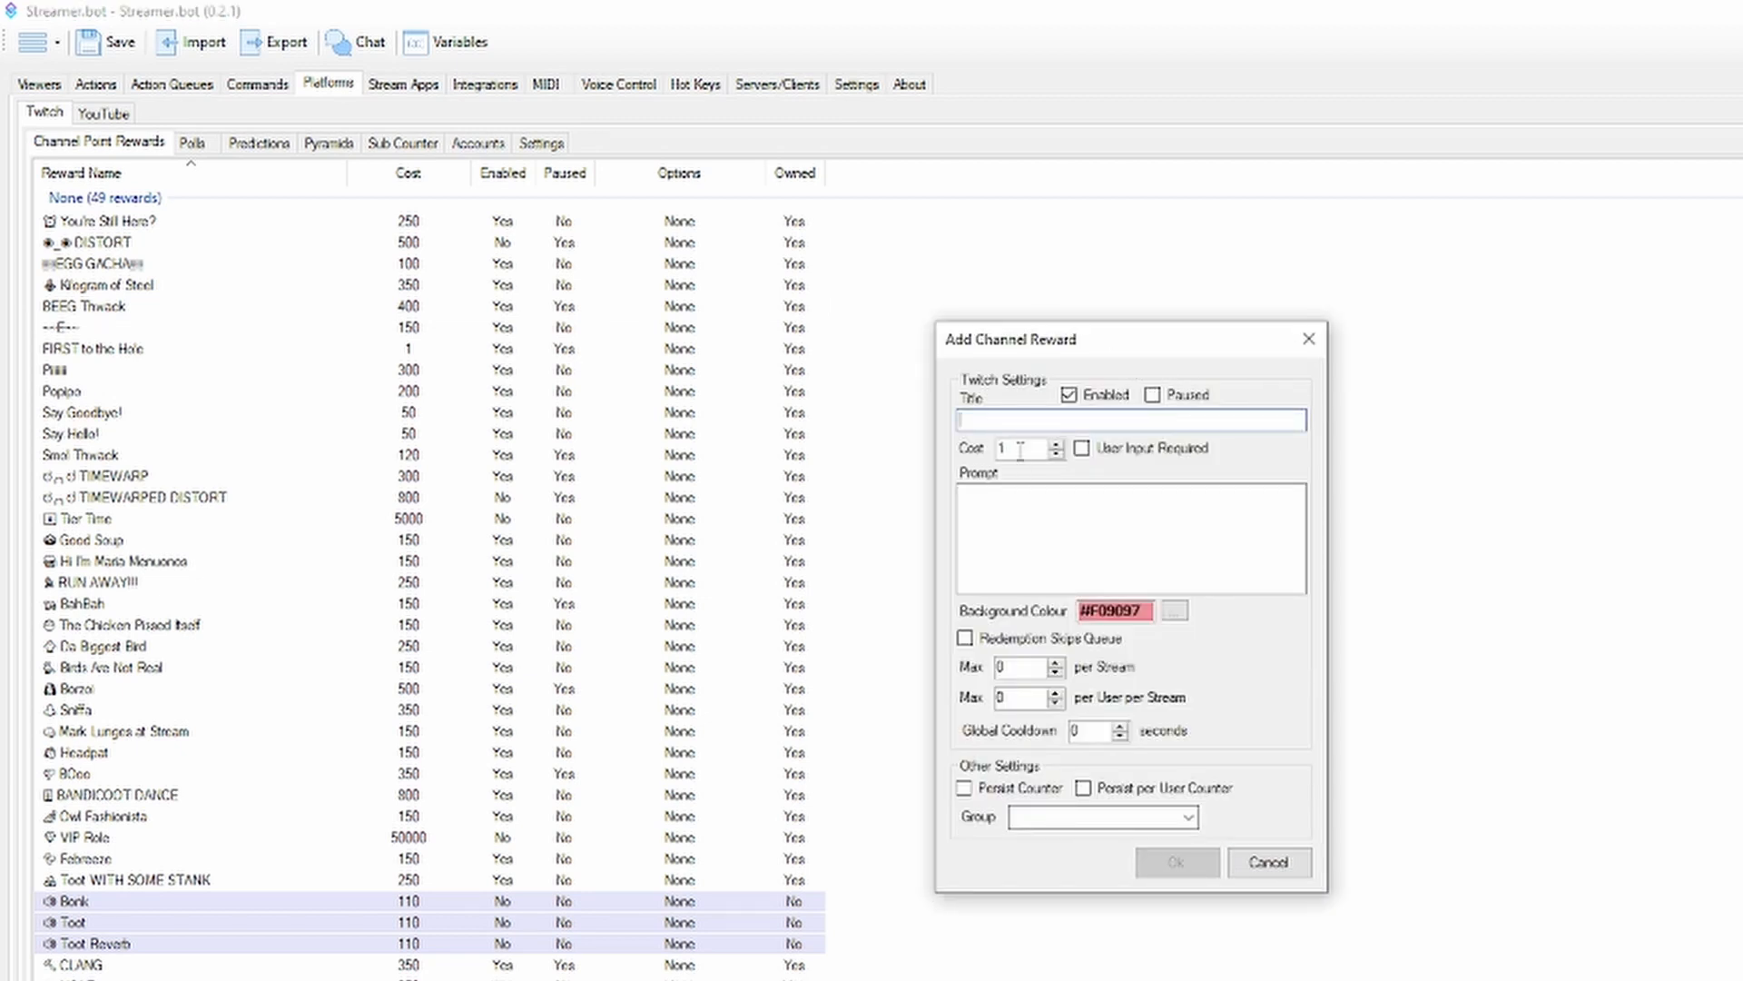
pyautogui.click(1018, 496)
pyautogui.click(1280, 868)
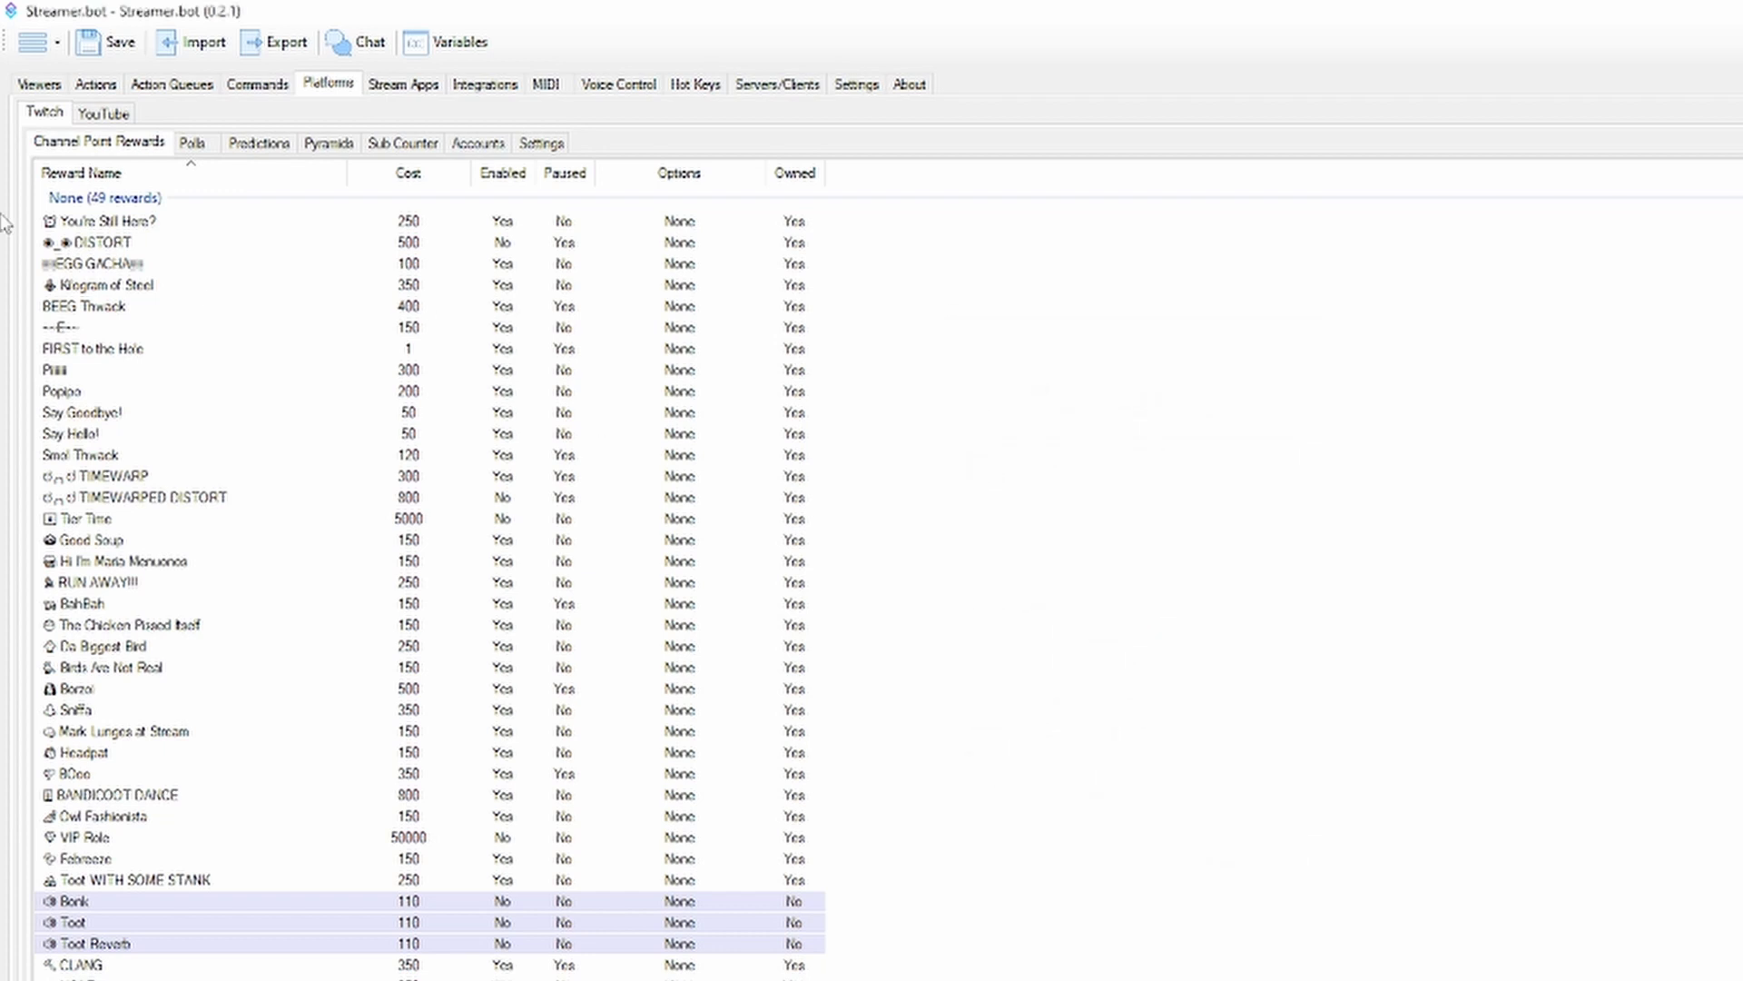
# Compare the editable settings of the You're Still Here? reward with those of the Bonk reward, closing both without saving
pyautogui.doubleClick(119, 222)
pyautogui.click(1316, 342)
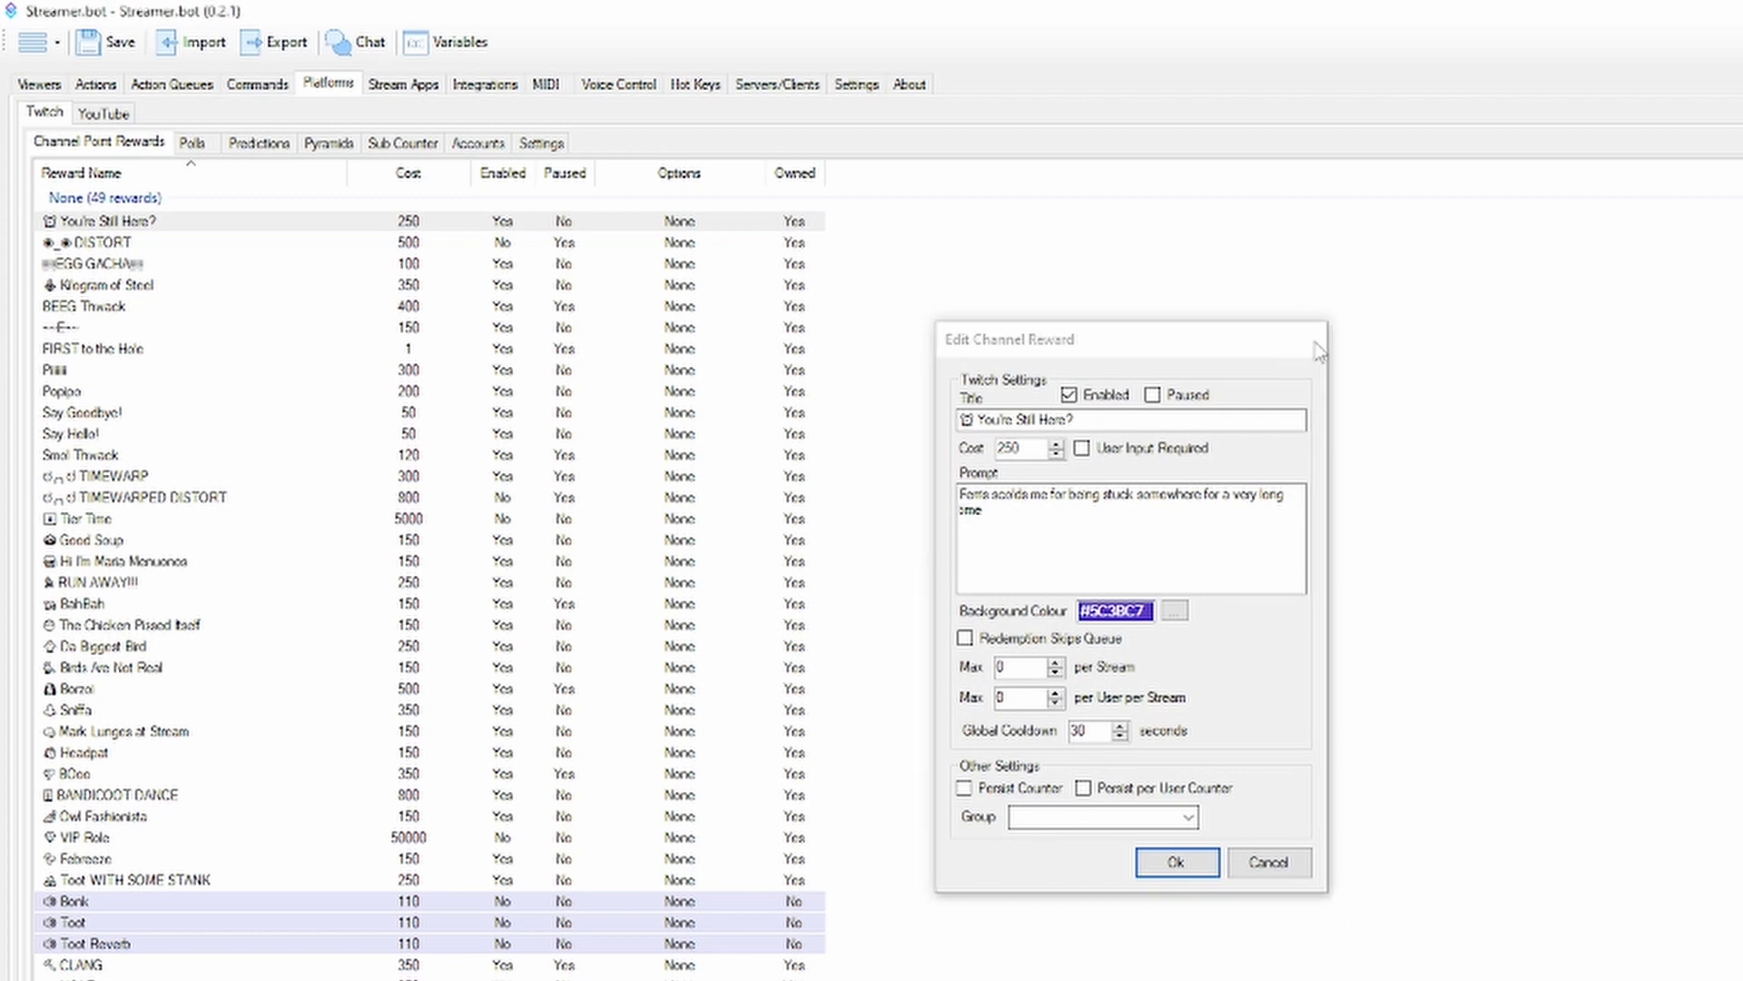
pyautogui.doubleClick(130, 902)
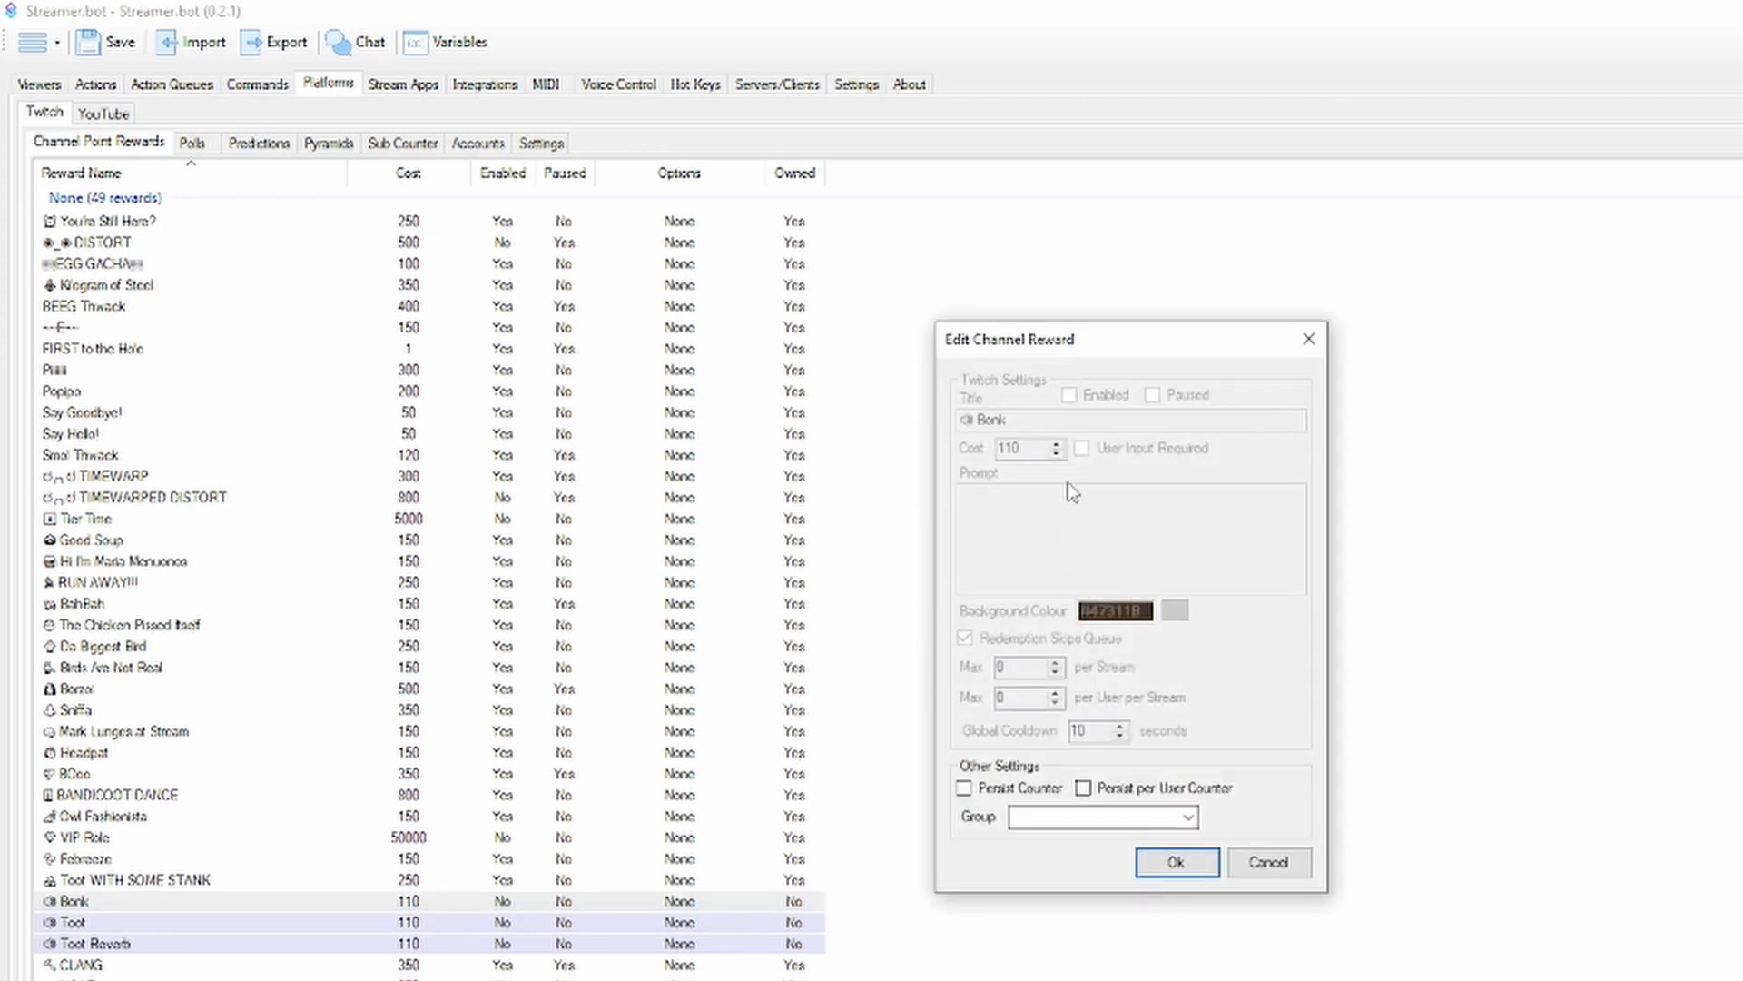
pyautogui.click(1311, 341)
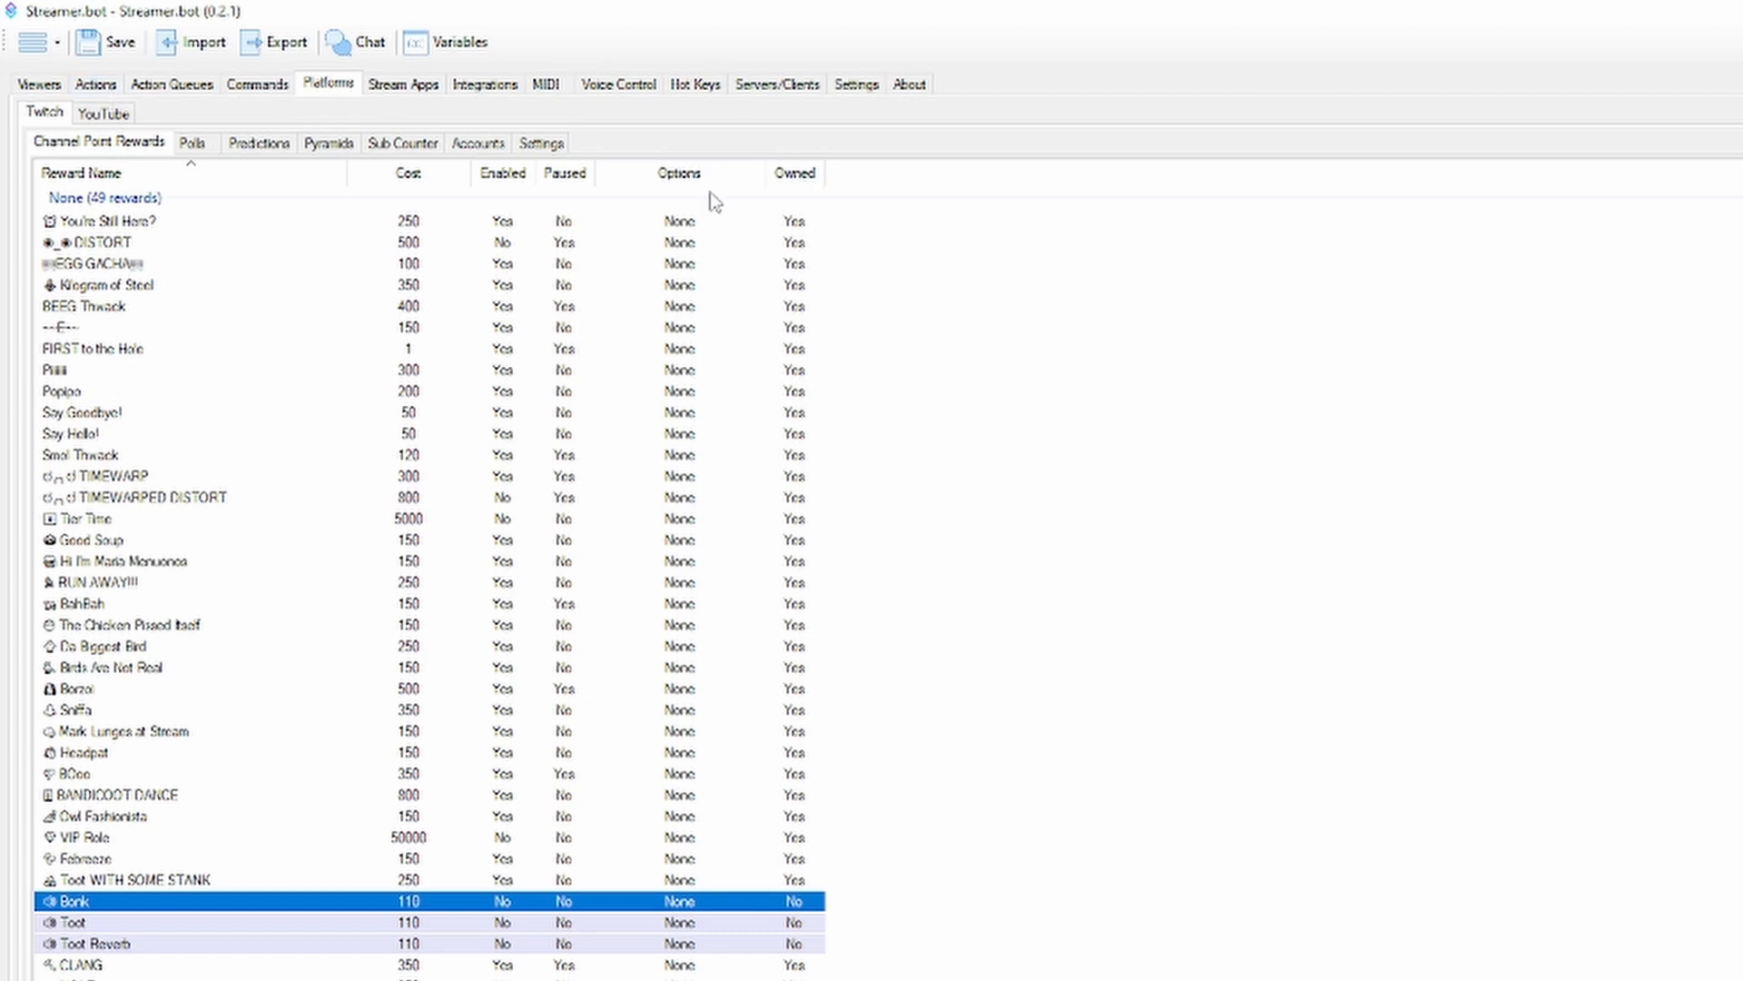
pyautogui.doubleClick(556, 223)
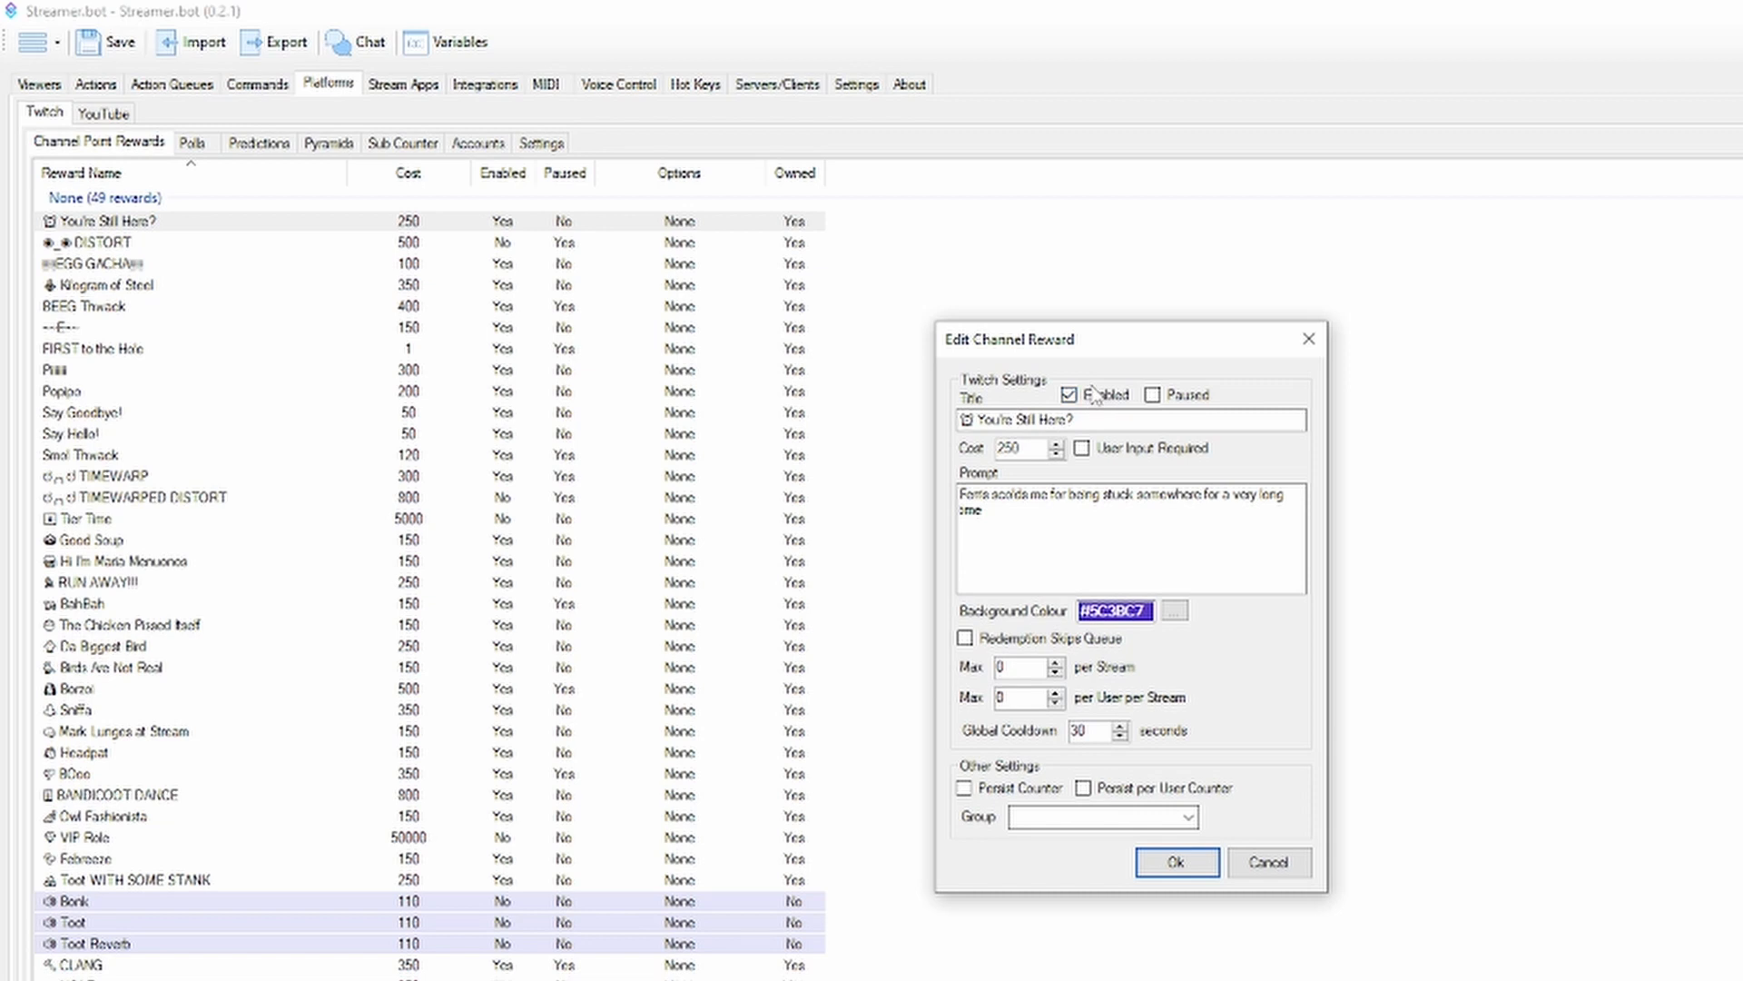
pyautogui.click(1309, 341)
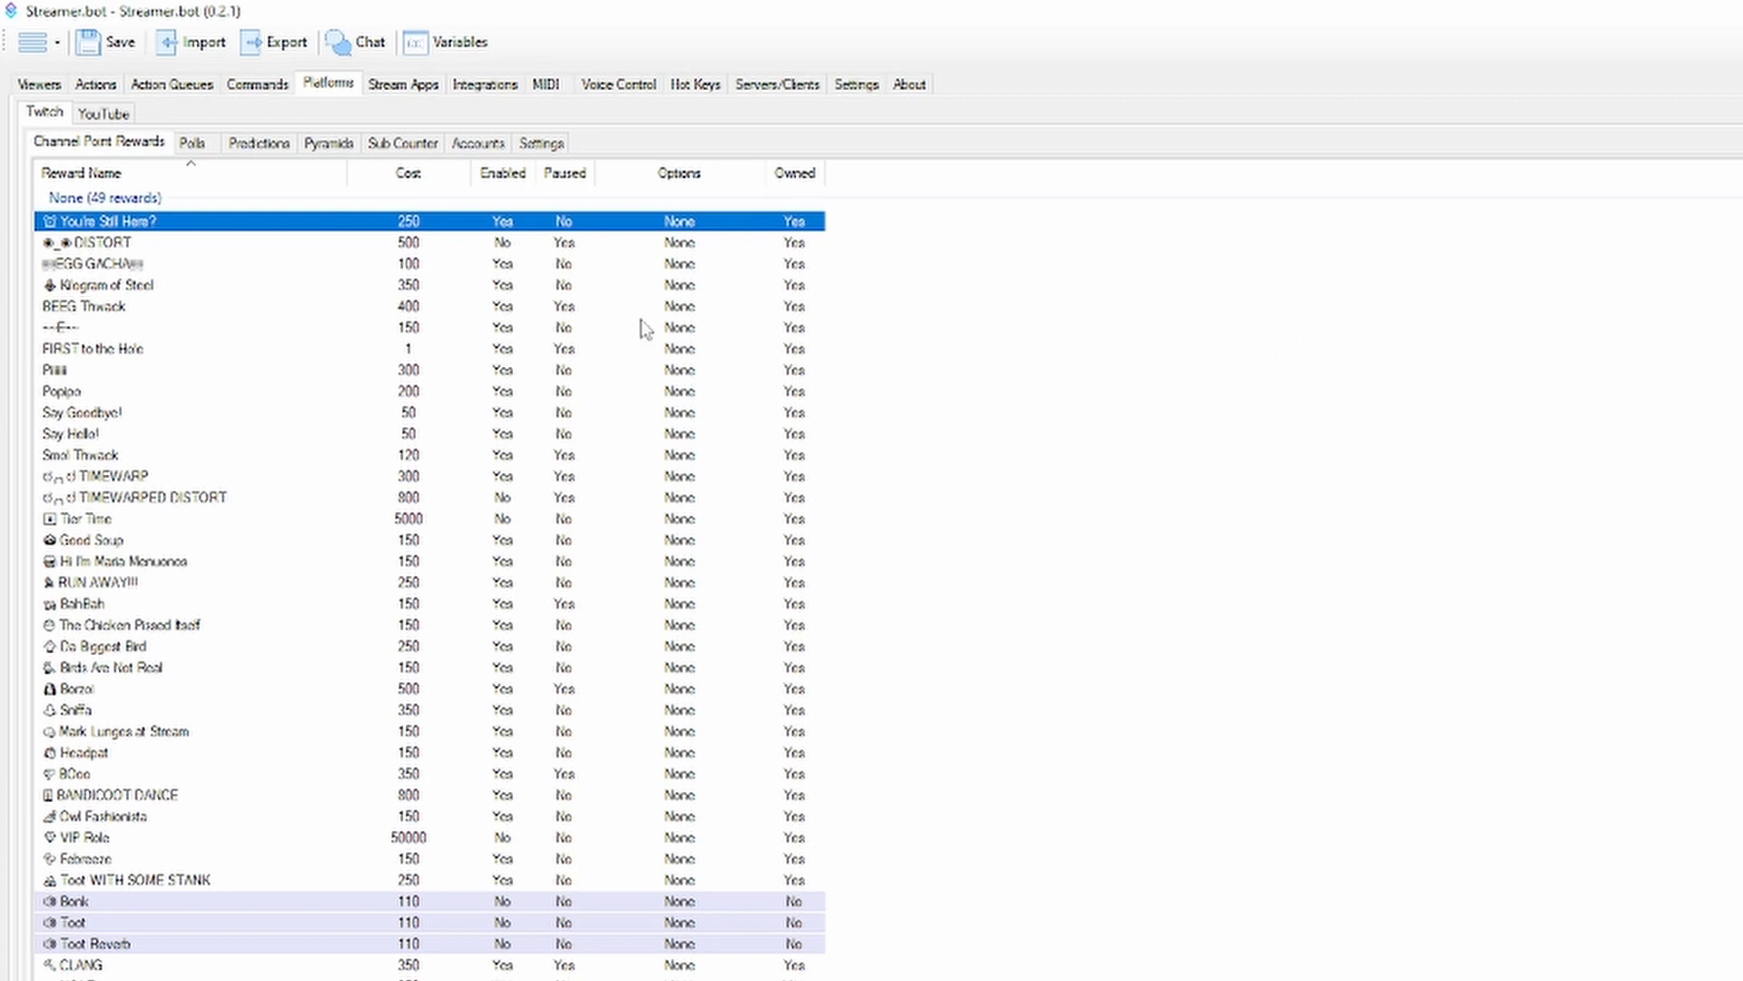
# Check the Test action's current triggers, and review the You're Still Here? reward's settings again without saving
pyautogui.click(92, 83)
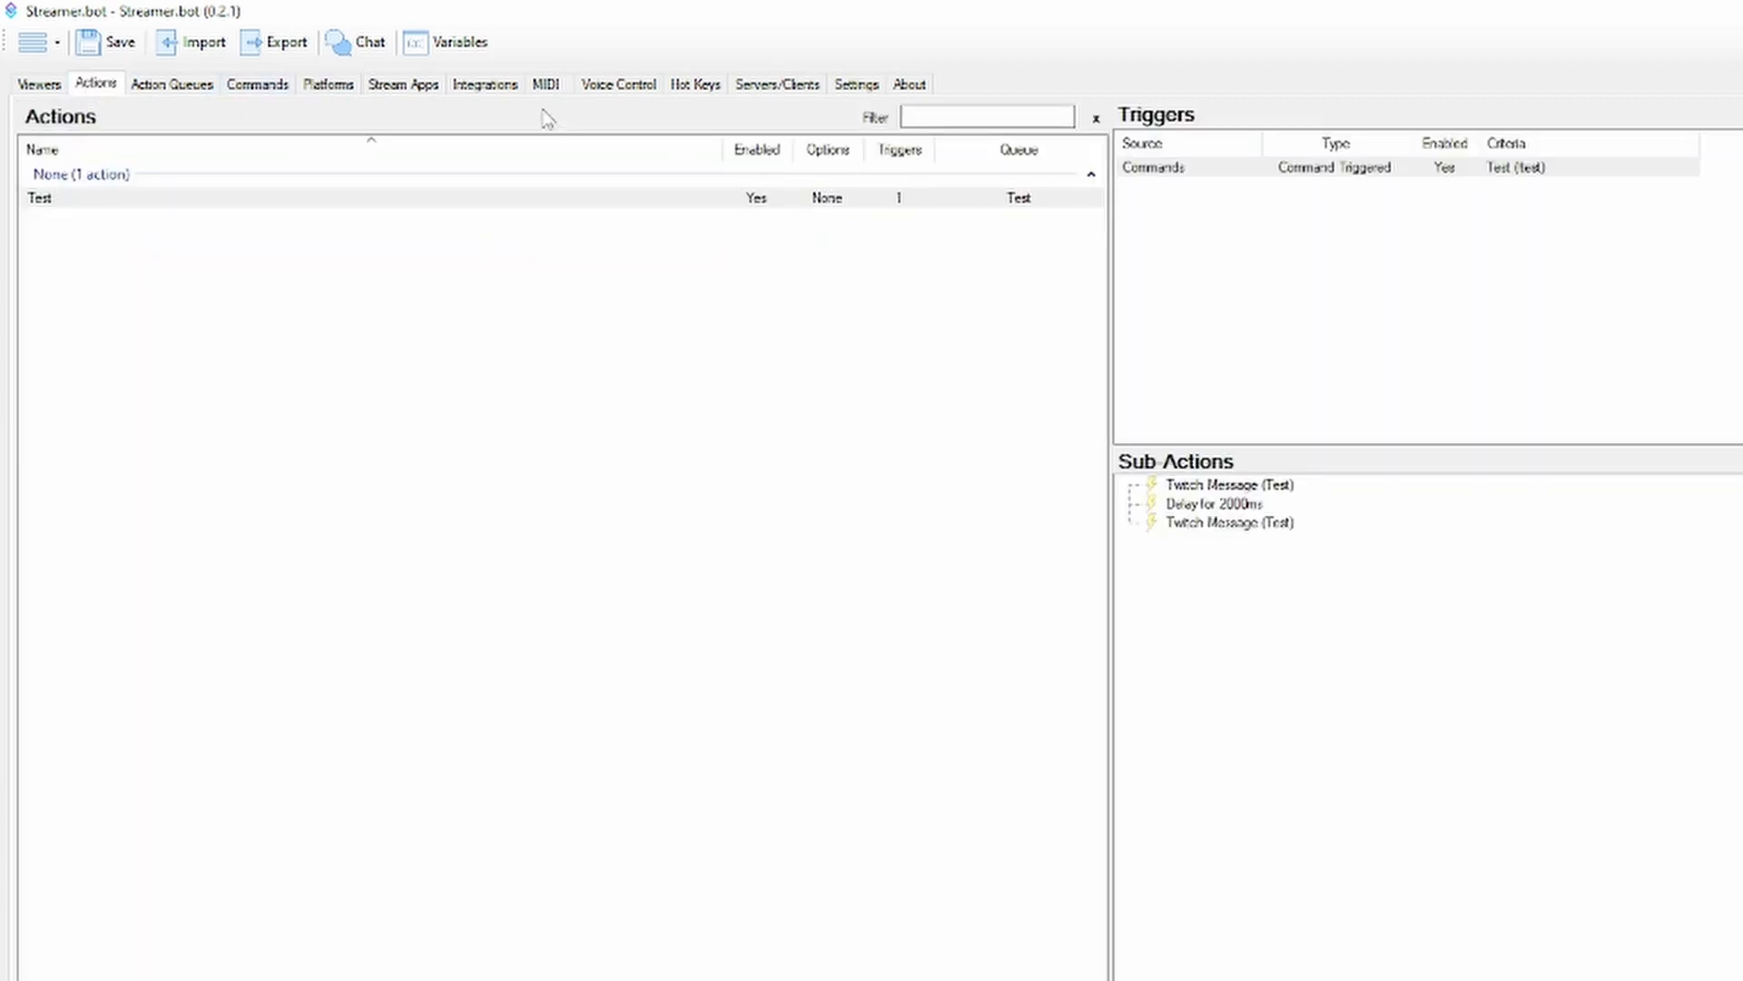
pyautogui.click(338, 87)
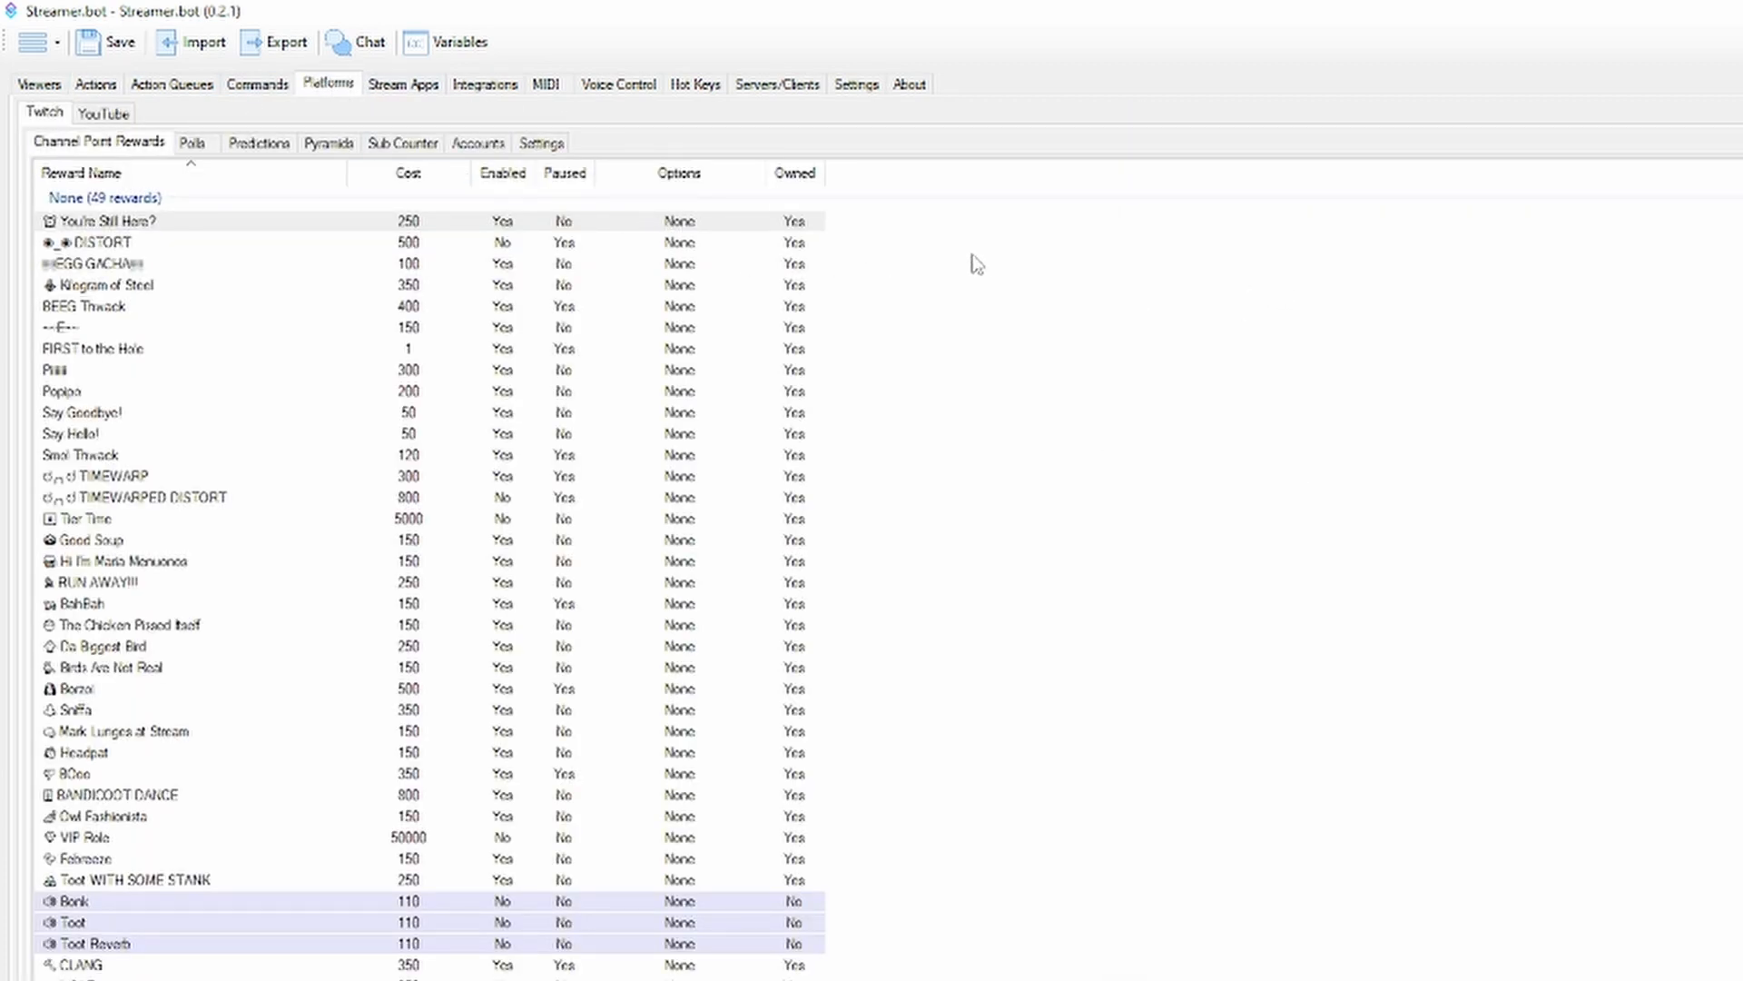
pyautogui.doubleClick(774, 222)
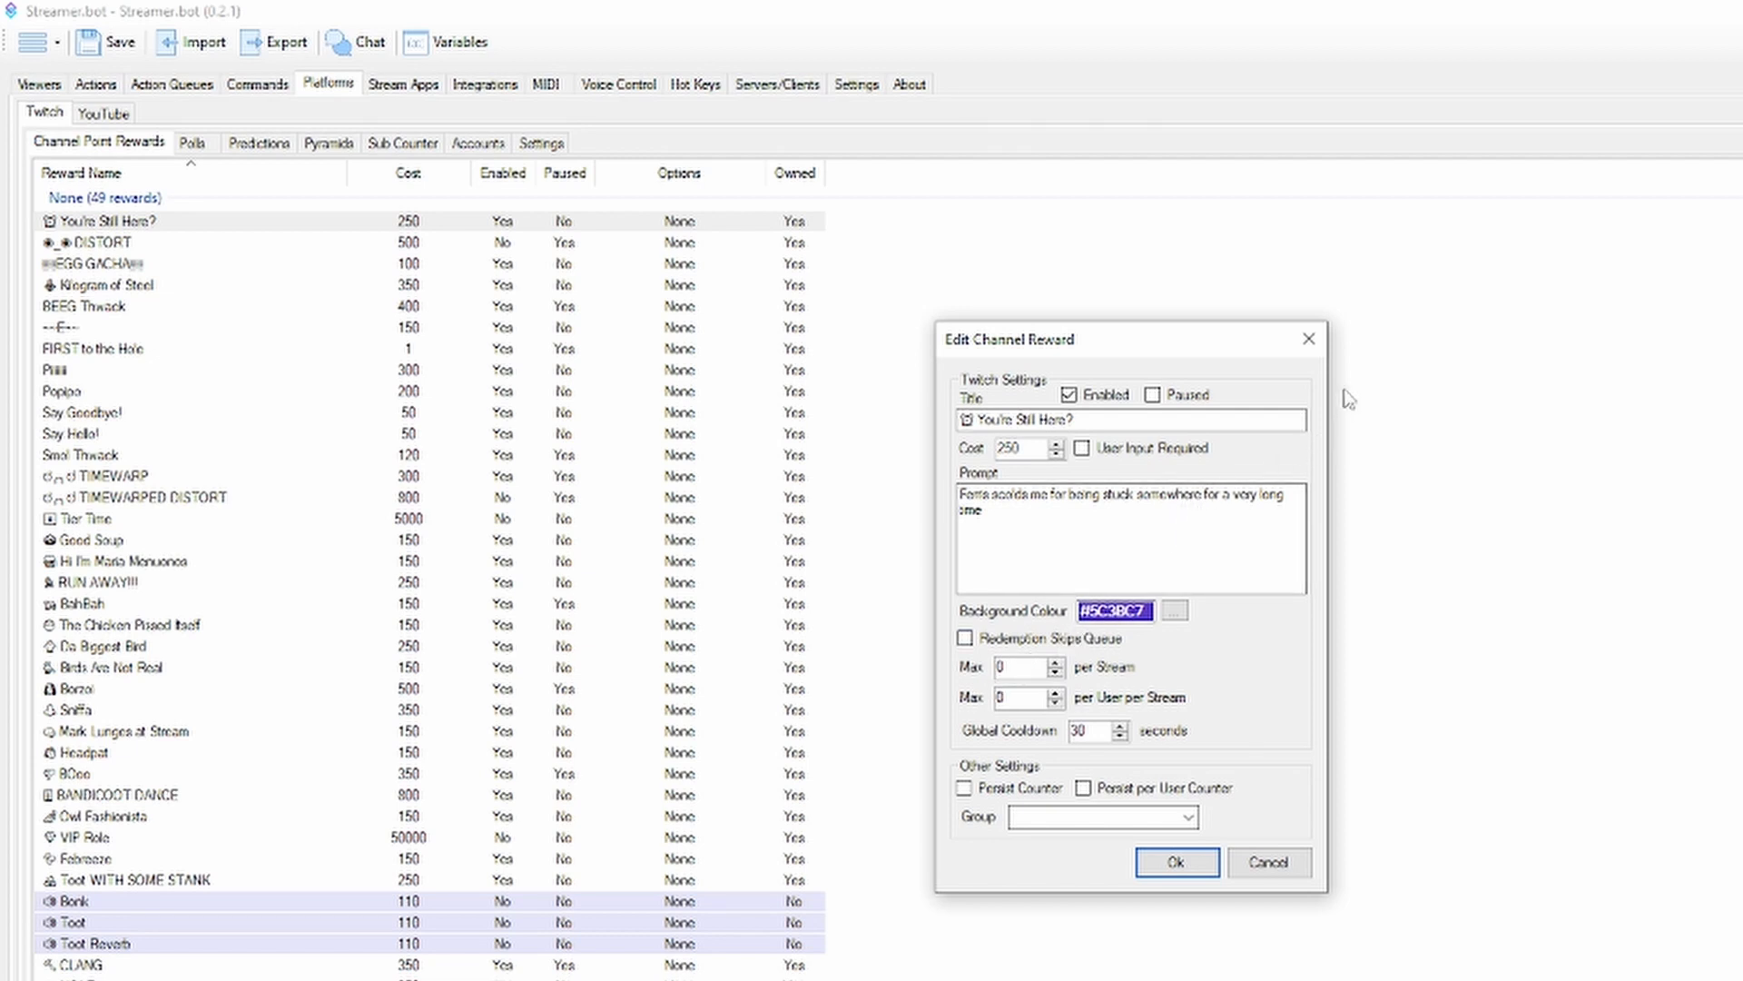
pyautogui.click(1308, 340)
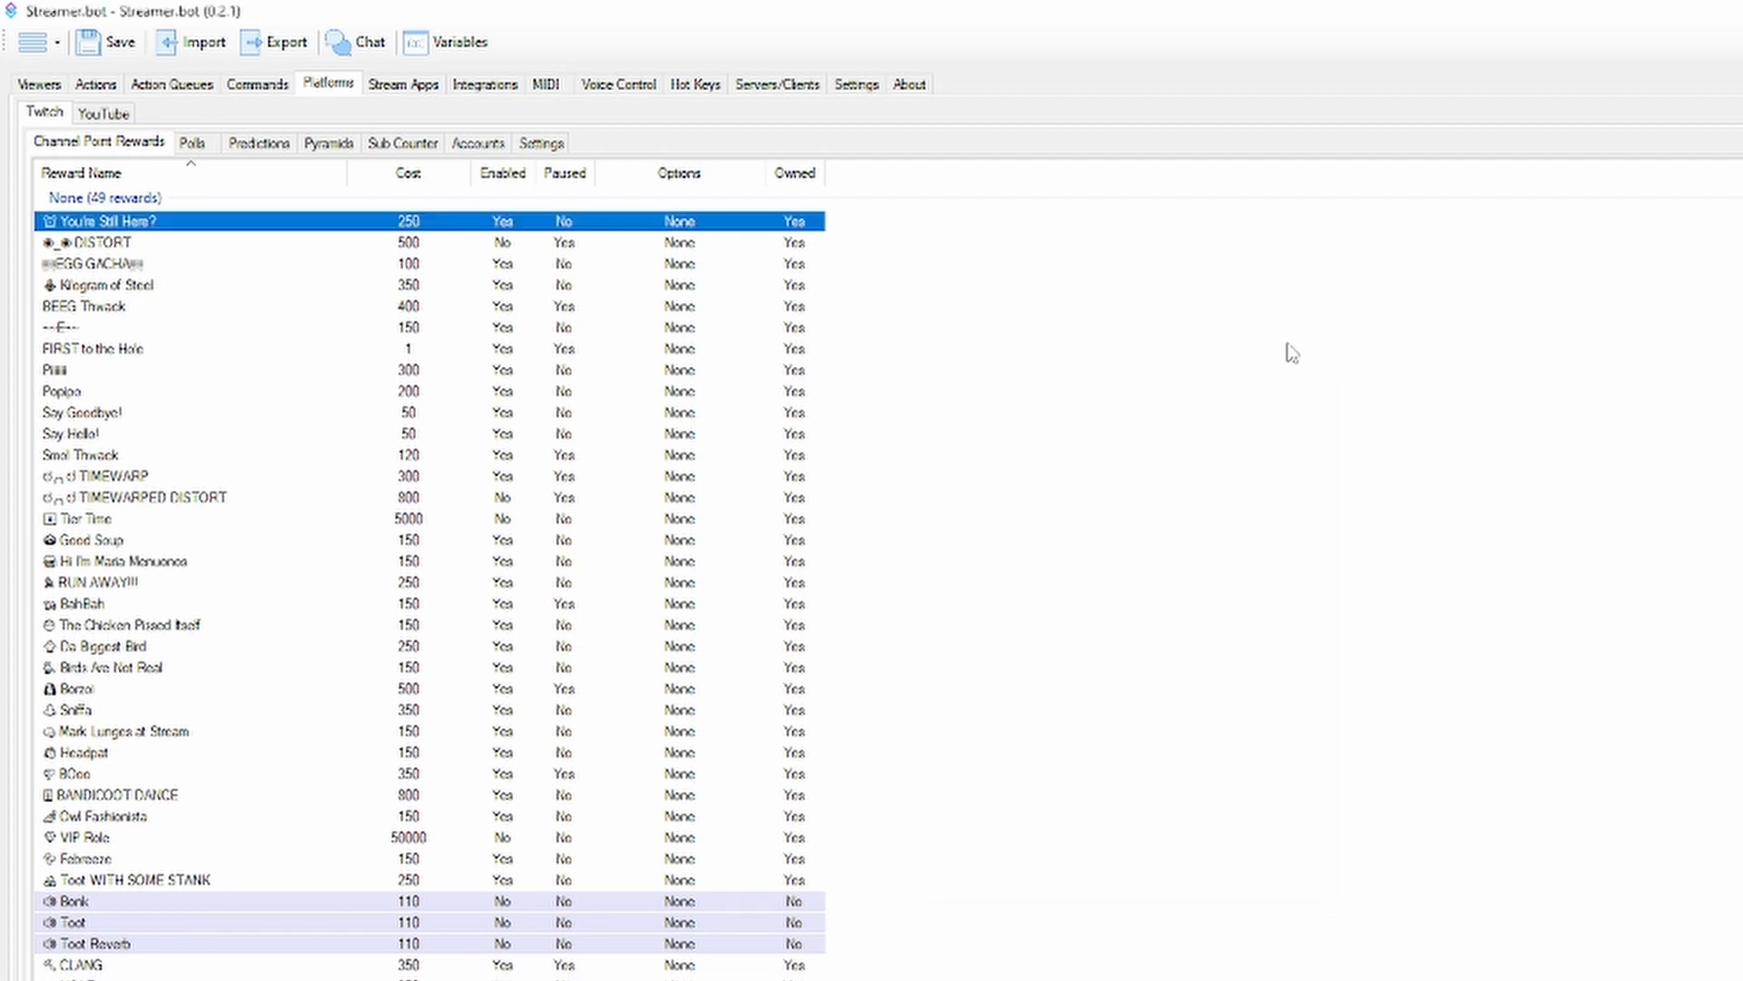
# Start a Twitch Reward Redemption trigger for the Test action, review the selectable rewards, and cancel without creating it
pyautogui.click(115, 84)
pyautogui.rightClick(1410, 289)
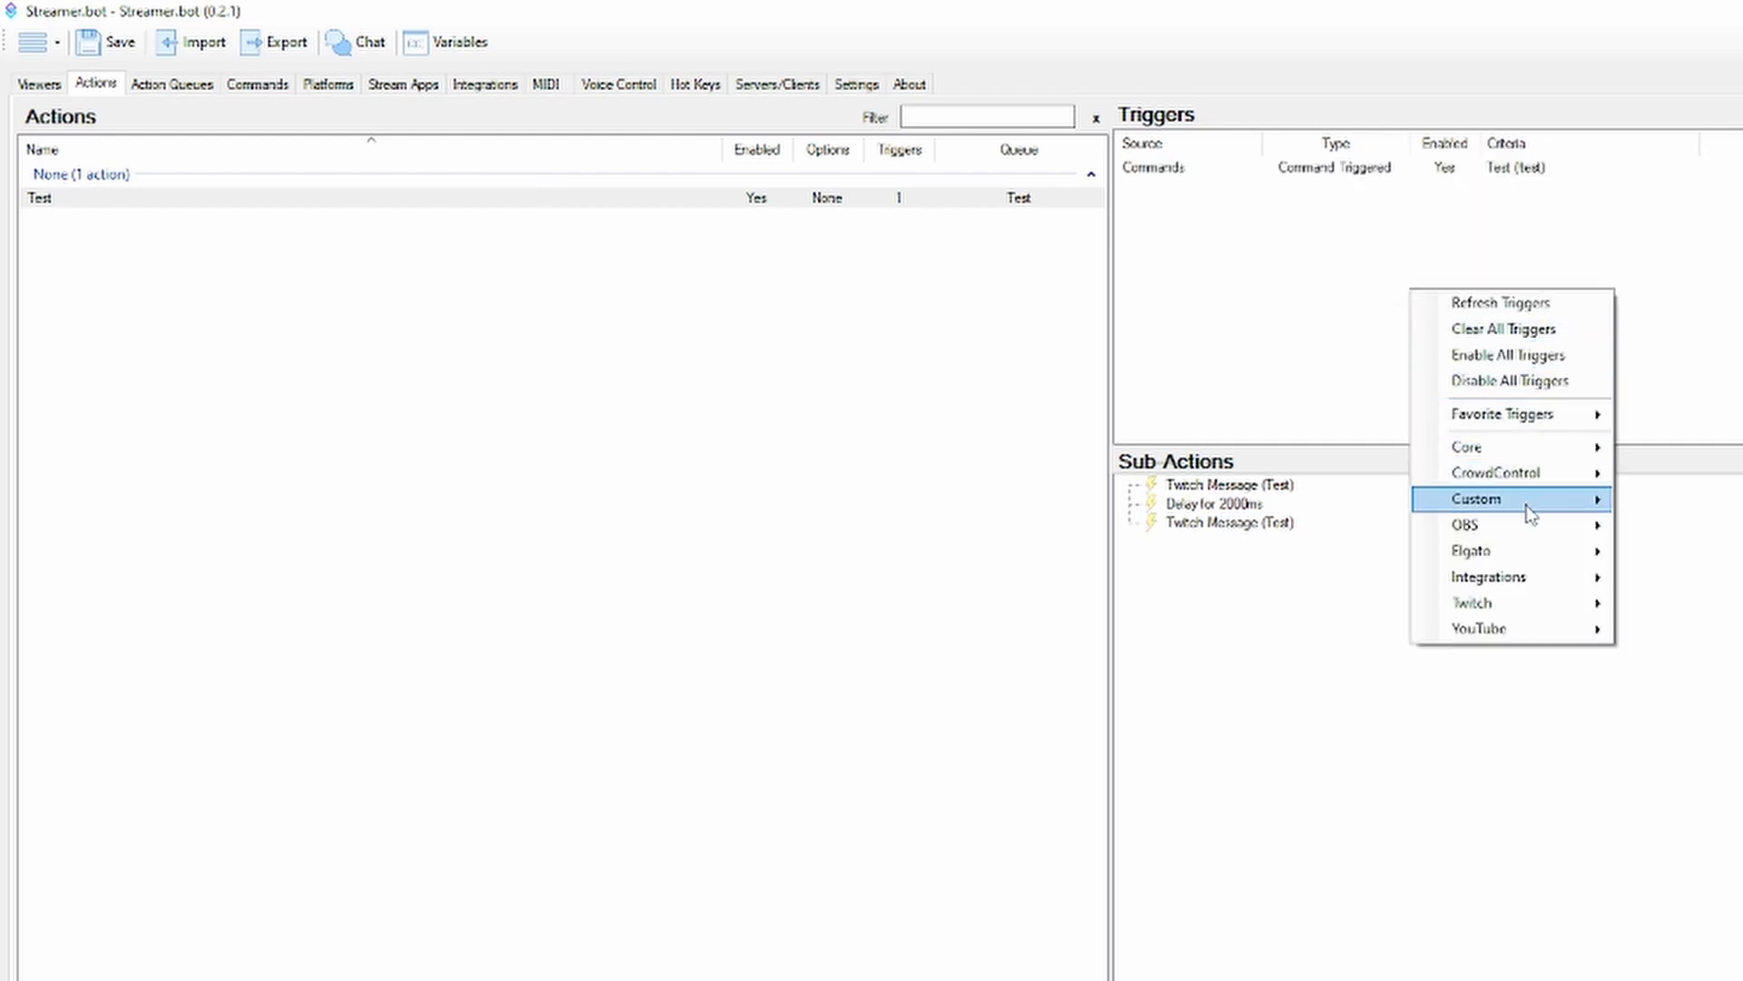
pyautogui.moveTo(1510, 603)
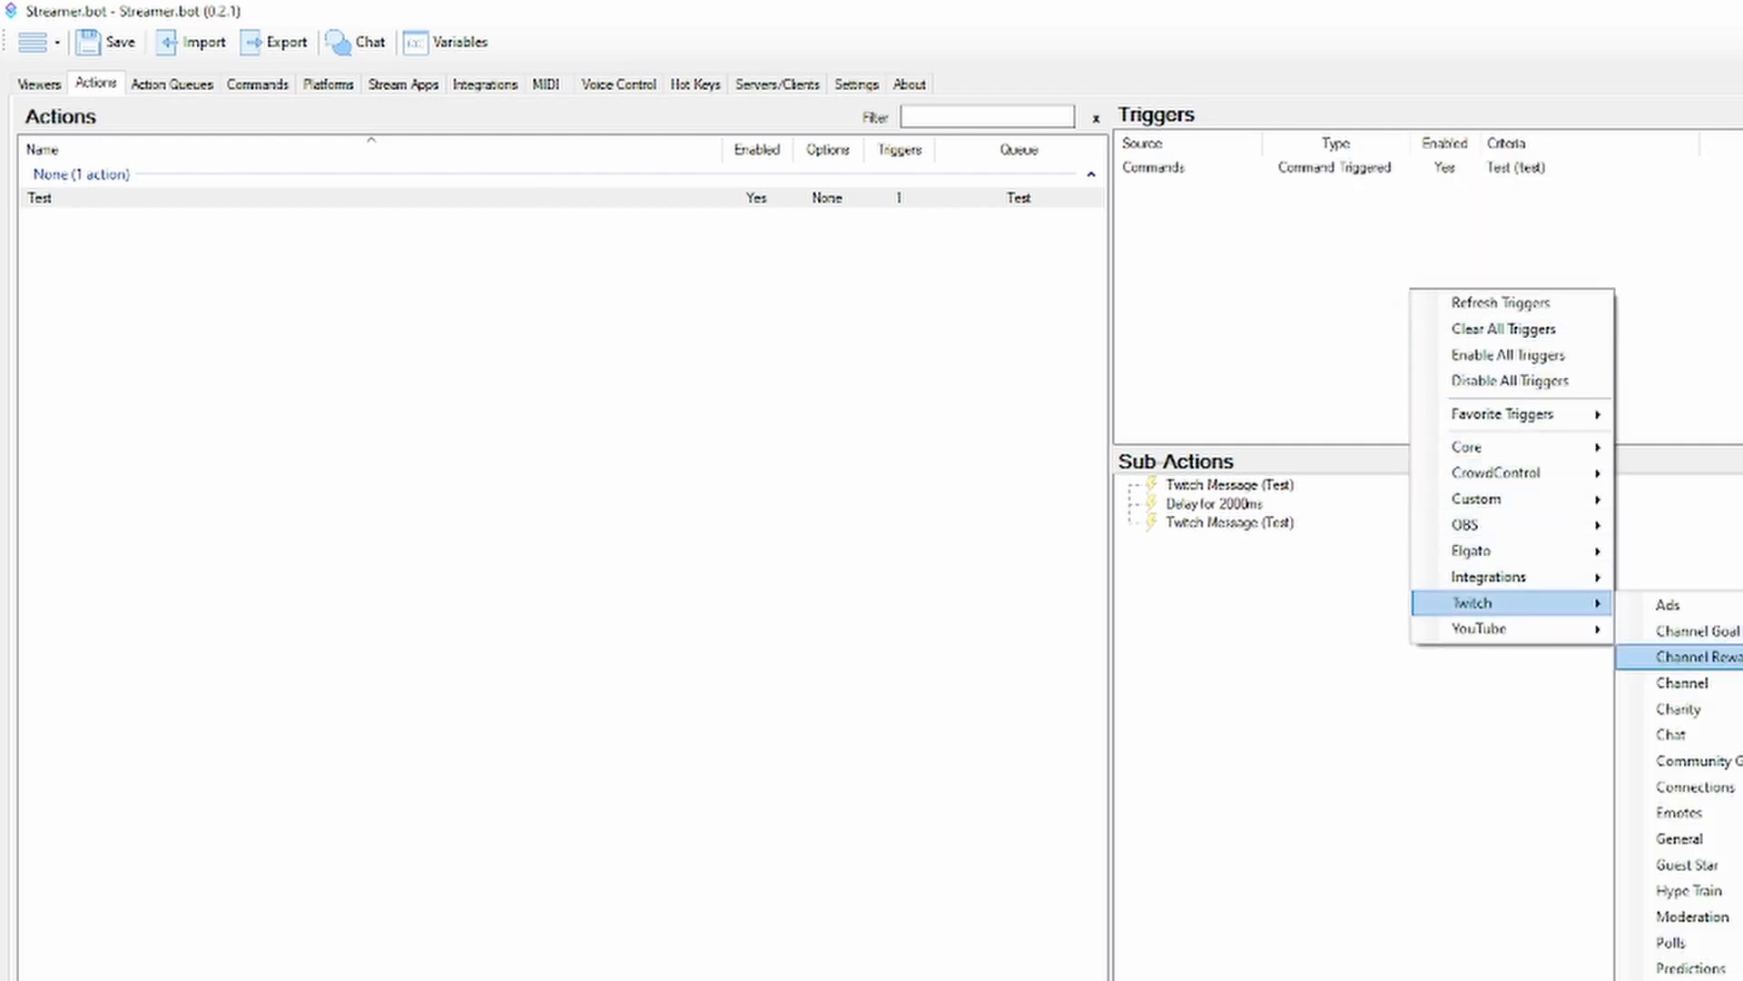
pyautogui.click(1739, 658)
pyautogui.click(1136, 599)
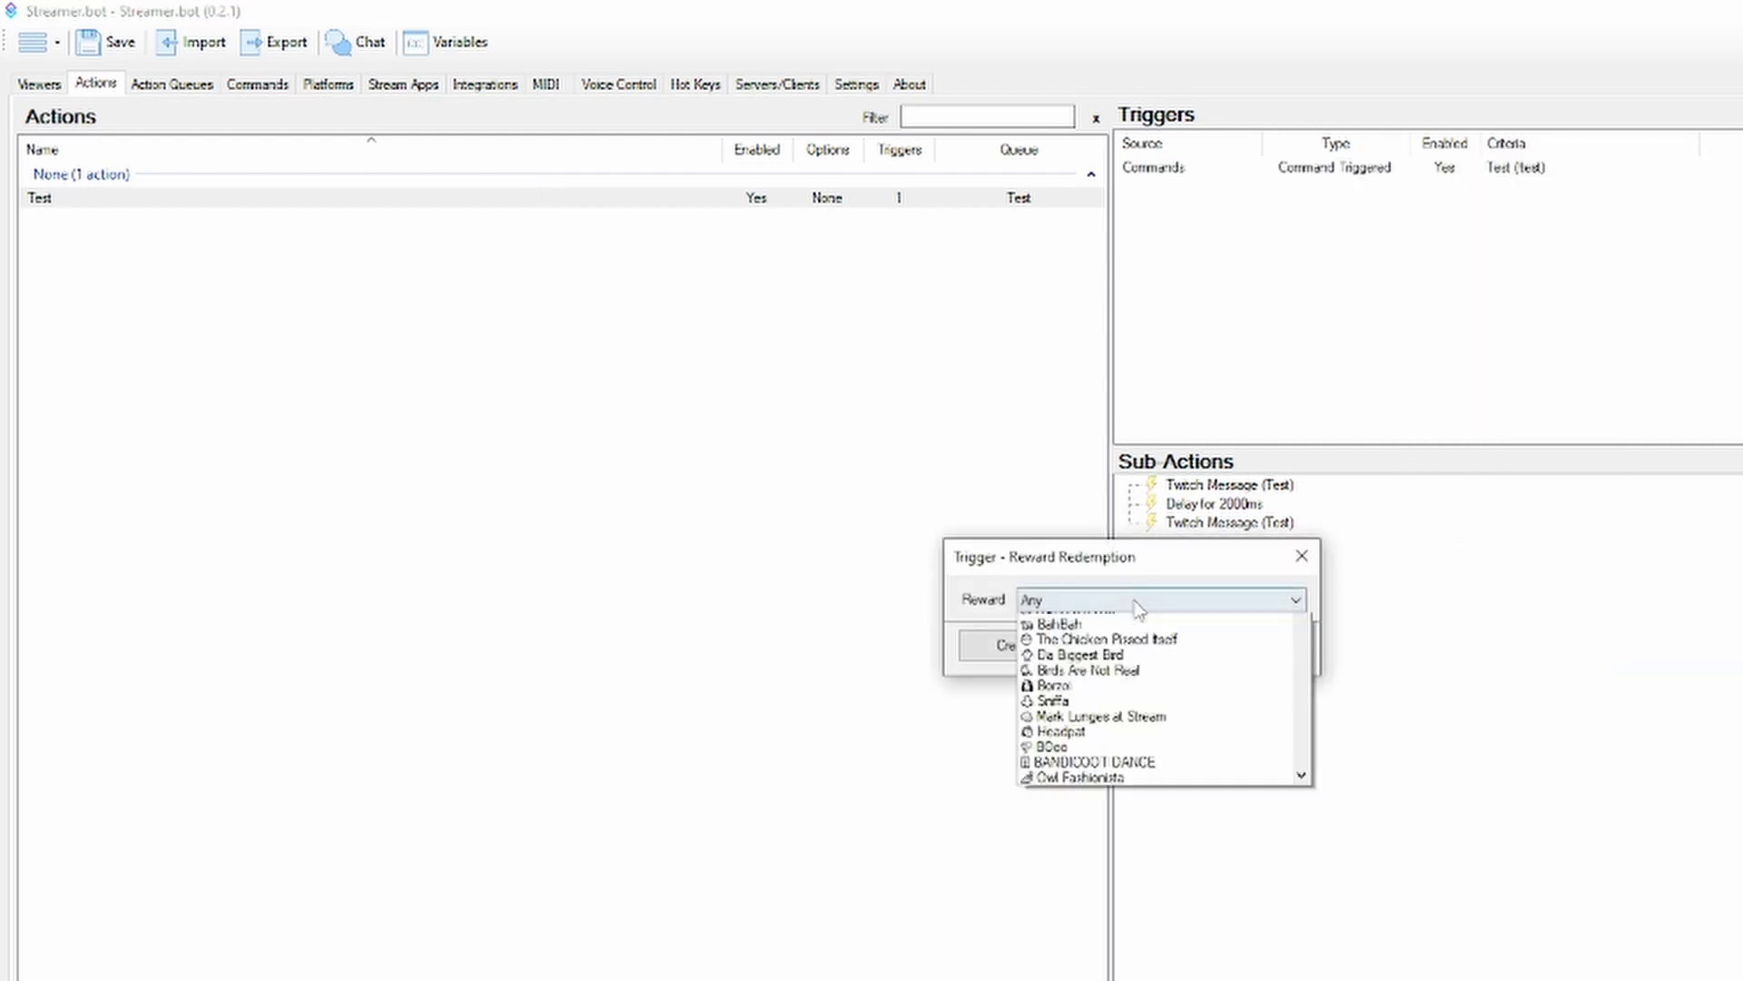
pyautogui.click(1130, 567)
pyautogui.click(1264, 646)
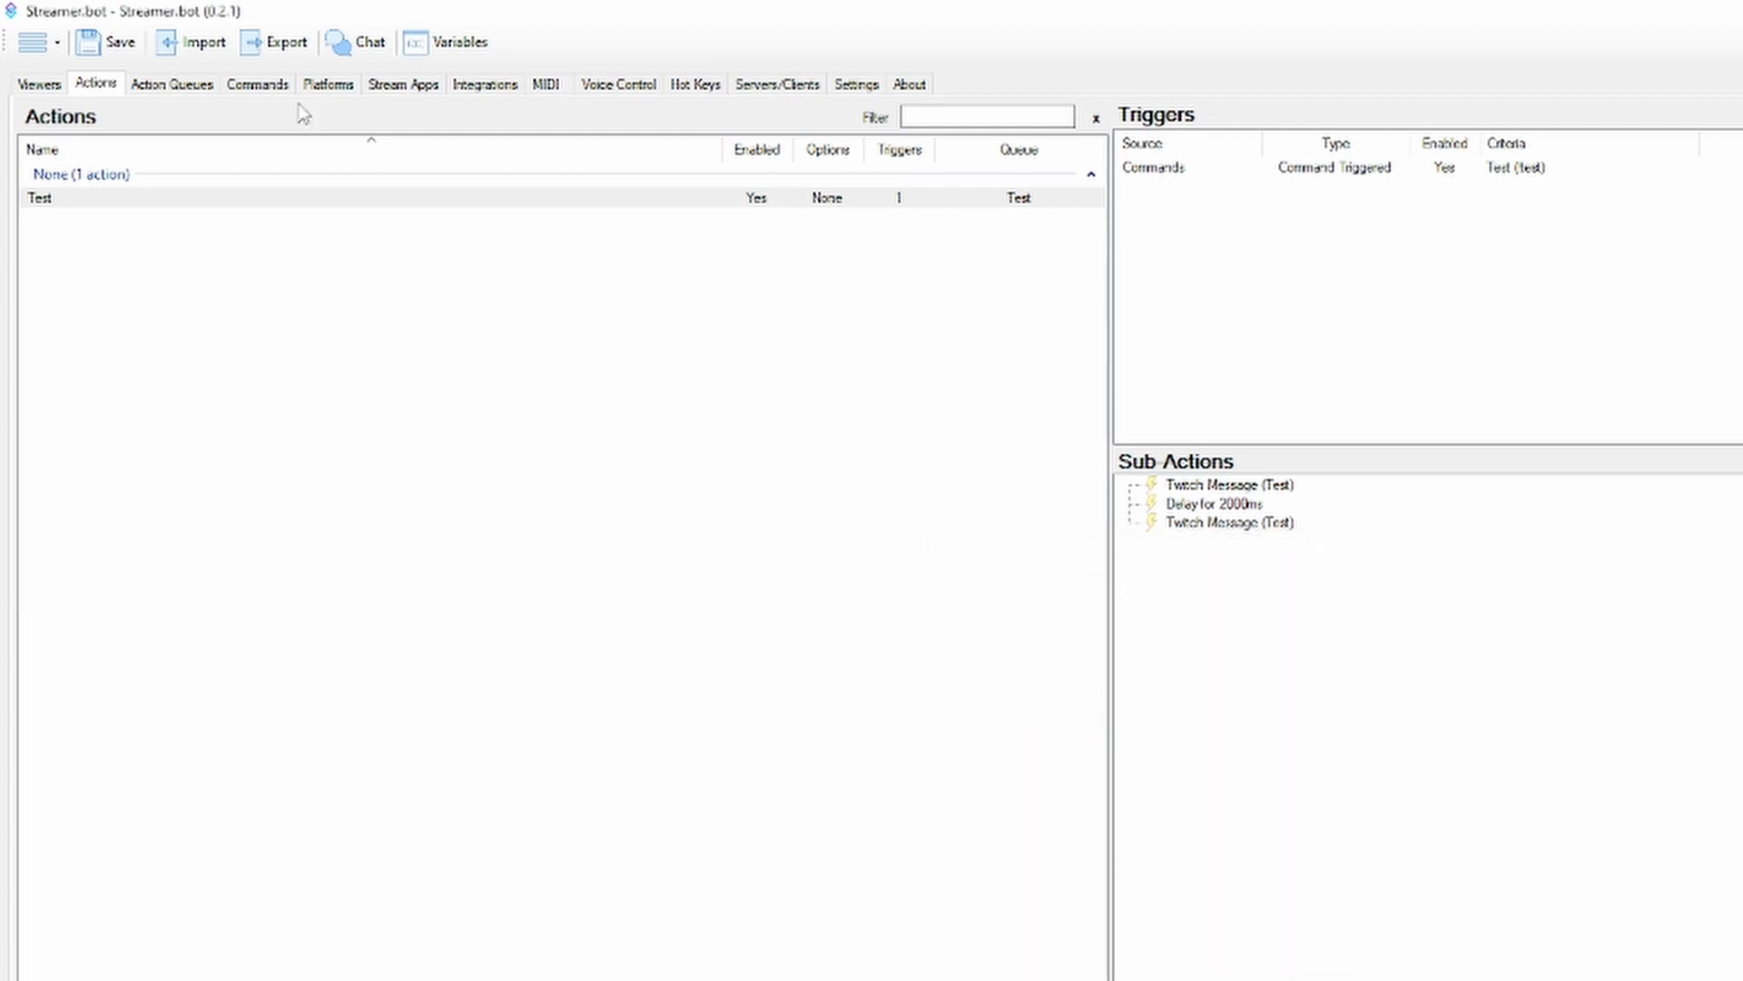
# Open the Twitch poll creation form, review its title, choices, points and duration fields, and cancel it
pyautogui.click(320, 87)
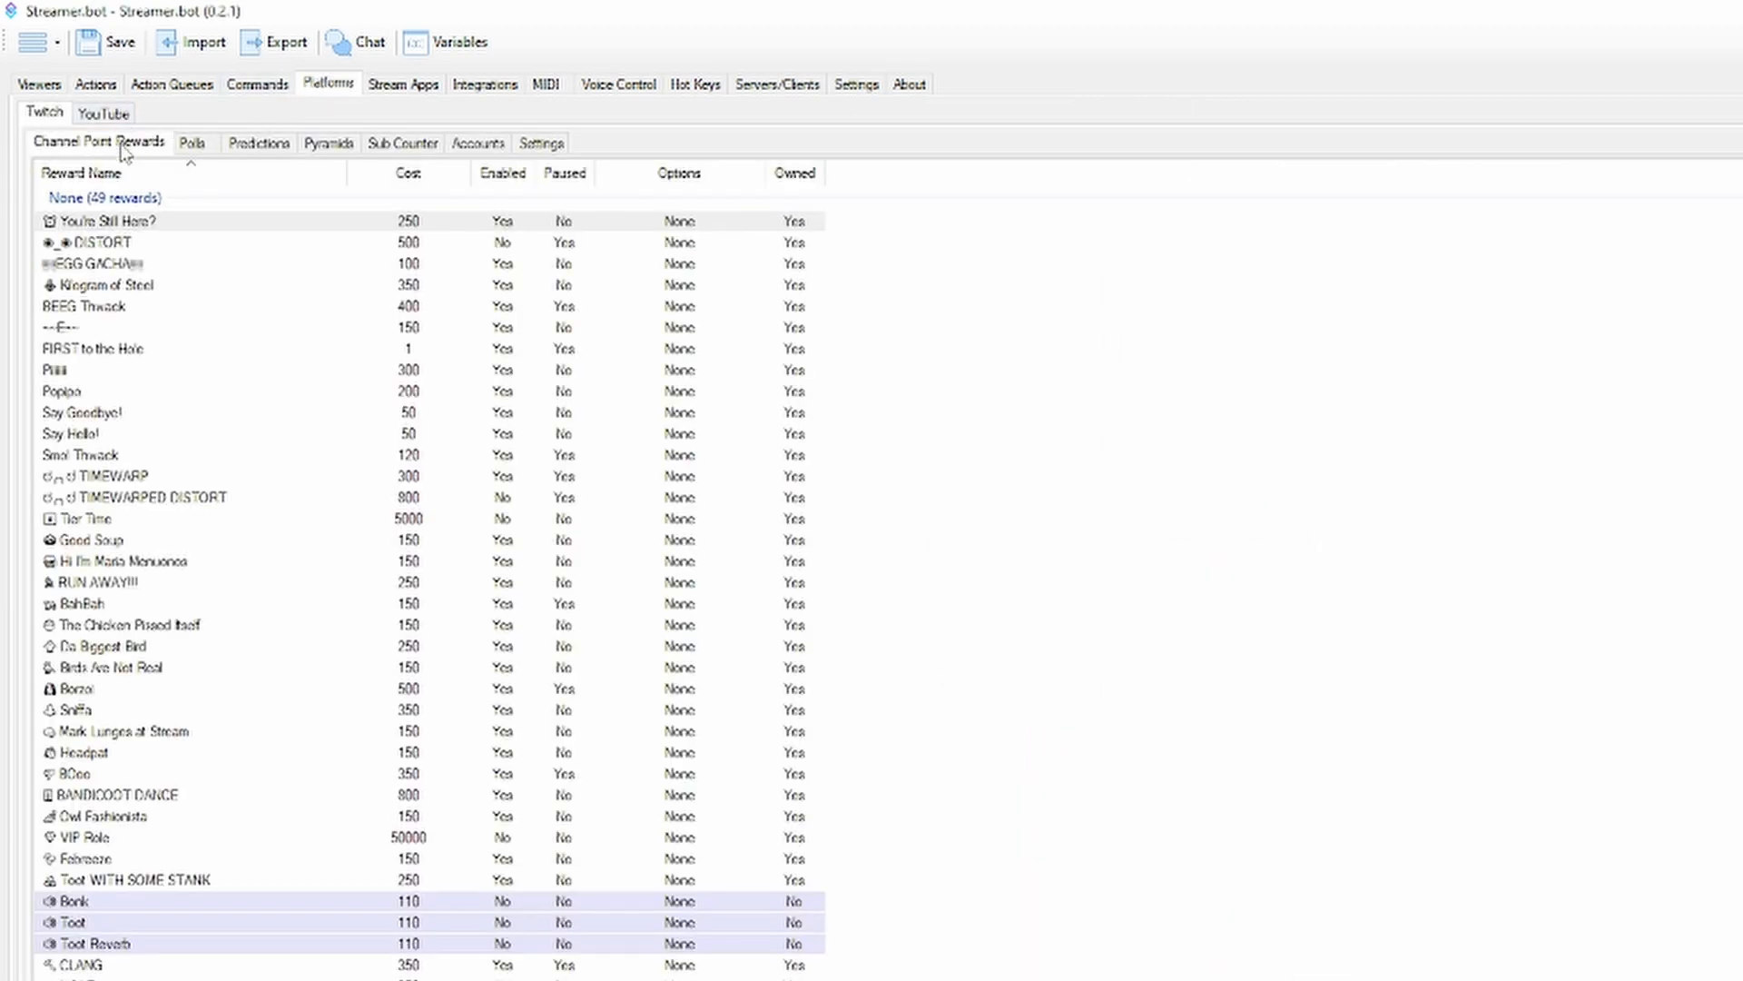
pyautogui.click(192, 142)
pyautogui.rightClick(220, 274)
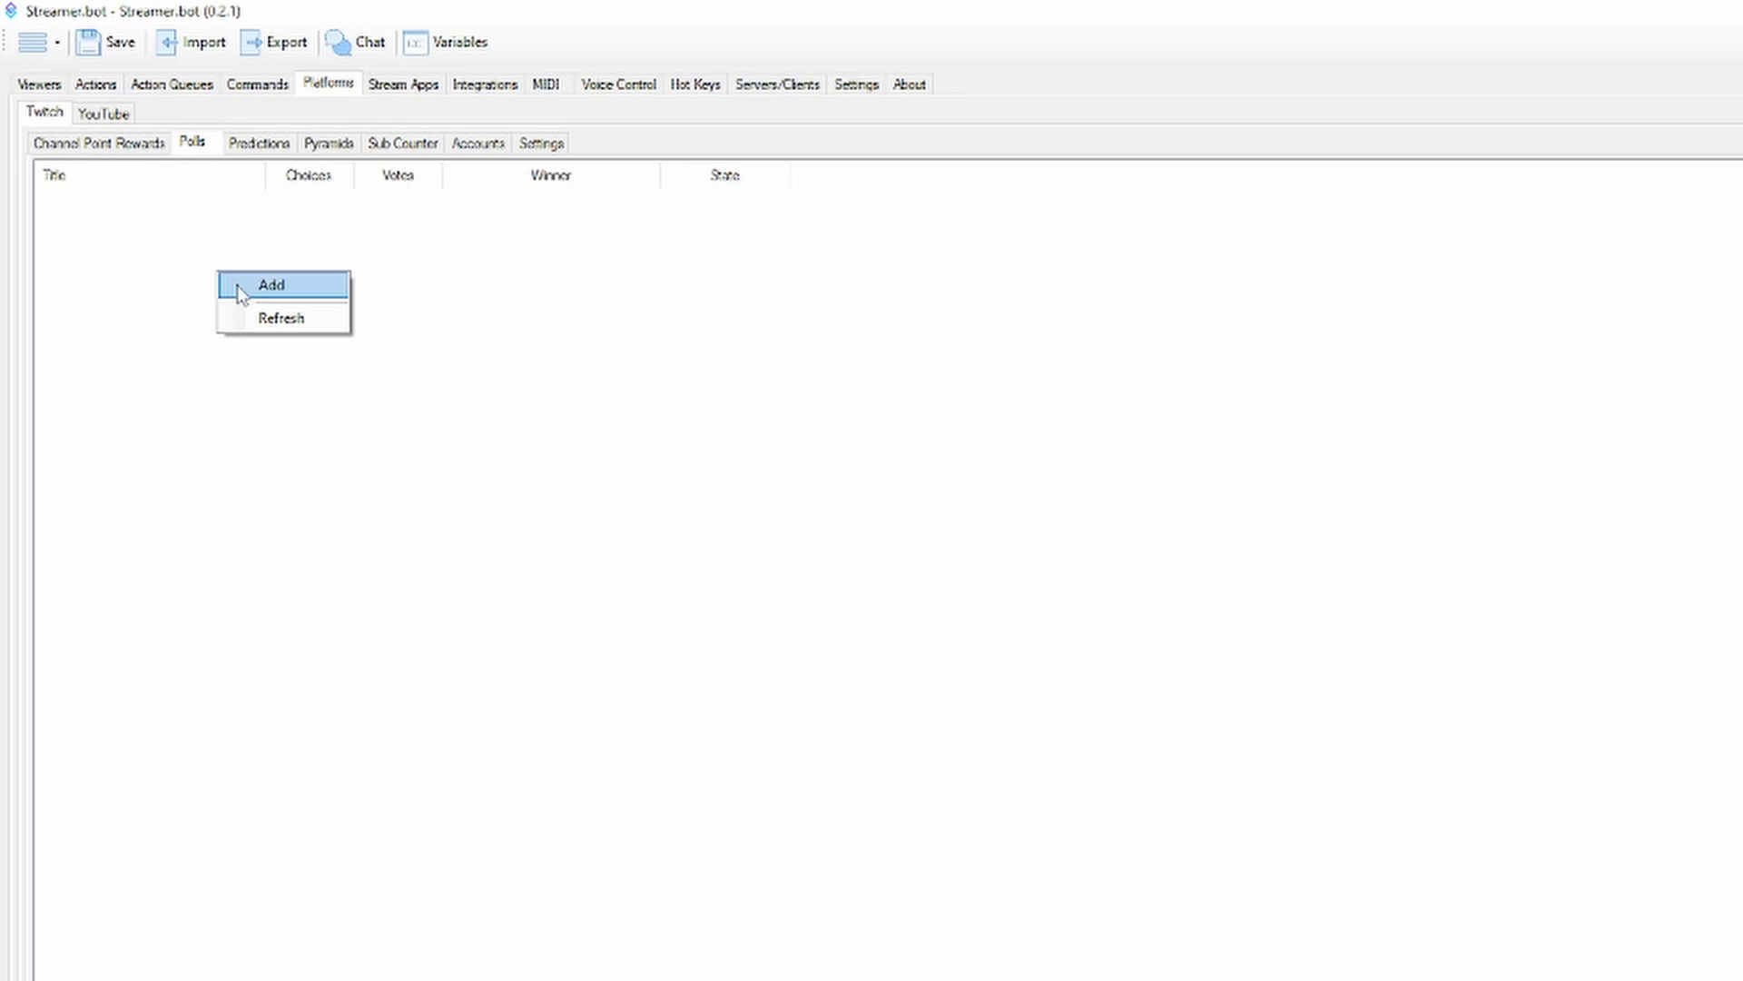
pyautogui.click(239, 286)
pyautogui.click(1059, 520)
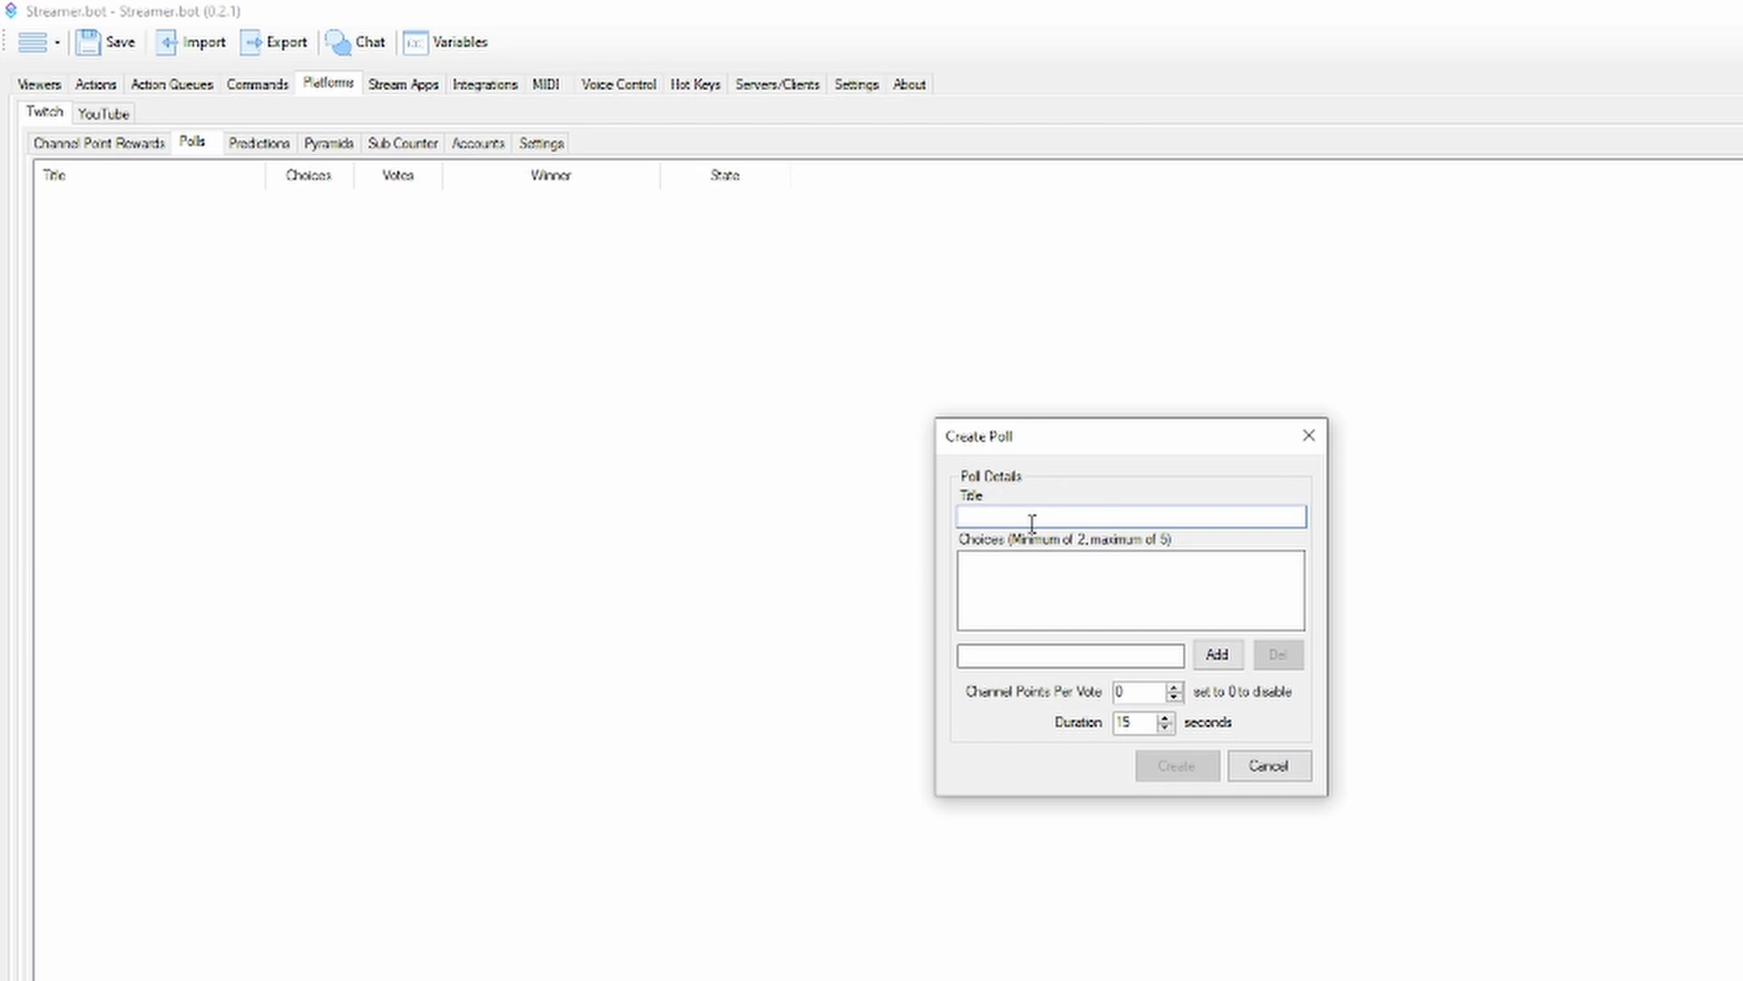
pyautogui.press('Escape')
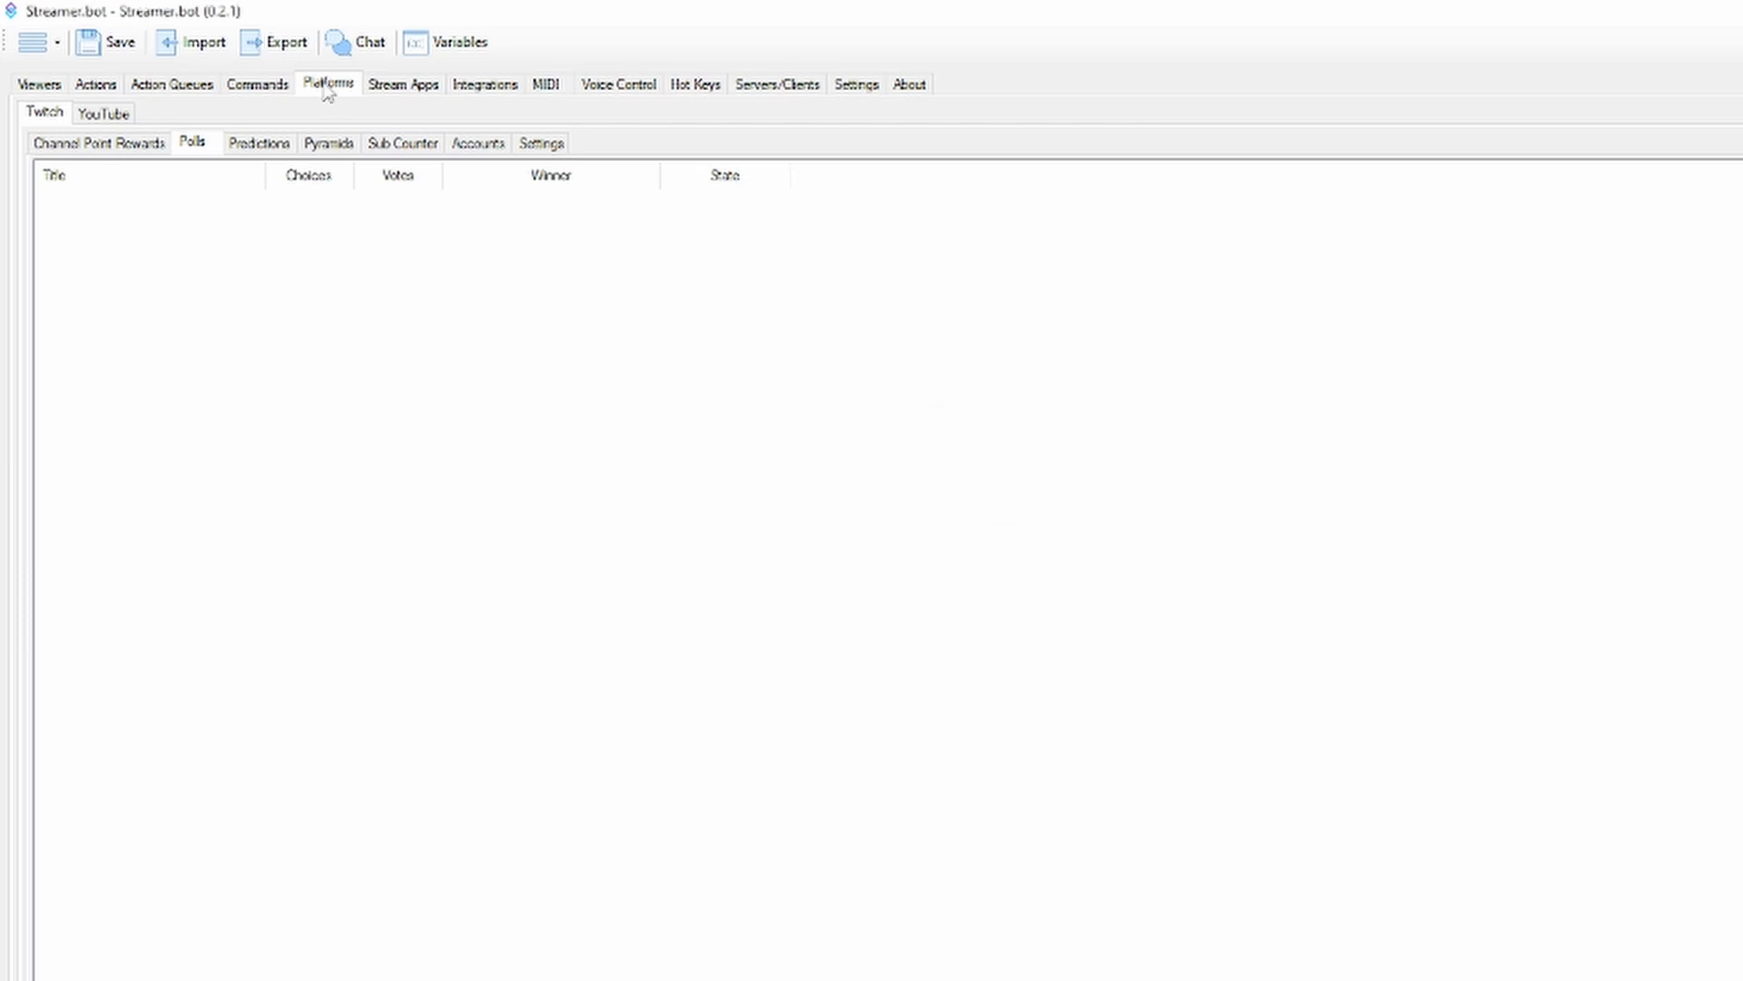
# Open the Twitch prediction creation form, review its name, outcomes and window fields, and close it
pyautogui.click(262, 144)
pyautogui.rightClick(244, 219)
pyautogui.click(257, 236)
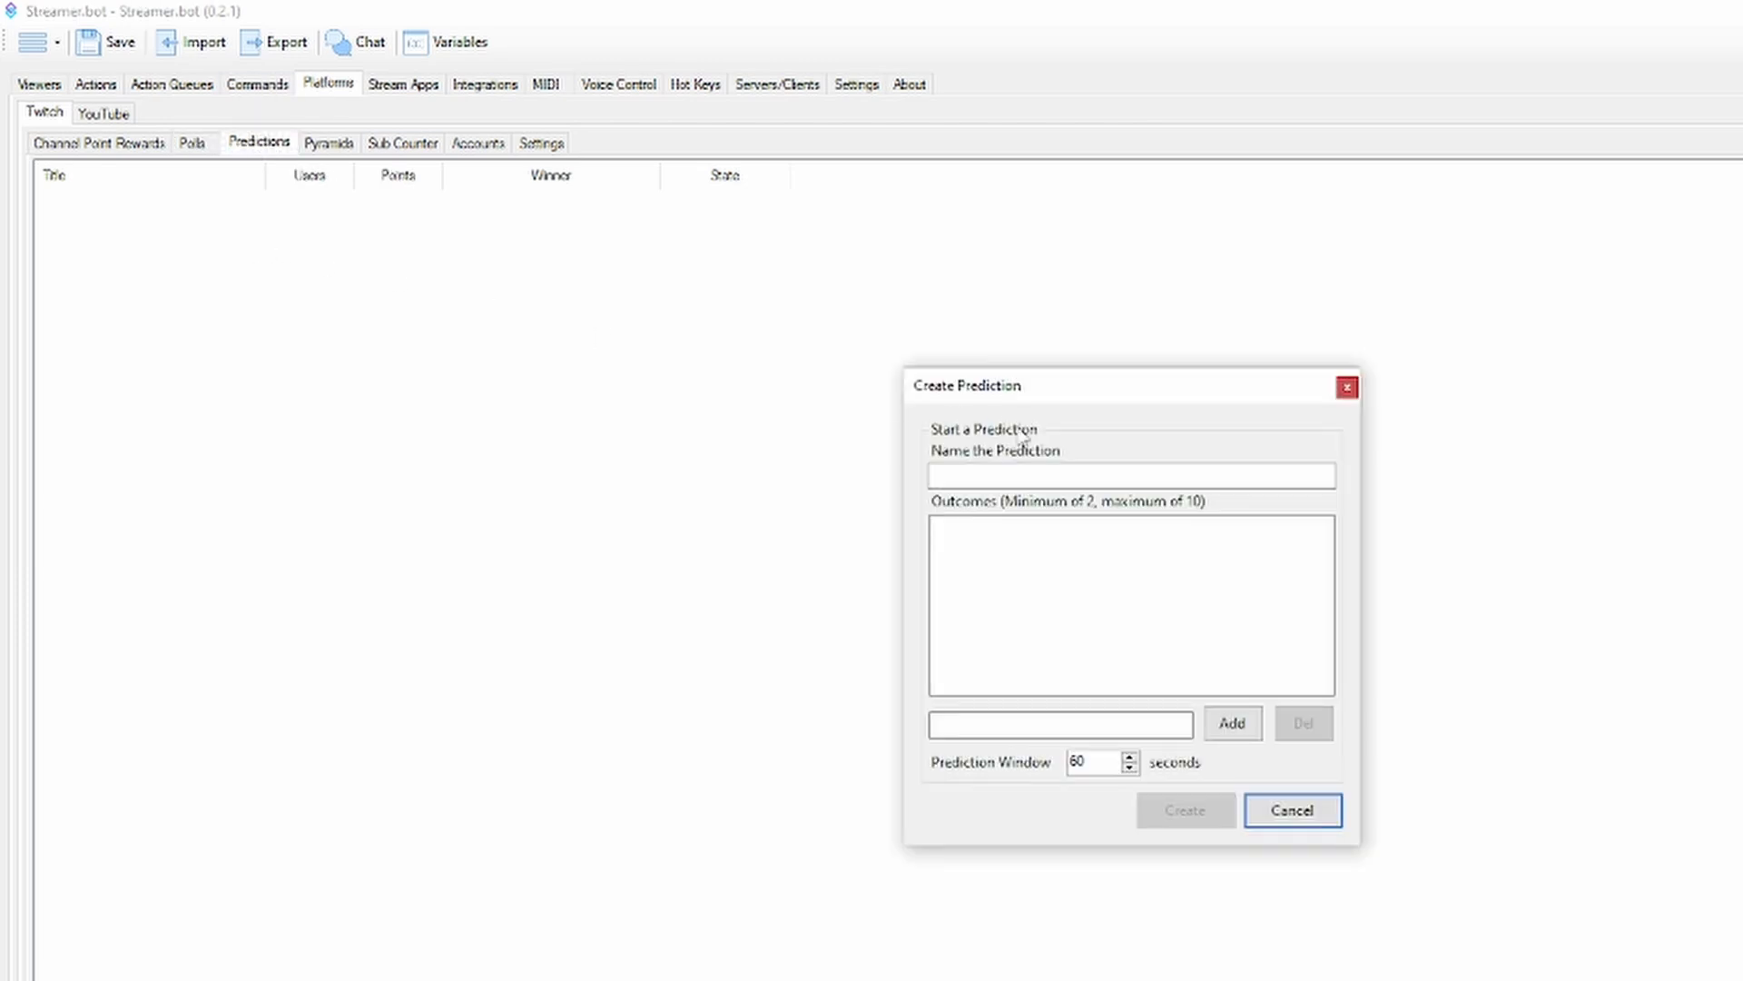
pyautogui.click(1348, 388)
# View the Twitch pyramid settings, and browse the Twitch trigger categories for the Test action without adding one
pyautogui.click(328, 143)
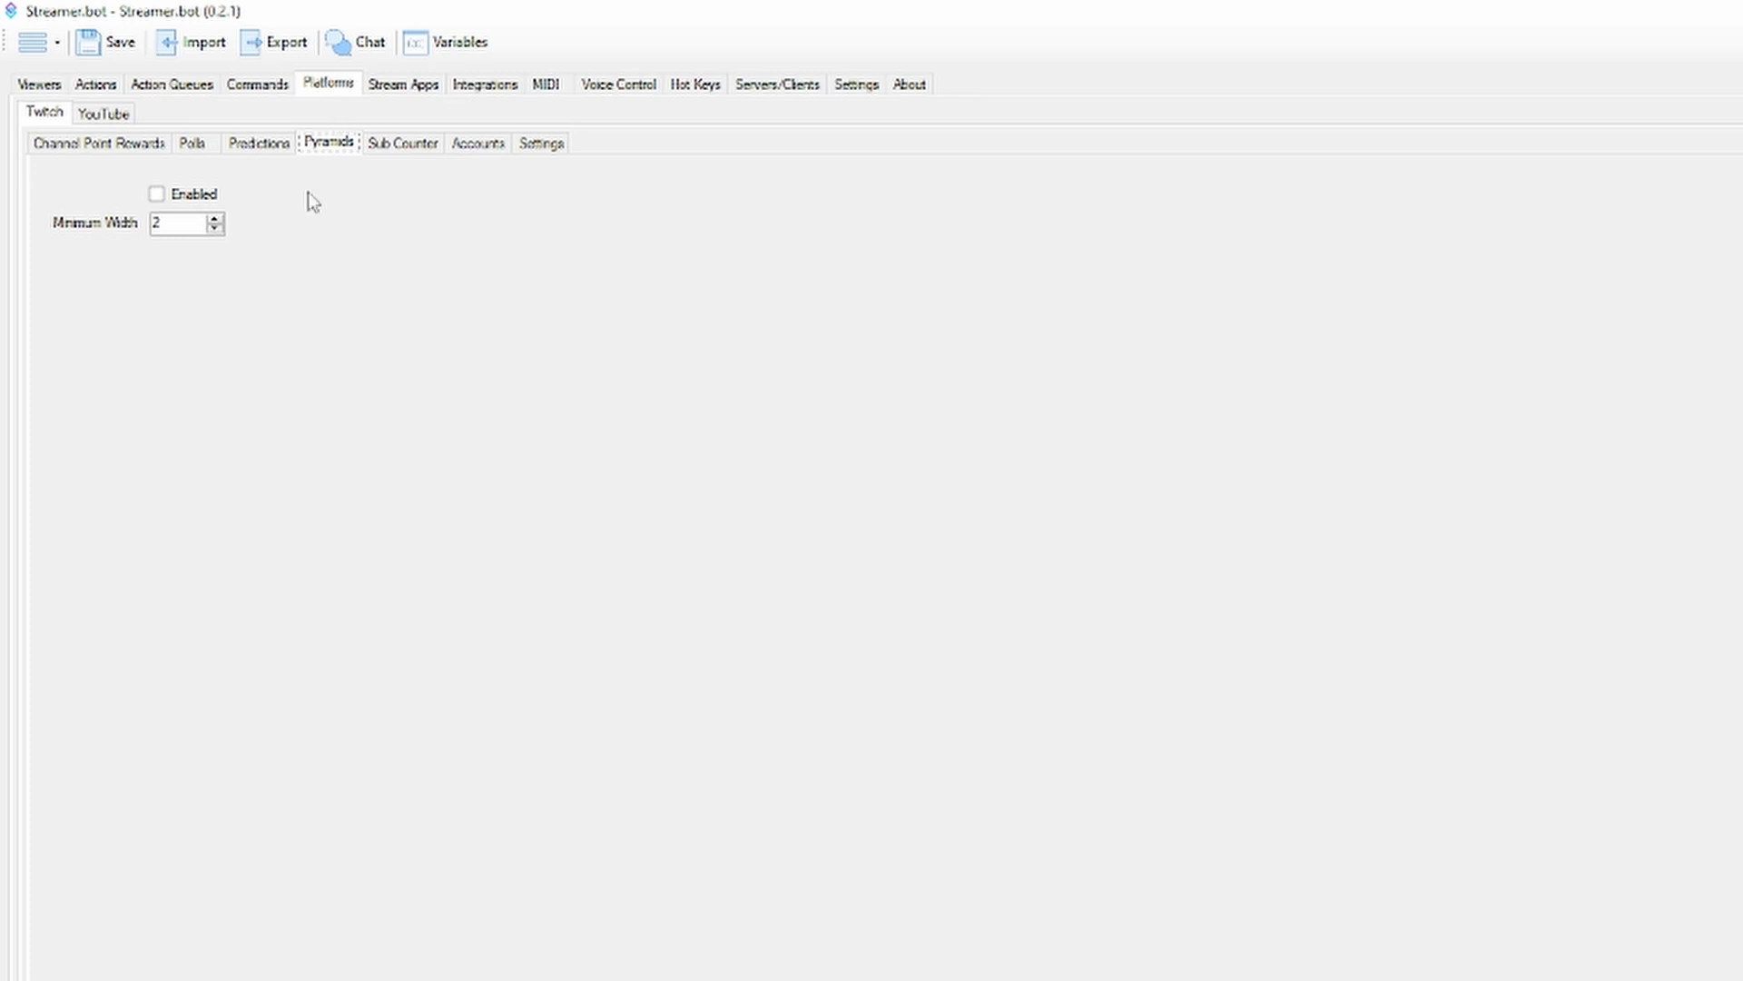
pyautogui.click(157, 194)
pyautogui.click(95, 83)
pyautogui.rightClick(1356, 292)
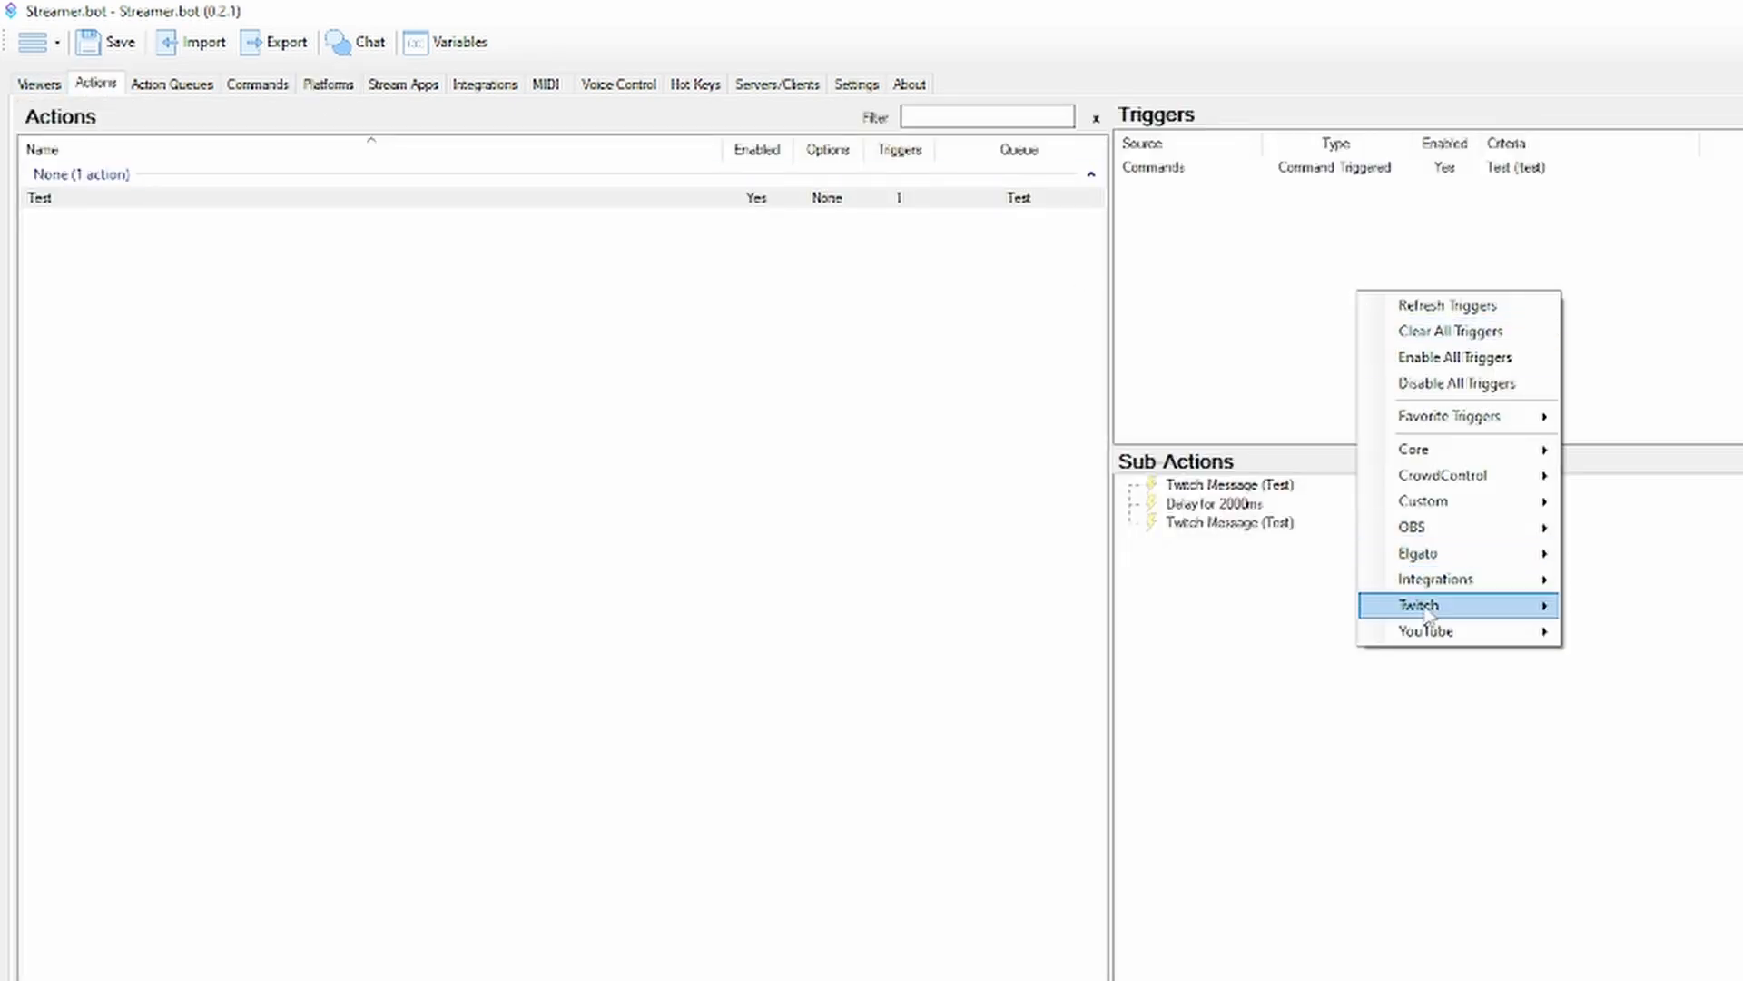
pyautogui.moveTo(1421, 604)
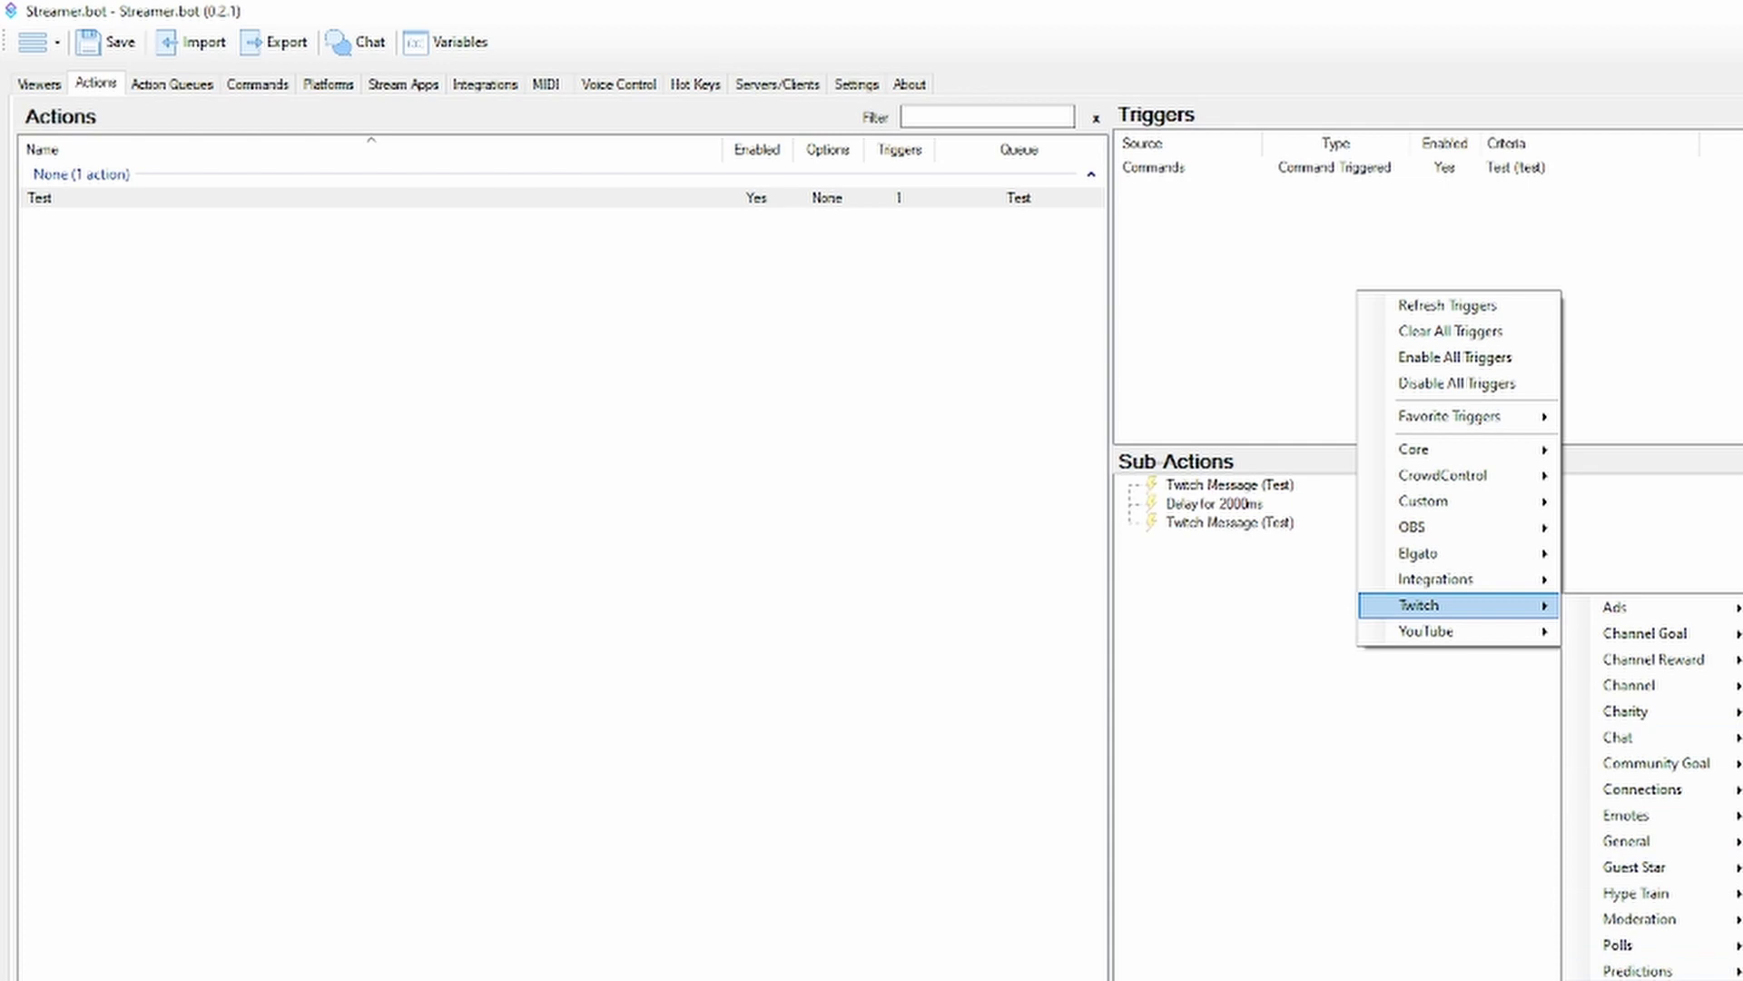
pyautogui.click(712, 27)
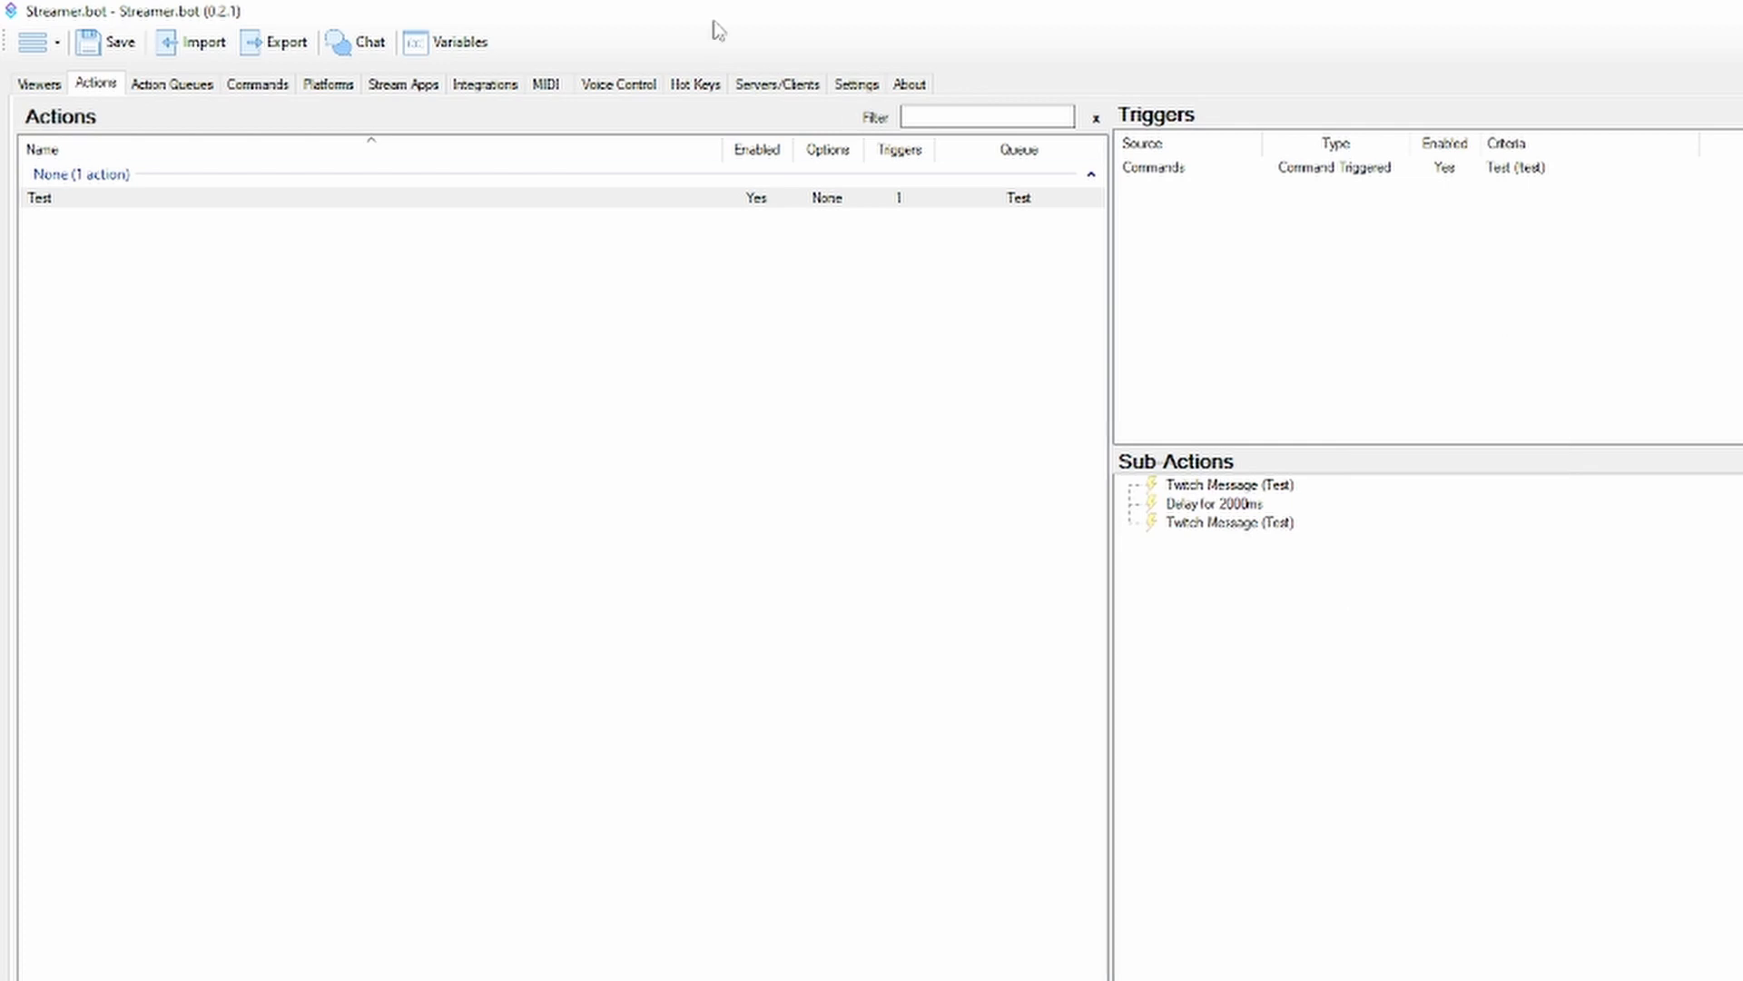
pyautogui.click(328, 84)
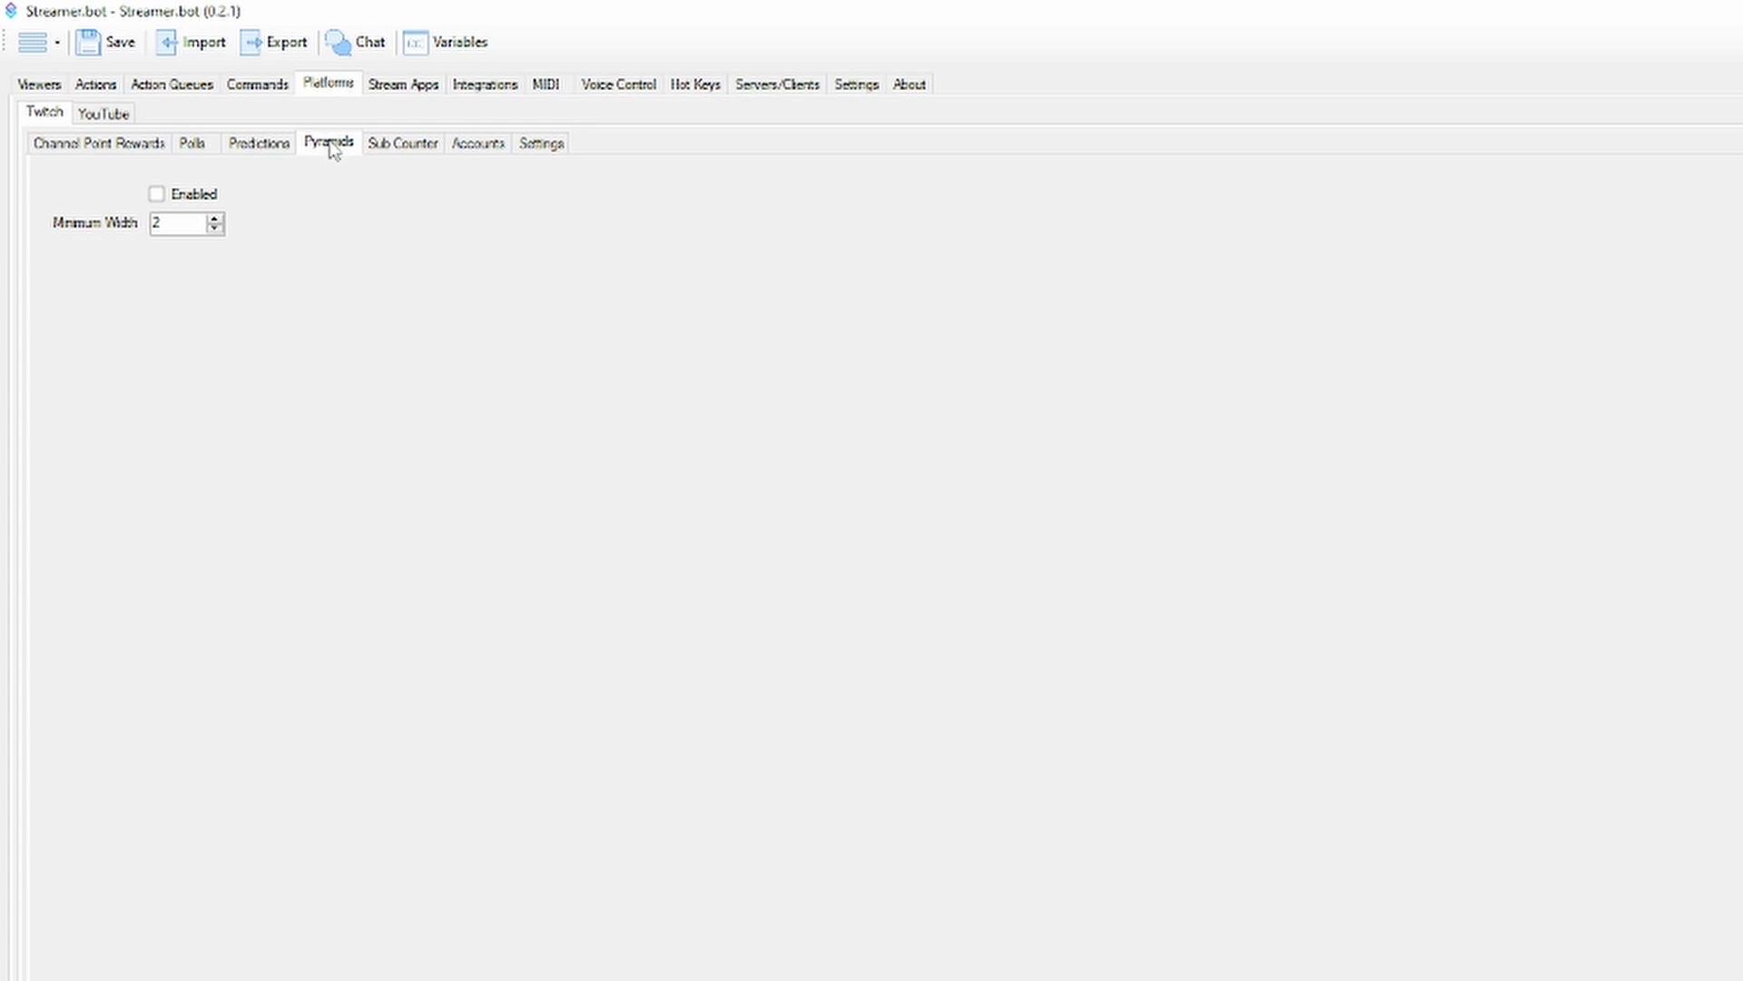
# Review the Twitch sub counter settings, including the %subCounter% variable in the output text
pyautogui.click(400, 143)
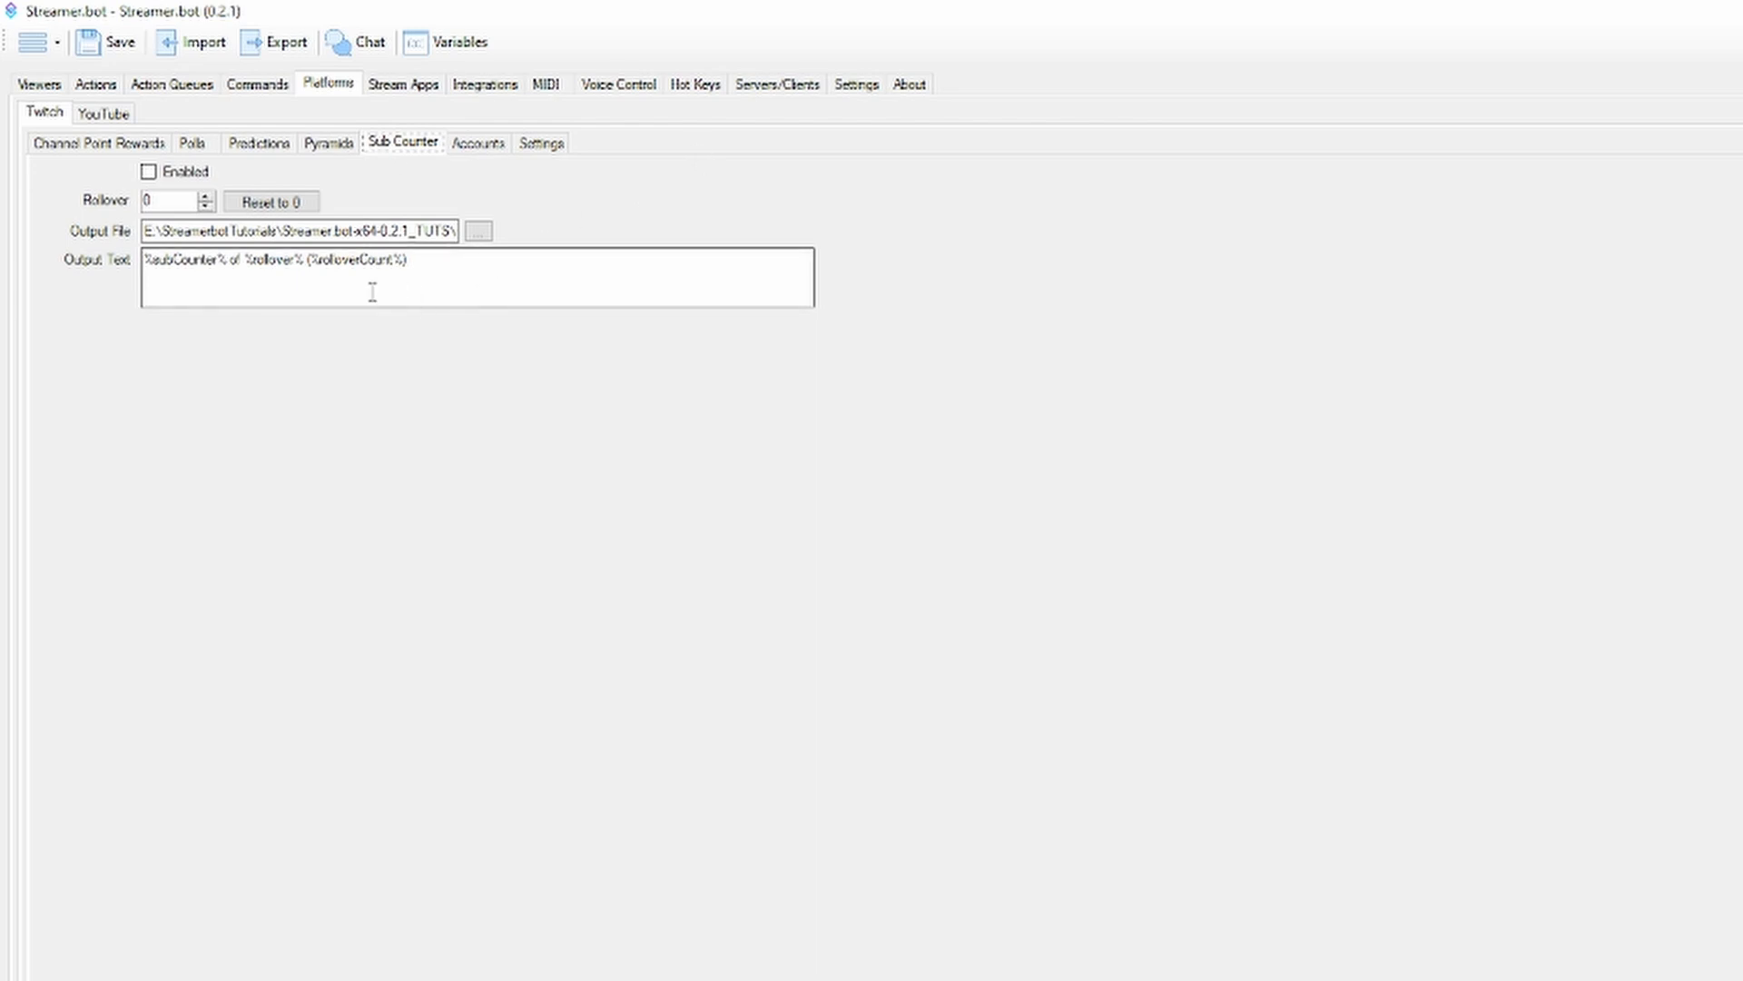
pyautogui.doubleClick(225, 260)
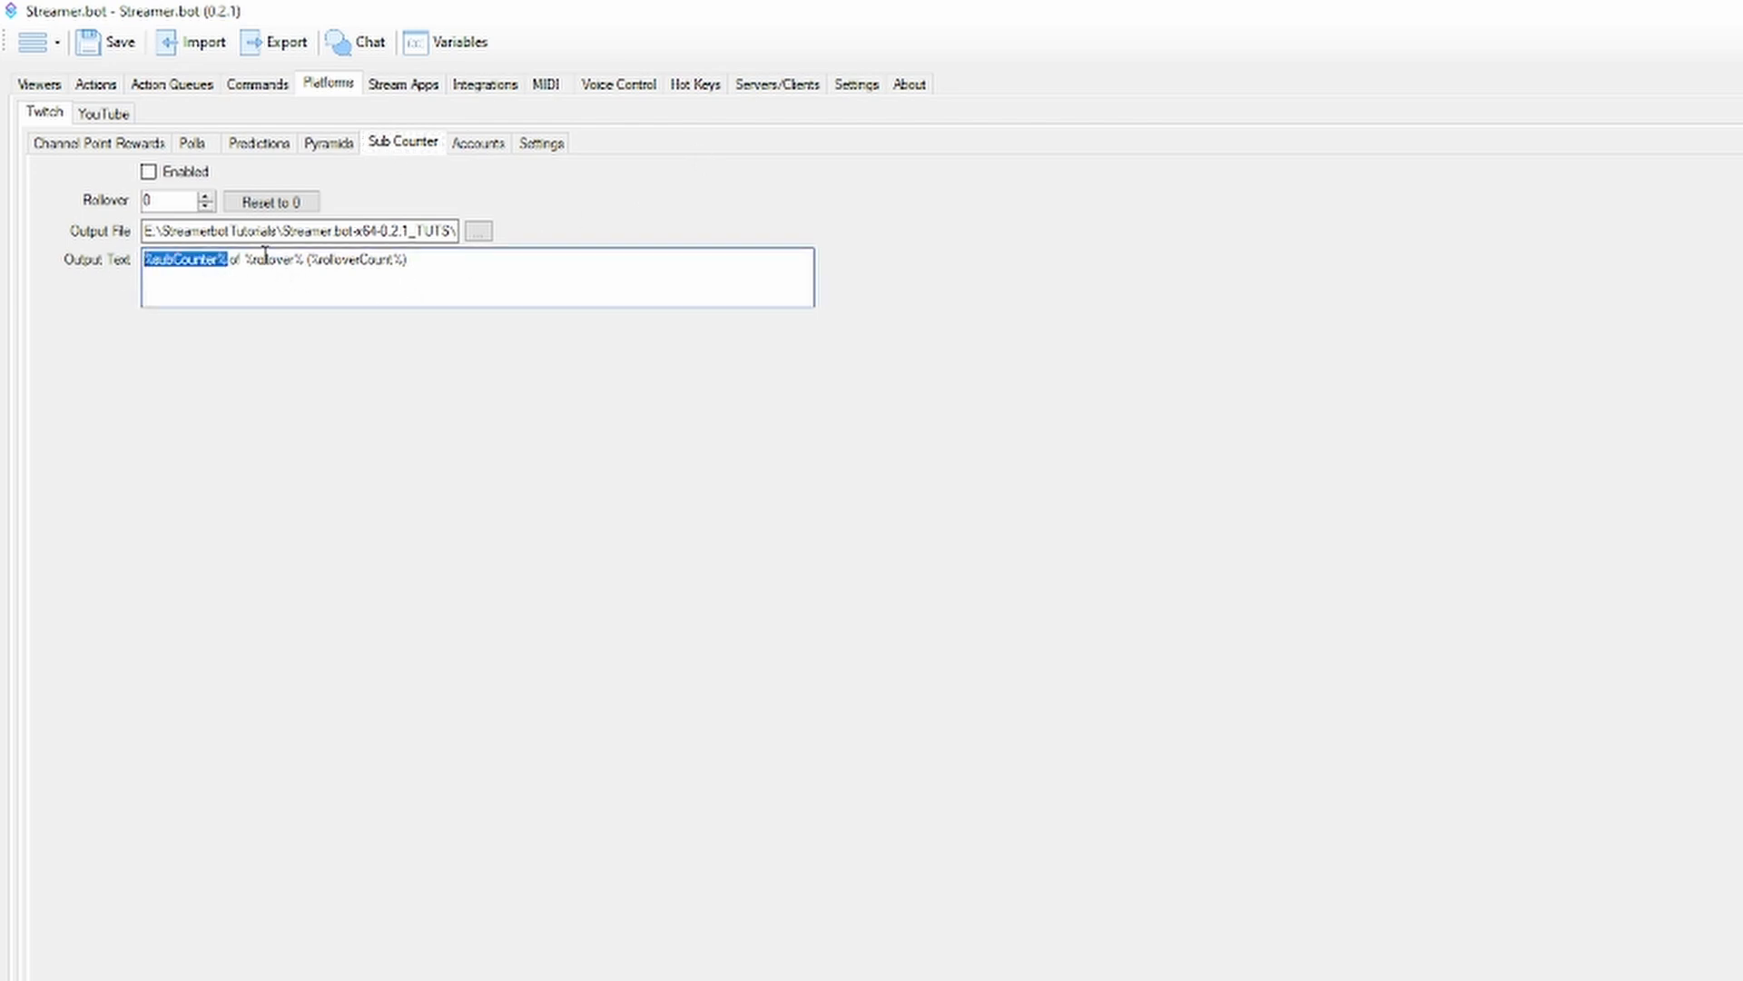
pyautogui.click(307, 260)
# Open the form for adding an OBS connection, review its version options, host and port fields, and cancel it
pyautogui.click(404, 84)
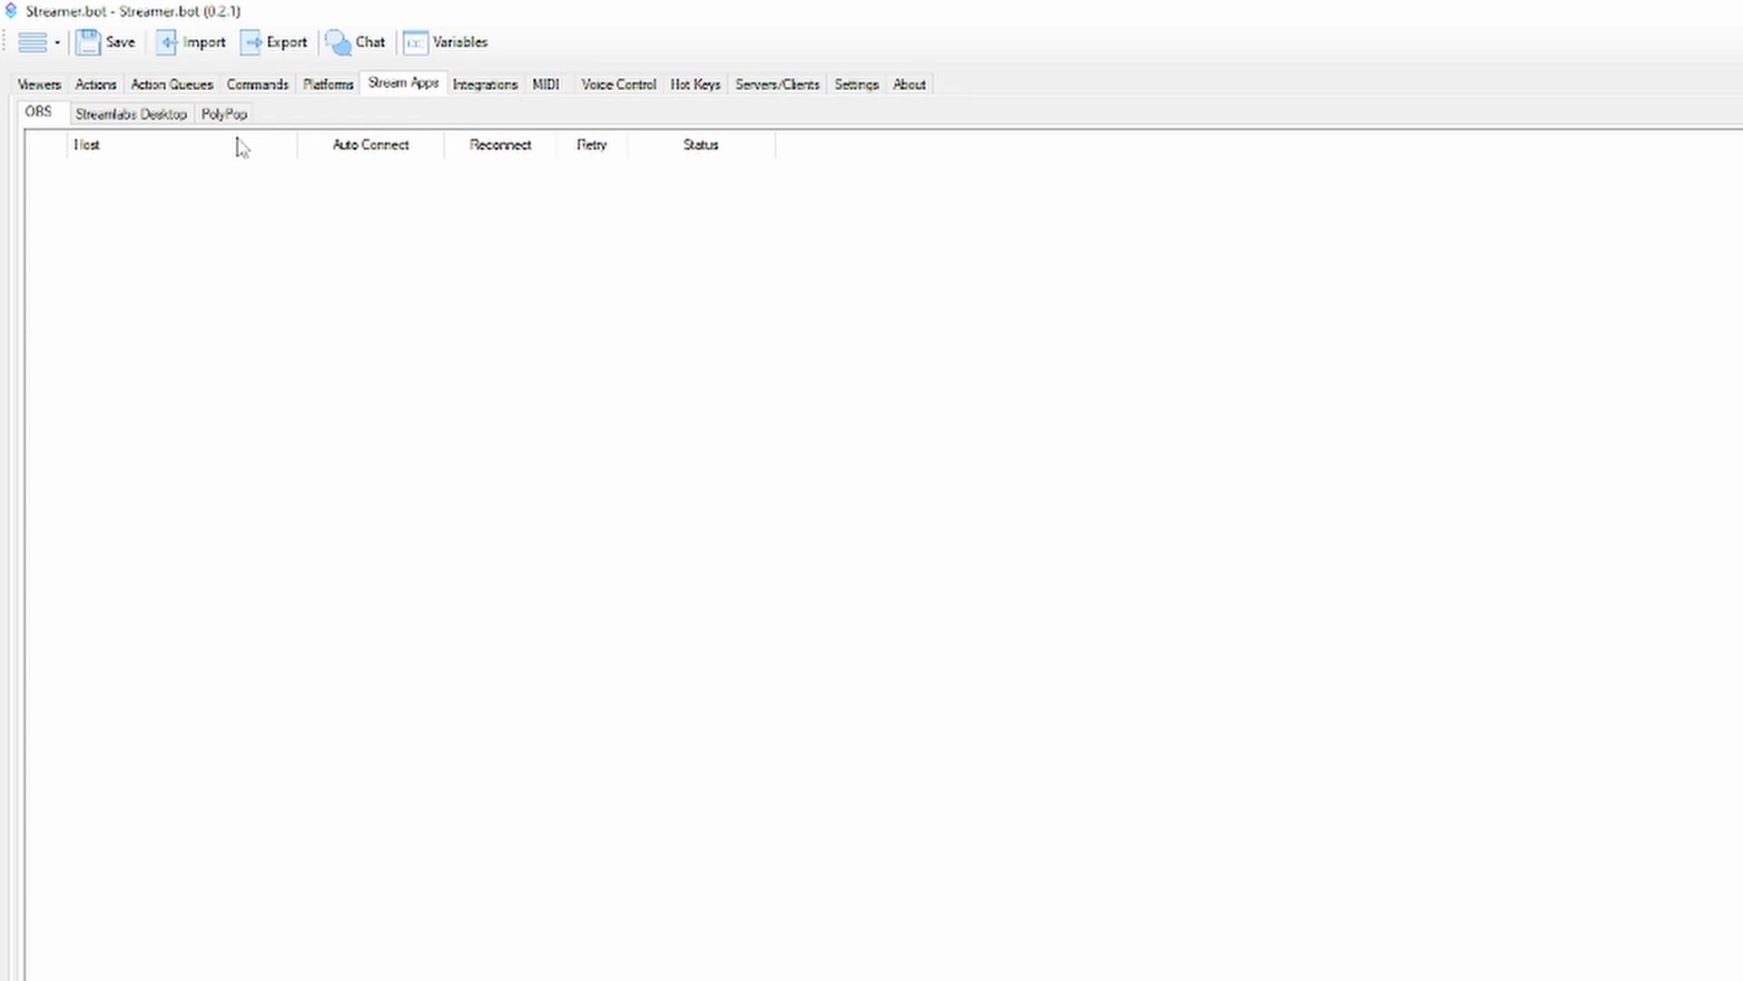
pyautogui.rightClick(273, 245)
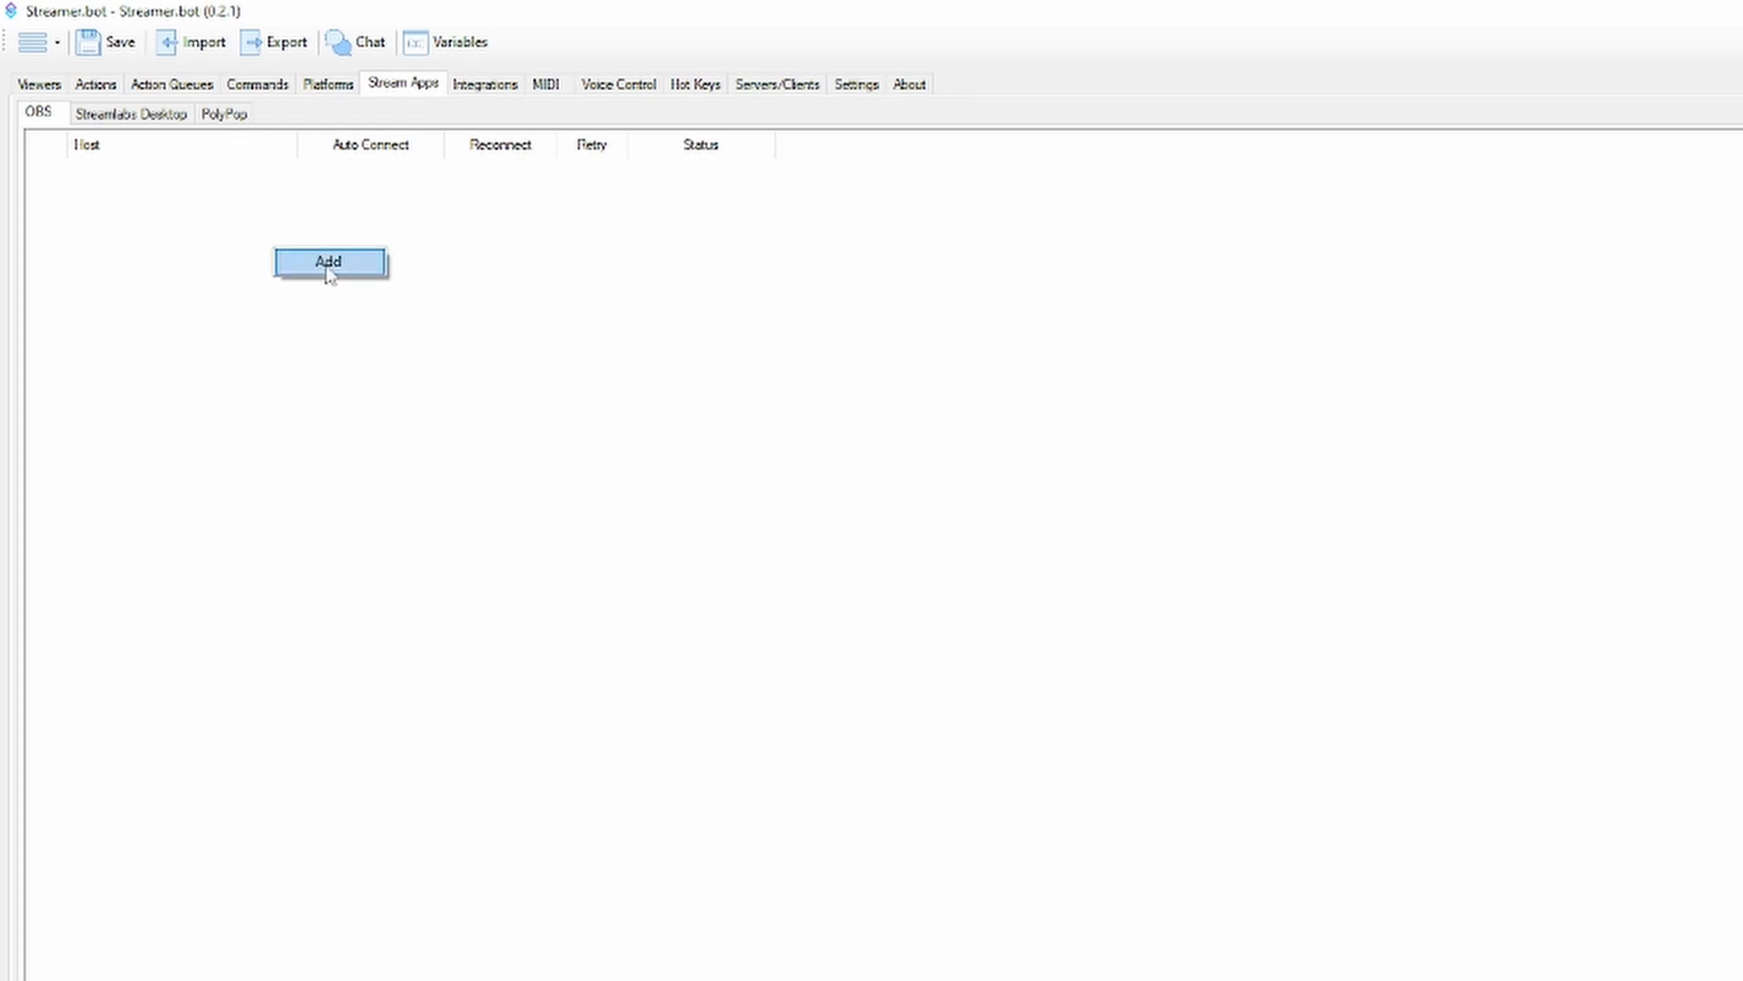
pyautogui.click(324, 263)
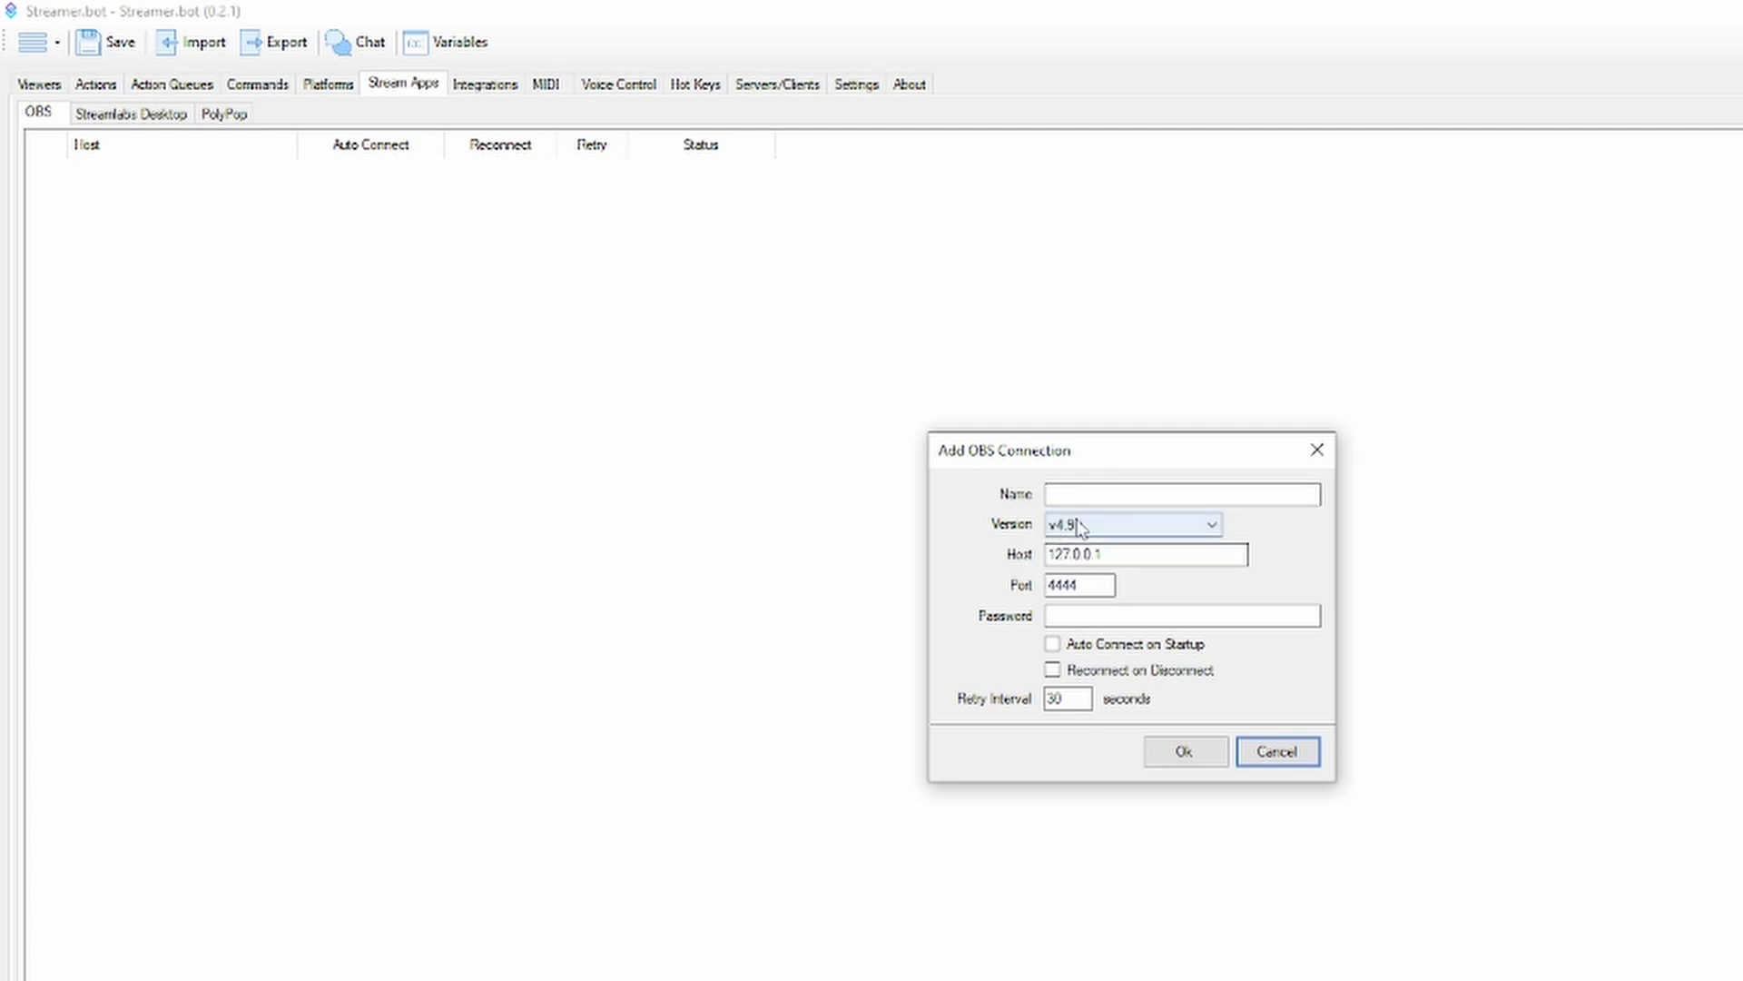
pyautogui.moveTo(1128, 553); pyautogui.dragTo(891, 545)
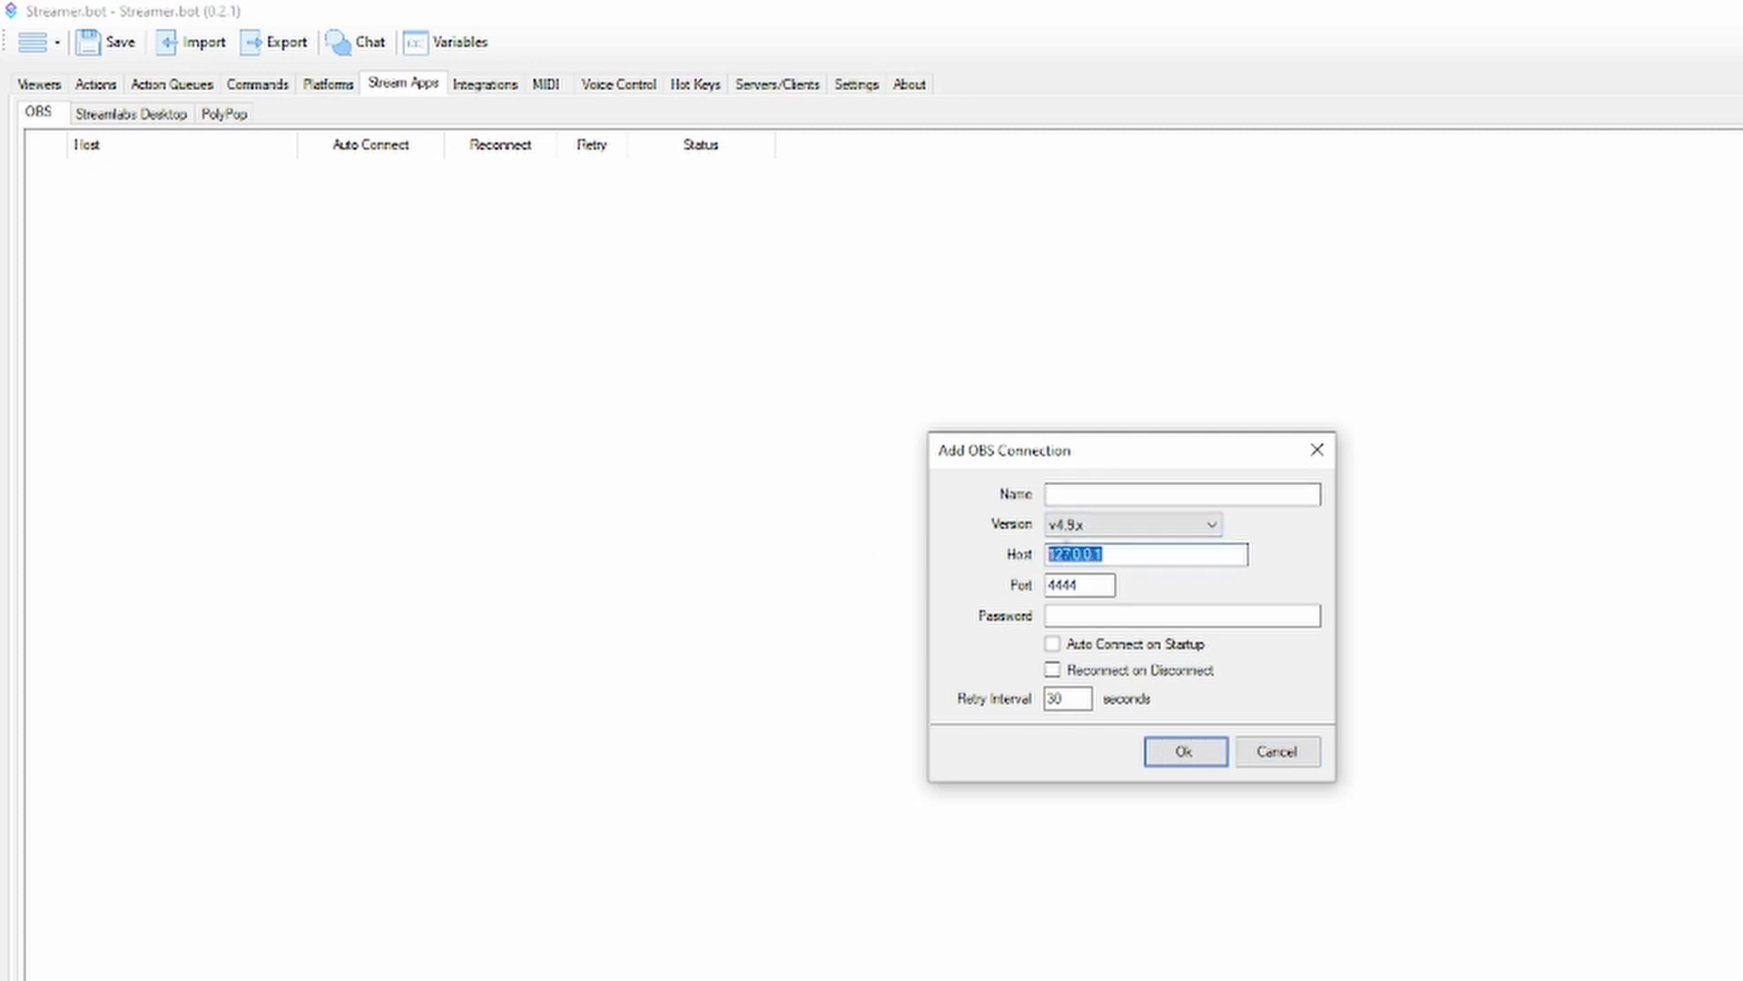
pyautogui.click(1154, 549)
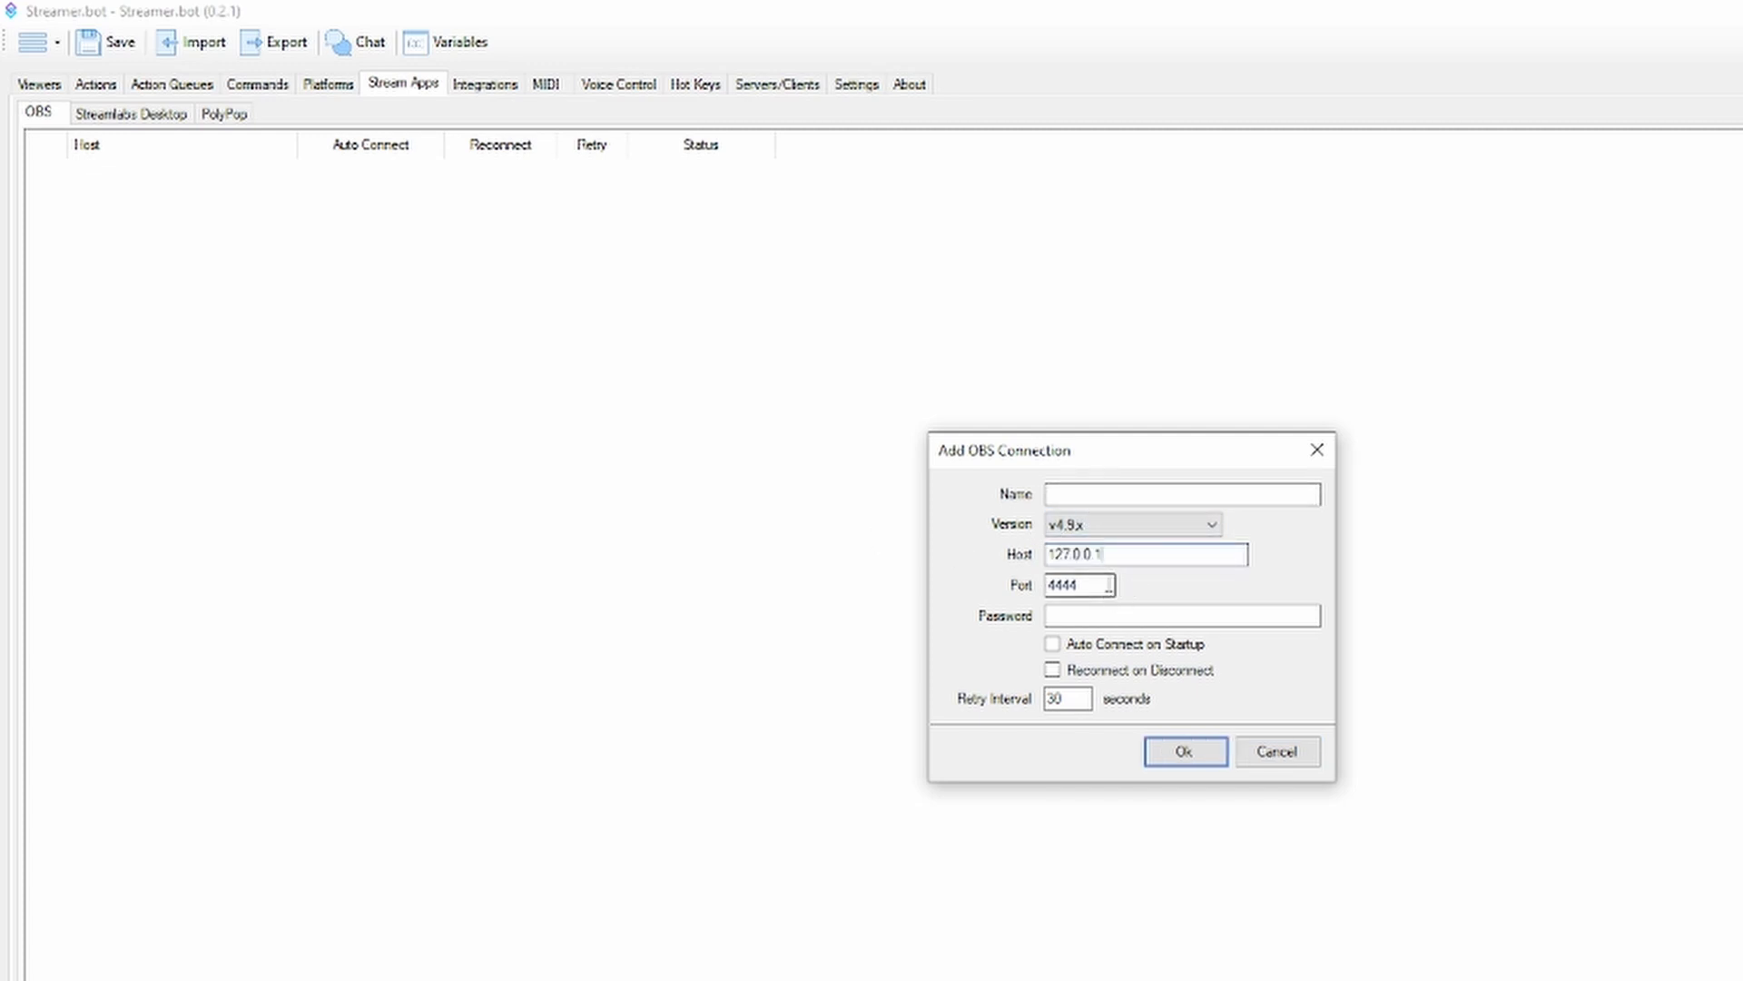
pyautogui.click(1090, 585)
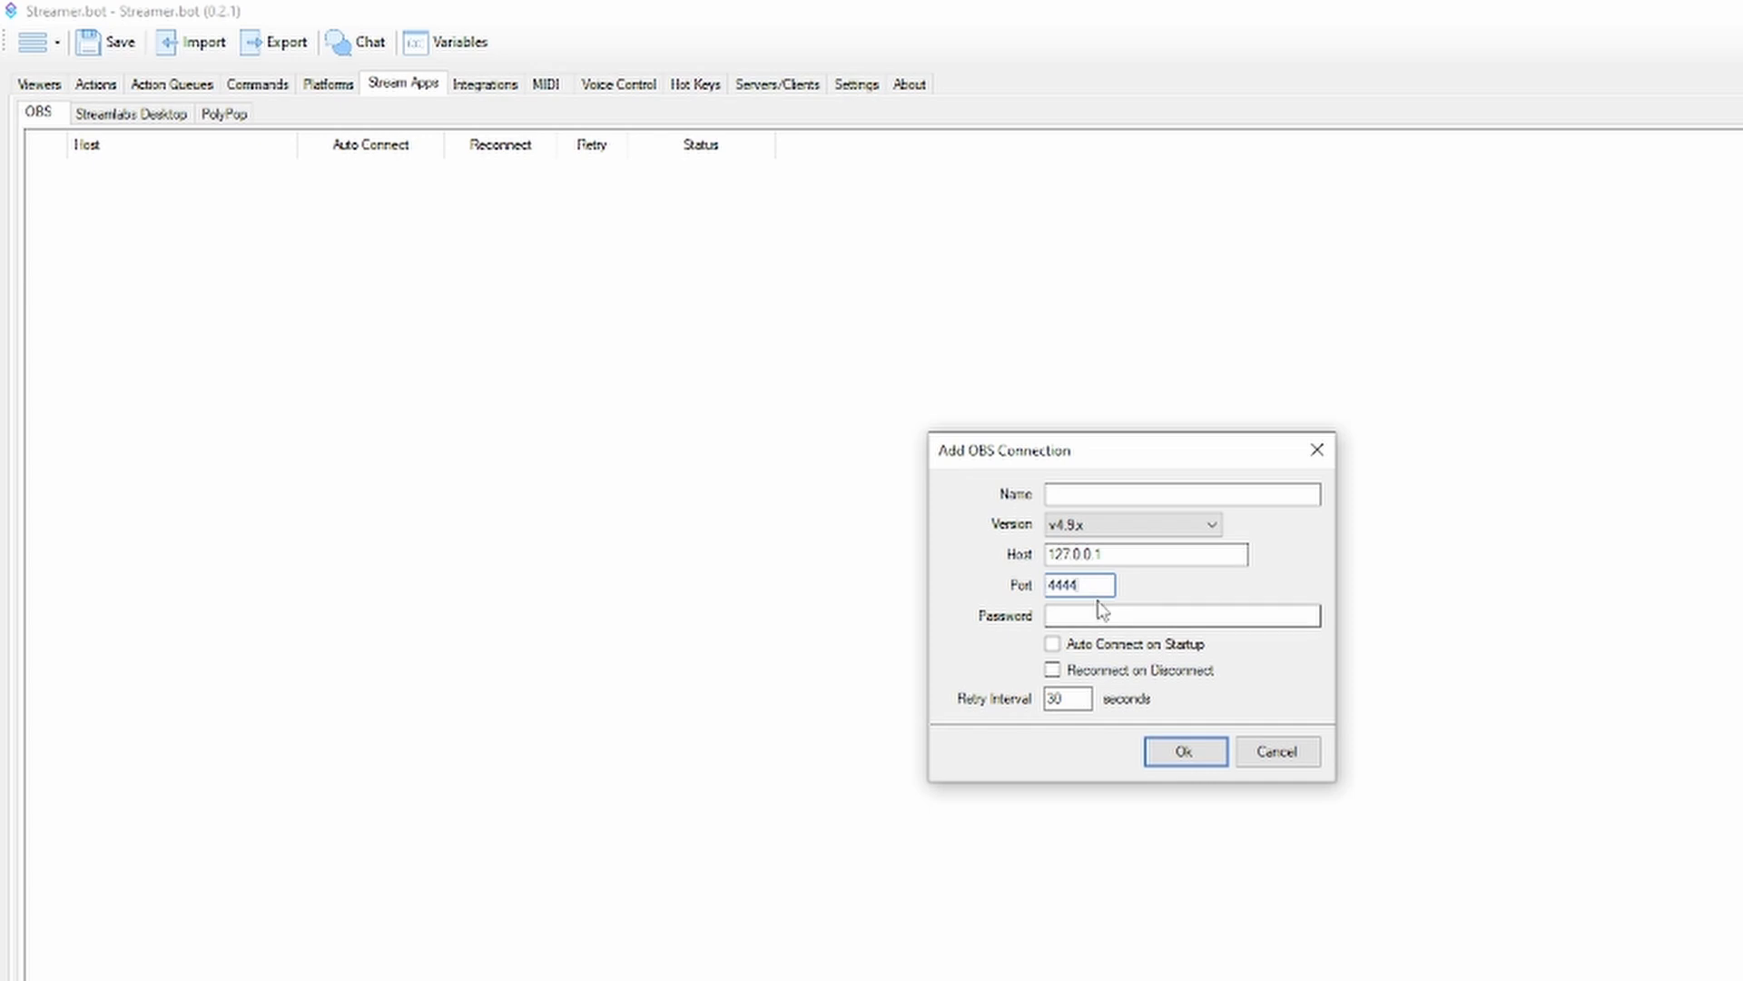
pyautogui.click(1129, 525)
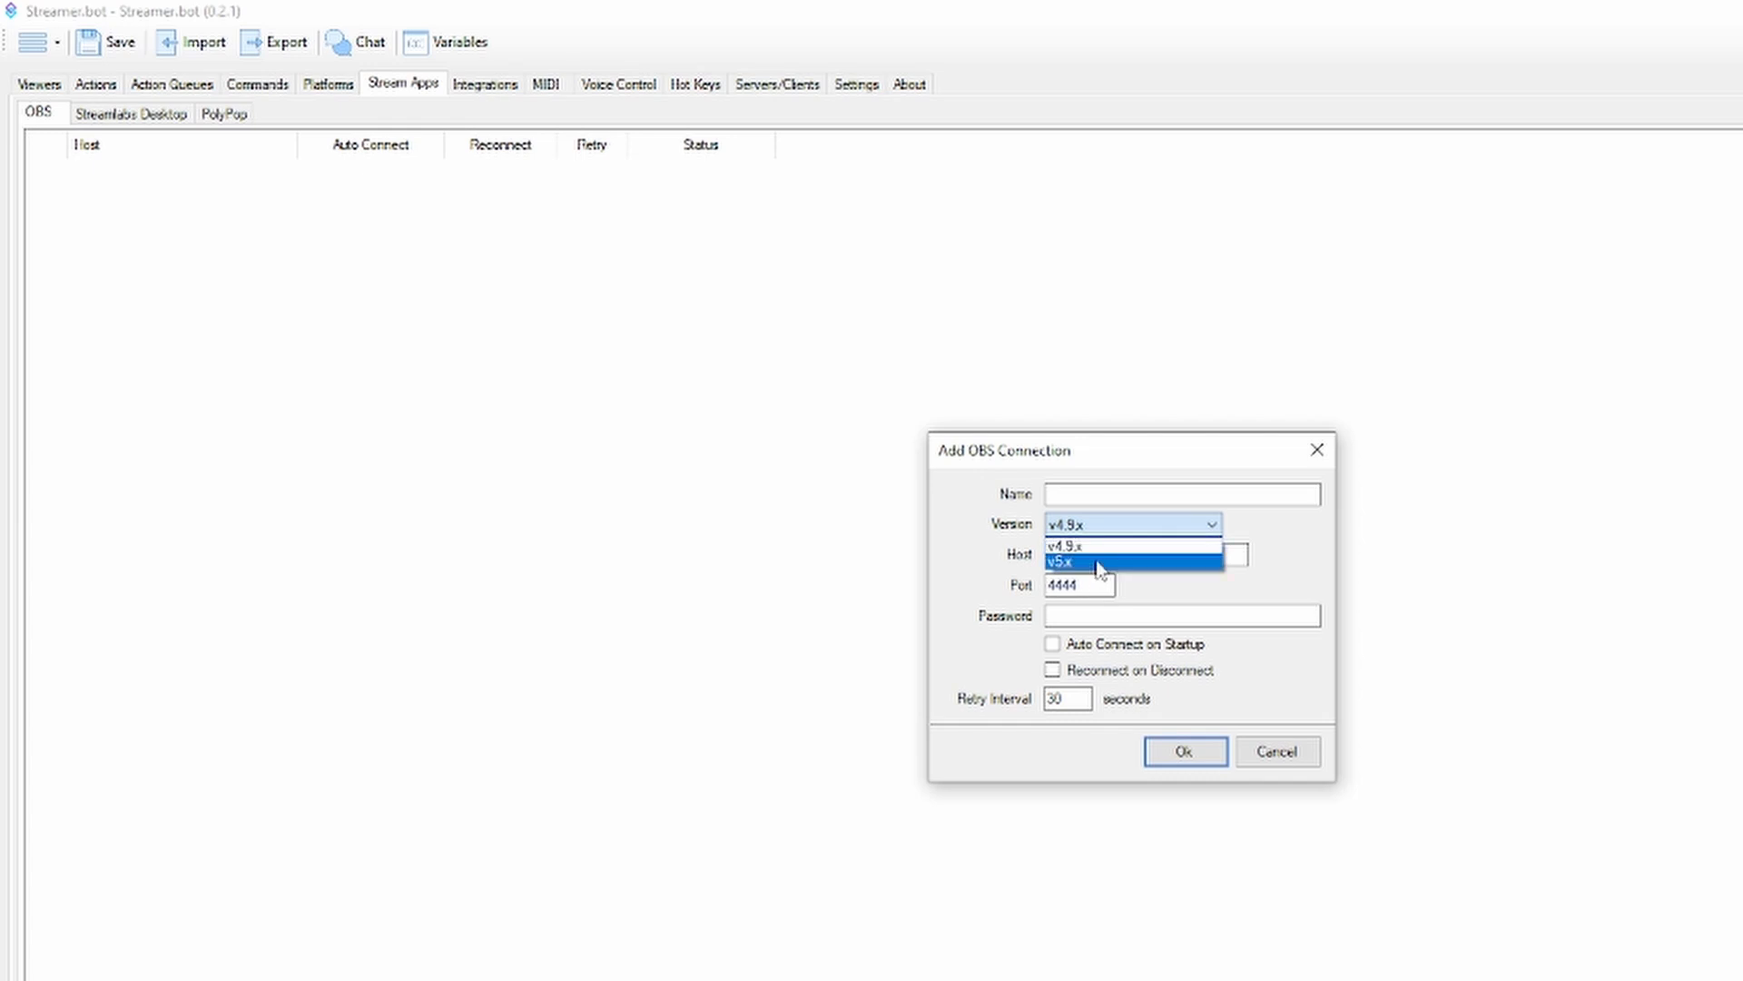
pyautogui.click(1115, 478)
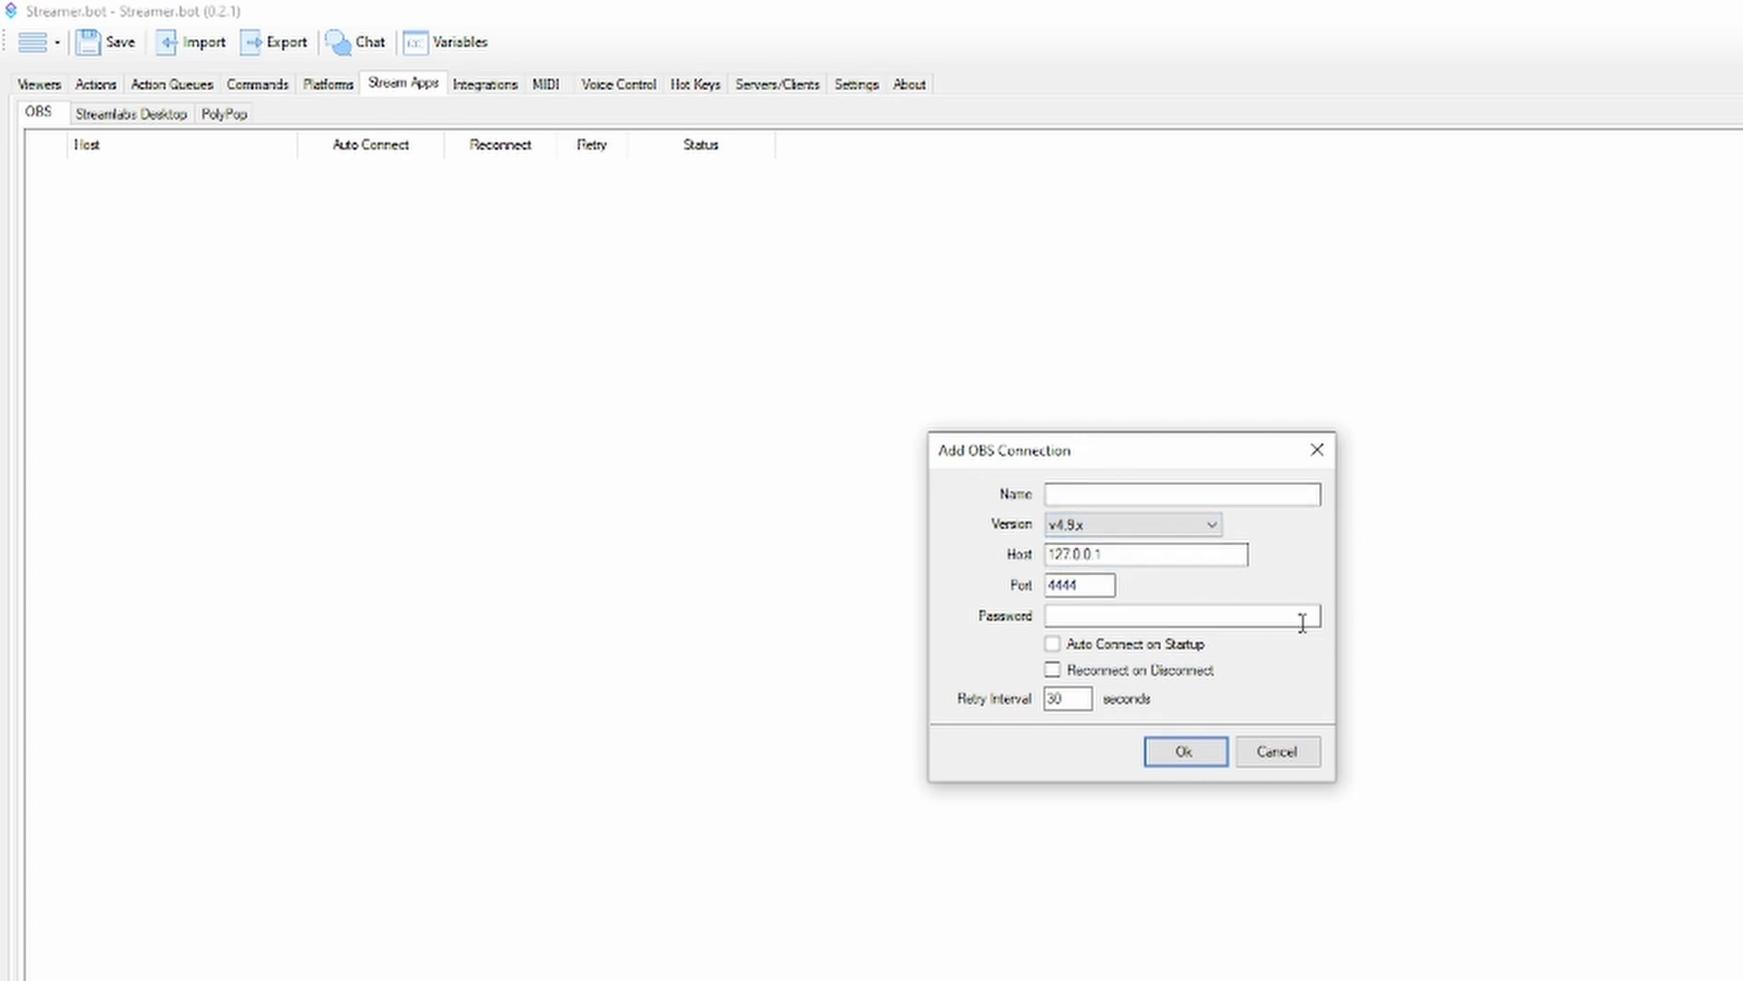
pyautogui.click(1308, 773)
# View the PolyPop server settings and the Streamlabs Desktop connection list
pyautogui.click(181, 115)
pyautogui.click(238, 113)
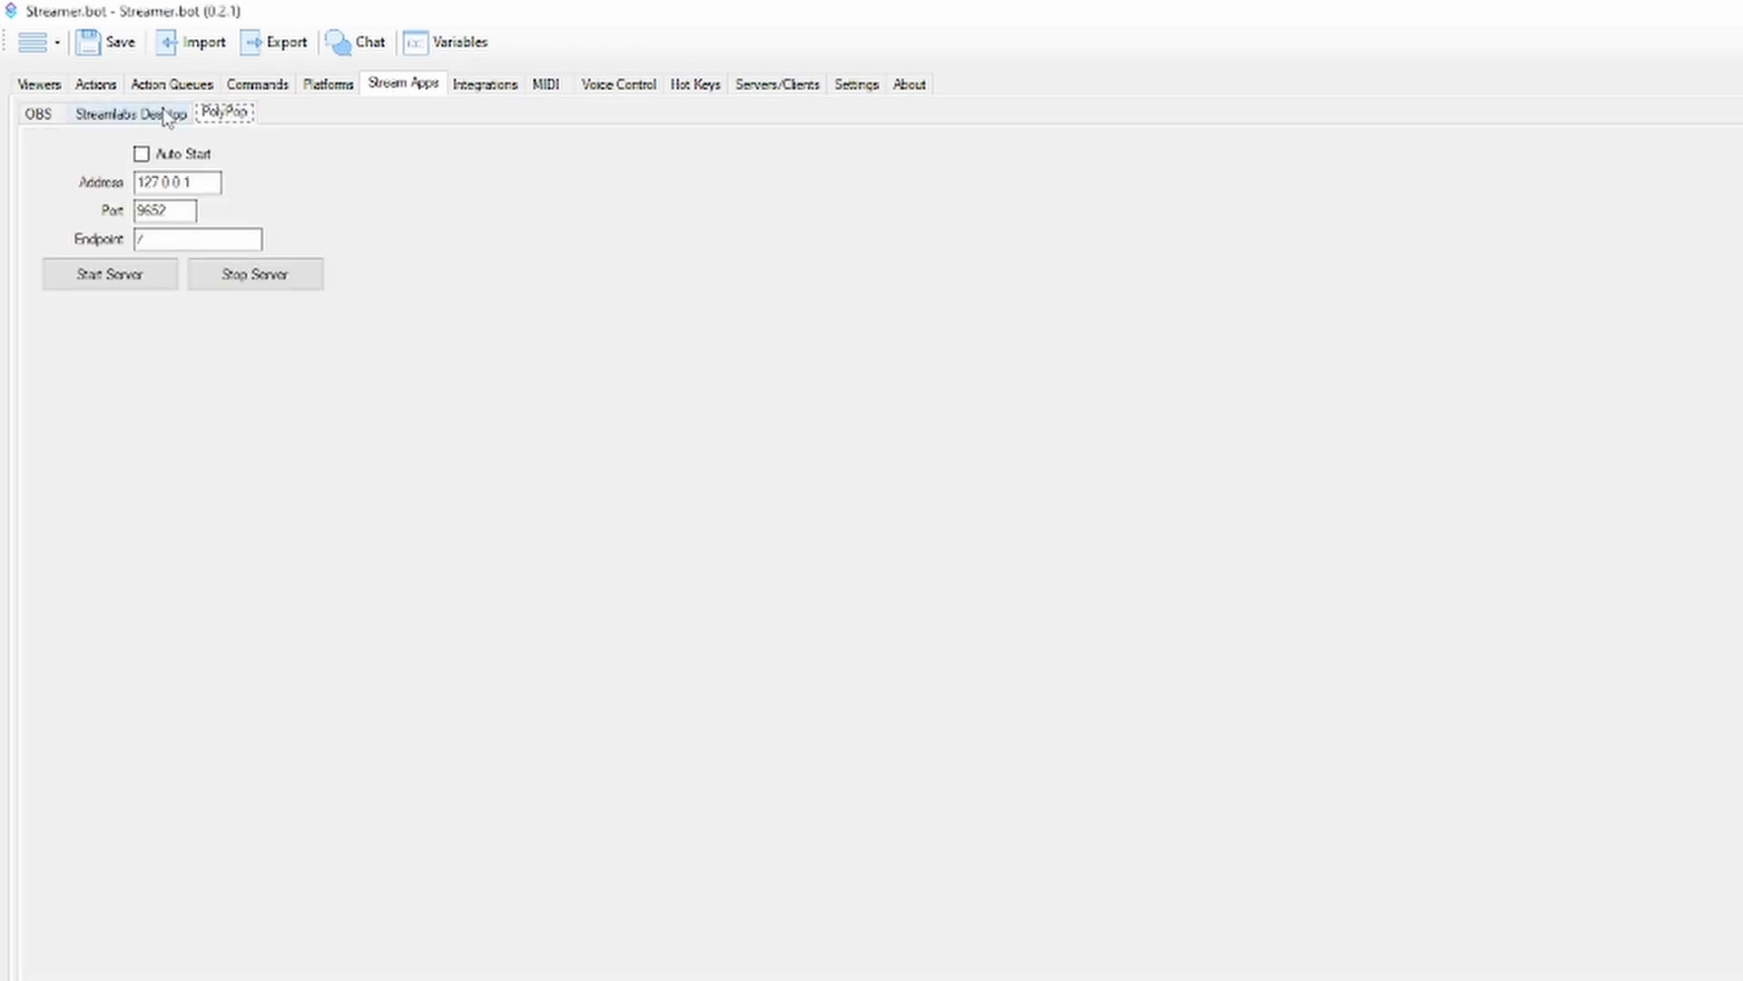
pyautogui.click(166, 115)
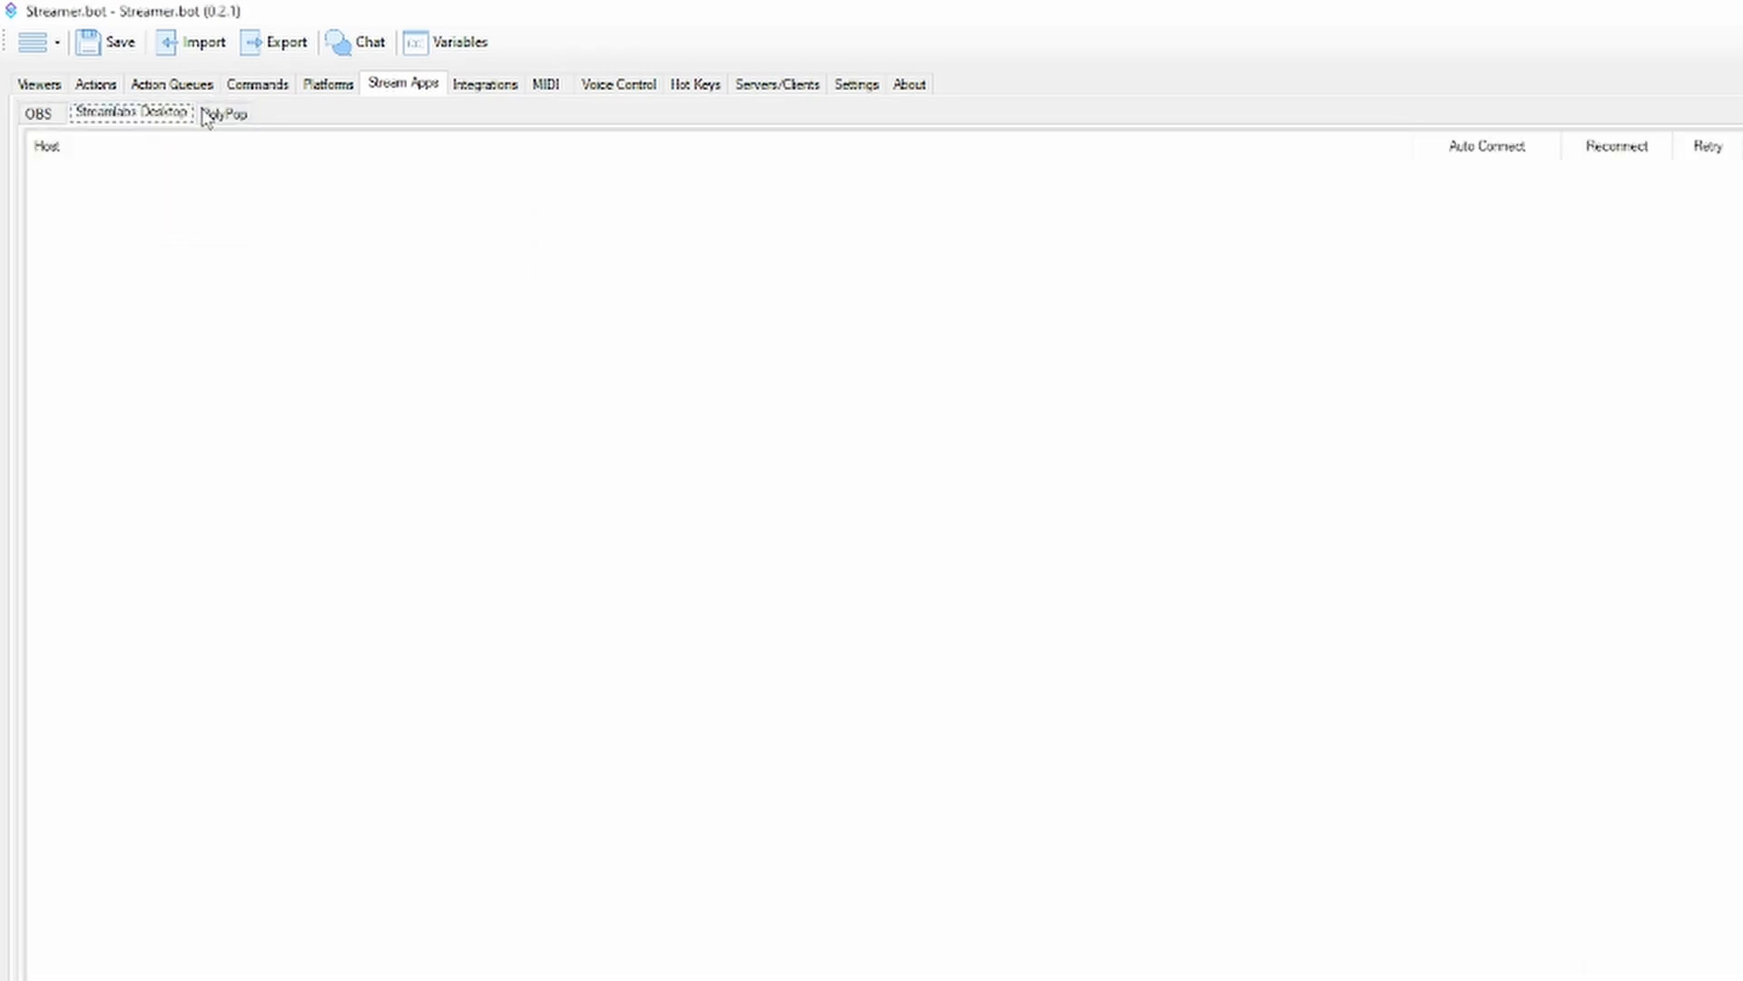
# Review the Streamlabs, Streamer.bot Website, VTube Studio, CrowdControl and Elgato integration settings, and view the MIDI input lists
pyautogui.click(461, 92)
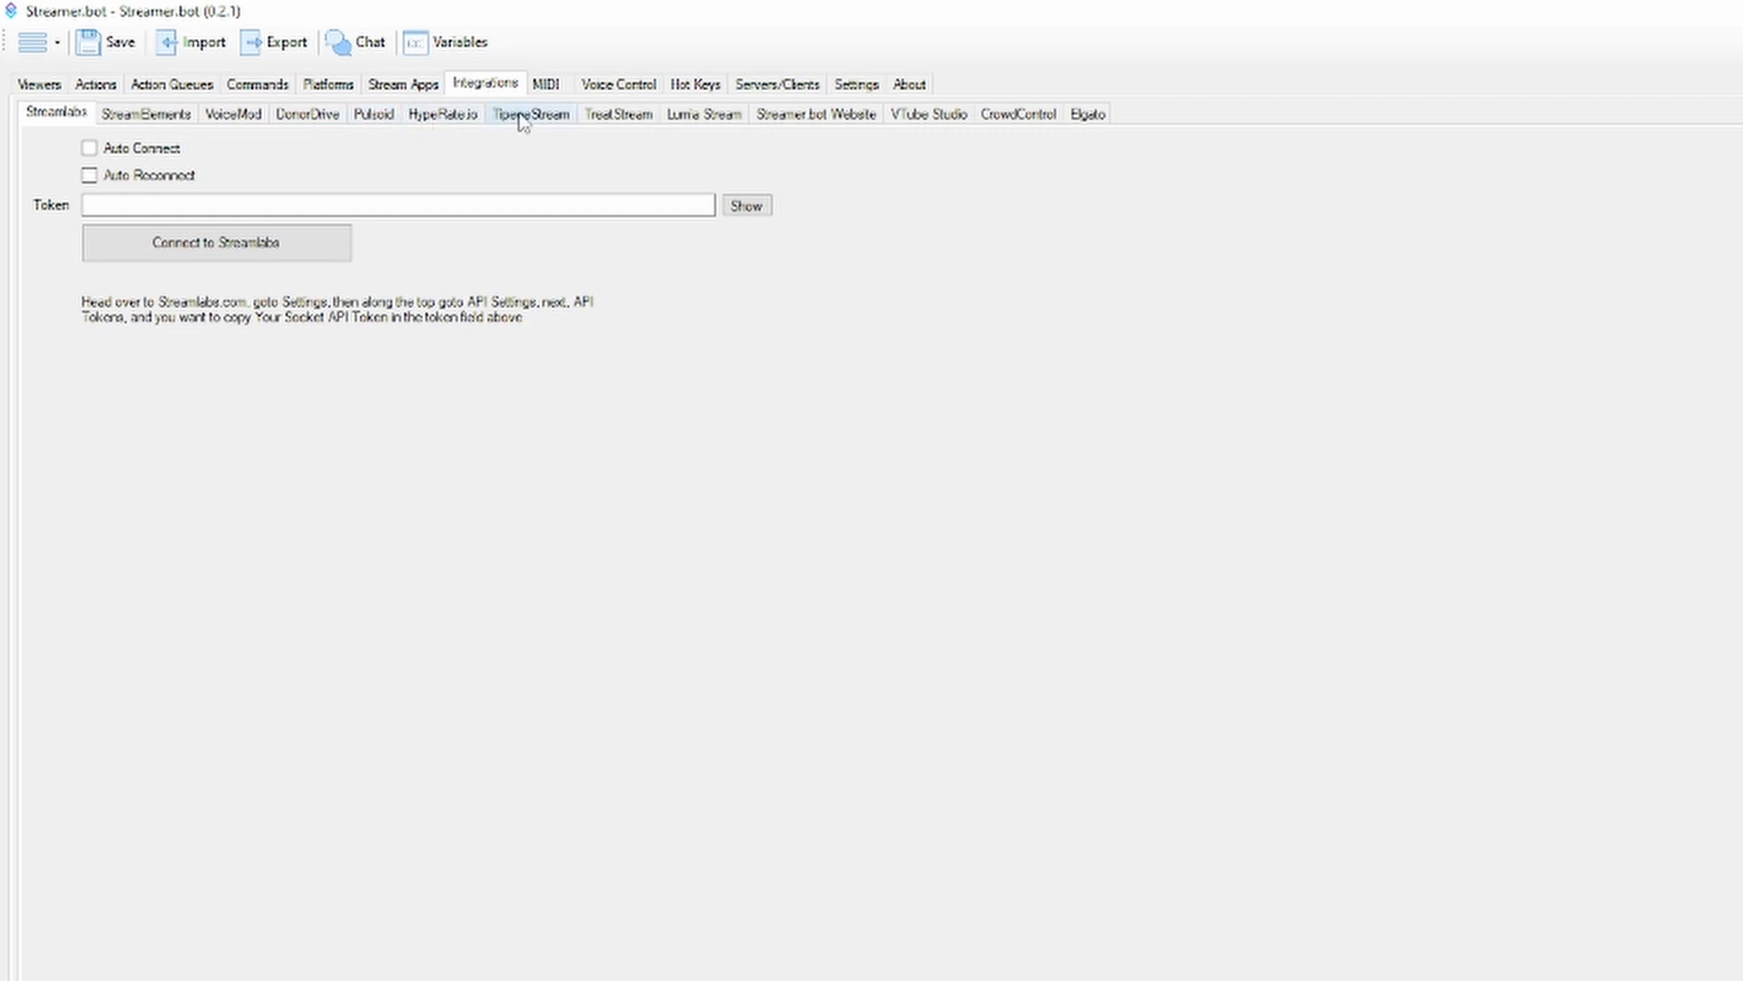
pyautogui.click(828, 121)
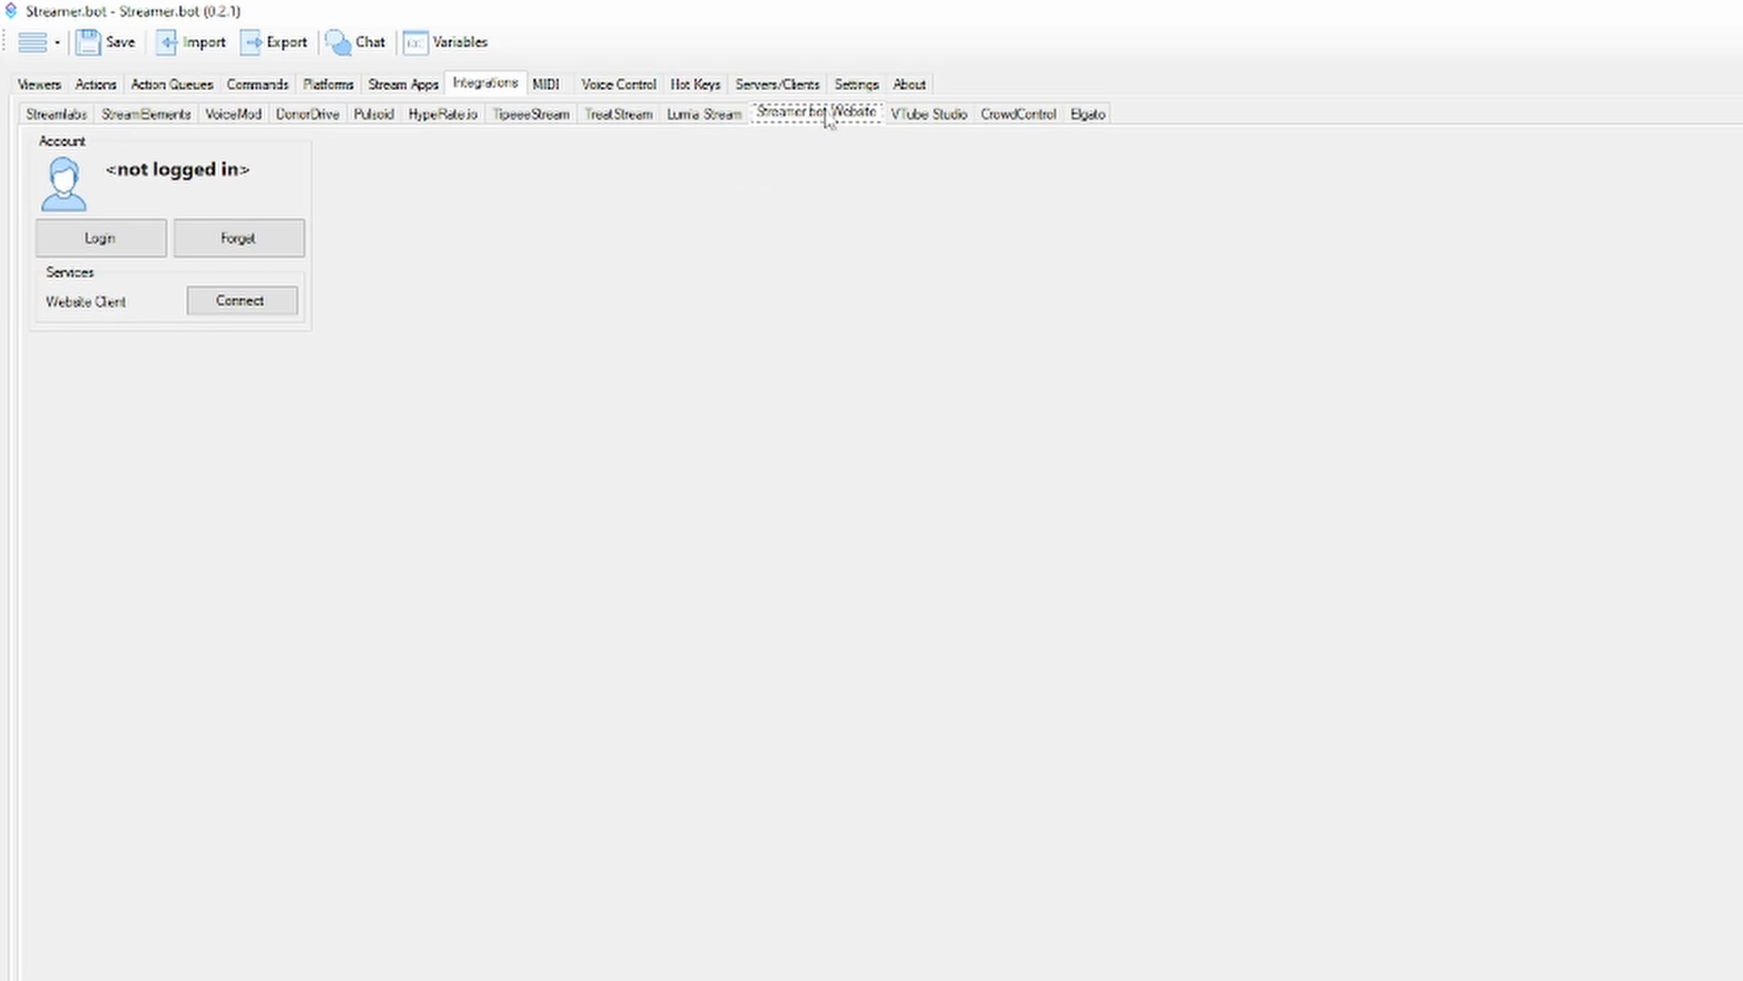
pyautogui.click(922, 130)
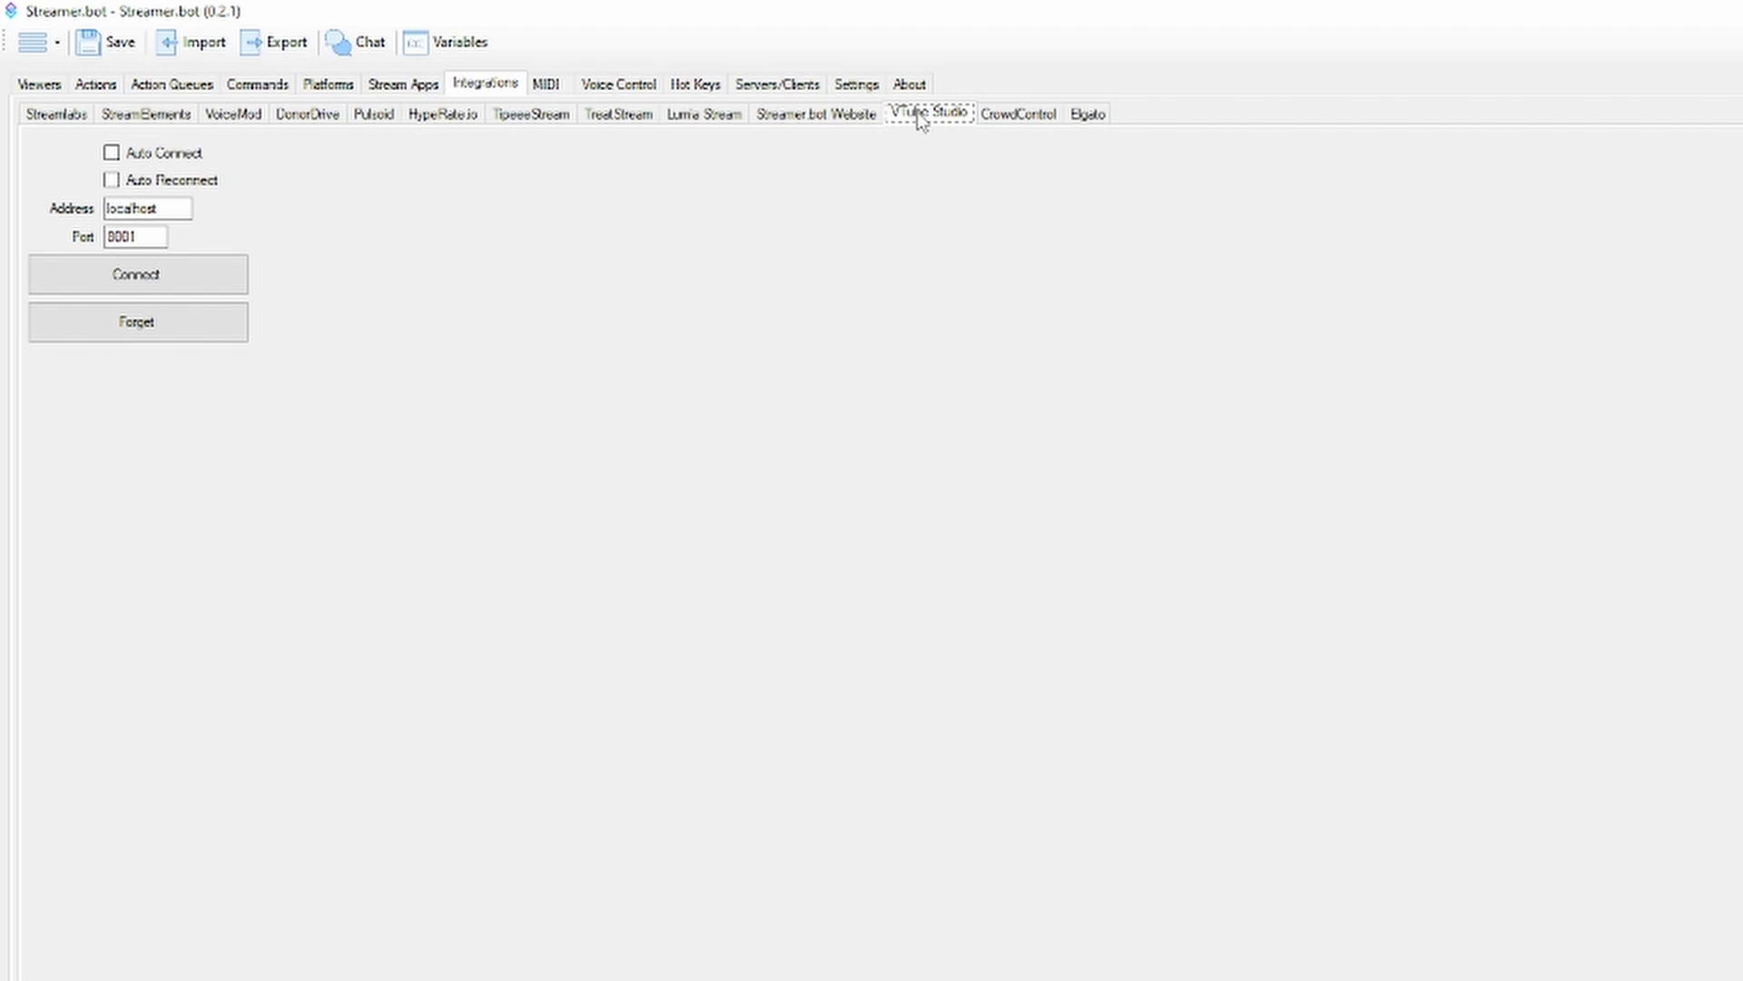
pyautogui.click(1006, 115)
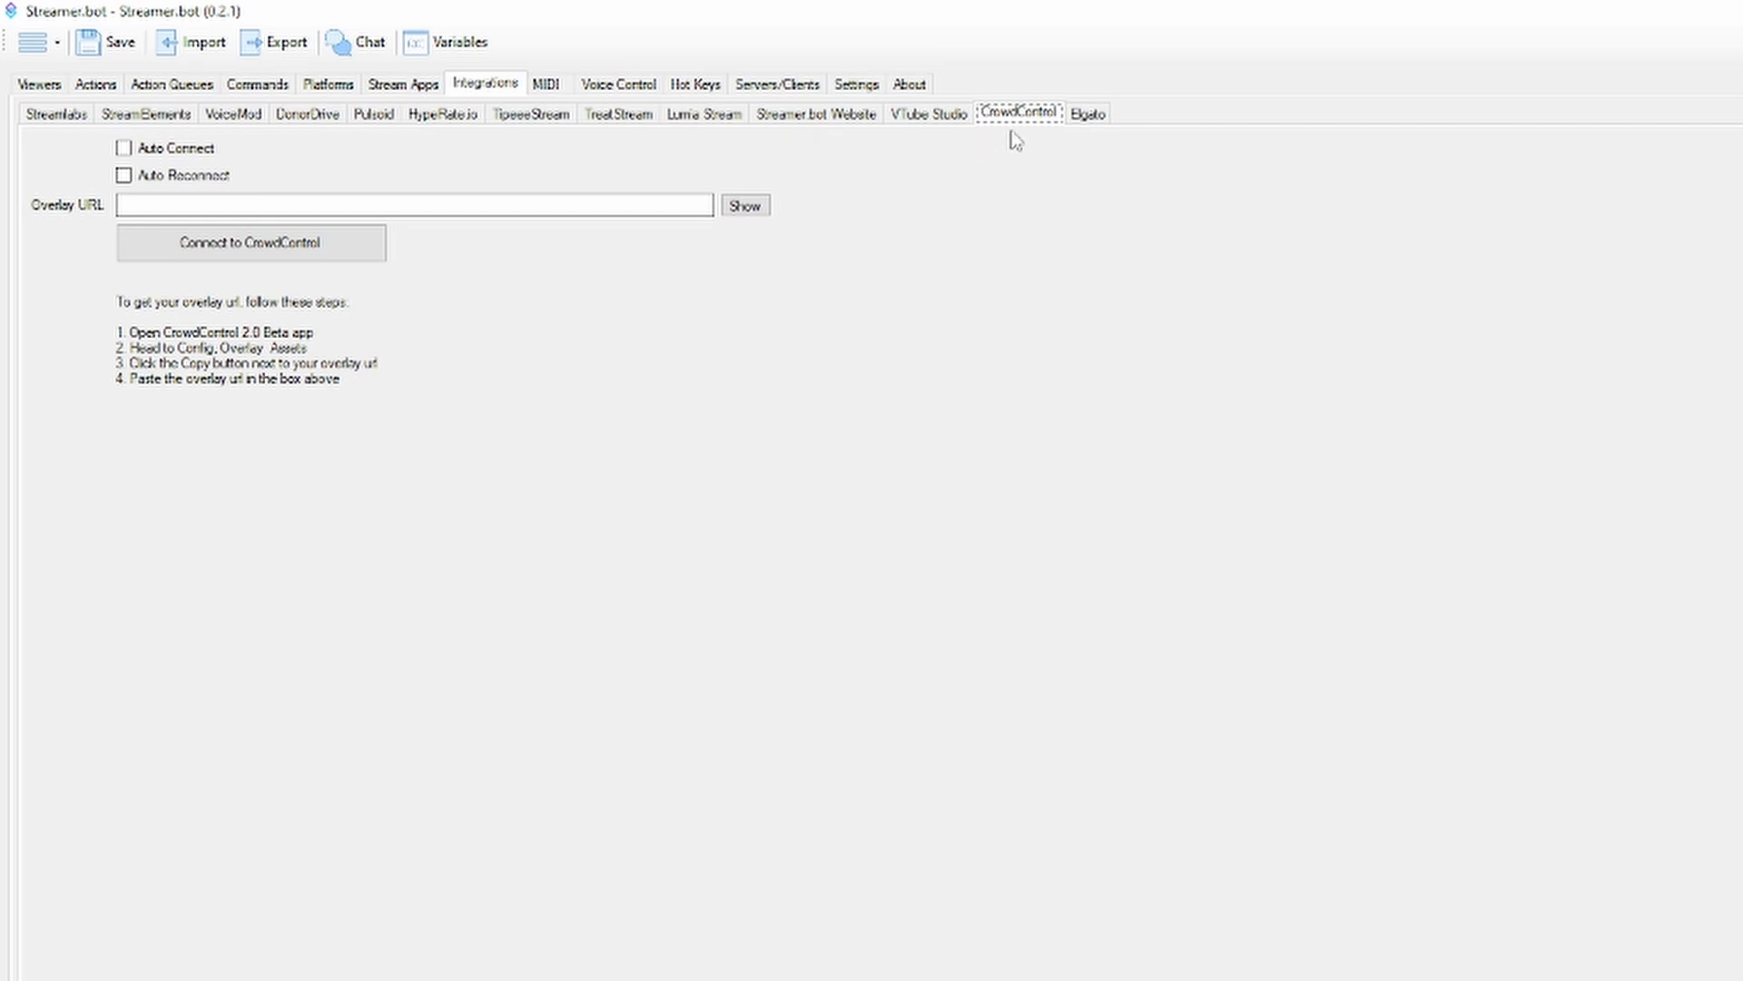
pyautogui.click(1088, 113)
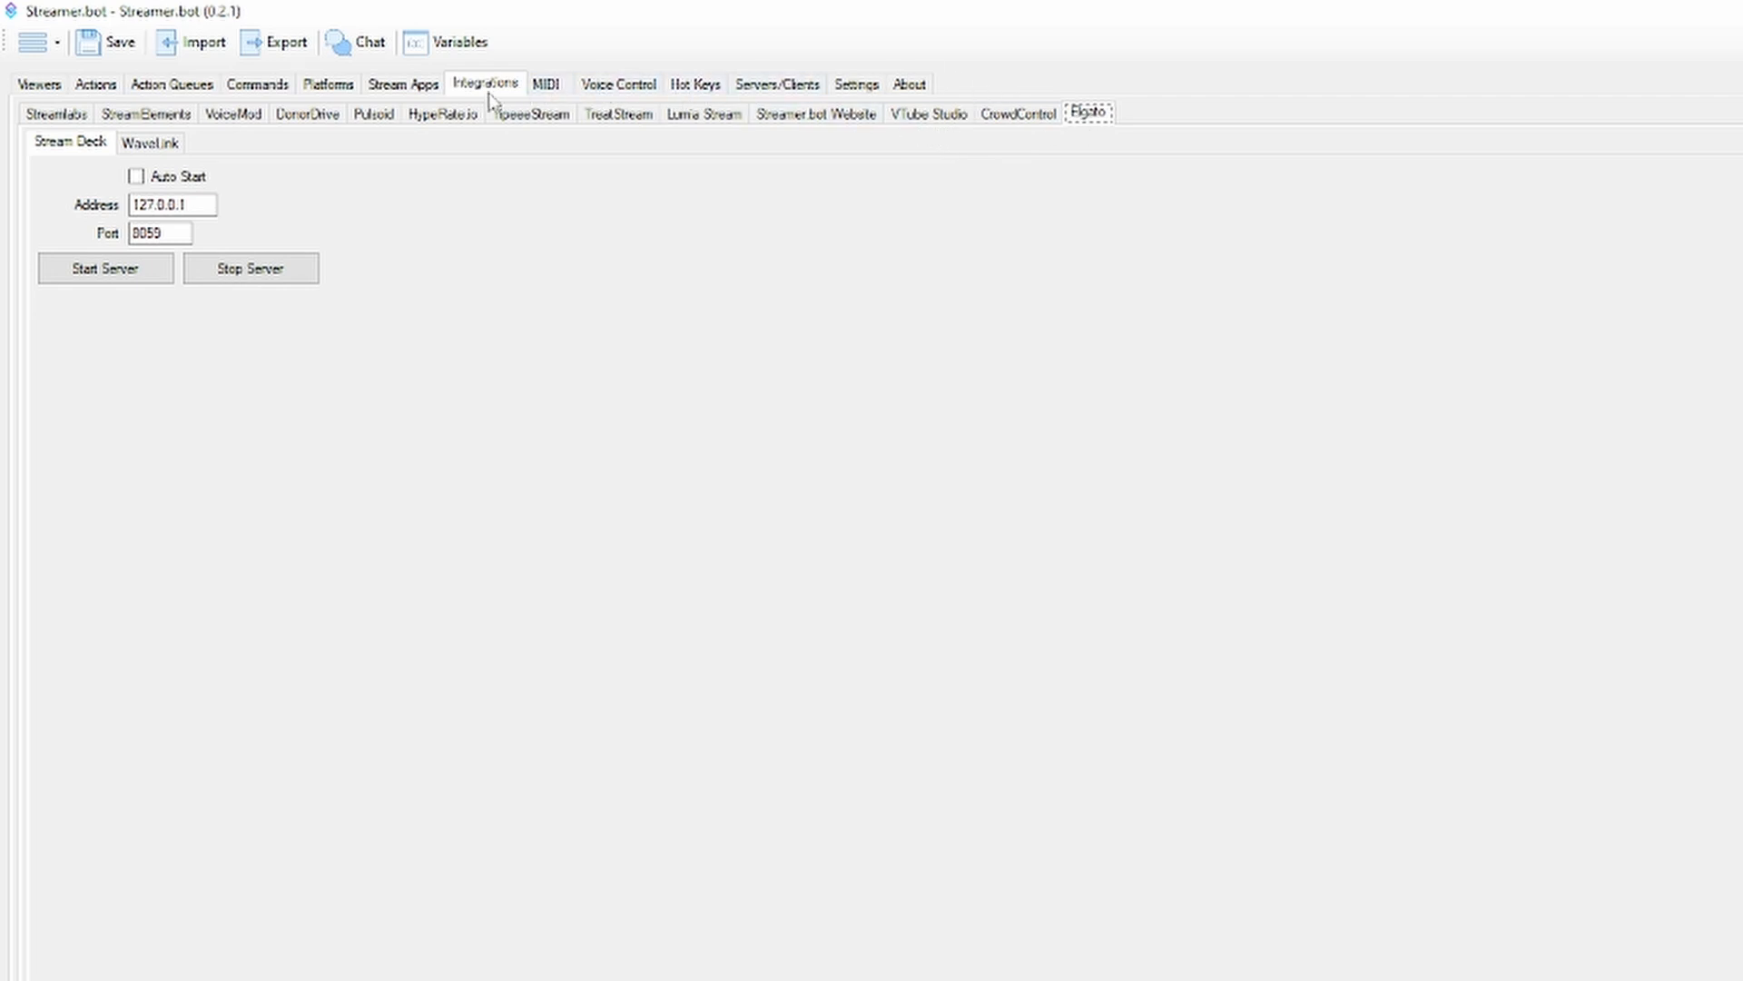
pyautogui.click(552, 85)
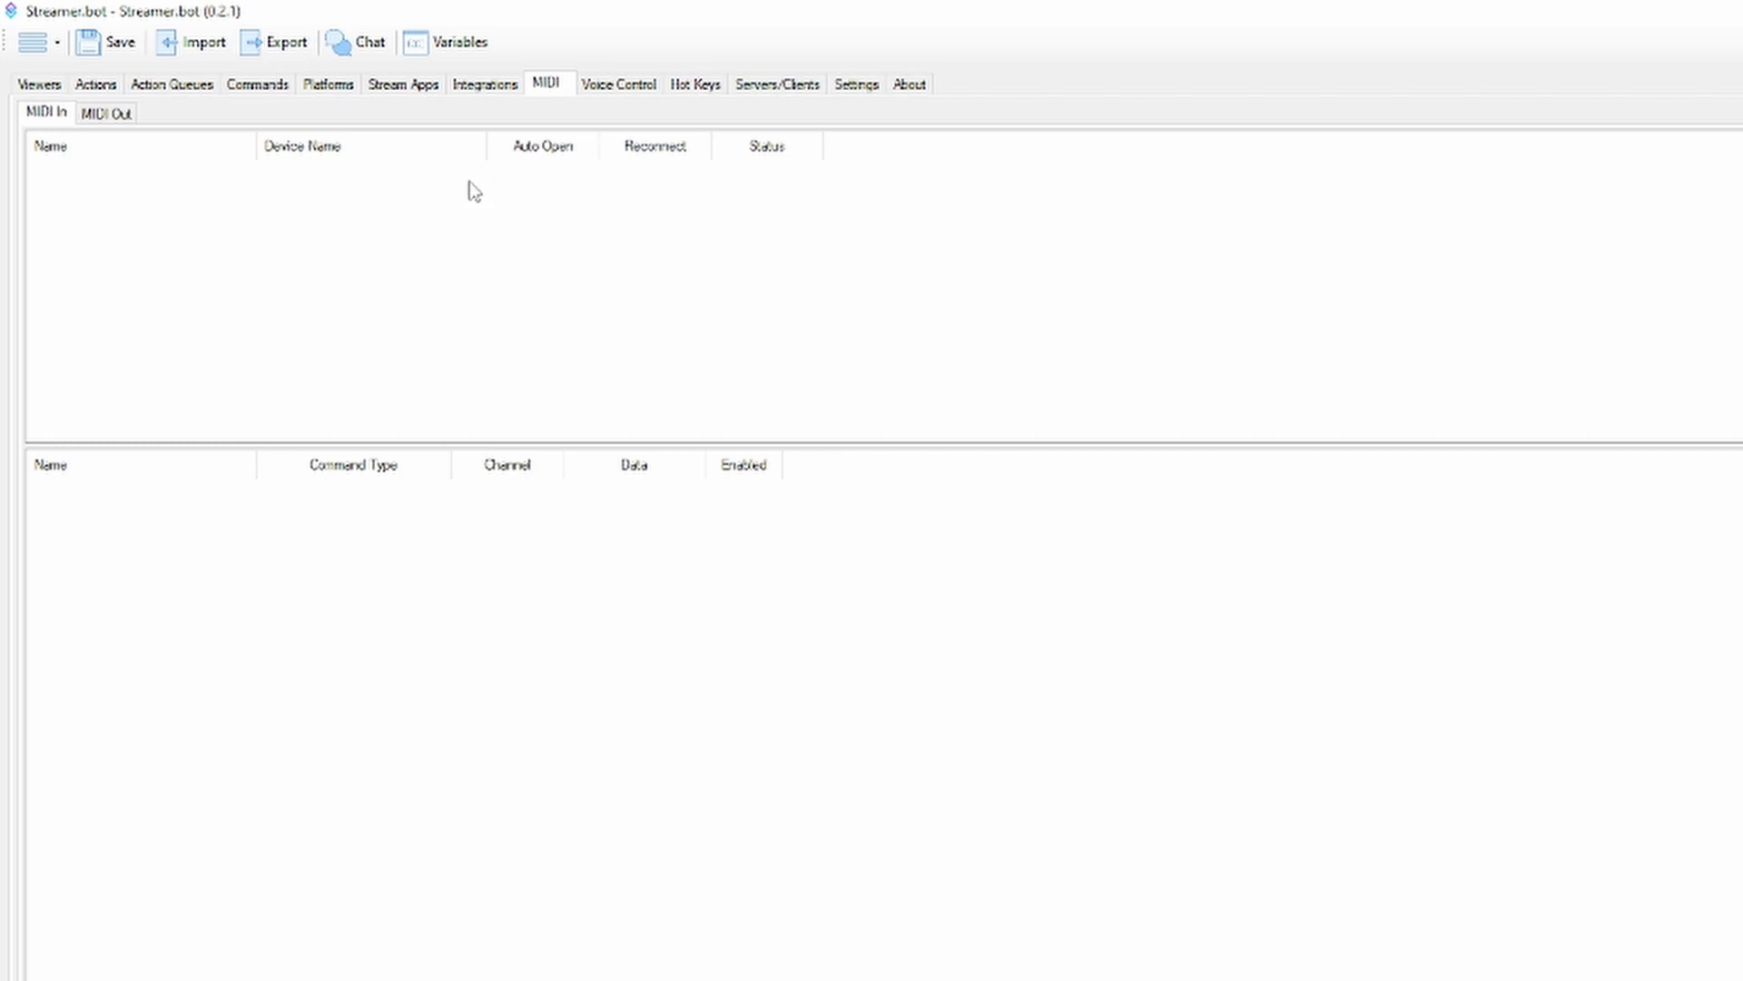
# Add a voice control command named Test with the spoken command "bazinga" and its location set to Anywhere
pyautogui.click(594, 85)
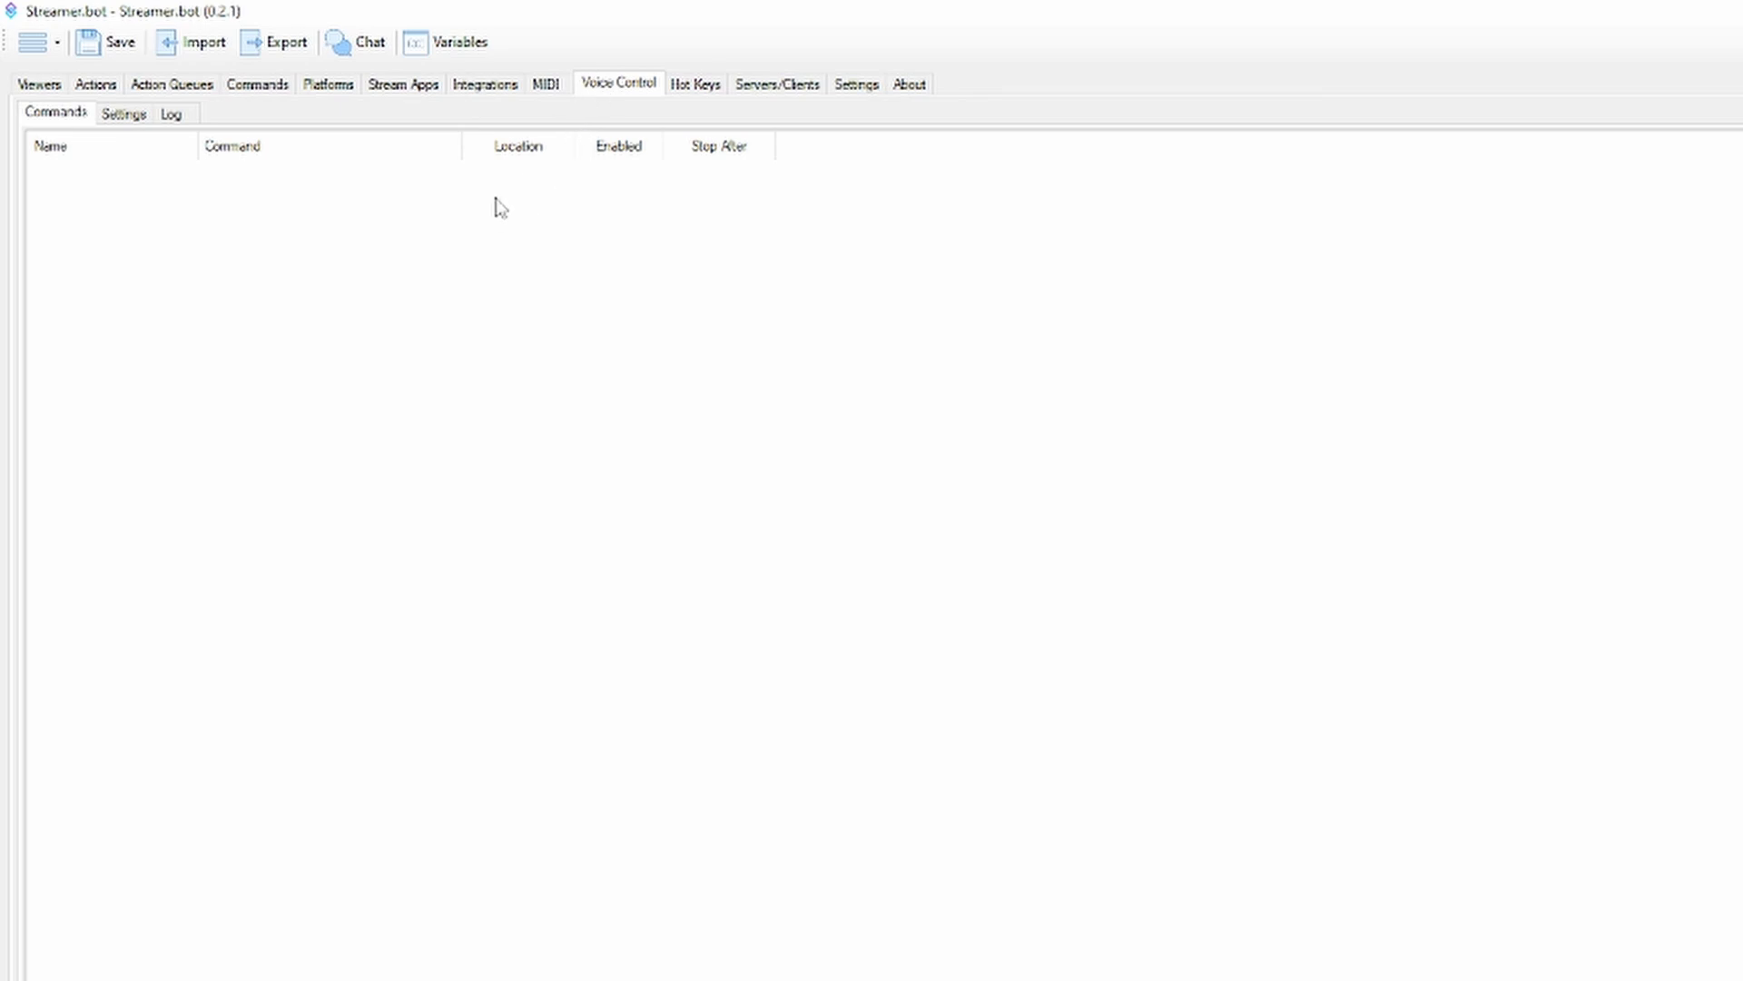
pyautogui.rightClick(463, 202)
pyautogui.click(430, 205)
pyautogui.rightClick(430, 199)
pyautogui.click(470, 213)
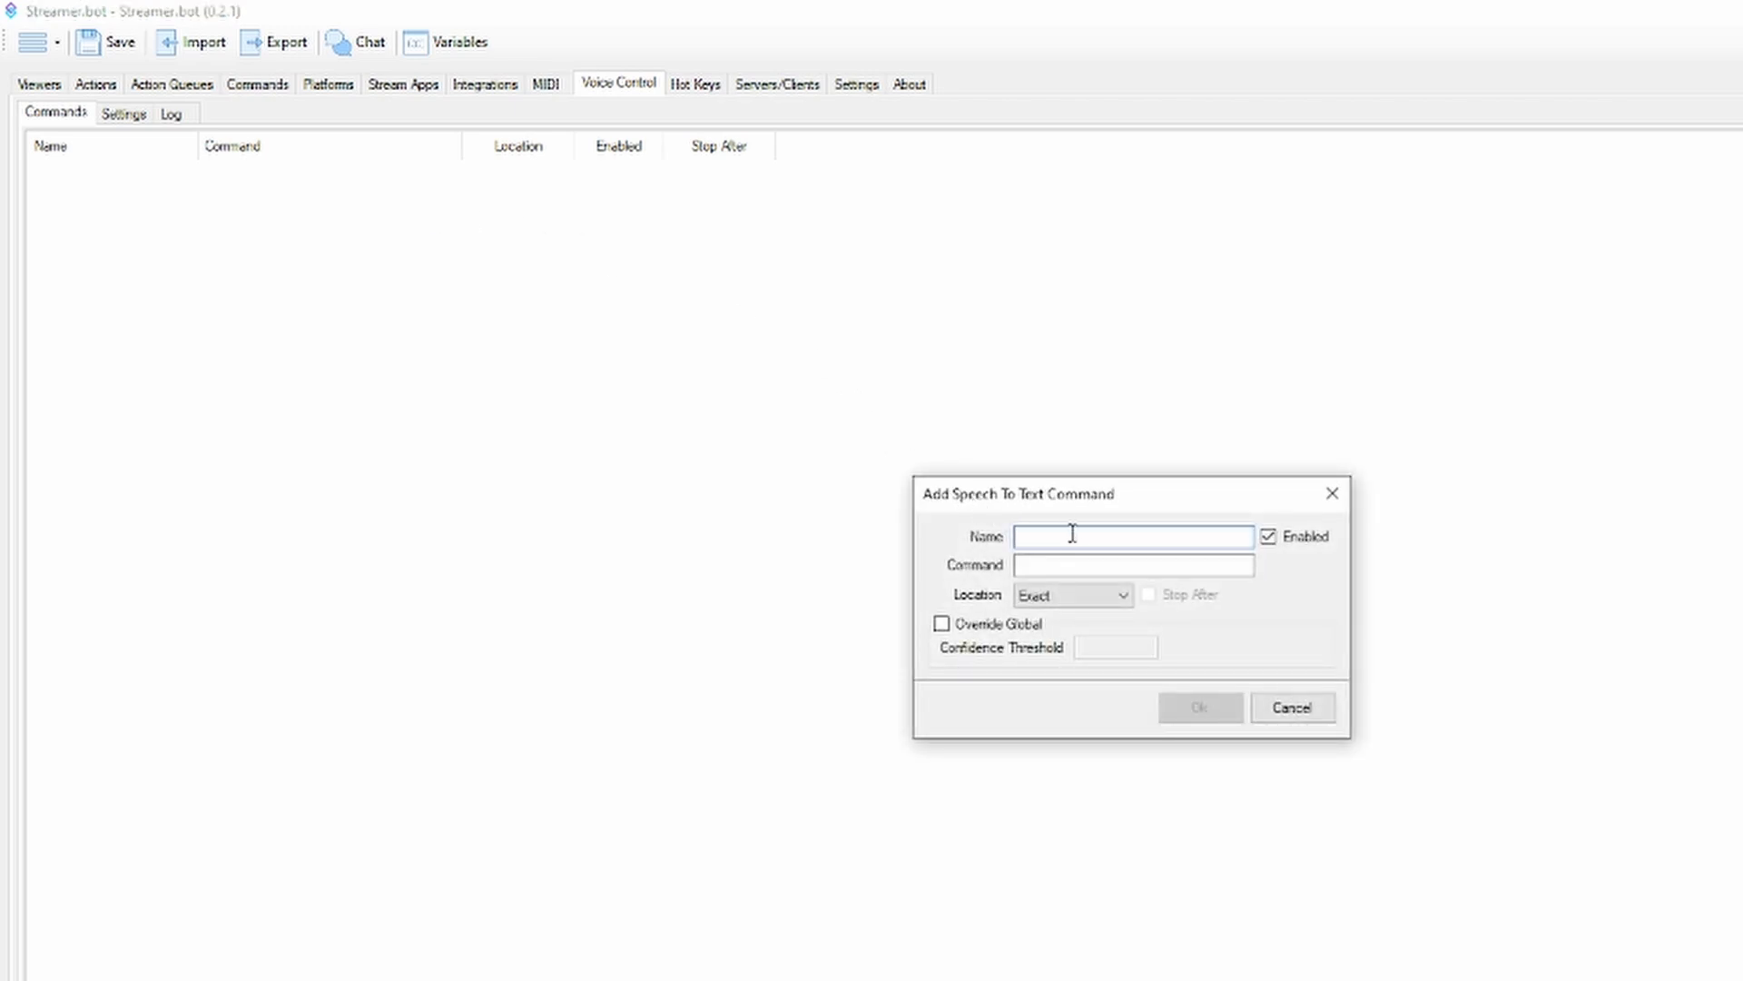
pyautogui.write('Test')
pyautogui.click(1092, 565)
pyautogui.write('bazinga')
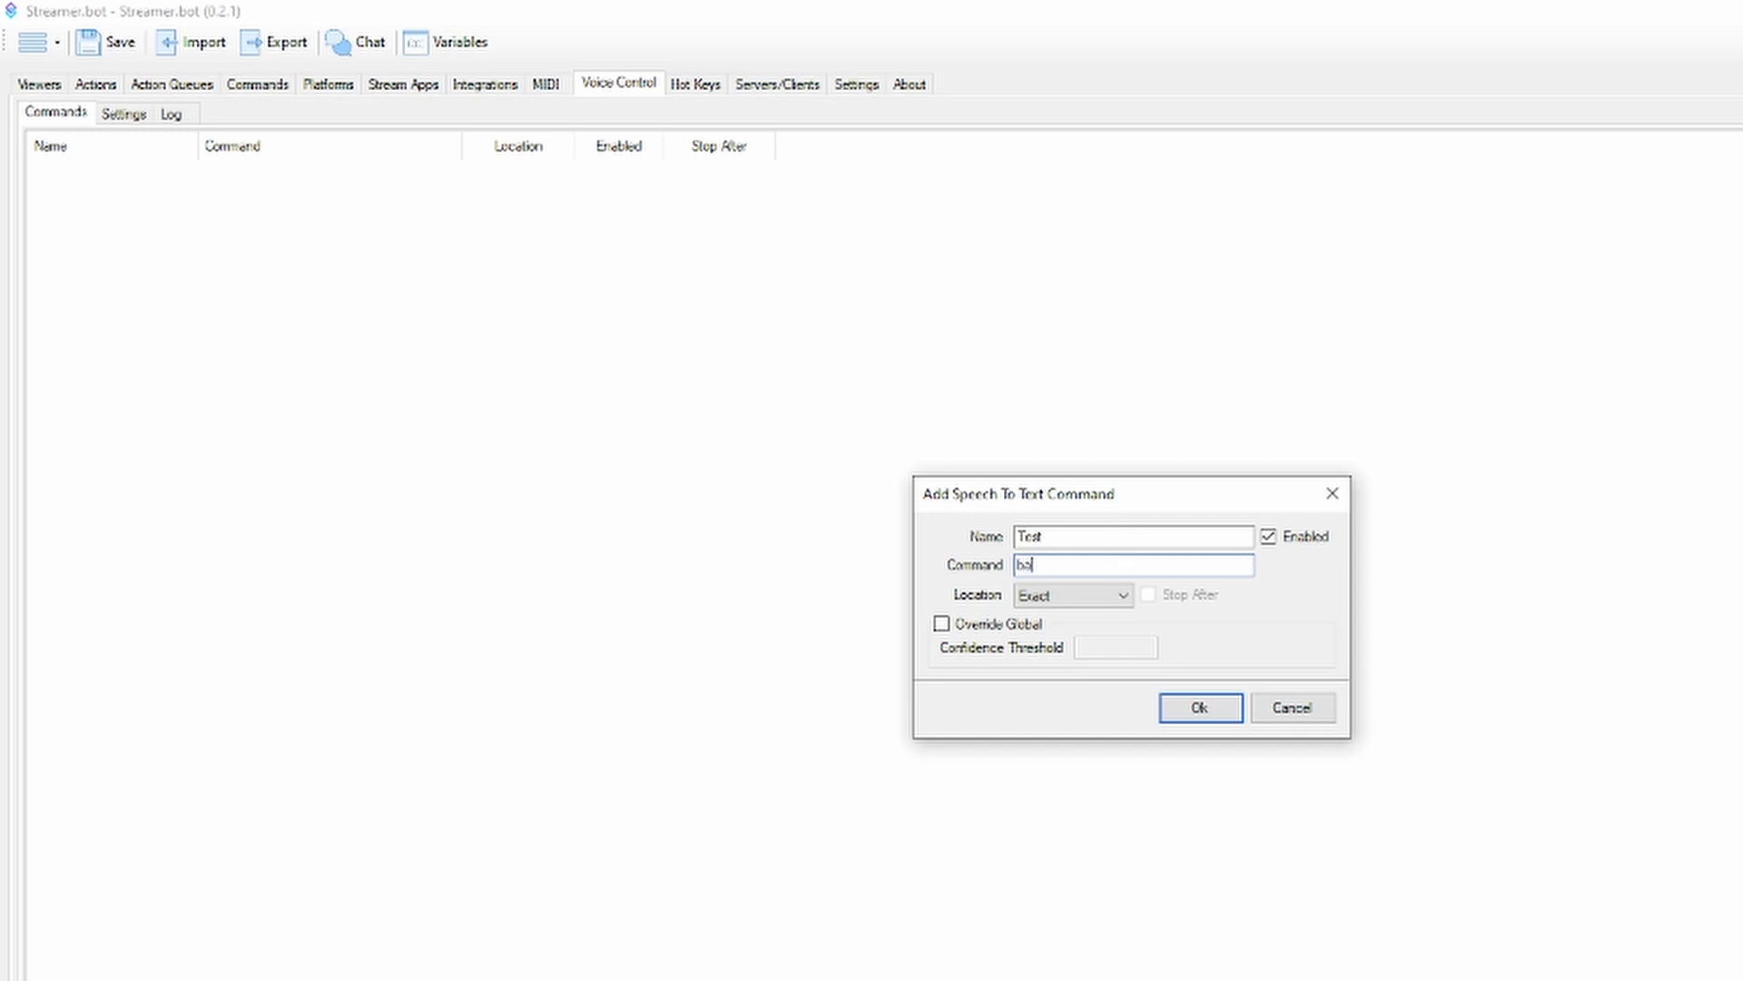
pyautogui.click(1109, 607)
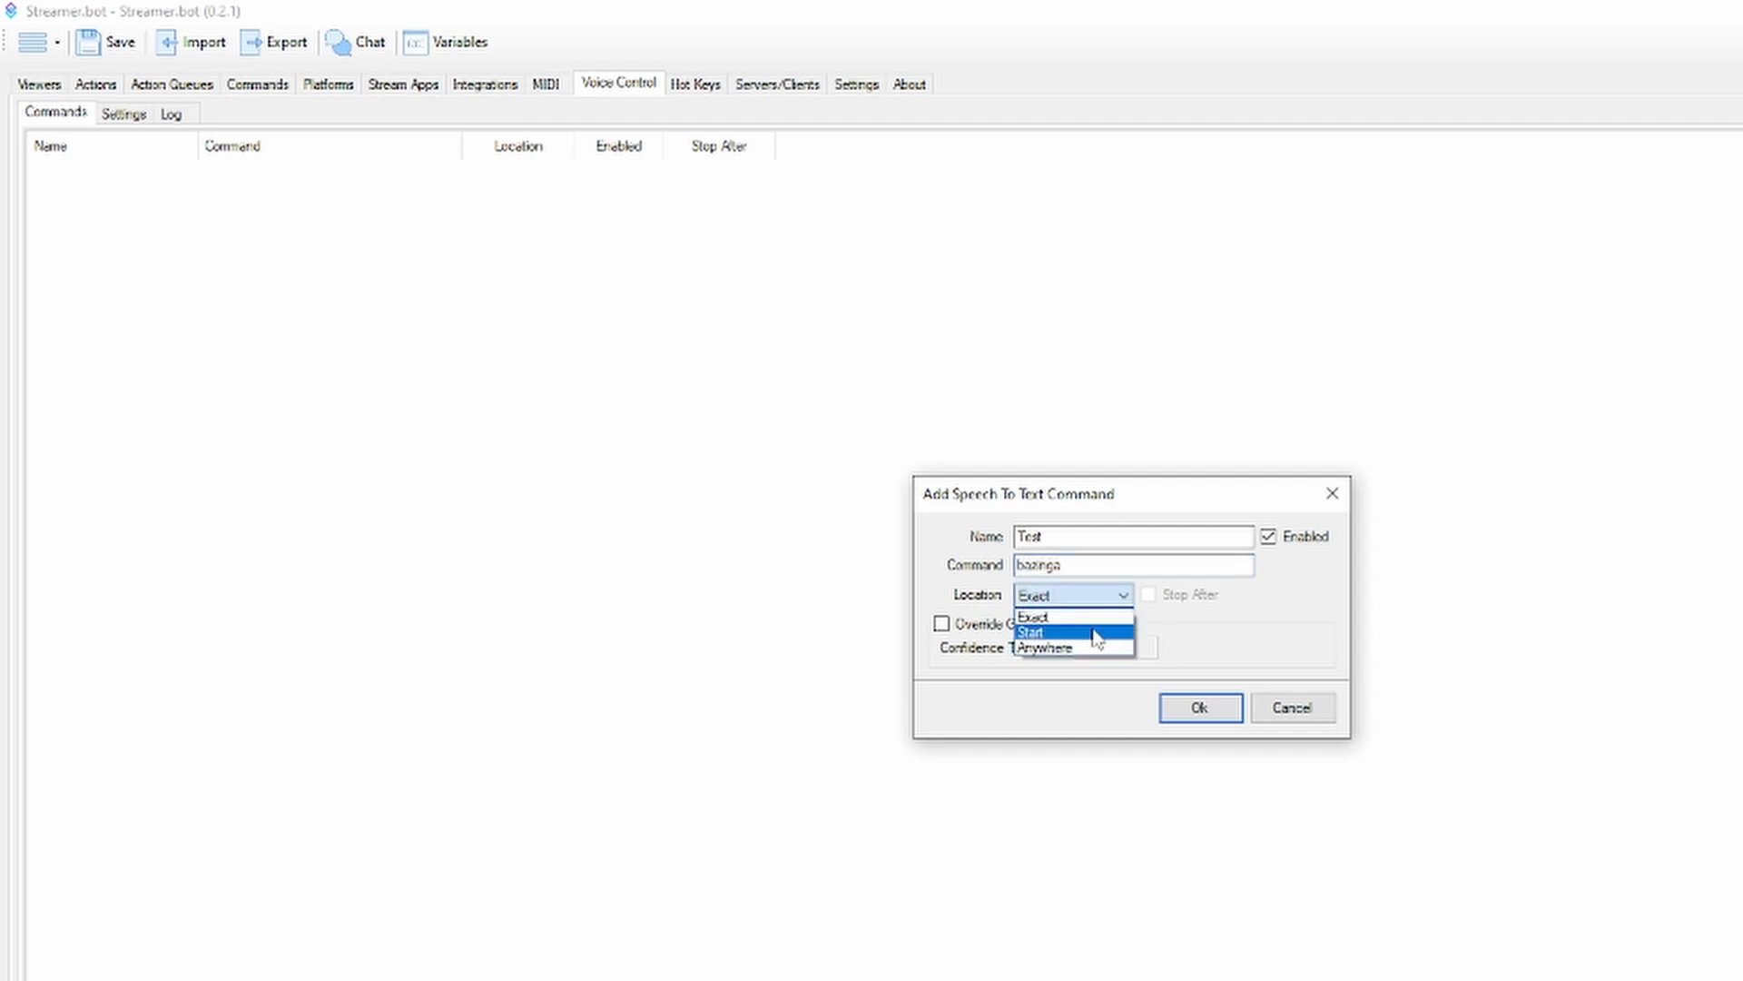
pyautogui.click(1097, 649)
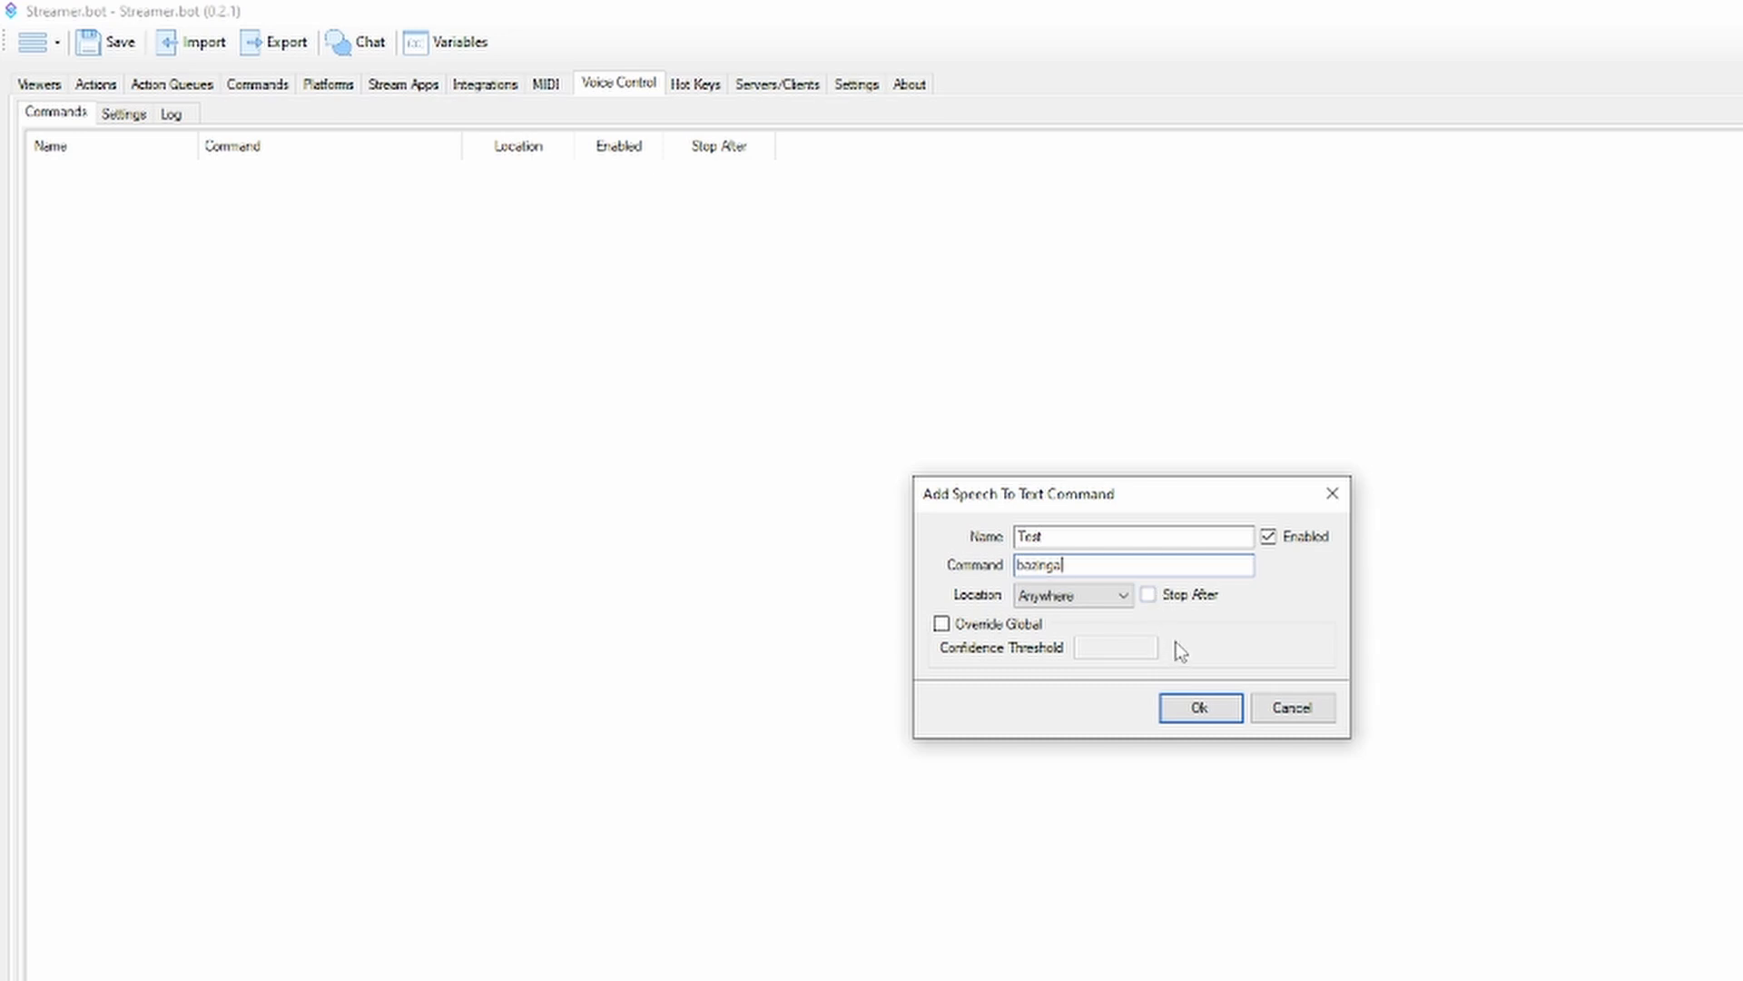
pyautogui.click(1197, 706)
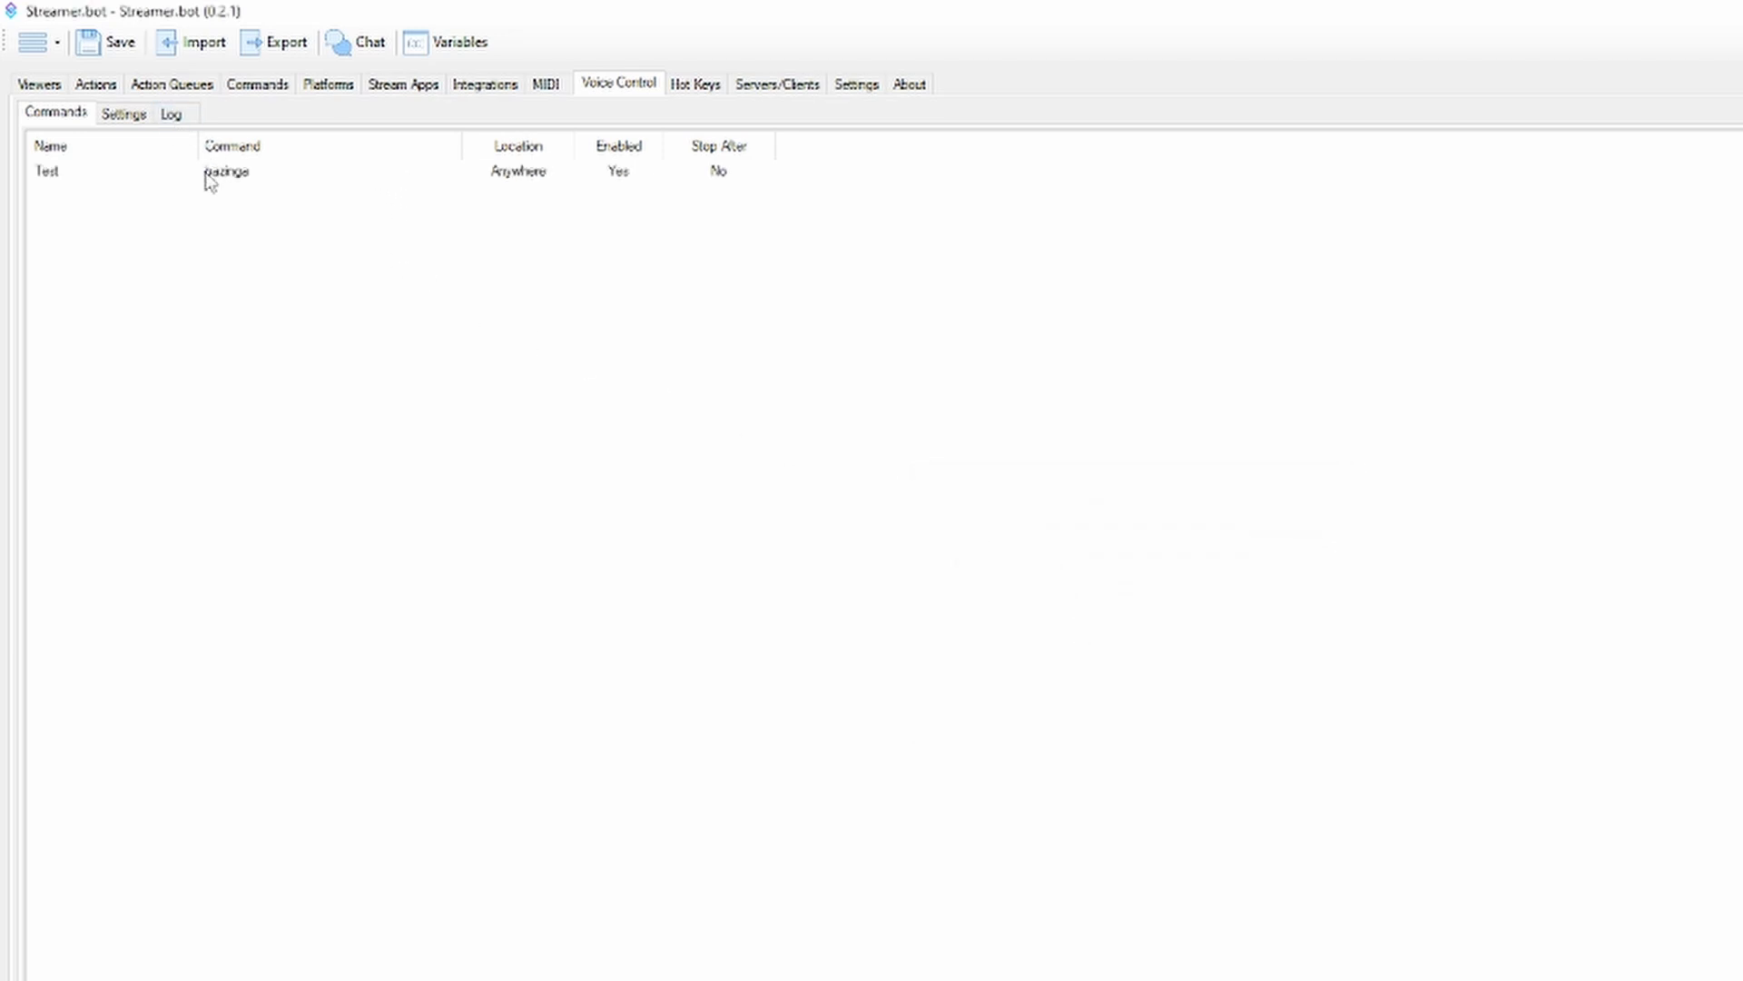
# Review the voice control settings, including the audio input device and locale options, and return to the voice command list
pyautogui.click(124, 115)
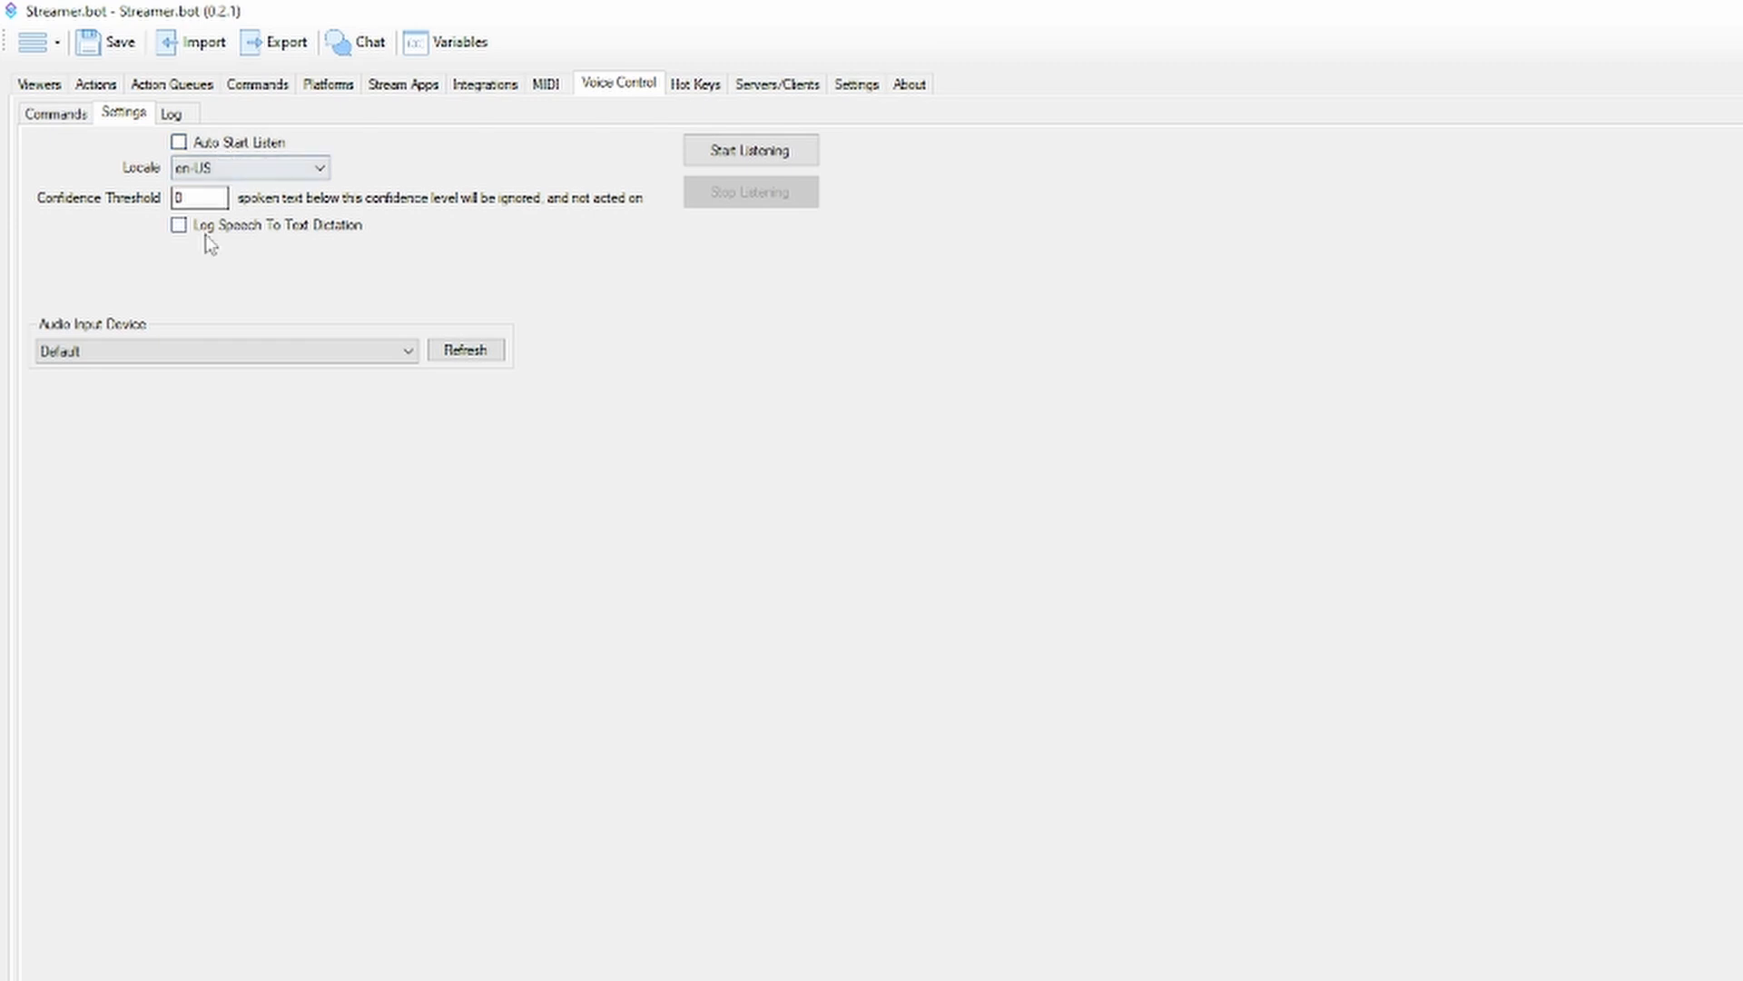
pyautogui.click(243, 352)
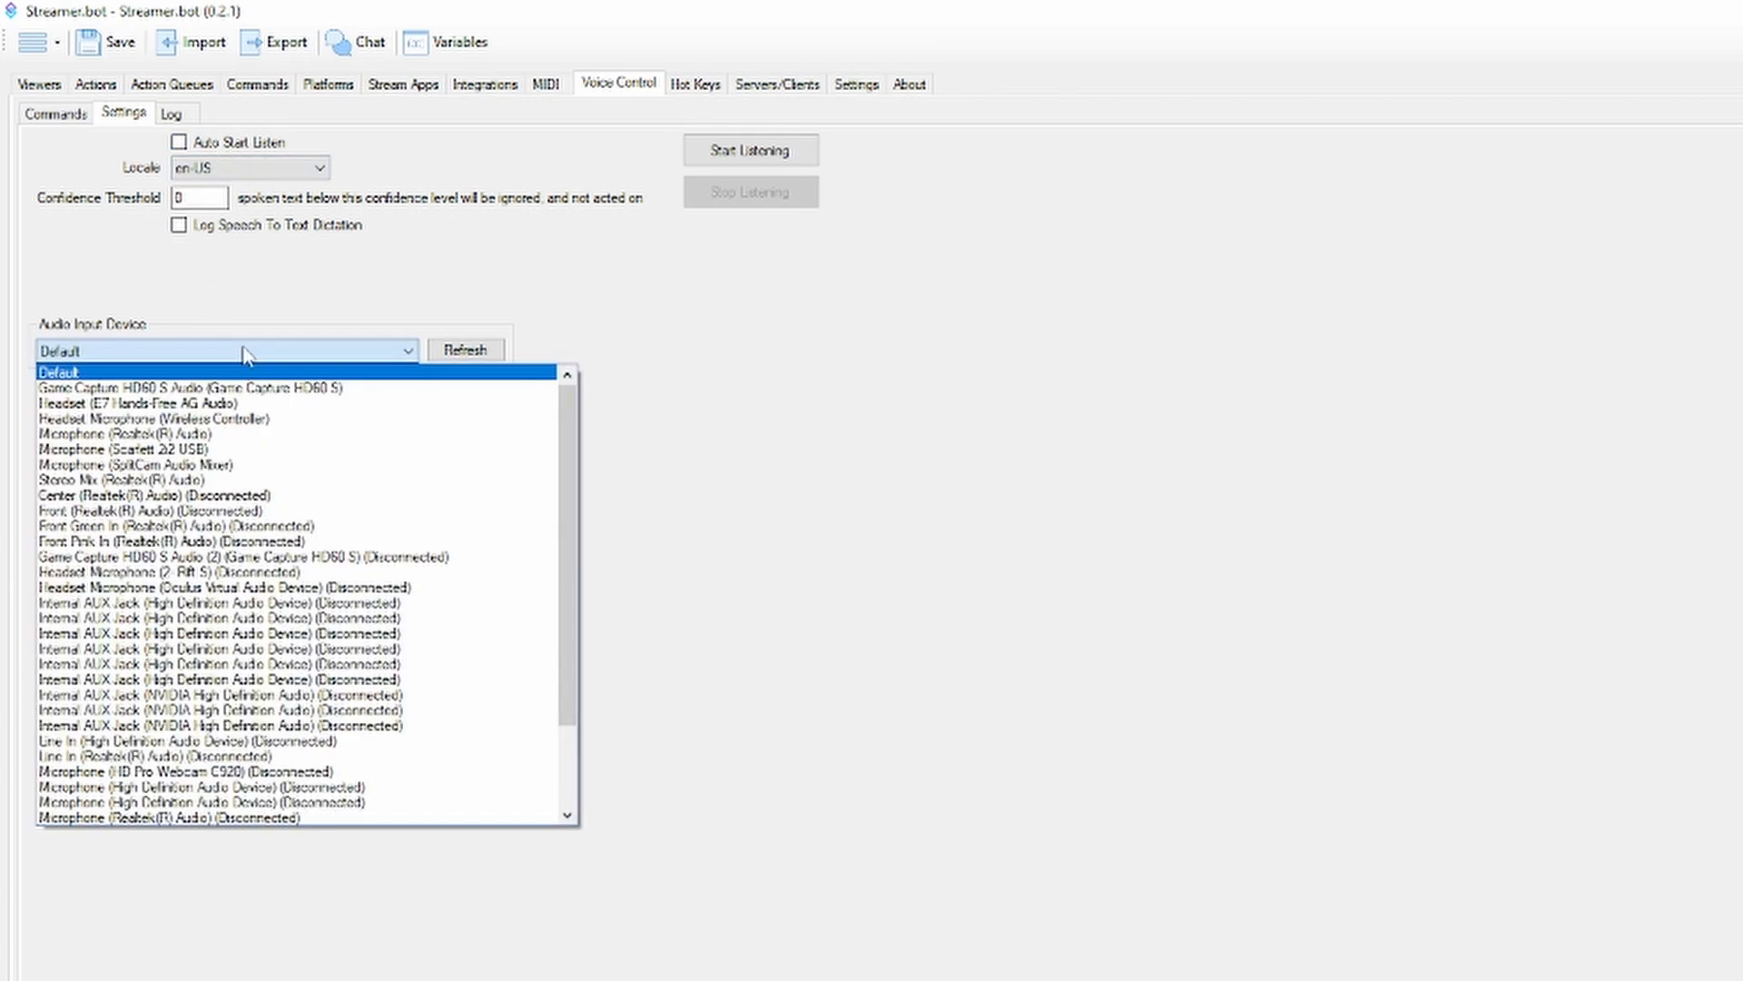
pyautogui.click(276, 291)
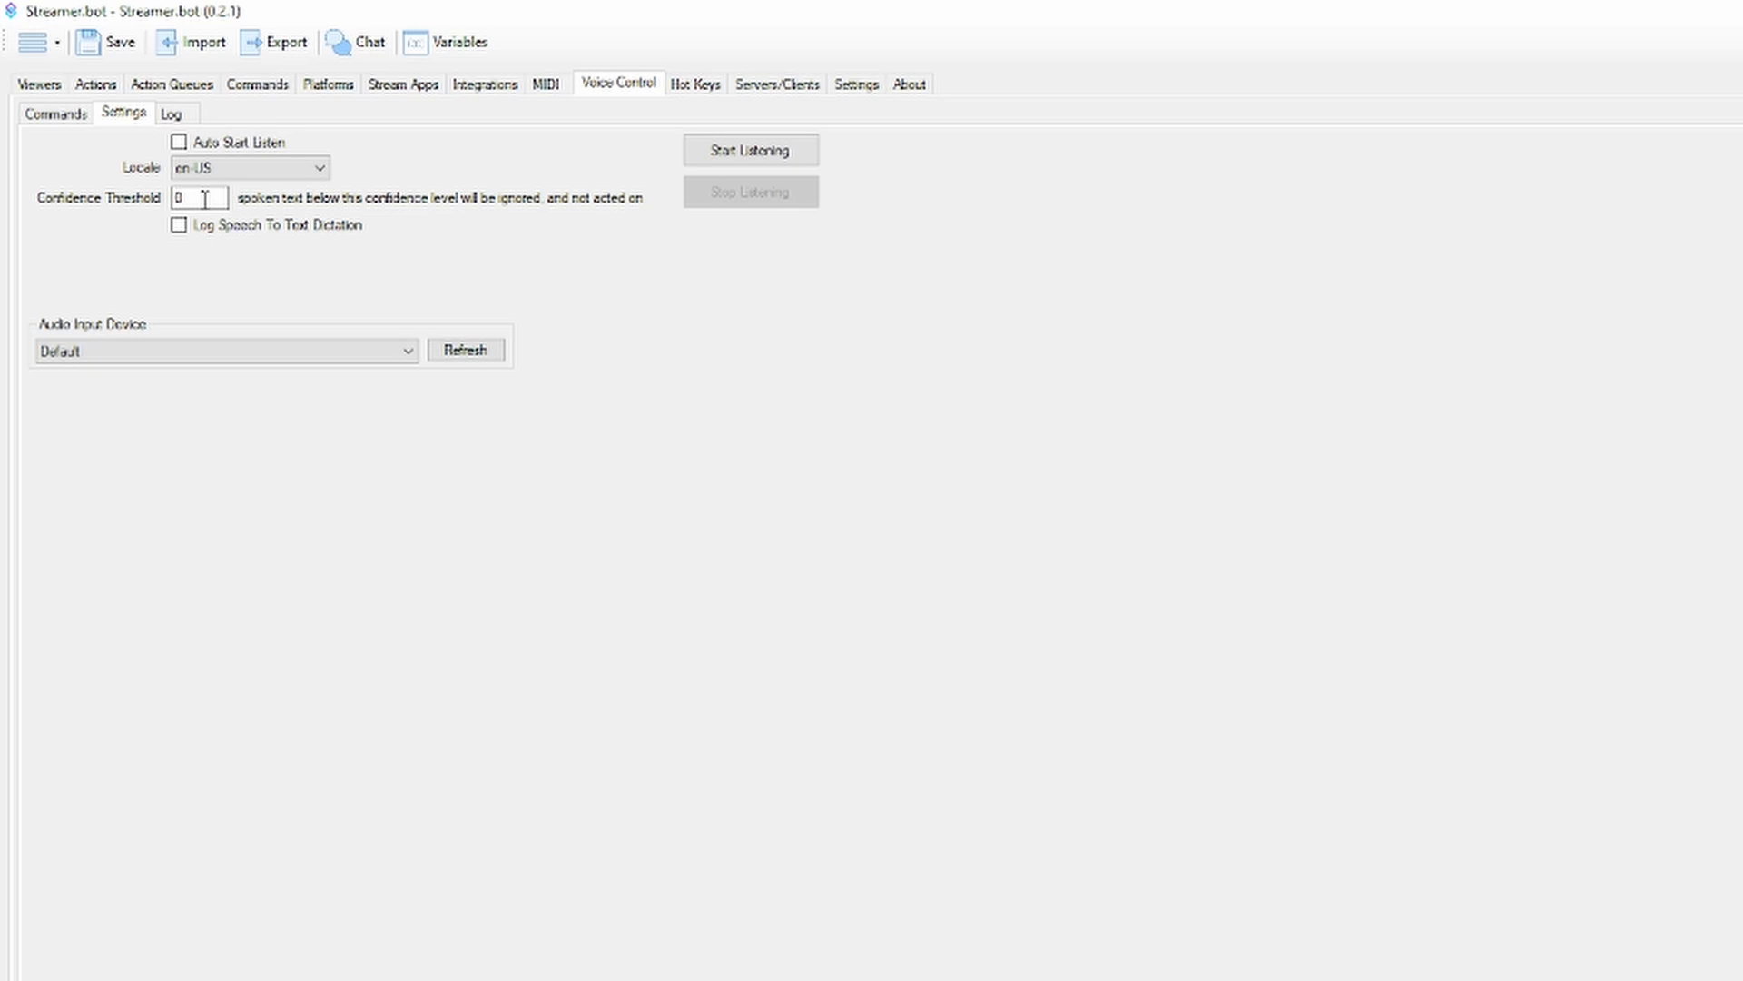
pyautogui.click(204, 168)
pyautogui.click(227, 184)
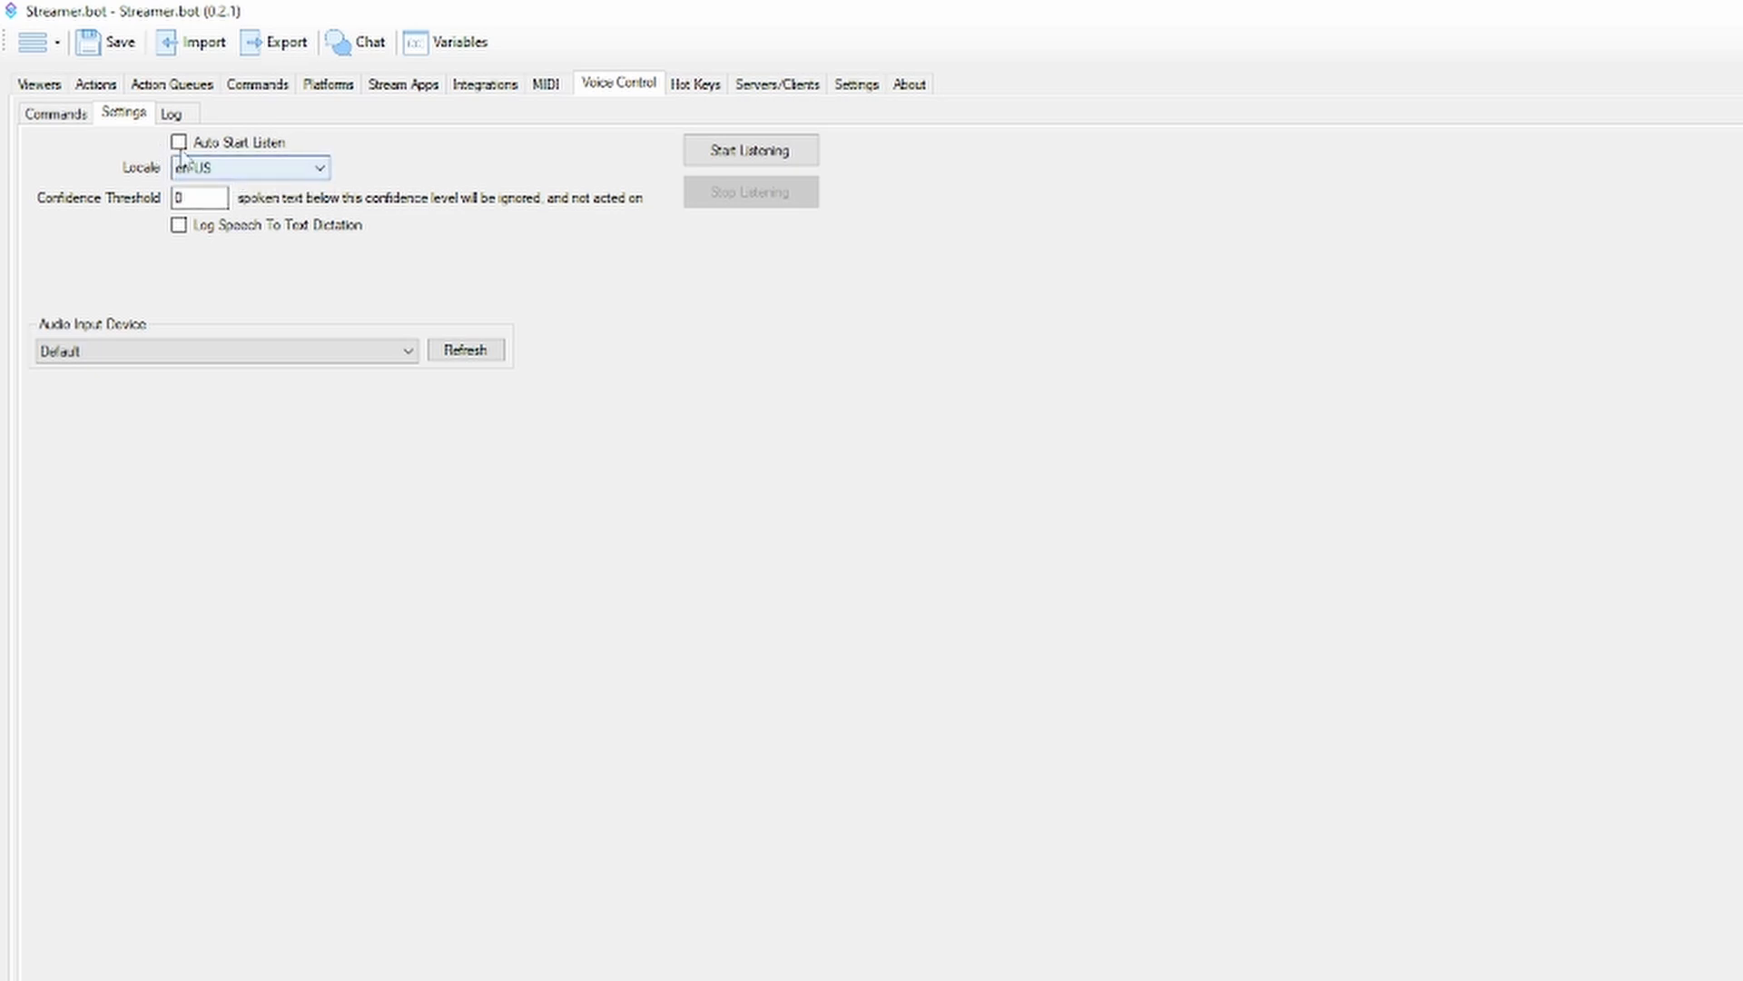
pyautogui.click(292, 167)
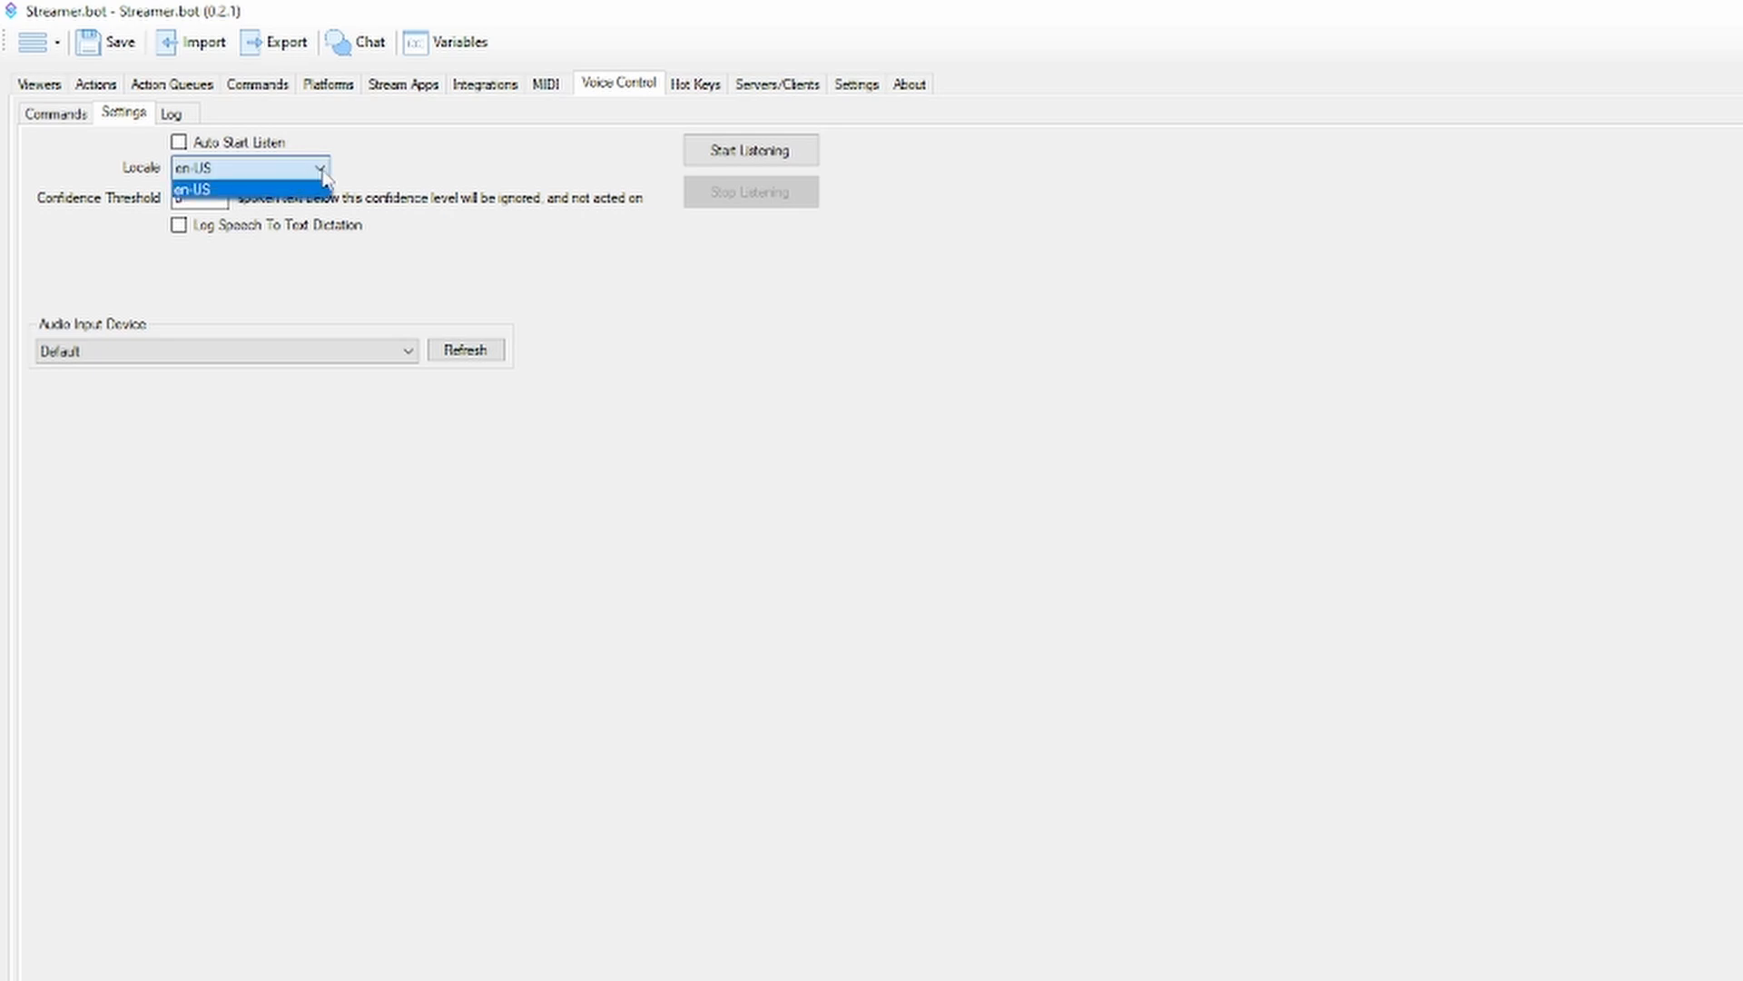
pyautogui.click(381, 177)
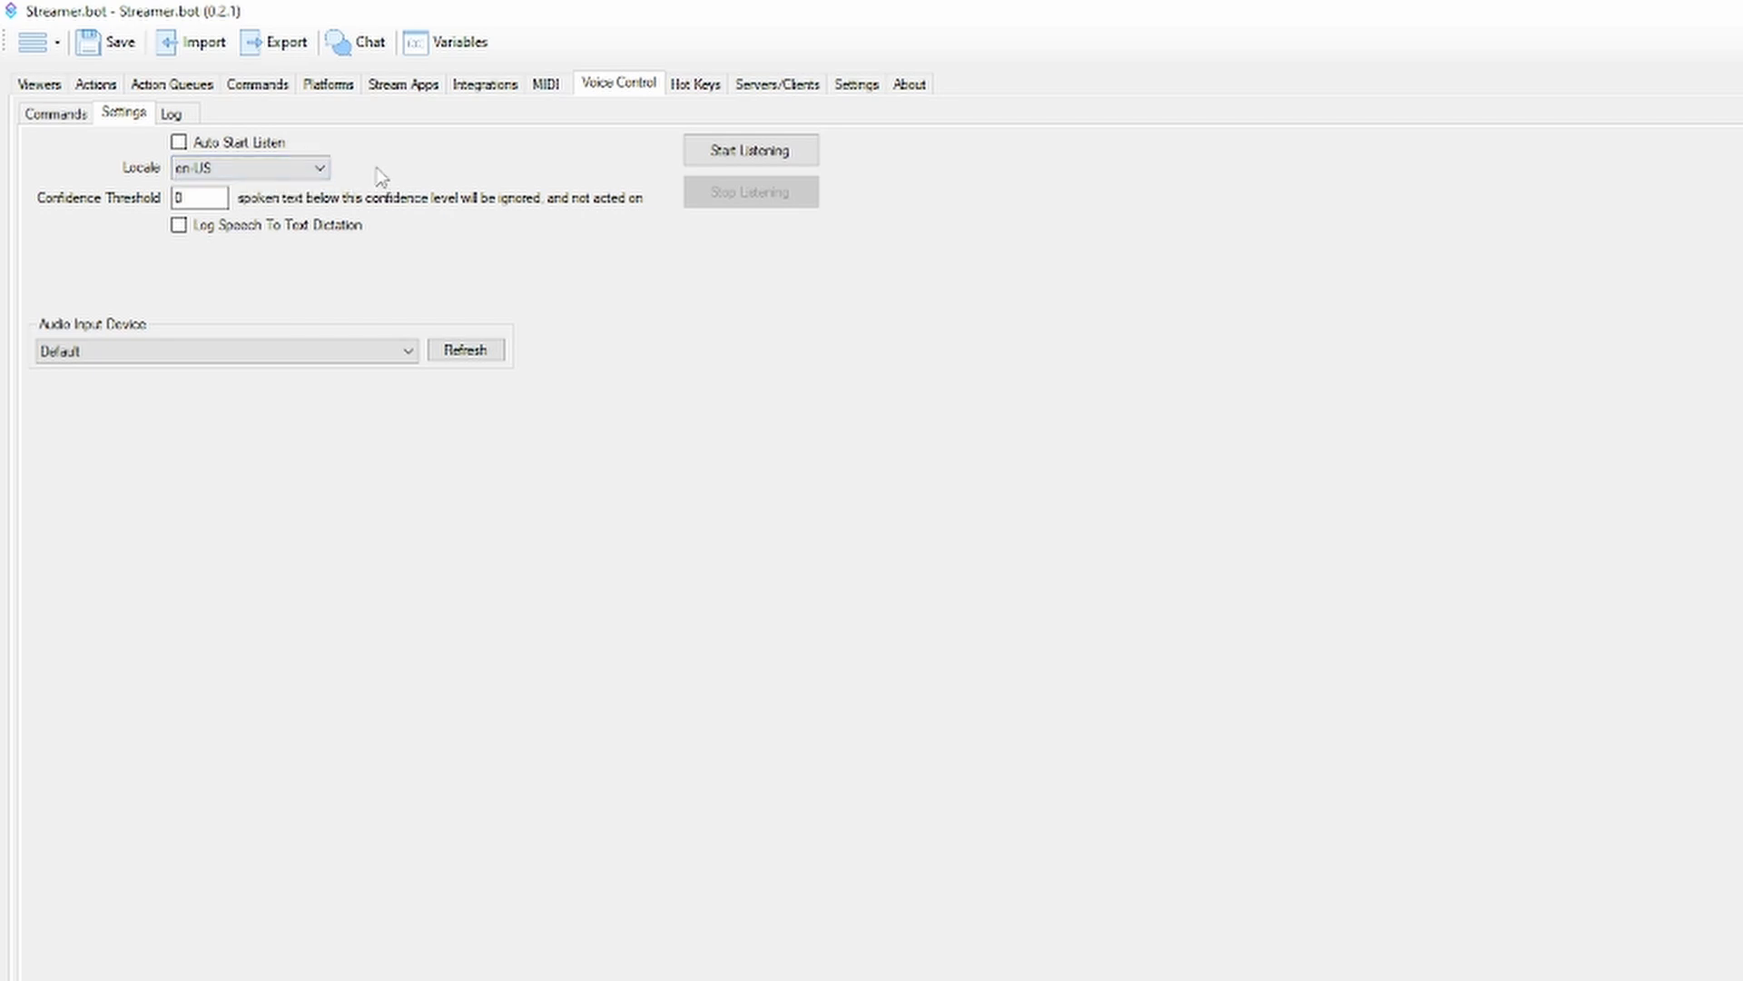
pyautogui.click(215, 148)
pyautogui.click(80, 113)
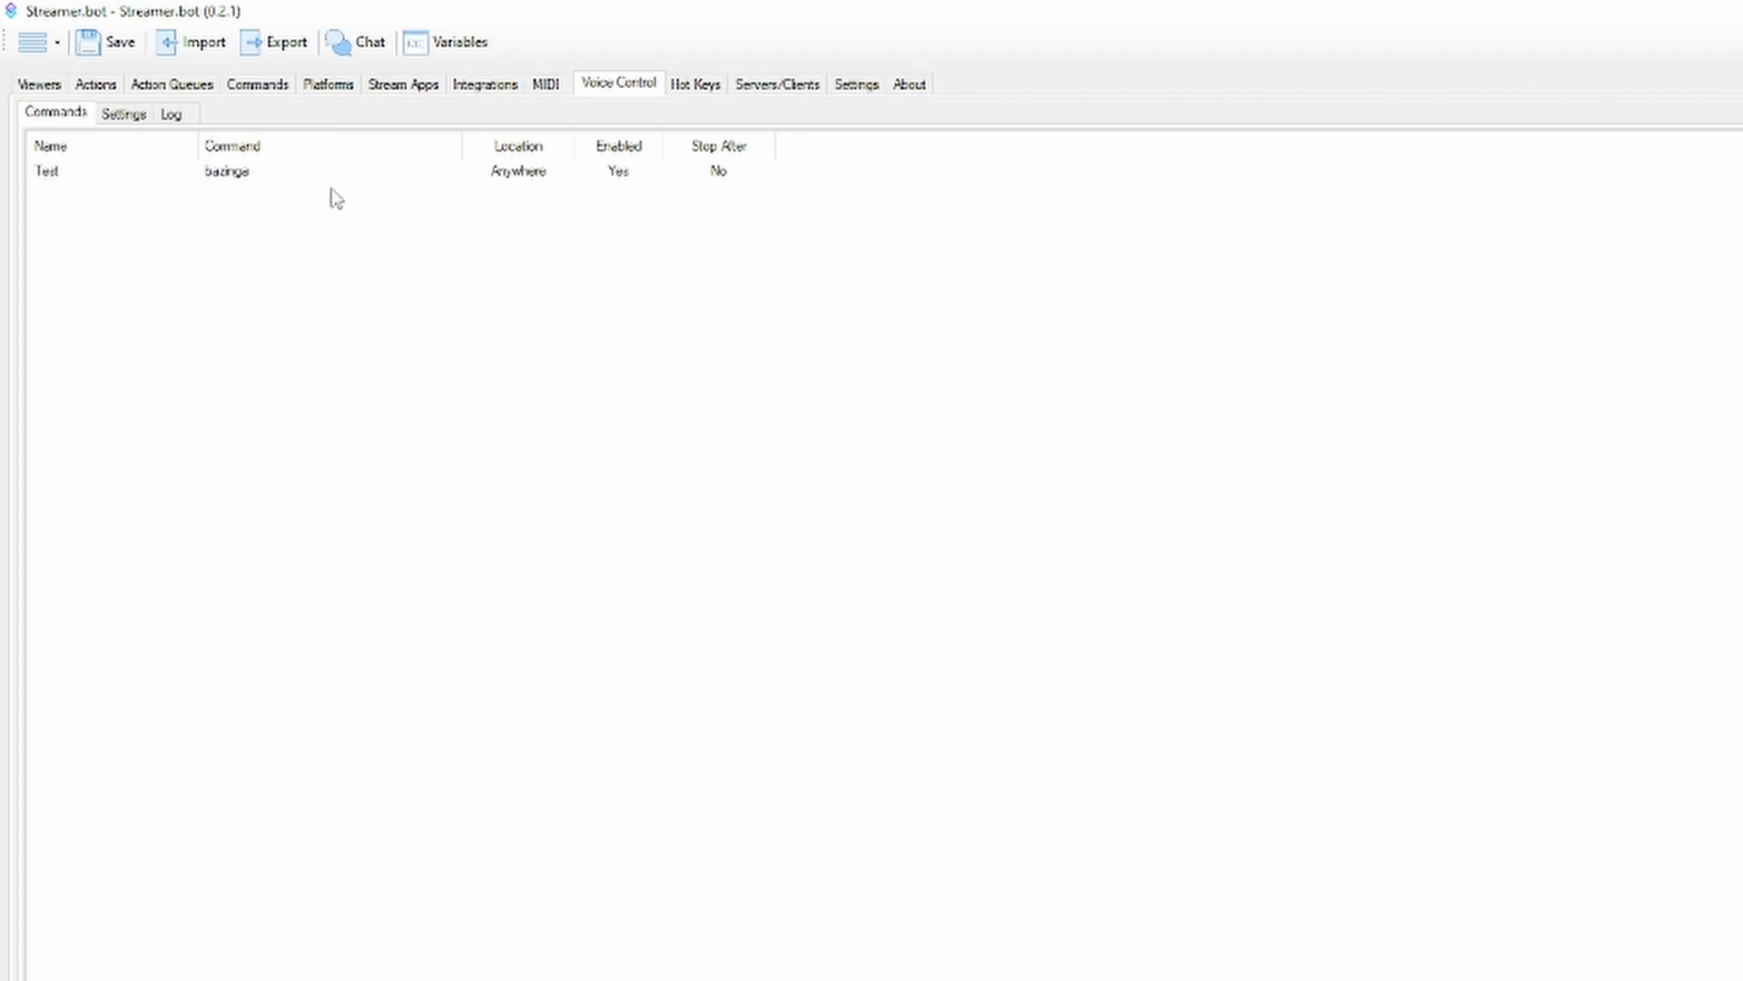
# Open the form for adding a global hot key, review its key, modifier and group fields, and cancel it
pyautogui.click(695, 84)
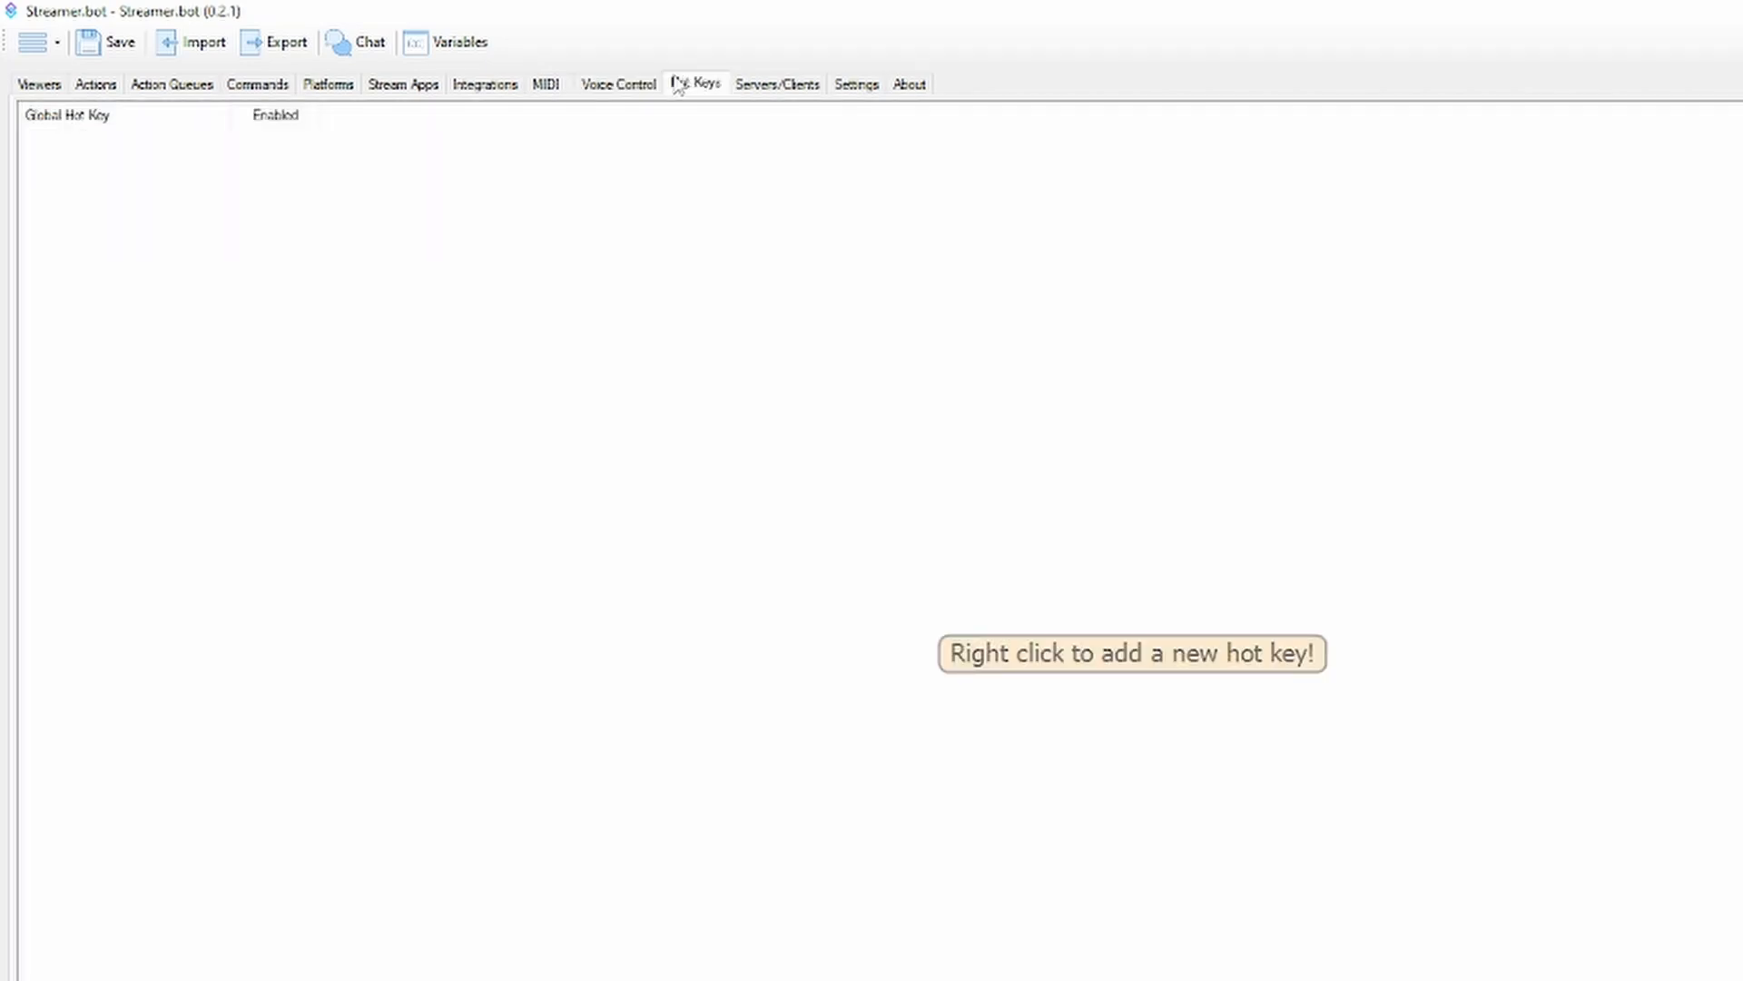
pyautogui.rightClick(296, 241)
pyautogui.click(352, 249)
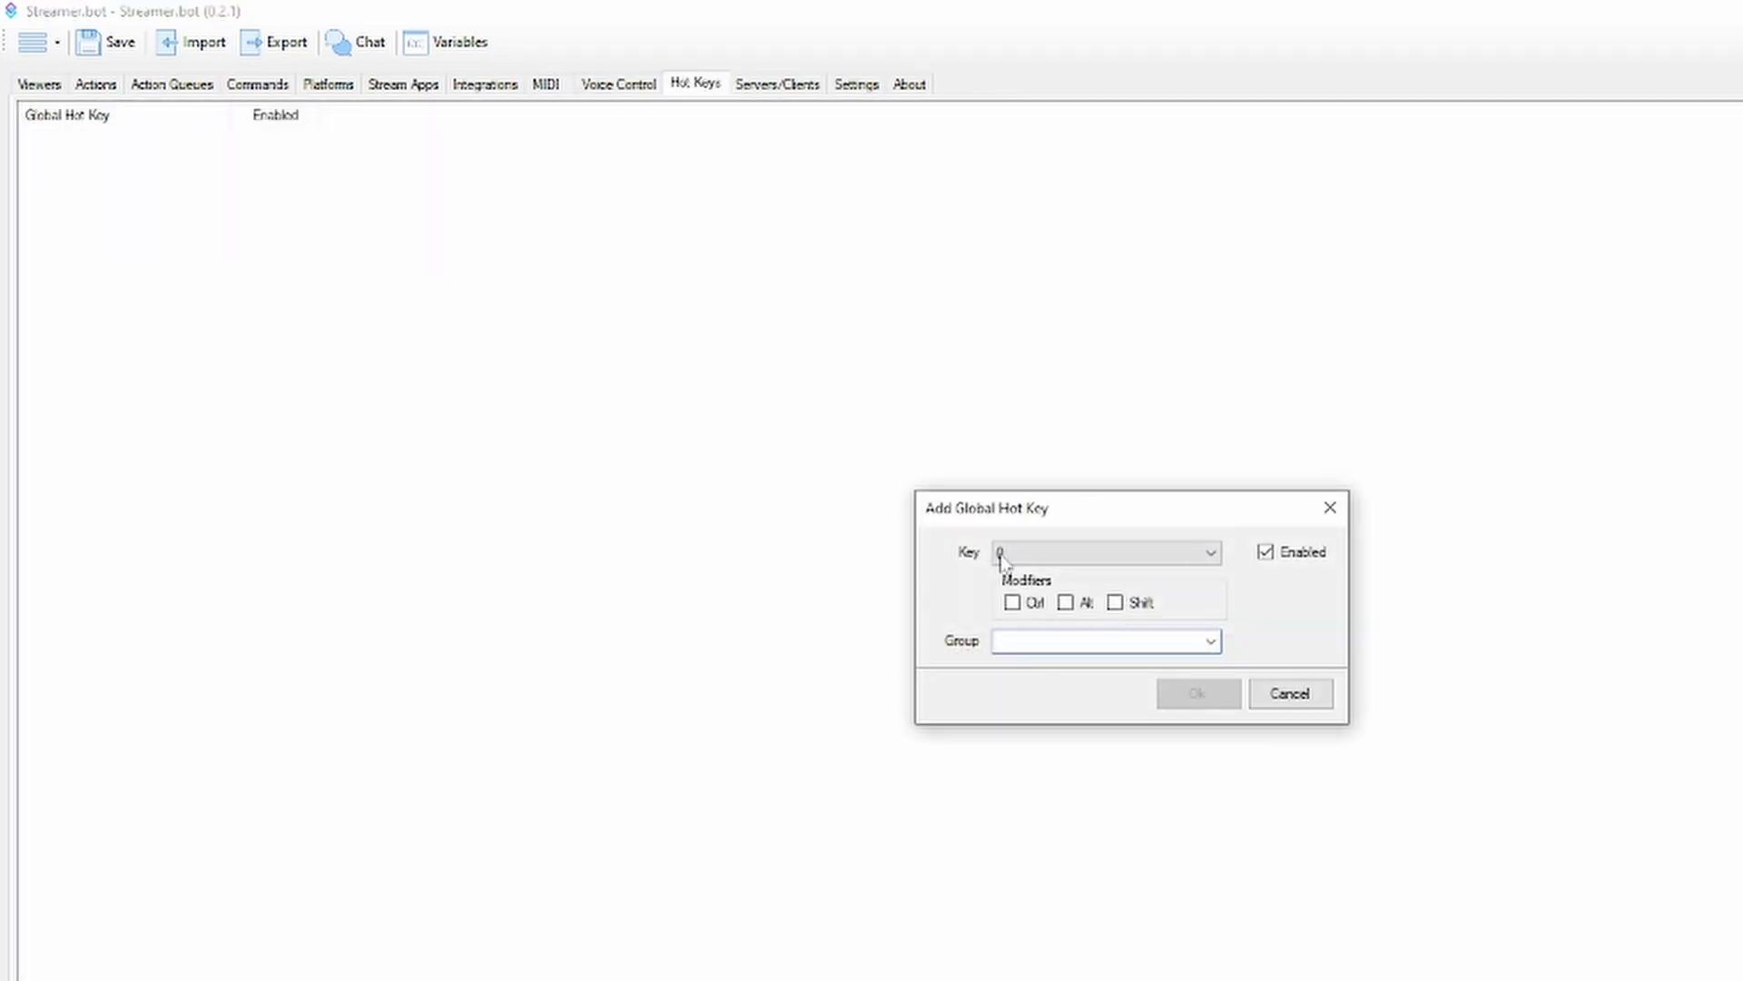
pyautogui.click(1288, 693)
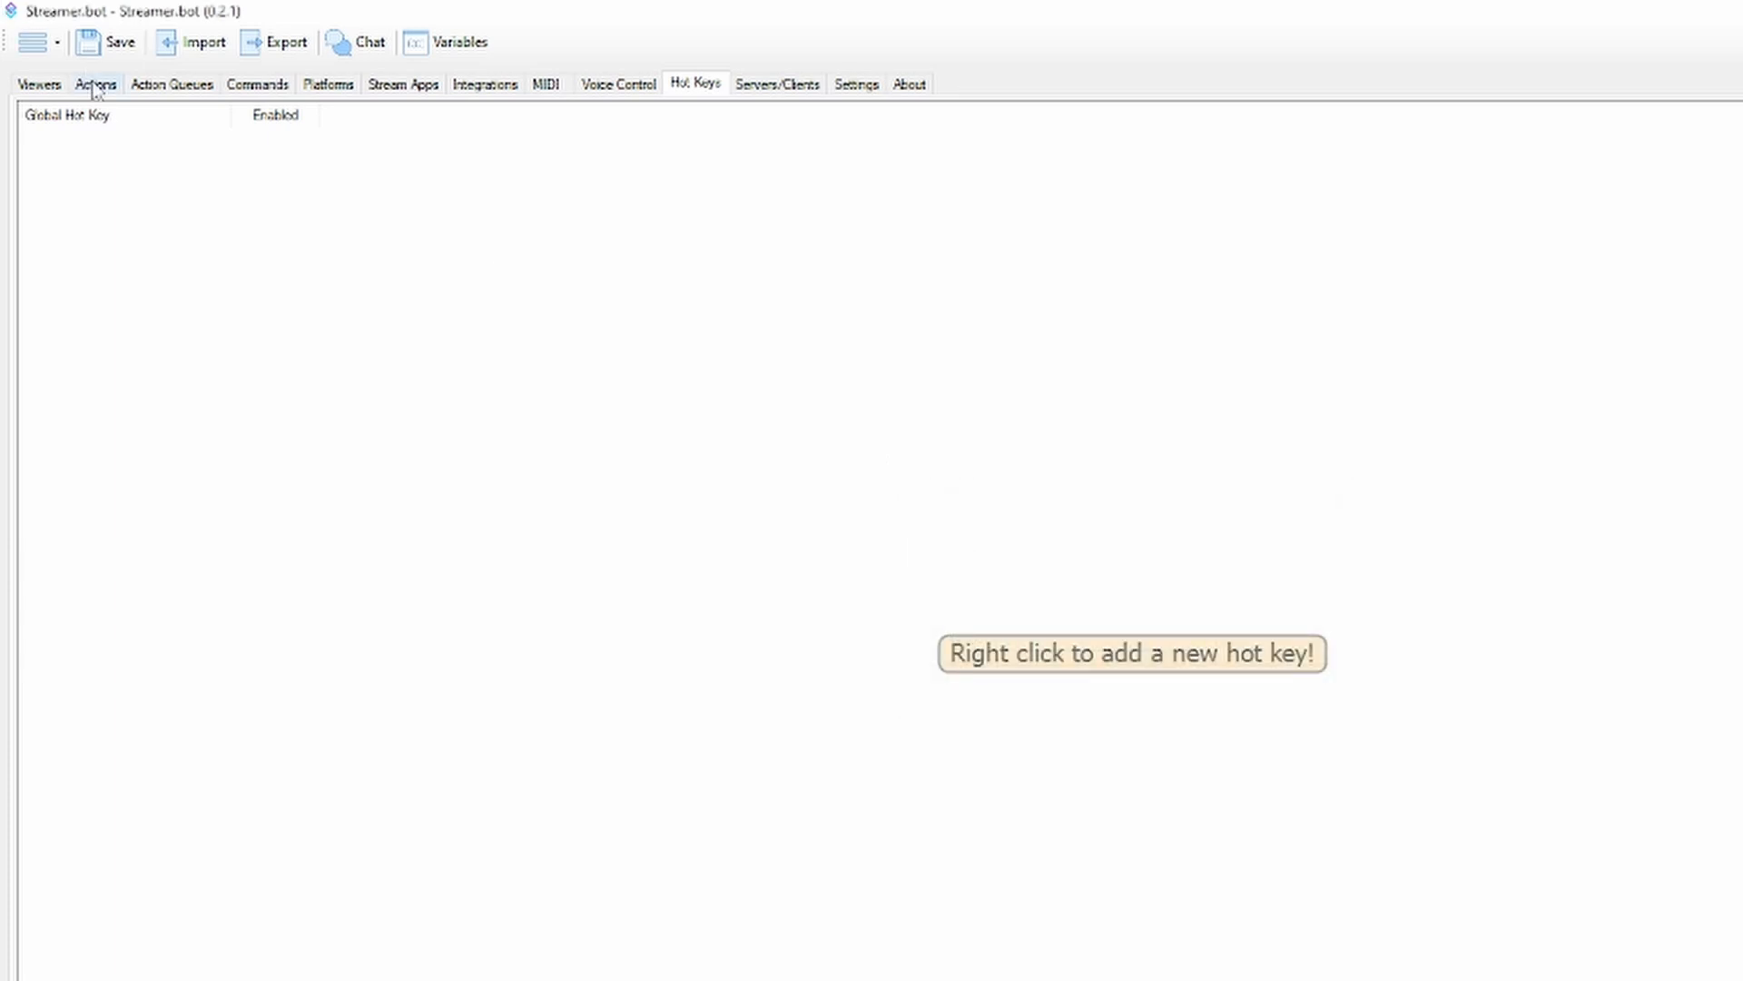
# Open the core HotKey Press trigger dialog for the Test action, review its hotkey options, and cancel it
pyautogui.click(95, 83)
pyautogui.rightClick(1439, 356)
pyautogui.moveTo(1570, 516)
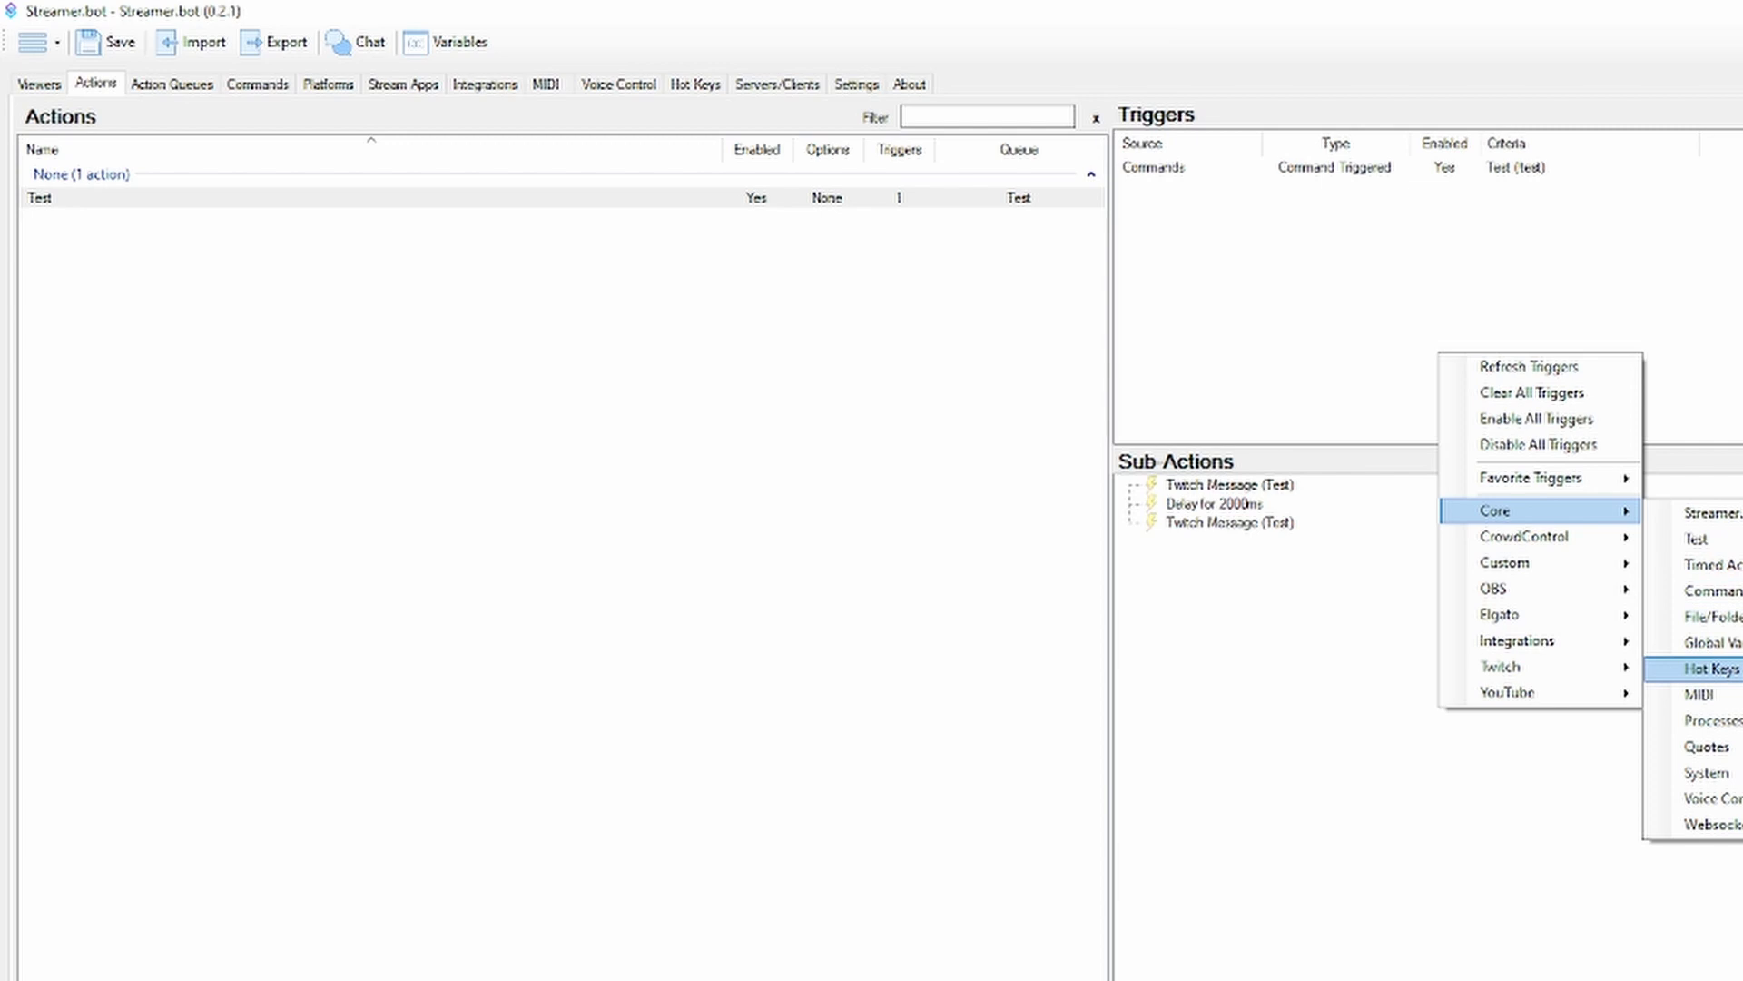
pyautogui.click(1707, 668)
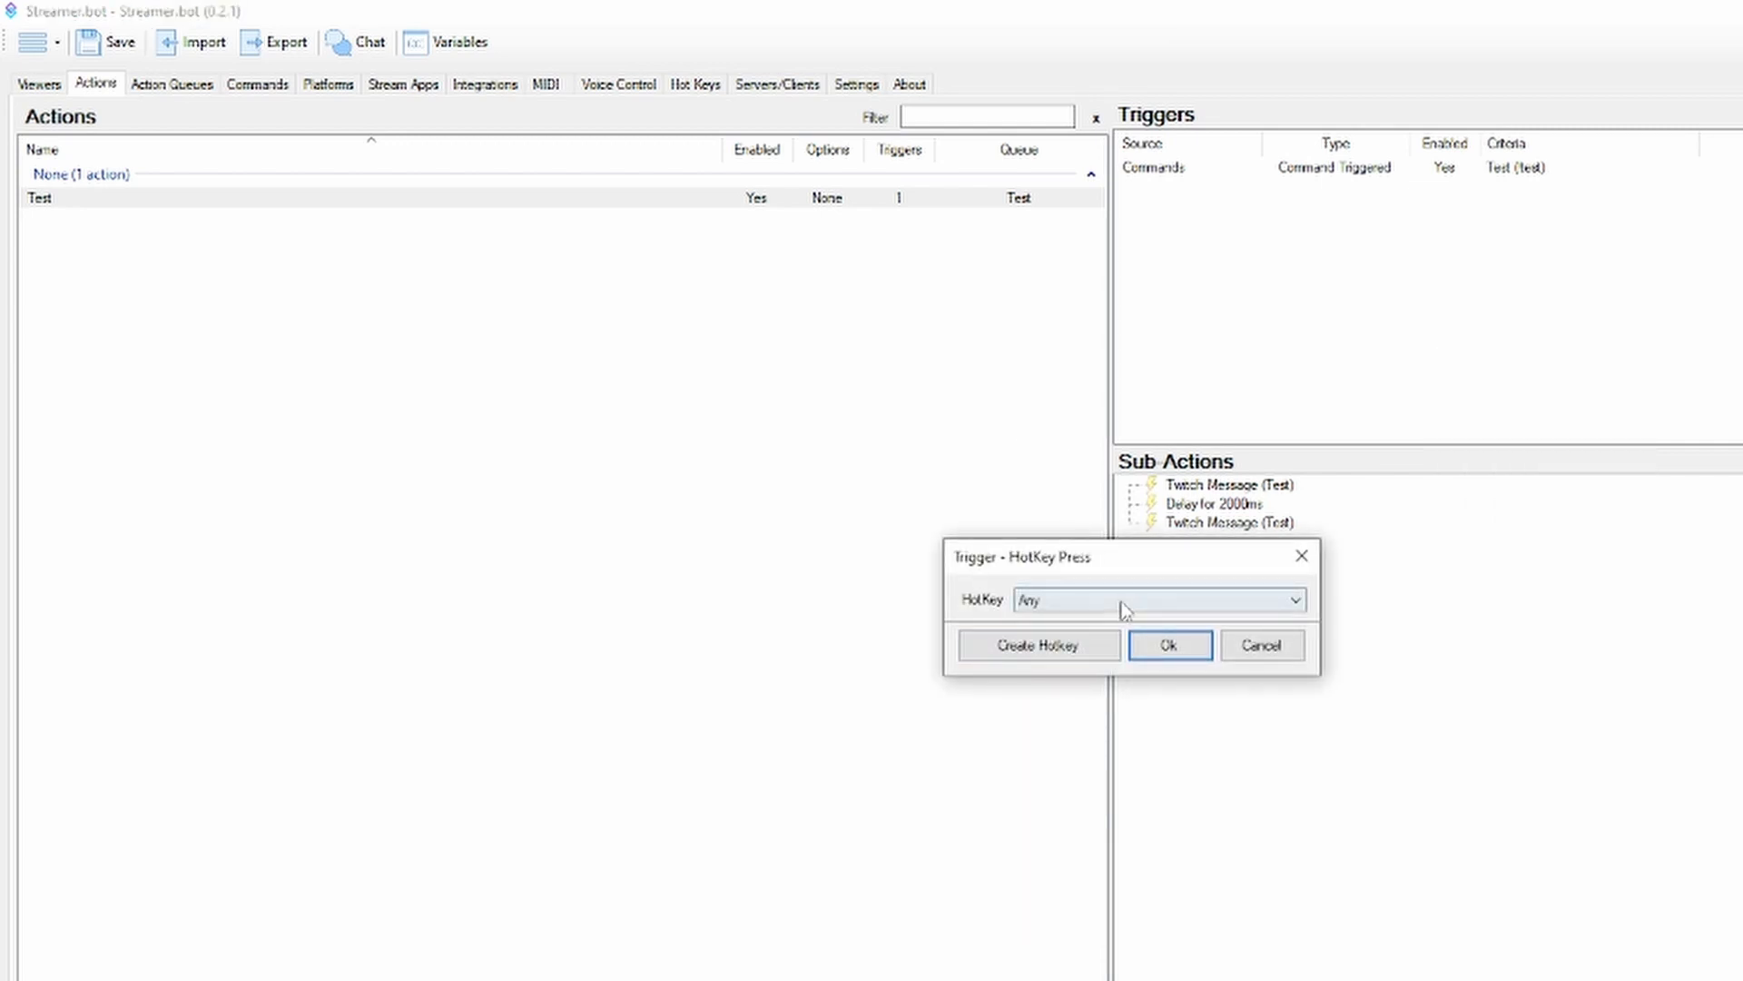
pyautogui.click(1280, 650)
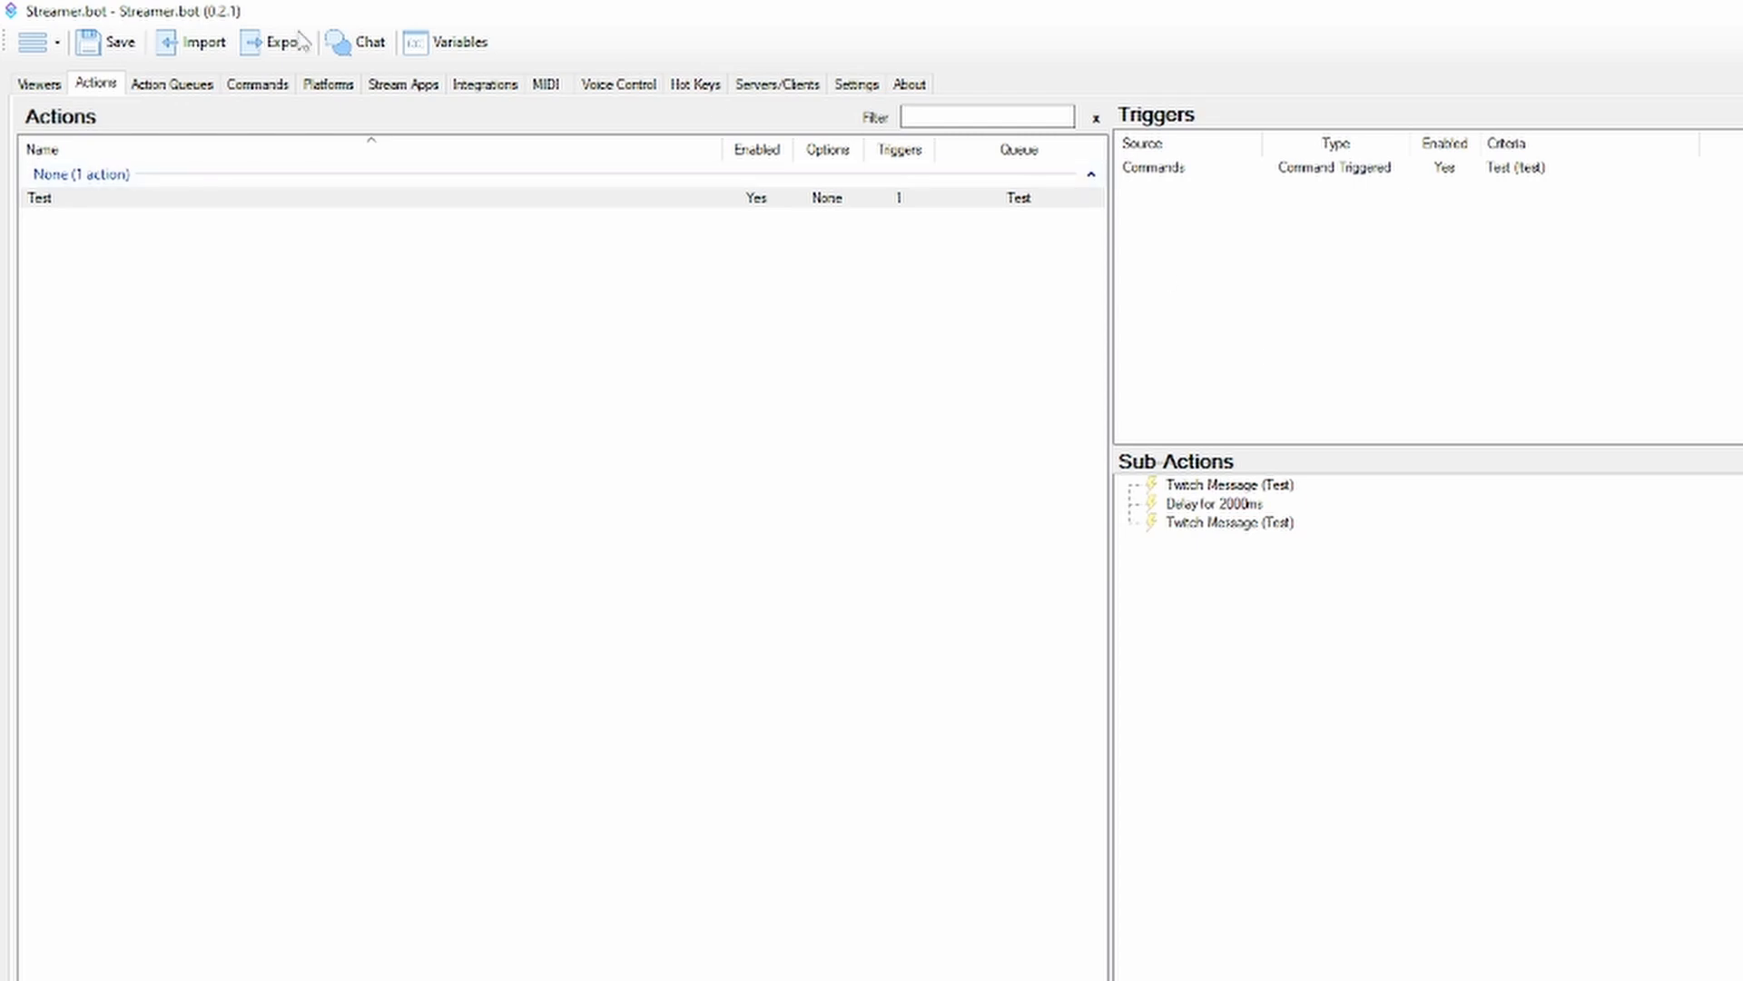
# Reopen the core HotKey Press trigger dialog for the Test action, close it, and check the global hot key list before returning to the actions
pyautogui.rightClick(1249, 242)
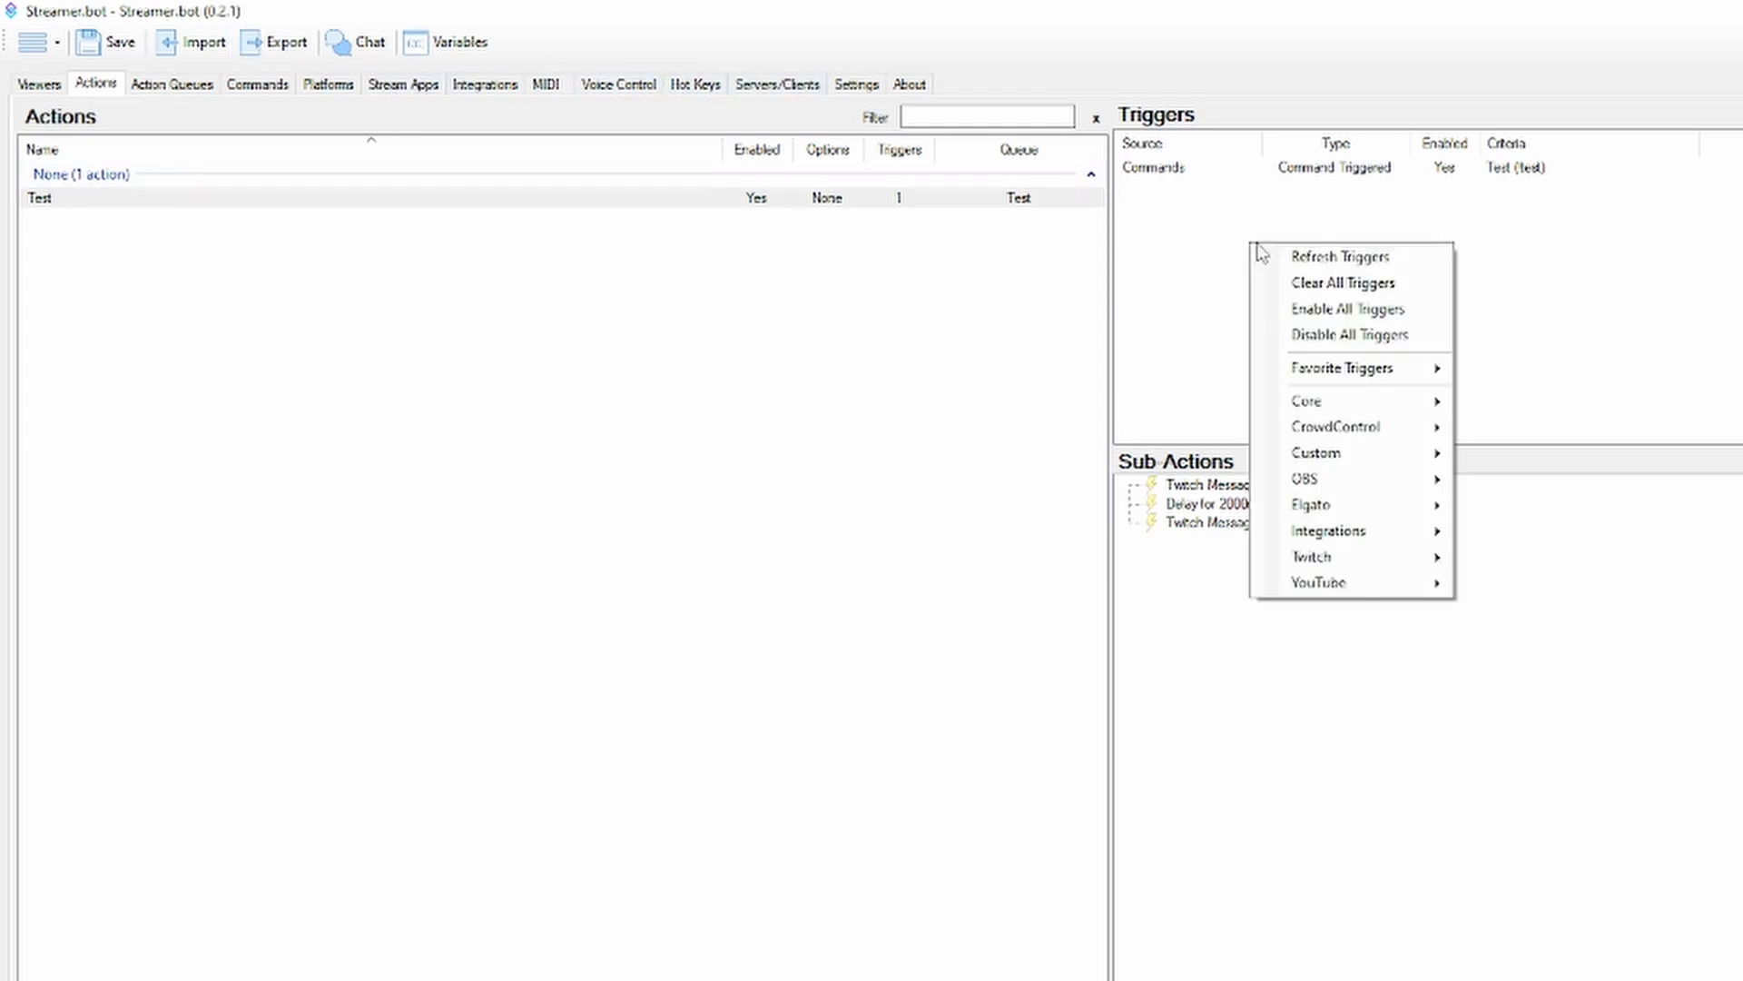
pyautogui.moveTo(1367, 407)
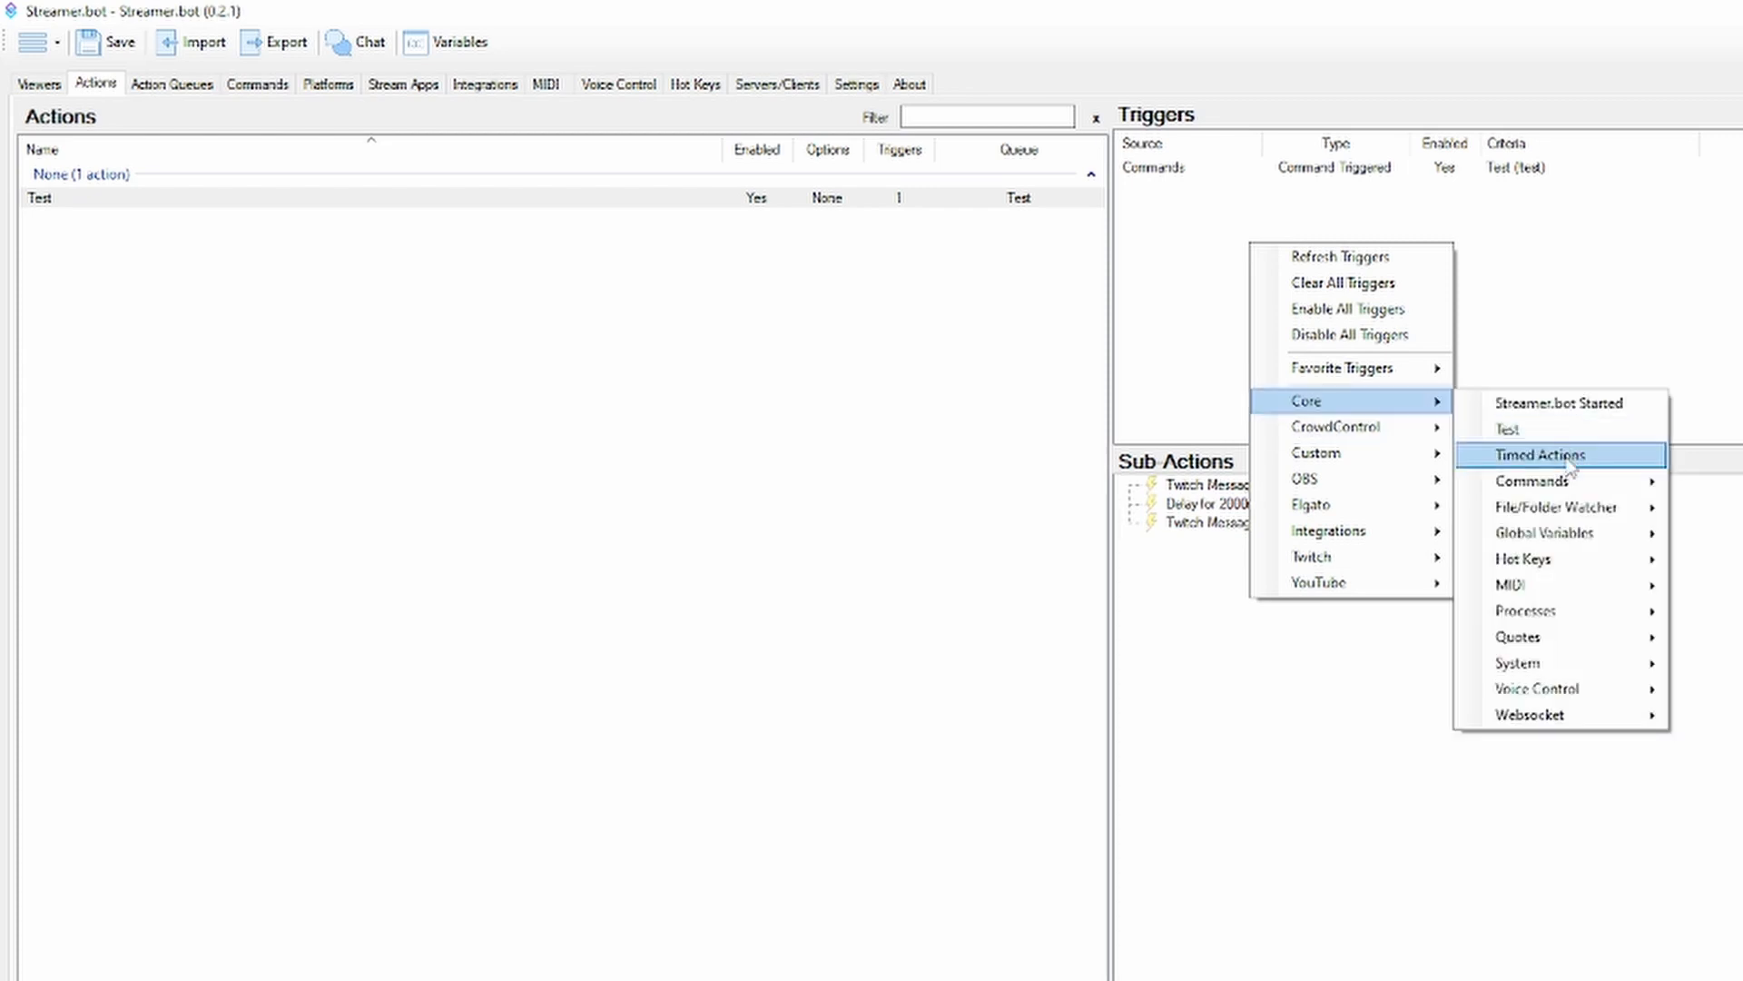
pyautogui.moveTo(1652, 558)
pyautogui.click(1723, 560)
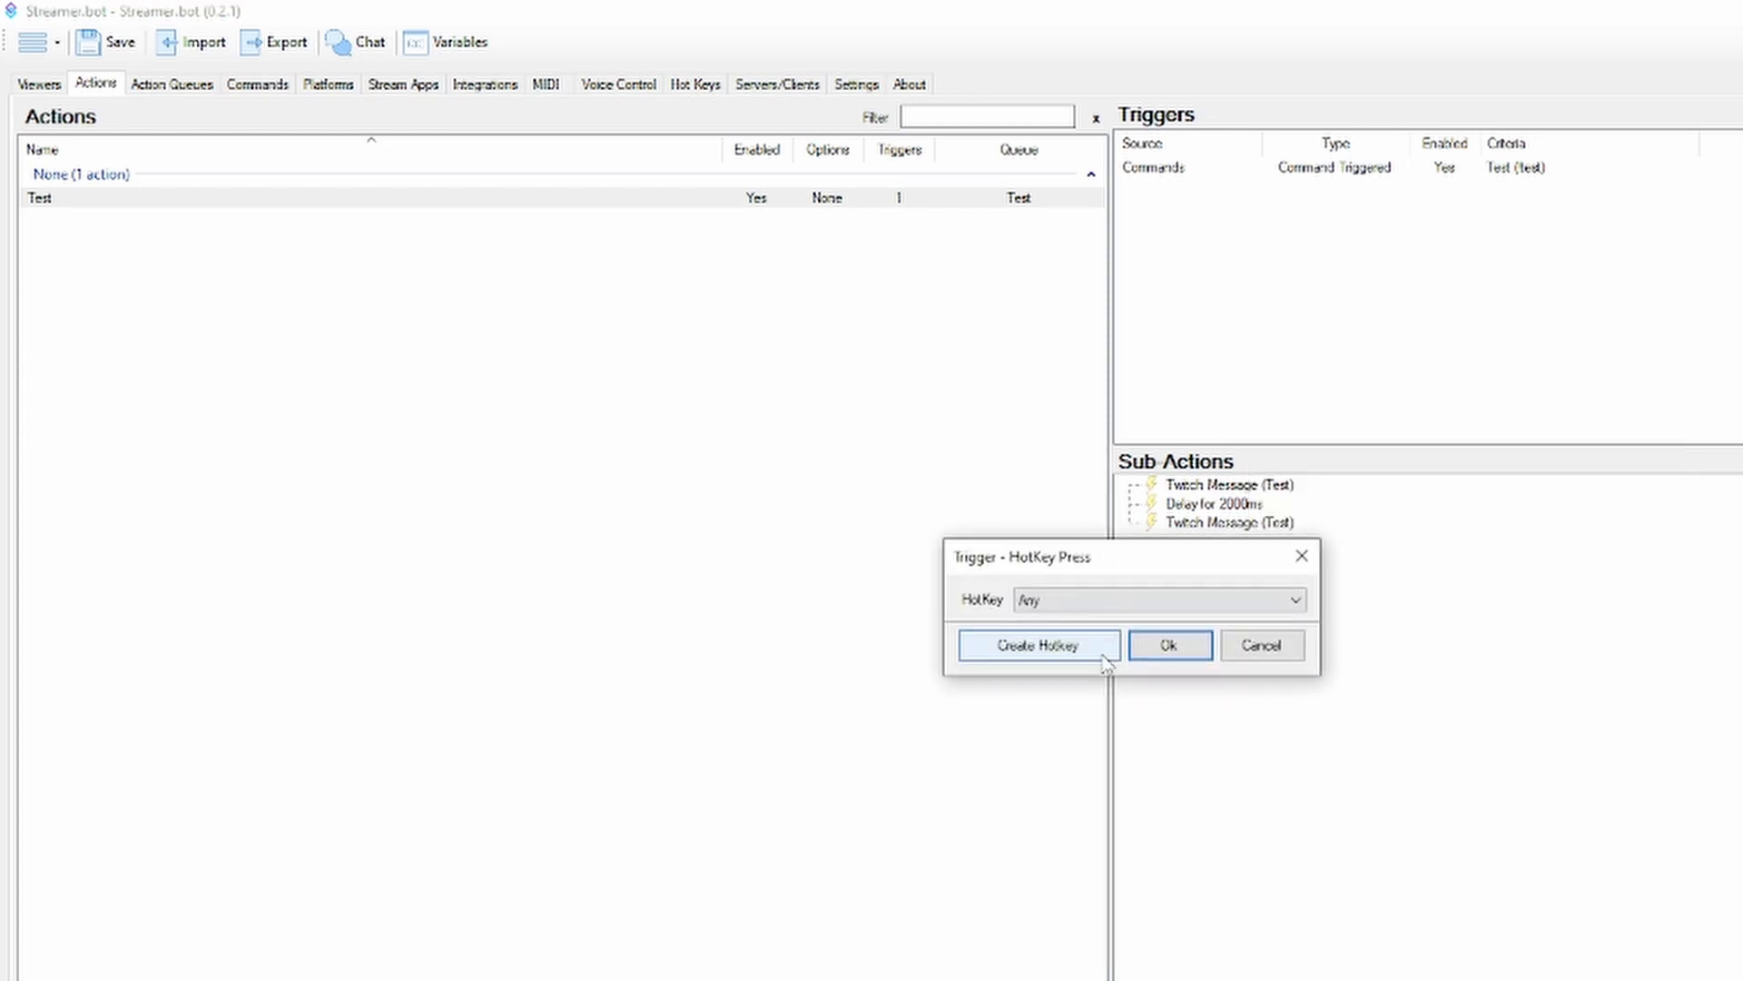
pyautogui.click(1137, 646)
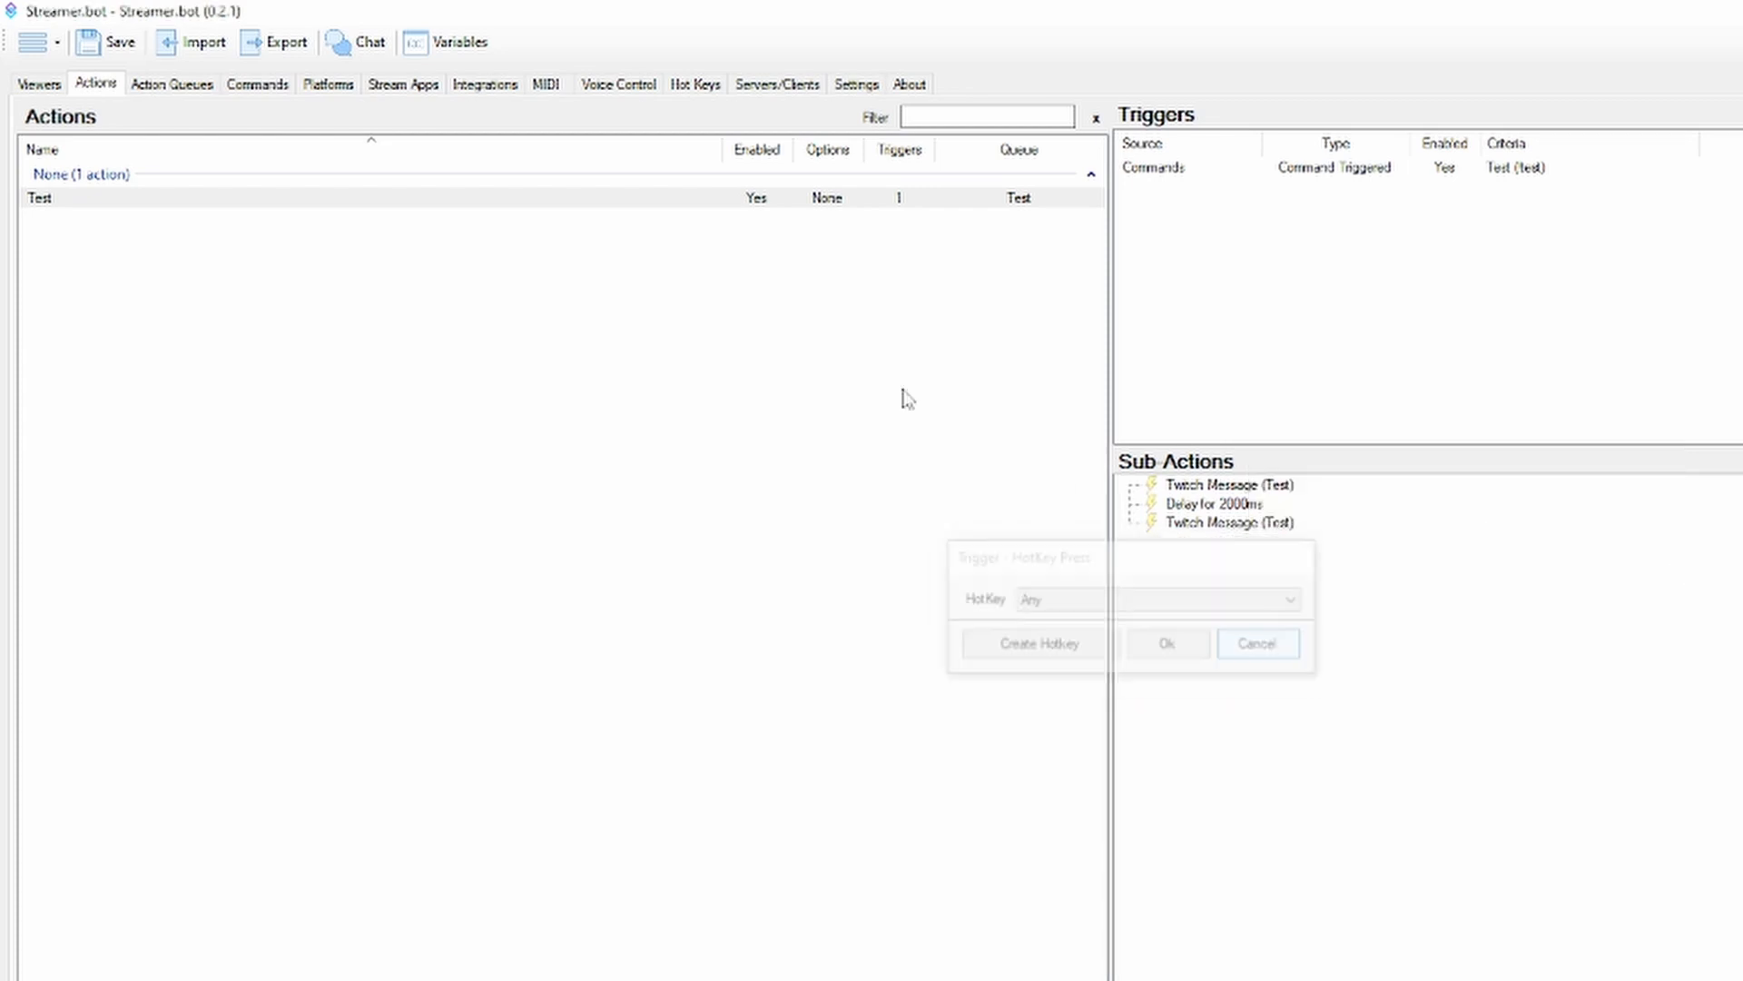
pyautogui.click(698, 84)
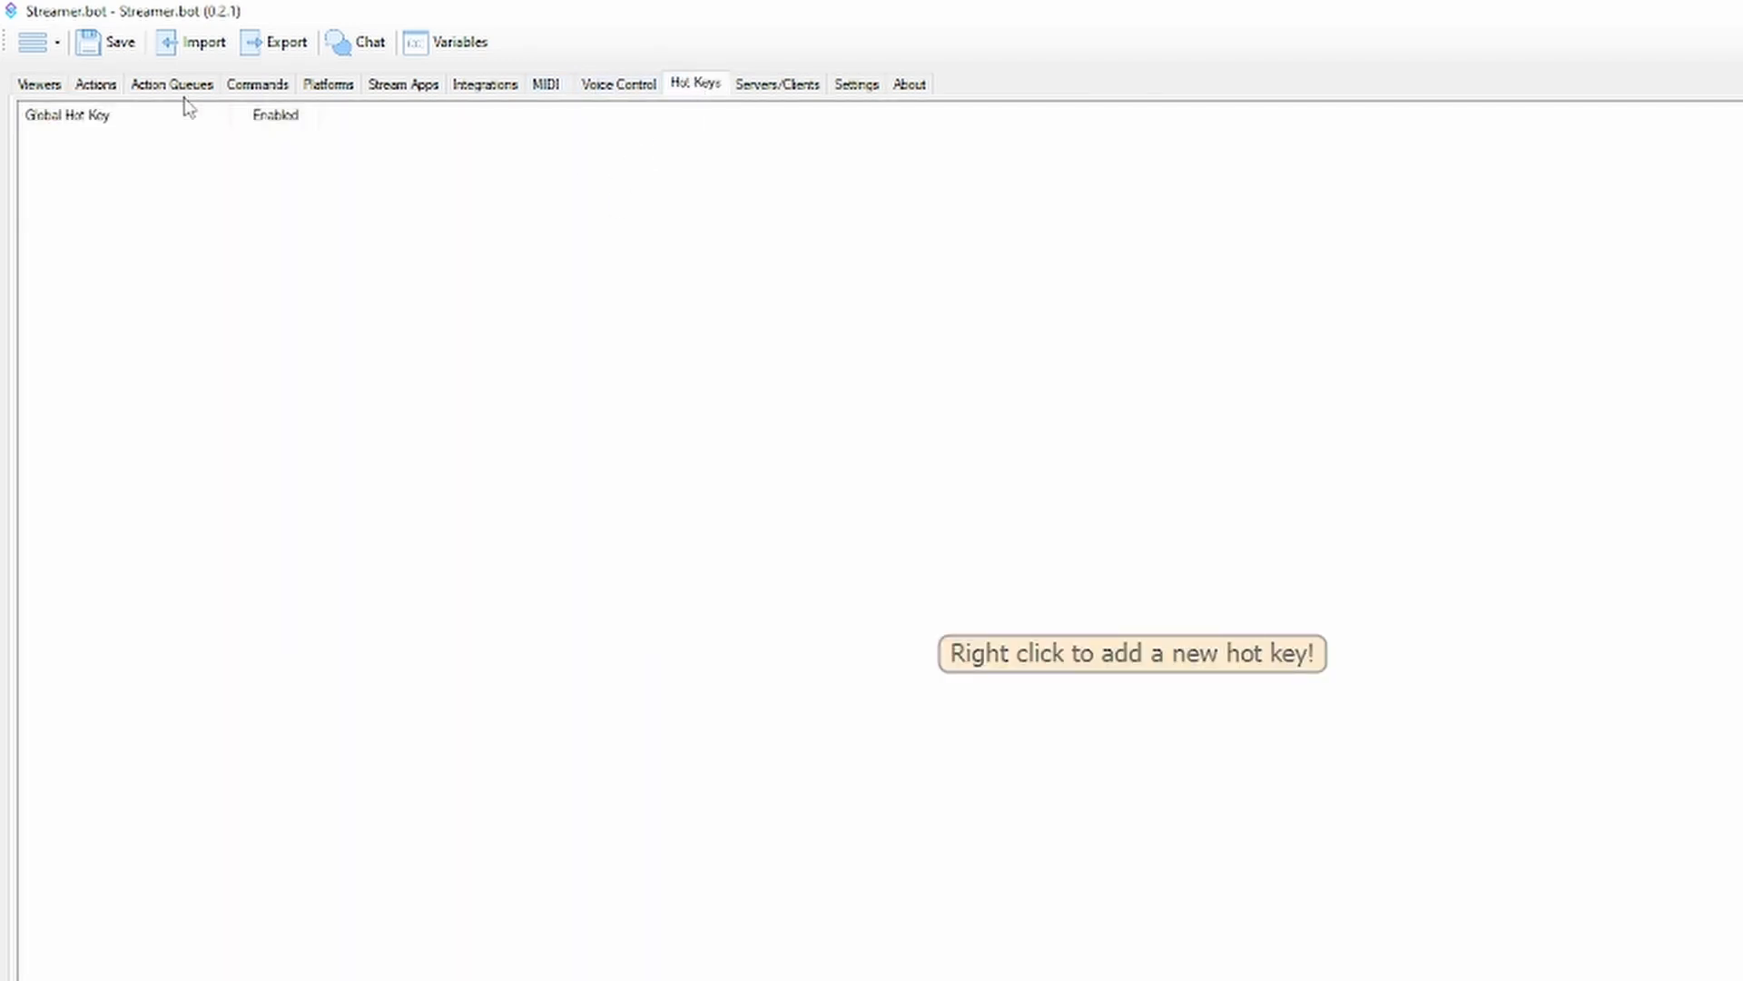
pyautogui.click(111, 86)
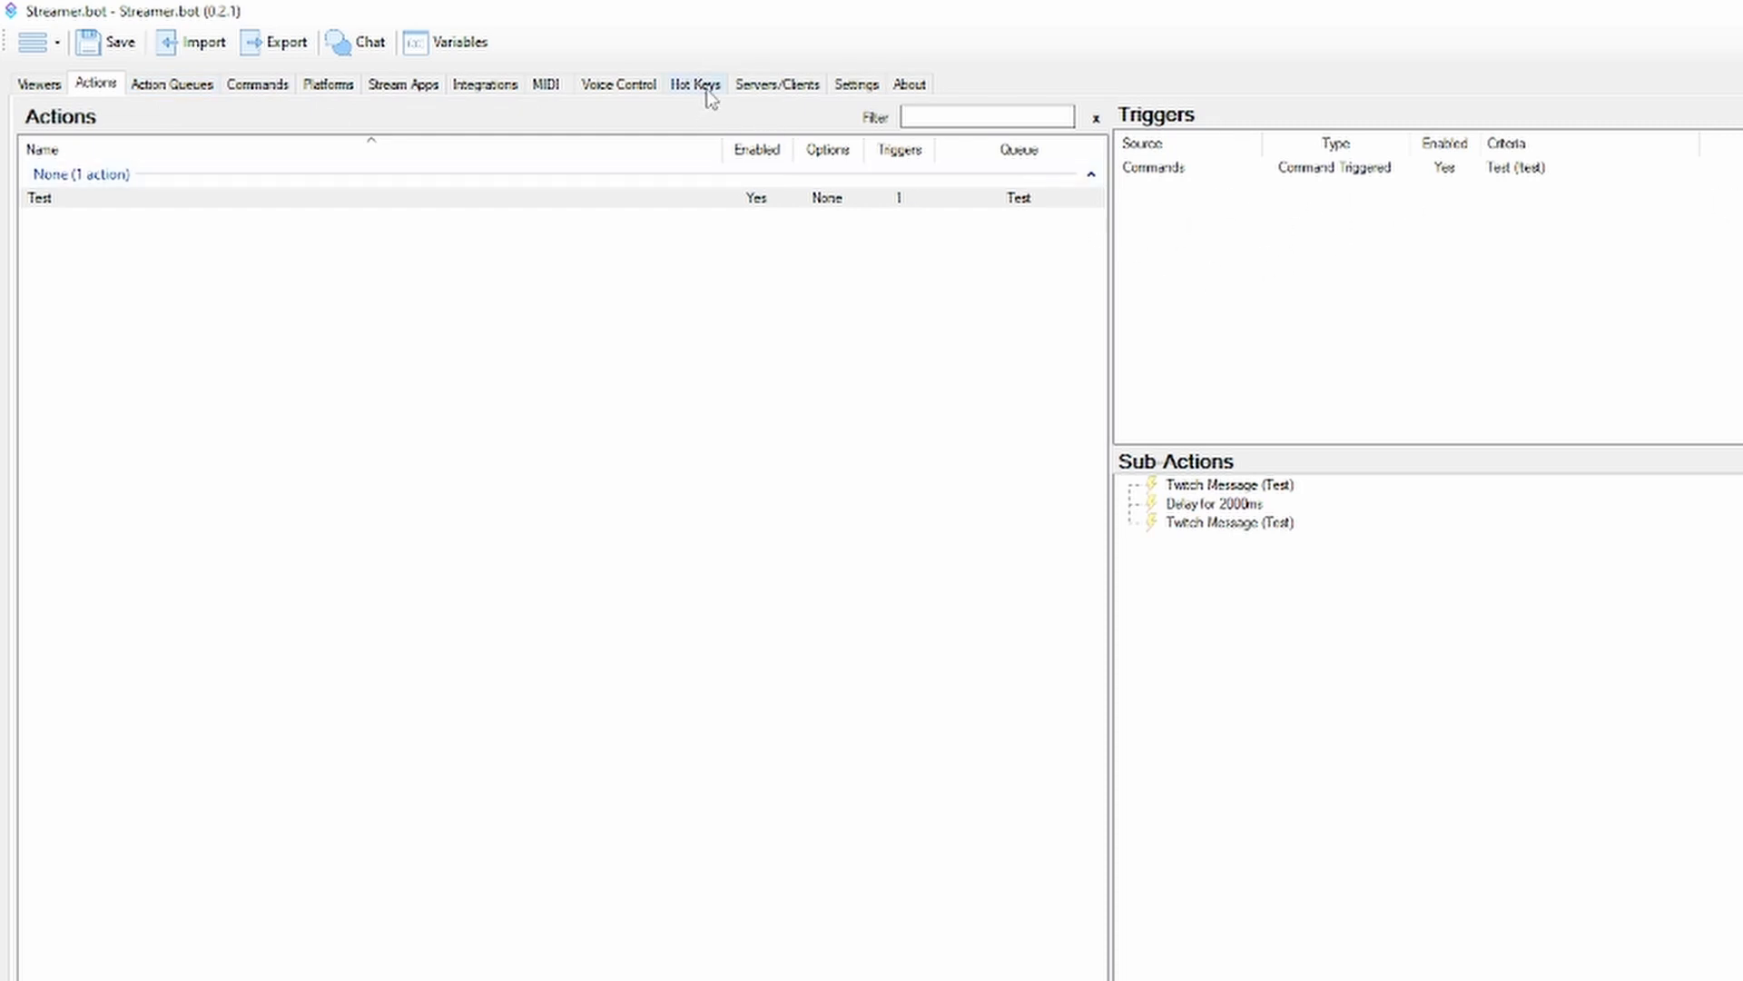
# Review the Websocket Server options, the User Interface settings with the action colors, and the old queue option under Labs
pyautogui.click(737, 83)
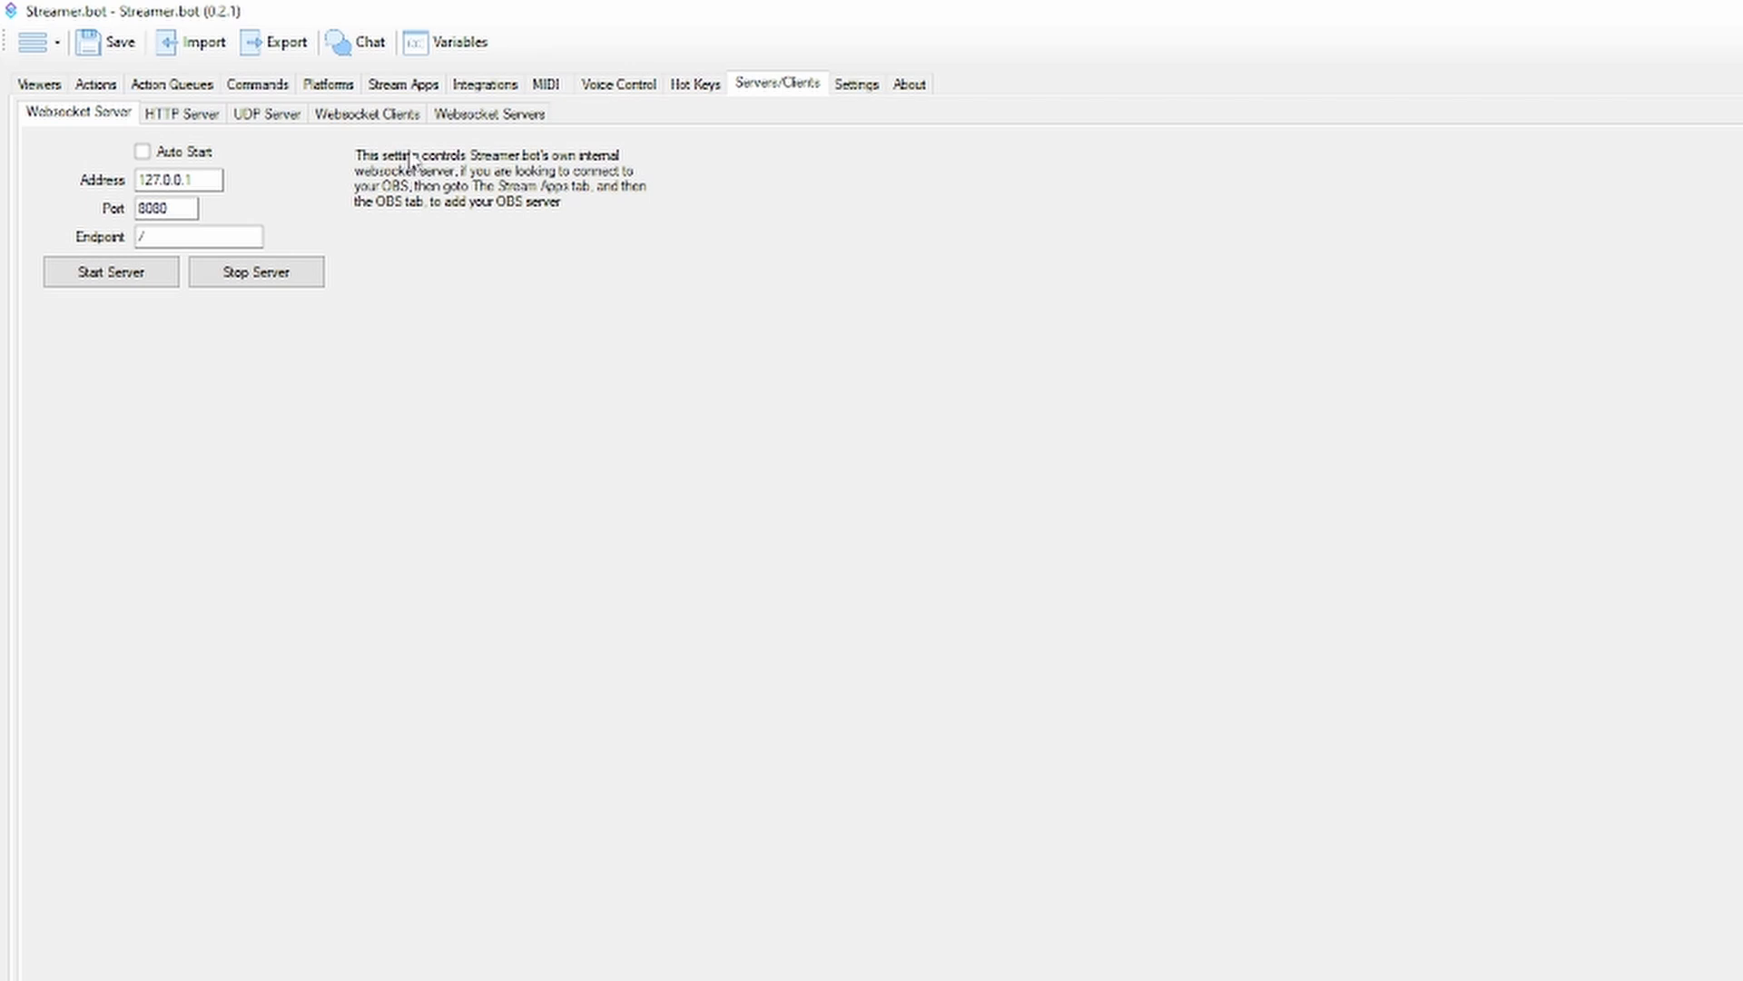
pyautogui.click(832, 91)
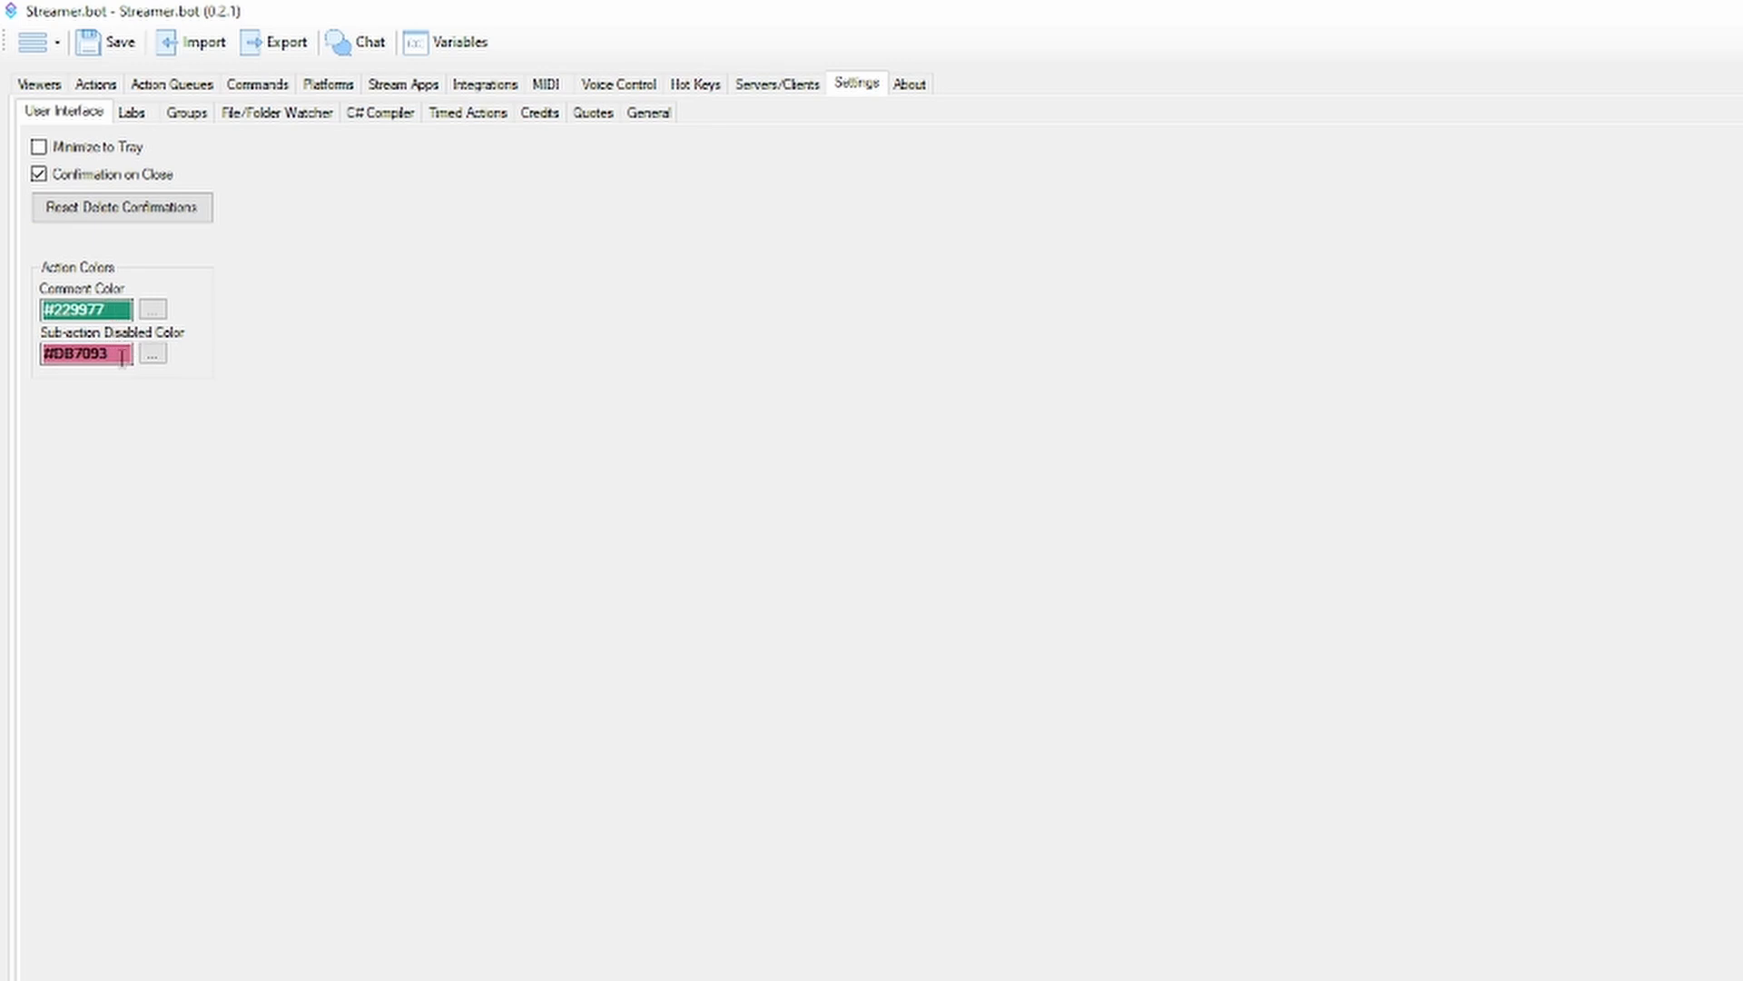
pyautogui.click(131, 113)
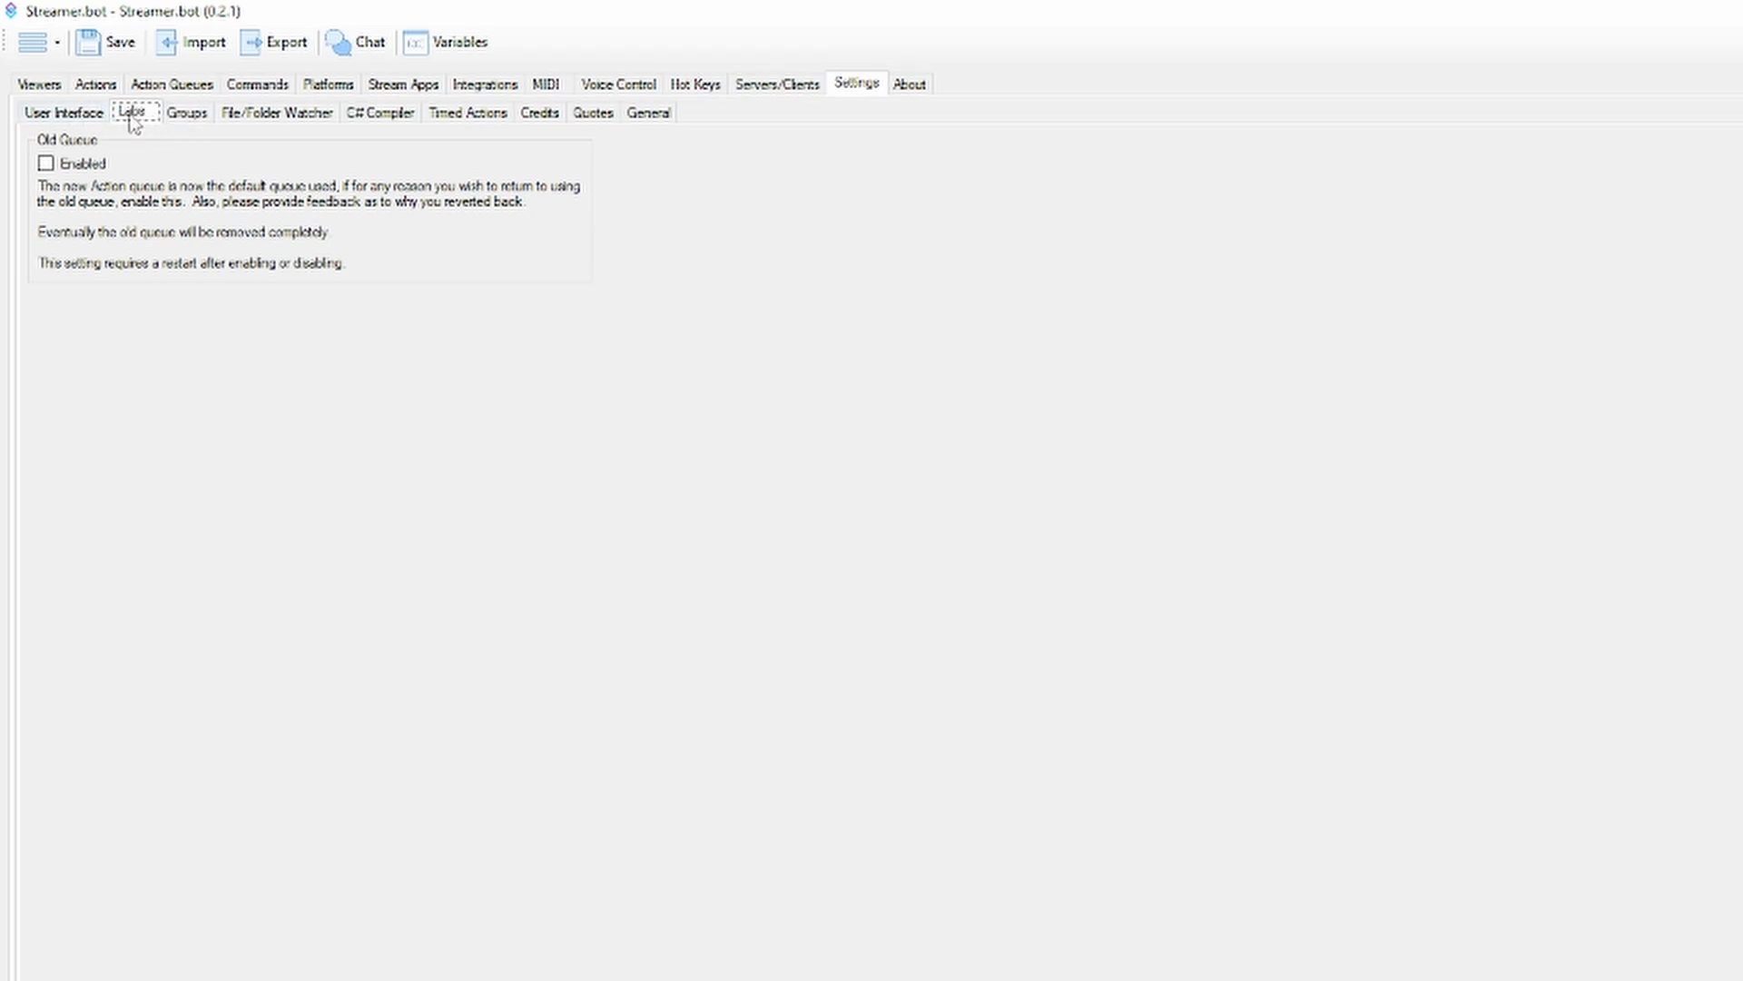
# Add a normal user group named Test in the settings, and look at the viewers area
pyautogui.click(186, 115)
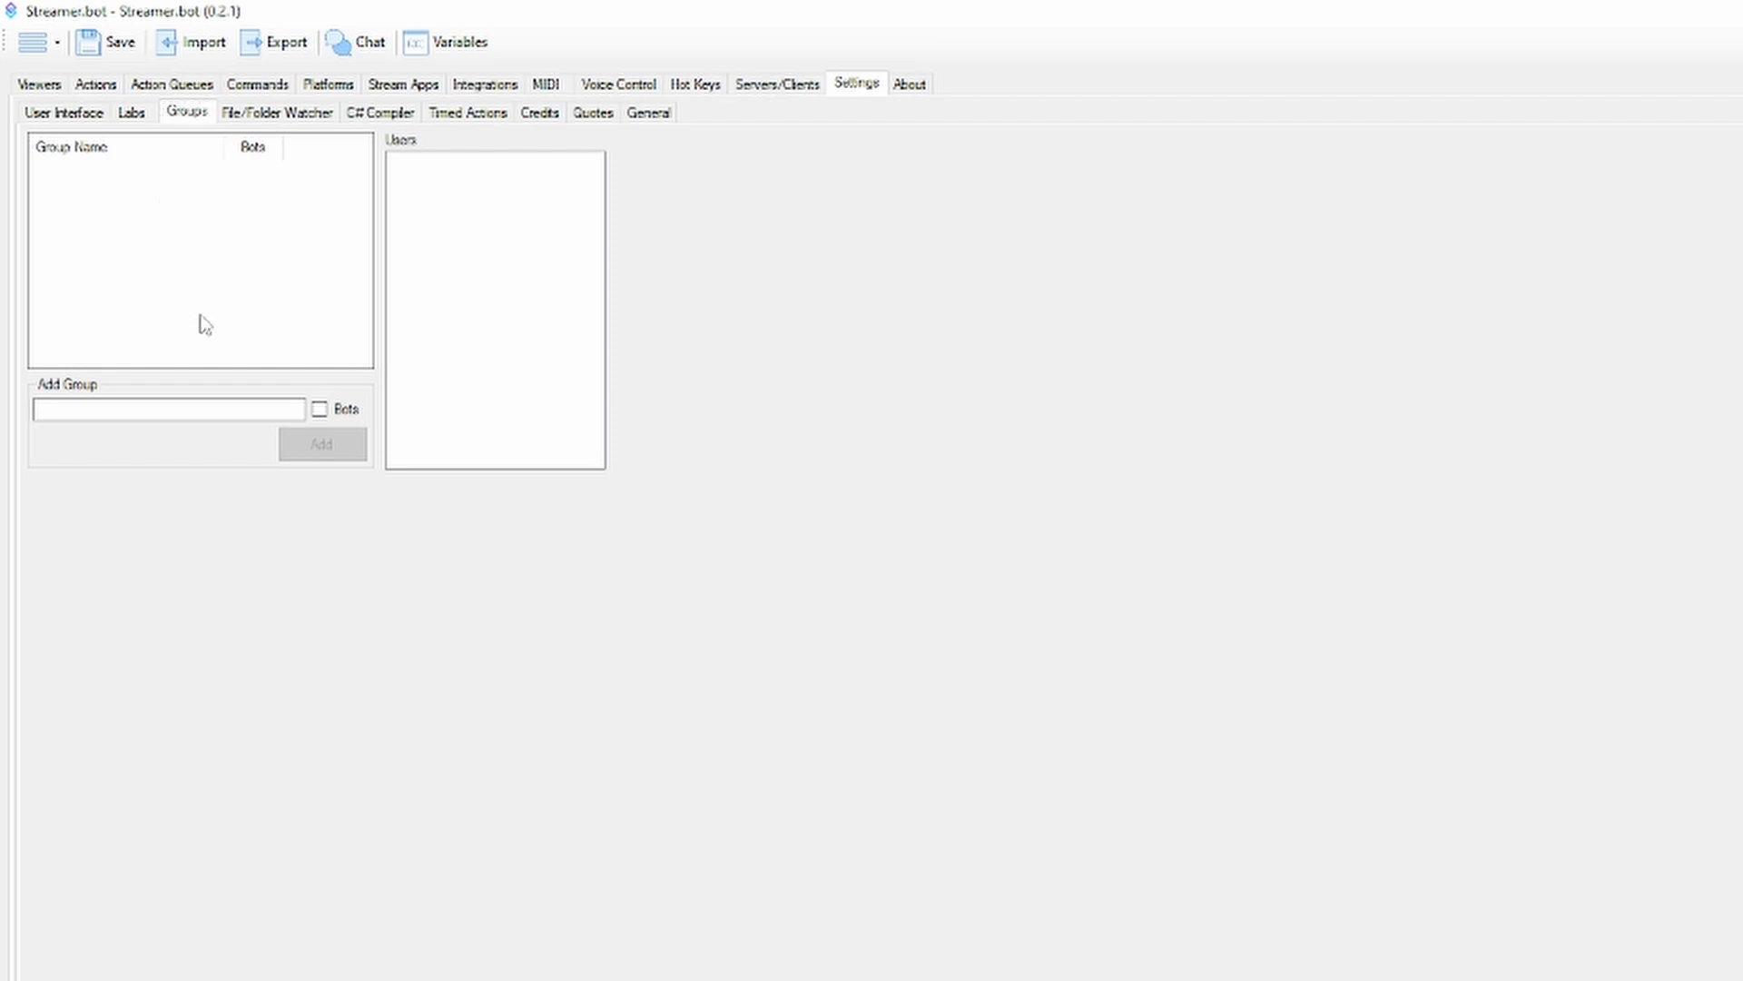
pyautogui.click(200, 411)
pyautogui.write('Test')
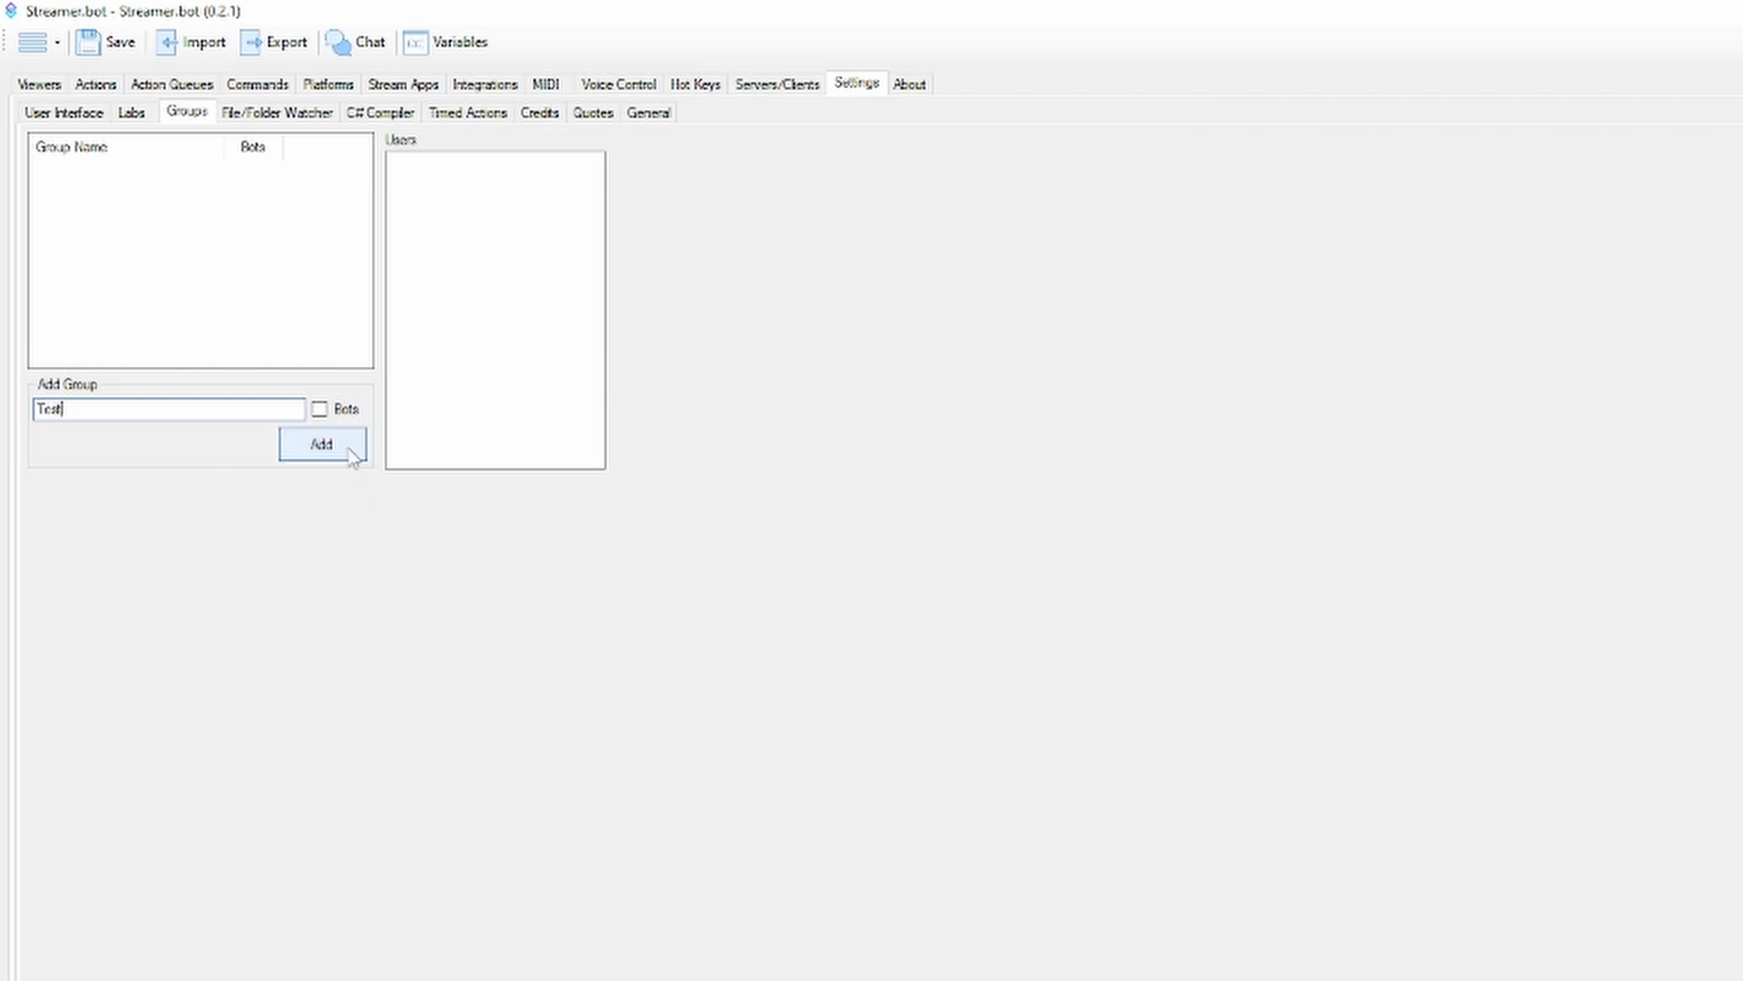
pyautogui.click(350, 443)
pyautogui.click(227, 198)
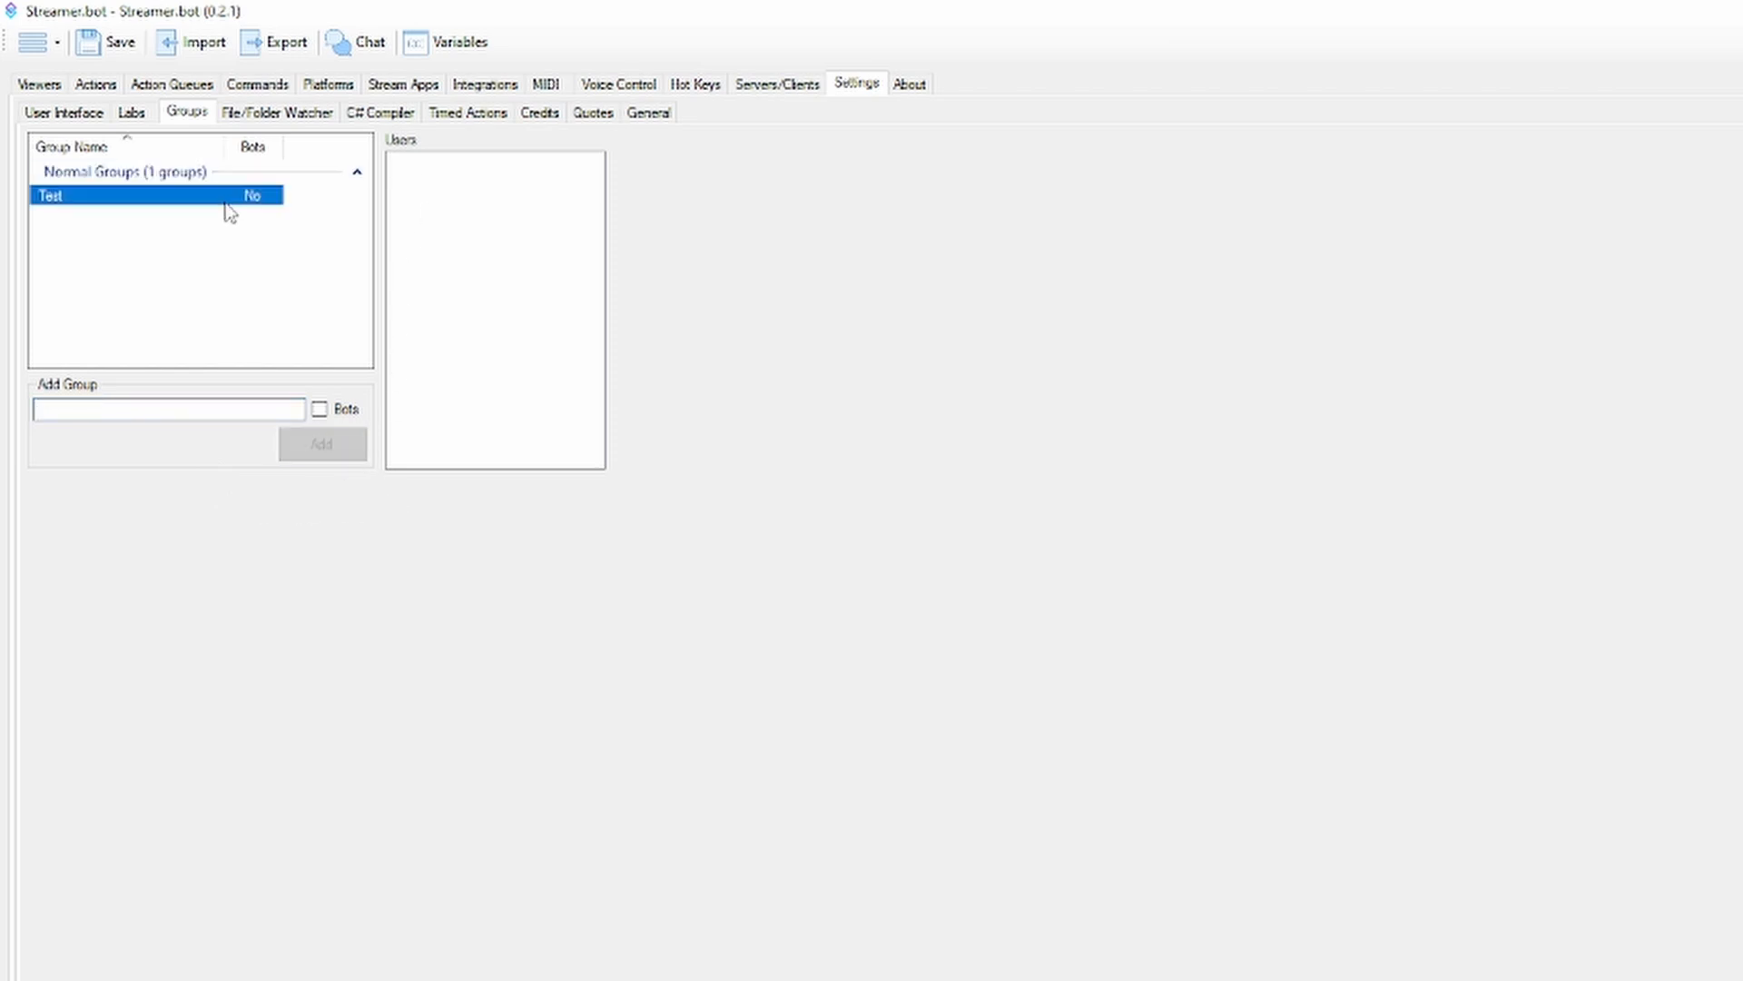
pyautogui.rightClick(234, 201)
pyautogui.click(56, 84)
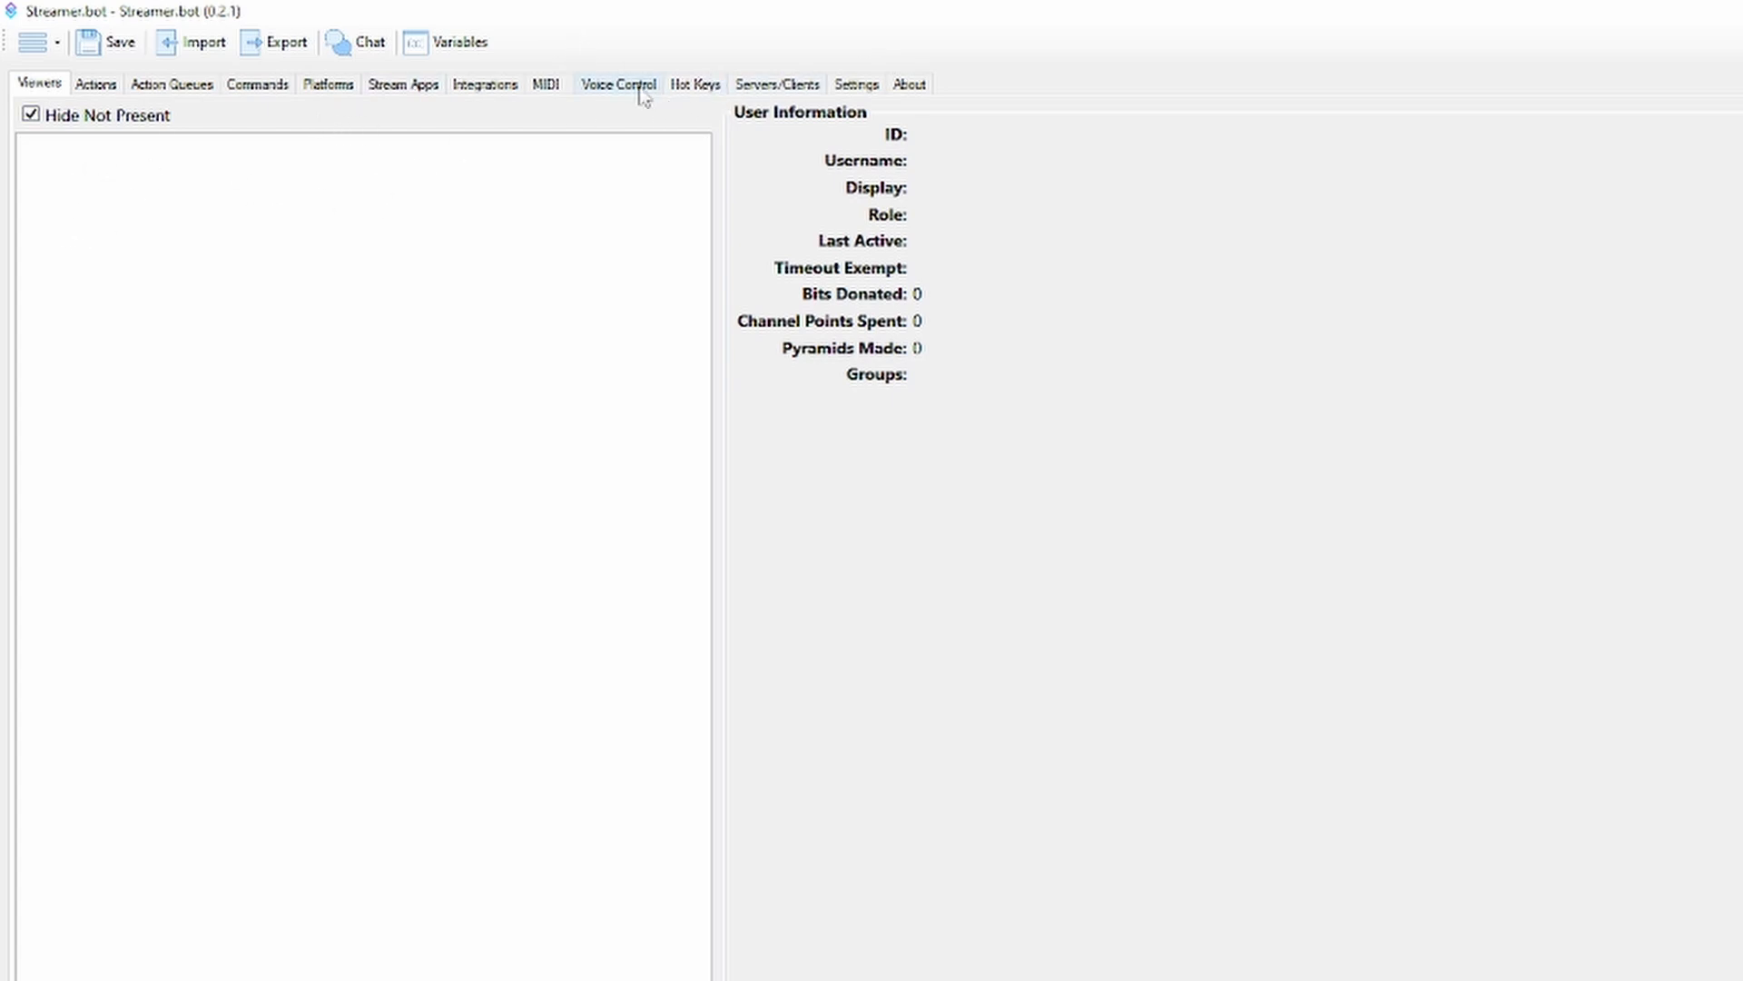
pyautogui.click(862, 86)
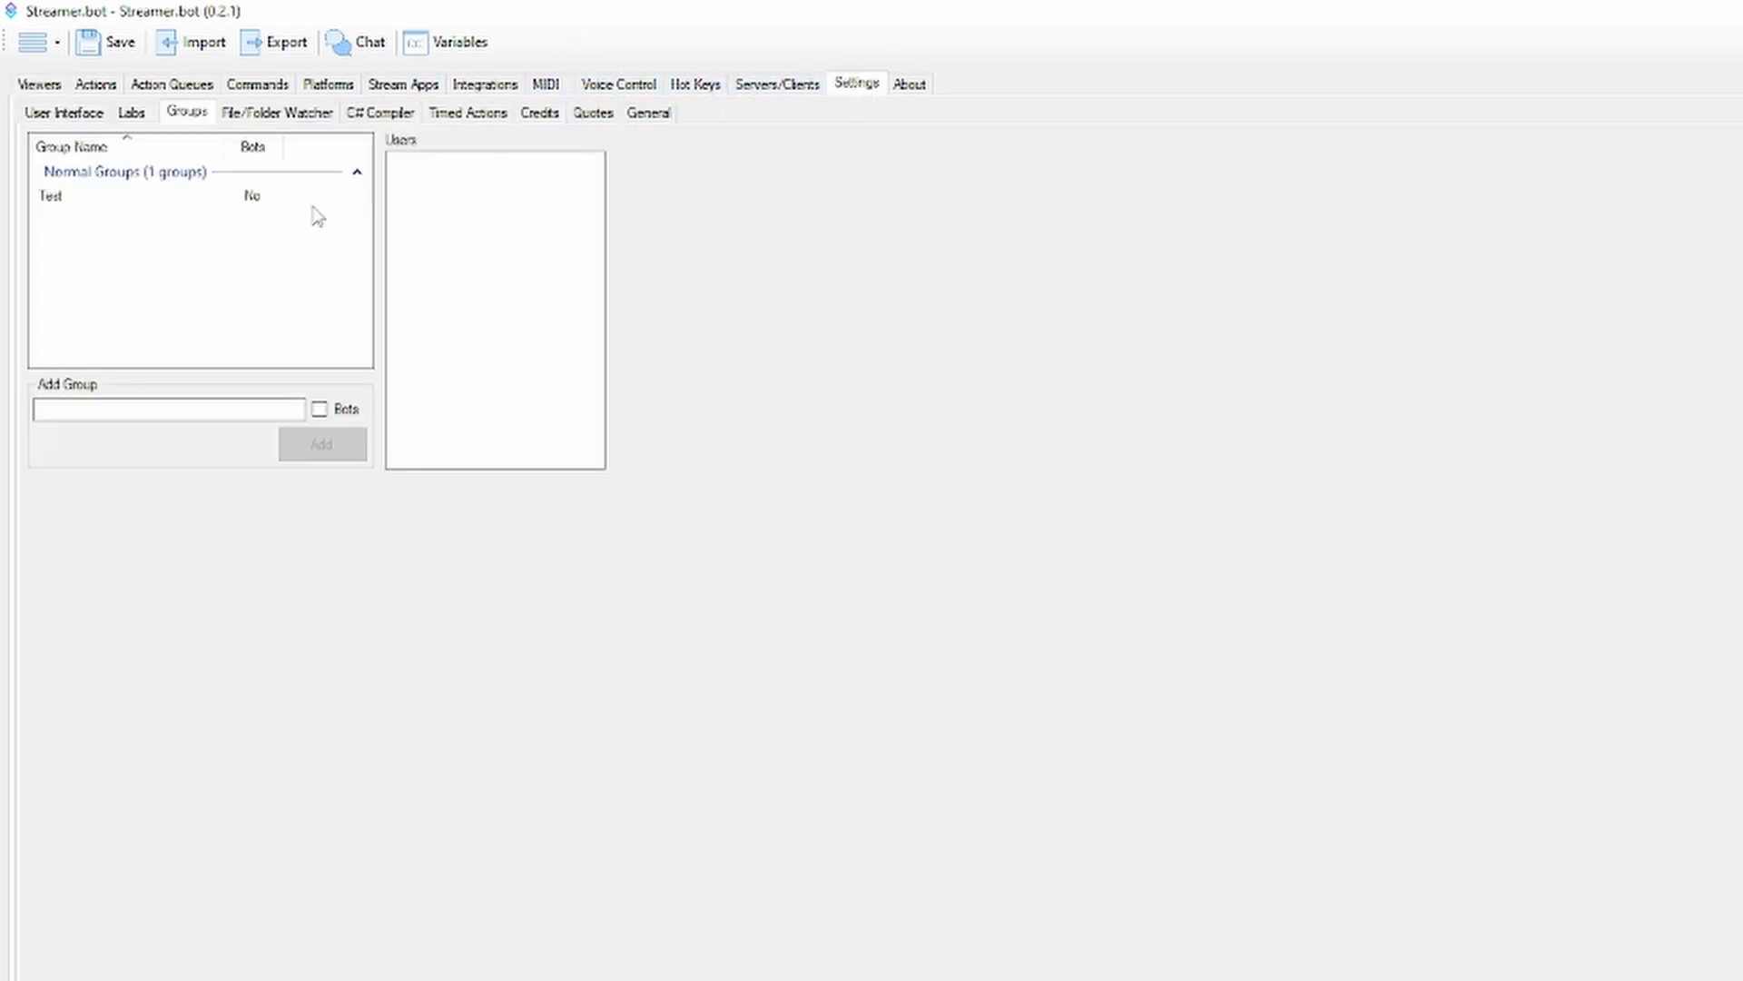
# Open the Test chat command, try adding the Test group to its allowed groups, remove it again, and close the editor
pyautogui.click(106, 92)
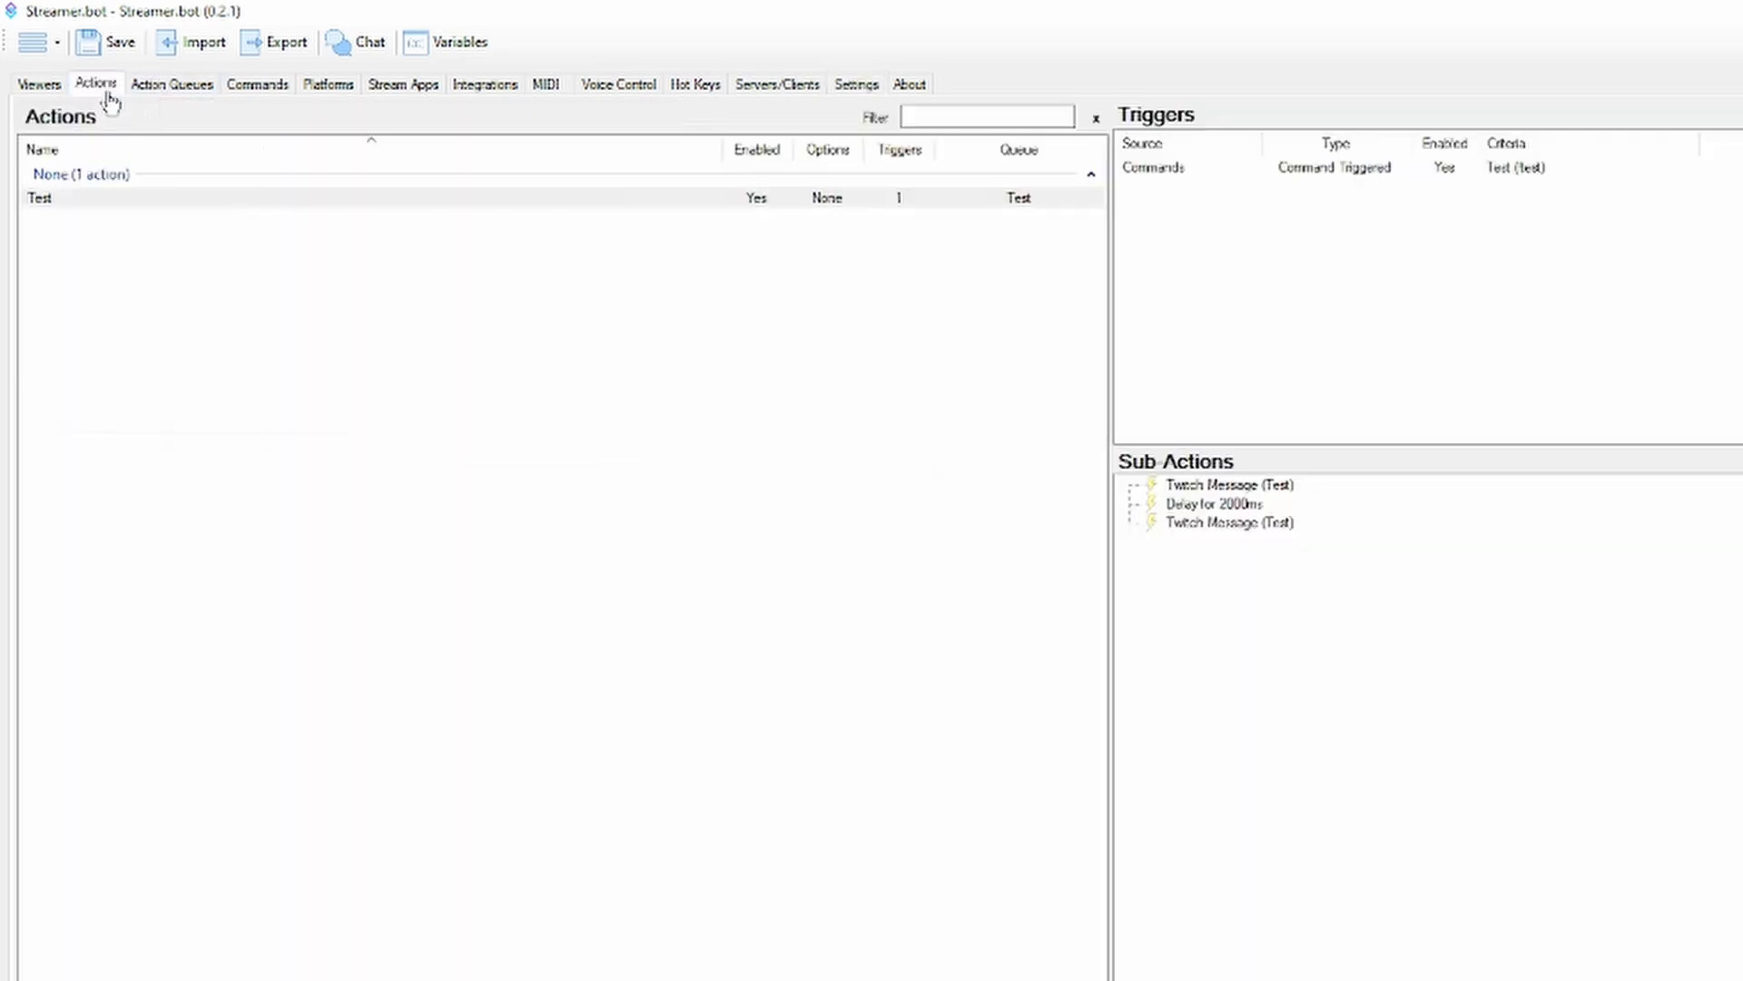
pyautogui.click(241, 93)
pyautogui.doubleClick(97, 197)
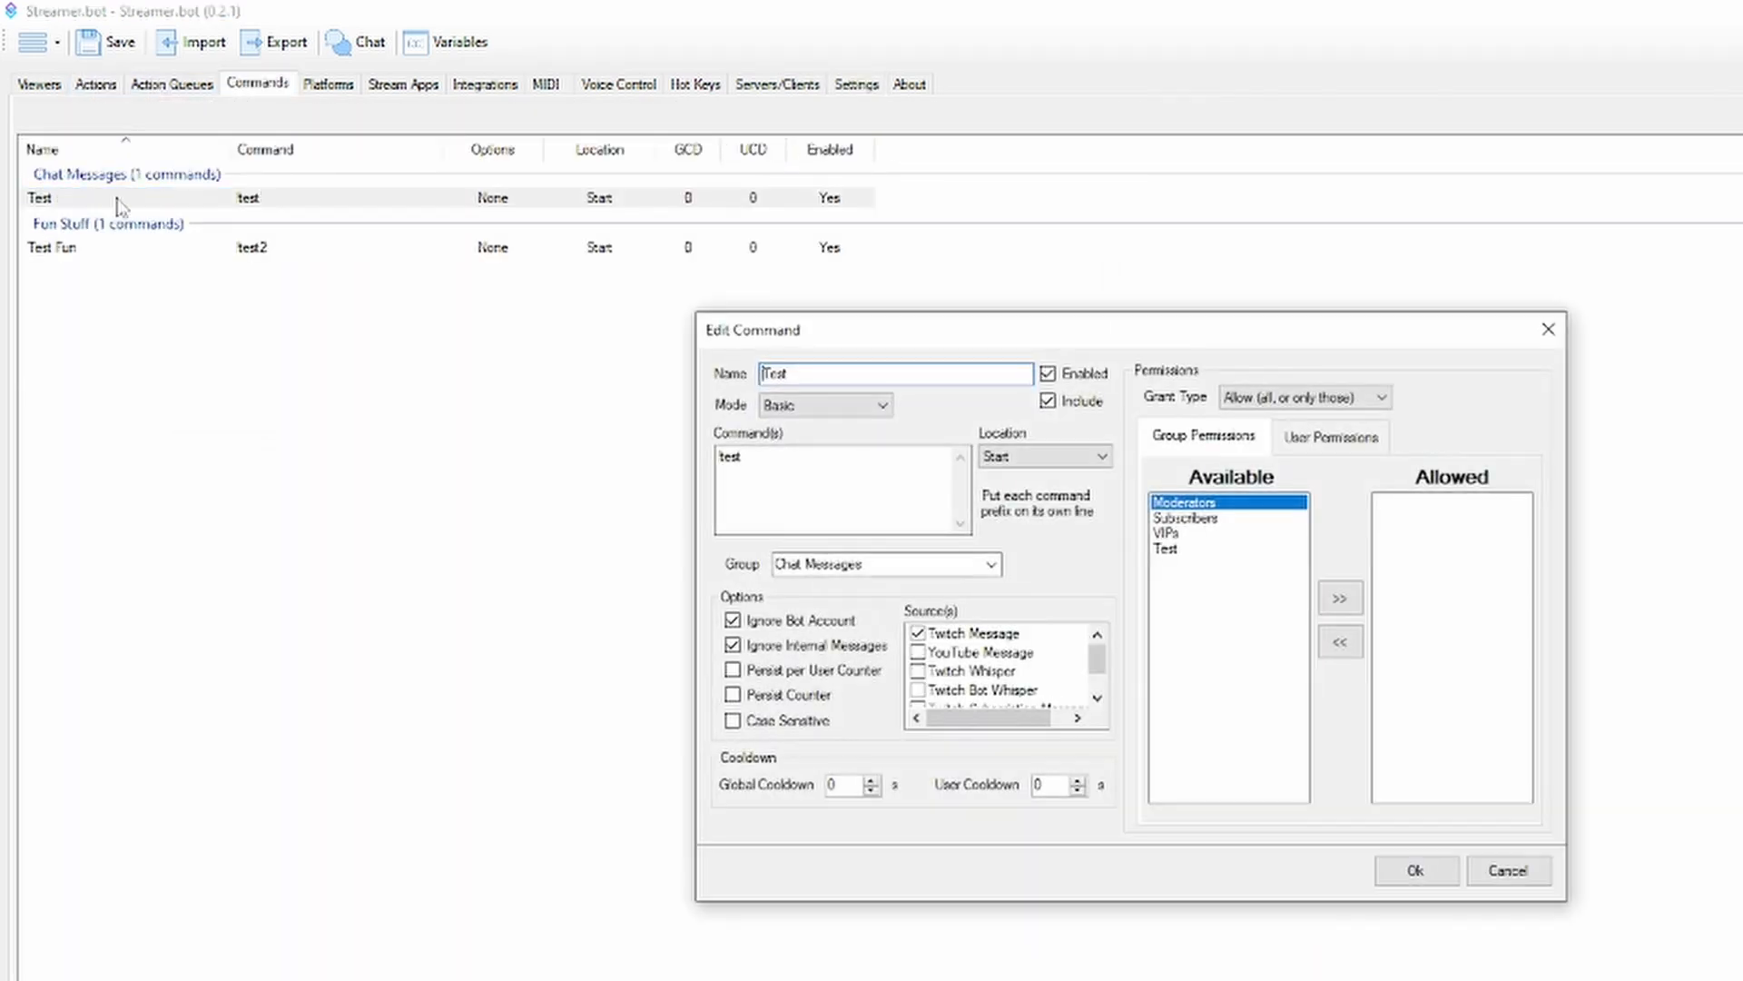
pyautogui.click(1165, 549)
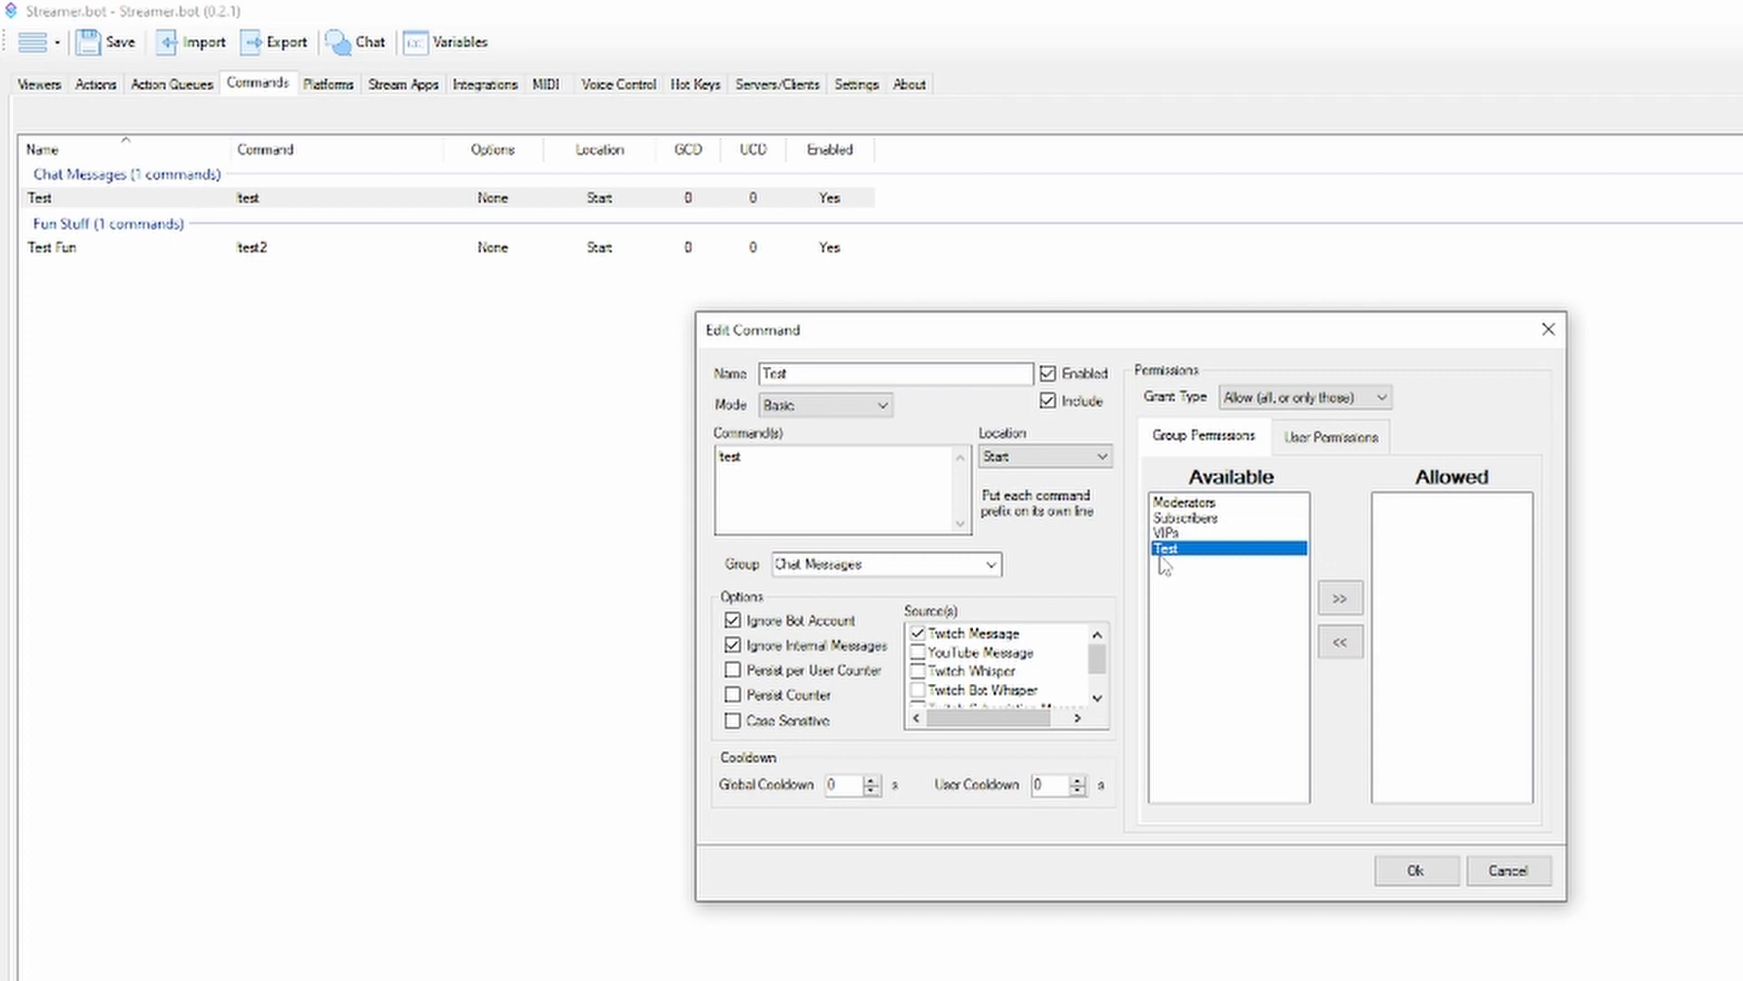
pyautogui.click(1339, 597)
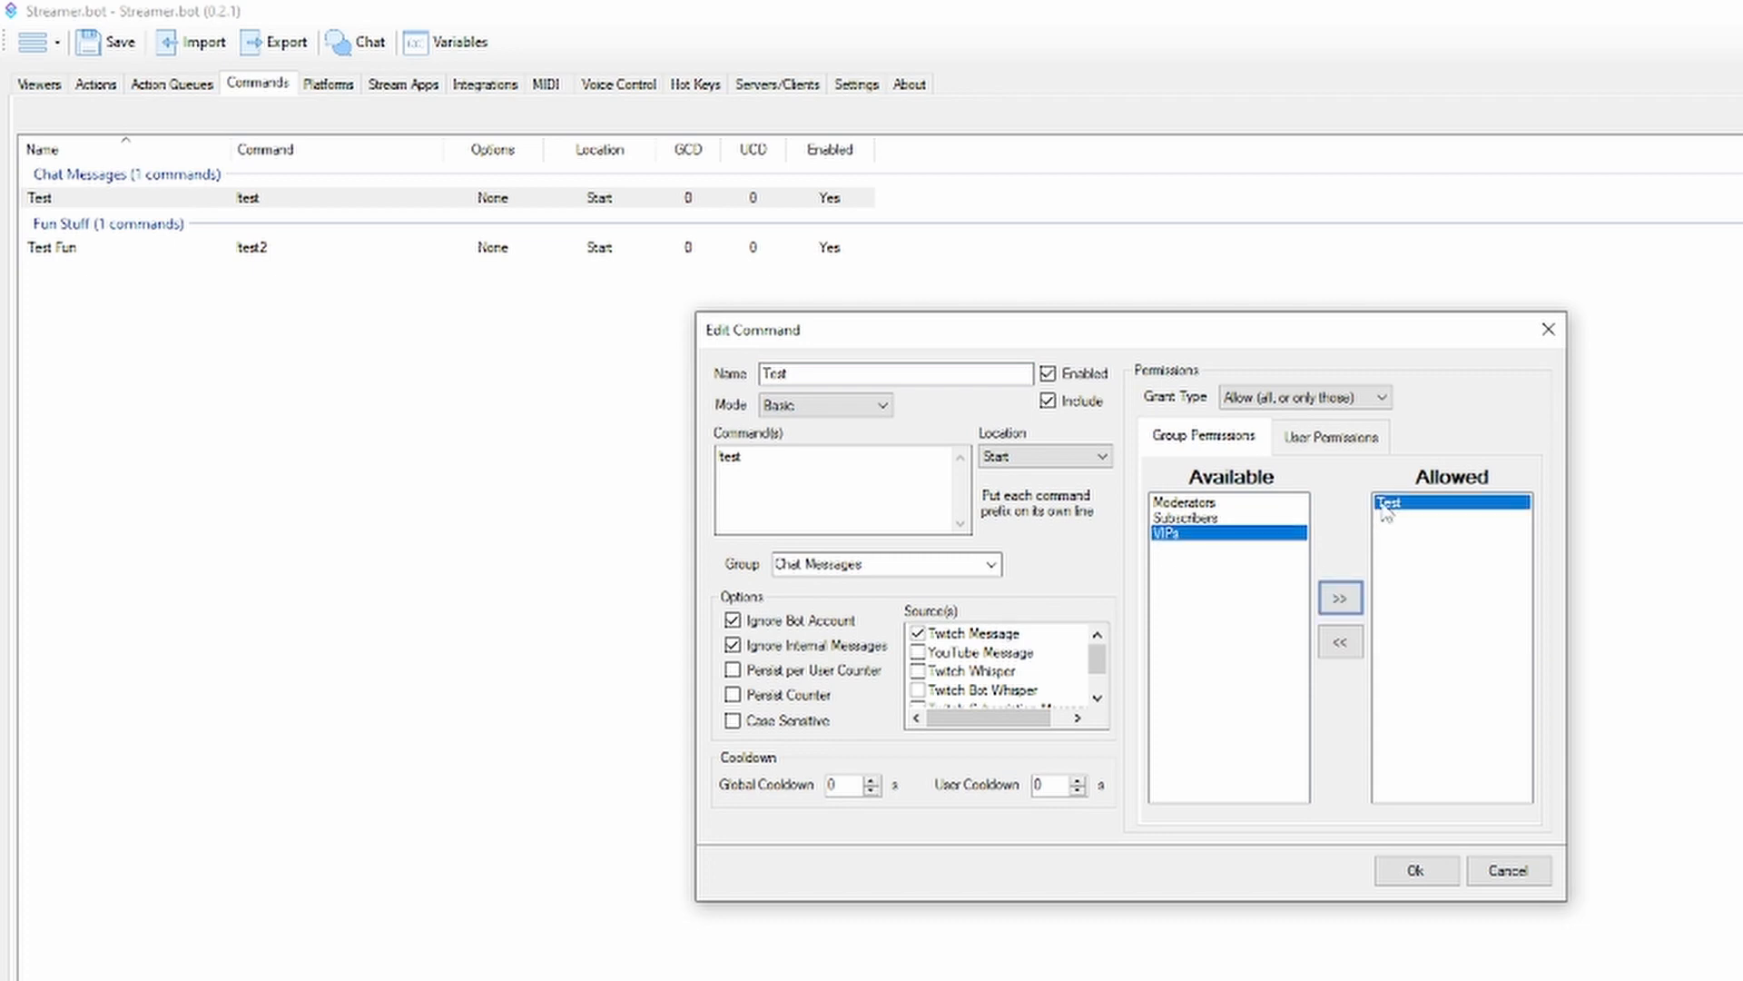
pyautogui.click(1340, 642)
pyautogui.click(1415, 870)
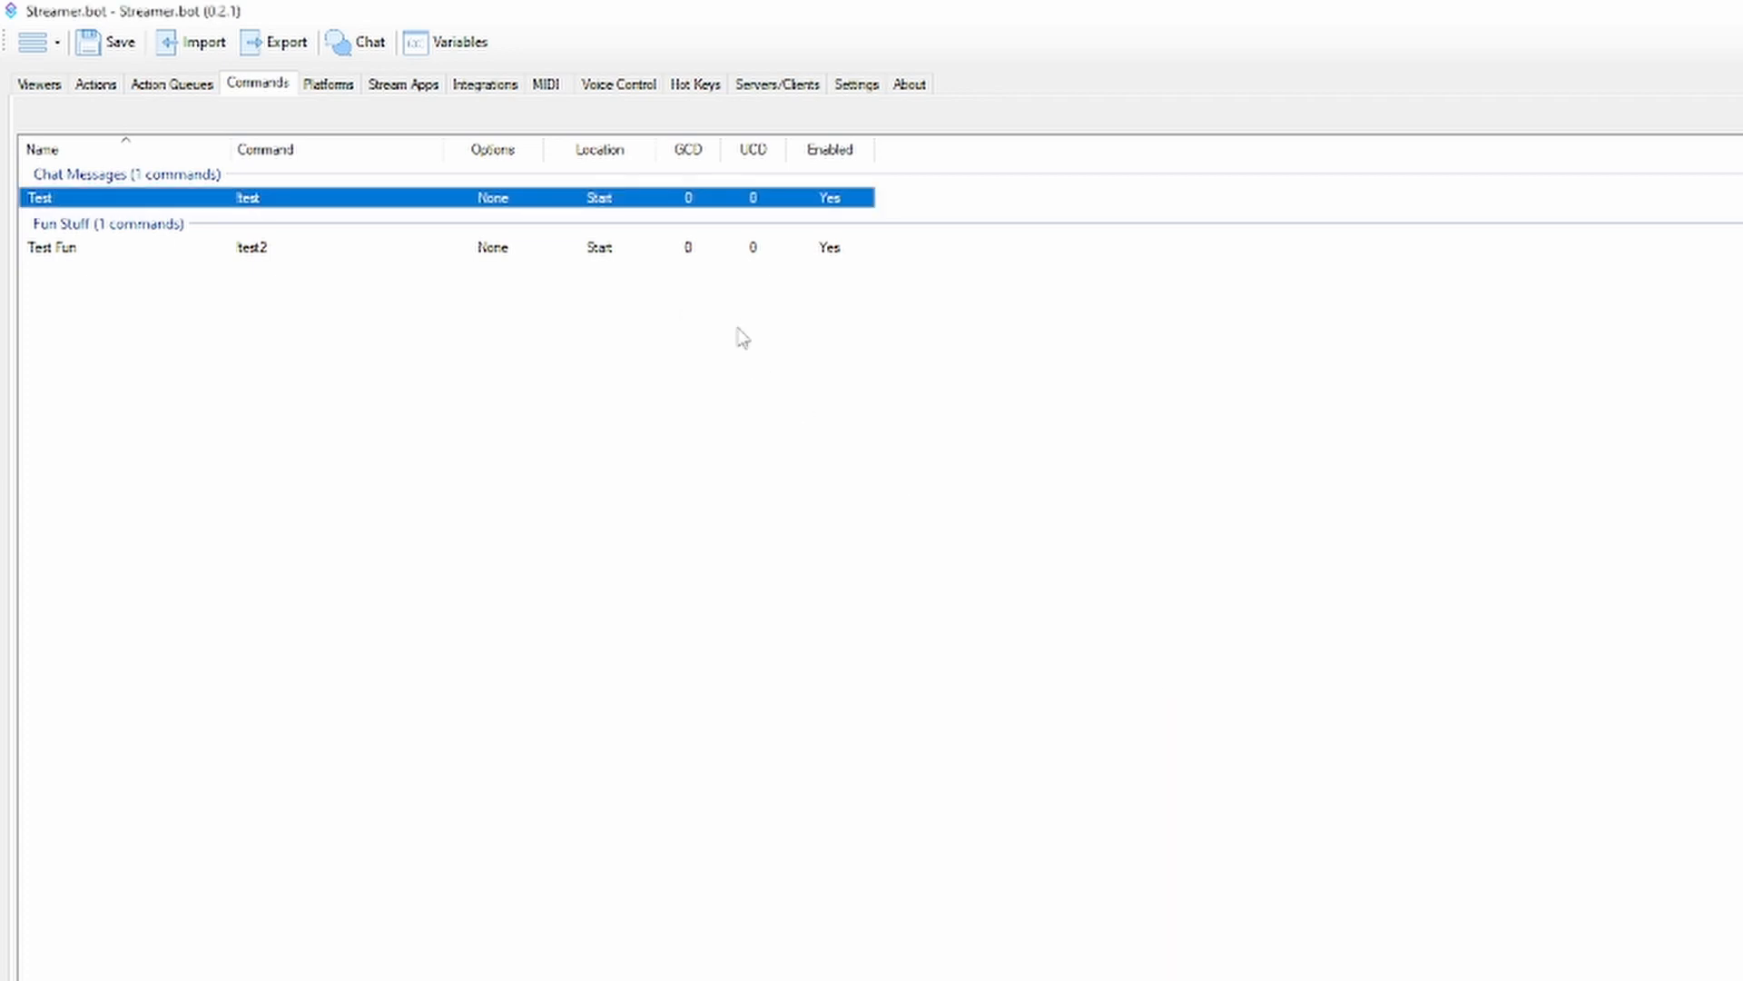
# Revisit the Test group in the settings, and review the form for adding a file/folder watcher before cancelling it
pyautogui.click(848, 86)
pyautogui.click(268, 199)
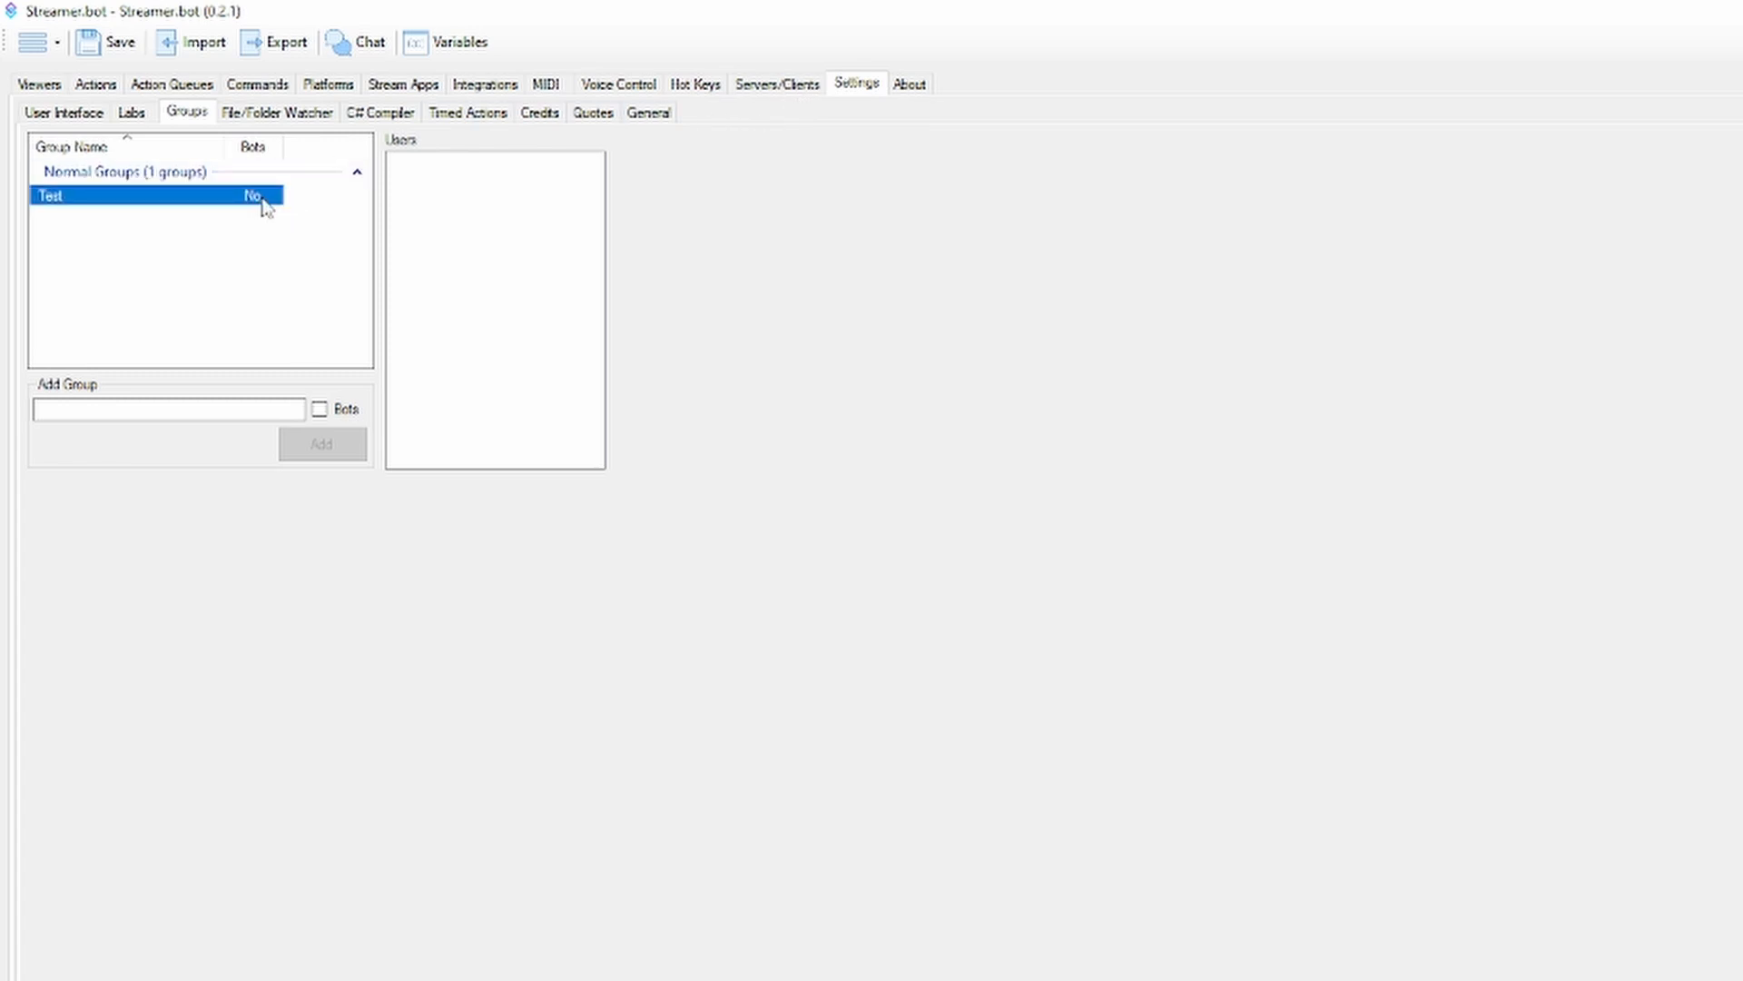
pyautogui.rightClick(195, 199)
pyautogui.click(277, 112)
pyautogui.rightClick(288, 182)
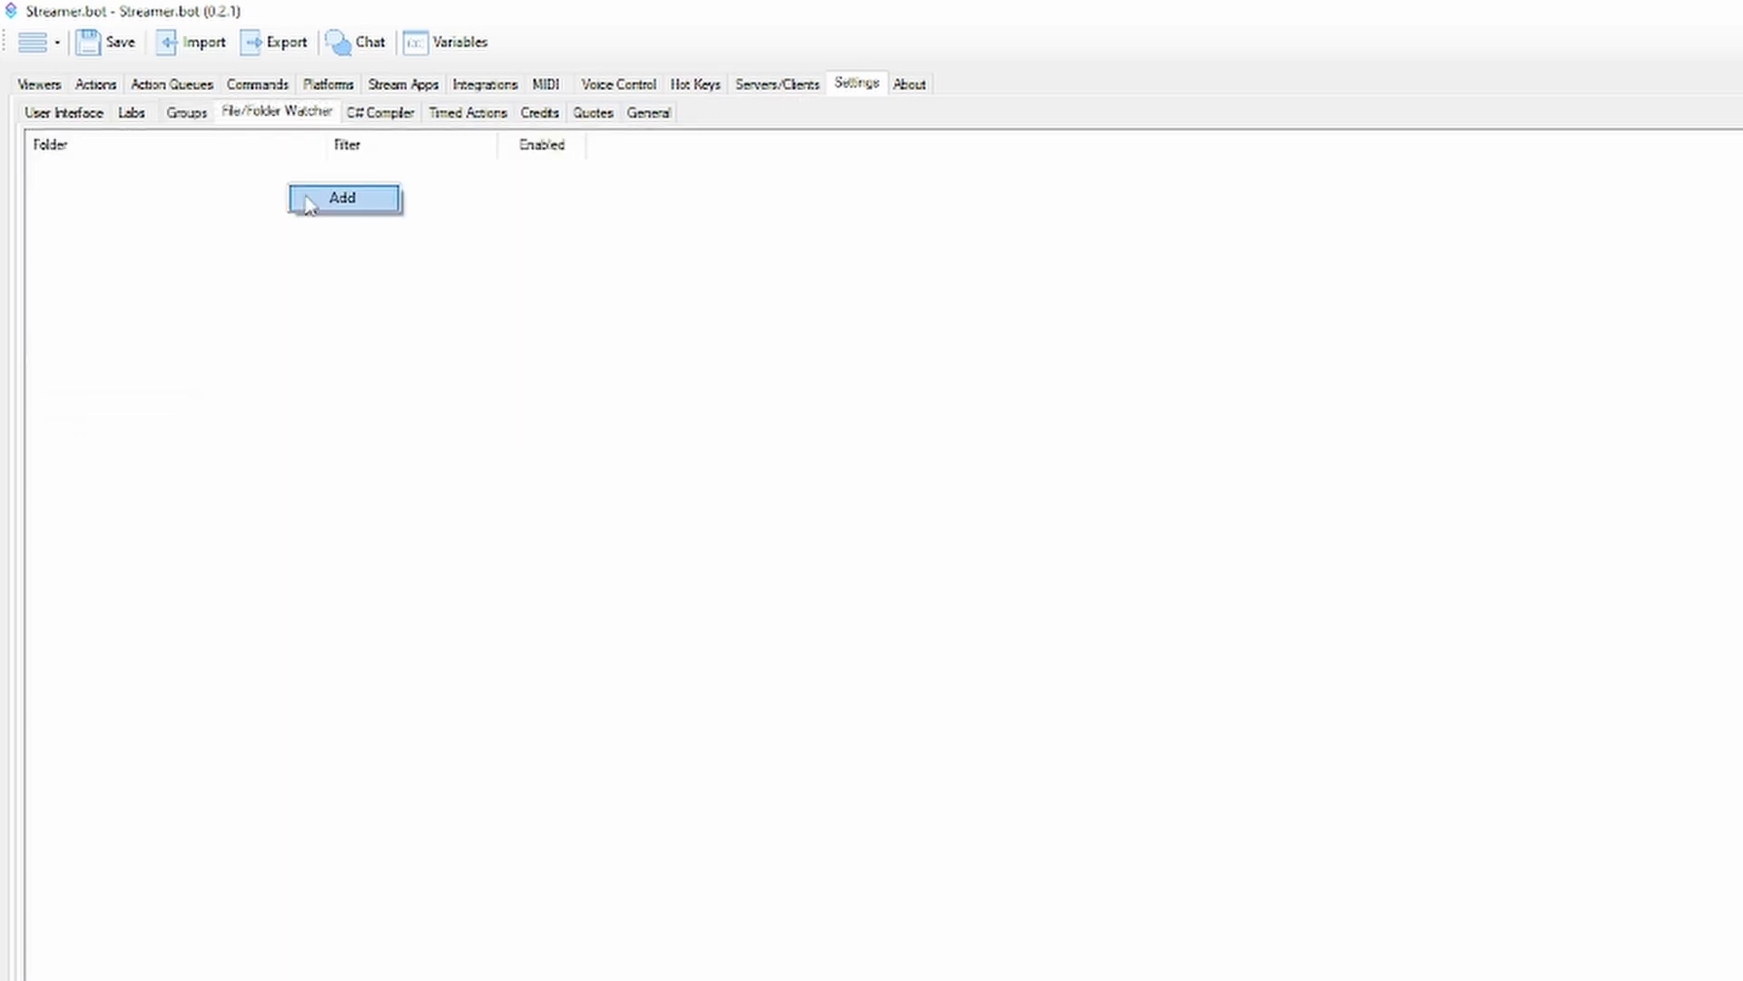
pyautogui.click(311, 200)
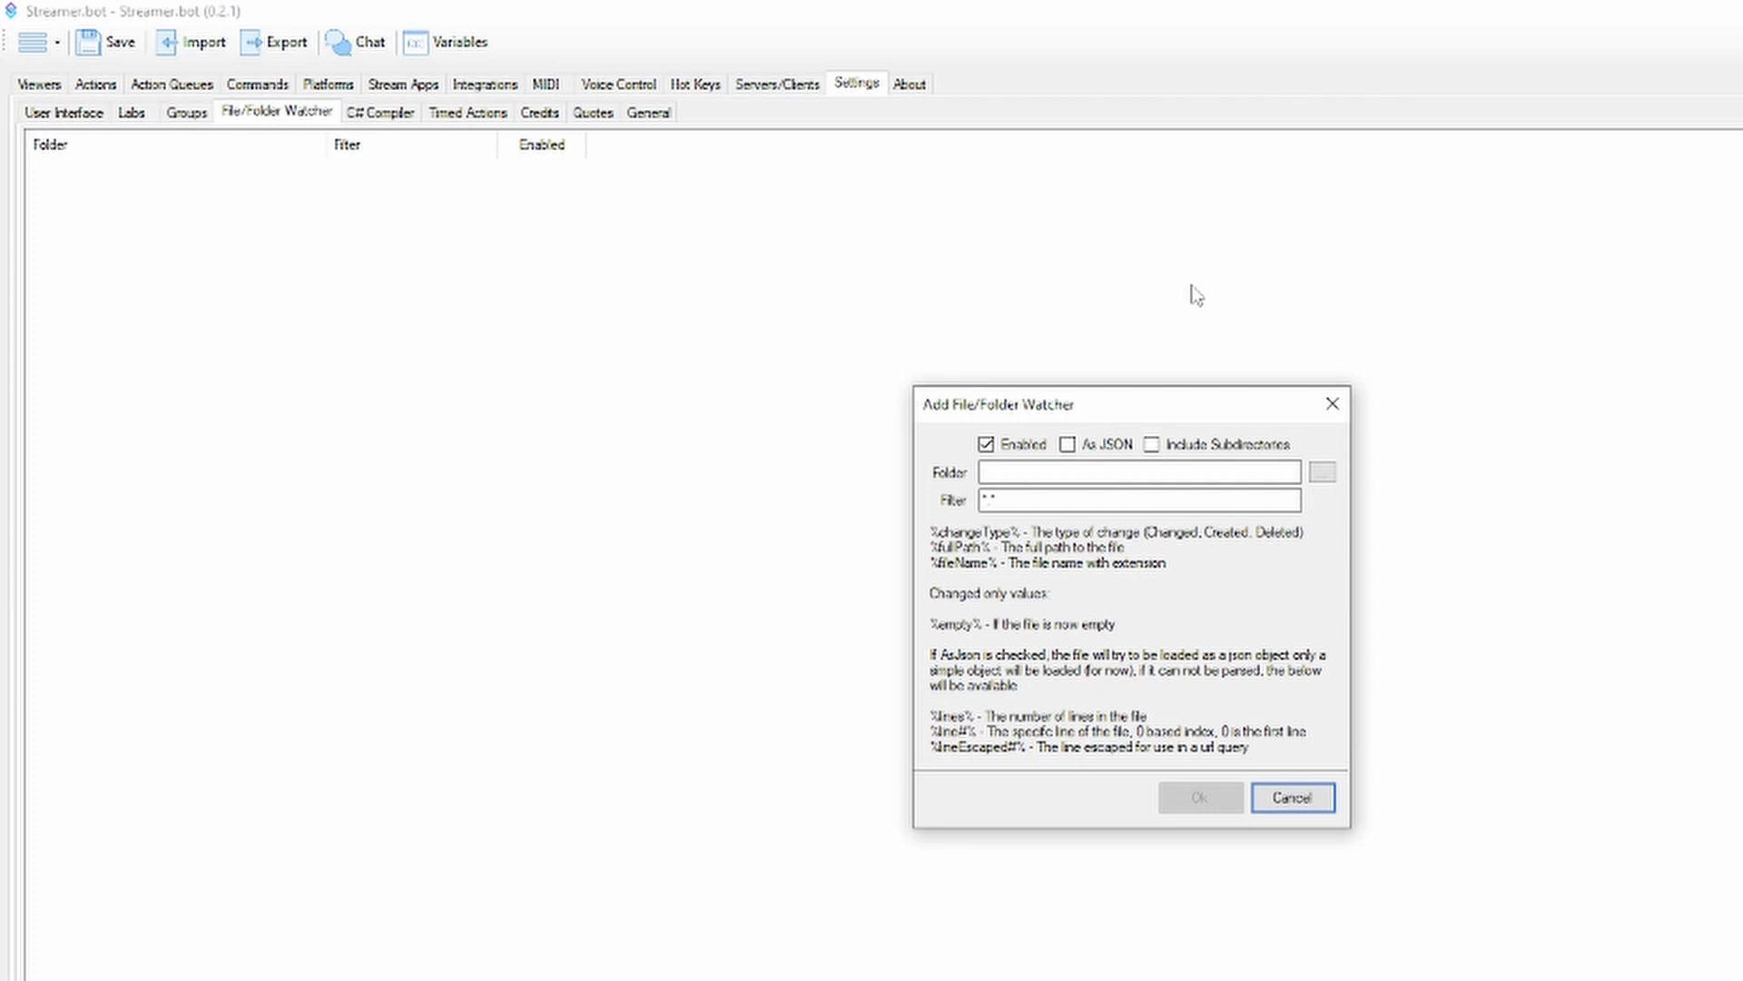
pyautogui.press('Escape')
# Look at the core File/Folder Watcher triggers available for the Test action without adding one
pyautogui.click(106, 87)
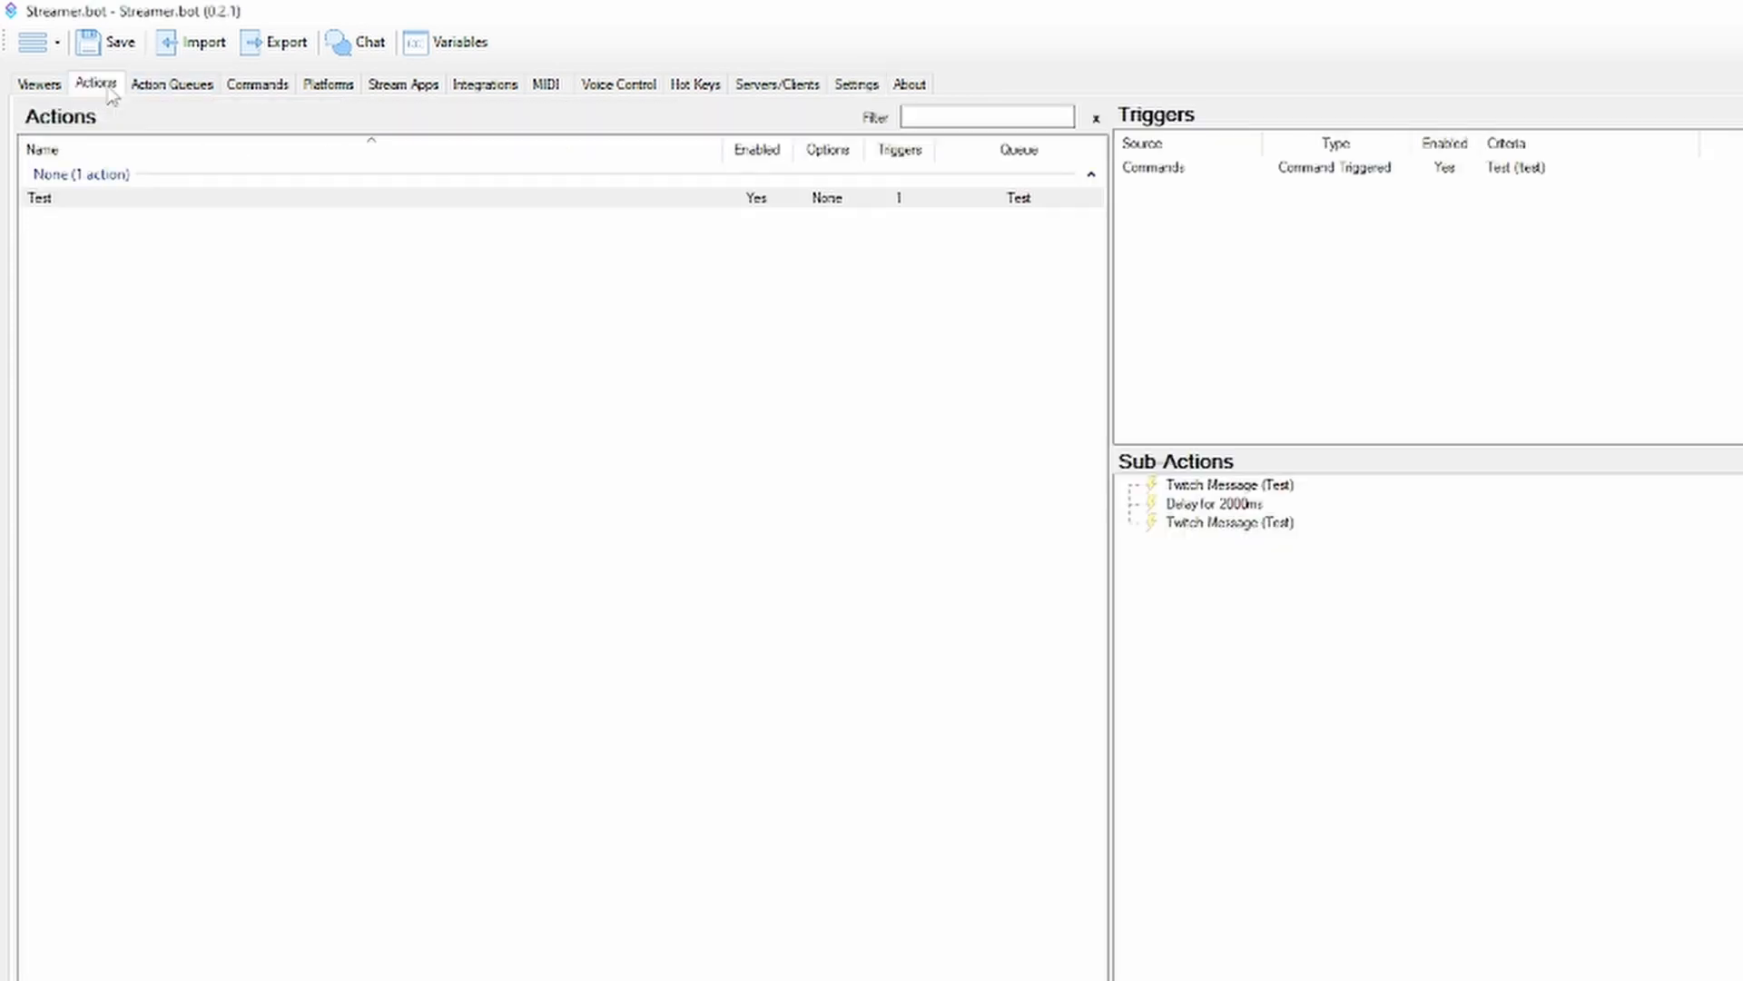
pyautogui.rightClick(1310, 361)
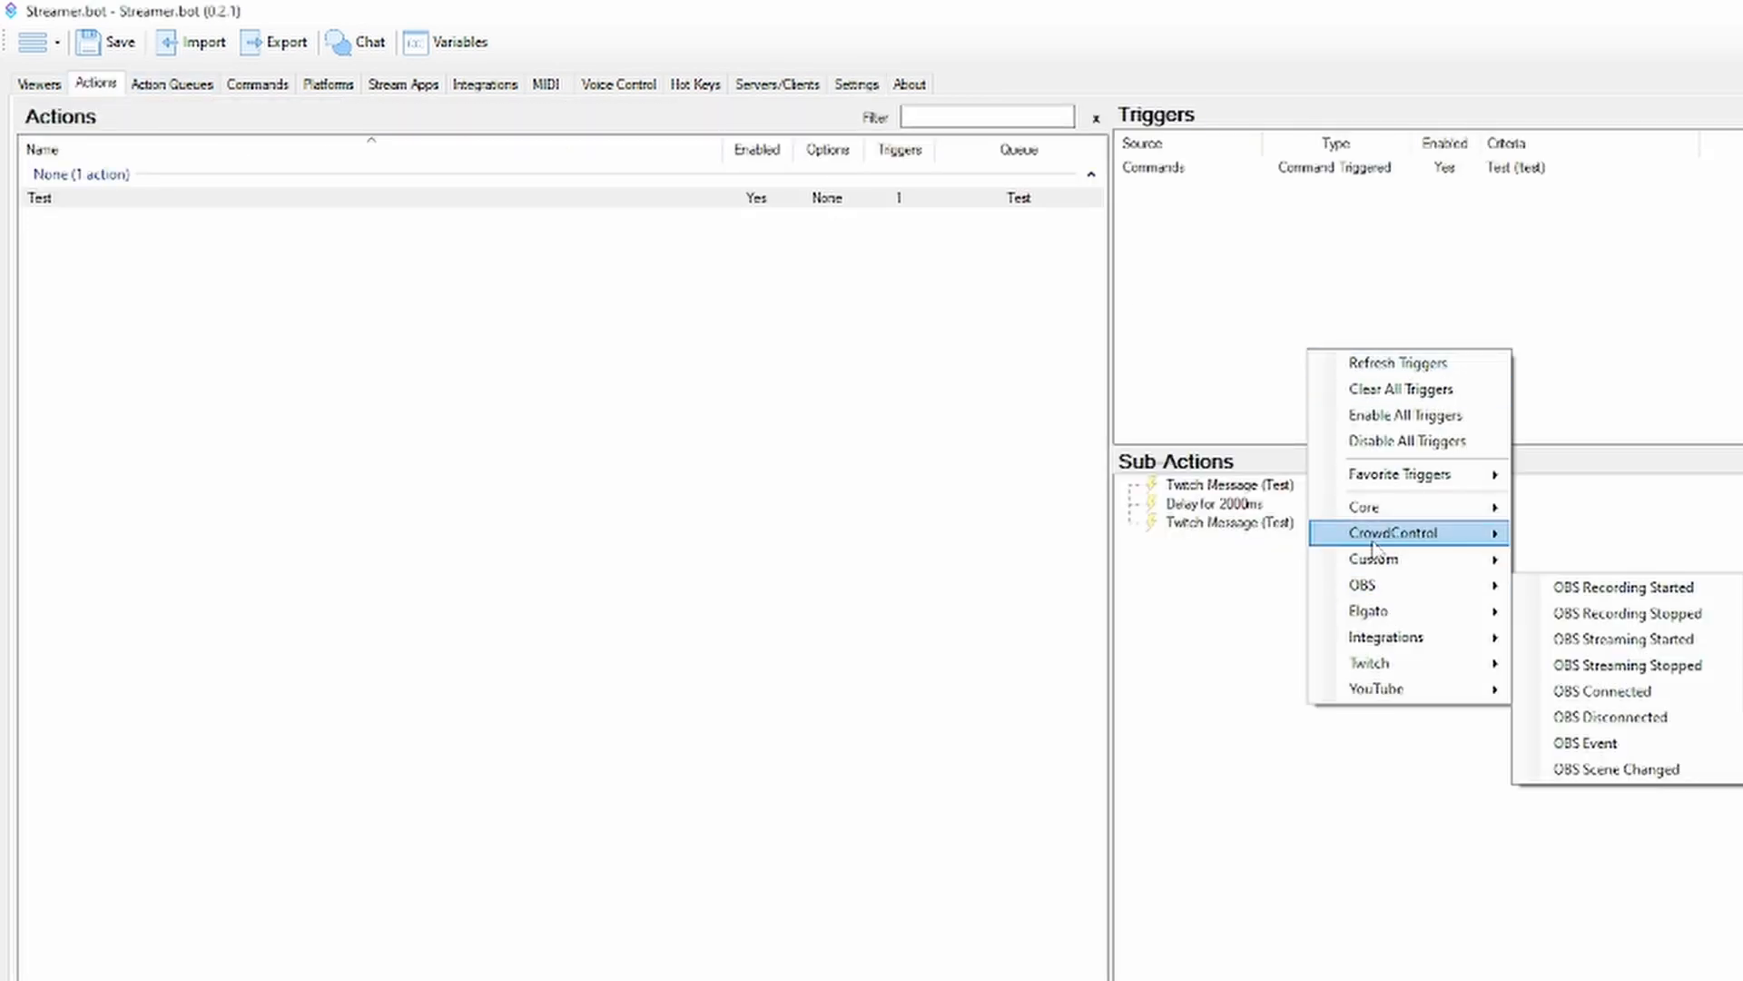
pyautogui.moveTo(1397, 513)
pyautogui.moveTo(1609, 616)
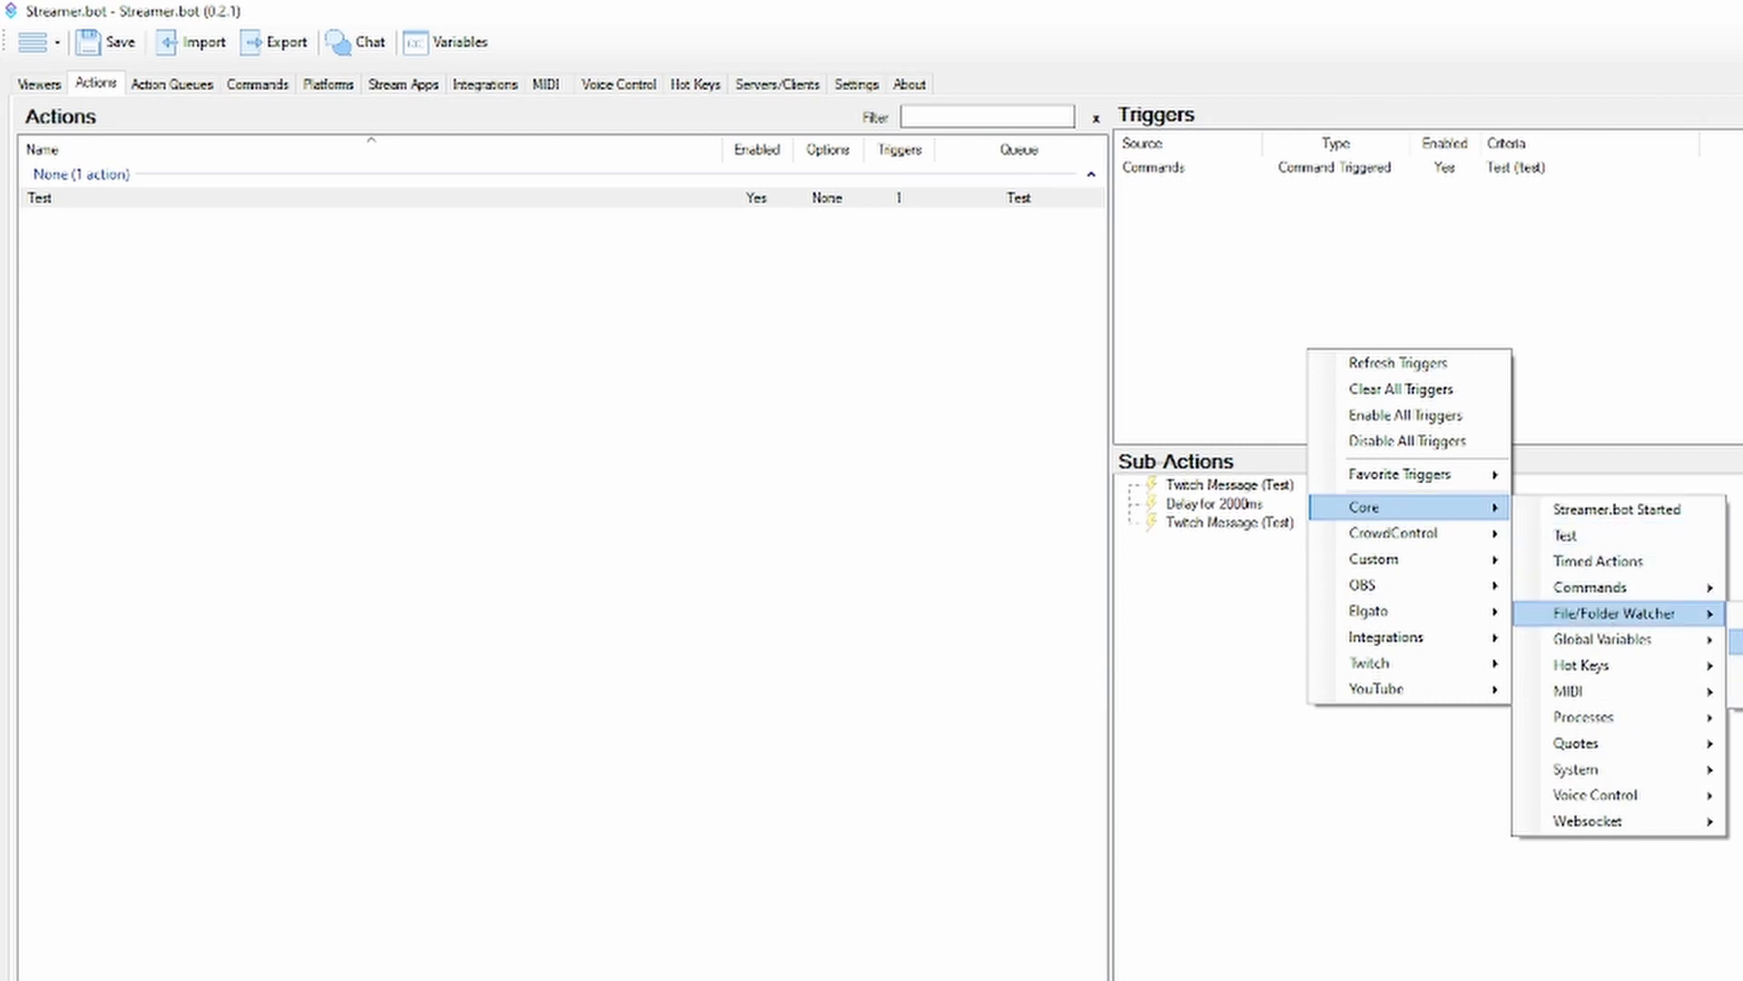
pyautogui.click(1726, 384)
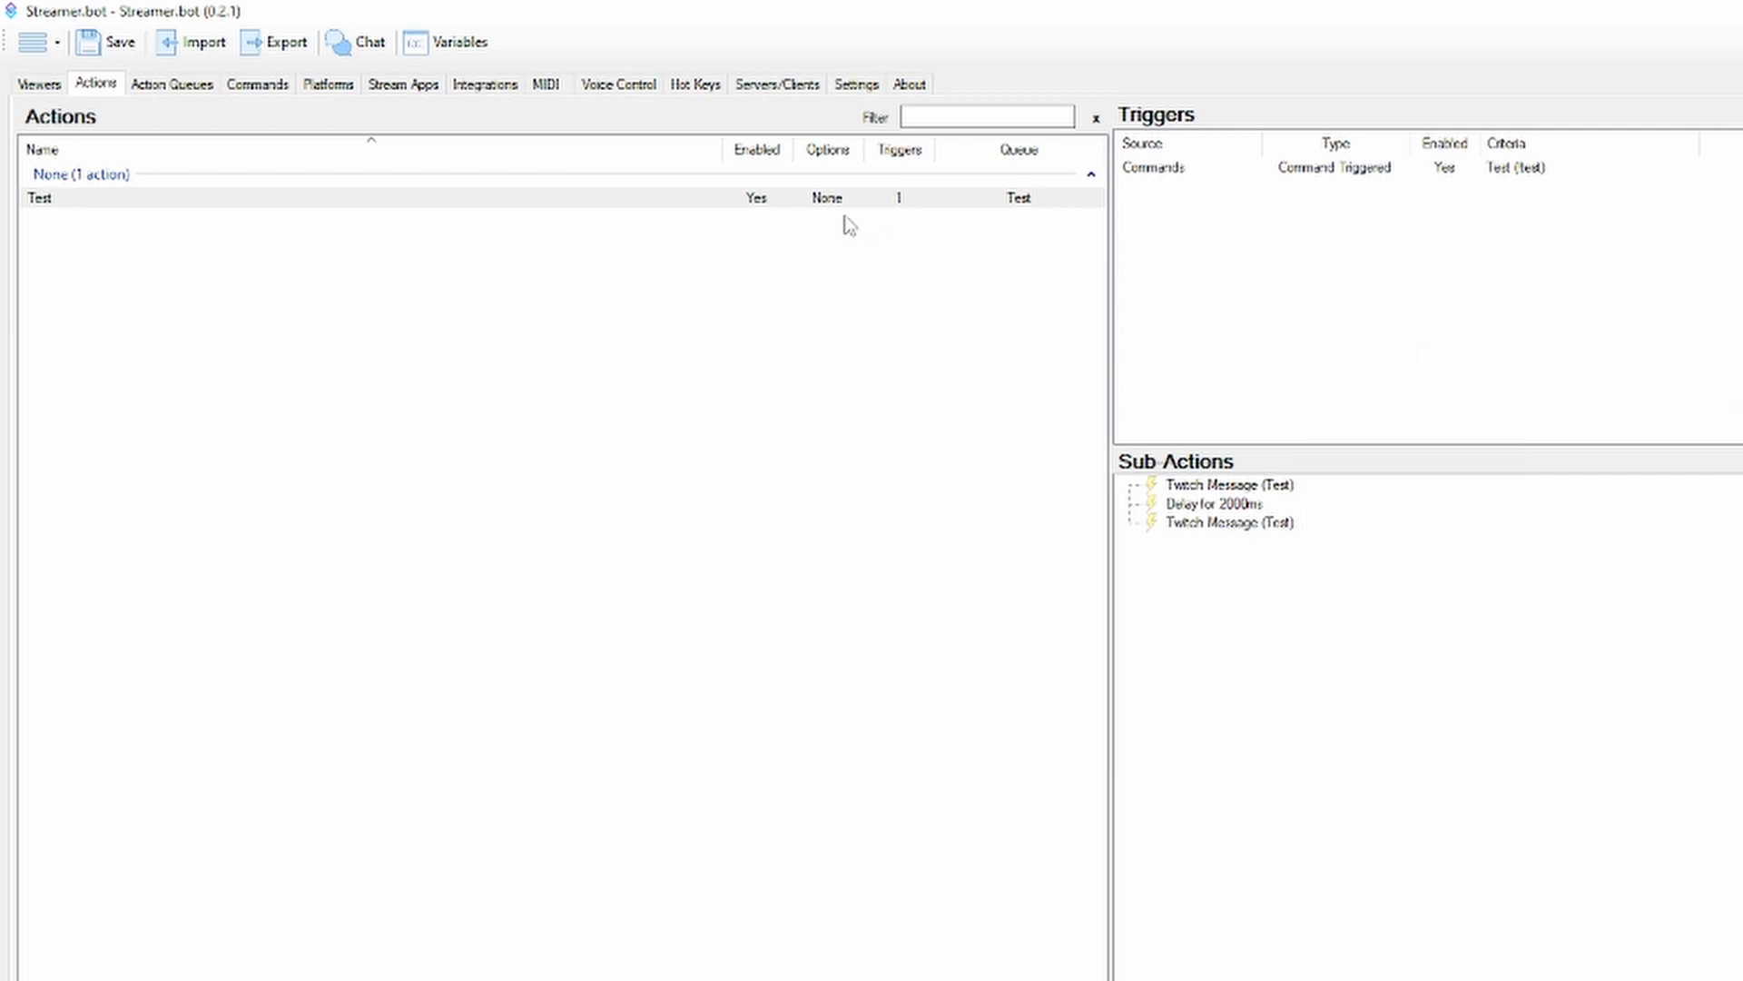
# Start a new timed action named Test with an interval of 60 seconds and 10 lines
pyautogui.click(849, 88)
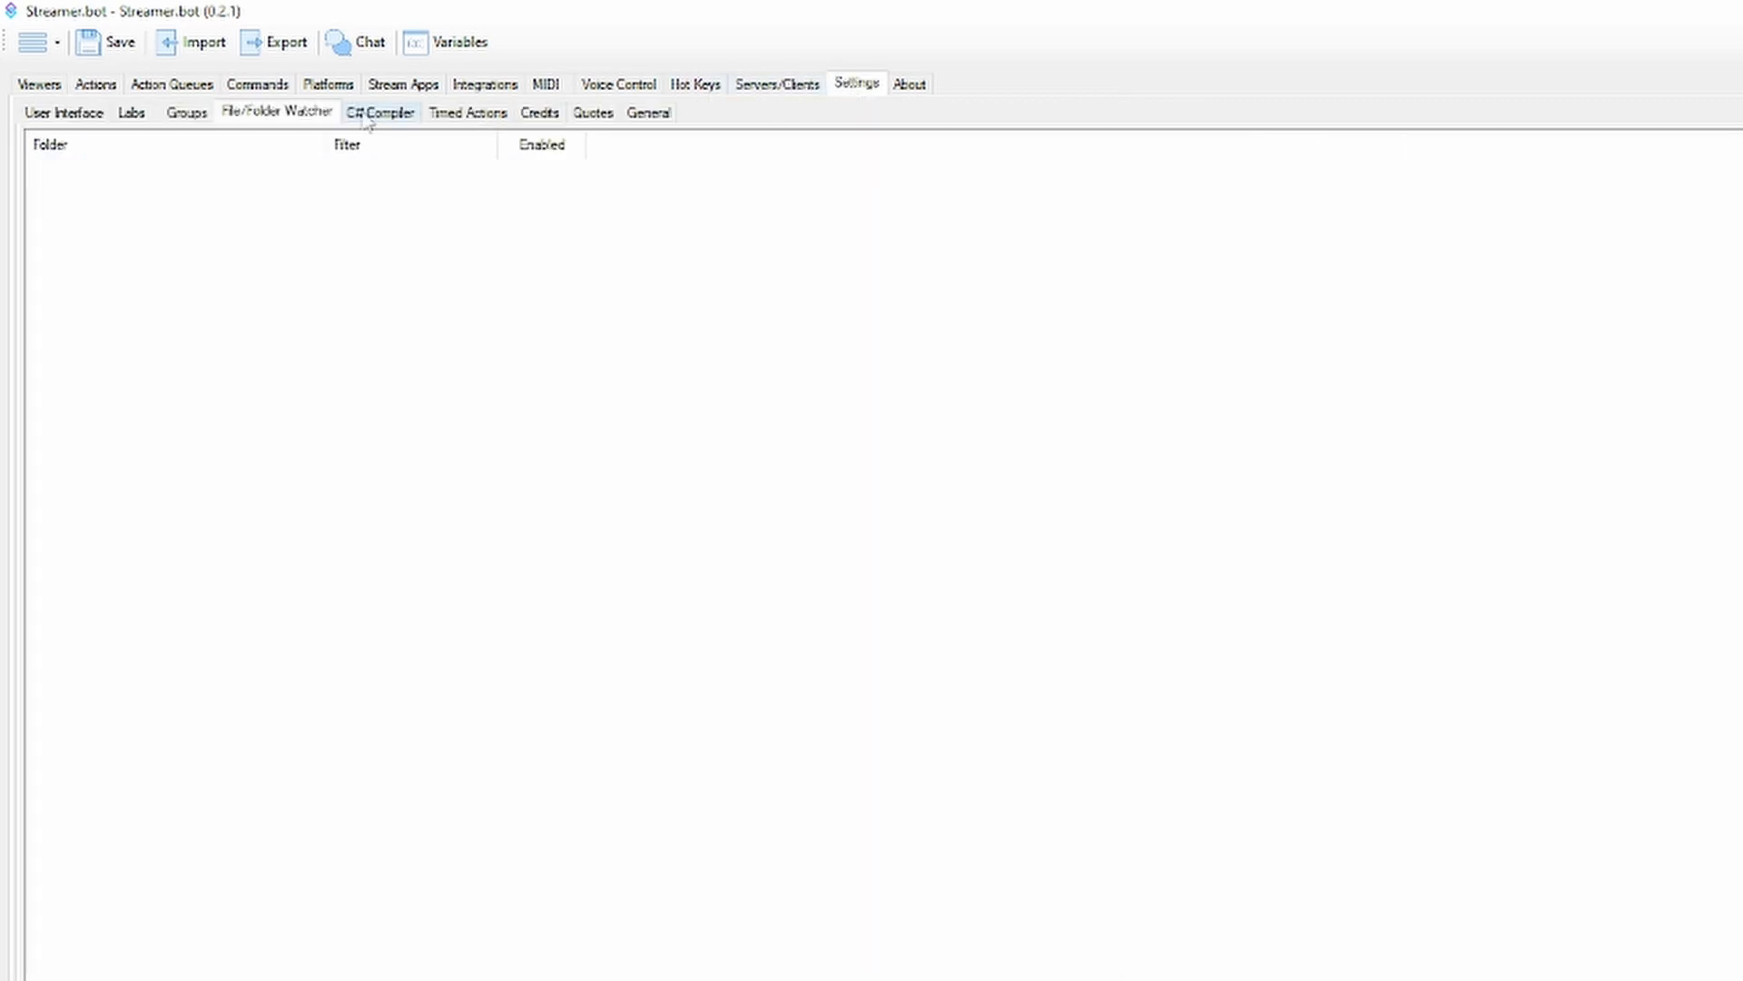
pyautogui.moveTo(468, 112); pyautogui.dragTo(397, 121)
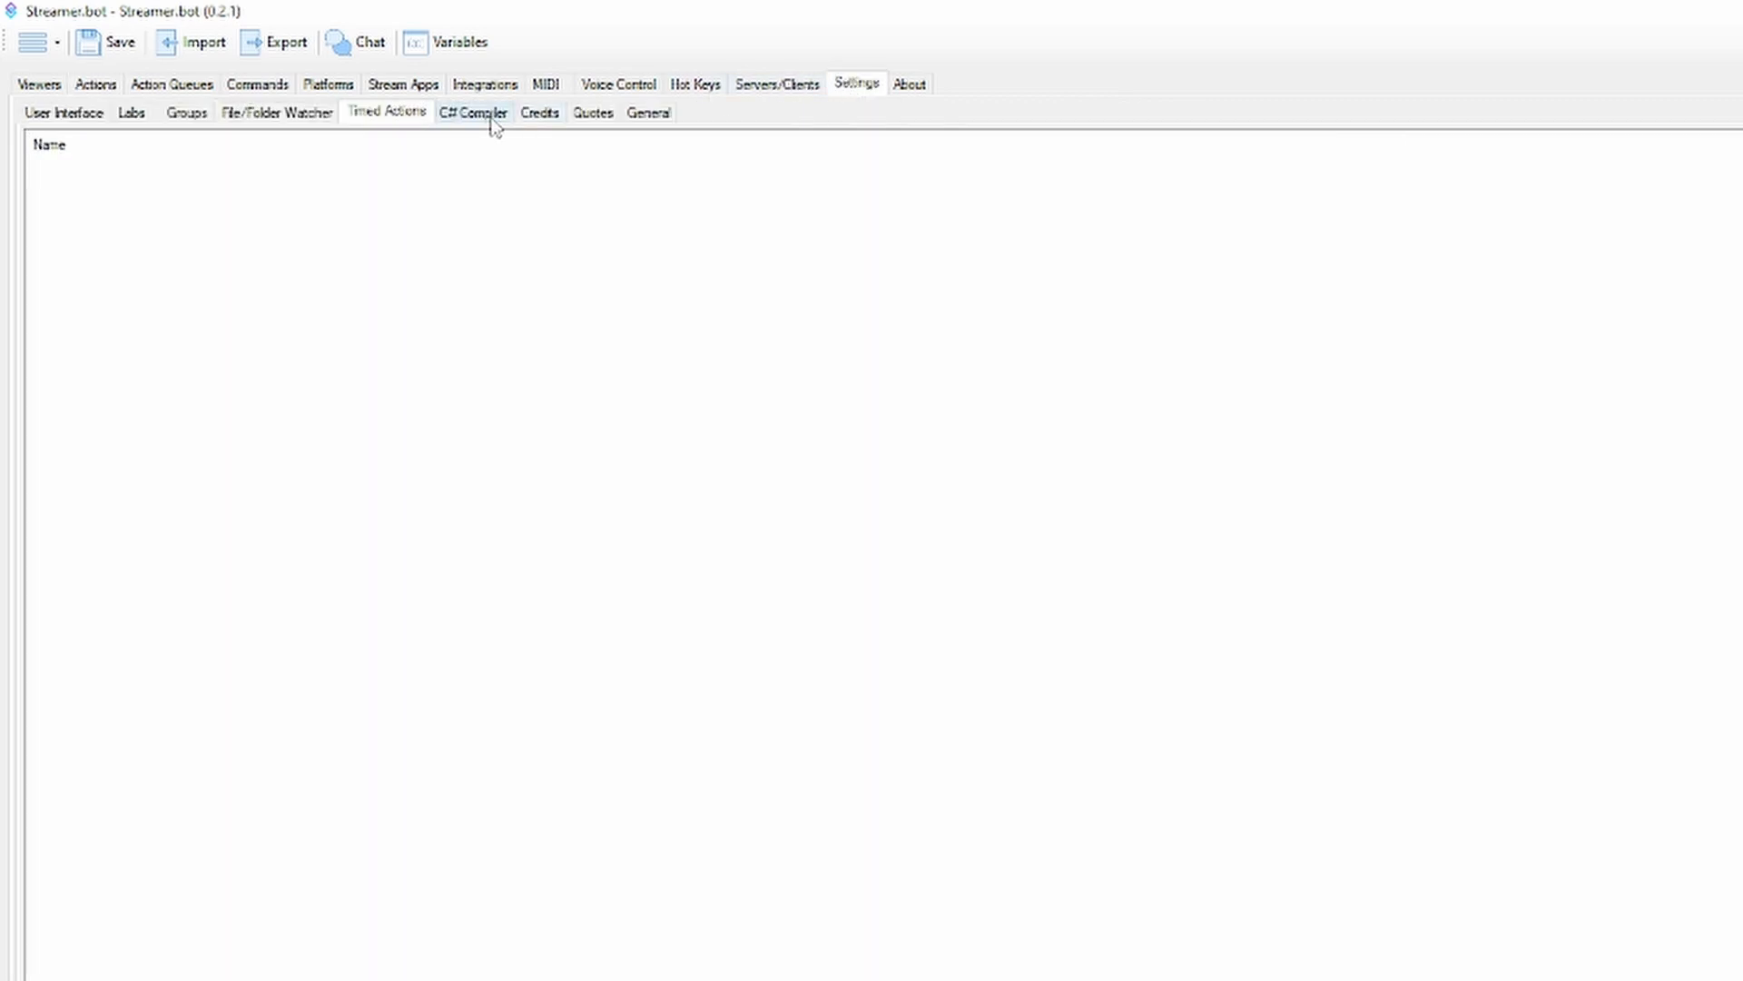
pyautogui.rightClick(278, 238)
pyautogui.click(368, 253)
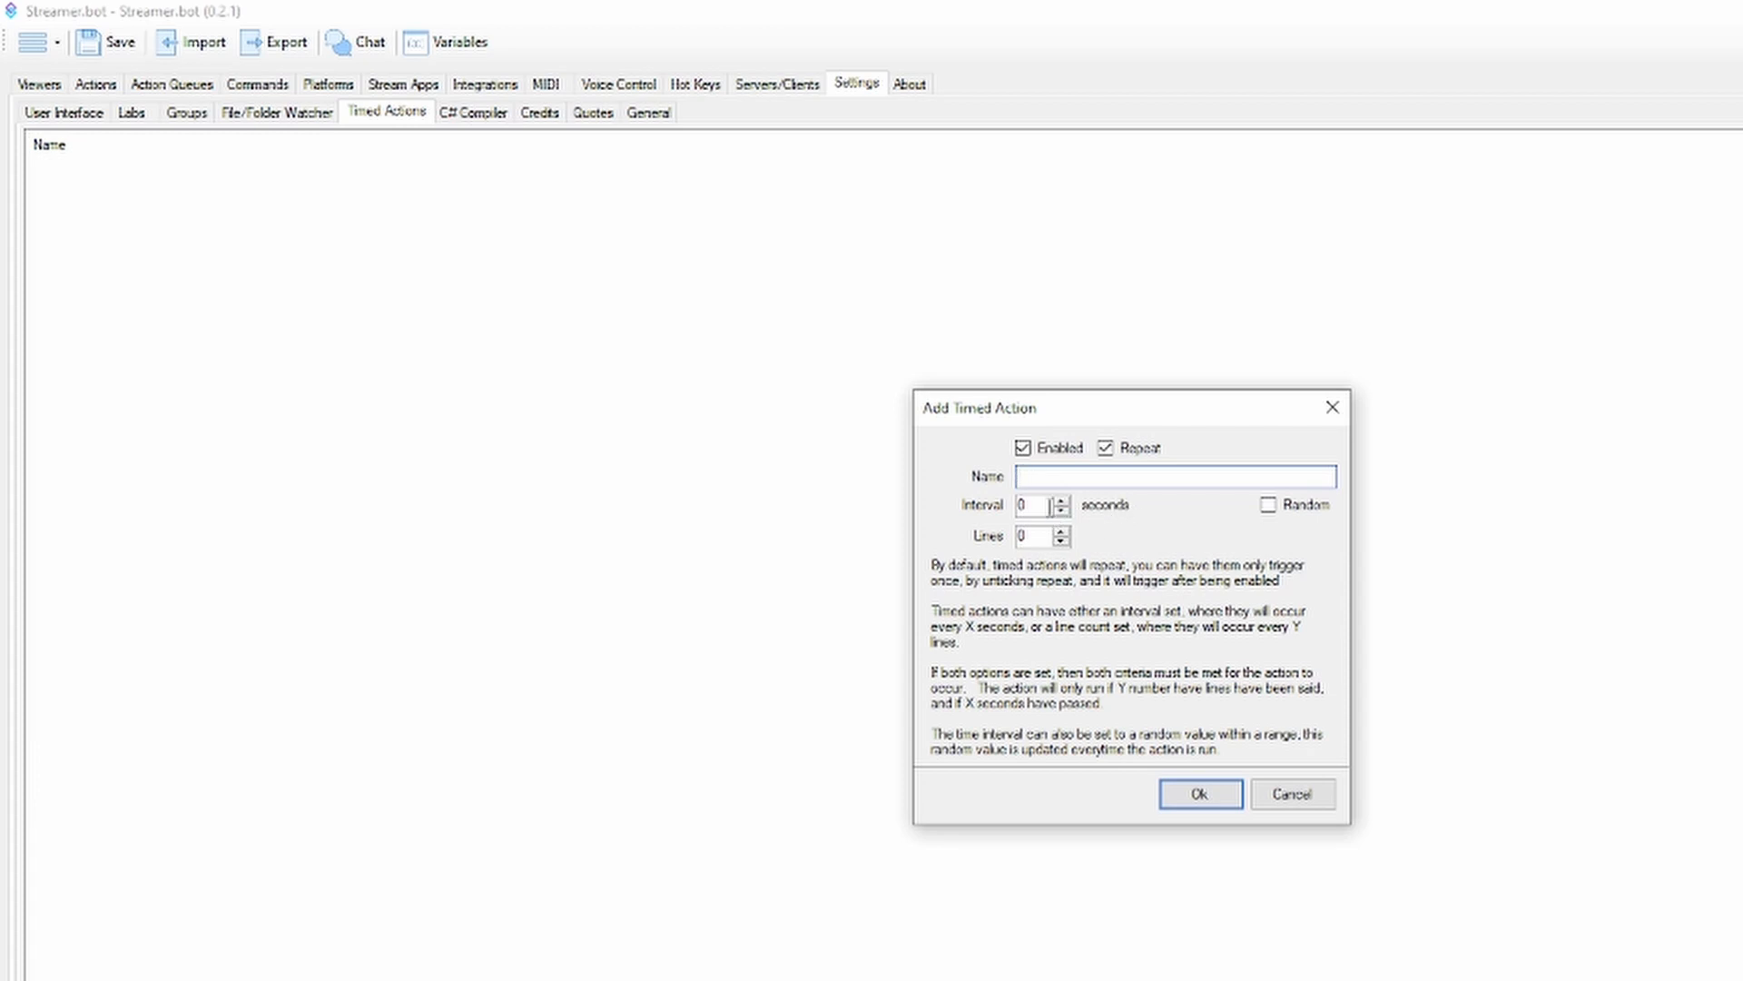
pyautogui.write('Test')
pyautogui.click(1042, 506)
pyautogui.moveTo(1038, 501); pyautogui.dragTo(902, 500)
pyautogui.write('60')
pyautogui.press('Tab')
pyautogui.write('10')
# Try a random interval with 120 seconds as the second value, turn Random off again, and save the timed action
pyautogui.click(1268, 506)
pyautogui.doubleClick(1124, 505)
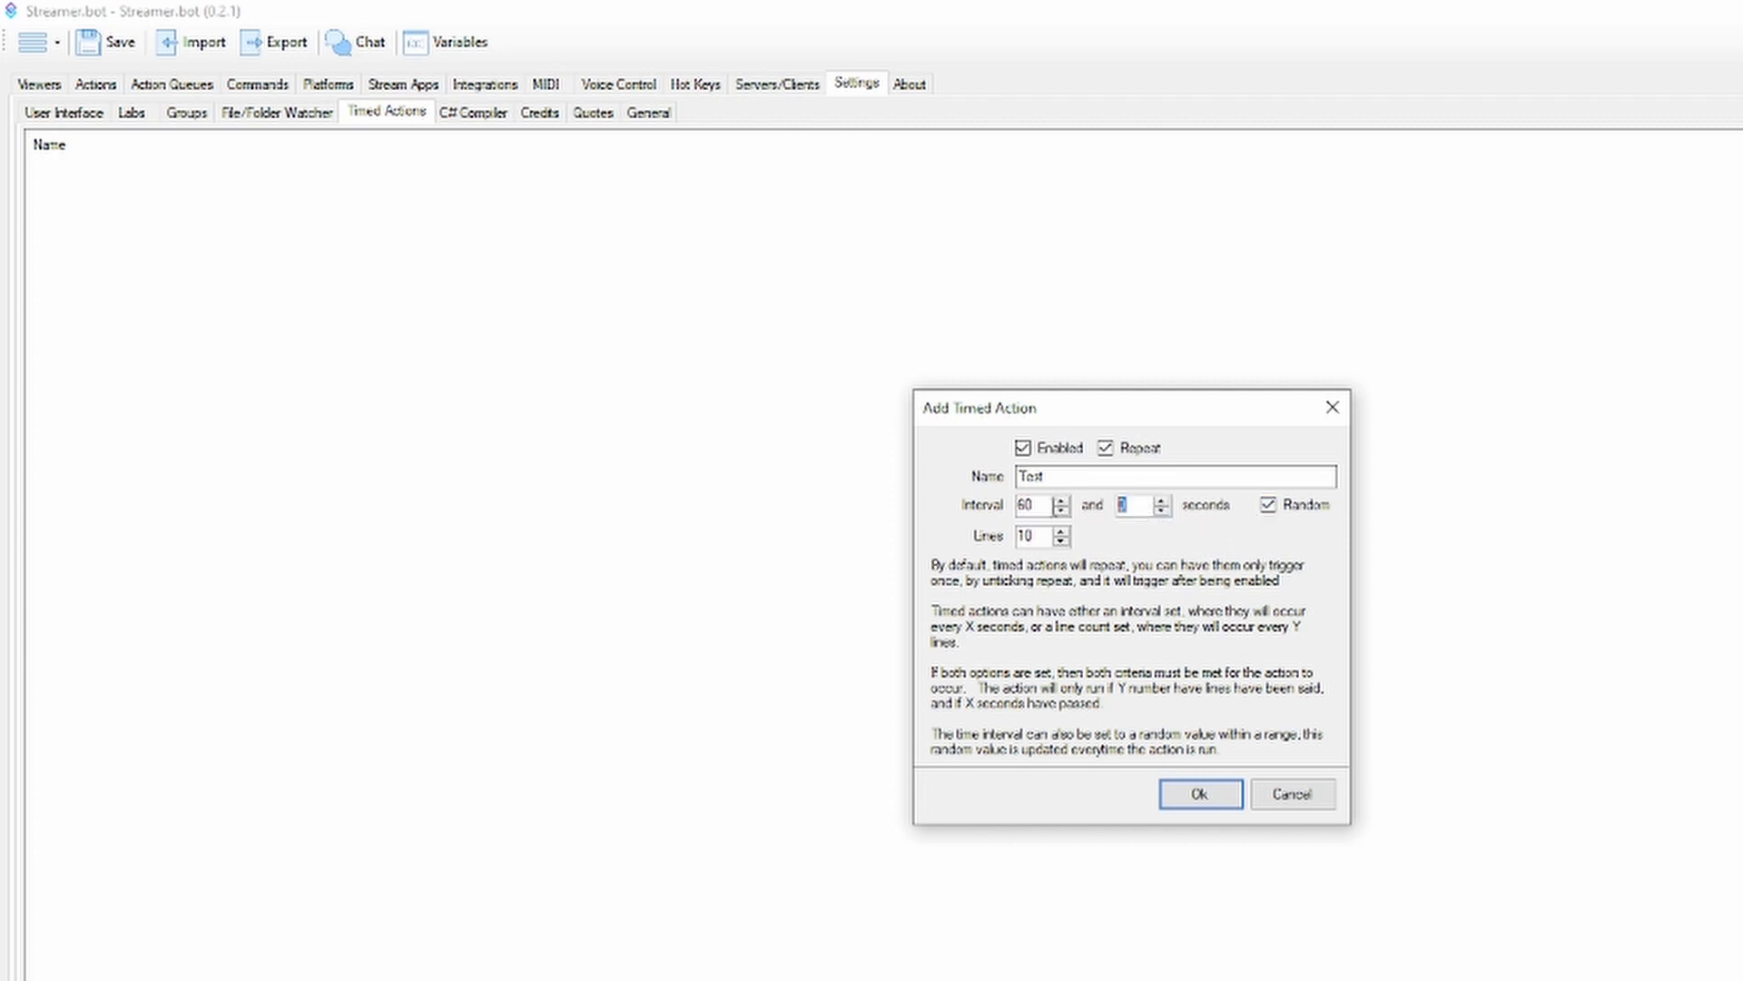
pyautogui.write('120')
pyautogui.click(1303, 507)
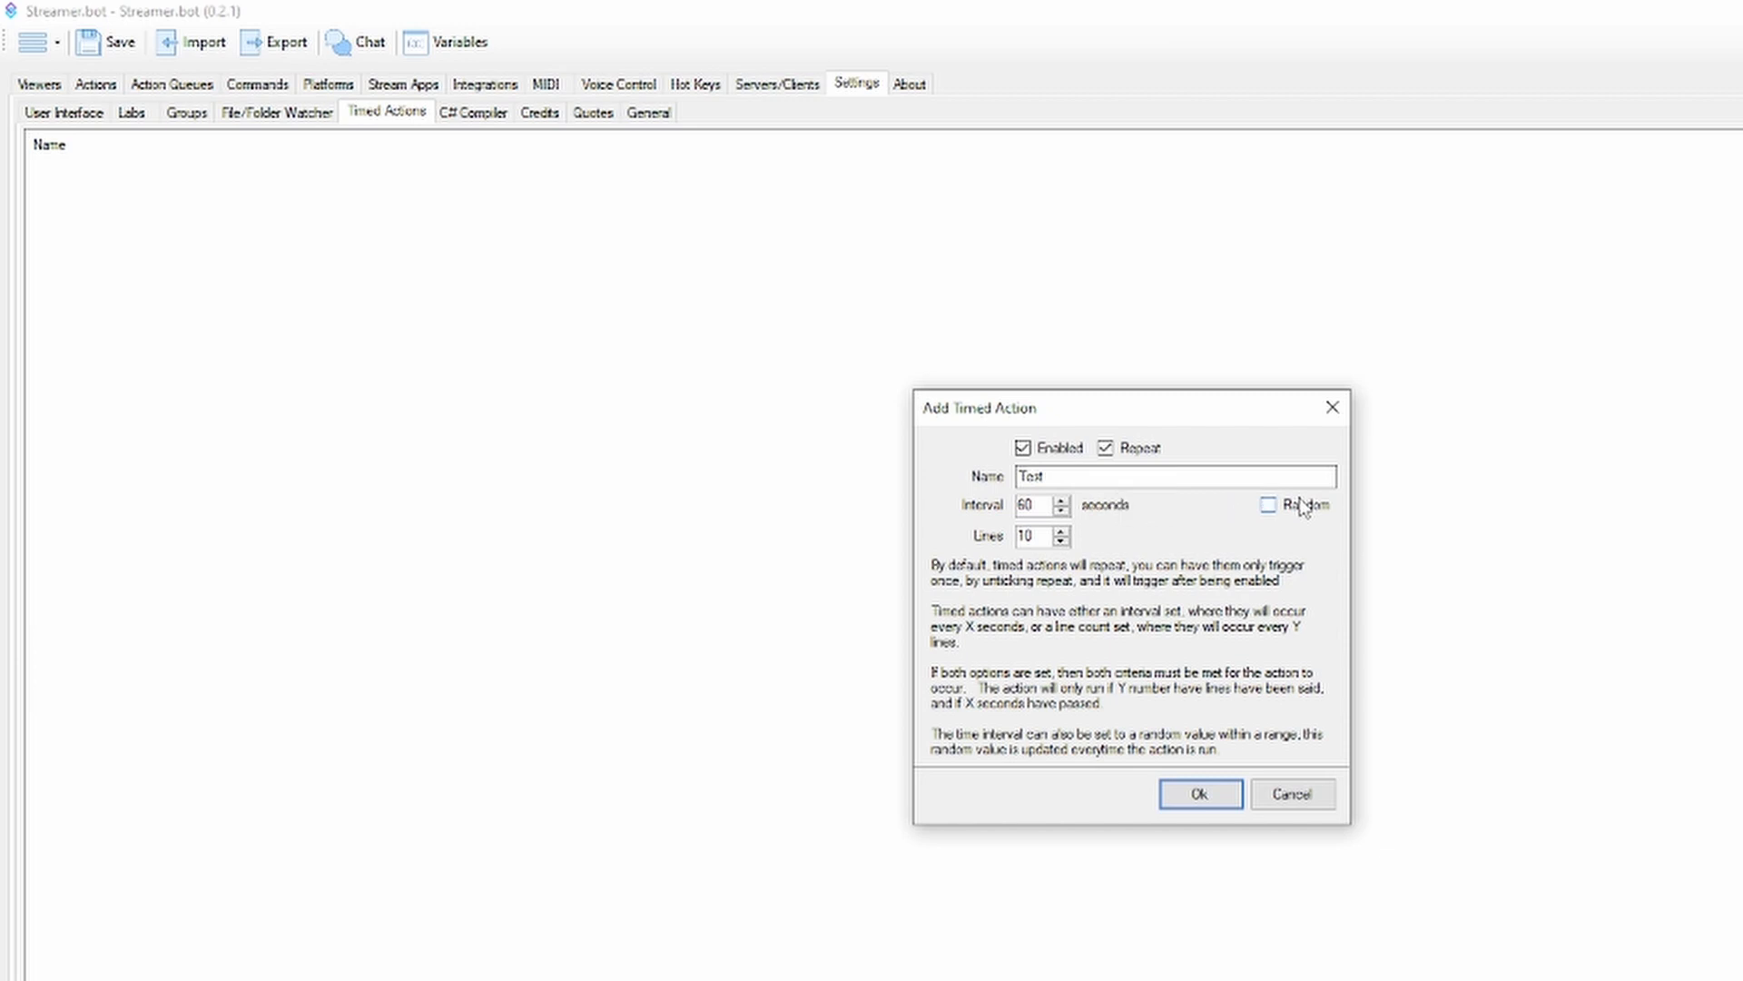
pyautogui.click(1171, 795)
# Preview a core Timed Actions trigger with the Test timer for the Test action, including the new-timer form, and cancel both dialogs
pyautogui.click(96, 84)
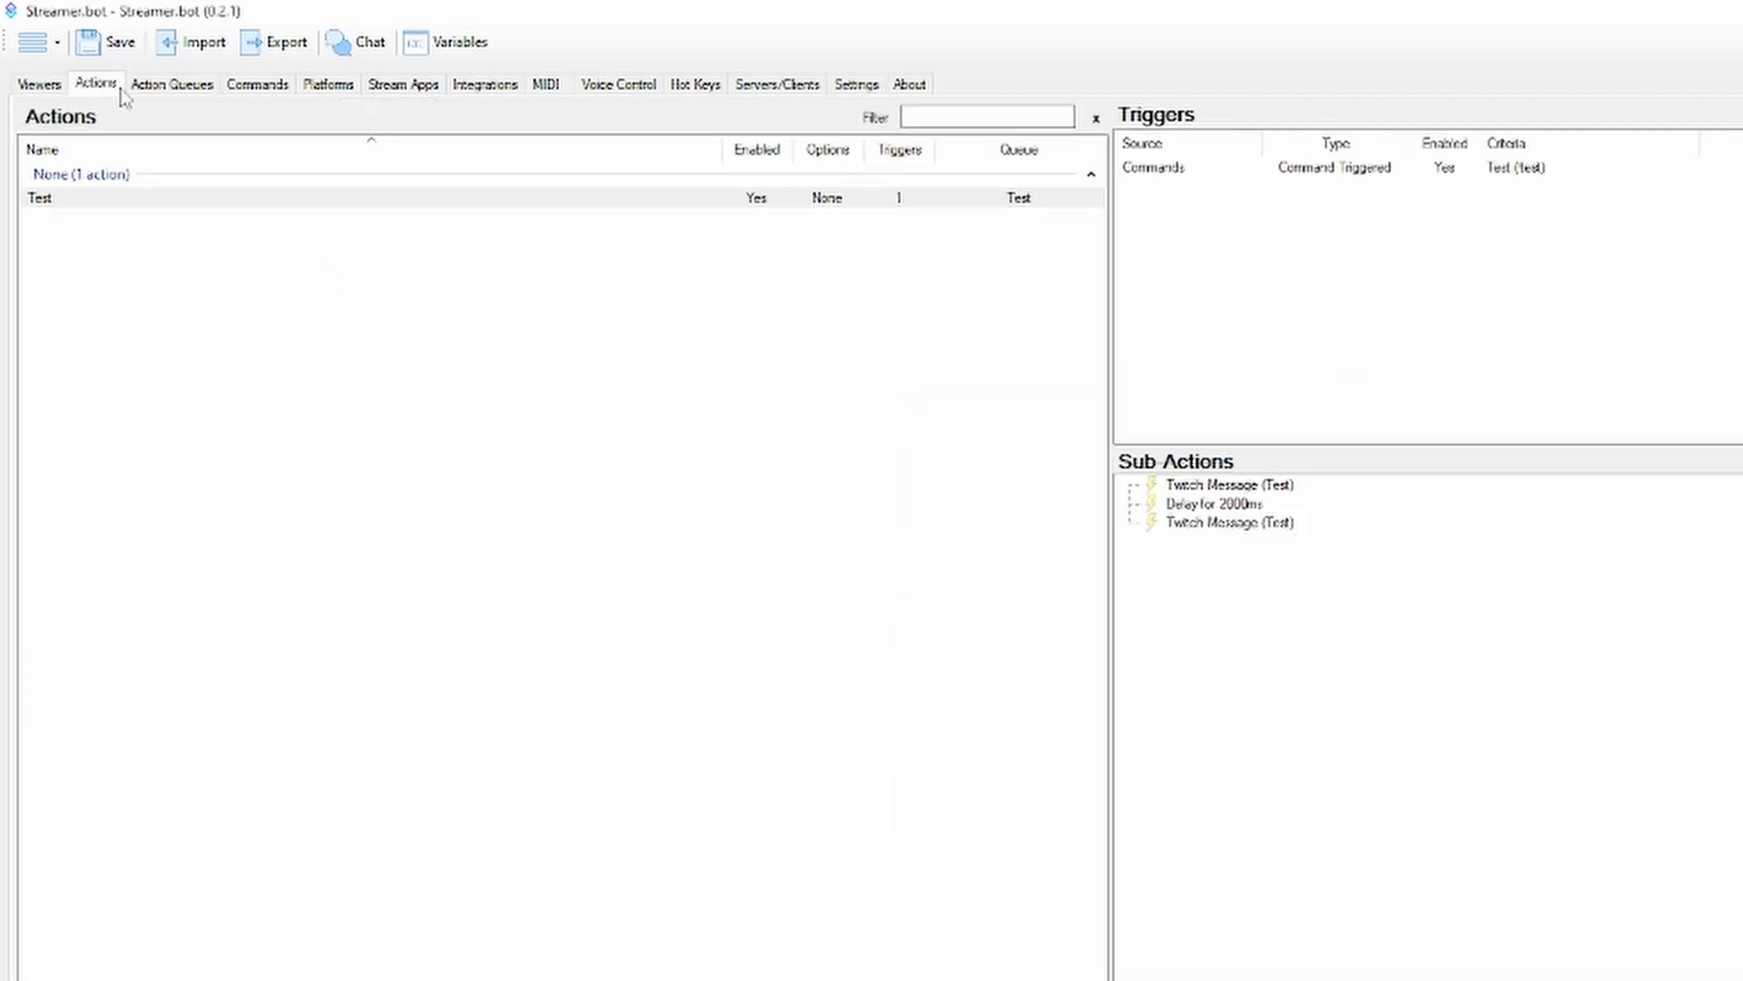
pyautogui.rightClick(1358, 306)
pyautogui.moveTo(1472, 463)
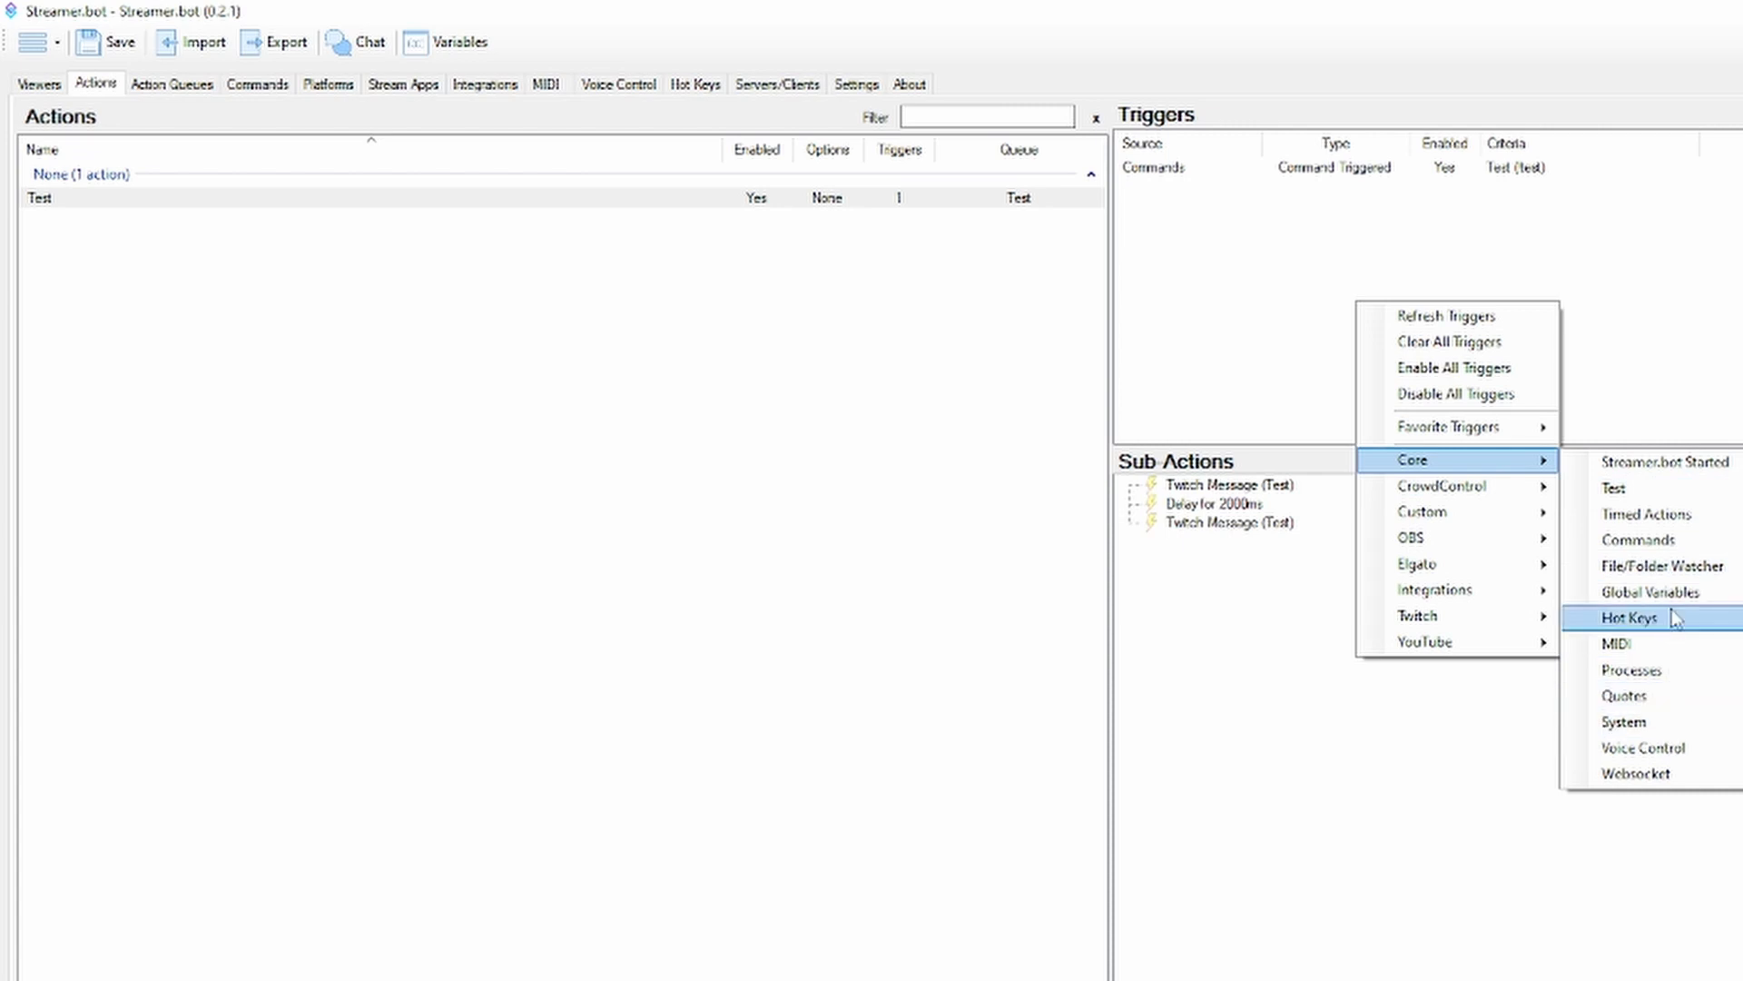
pyautogui.click(1713, 513)
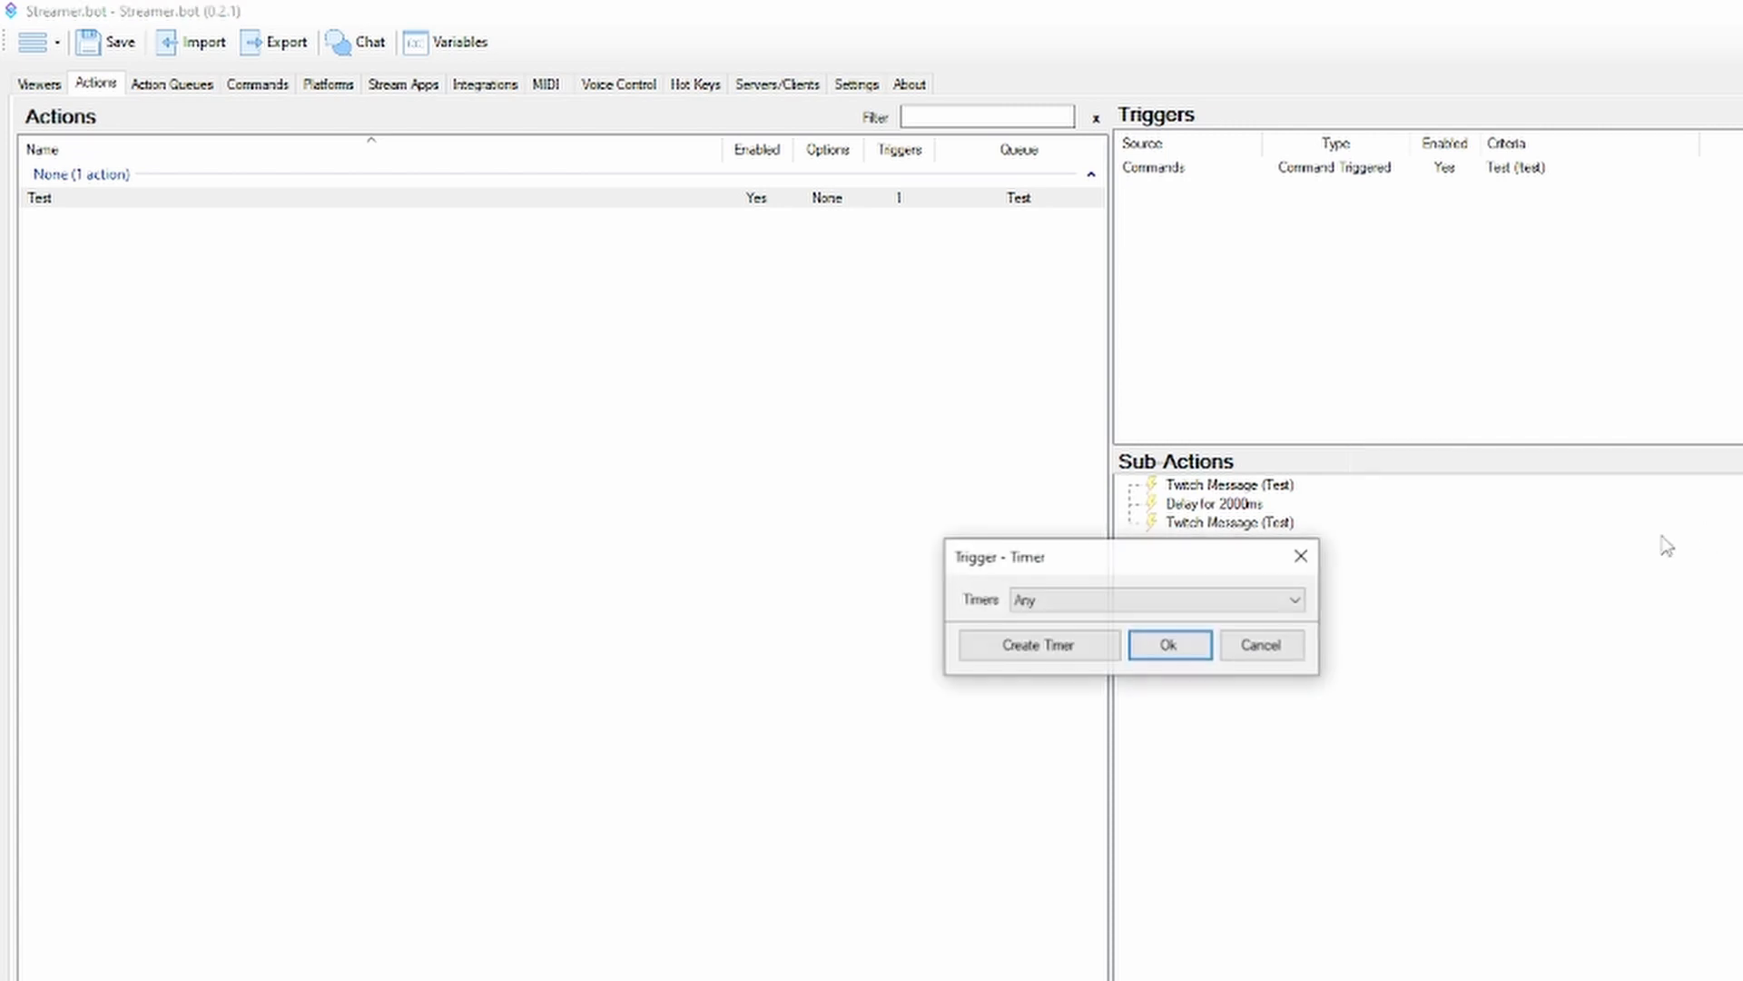
pyautogui.click(1099, 601)
pyautogui.click(1074, 639)
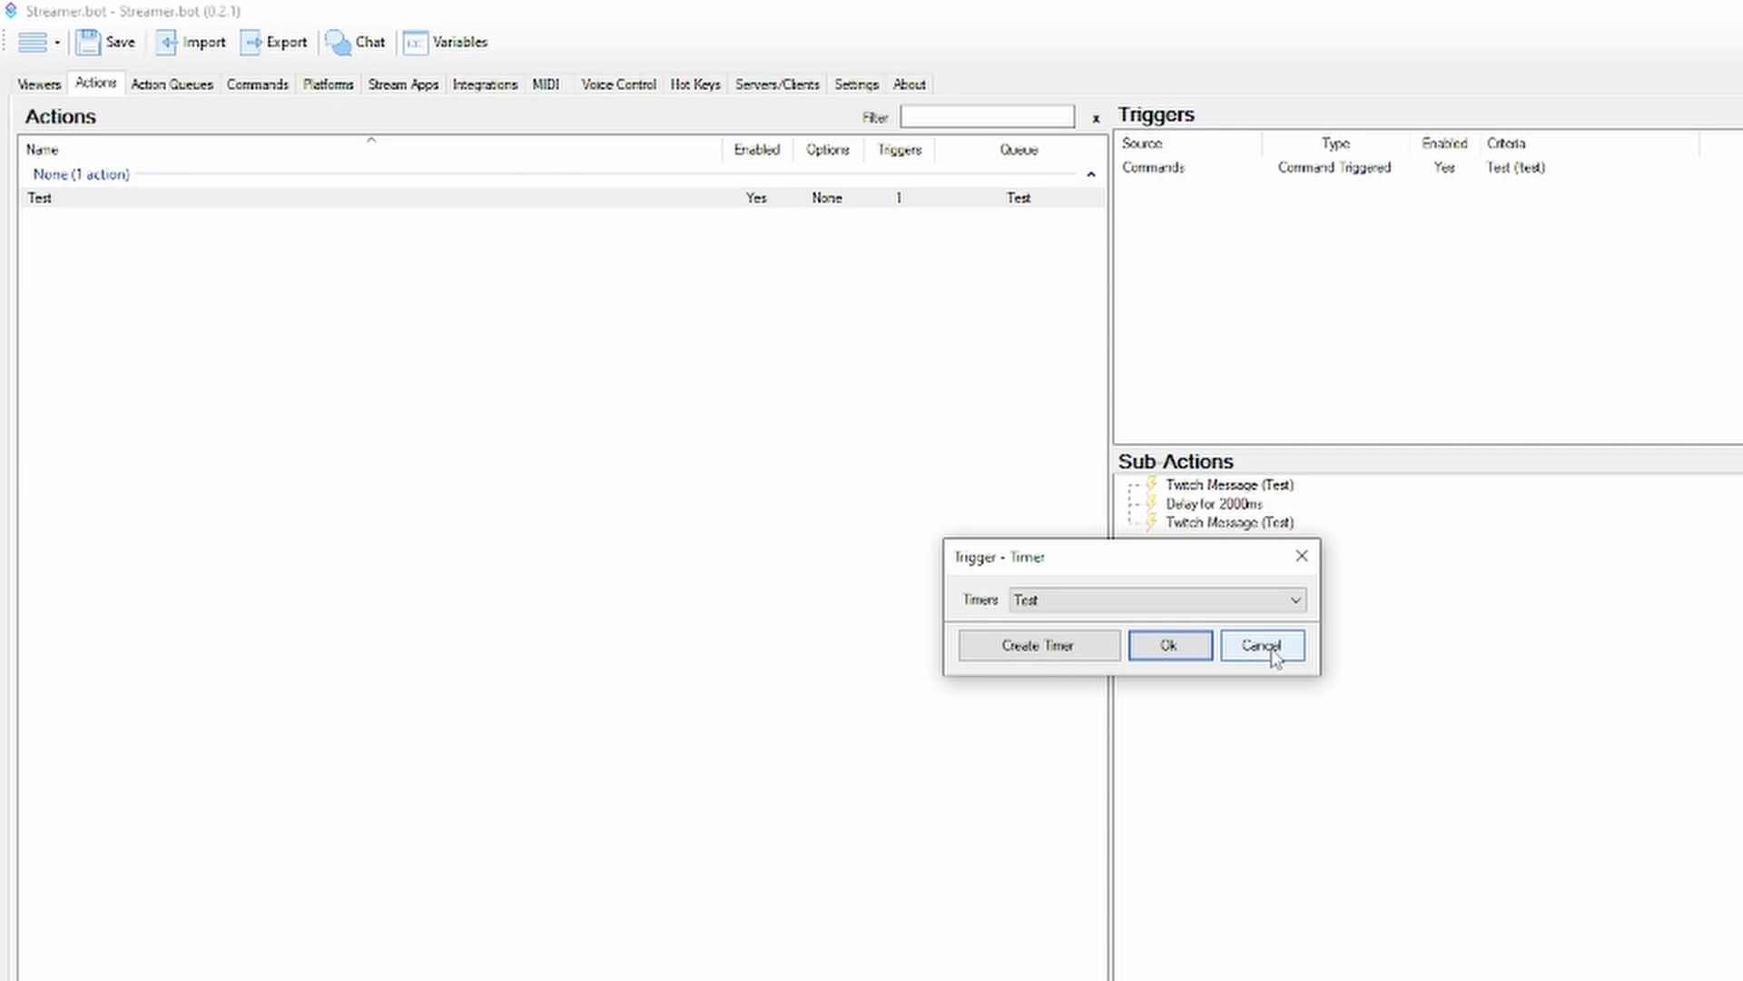
pyautogui.click(1089, 647)
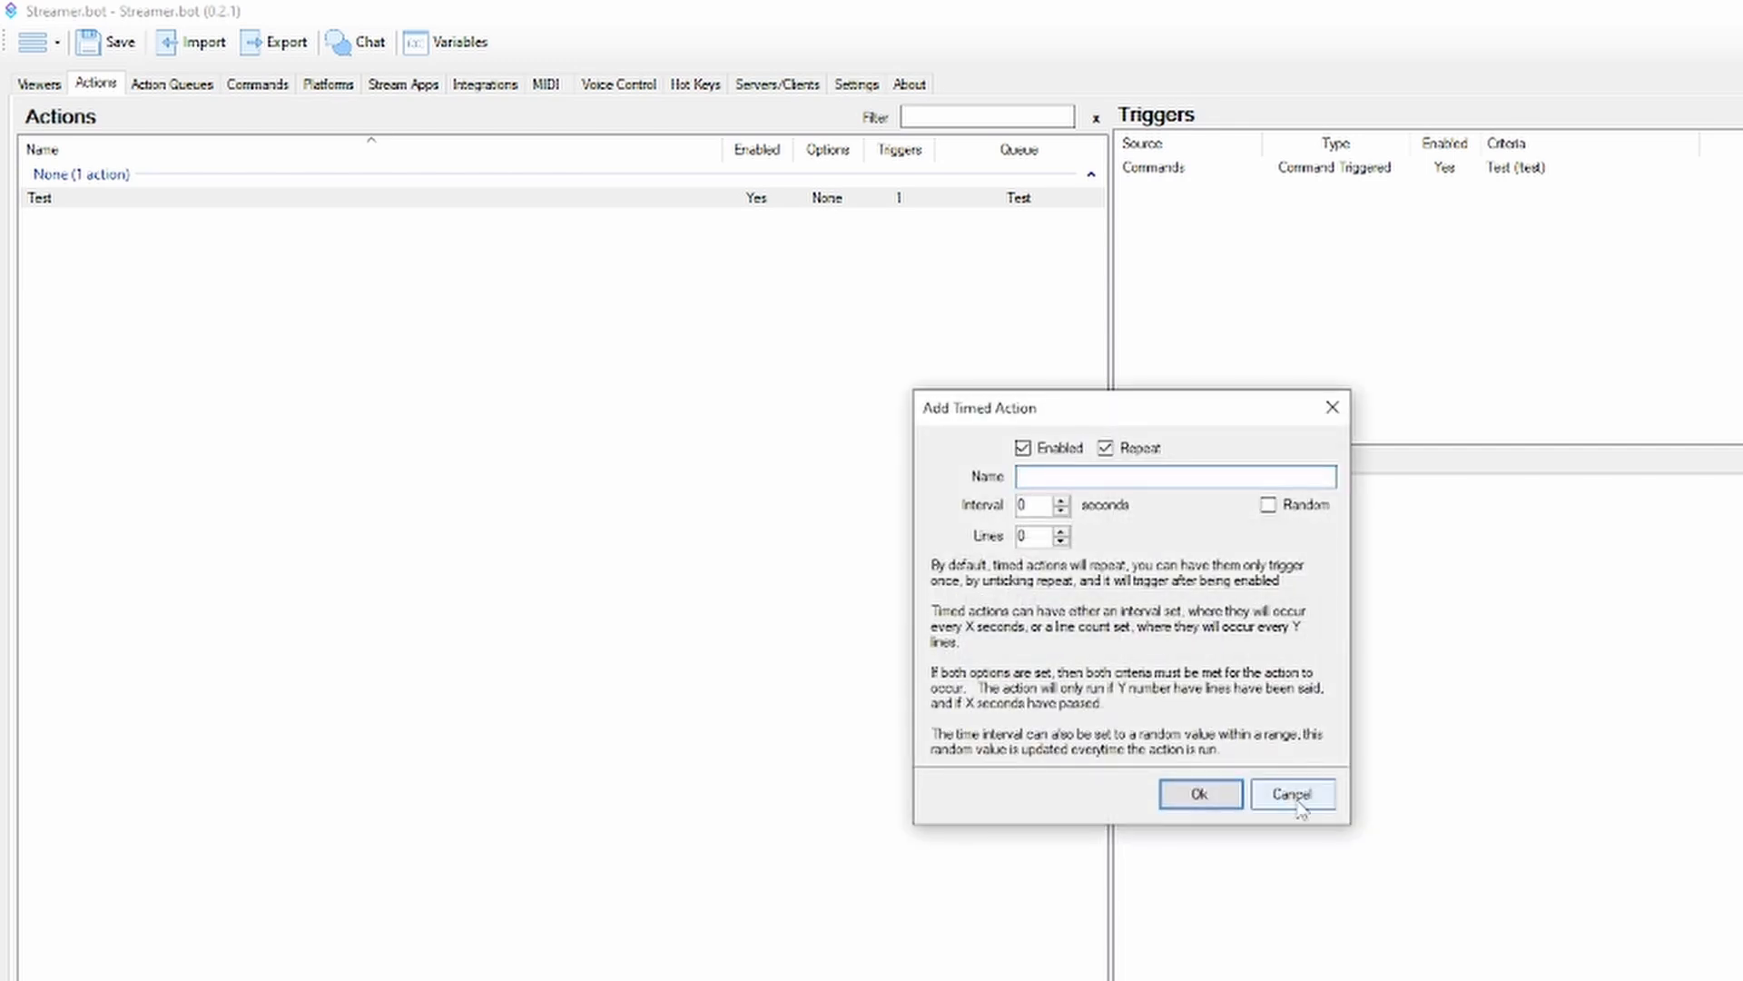
pyautogui.click(1304, 772)
pyautogui.click(1280, 656)
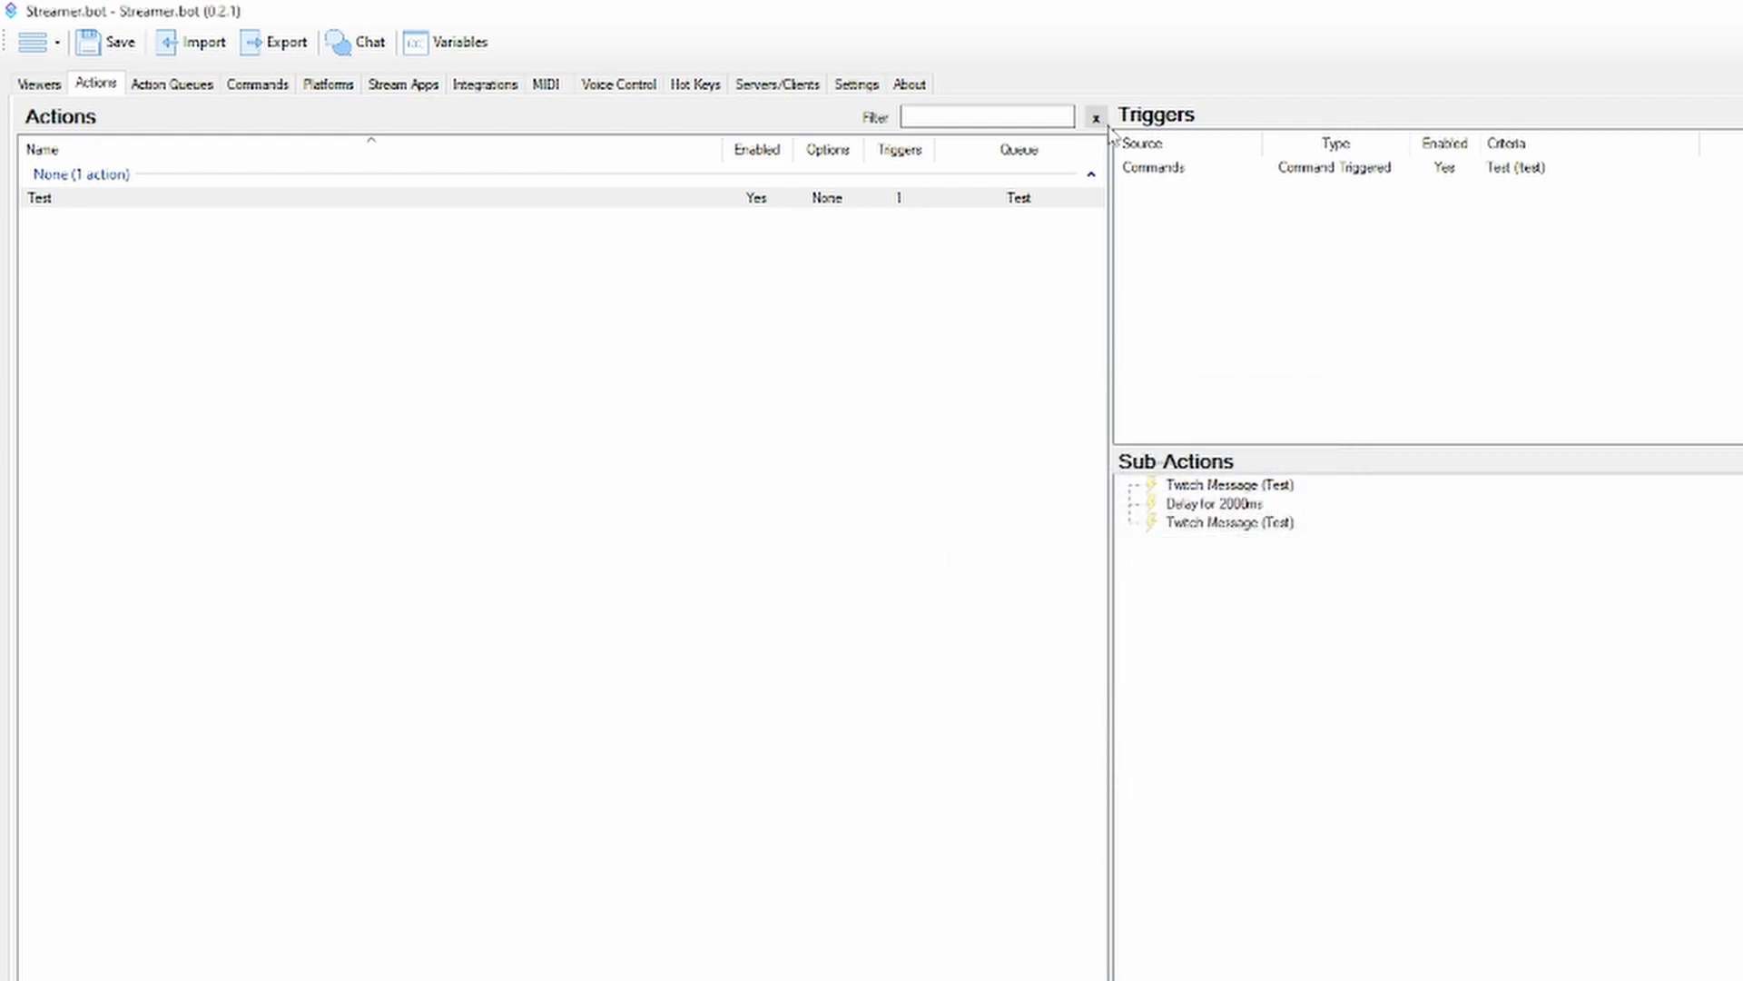
# Review the C# Compiler settings and the option to add a common reference from file, without adding one
pyautogui.click(845, 83)
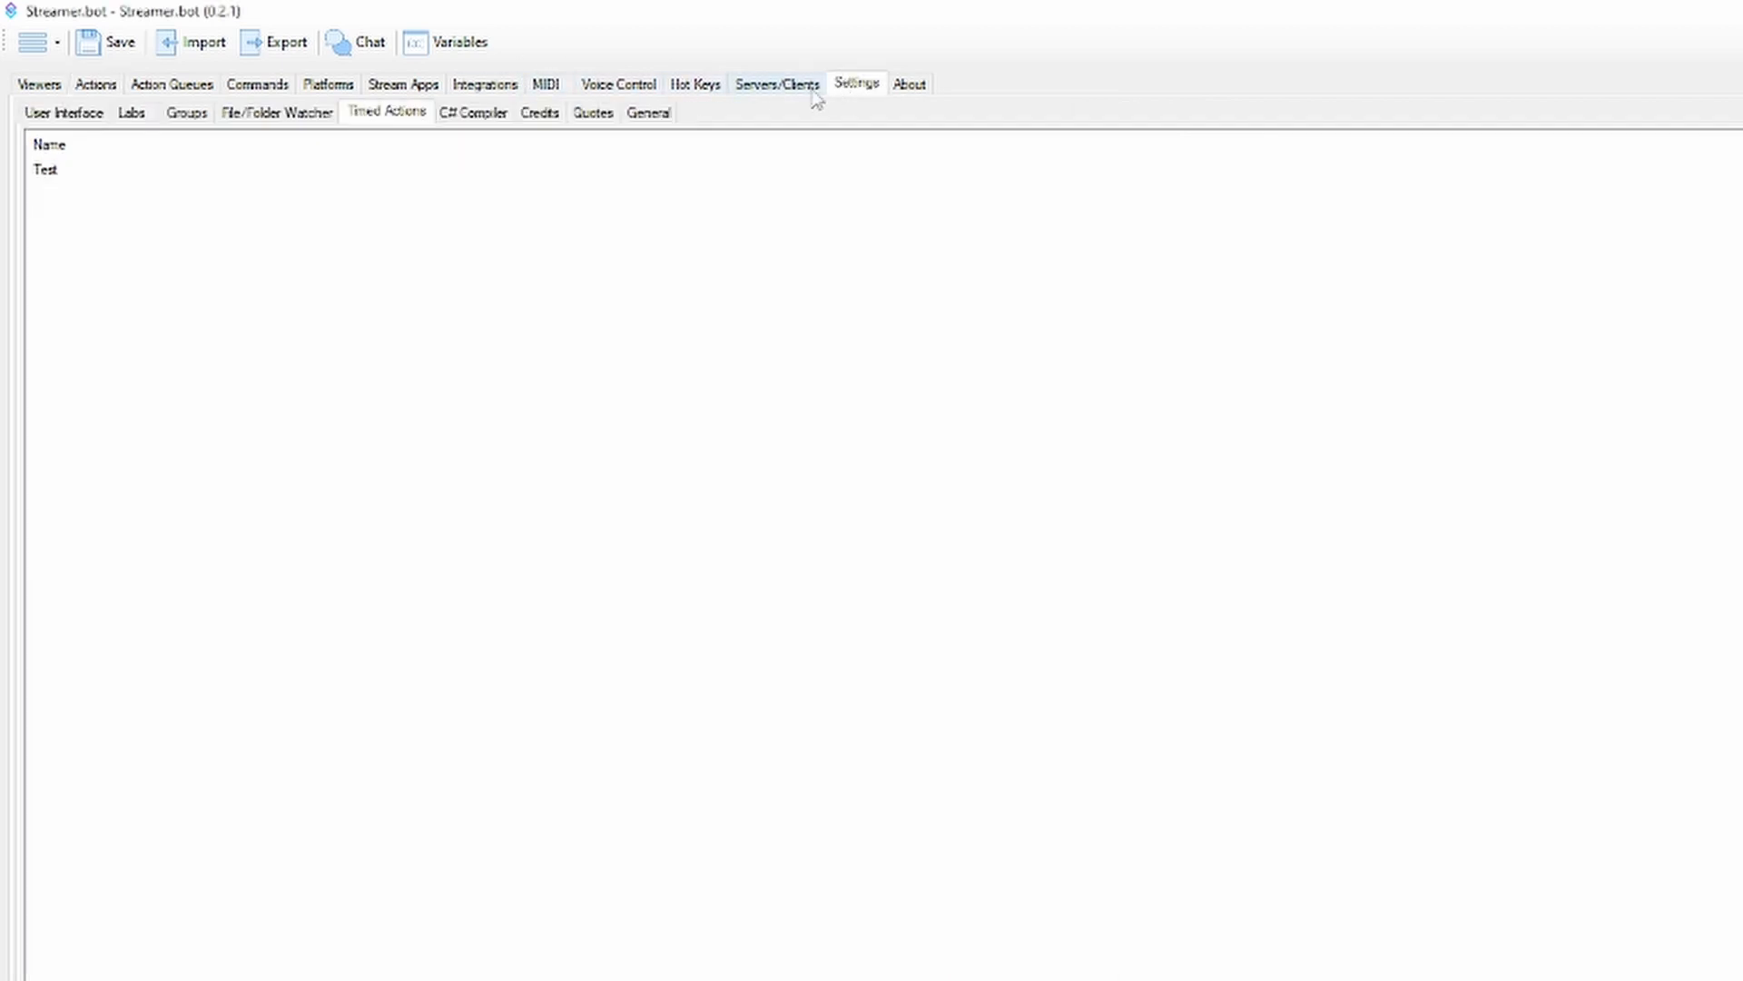
pyautogui.click(498, 113)
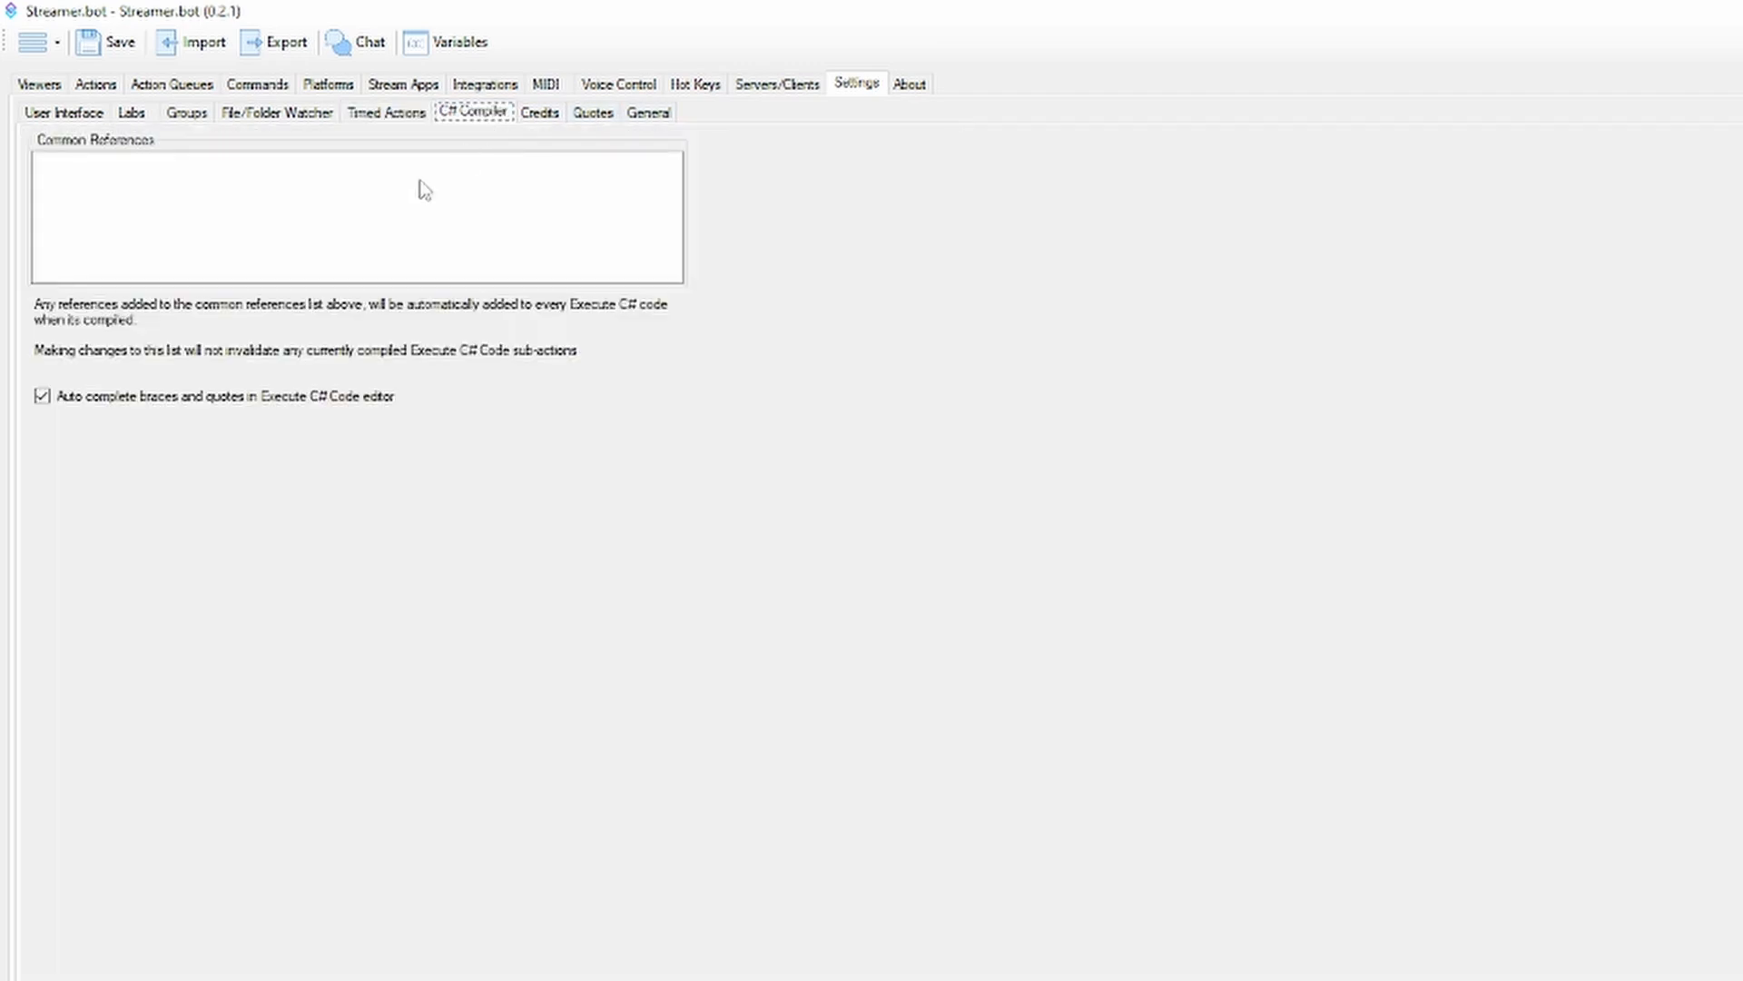
pyautogui.click(590, 114)
pyautogui.click(475, 114)
pyautogui.rightClick(367, 184)
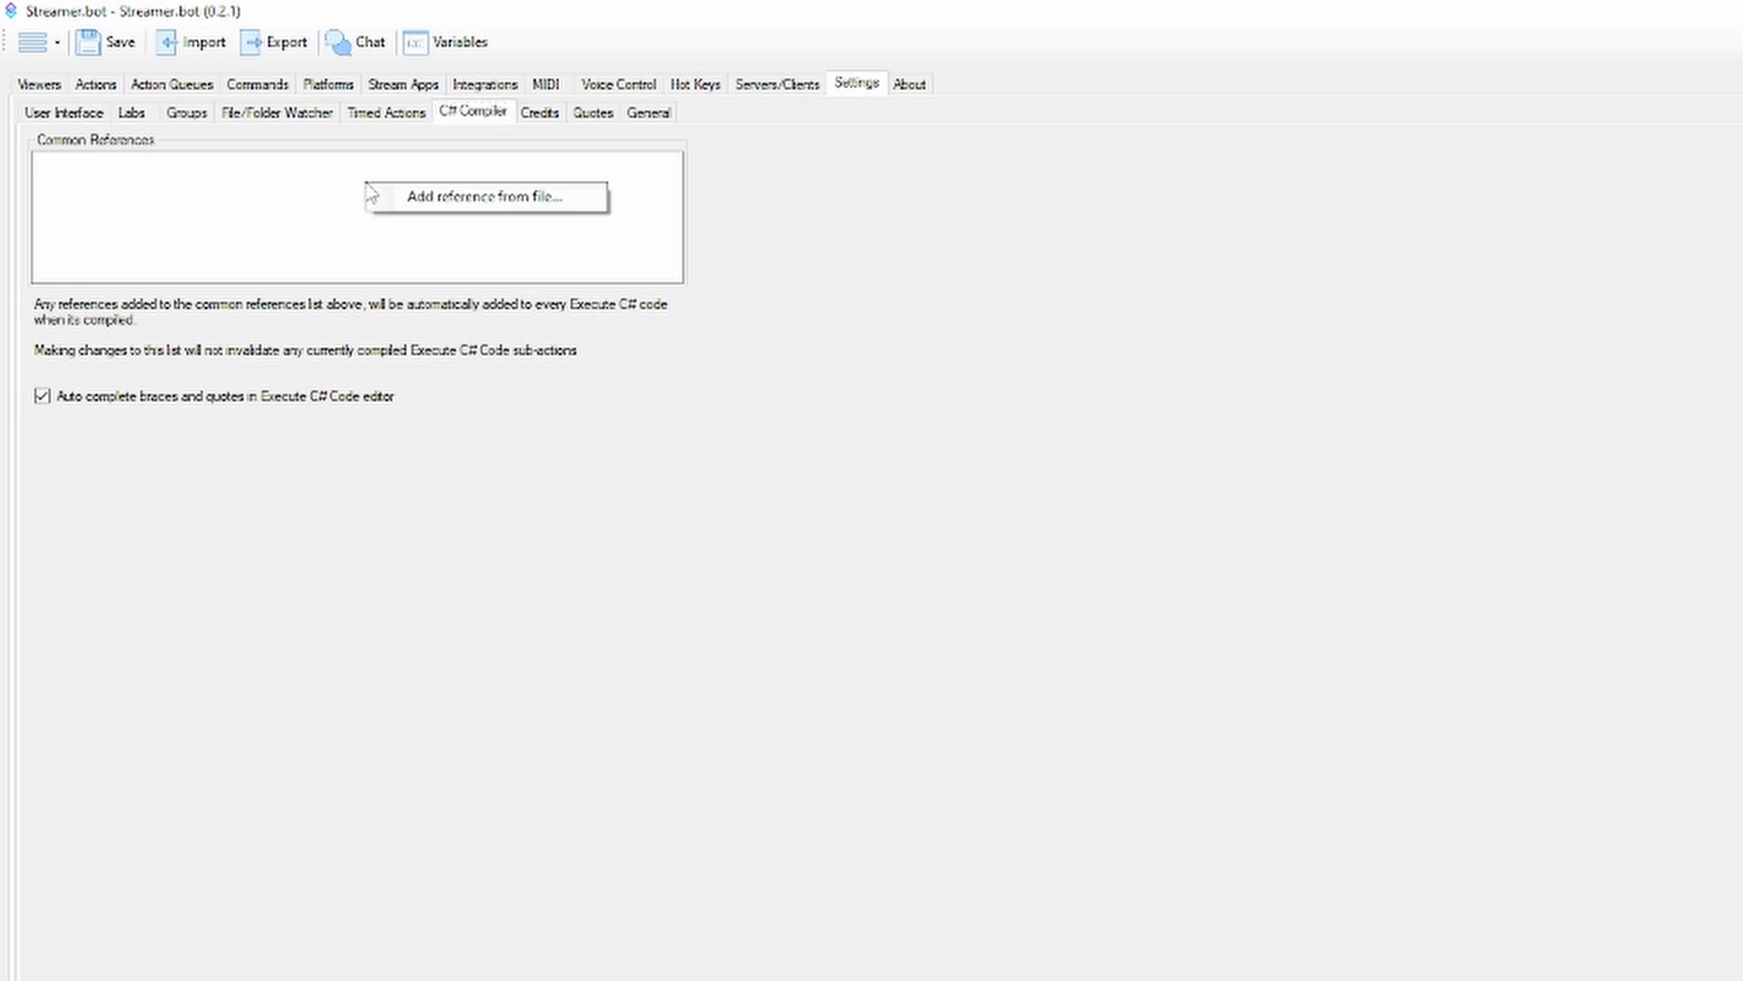
pyautogui.rightClick(282, 182)
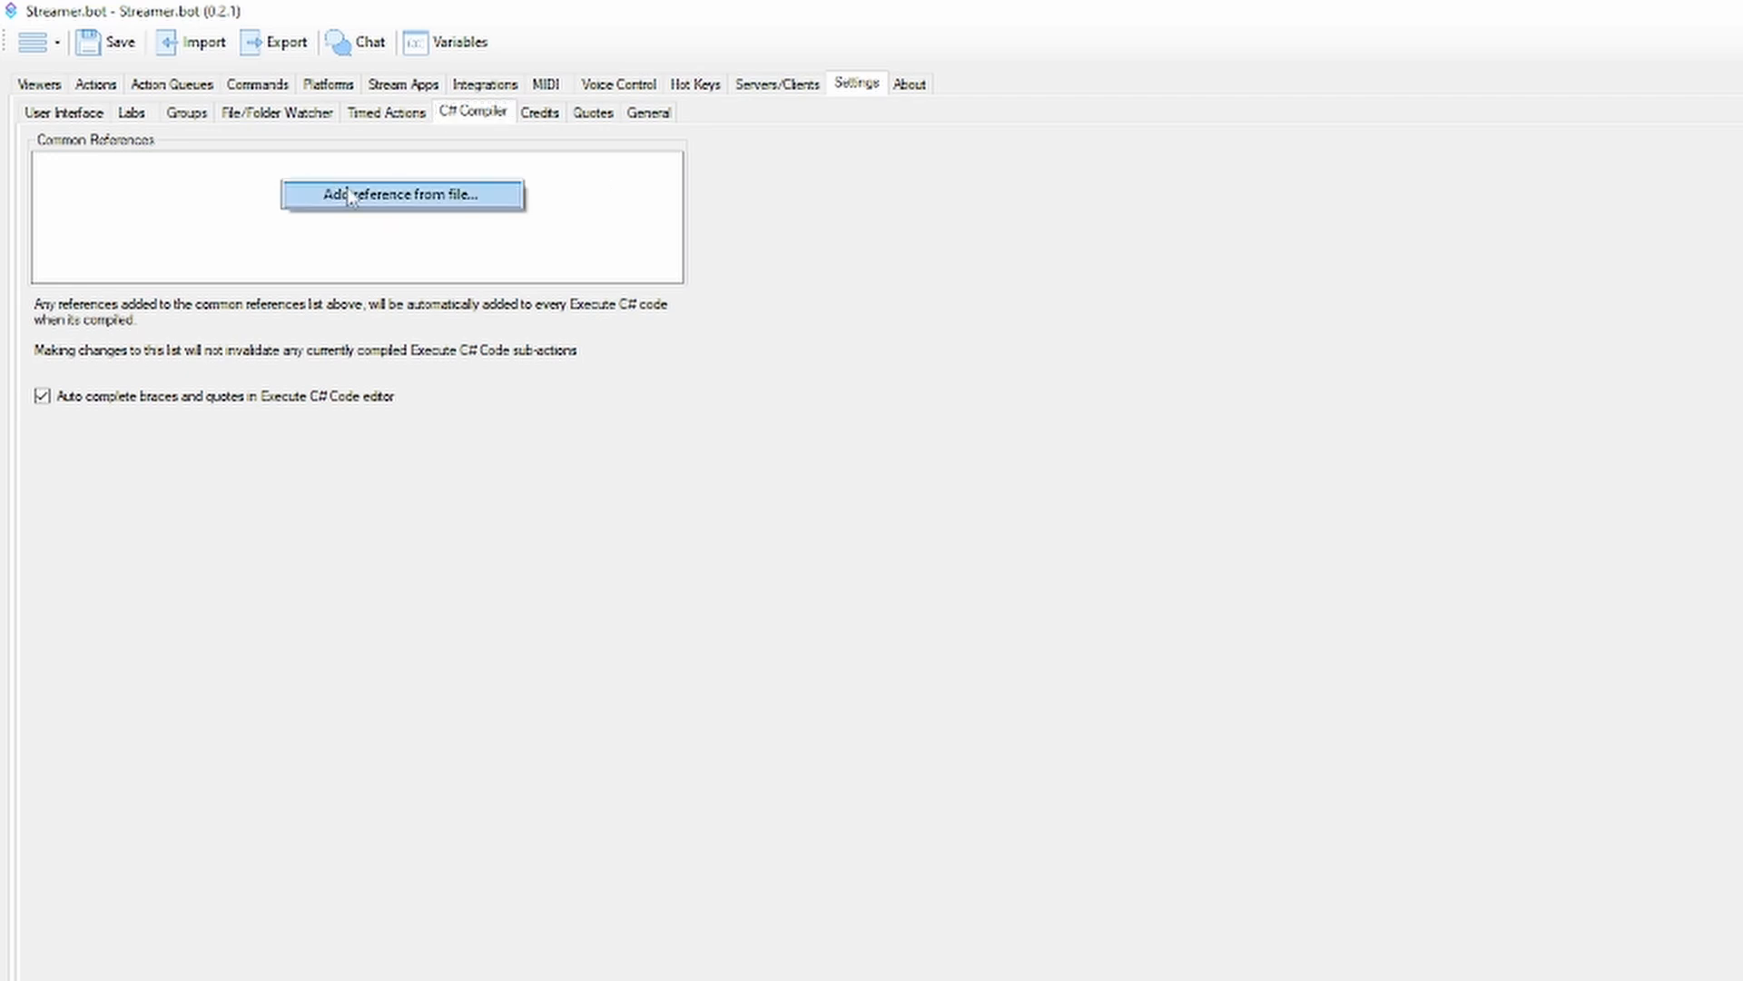
pyautogui.click(325, 250)
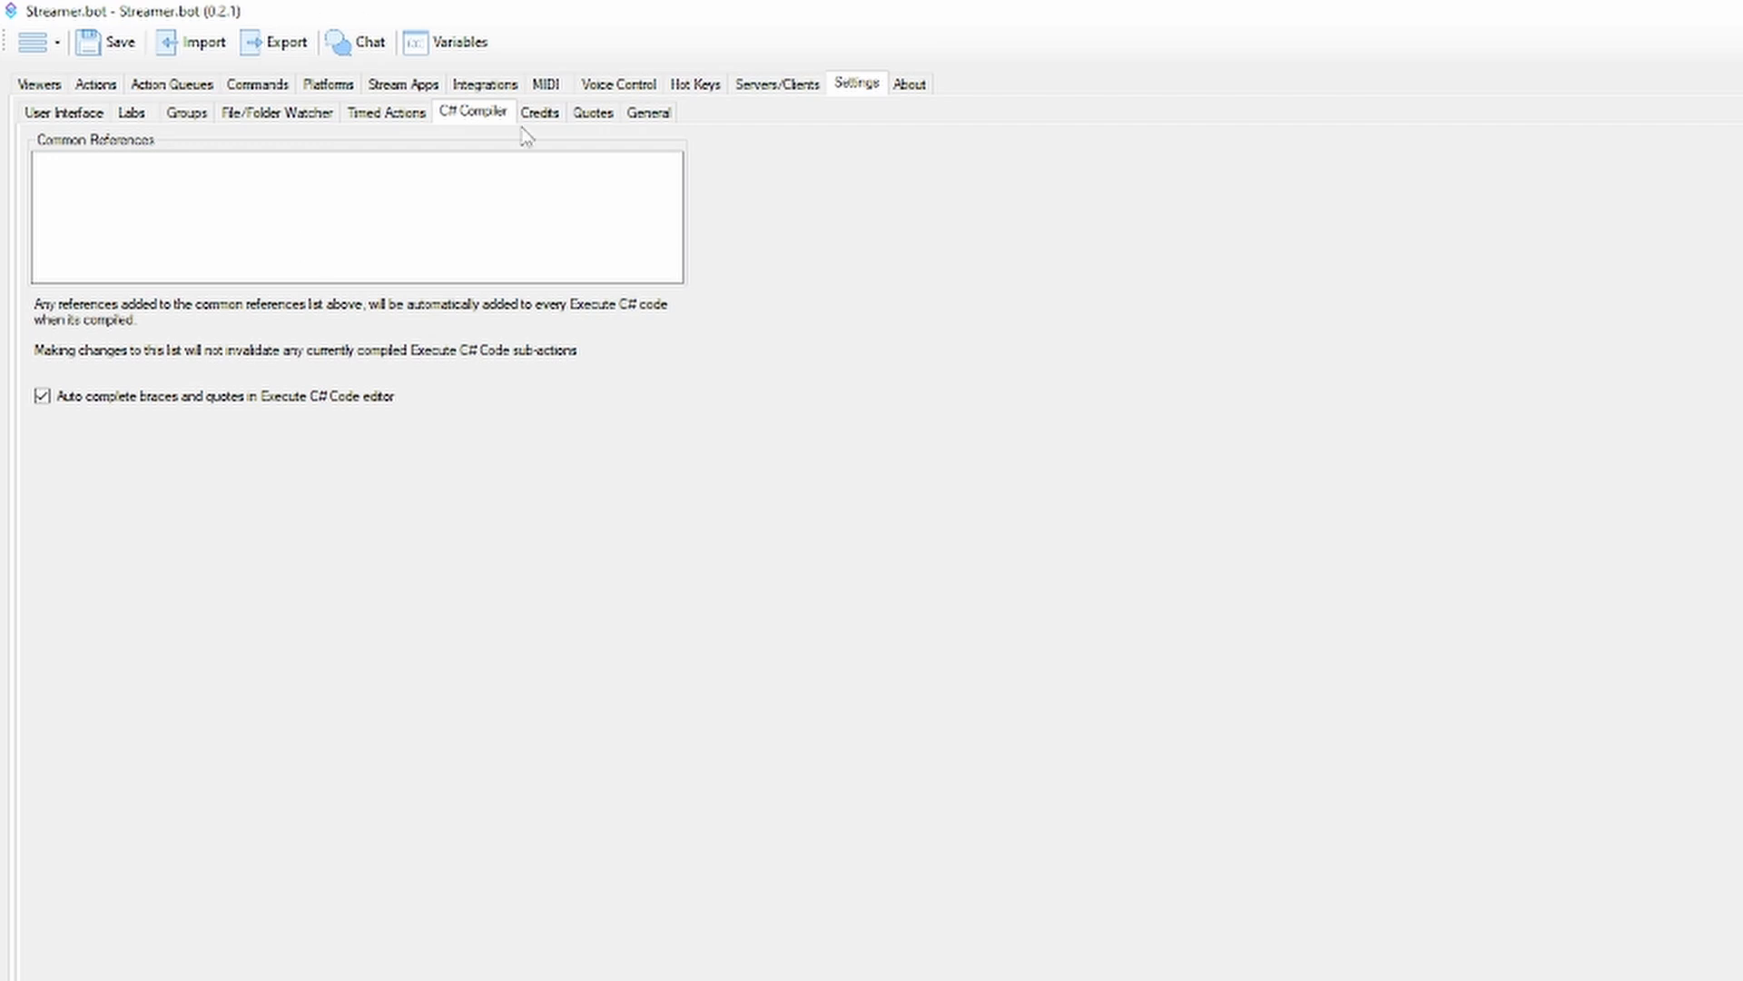
# Look through the Quotes settings and the Credits settings with their events to record, and view the About page
pyautogui.click(581, 117)
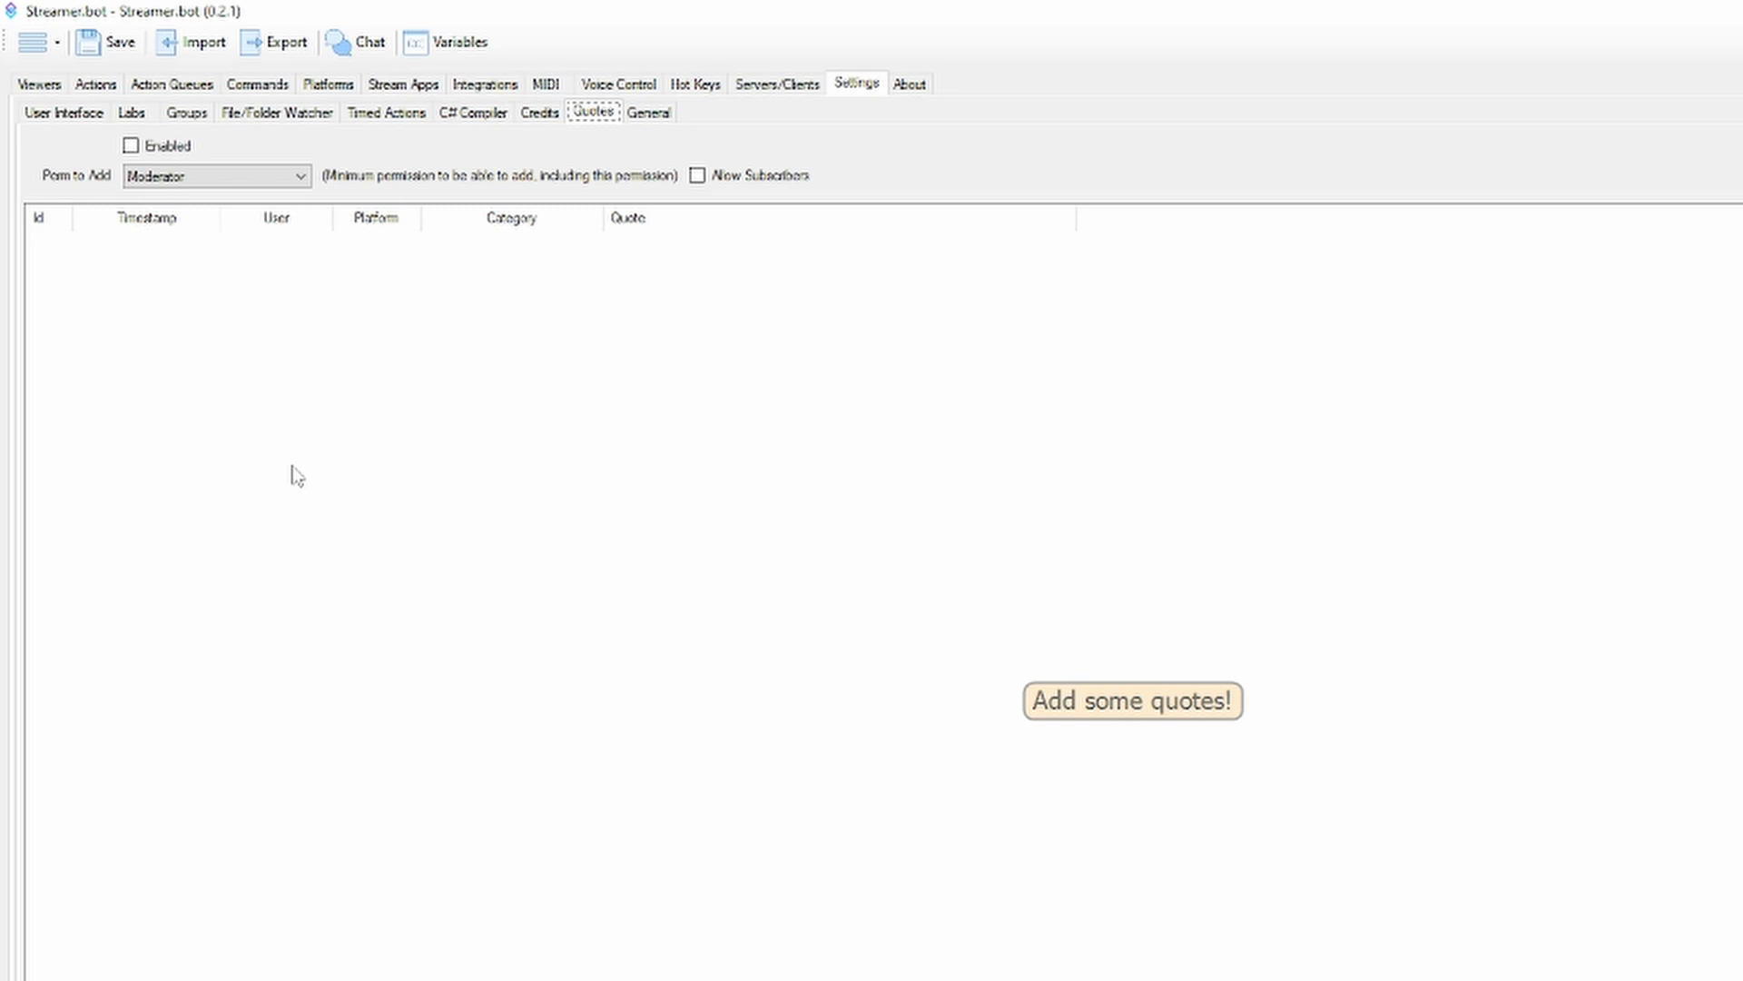
pyautogui.click(420, 347)
pyautogui.click(540, 112)
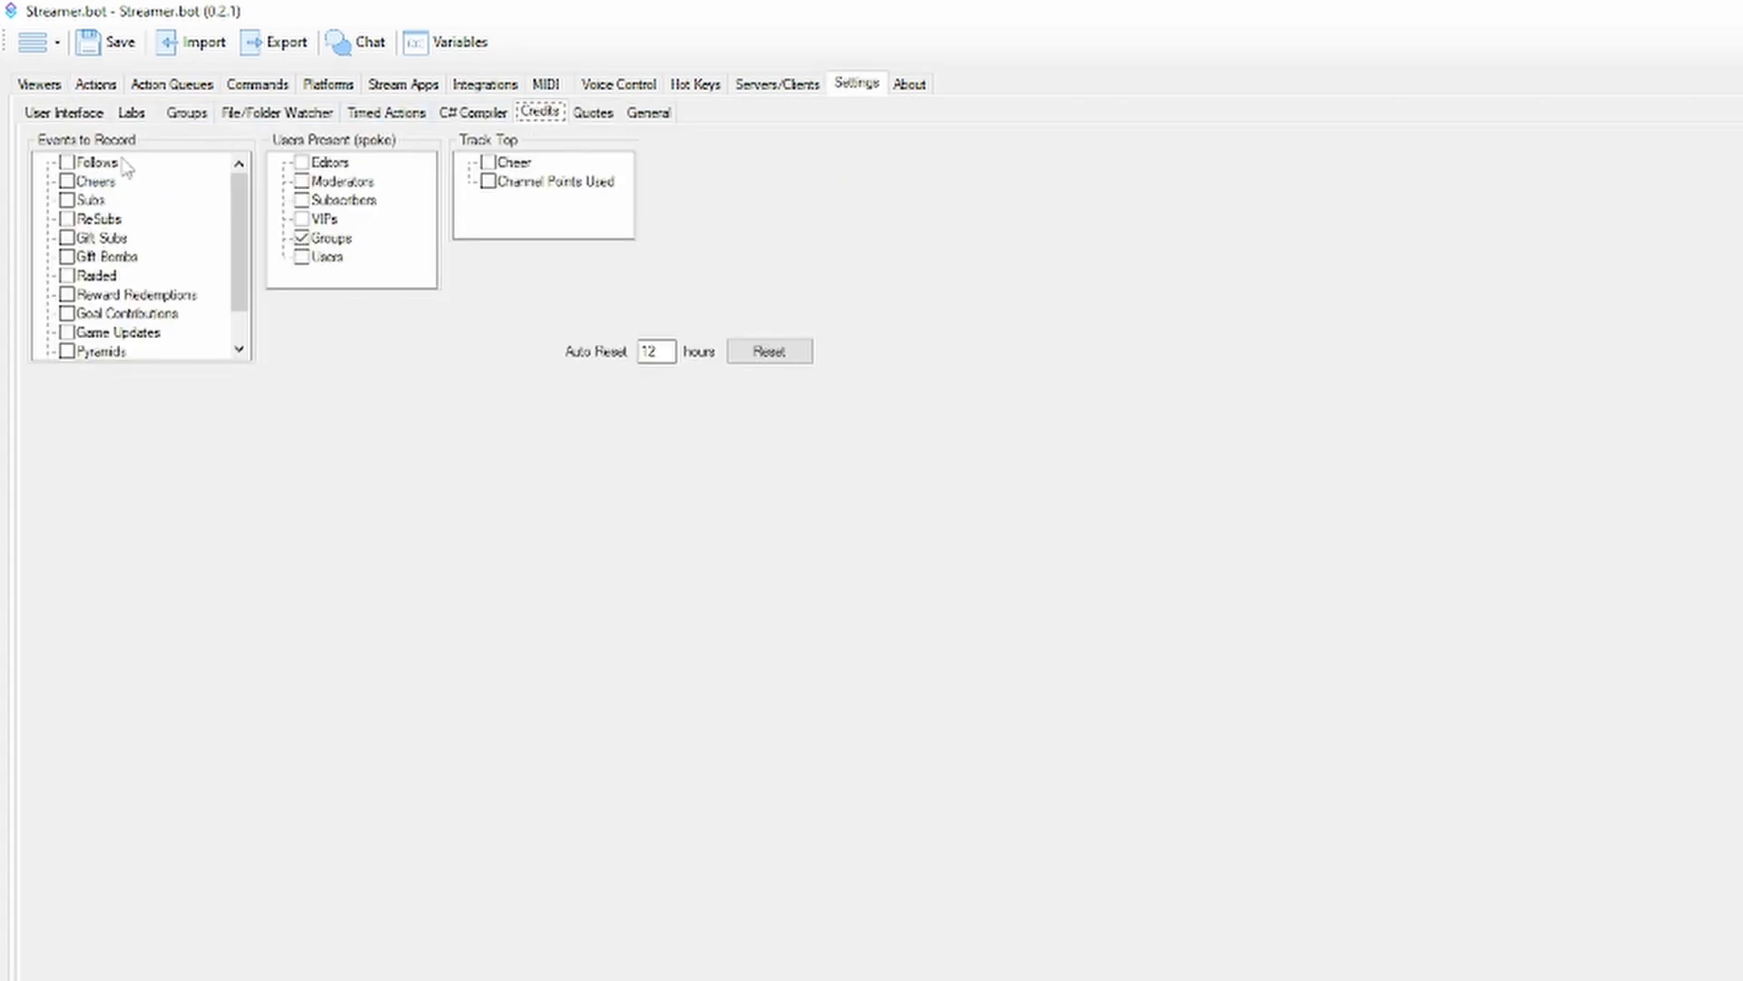
pyautogui.scroll(-1, 118, 232)
pyautogui.scroll(1, 134, 261)
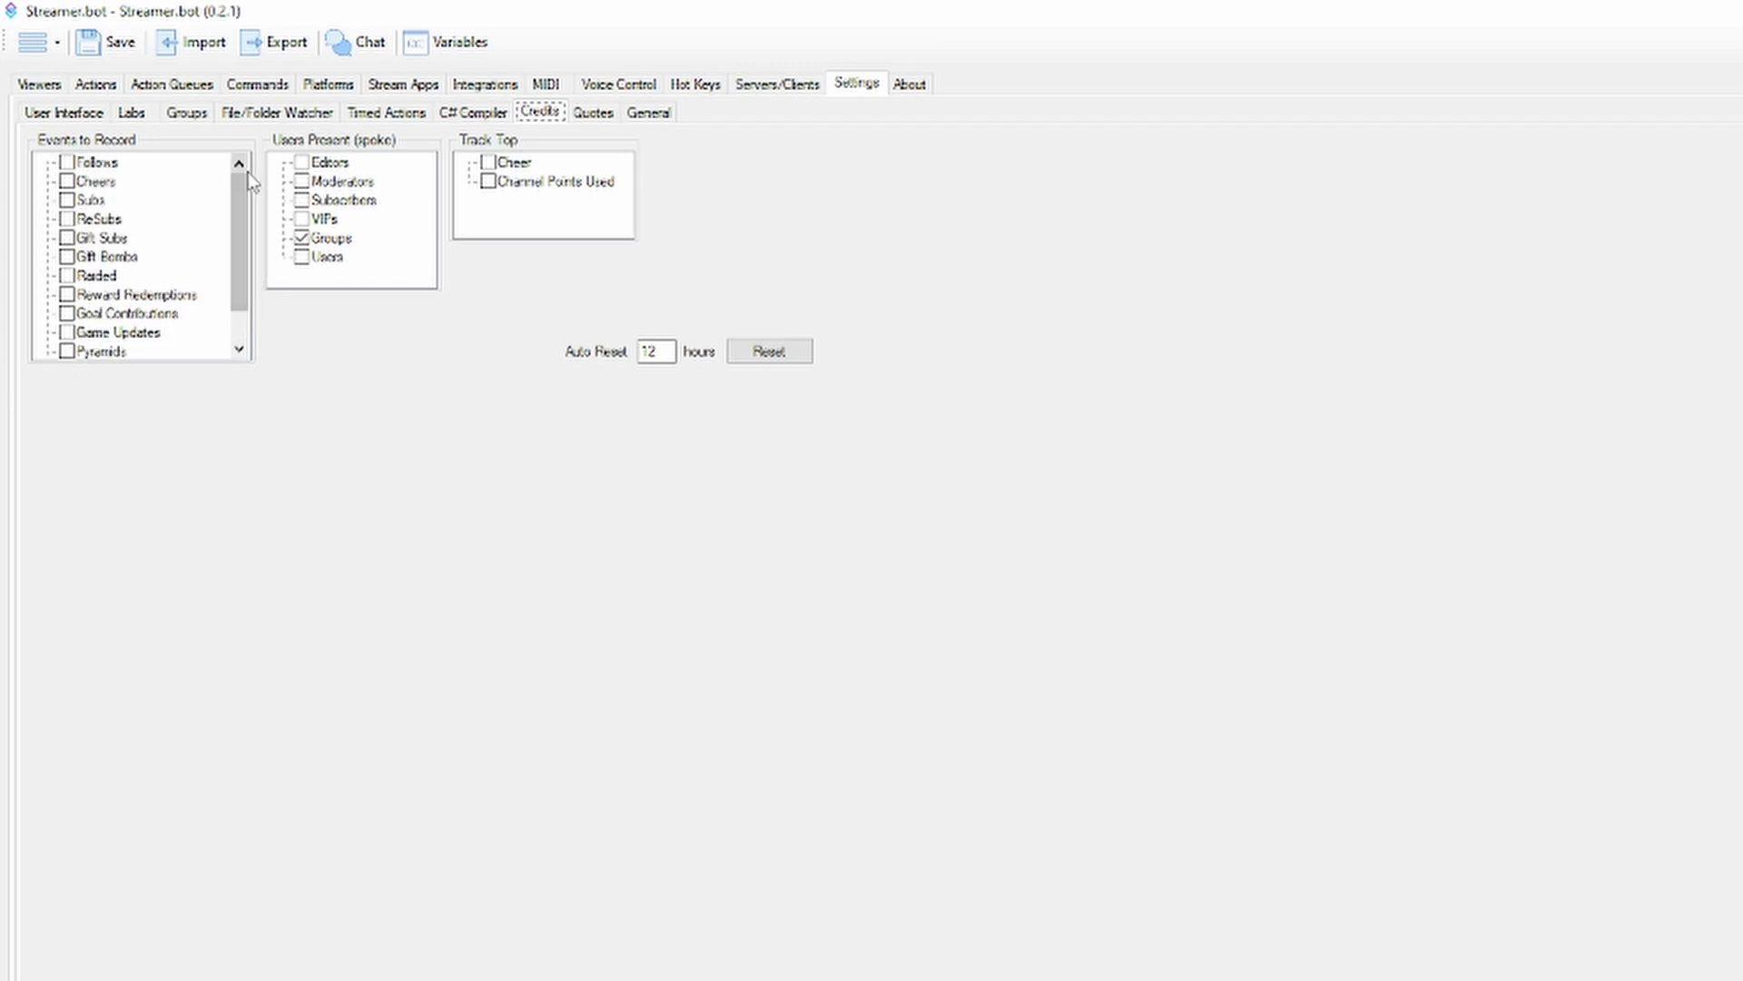
pyautogui.click(908, 85)
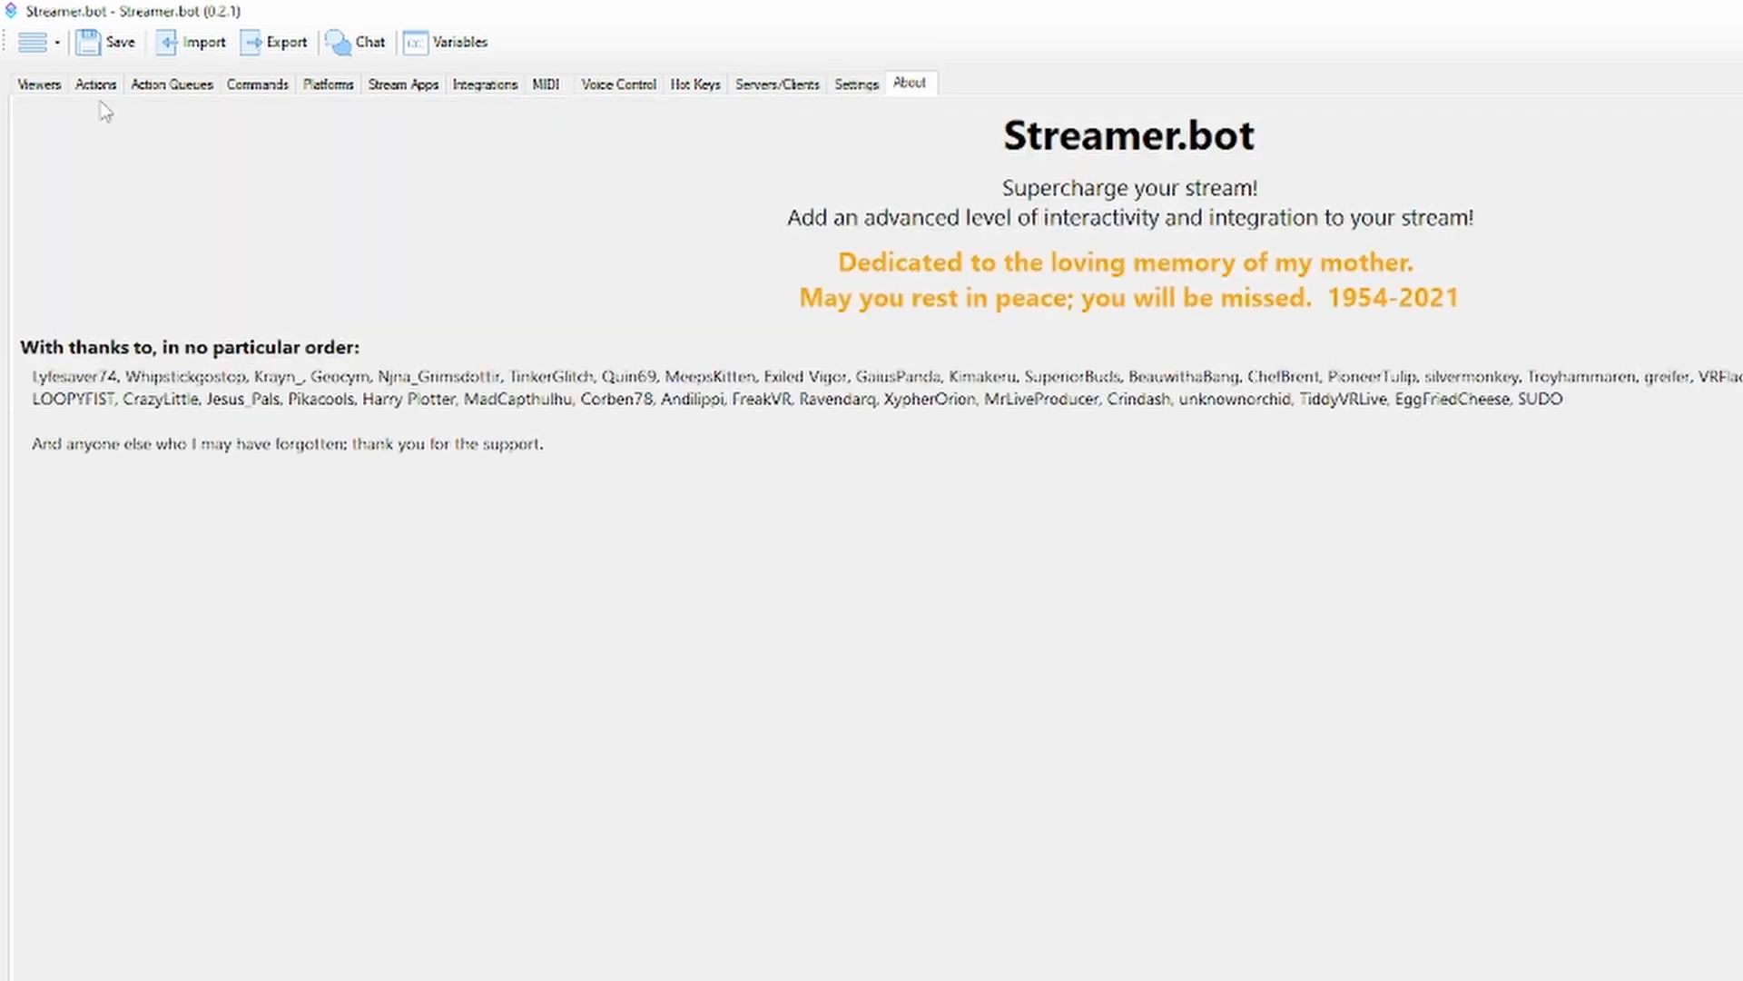
# Inspect the Test command's trigger in the Trigger Viewer for the actions, and close the viewer
pyautogui.click(97, 84)
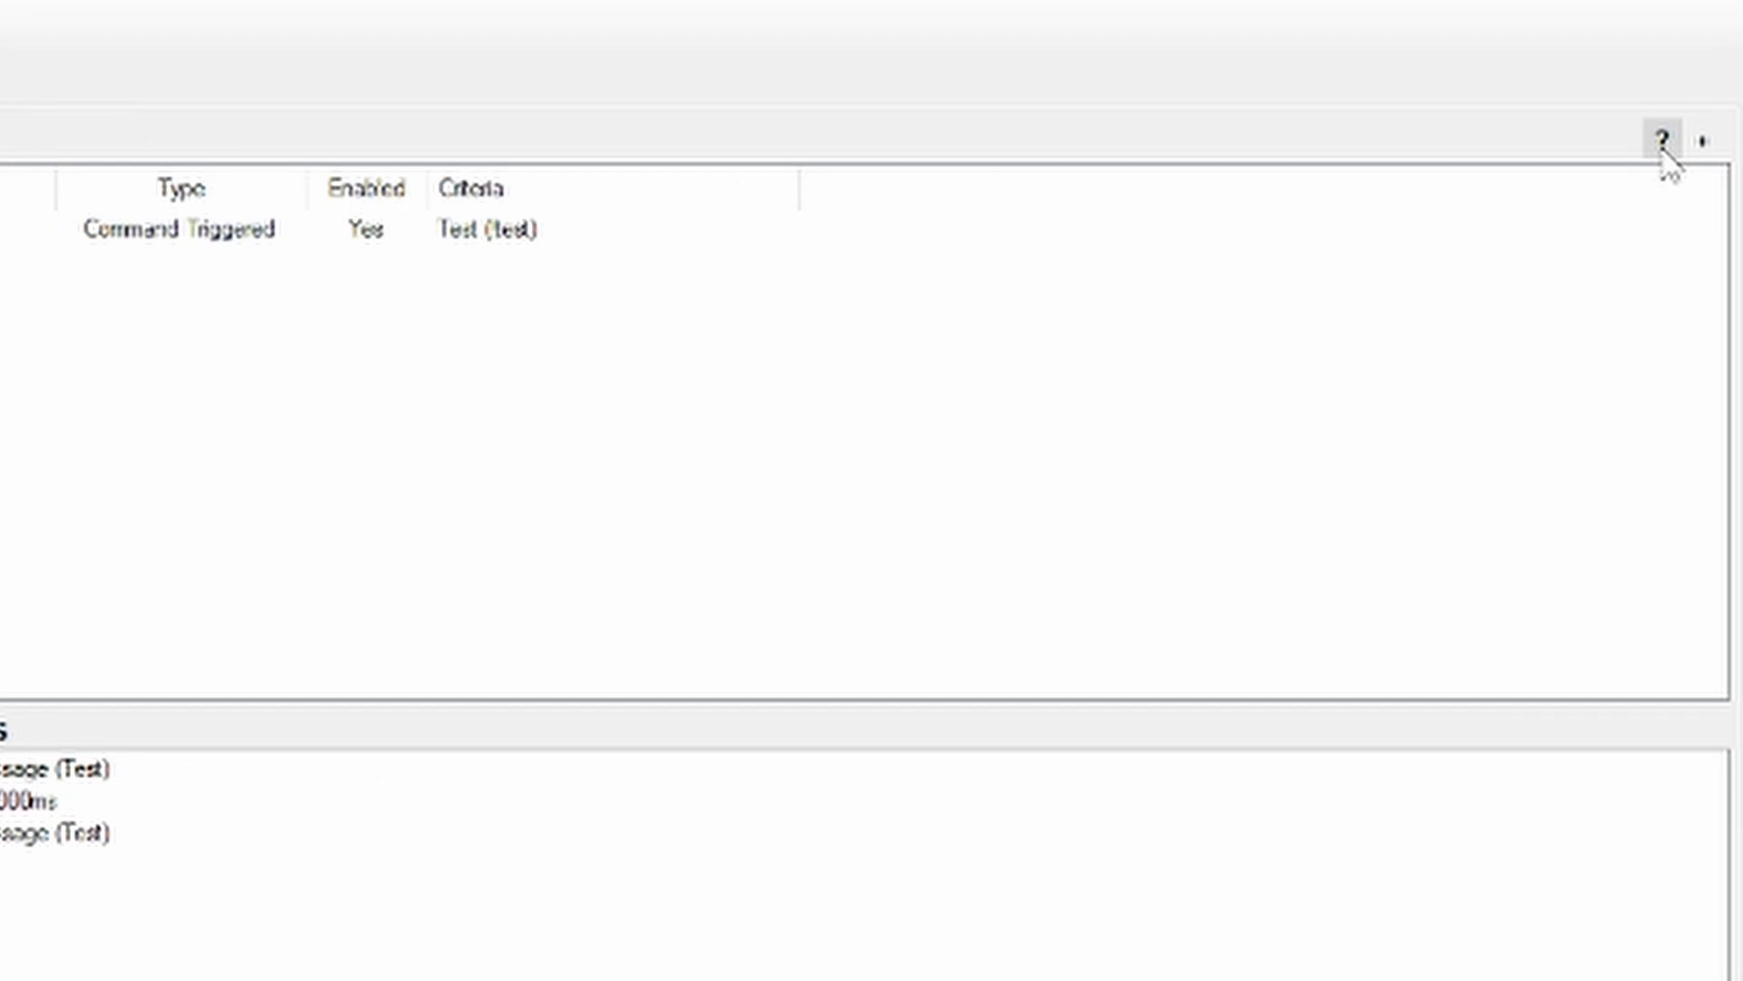
pyautogui.click(1663, 141)
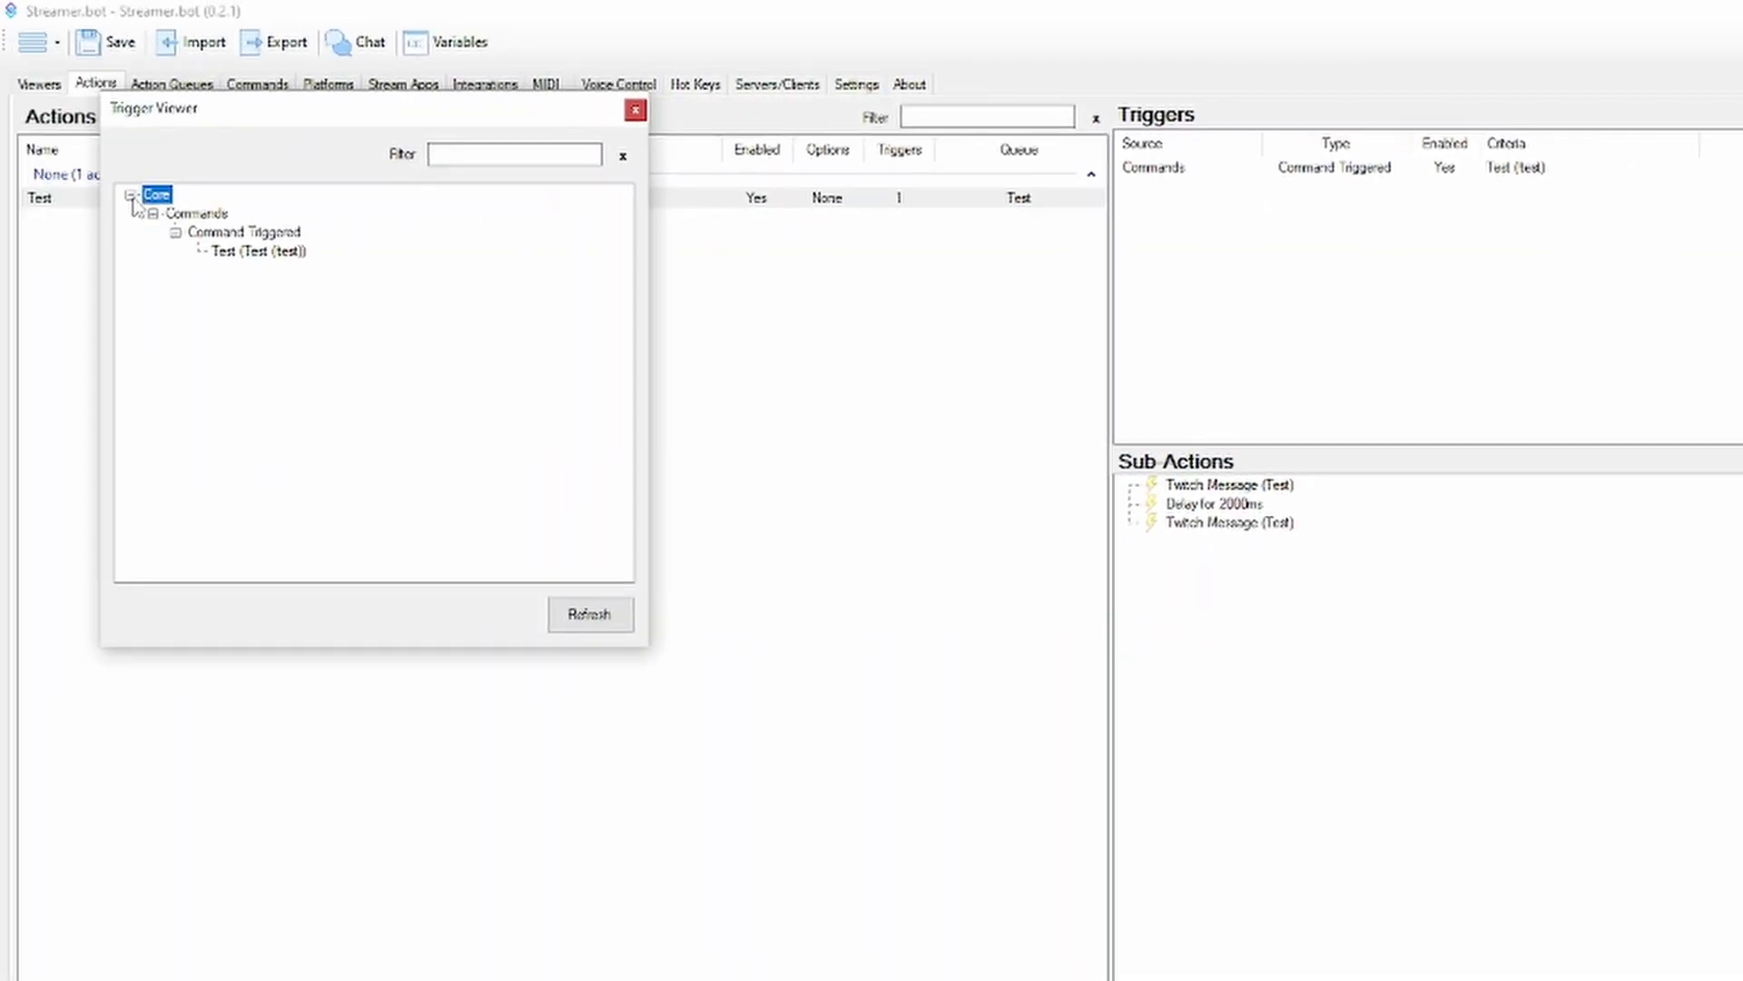
pyautogui.click(243, 254)
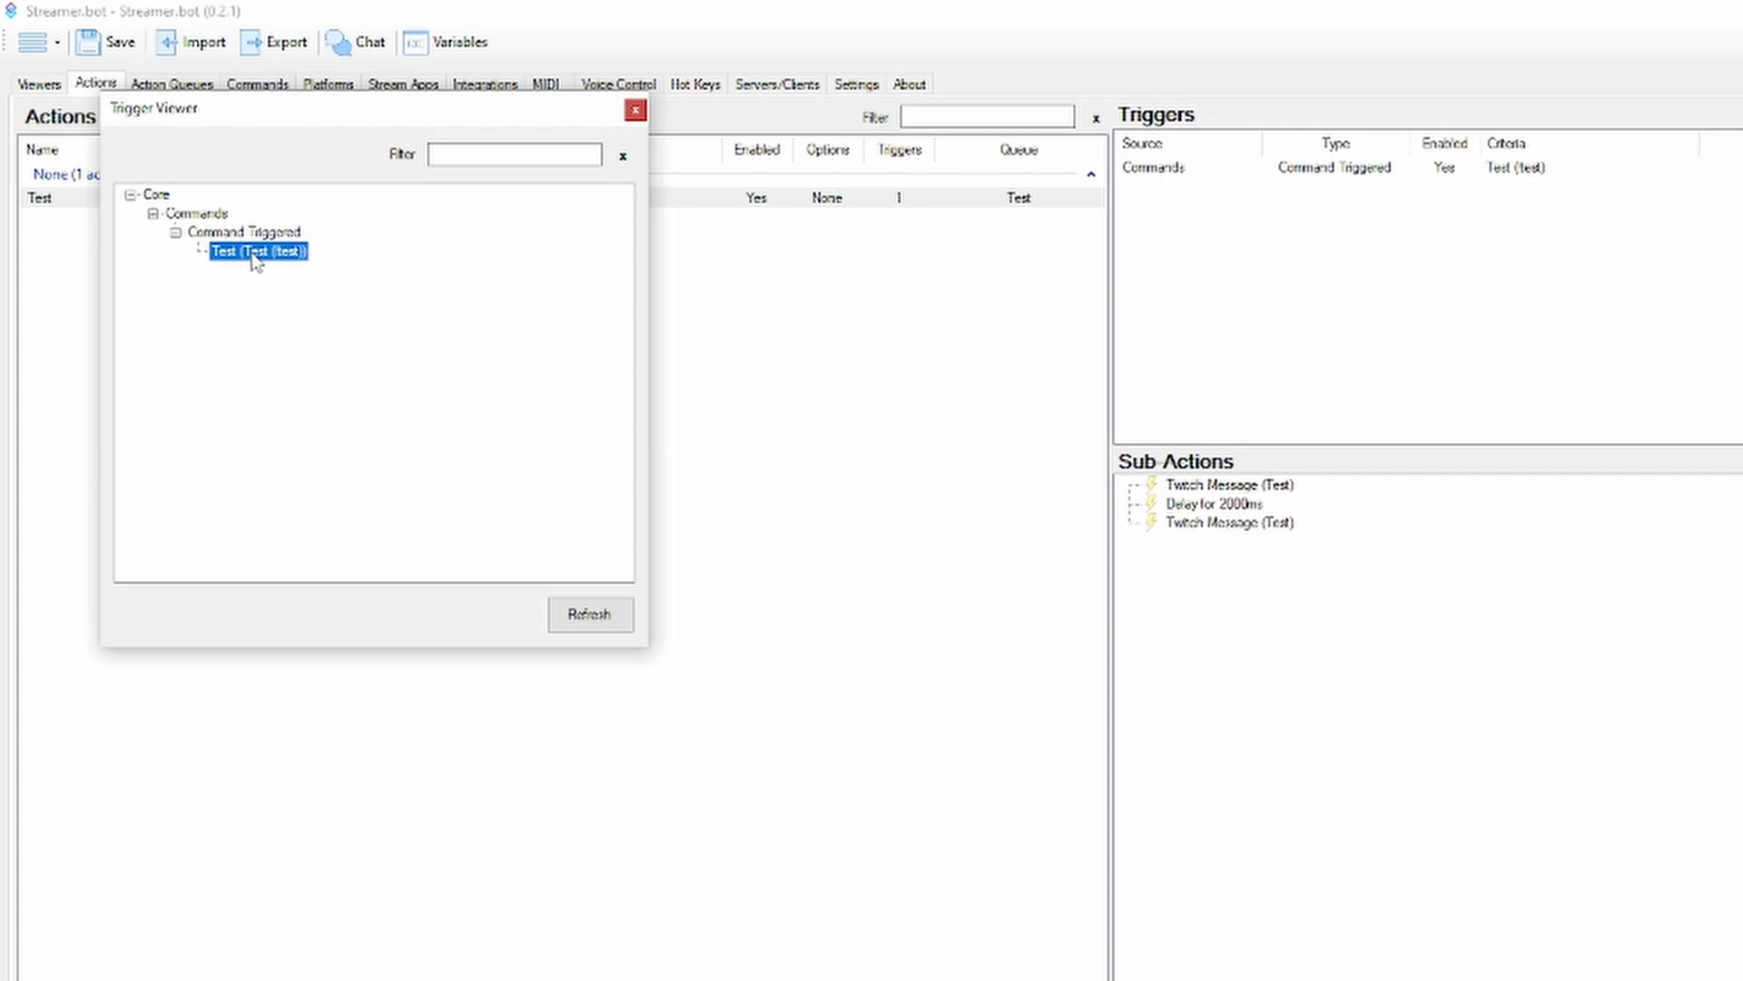
pyautogui.moveTo(275, 120); pyautogui.dragTo(429, 323)
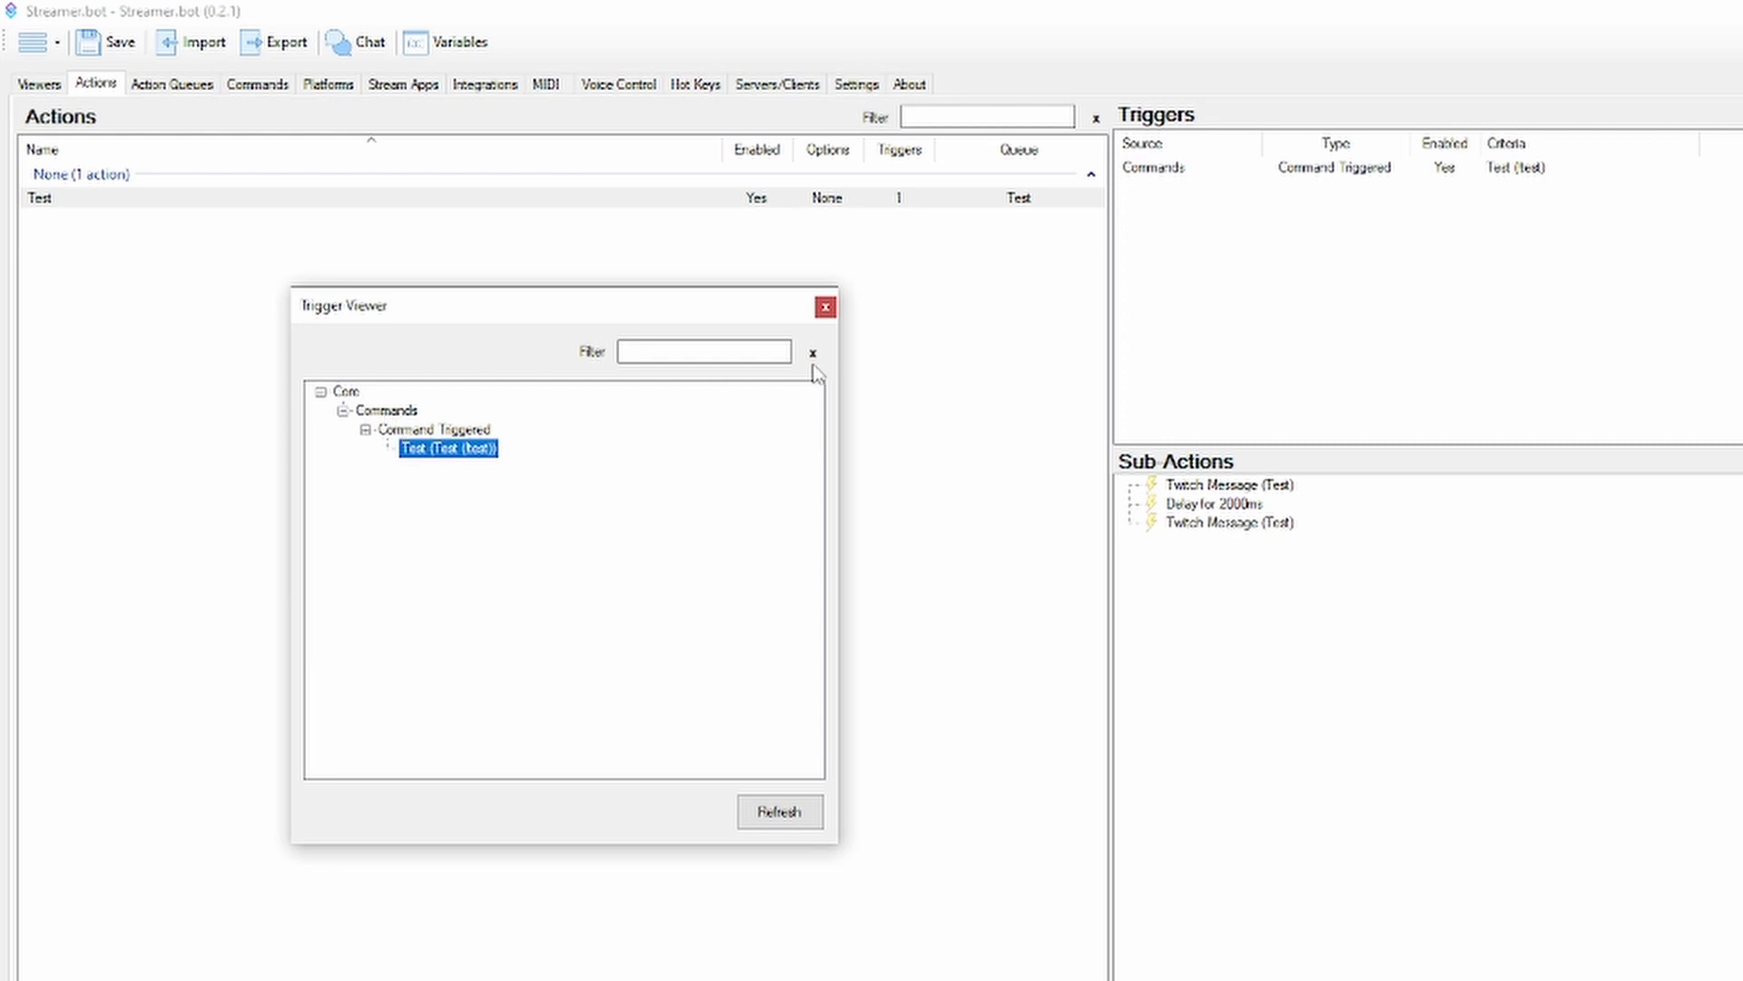
pyautogui.click(825, 309)
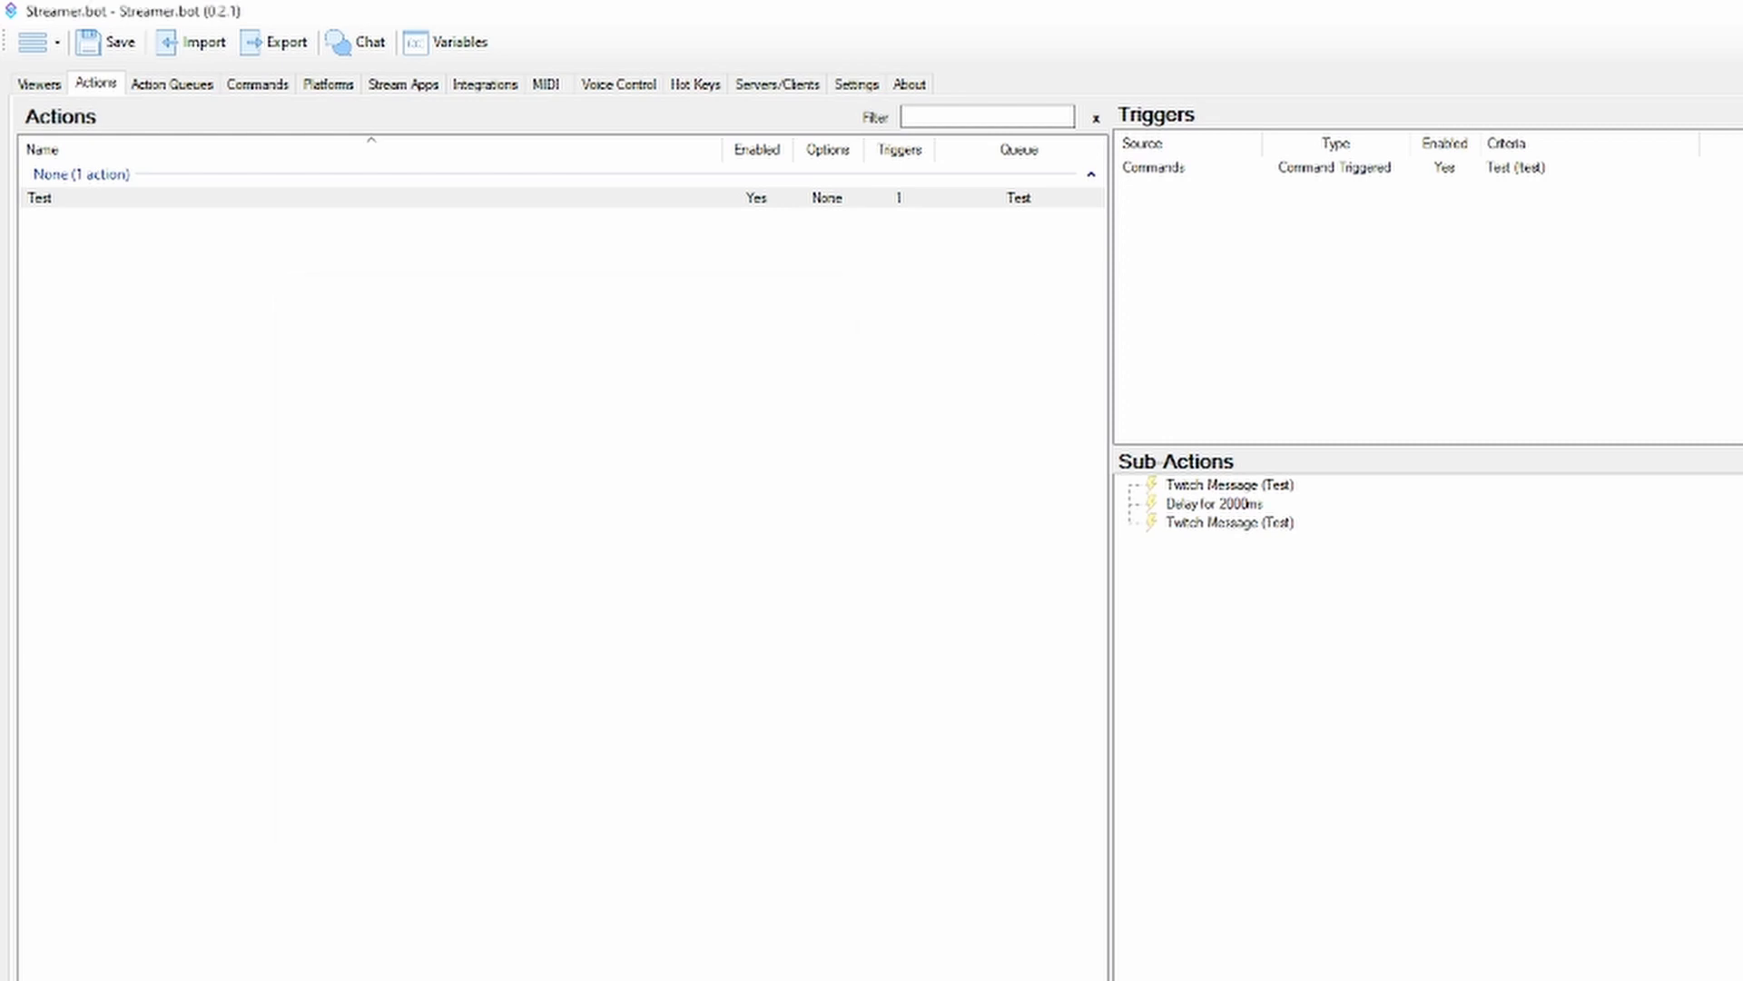
# Examine the persisted and non-persisted lists of globals and user globals in the Global Variables window, and close it
pyautogui.click(427, 53)
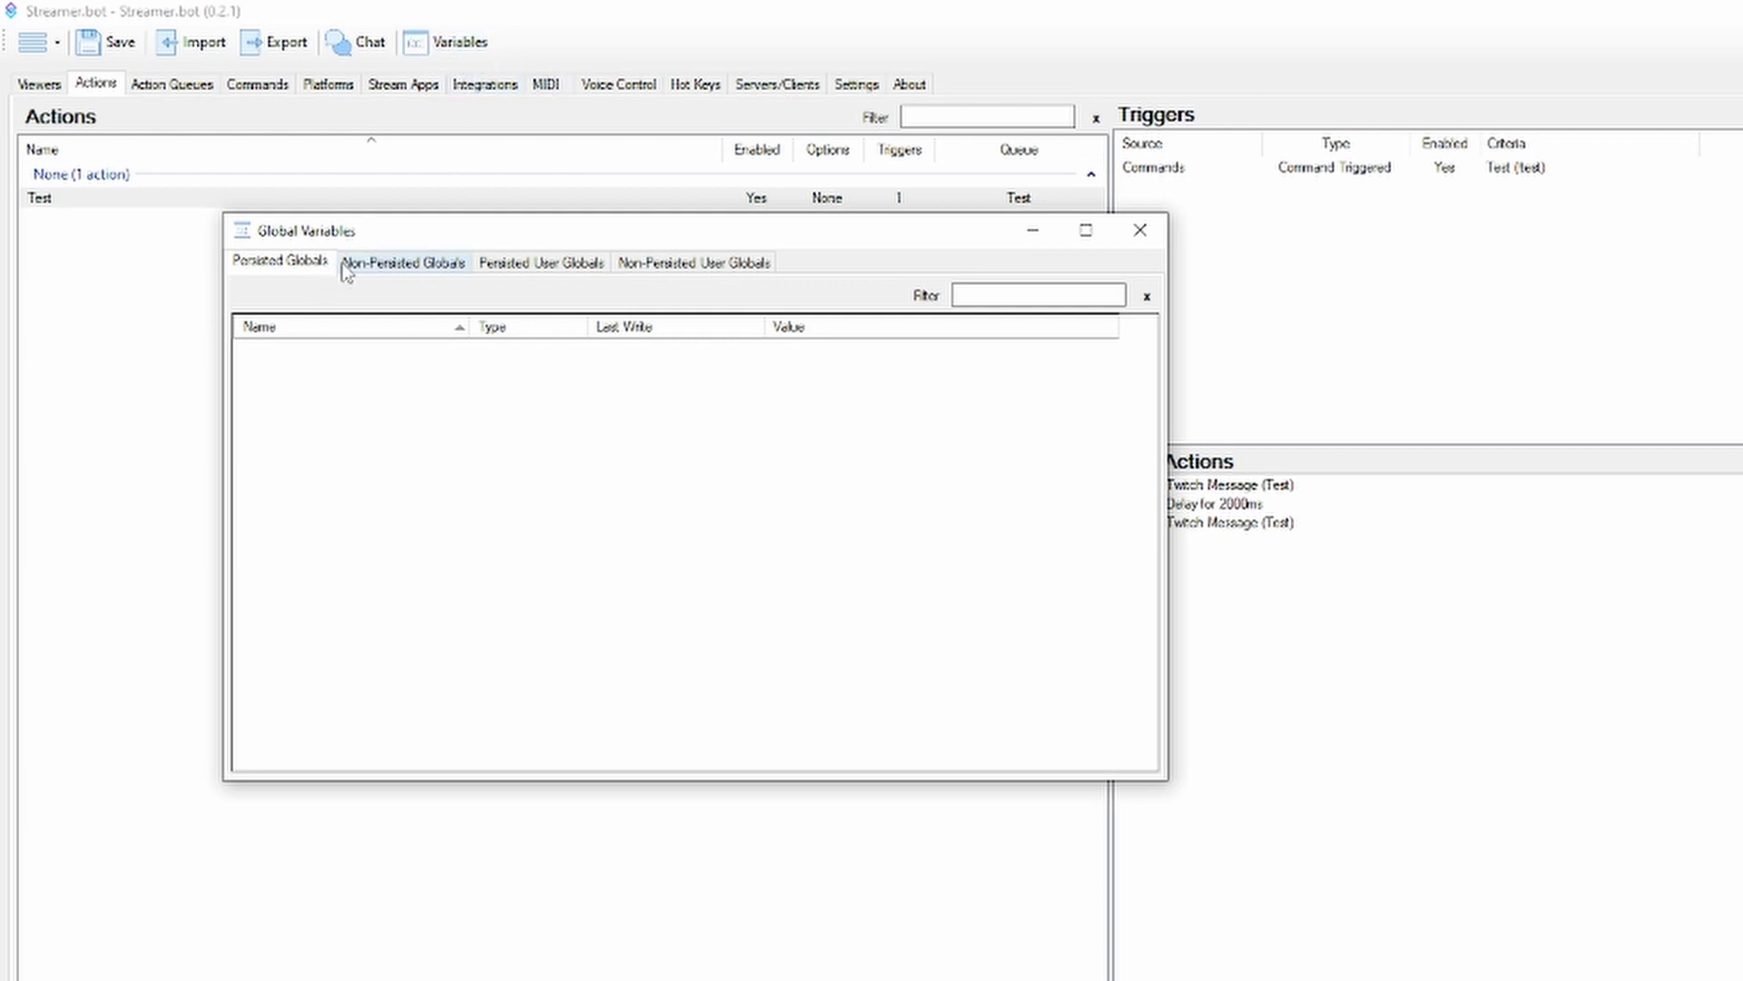
pyautogui.click(387, 264)
pyautogui.click(540, 265)
pyautogui.click(670, 268)
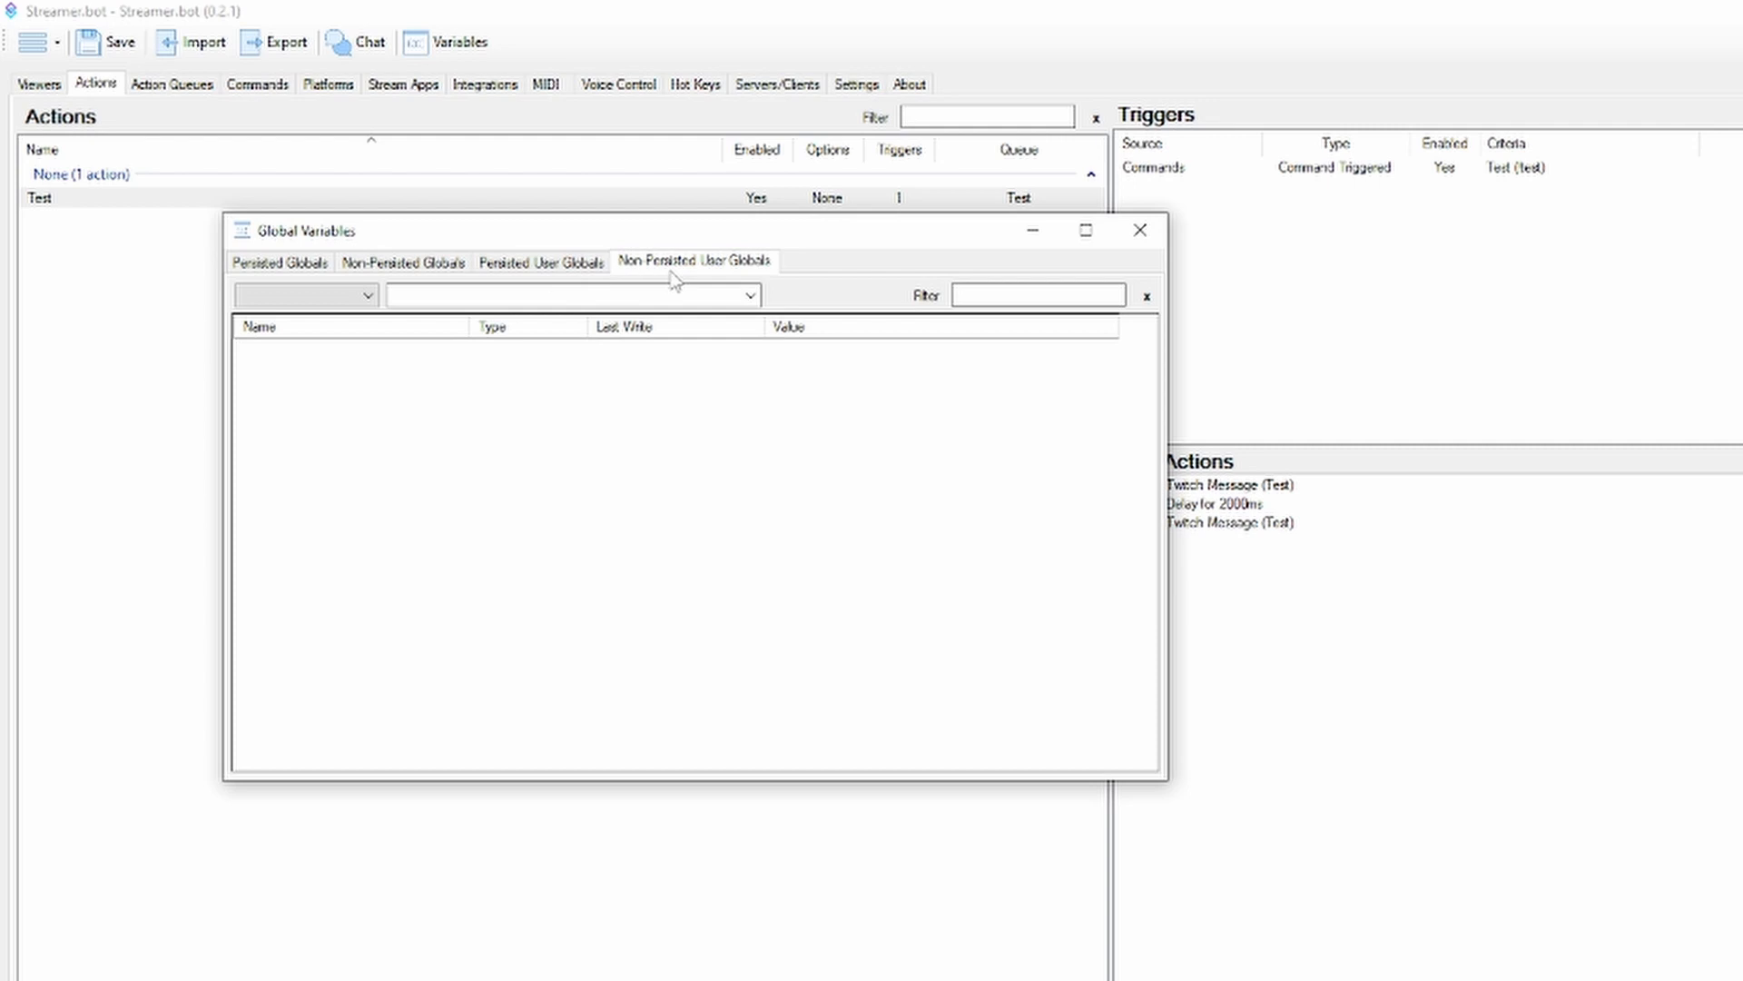
pyautogui.click(568, 266)
pyautogui.click(443, 265)
pyautogui.click(259, 272)
pyautogui.click(444, 265)
pyautogui.click(536, 264)
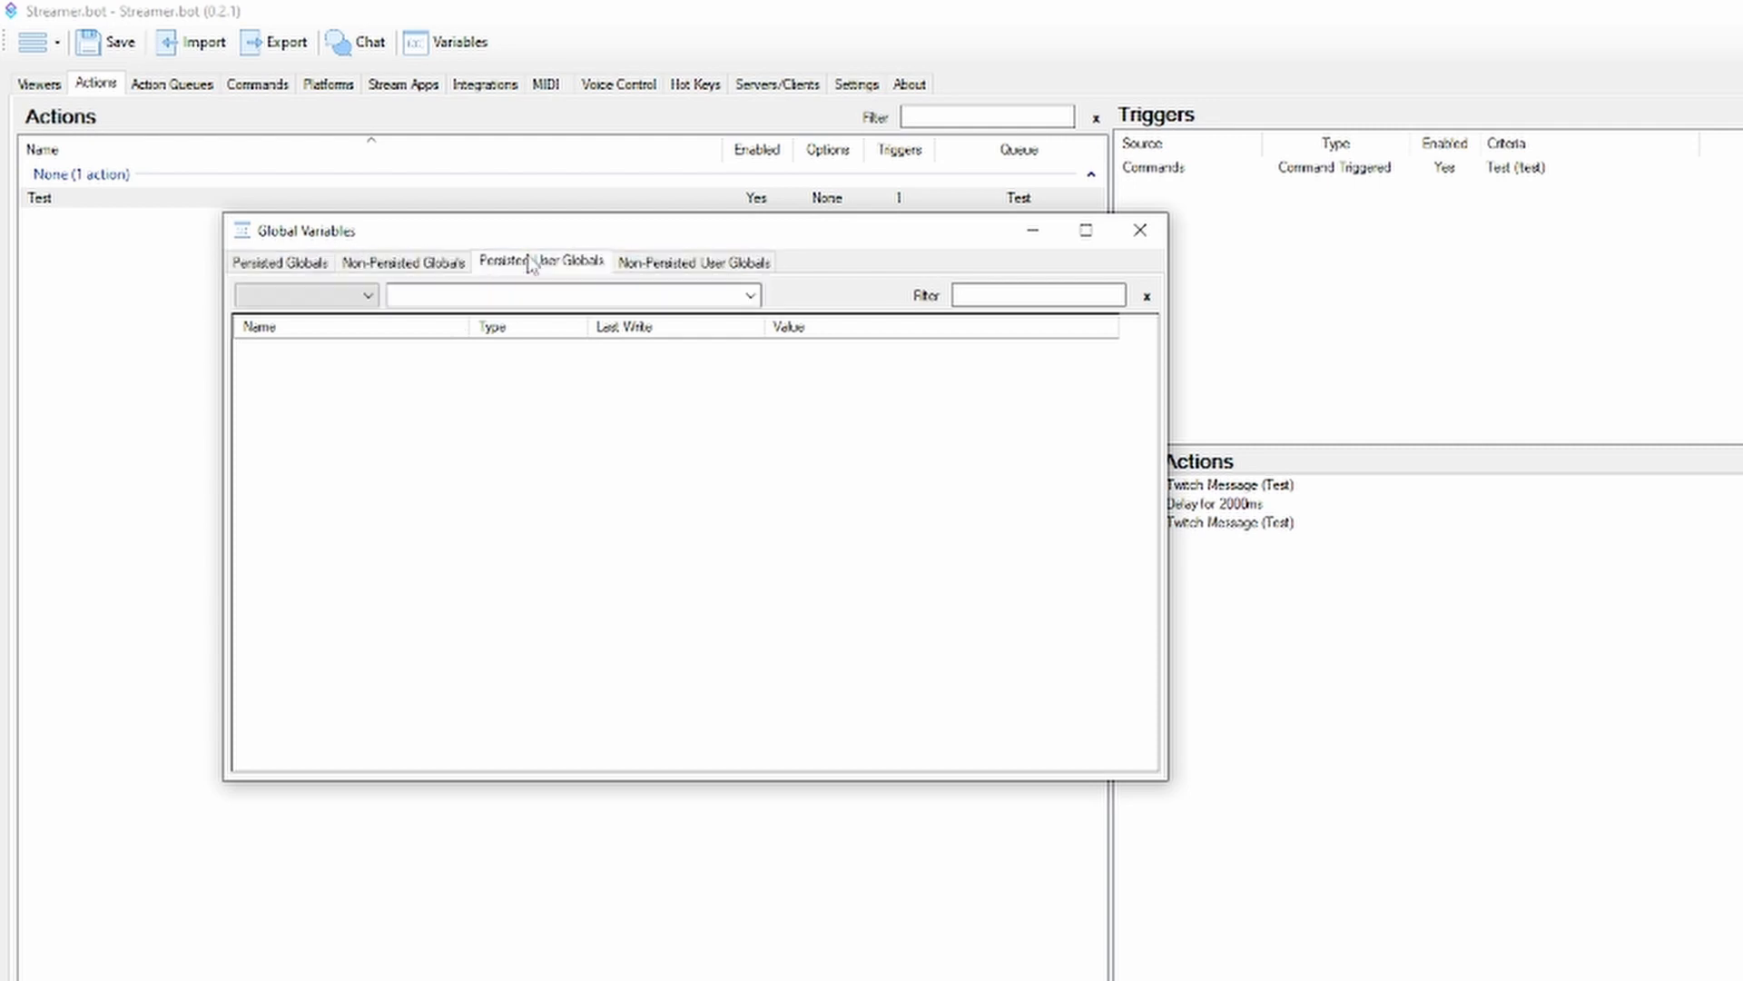
pyautogui.click(704, 265)
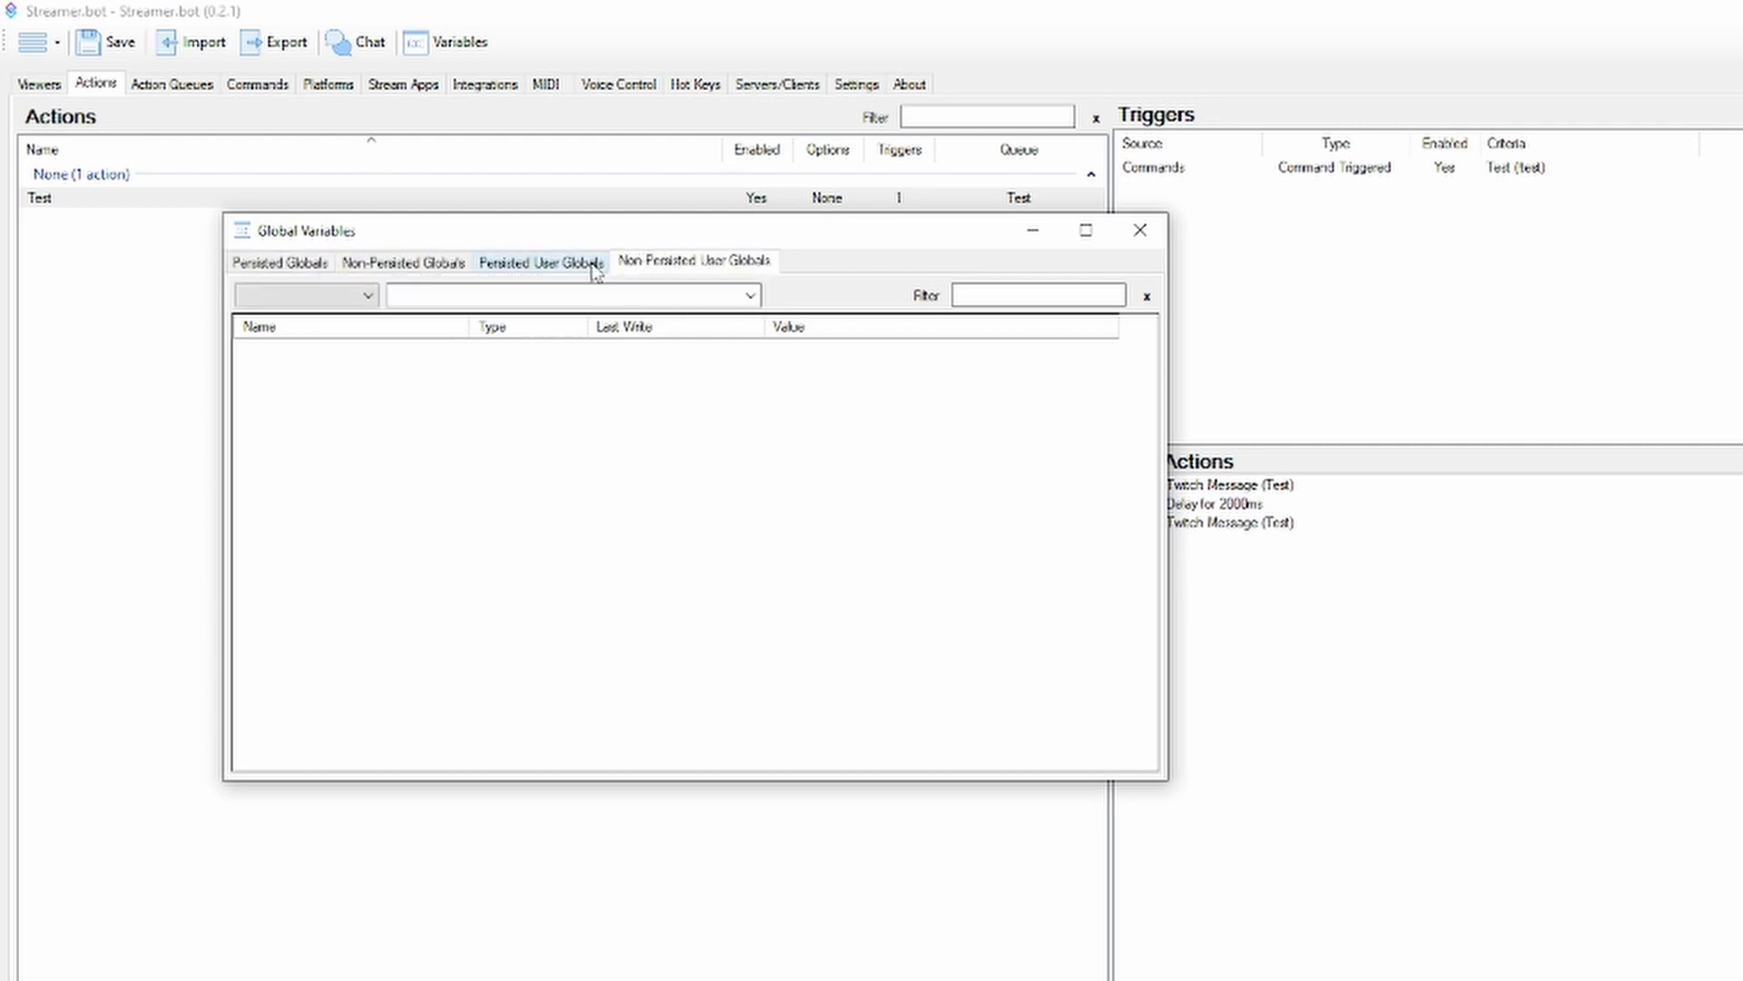
pyautogui.click(327, 268)
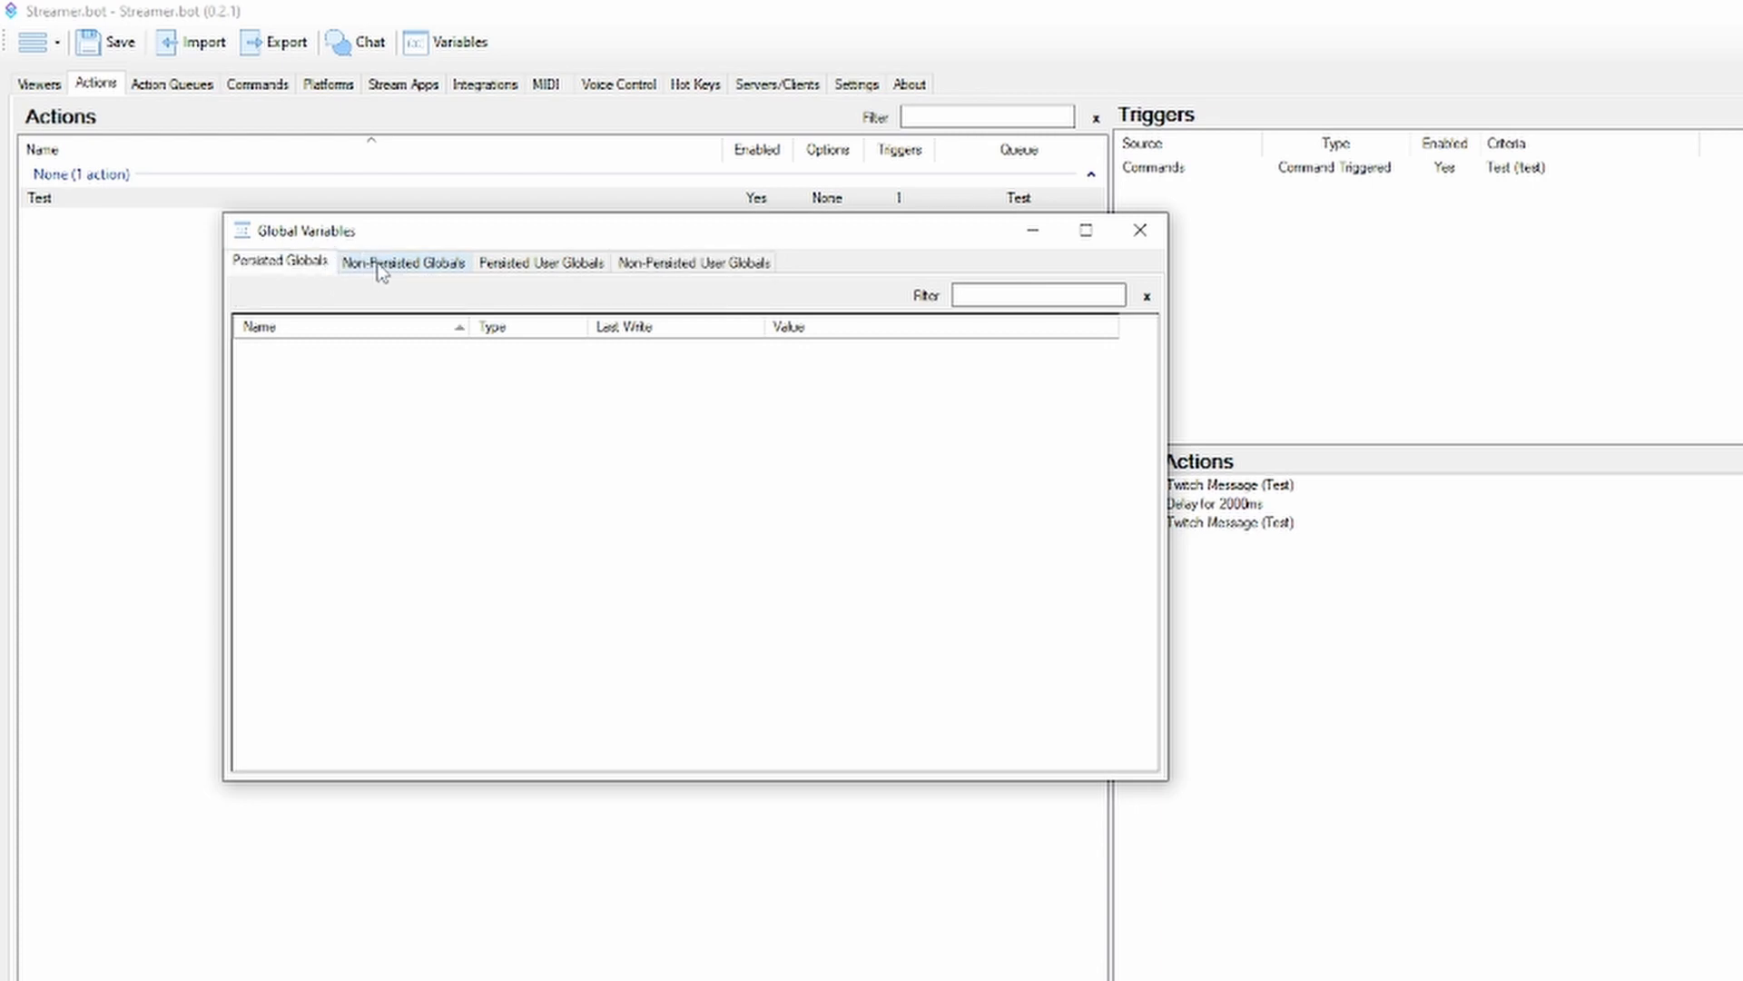
pyautogui.click(410, 268)
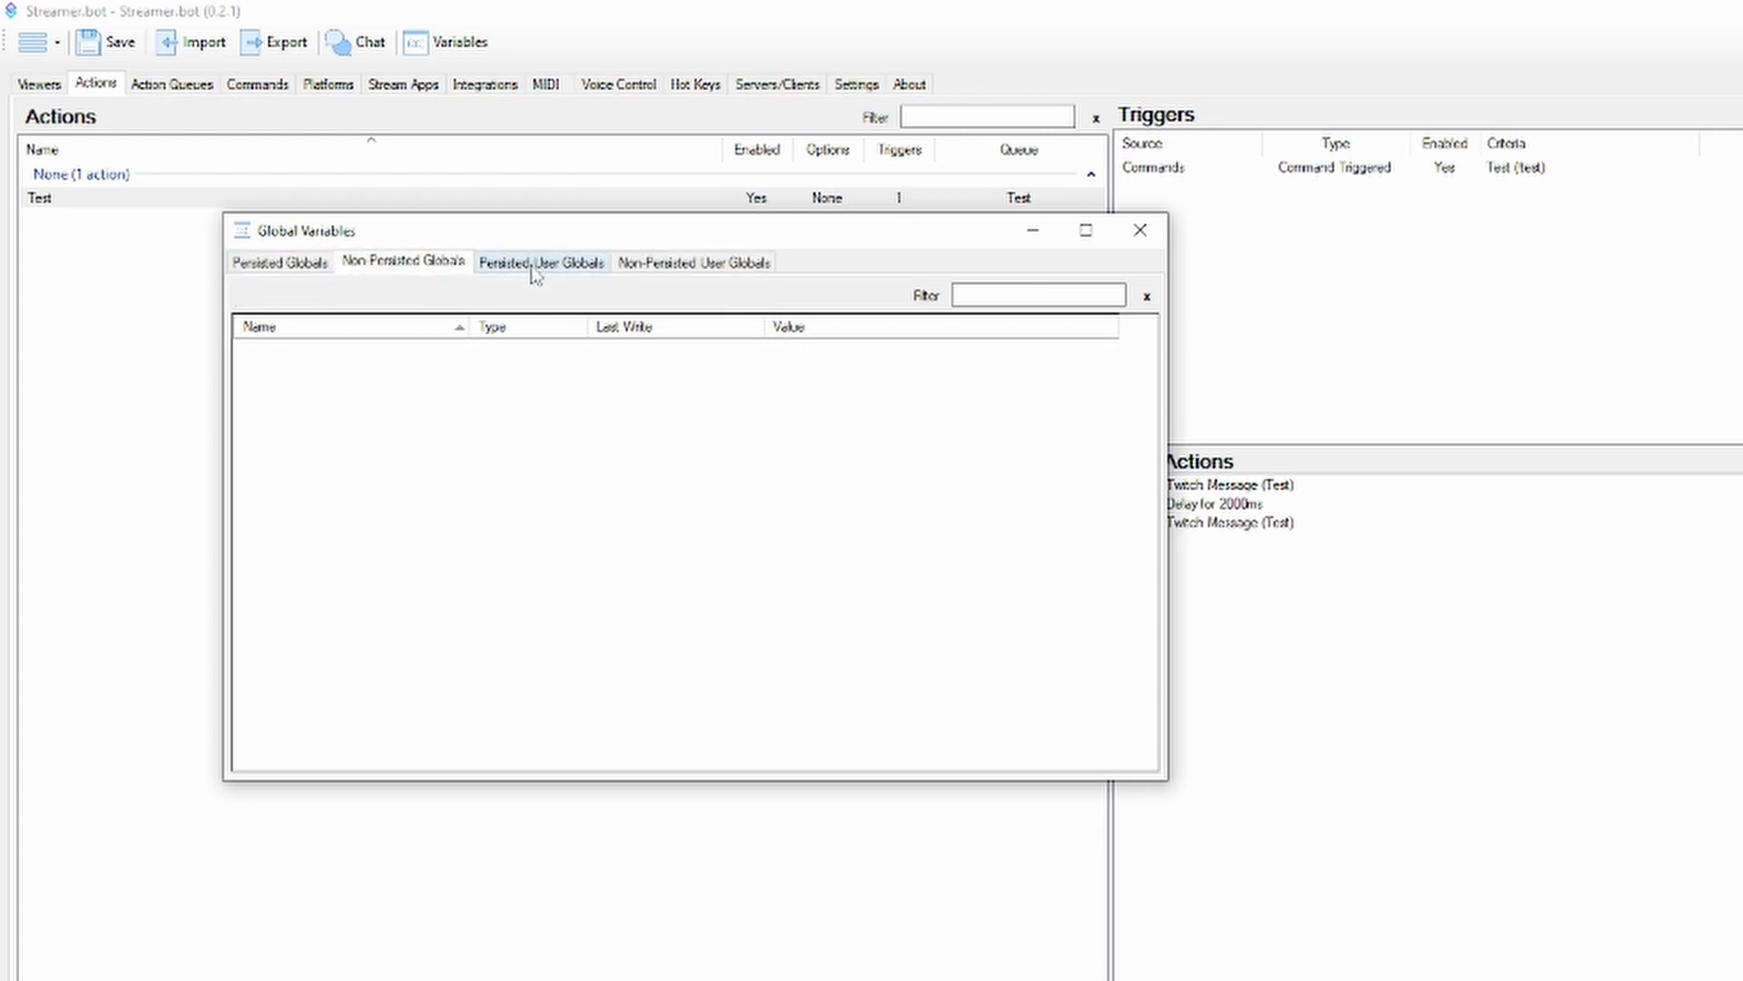
pyautogui.click(521, 272)
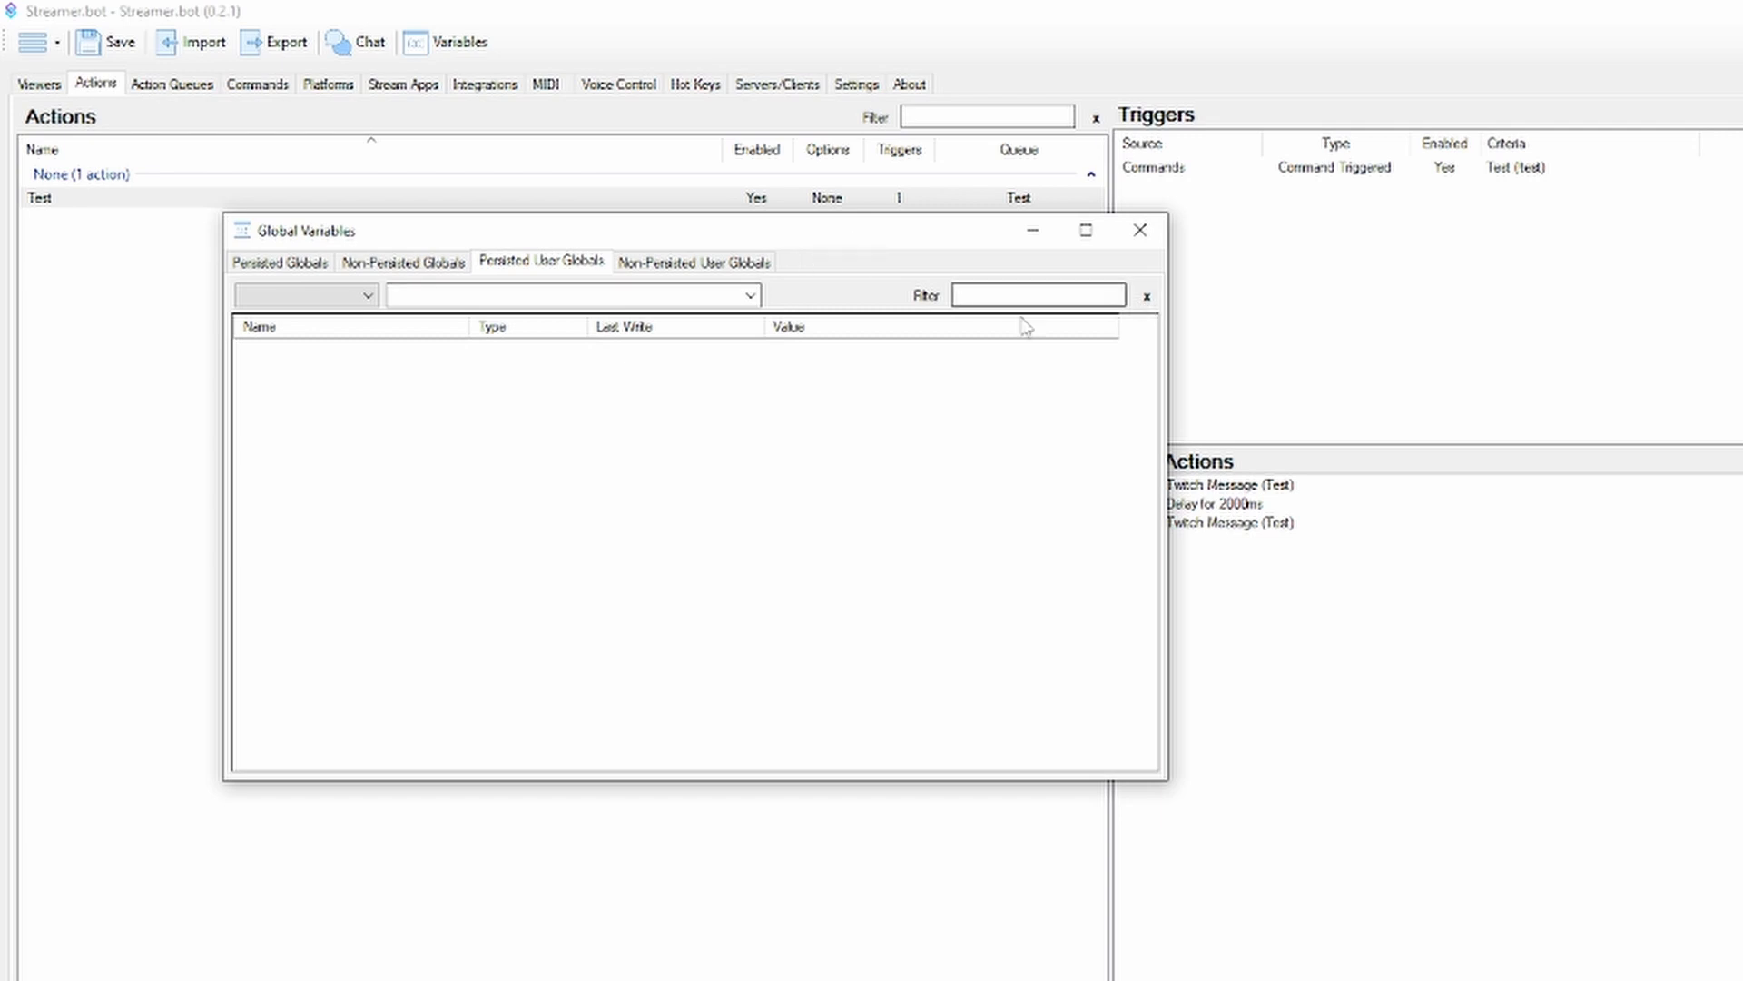
pyautogui.click(1140, 240)
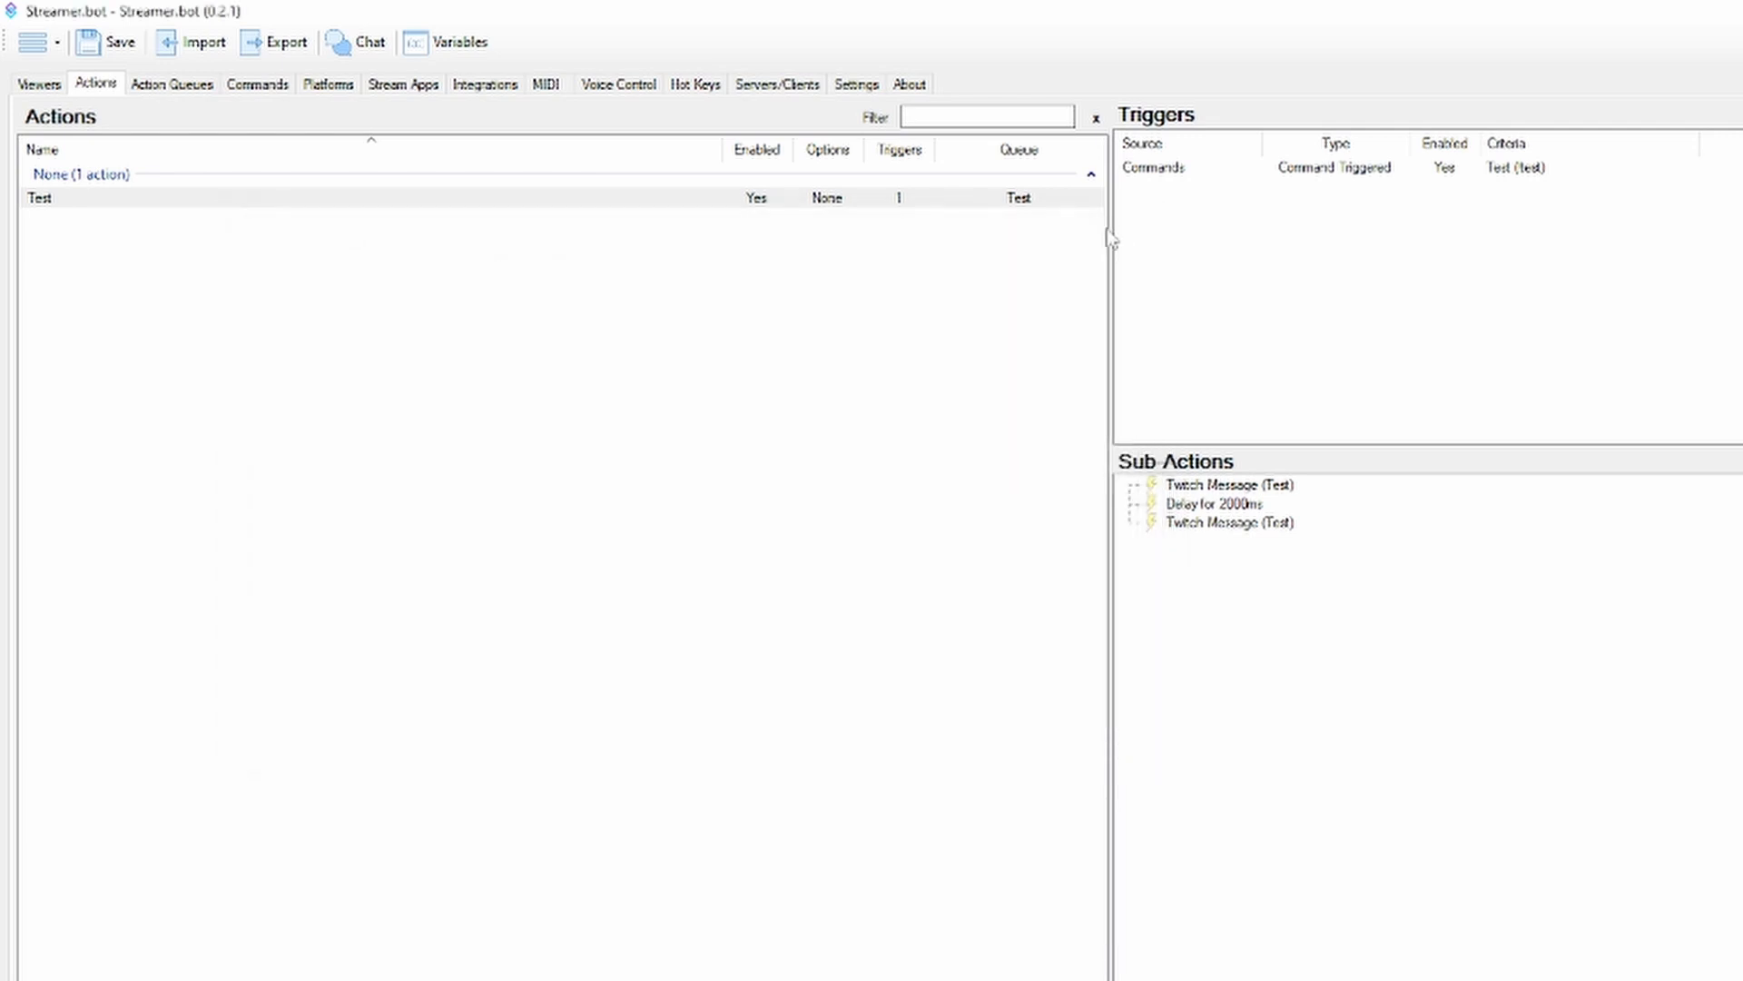